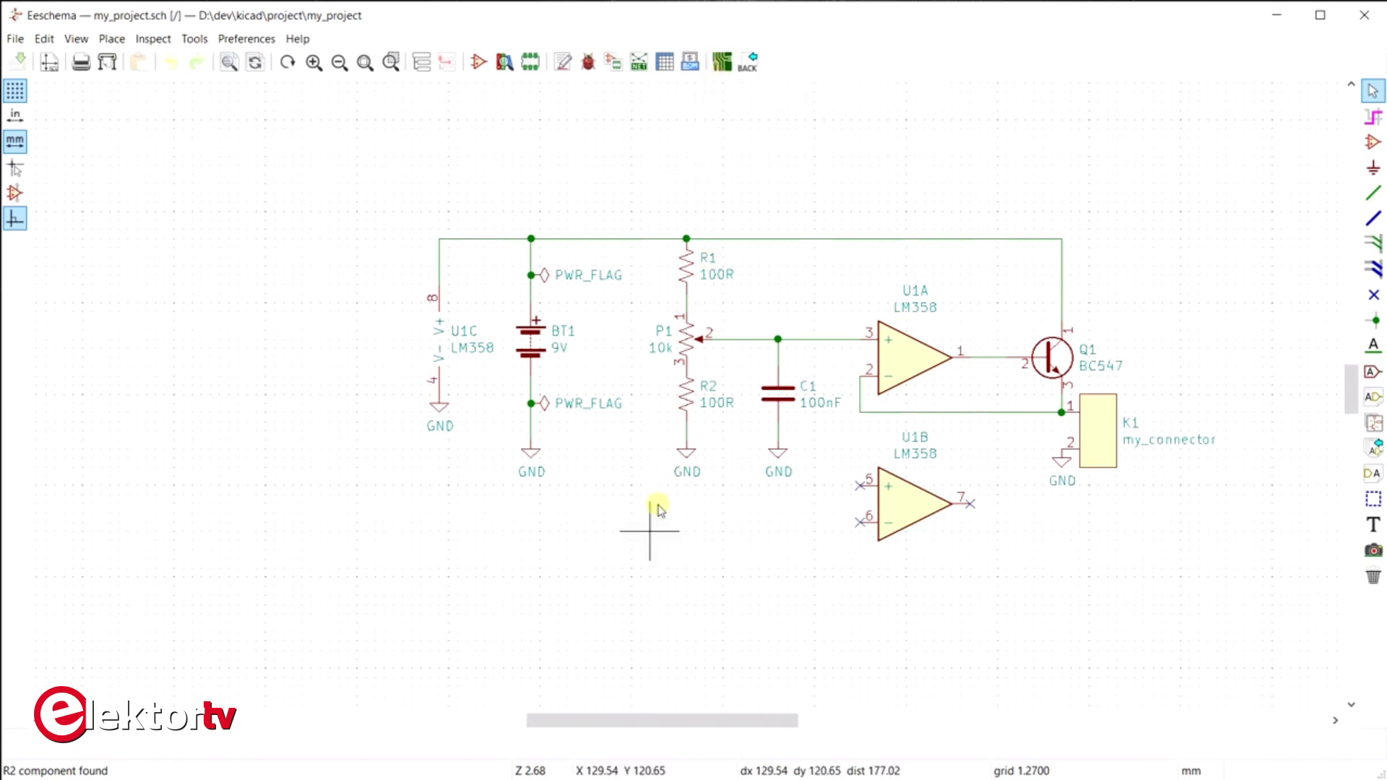
# Bring the KiCad project manager for my_project.pro in front of the Eeschema schematic
pyautogui.hotkey('alt', 'Tab')
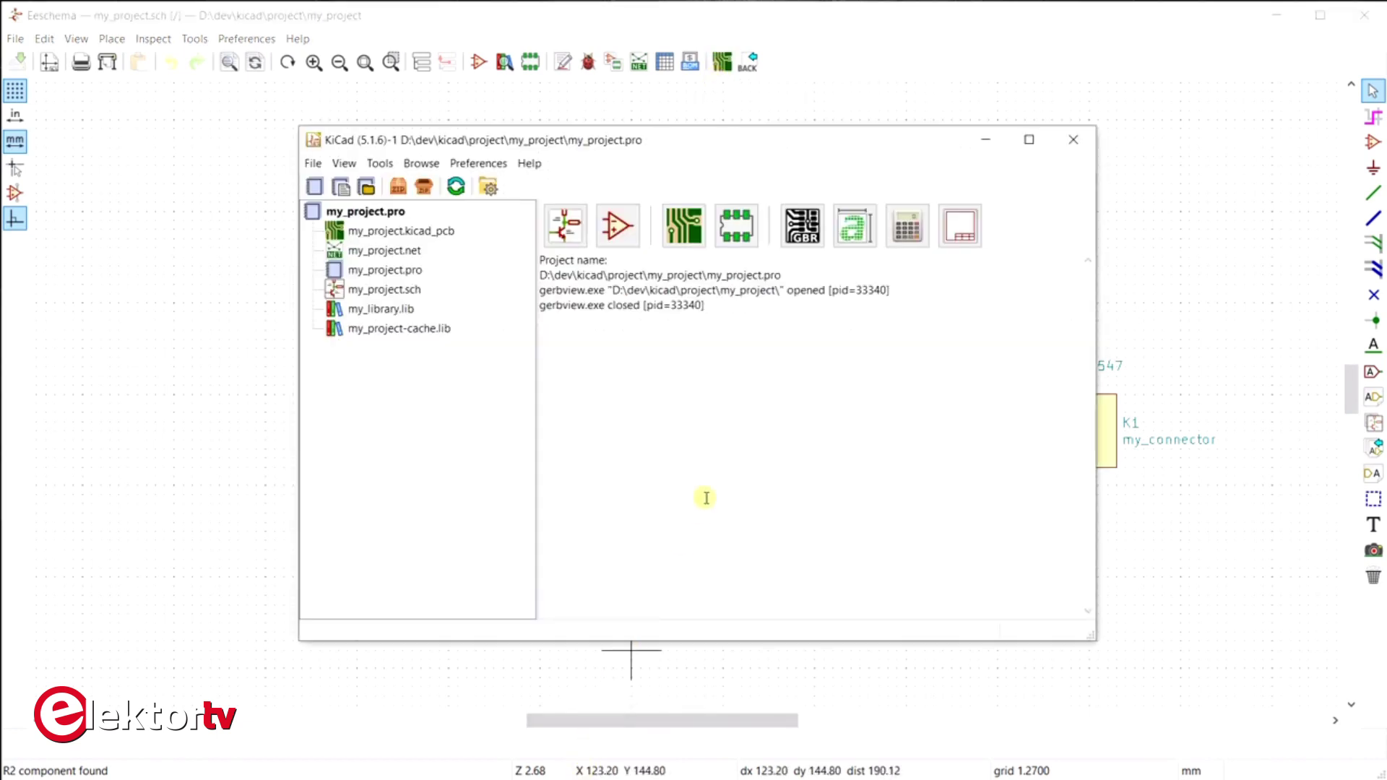
# Launch the Pcbnew layout editor on my_project.kicad_pcb from the project manager
pyautogui.click(680, 231)
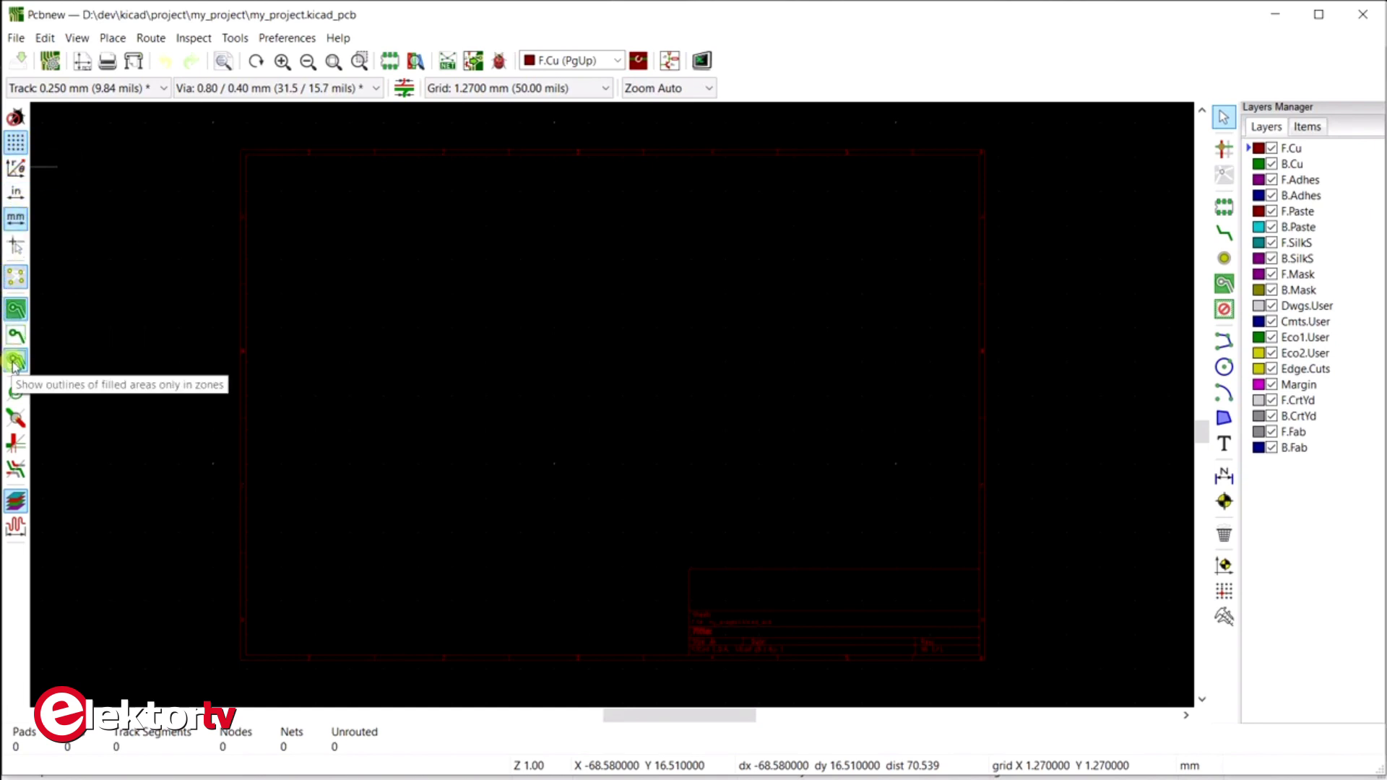
# Turn on the 'Show filled areas in zones' display option
pyautogui.click(15, 310)
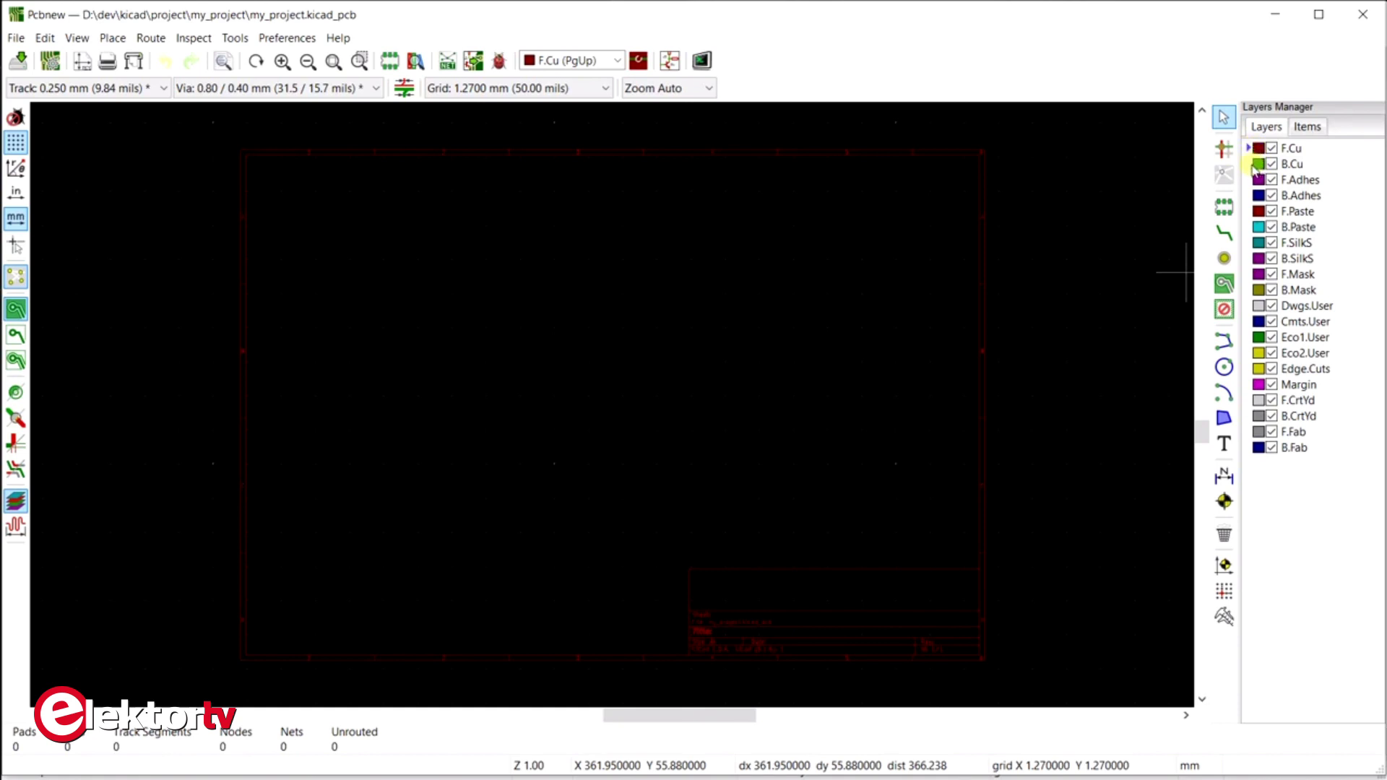
pyautogui.click(1253, 165)
pyautogui.click(1250, 196)
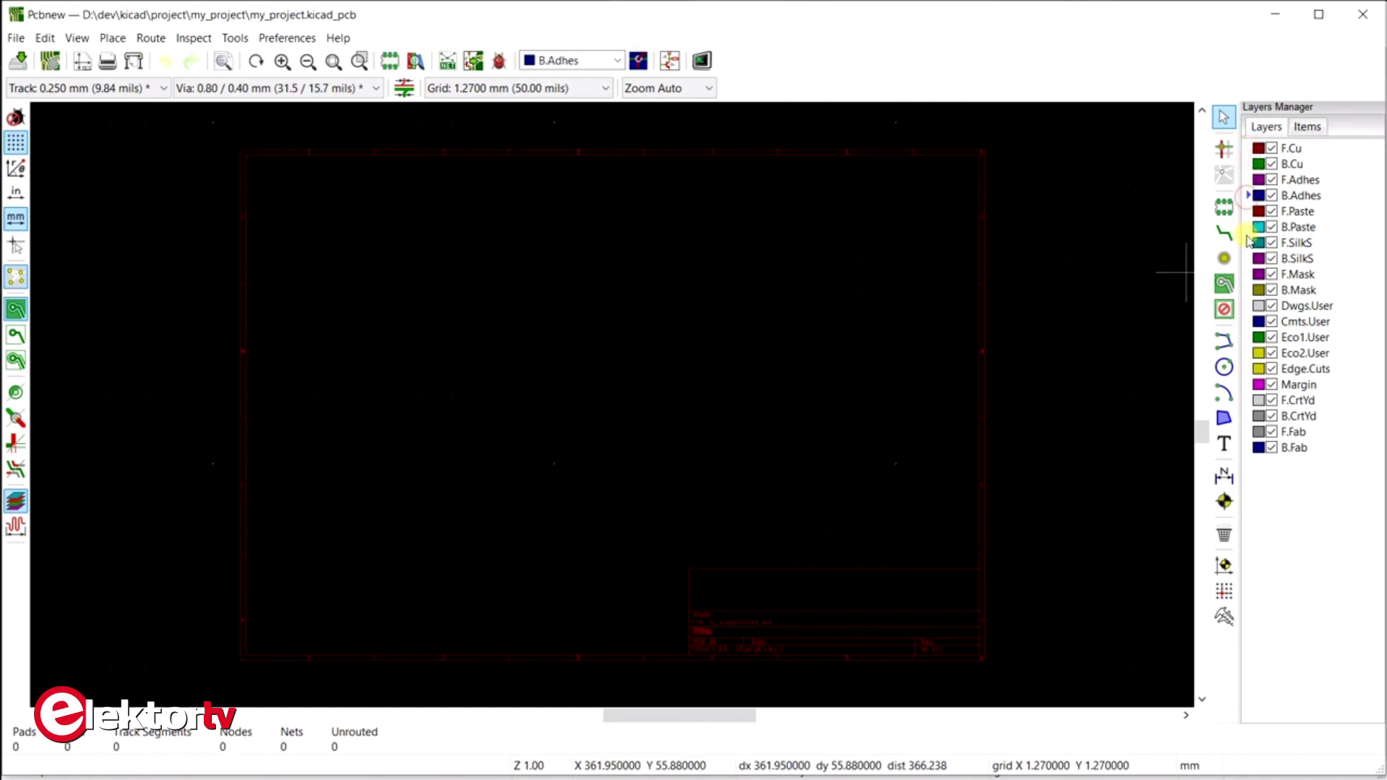
pyautogui.click(1251, 243)
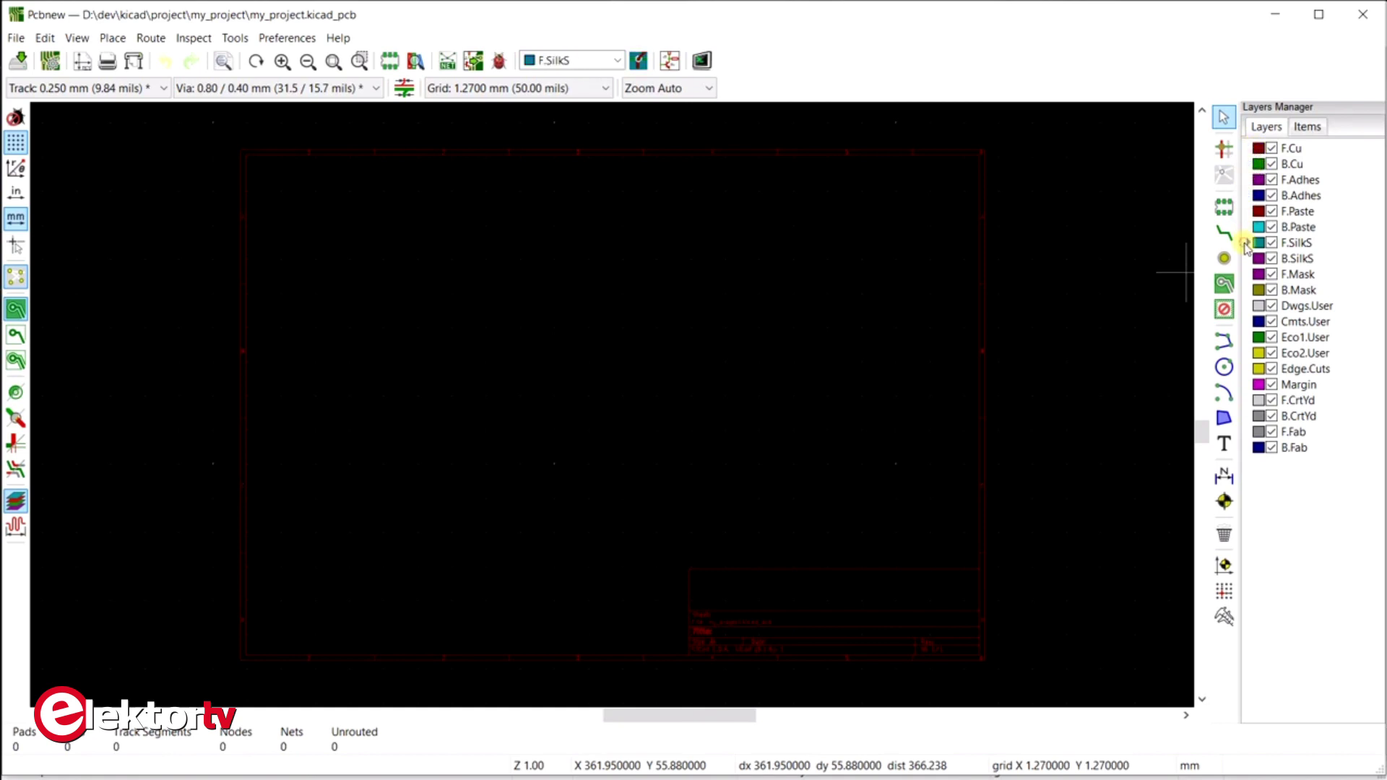
pyautogui.click(616, 61)
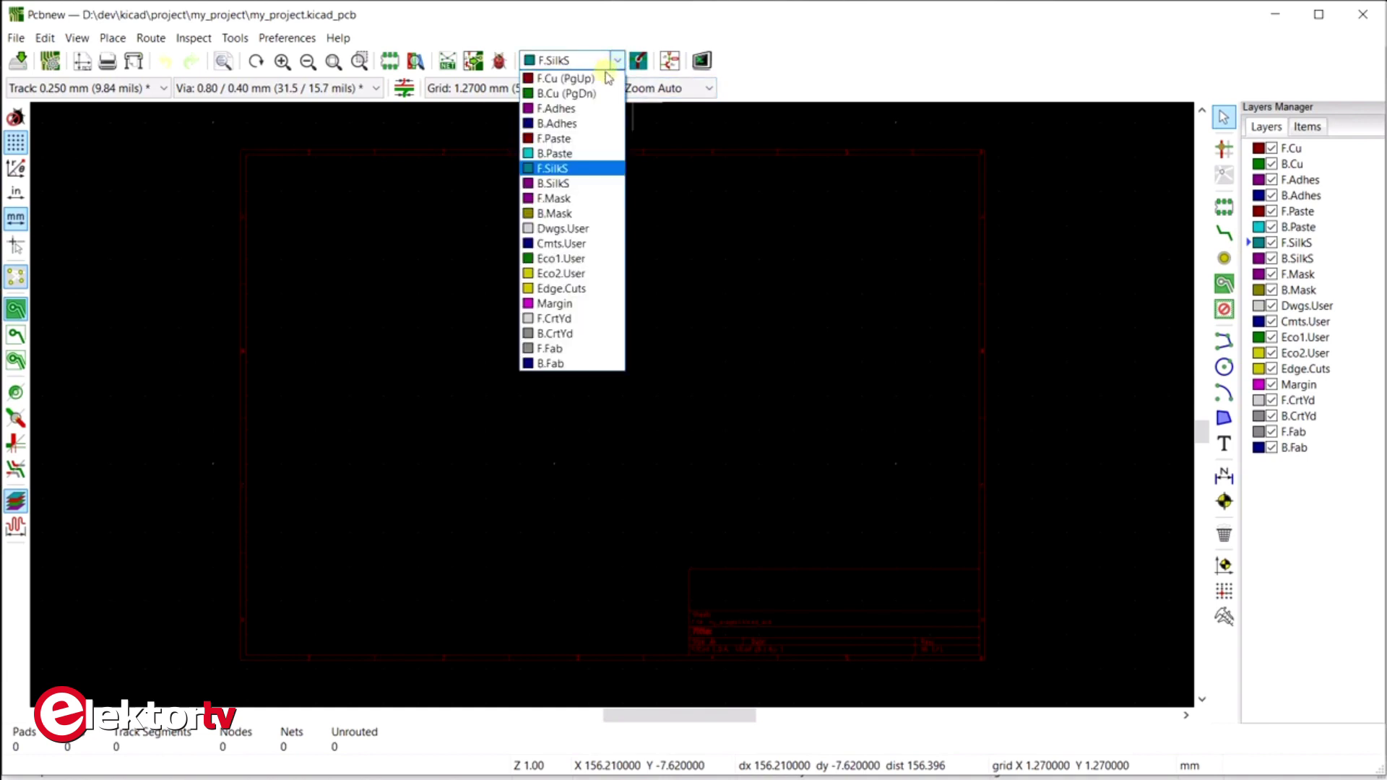
pyautogui.click(593, 81)
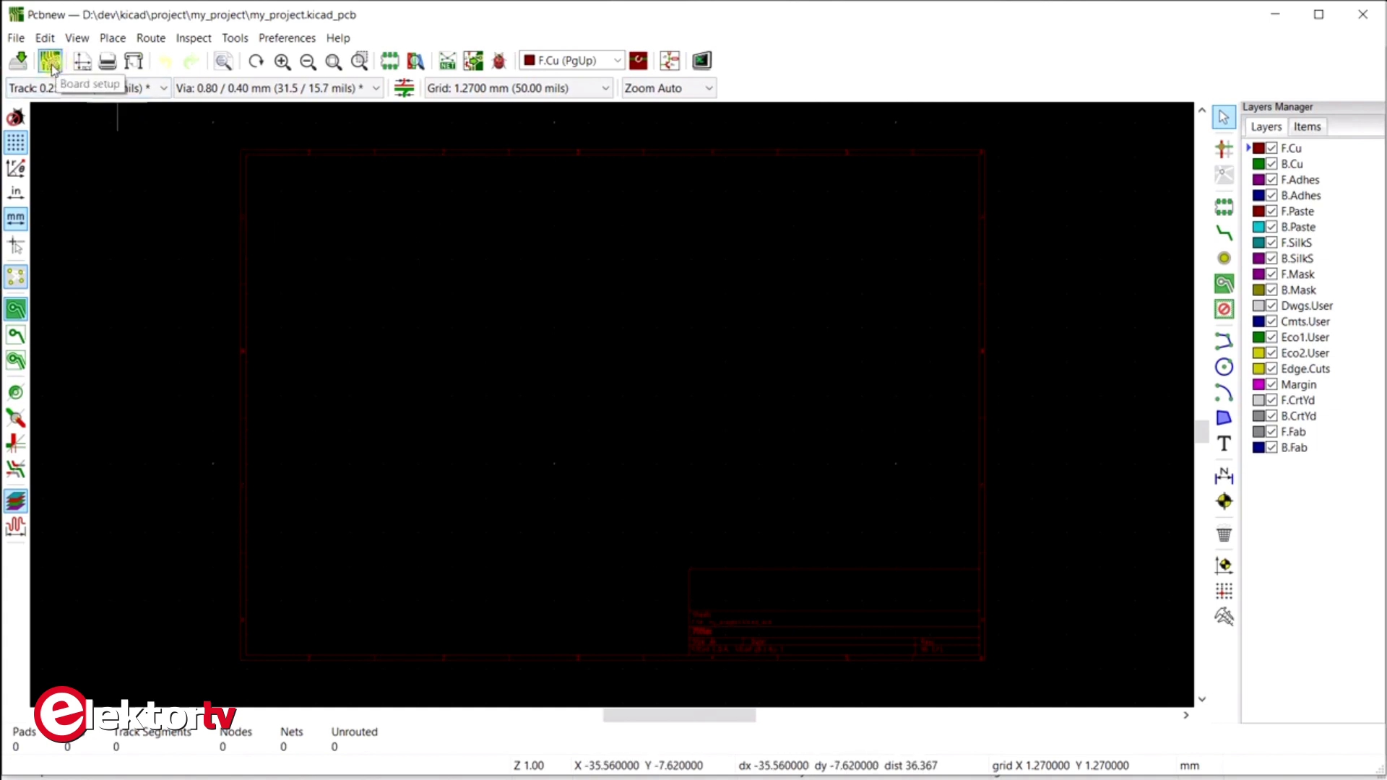
# Open File > Board Setup at the Layers page to view the two-layer configuration
pyautogui.click(20, 40)
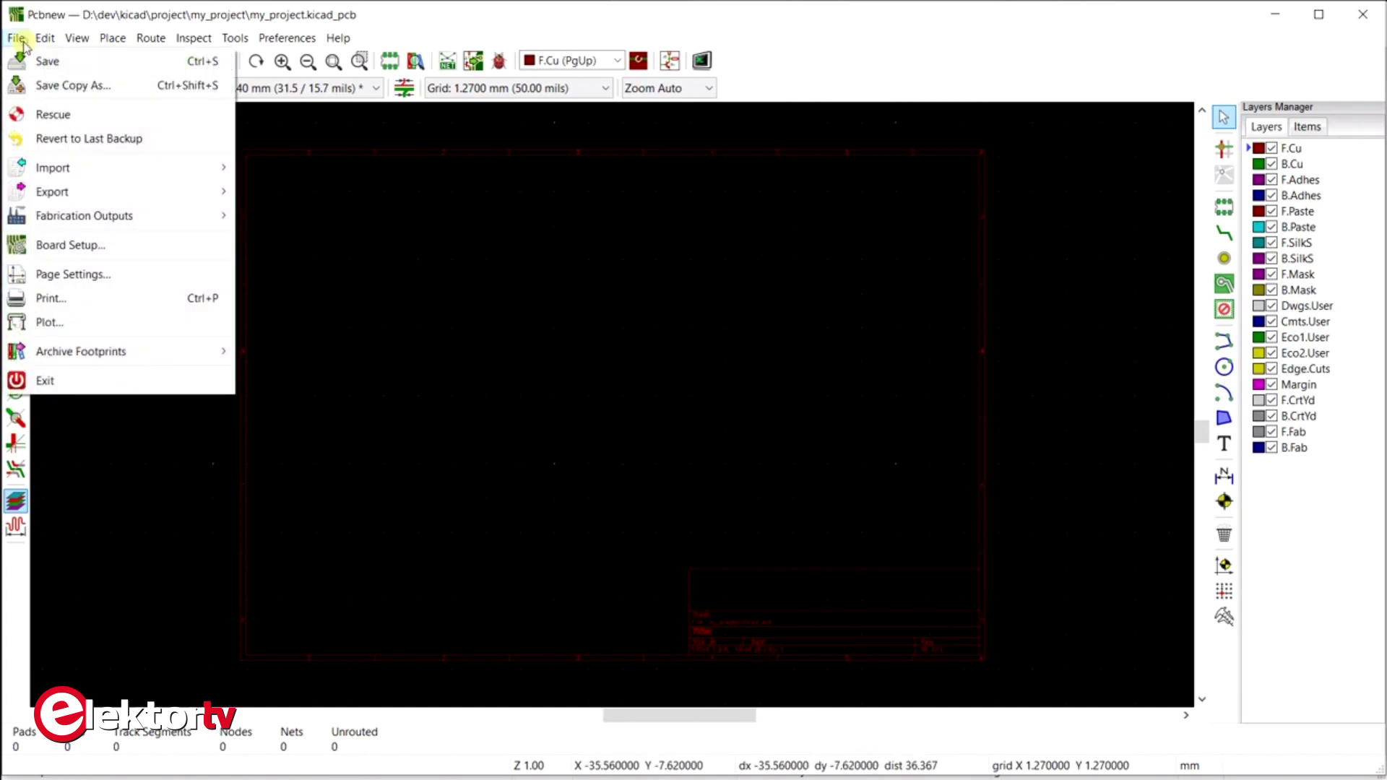
pyautogui.click(53, 247)
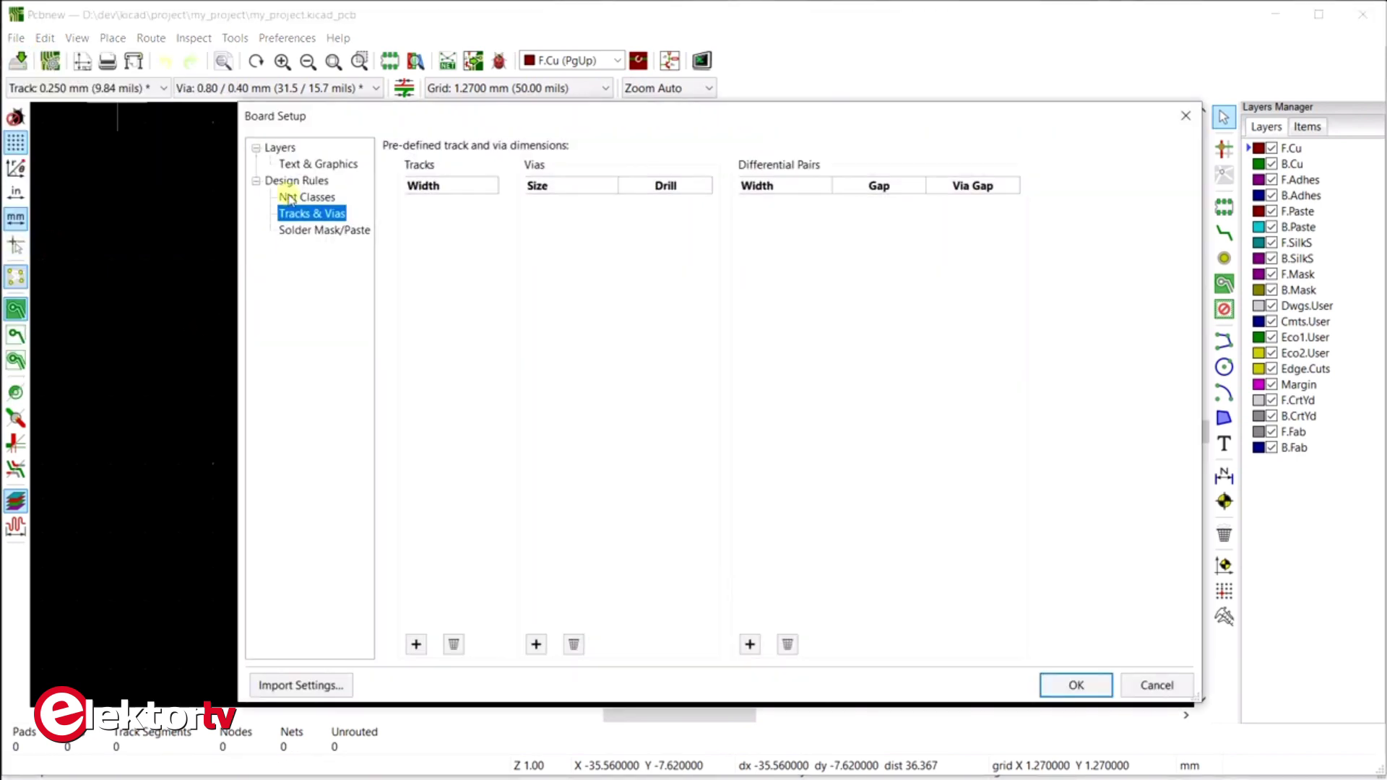
pyautogui.click(292, 154)
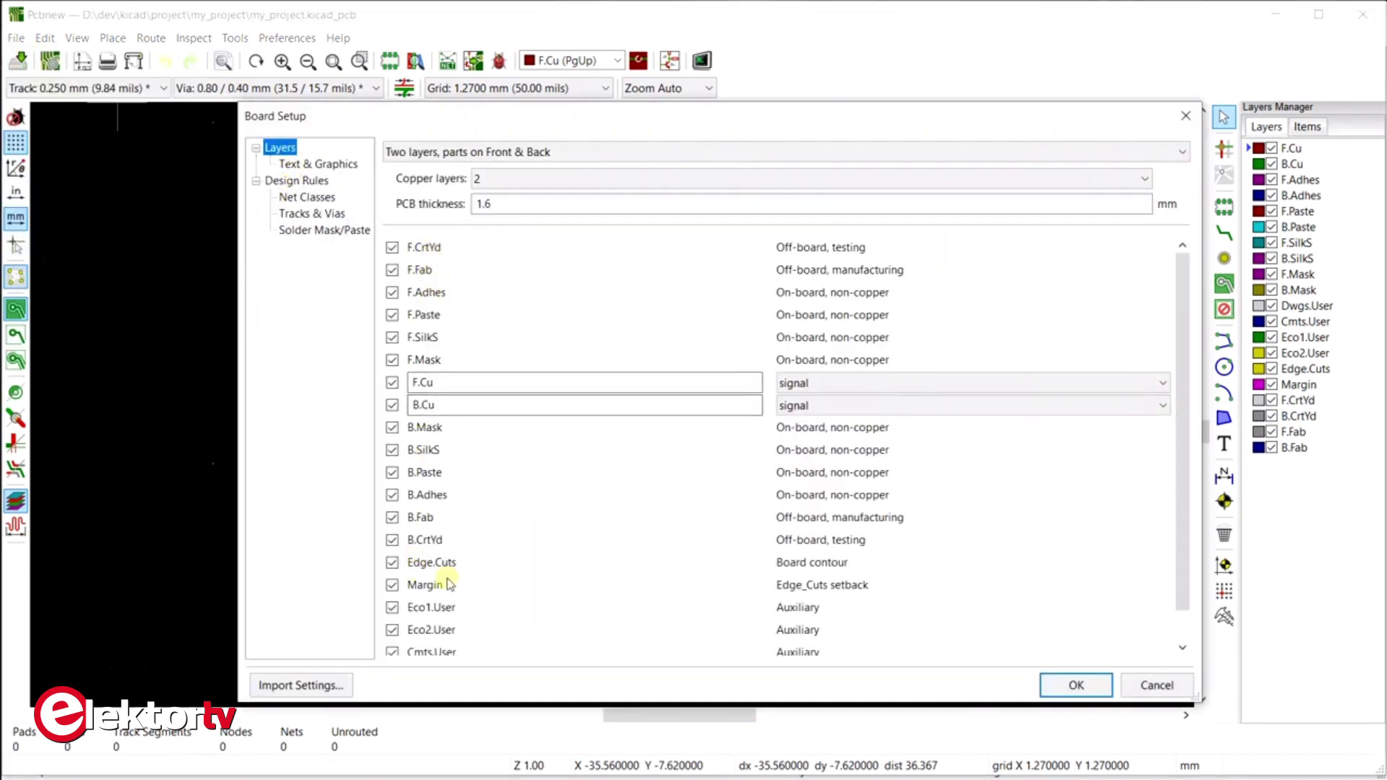
pyautogui.scroll(-2, 551, 444)
pyautogui.scroll(2, 551, 444)
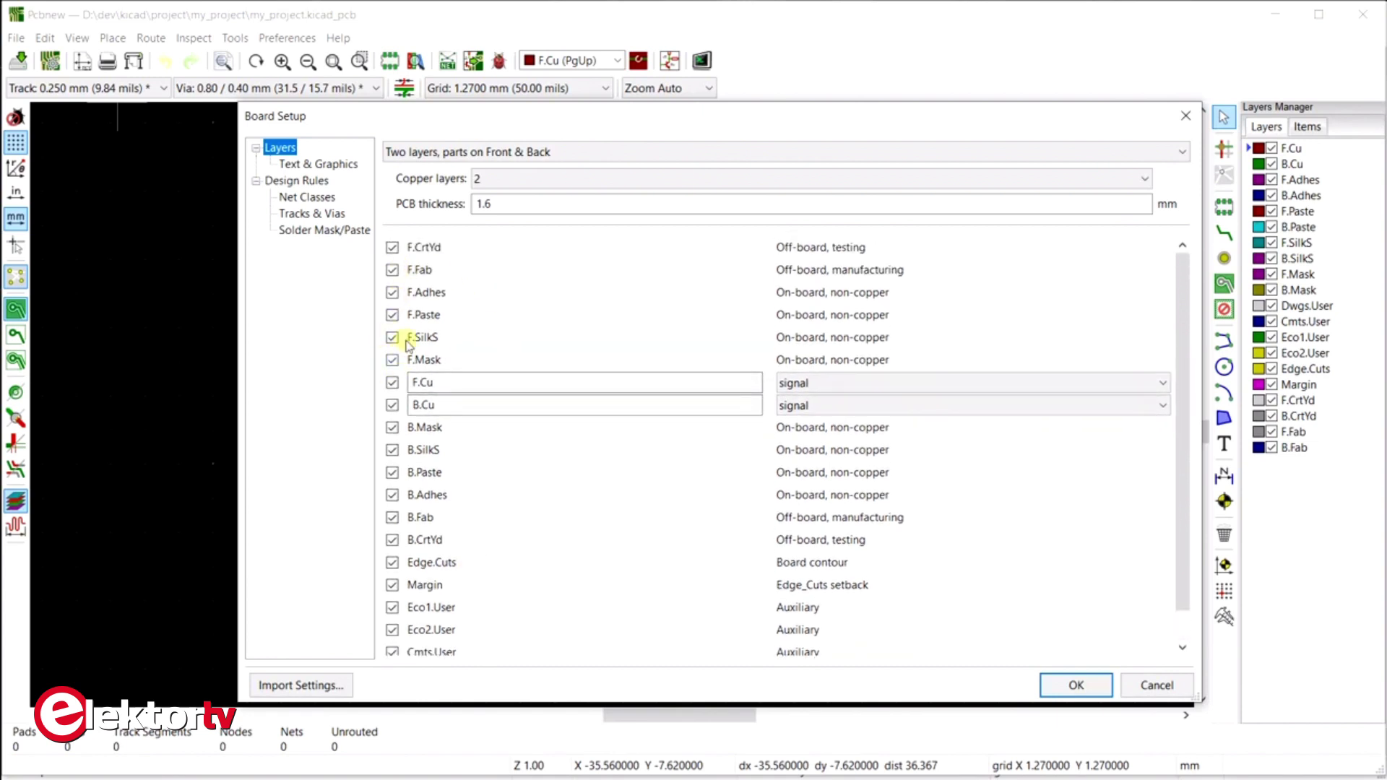
# Check the layer-set presets without changing them, then move to the Design Rules page
pyautogui.click(556, 153)
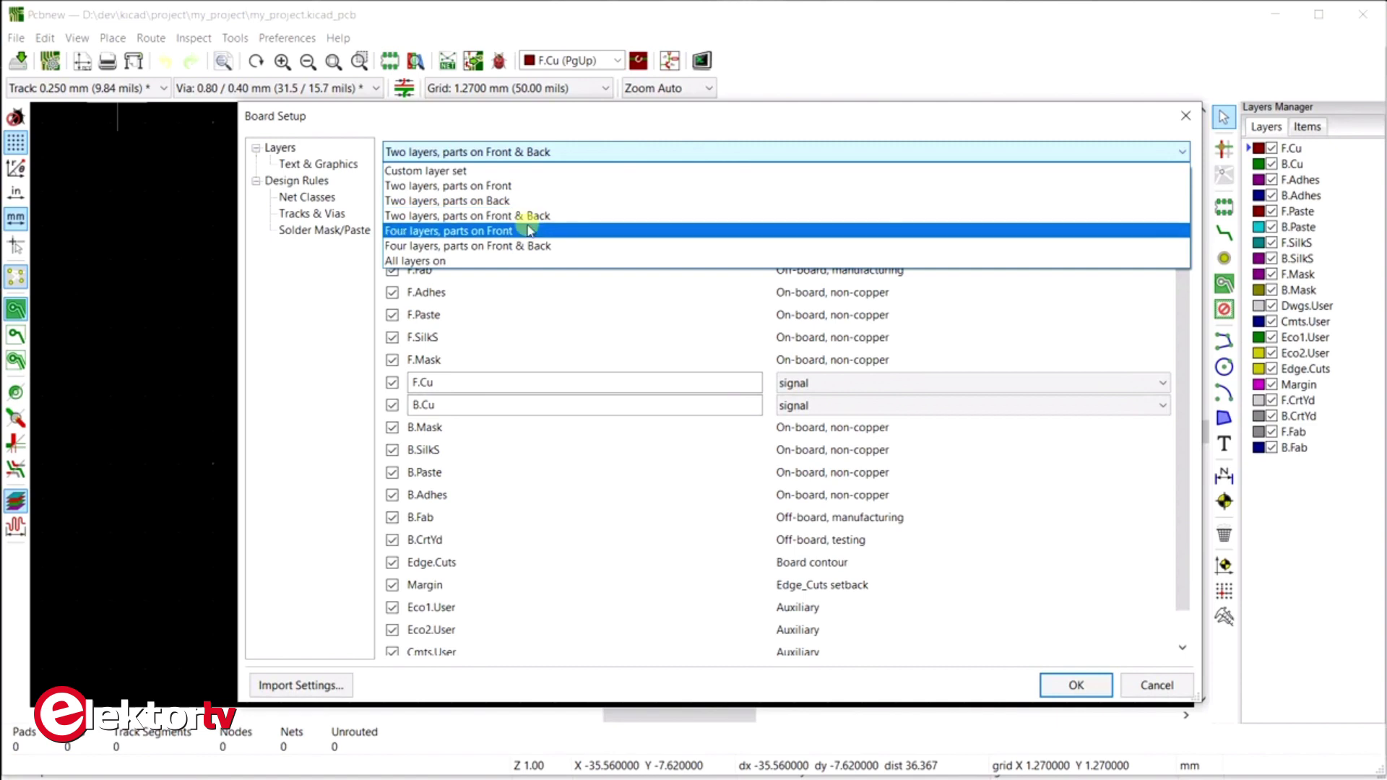
pyautogui.click(594, 154)
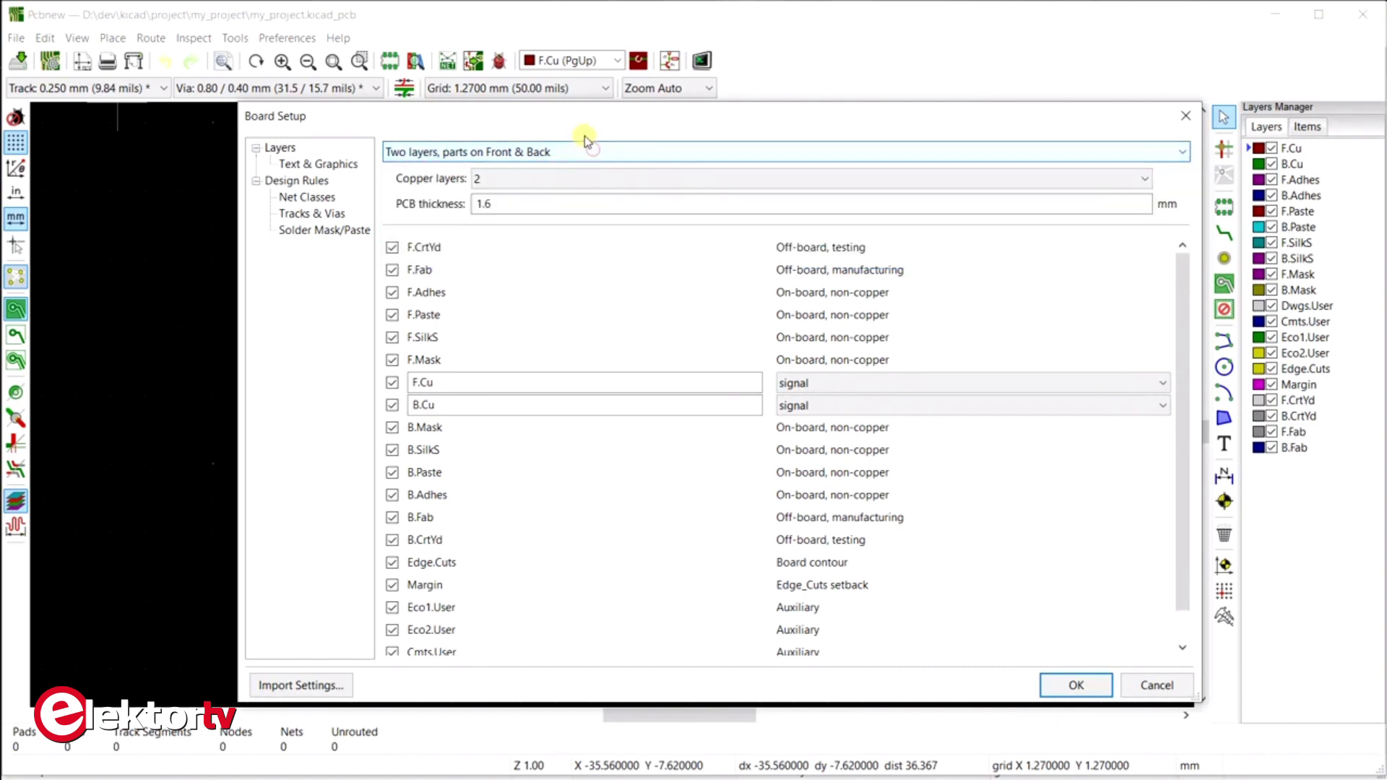
pyautogui.click(305, 181)
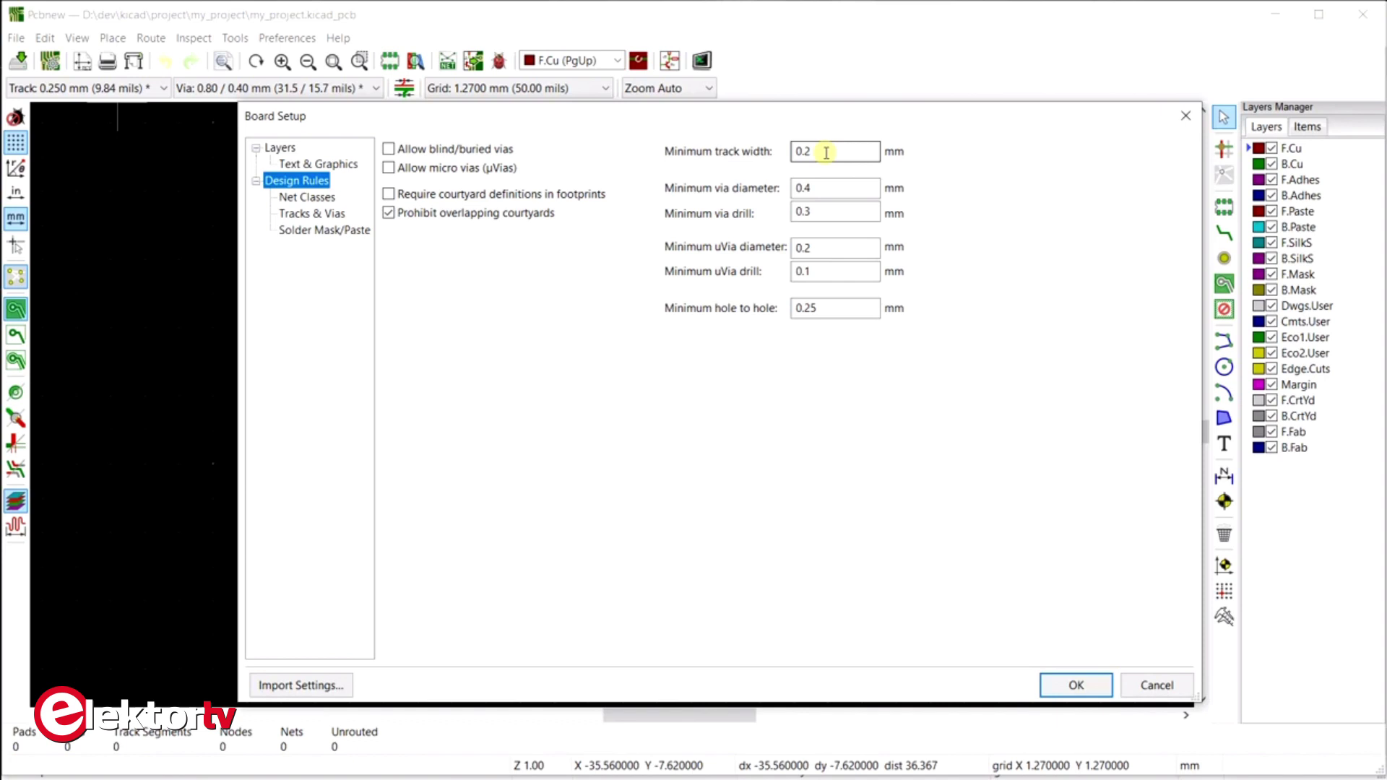
# Set minimum track width 0.15, via diameter 0.6 and via drill 0.35 mm in Design Rules
pyautogui.click(825, 152)
pyautogui.press('BackSpace')
pyautogui.write('15')
pyautogui.click(829, 181)
pyautogui.press('BackSpace')
pyautogui.write('6')
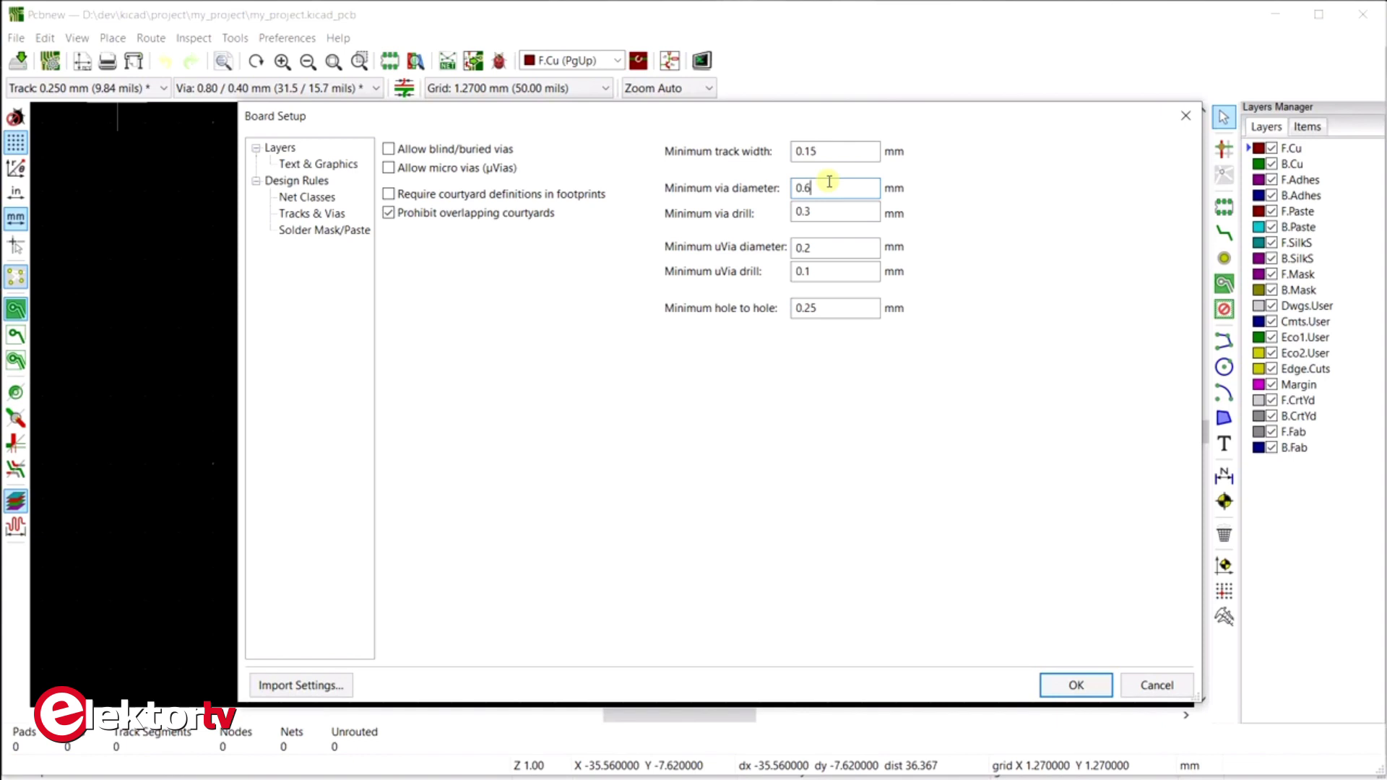
pyautogui.click(830, 211)
pyautogui.write('5')
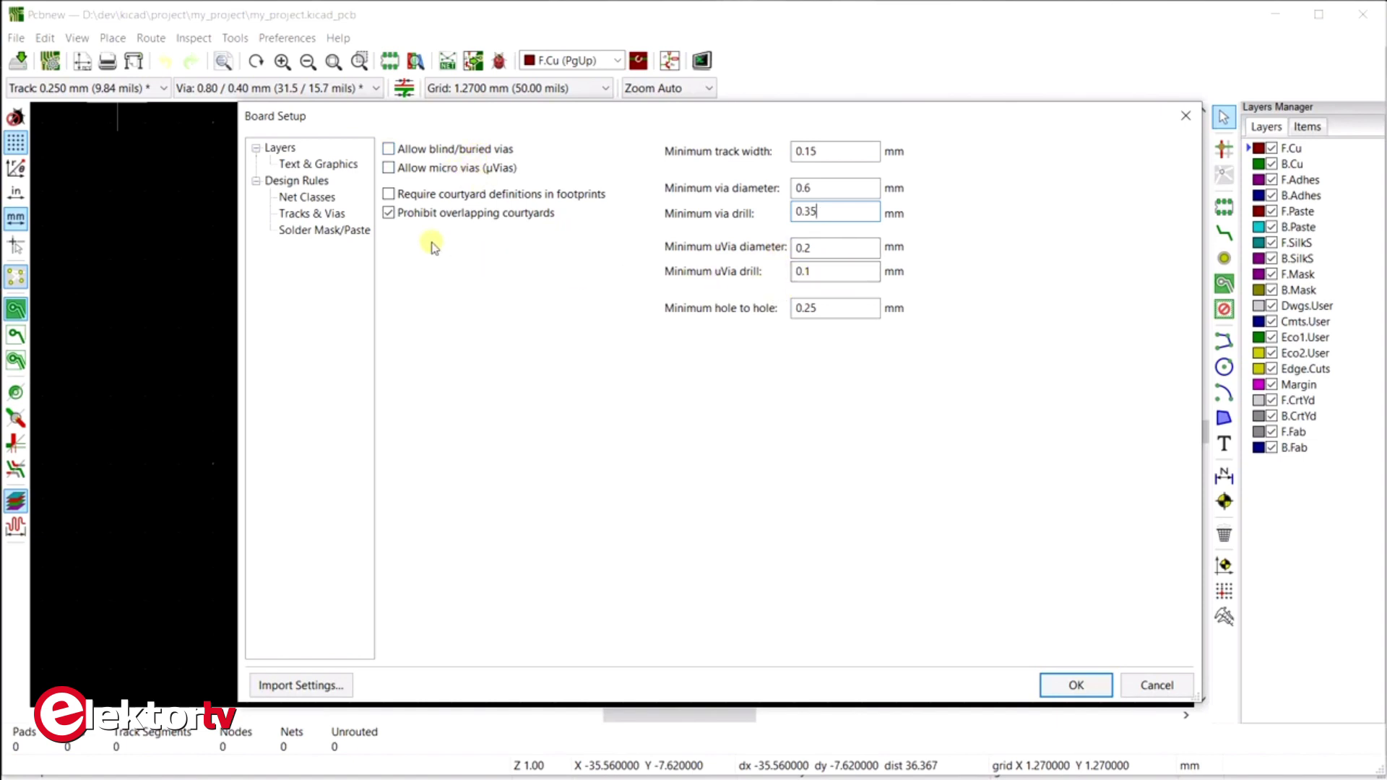
# Change the Default net class clearance to 0.15 mm
pyautogui.click(320, 200)
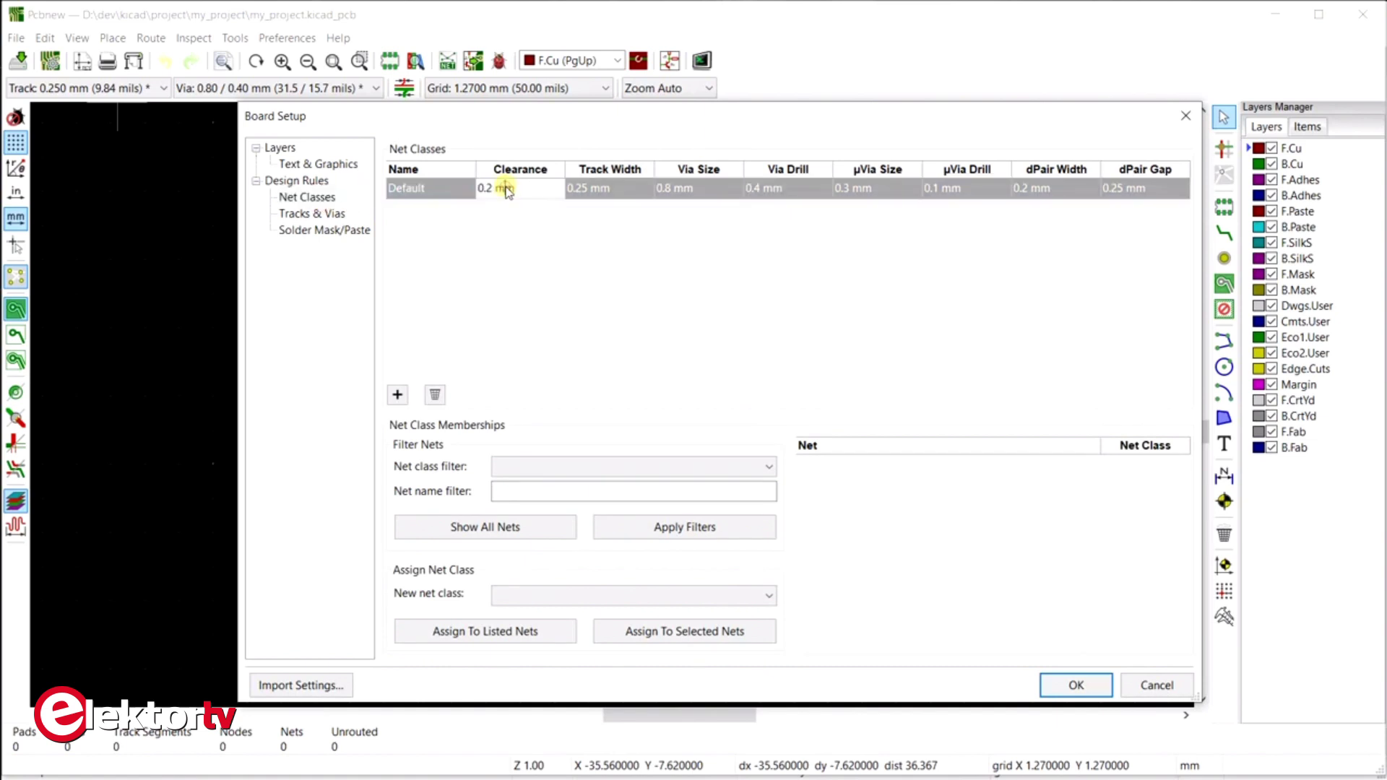
pyautogui.moveTo(486, 188); pyautogui.dragTo(493, 188)
pyautogui.write('15')
pyautogui.click(312, 213)
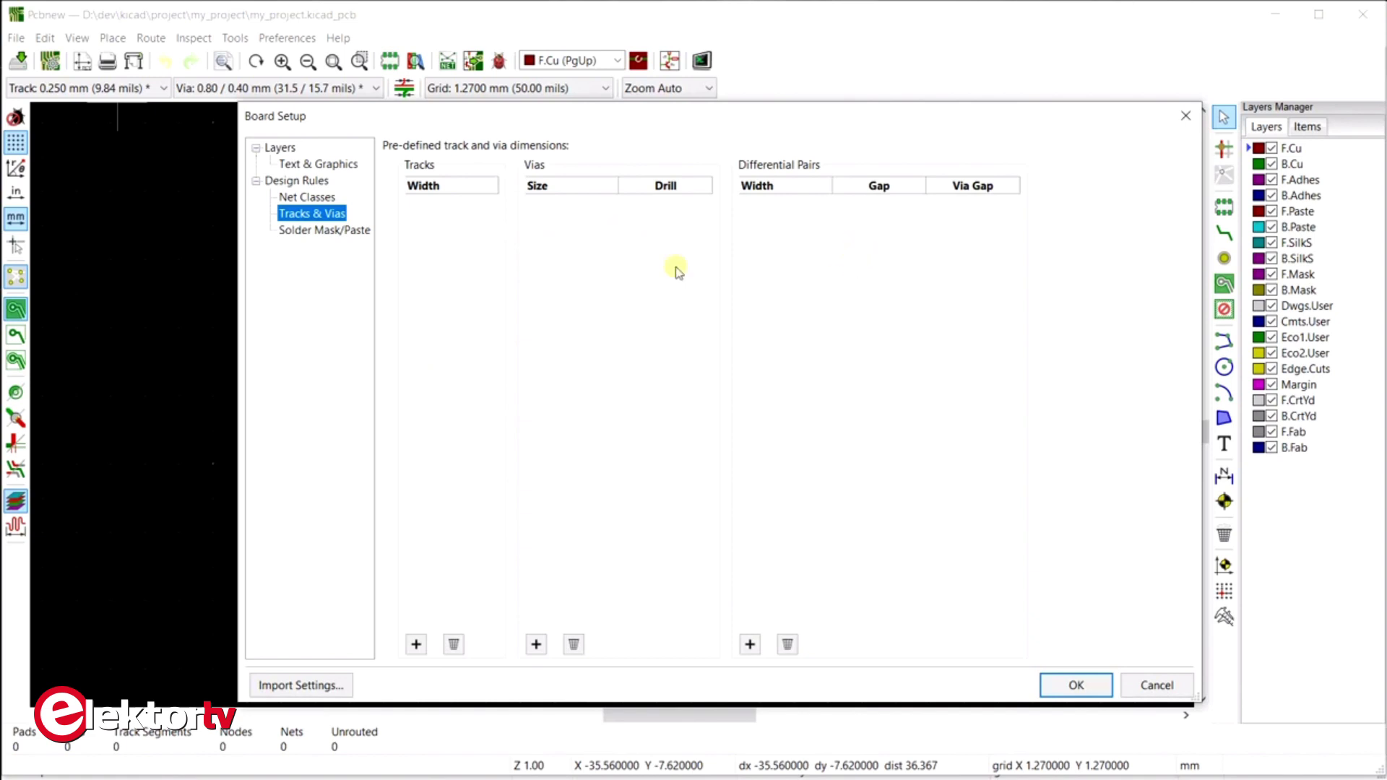
# Add a 0.1 mm track width and import all settings from kicad-pcbnew-my-presets.pro
pyautogui.click(417, 649)
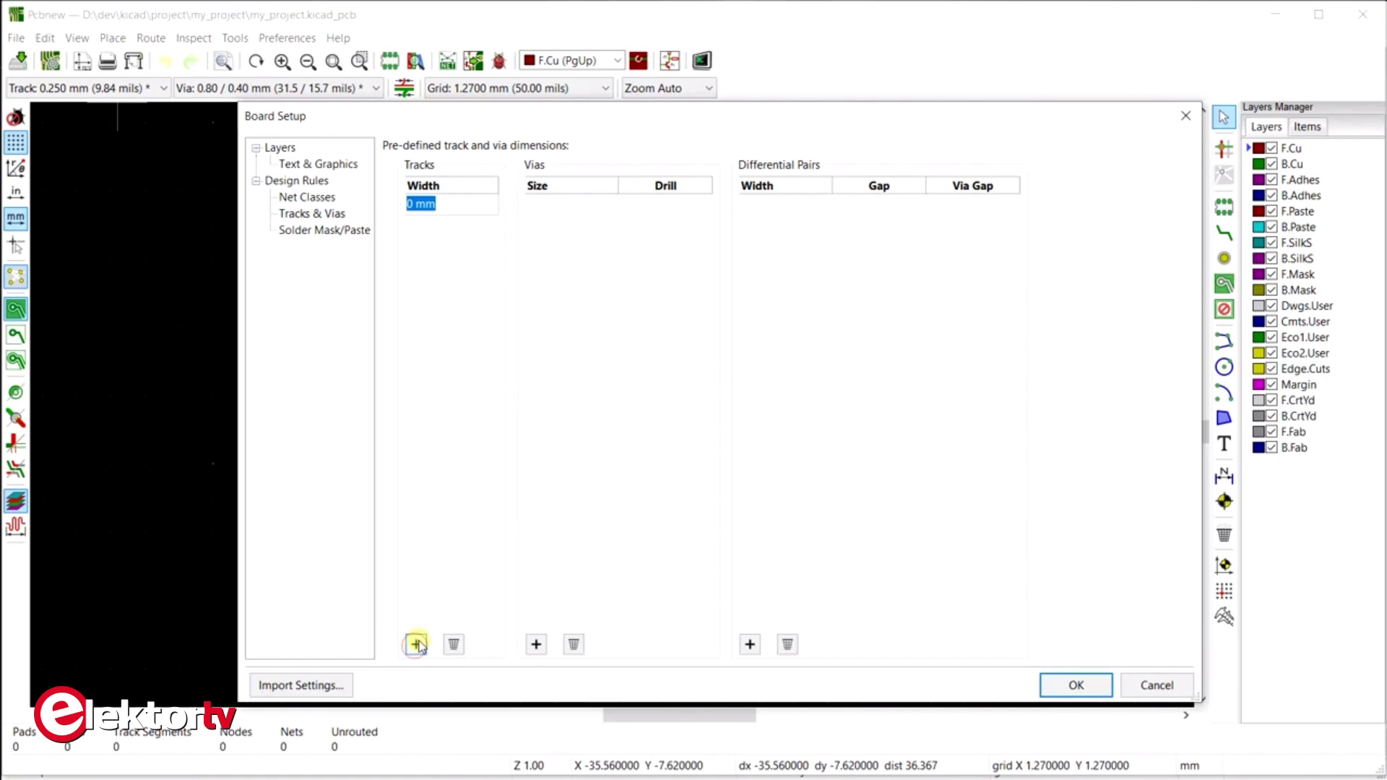
pyautogui.write('0.1')
pyautogui.press('Return')
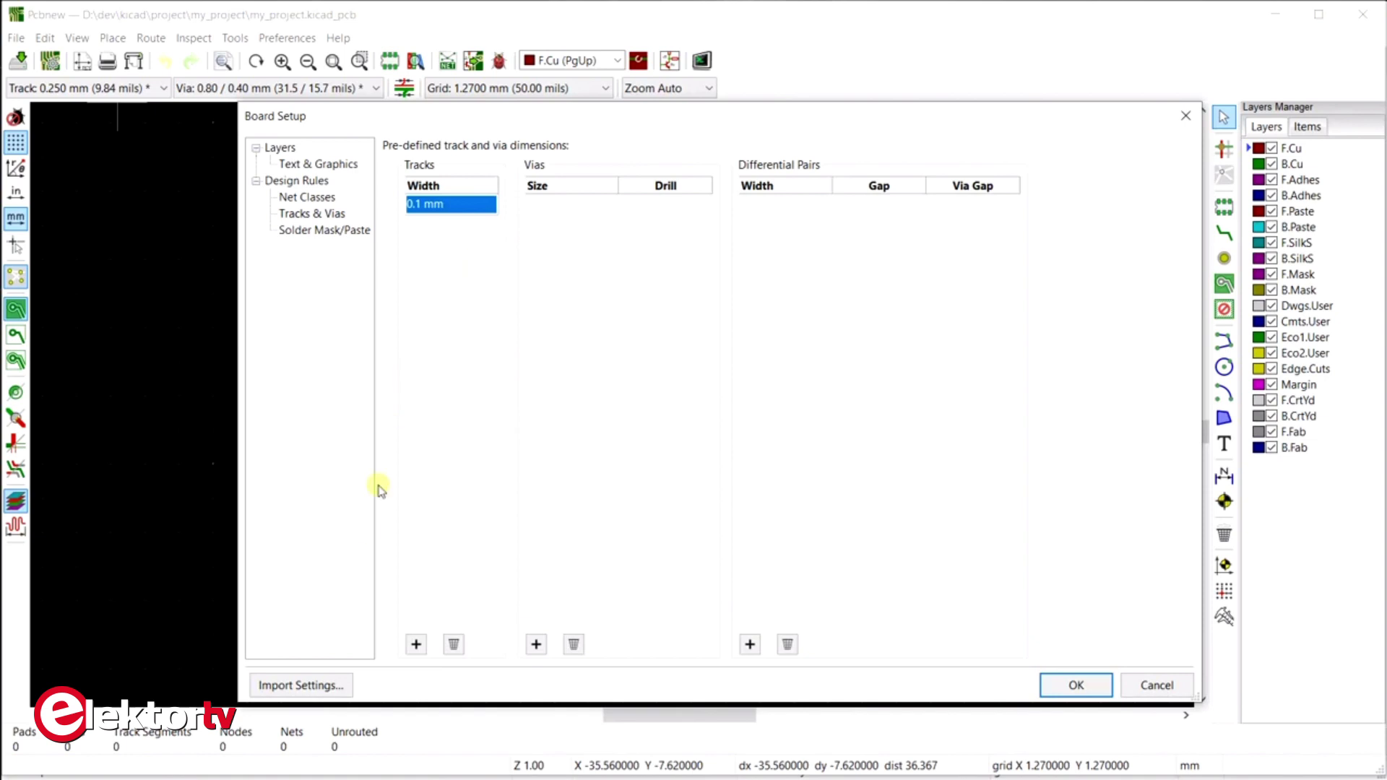
pyautogui.click(308, 686)
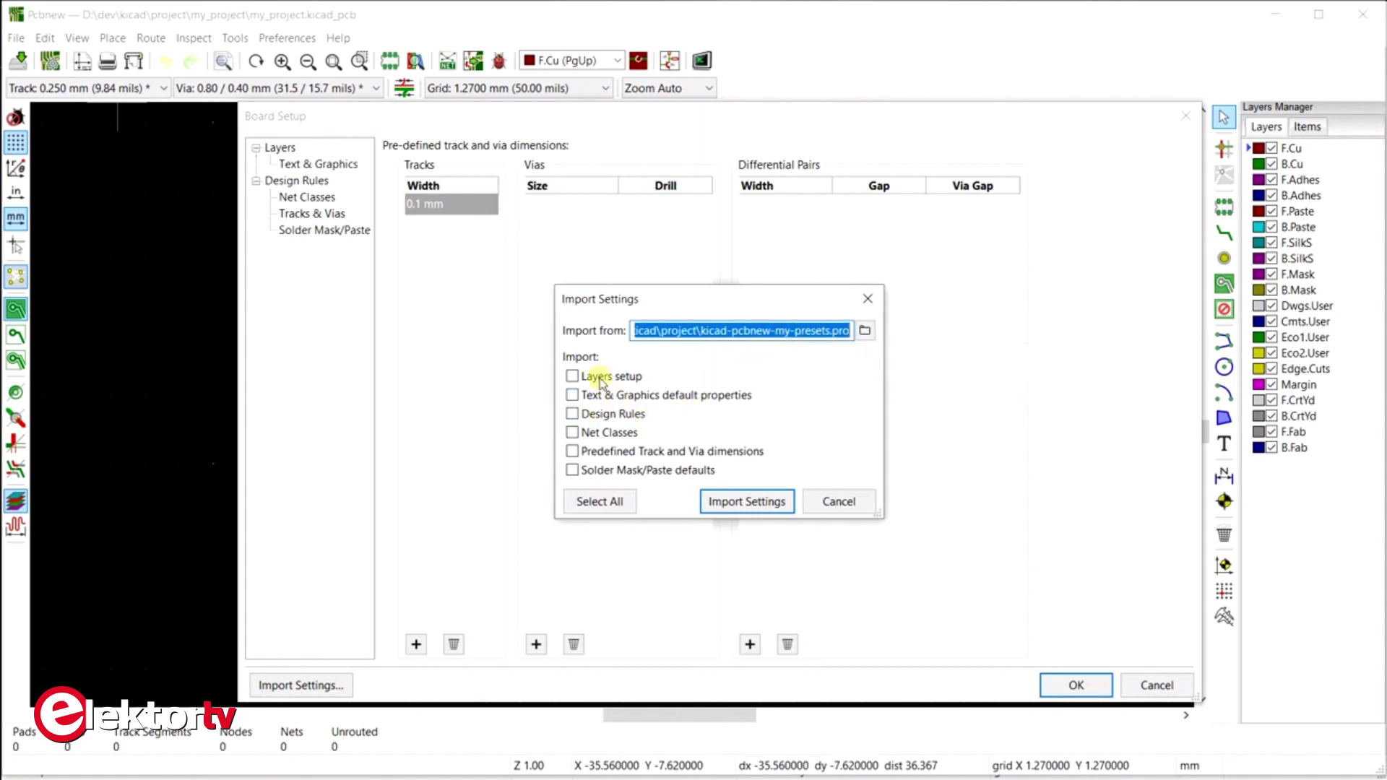
pyautogui.click(596, 499)
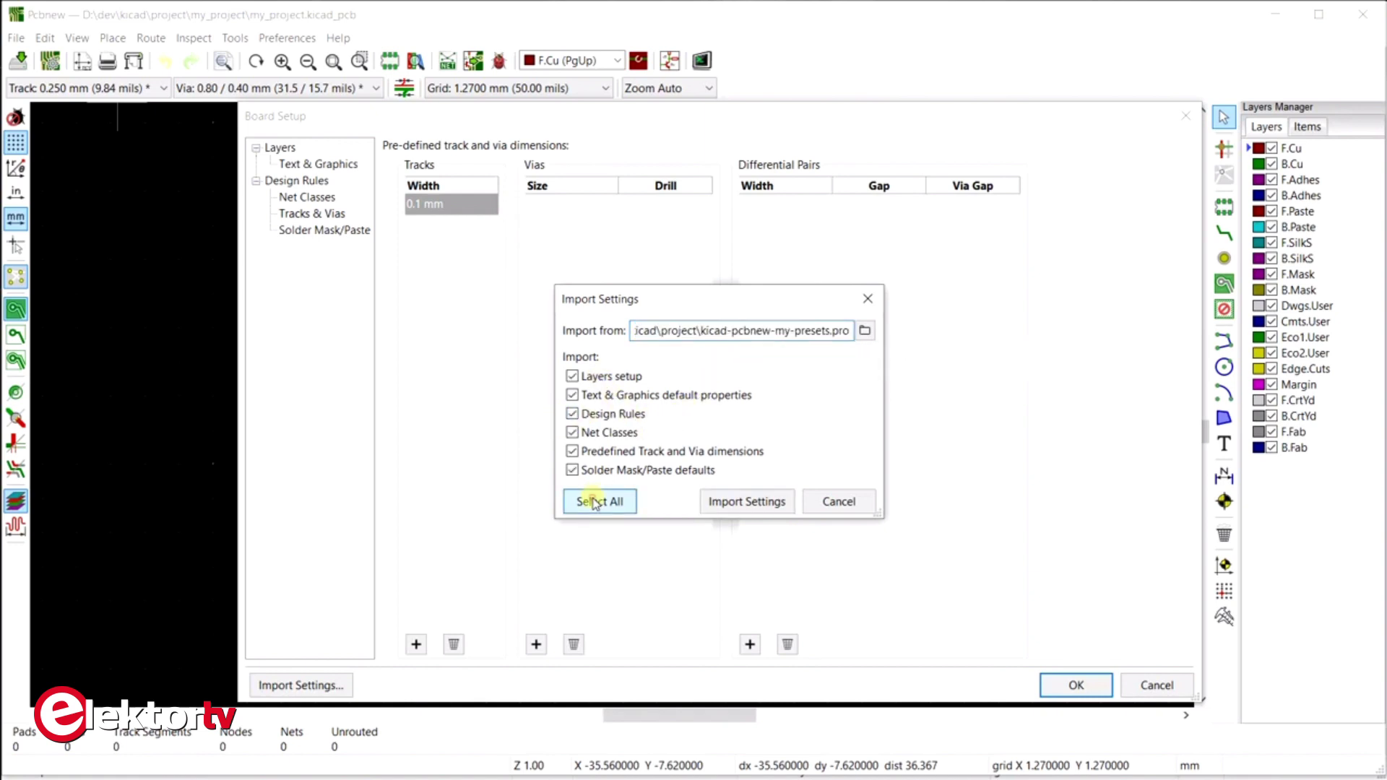
pyautogui.click(745, 502)
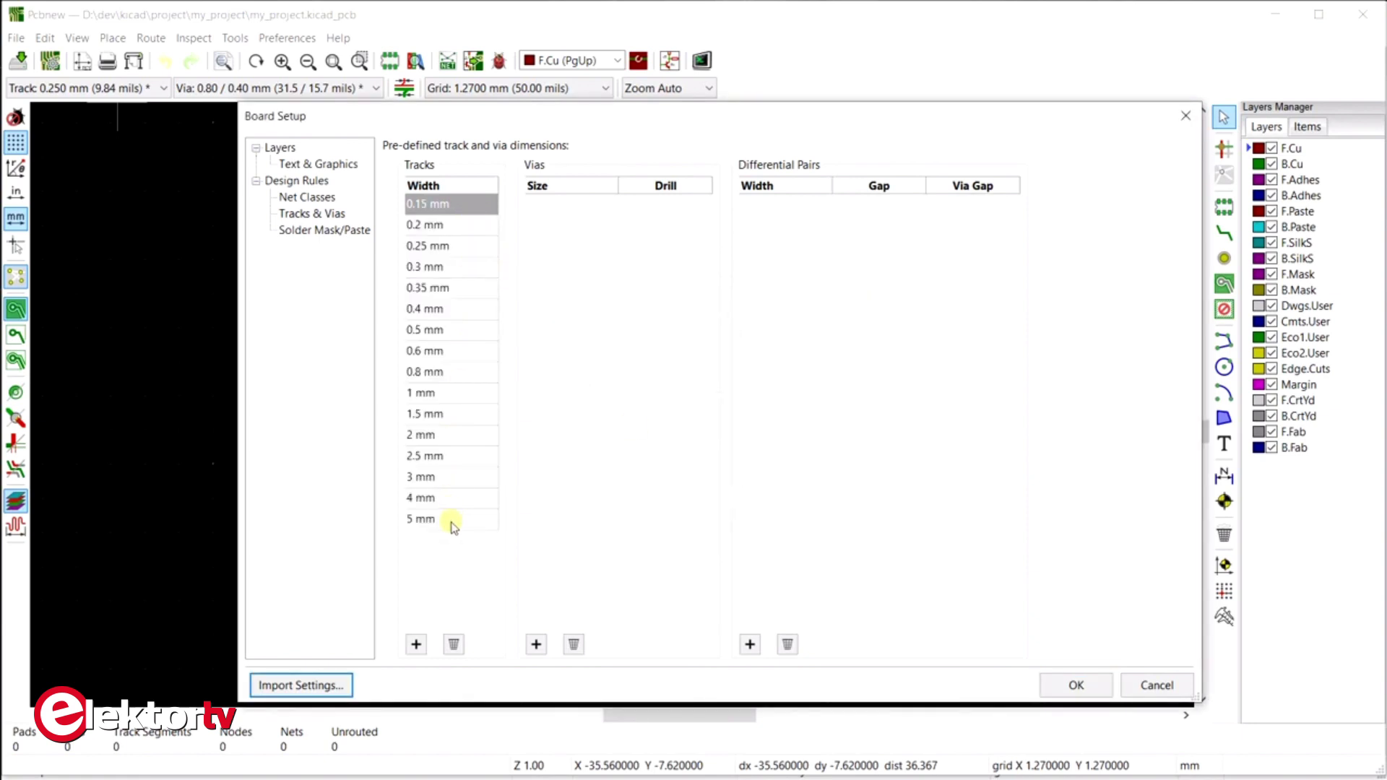
# Review the imported design rules and net classes, then apply and close Board Setup
pyautogui.click(310, 181)
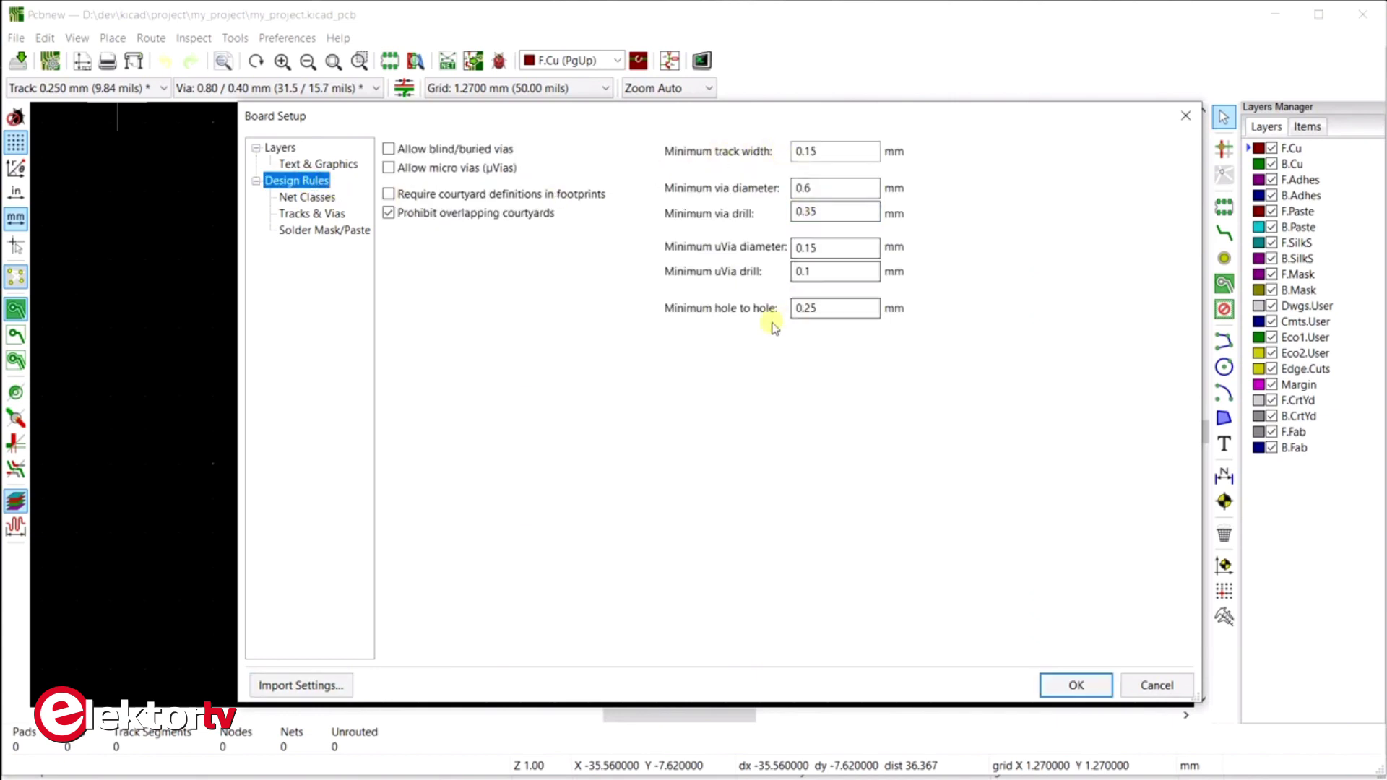
pyautogui.press('Home')
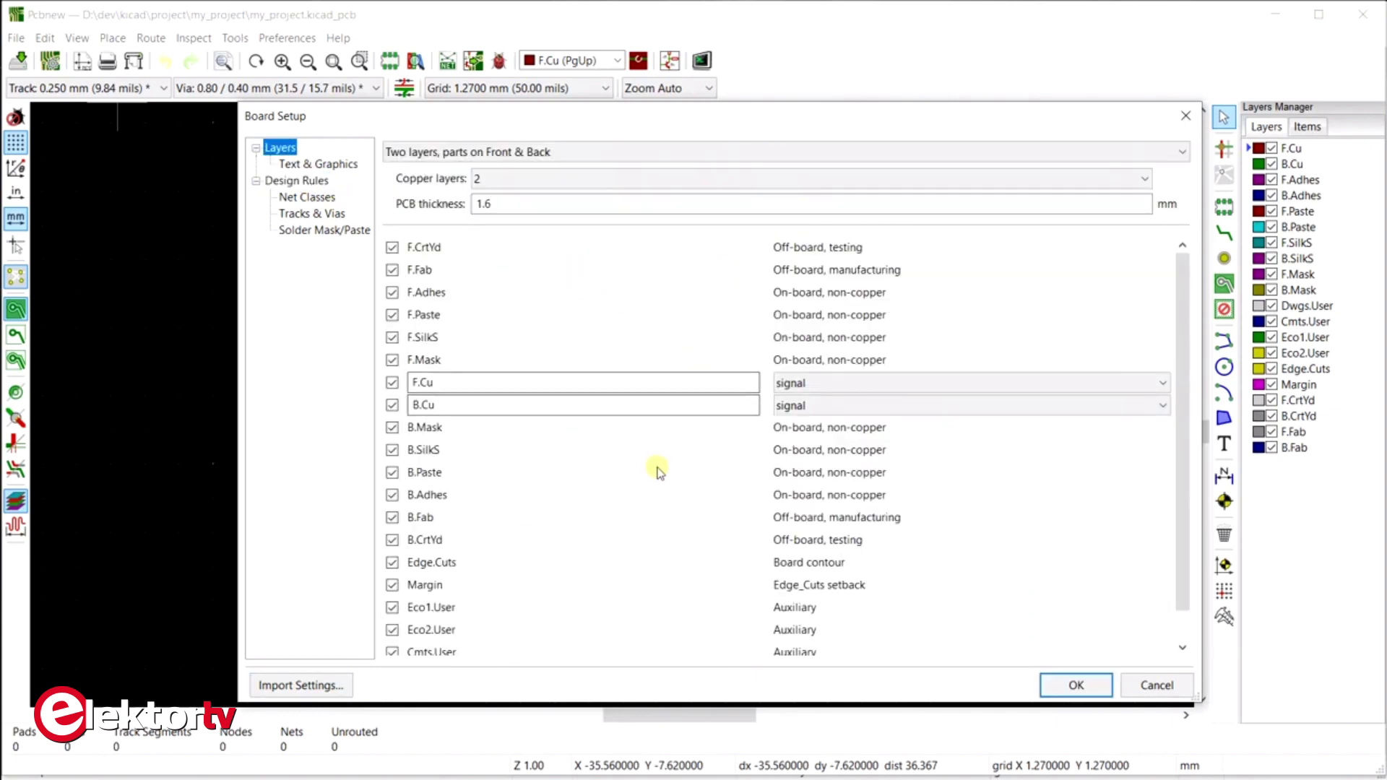
pyautogui.click(1083, 694)
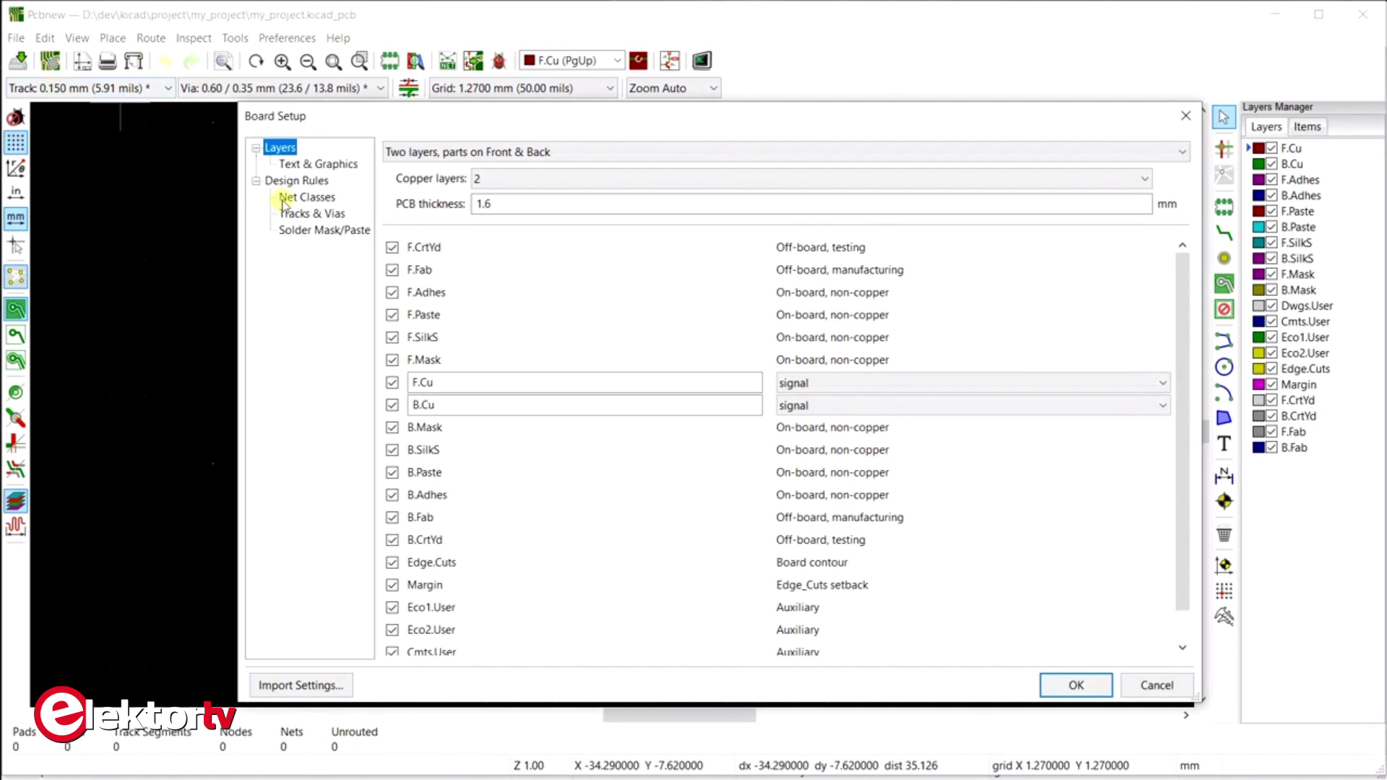
pyautogui.click(282, 201)
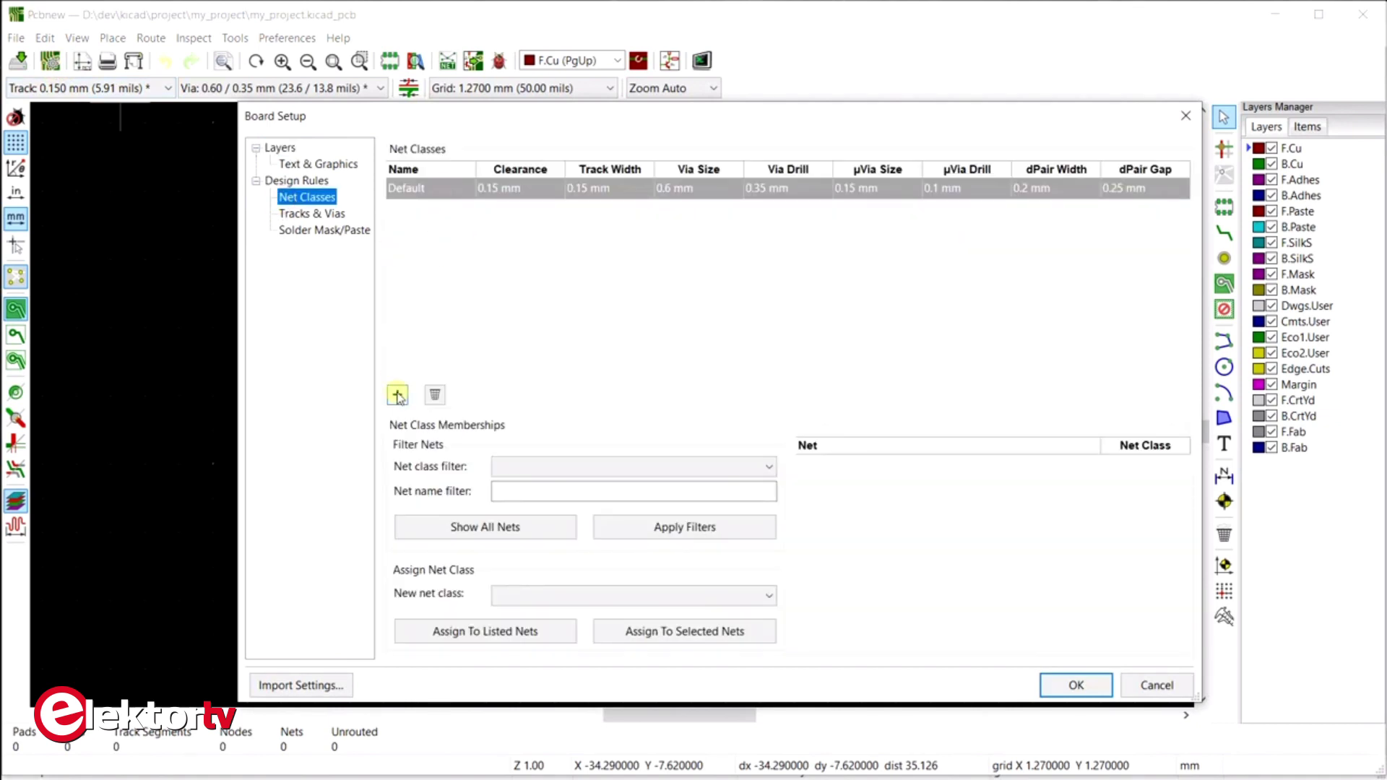
pyautogui.click(425, 201)
pyautogui.click(1062, 685)
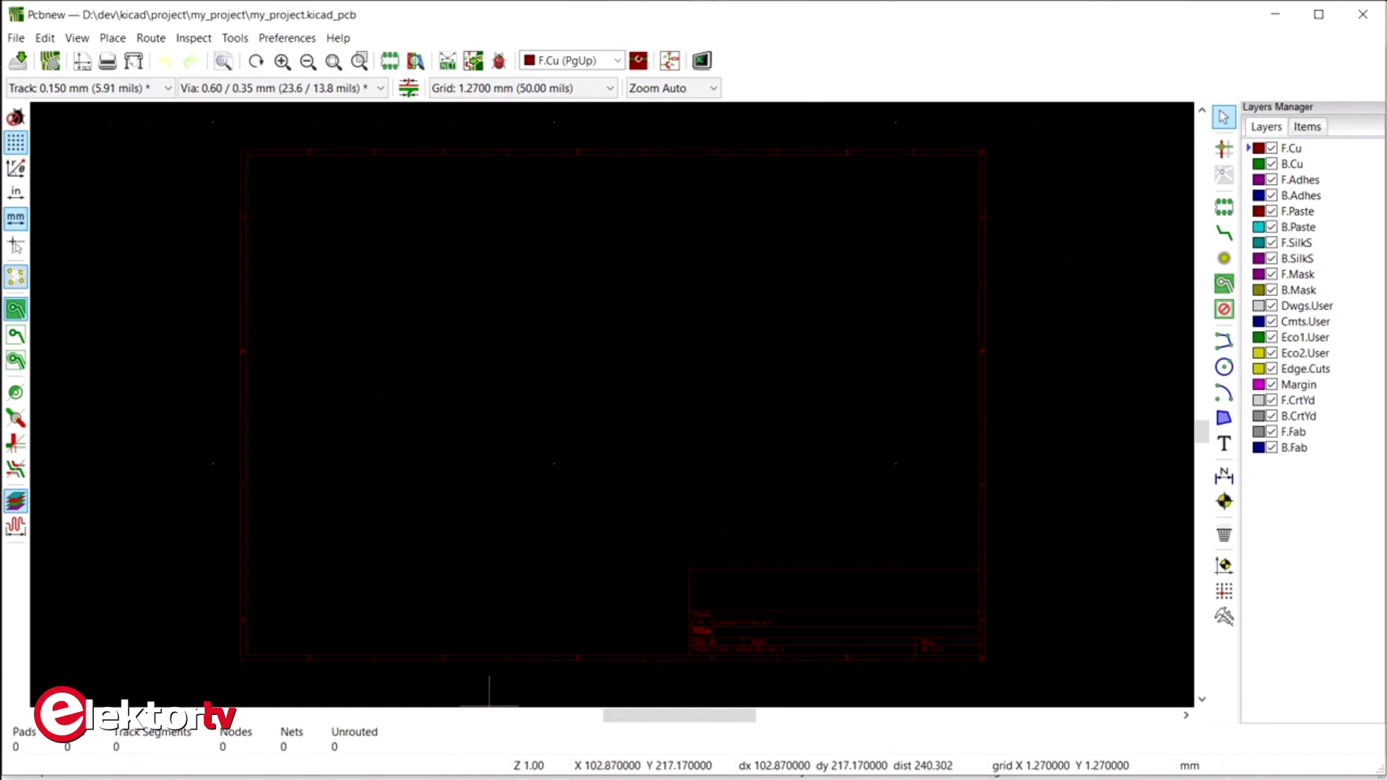
pyautogui.hotkey('alt', 'Tab')
# Drag my_project.pro in Total Commander and confirm the Copy dialog with OK
pyautogui.click(797, 311)
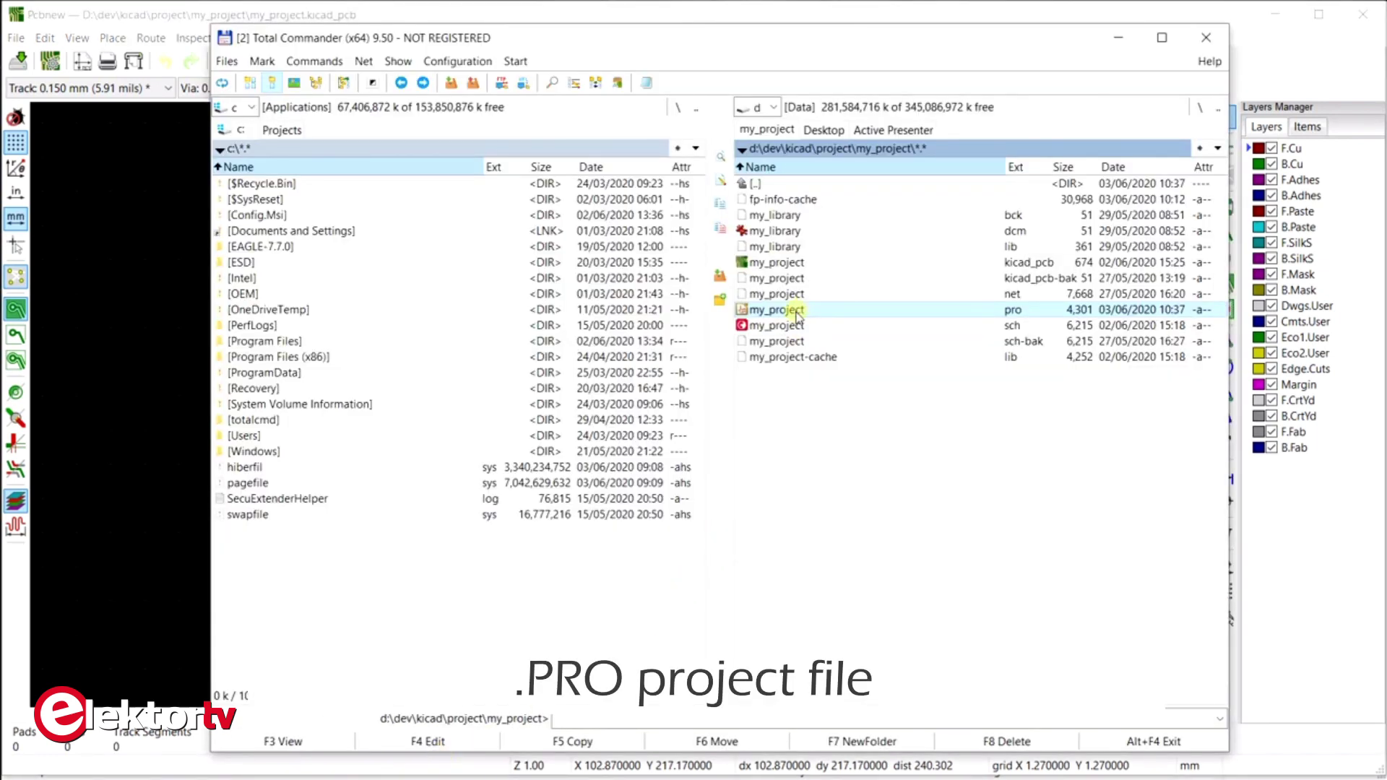
pyautogui.moveTo(796, 316); pyautogui.dragTo(368, 262)
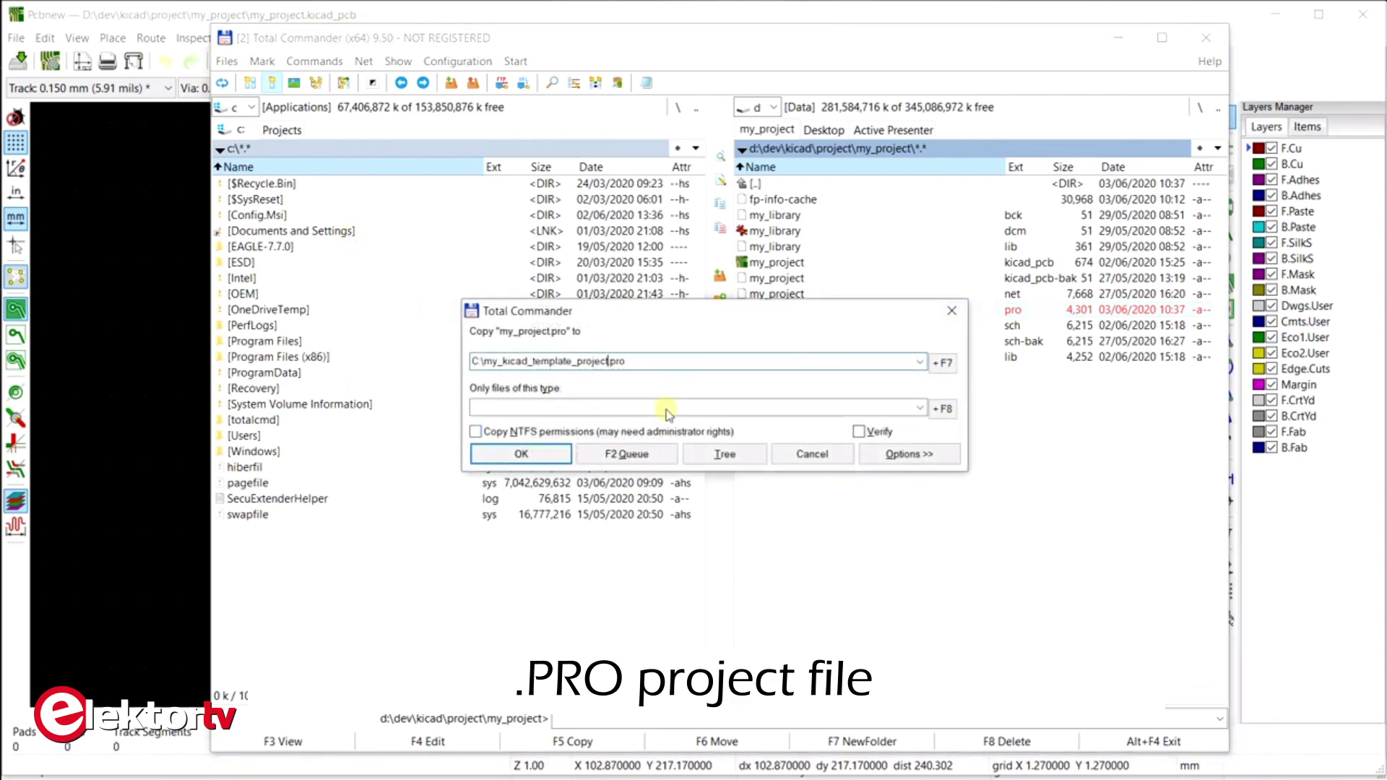
pyautogui.click(529, 453)
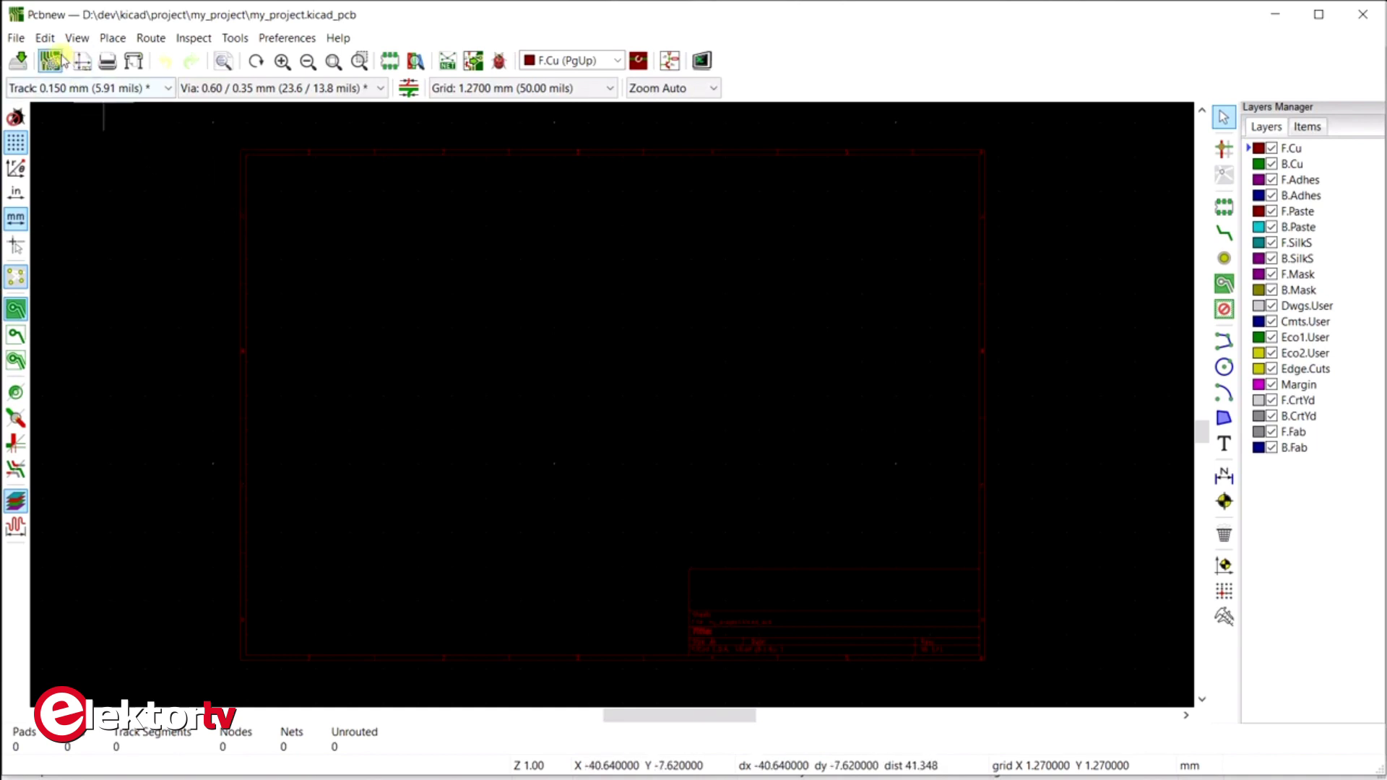
pyautogui.click(16, 38)
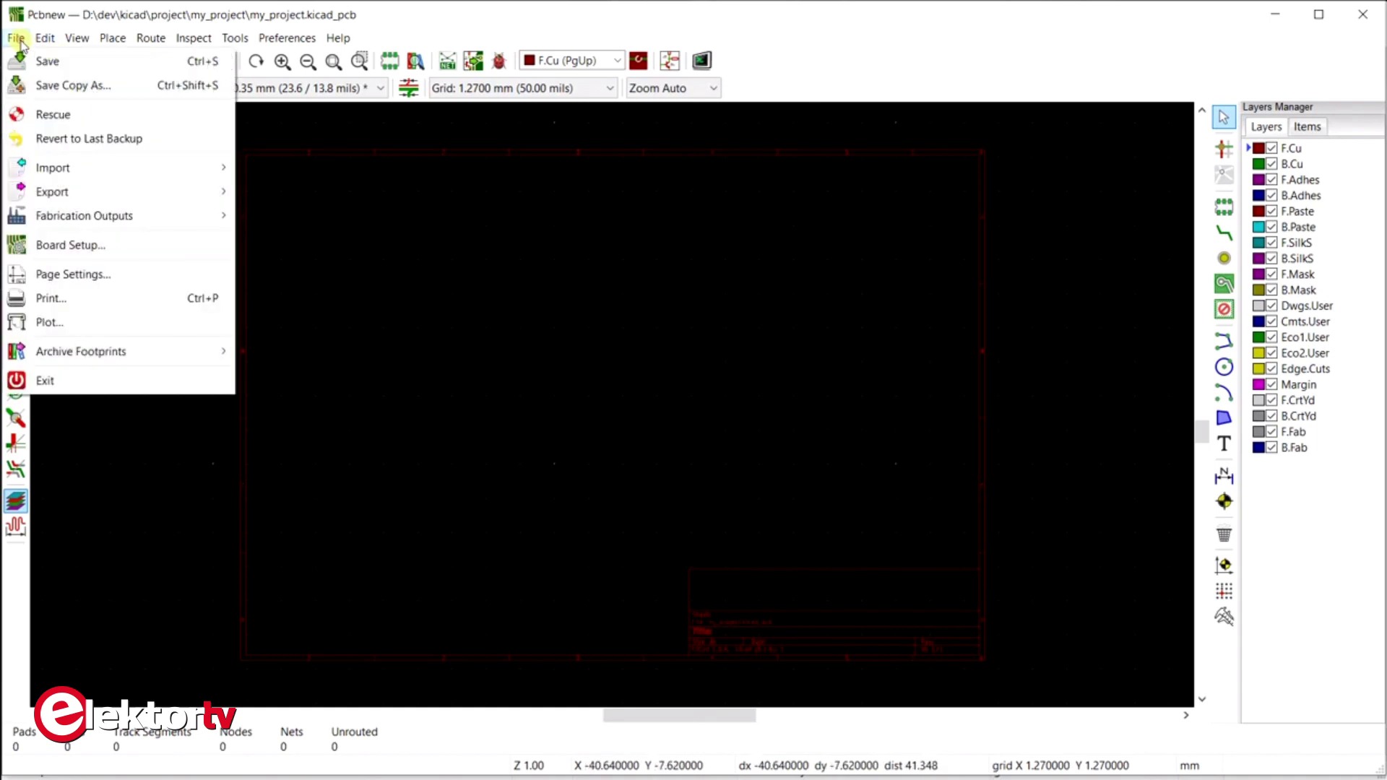
pyautogui.click(81, 275)
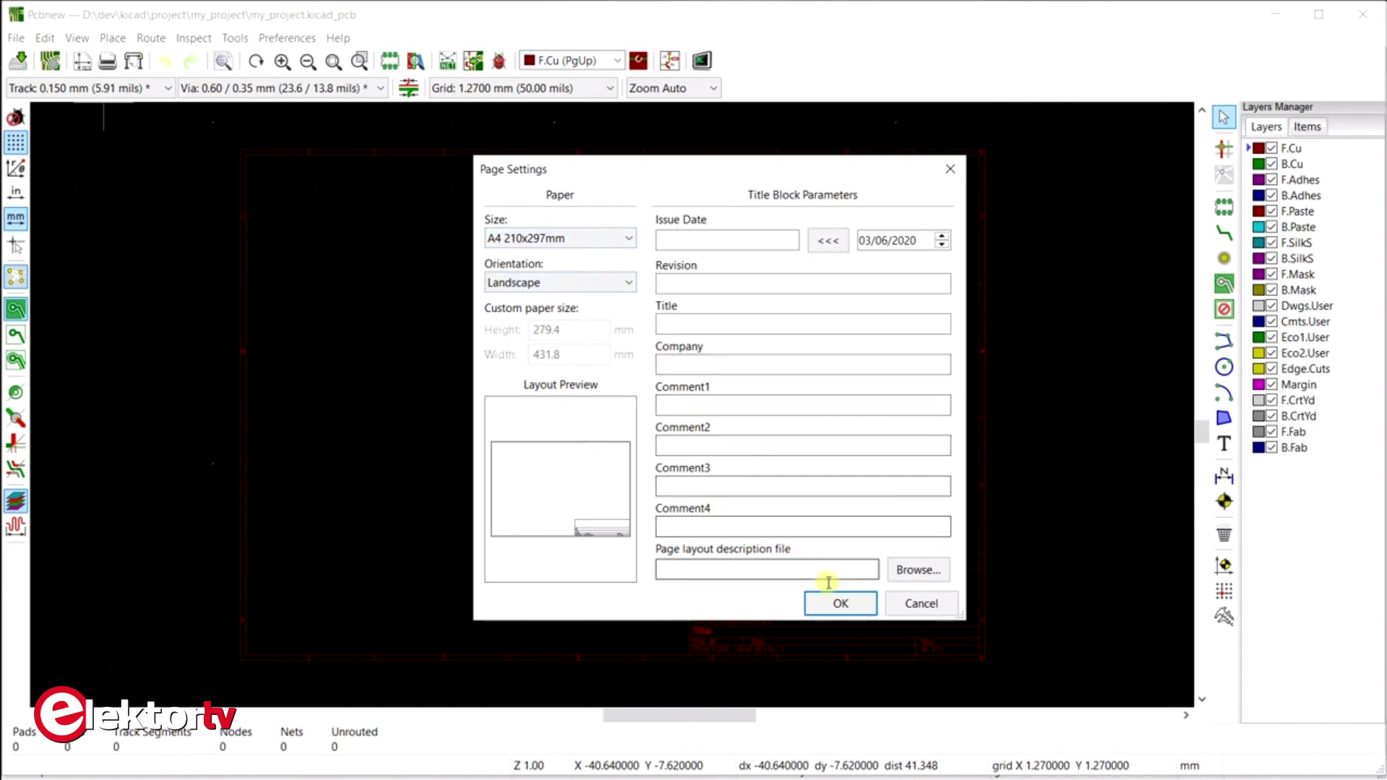
pyautogui.click(921, 603)
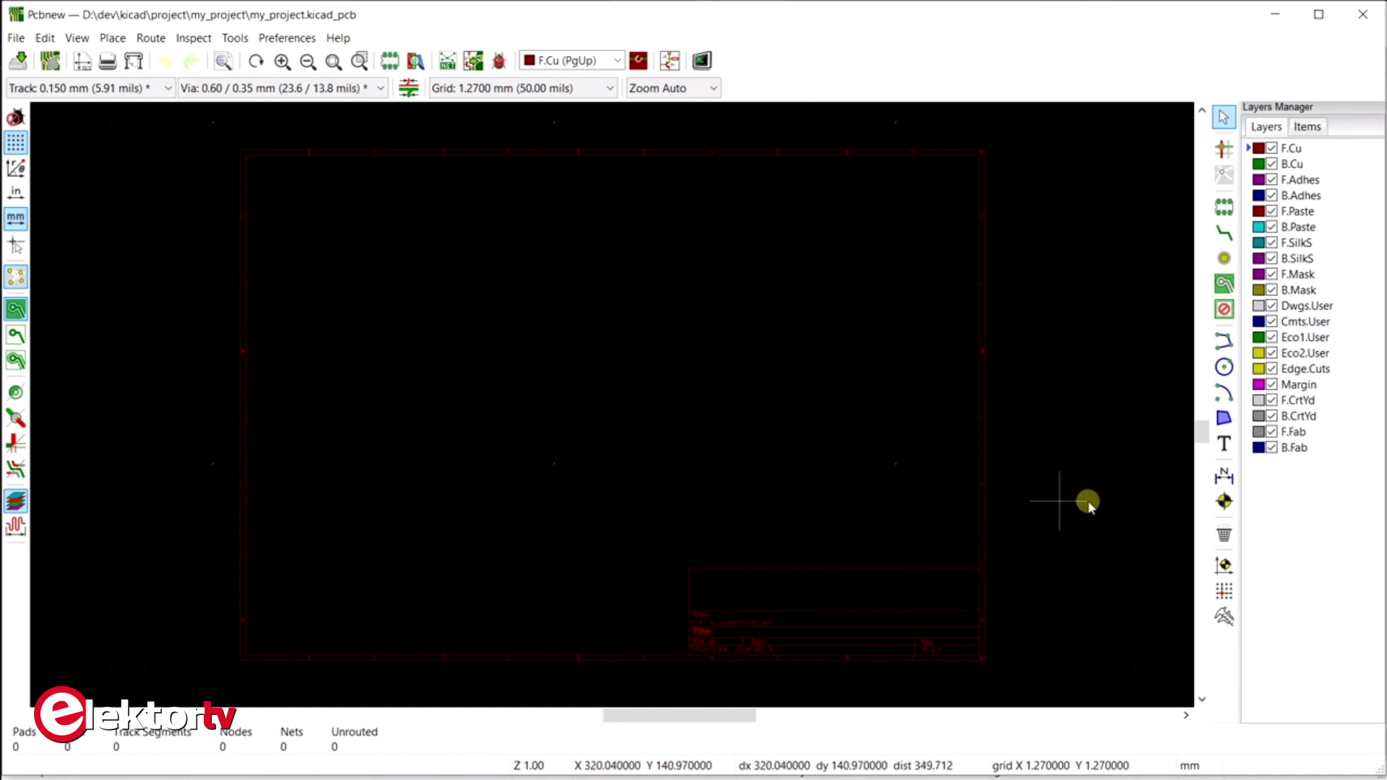
pyautogui.click(1310, 128)
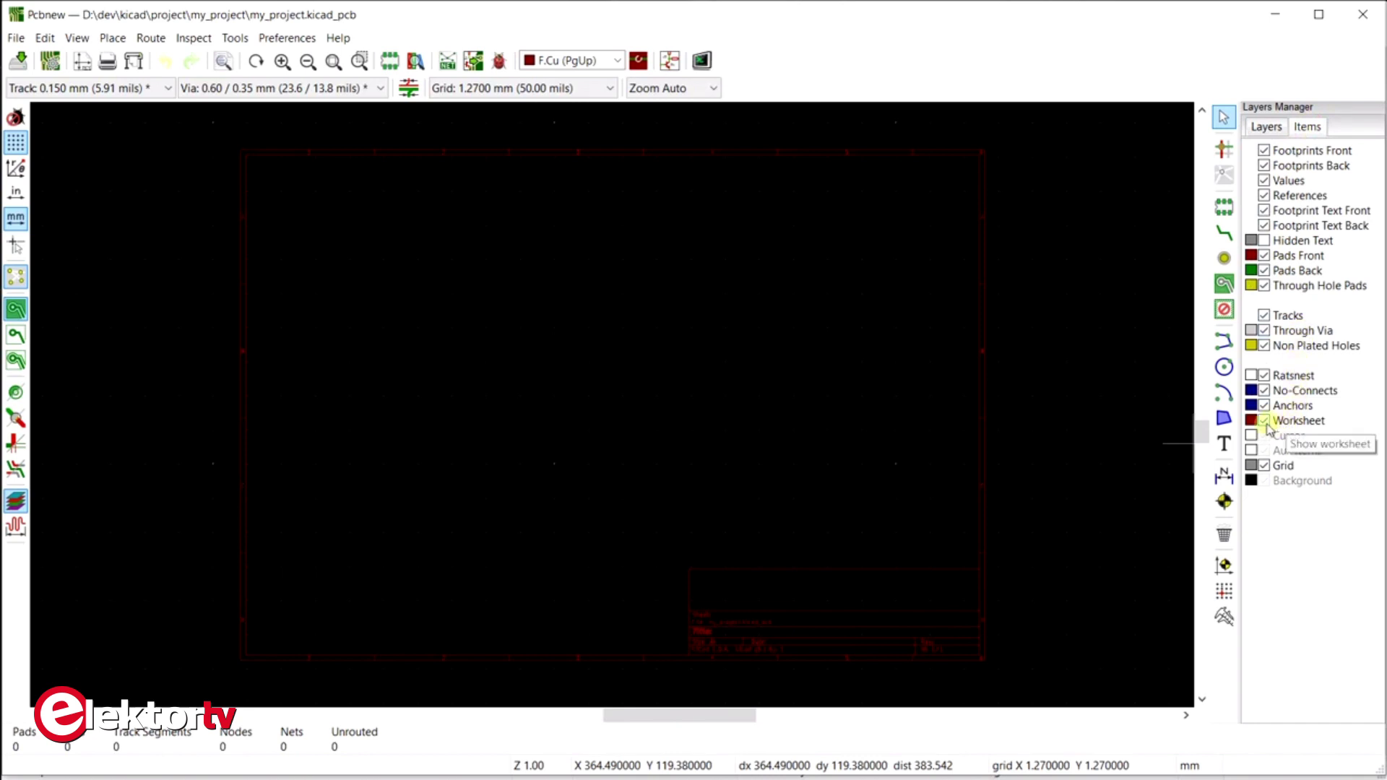
# Change the Worksheet render colour to pale yellow (RGB 247, 255, 161)
pyautogui.rightClick(1250, 430)
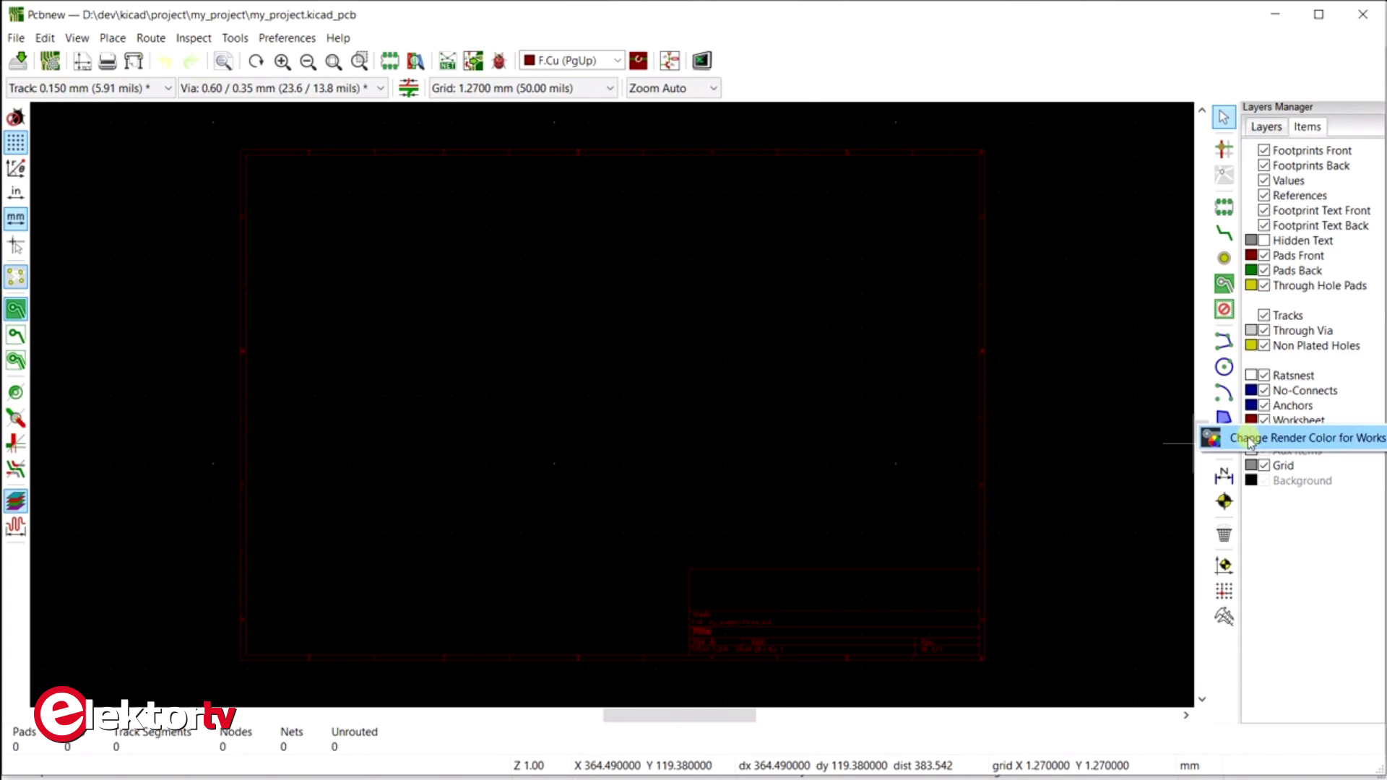
pyautogui.click(1249, 441)
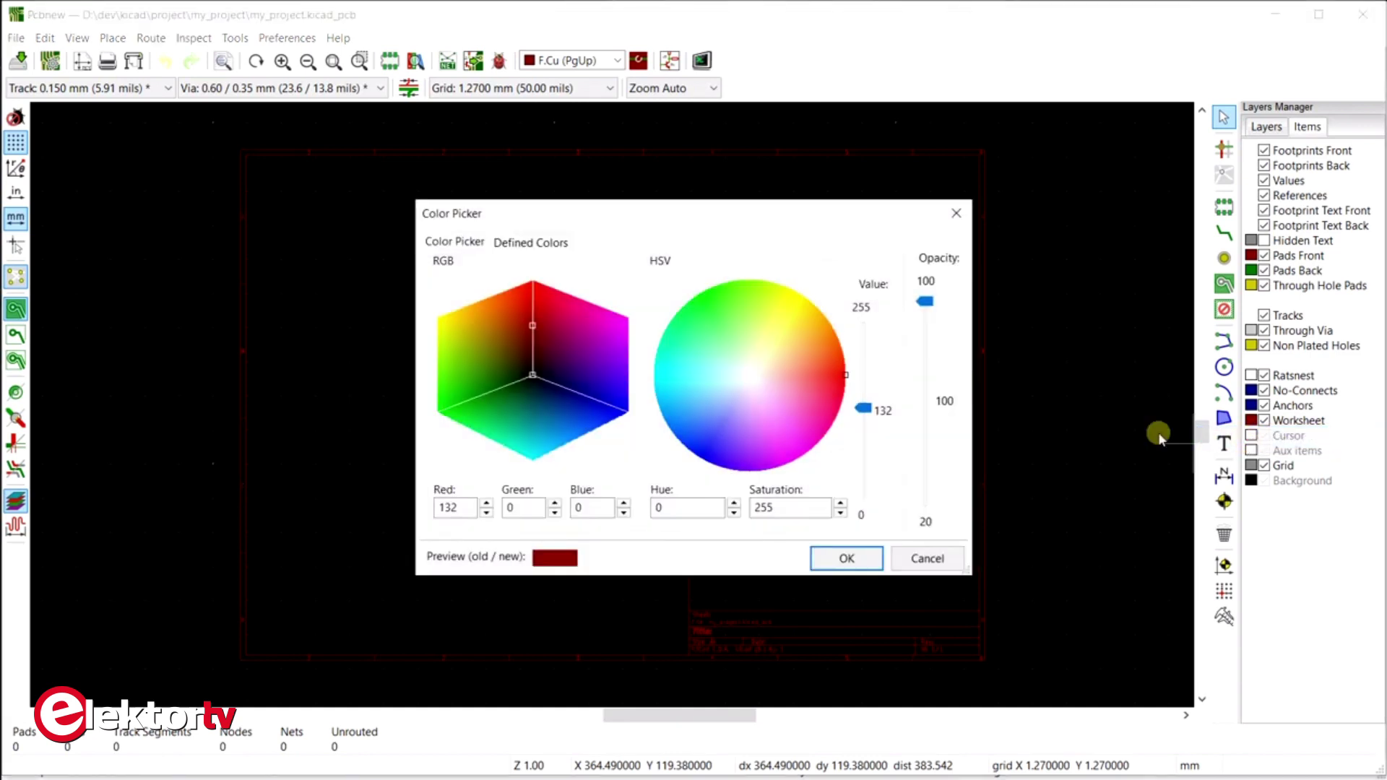
pyautogui.click(737, 370)
pyautogui.click(758, 339)
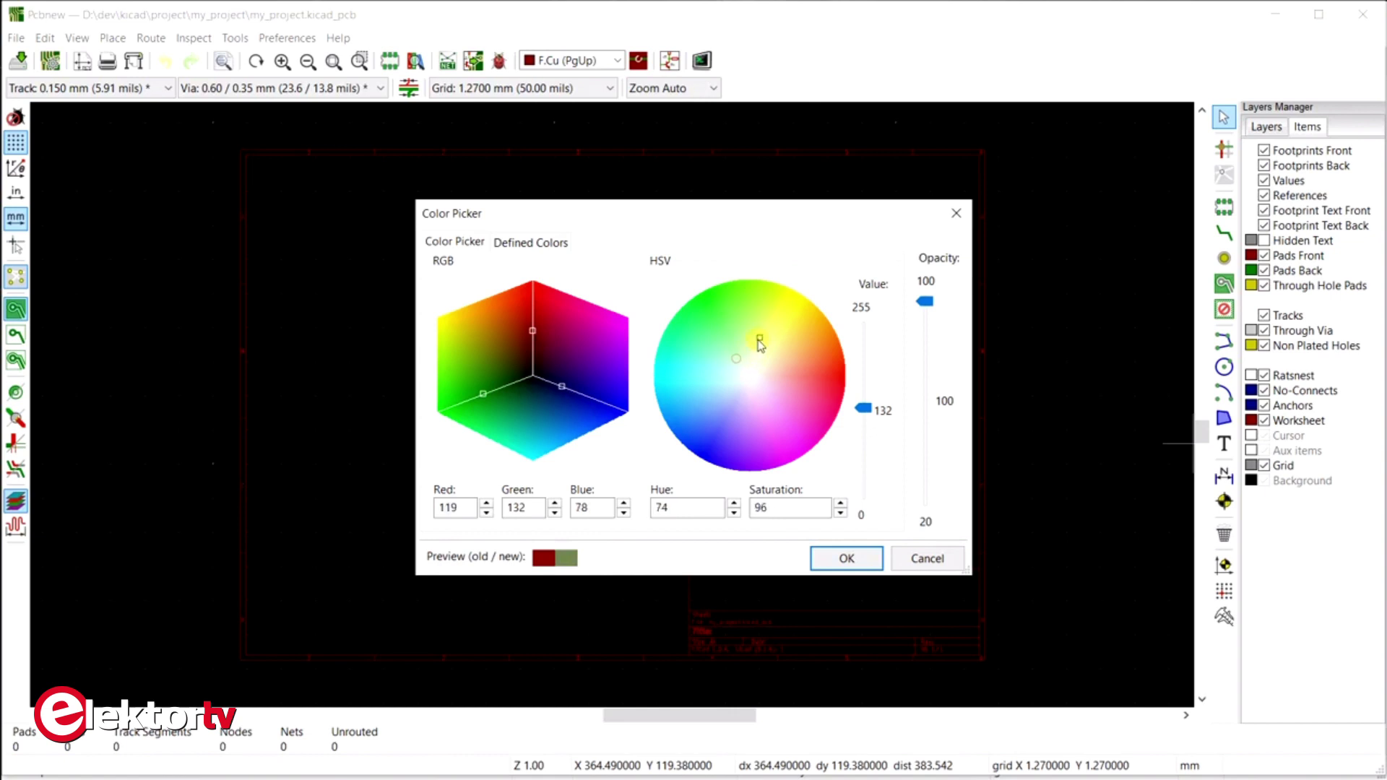
pyautogui.click(762, 344)
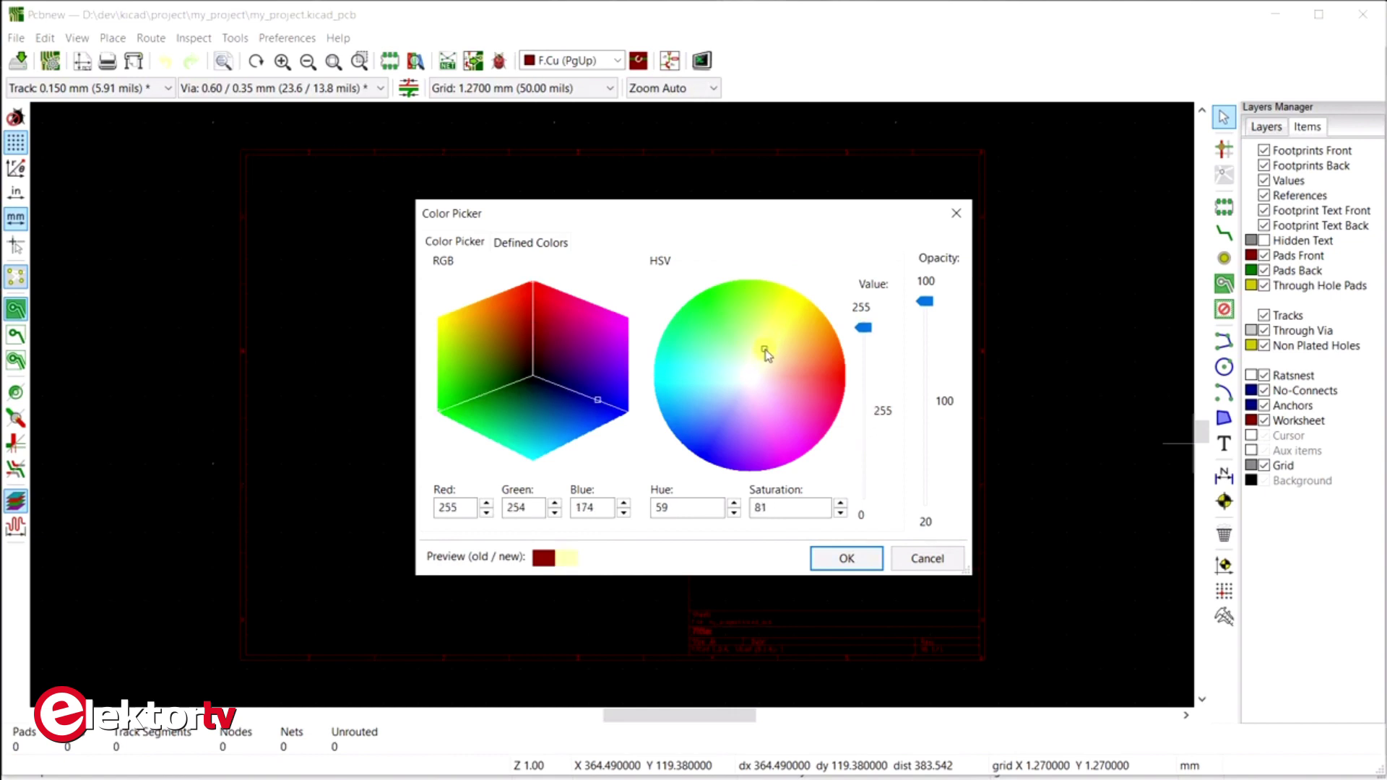
pyautogui.click(841, 560)
pyautogui.click(1266, 127)
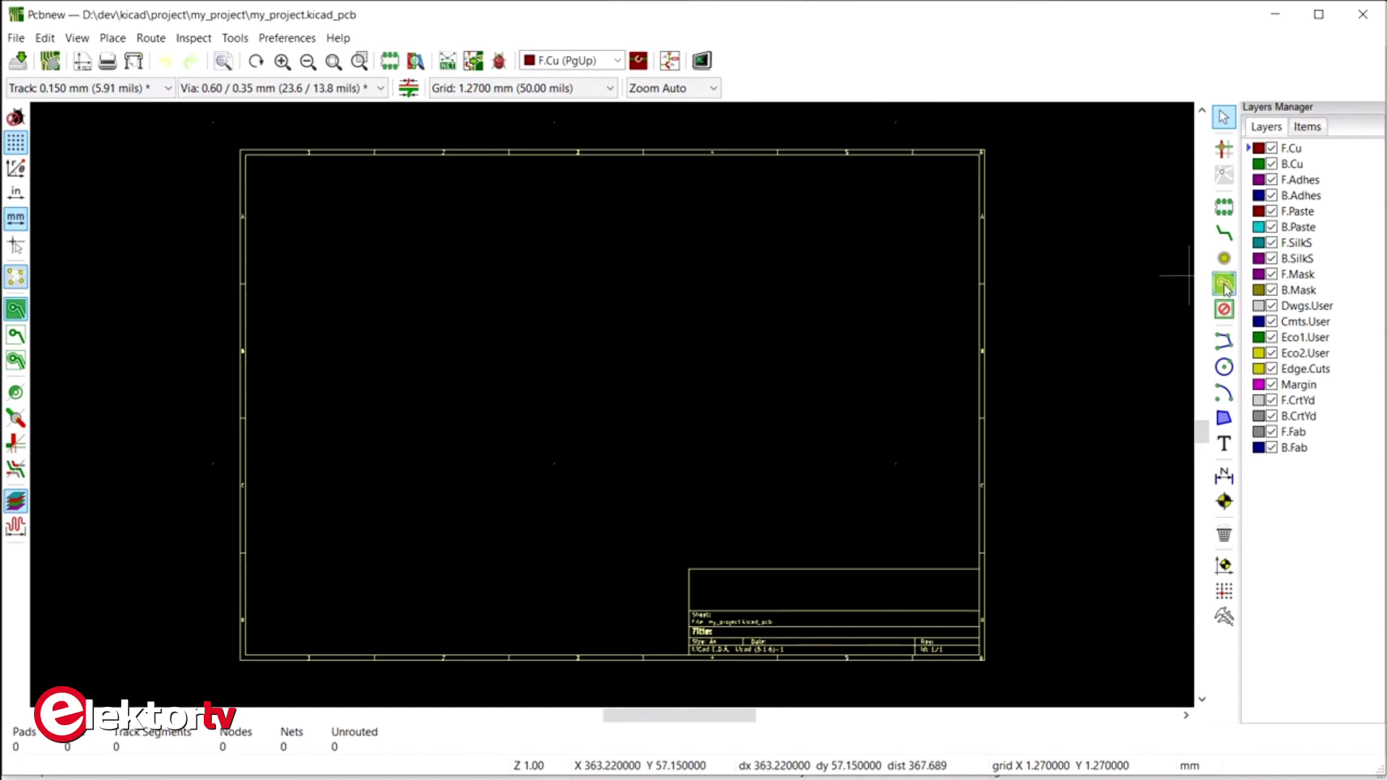
# Hide the F/B.Adhes, F/B.Paste, F/B.Mask, Dwgs.User, Cmts.User, Eco1/Eco2.User and F/B.Fab layers
pyautogui.click(1271, 180)
pyautogui.click(1271, 196)
pyautogui.click(1271, 212)
pyautogui.click(1271, 227)
pyautogui.click(1271, 274)
pyautogui.click(1271, 290)
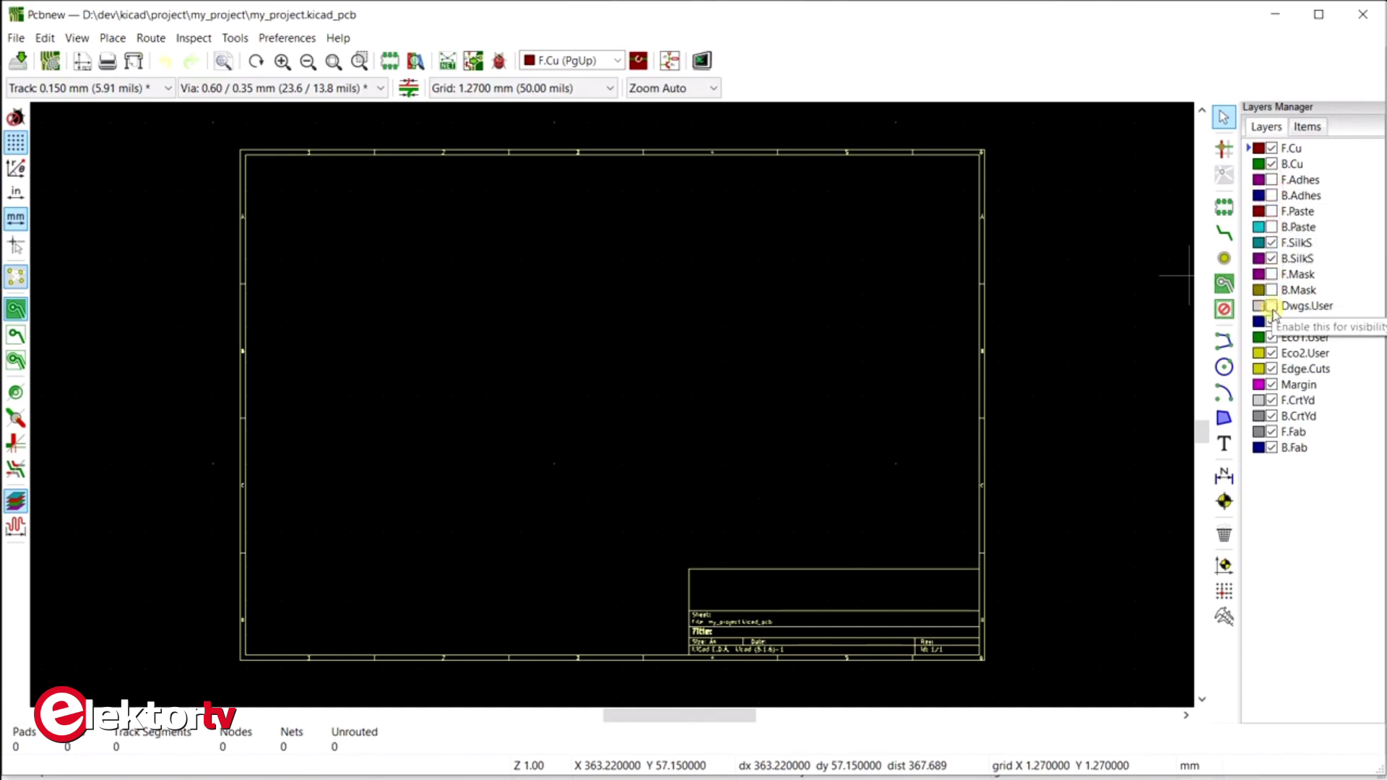
pyautogui.click(1271, 306)
pyautogui.click(1271, 321)
pyautogui.click(1271, 337)
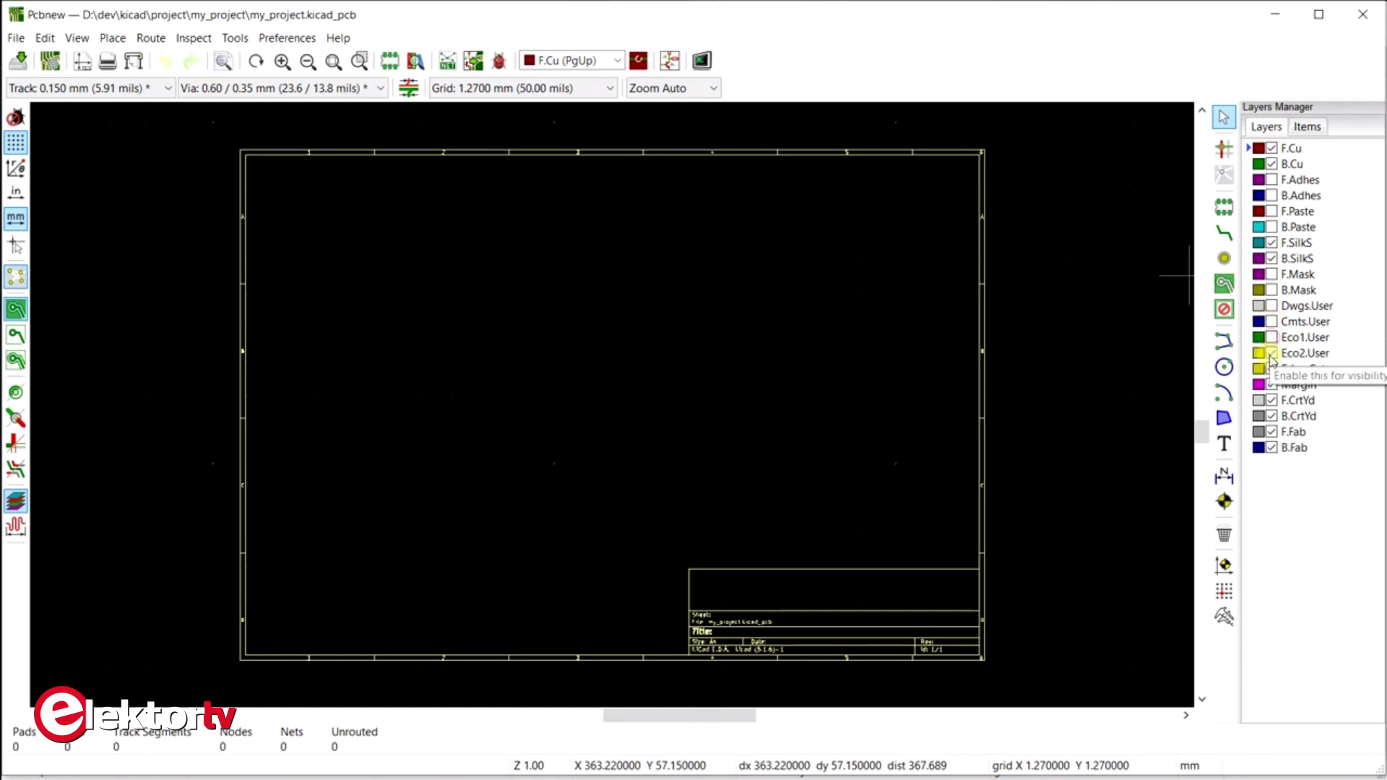
pyautogui.click(1271, 353)
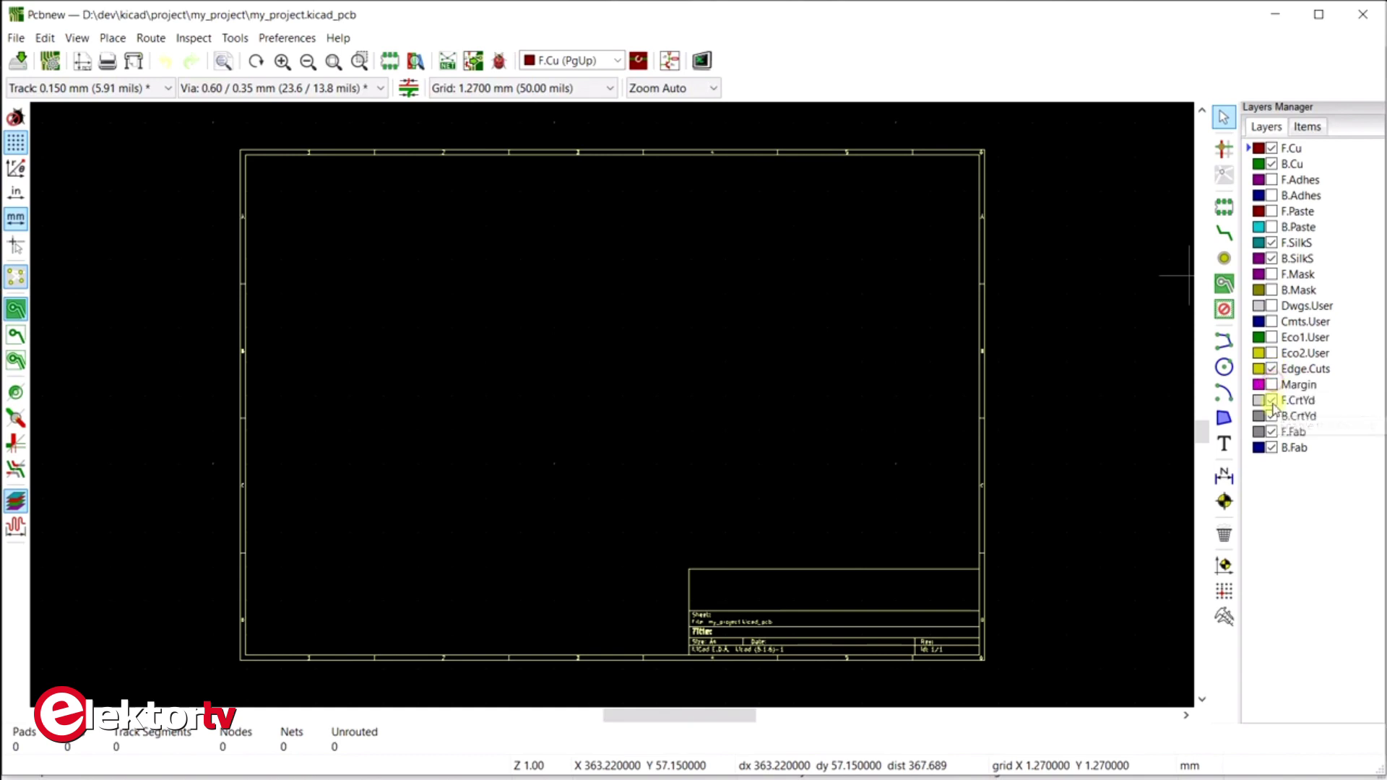
pyautogui.click(1271, 431)
pyautogui.click(1271, 447)
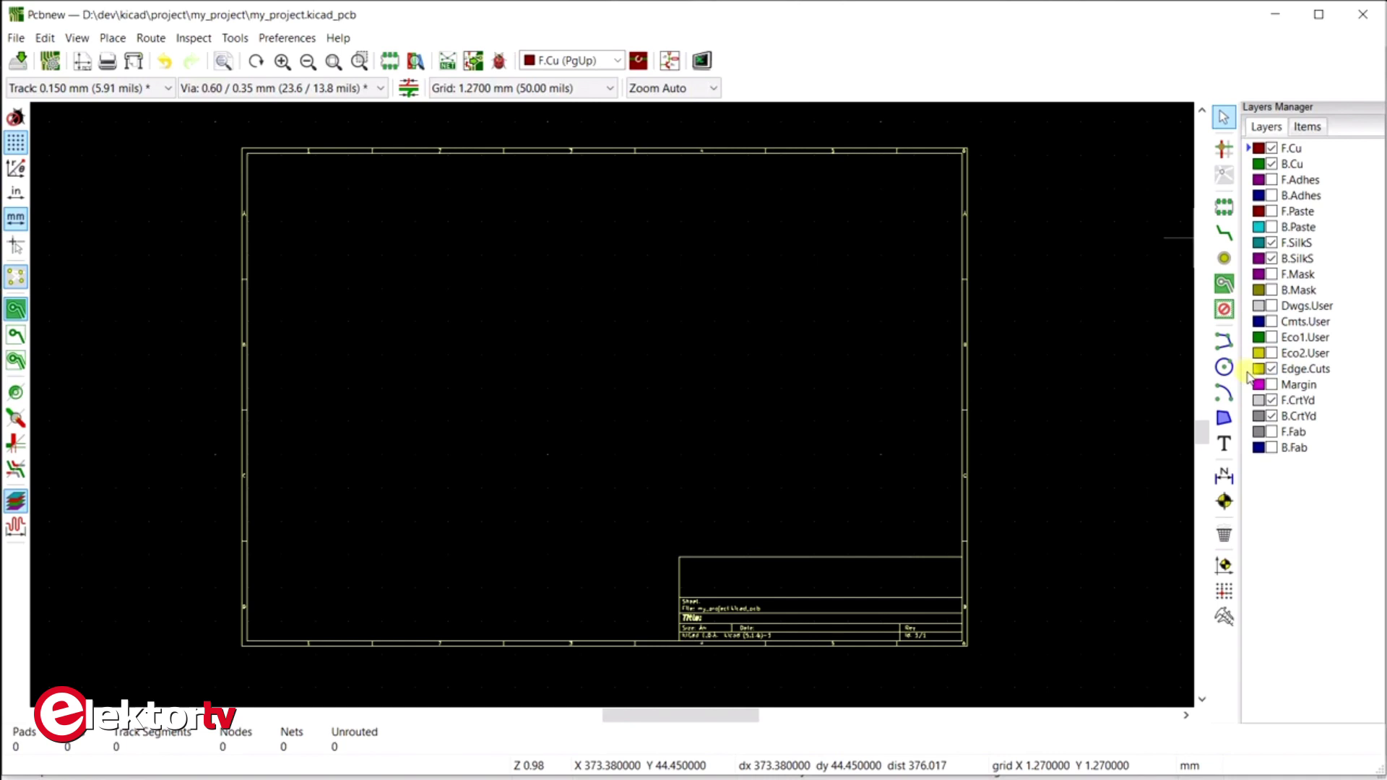
# Make Edge.Cuts the active layer and choose the graphic-line drawing tool
pyautogui.click(1248, 370)
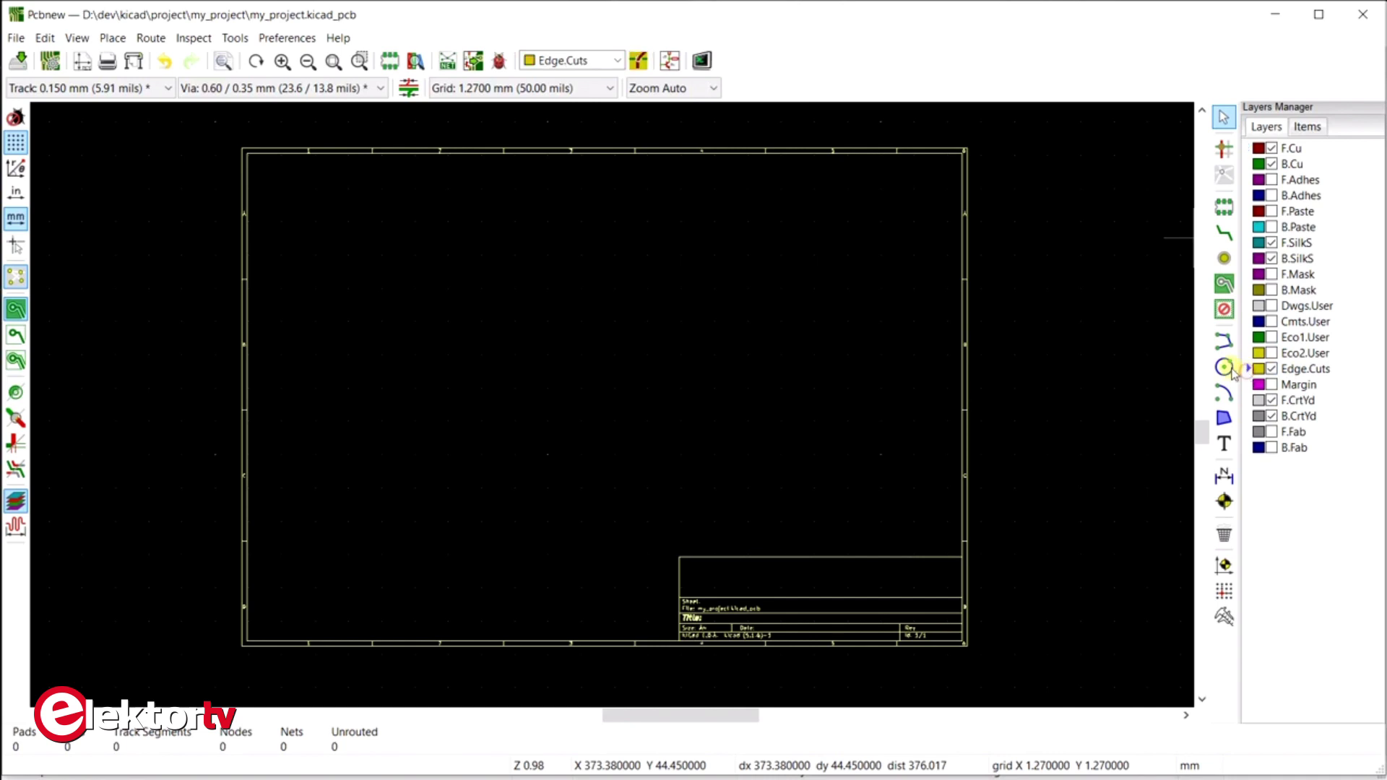
pyautogui.click(617, 62)
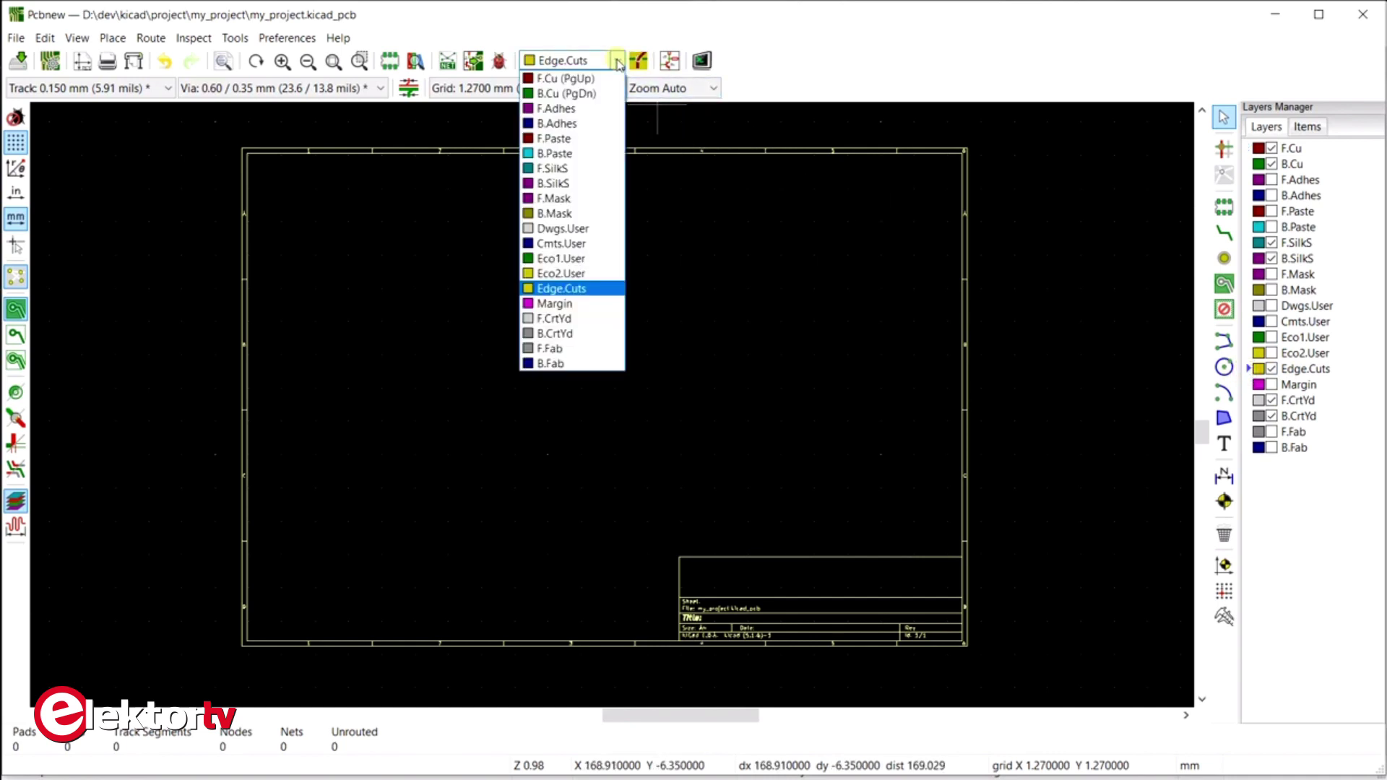
pyautogui.click(597, 288)
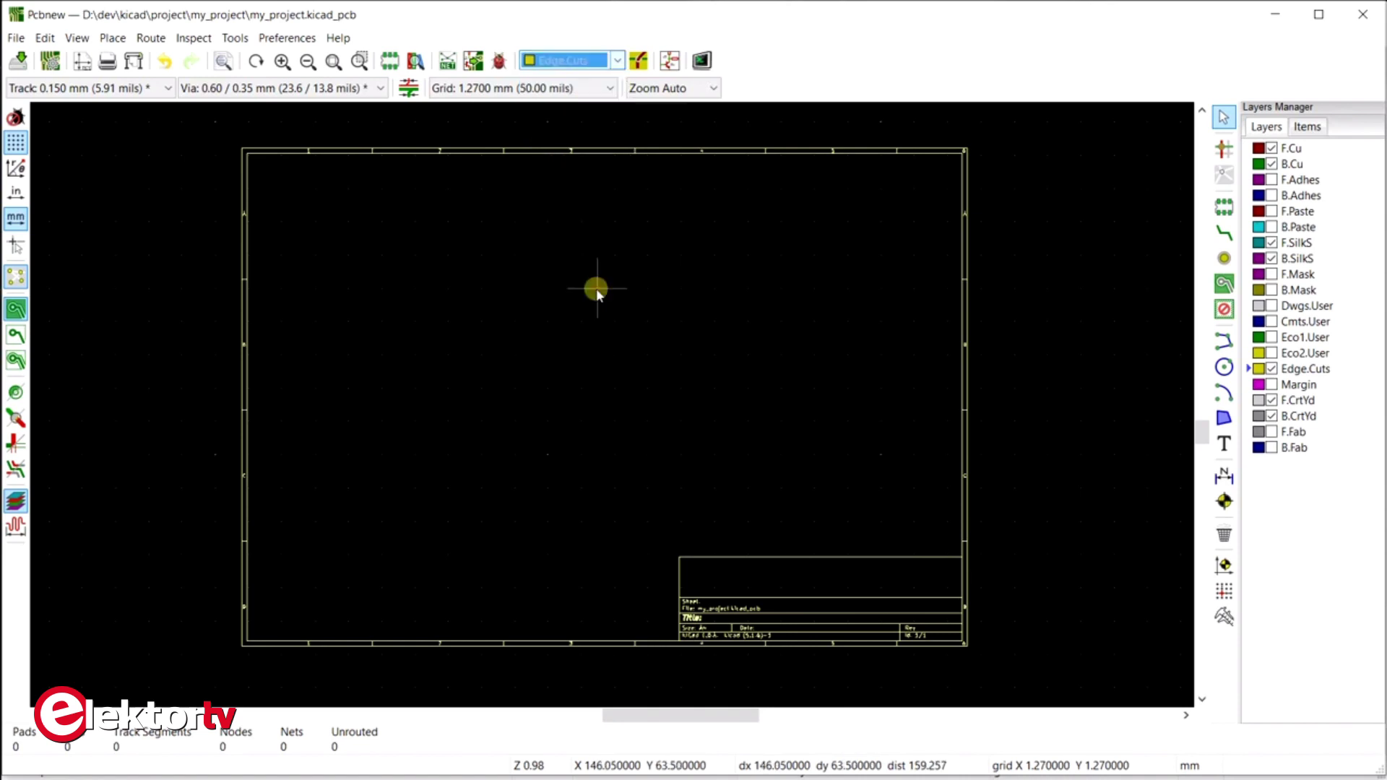
pyautogui.click(1223, 341)
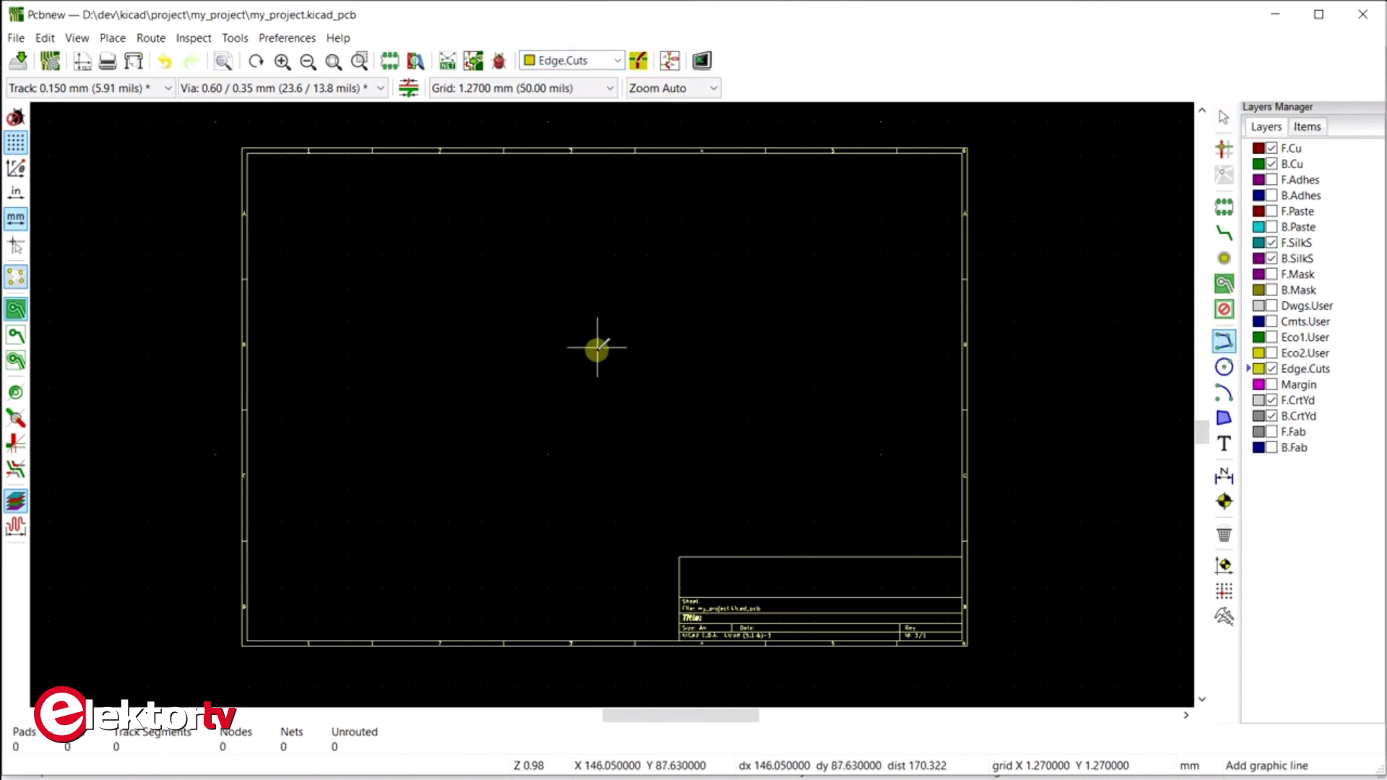
# Trace the four corners of the 88.9 x 44.45 mm outline back to the start, then stop drawing
pyautogui.click(467, 311)
pyautogui.click(701, 310)
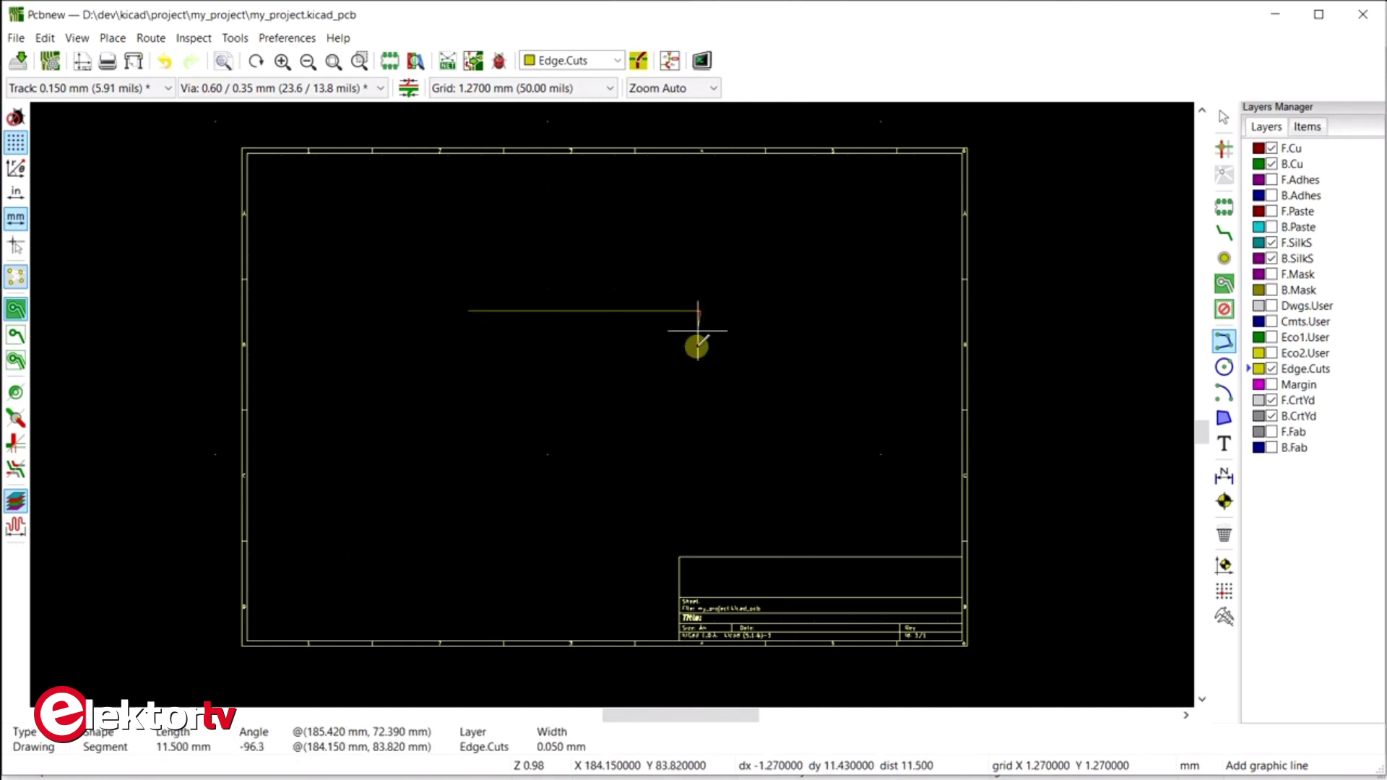
pyautogui.click(701, 431)
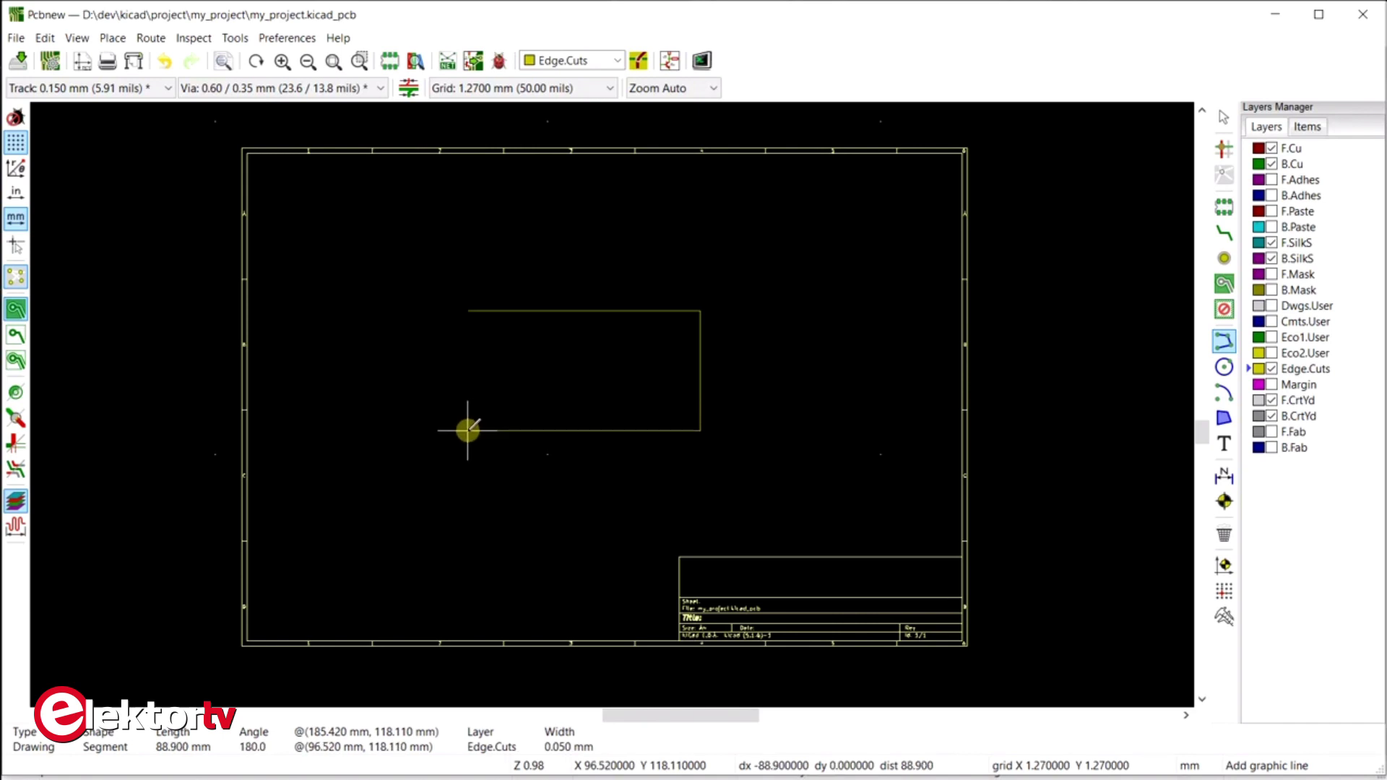
pyautogui.click(467, 431)
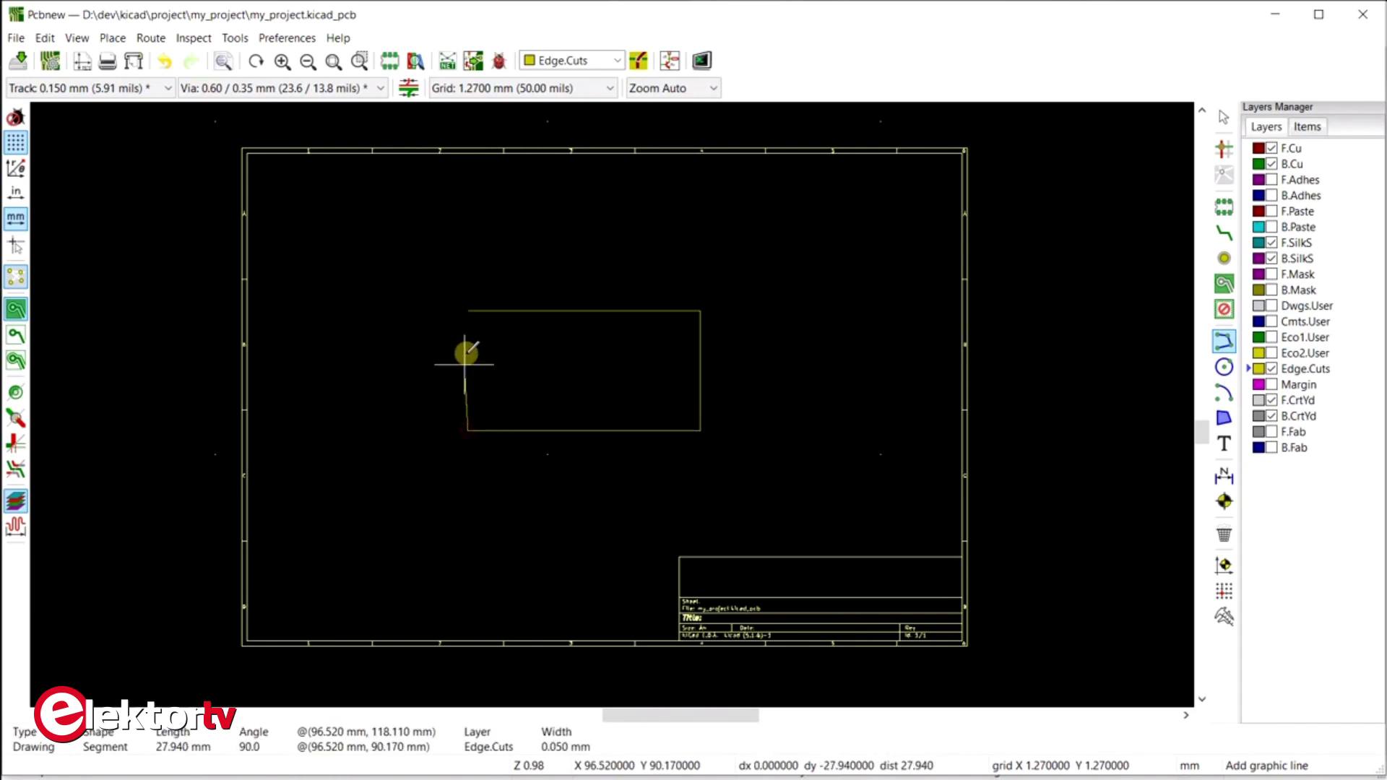
pyautogui.click(467, 312)
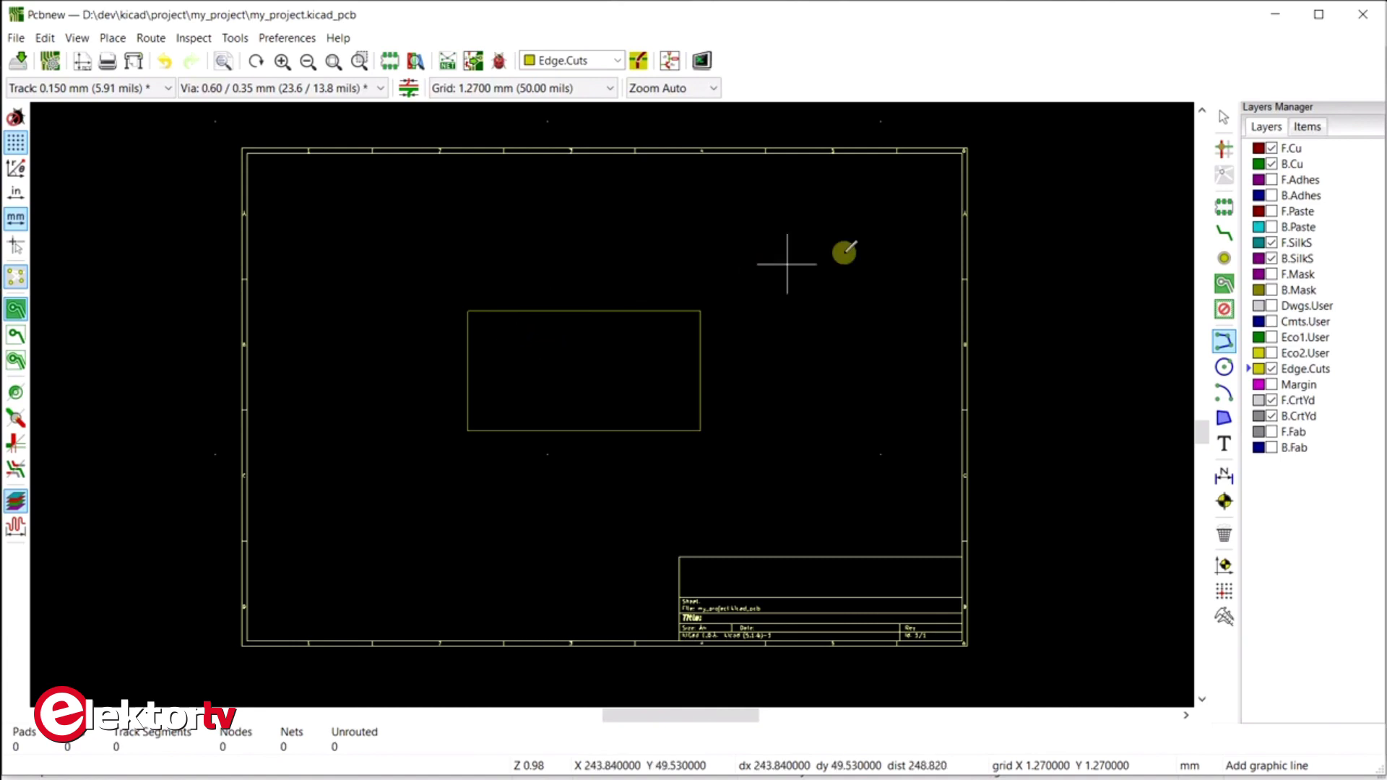
pyautogui.click(1223, 117)
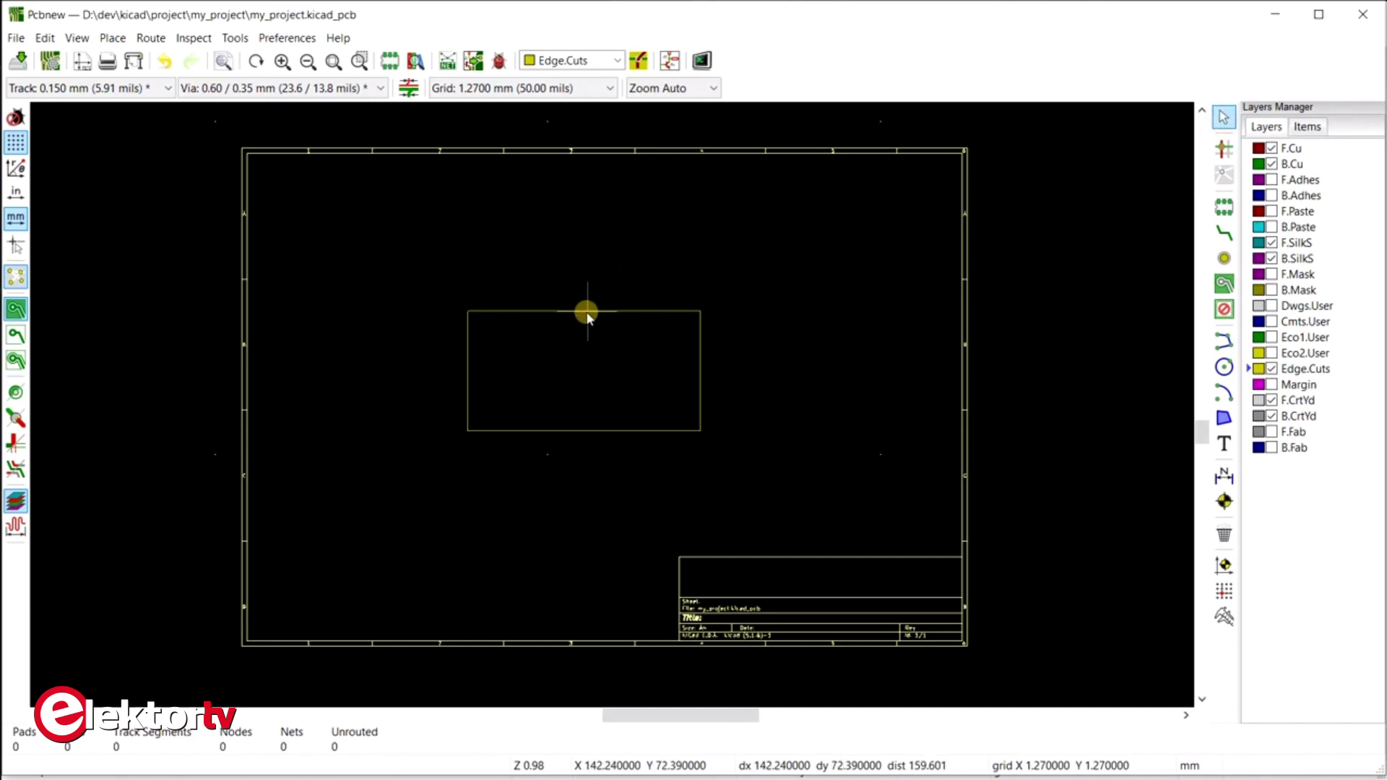
pyautogui.click(586, 312)
pyautogui.click(659, 311)
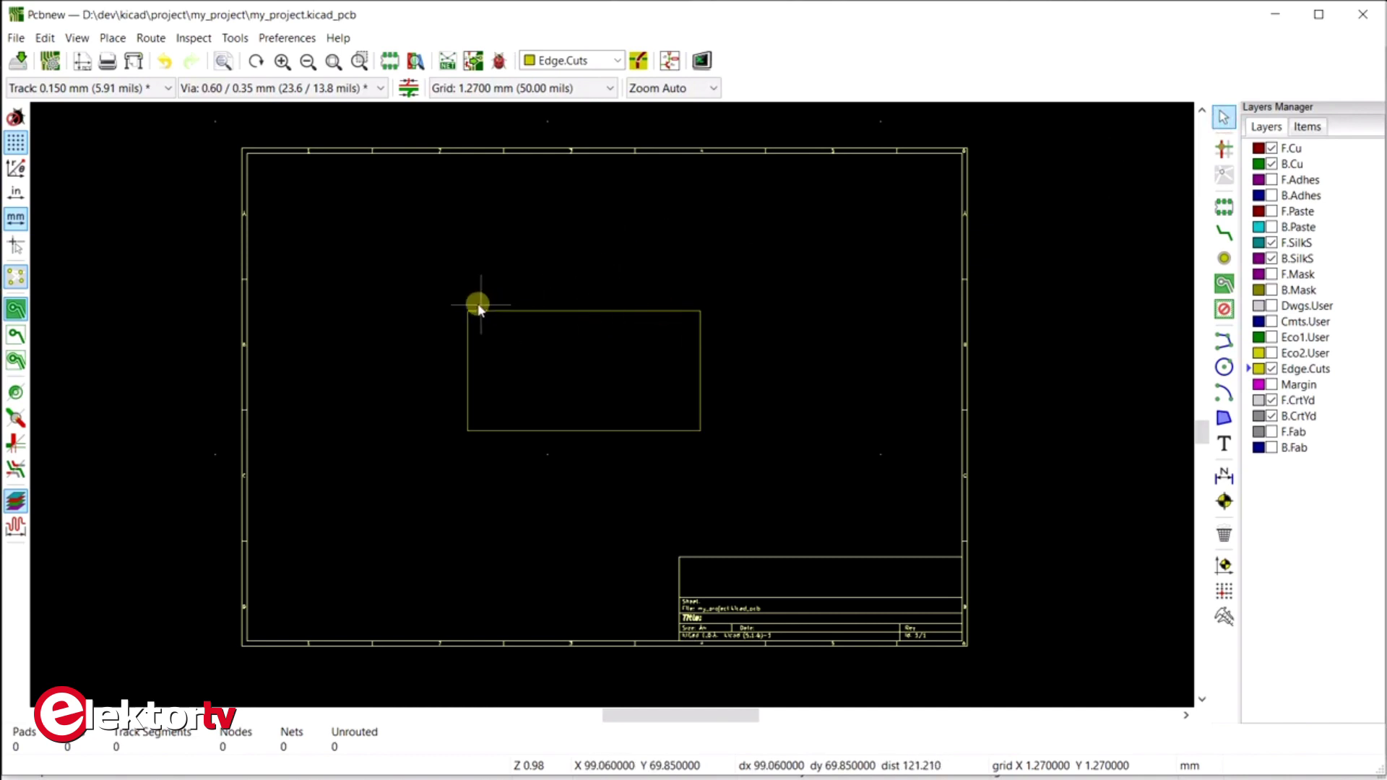
pyautogui.moveTo(455, 302); pyautogui.dragTo(721, 322)
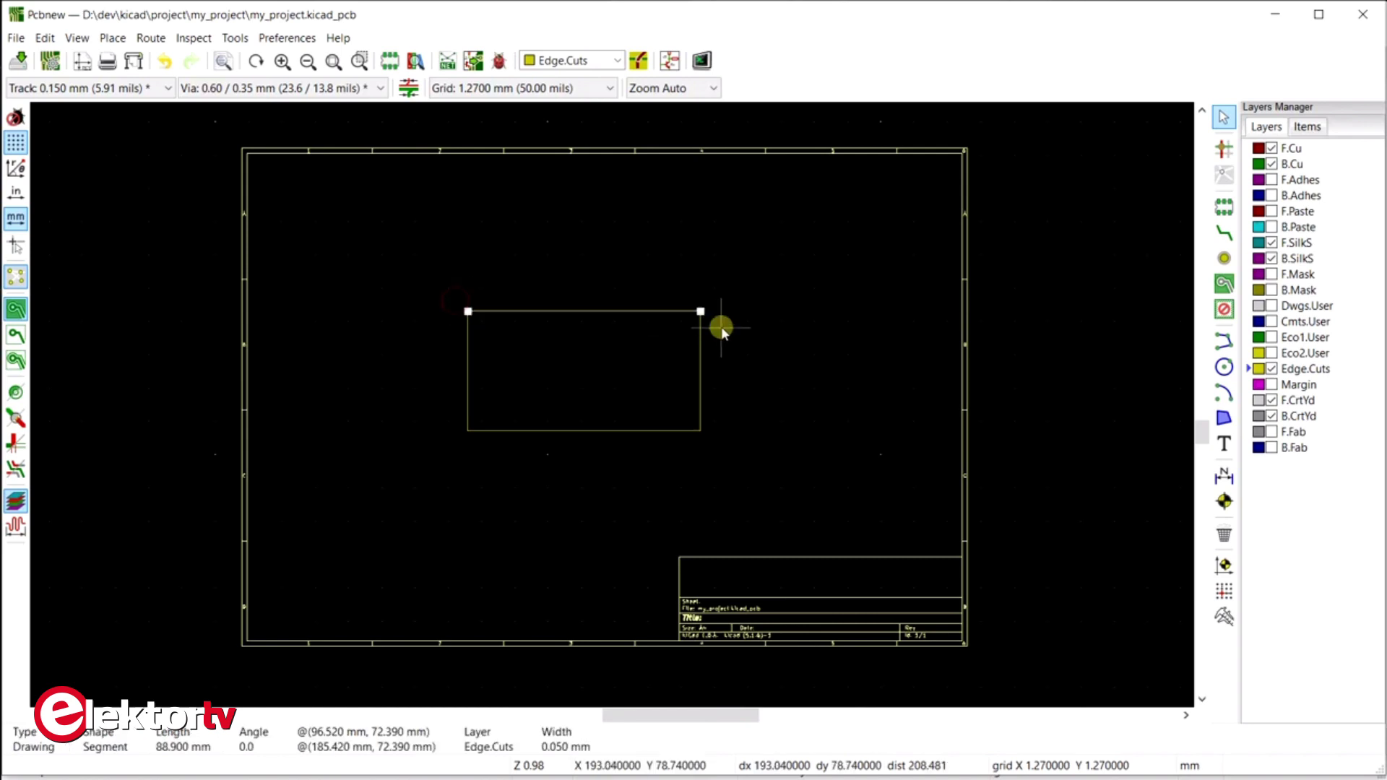
pyautogui.rightClick(590, 312)
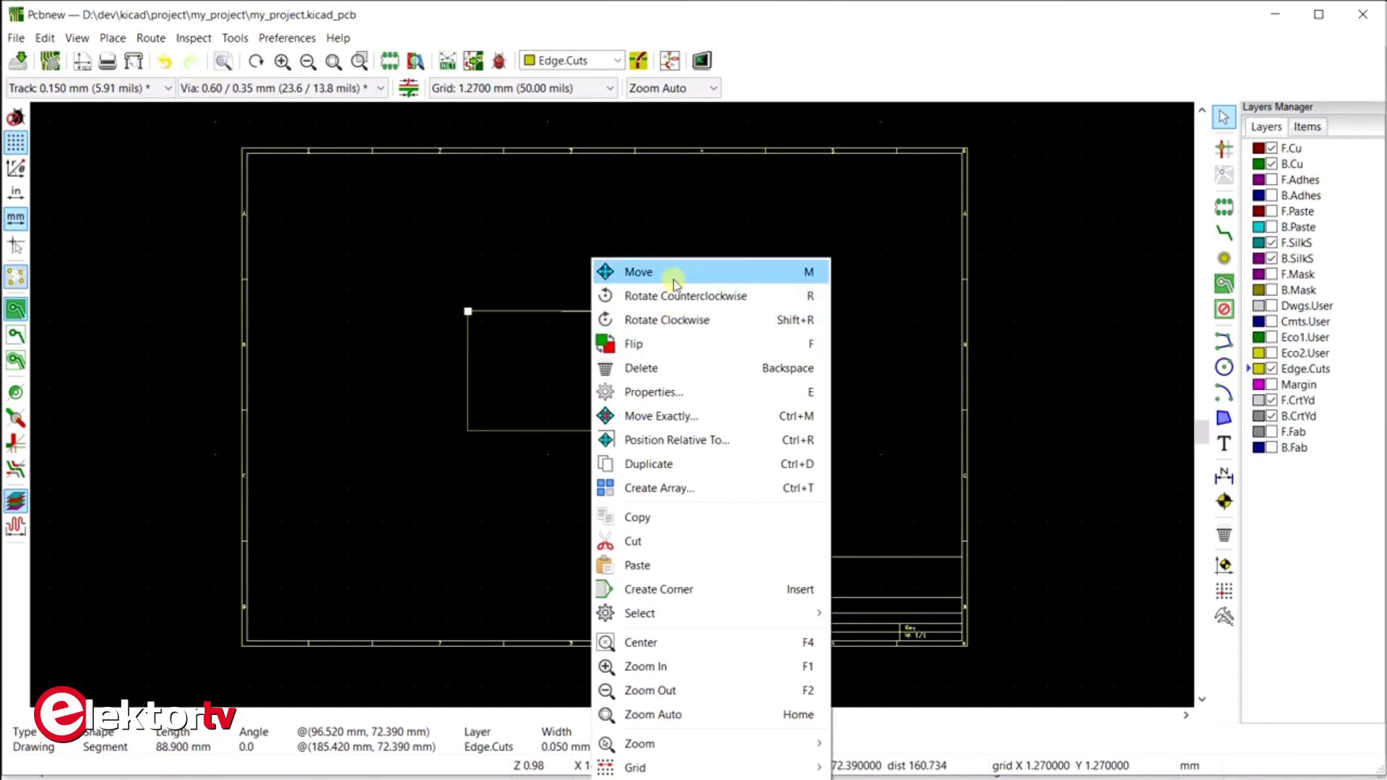
pyautogui.click(668, 417)
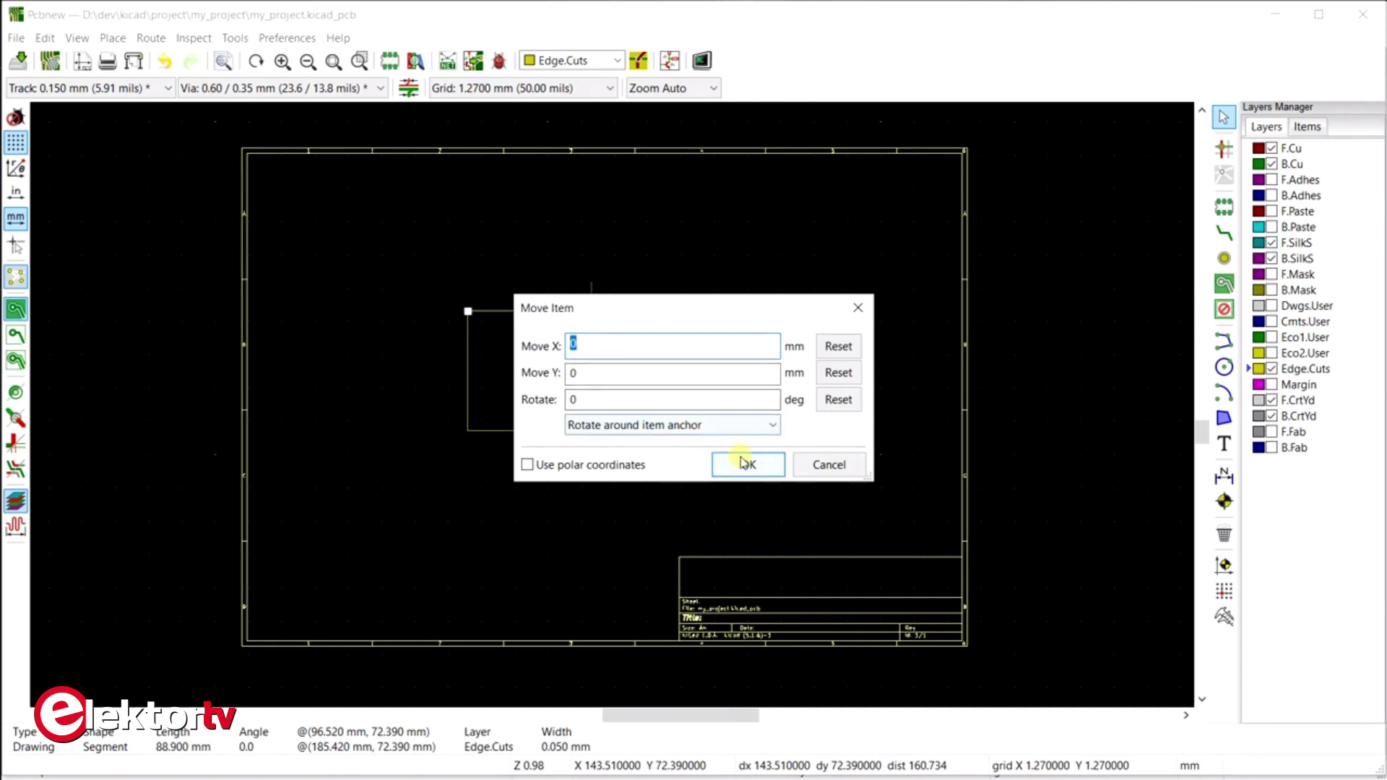
pyautogui.click(824, 466)
pyautogui.click(581, 248)
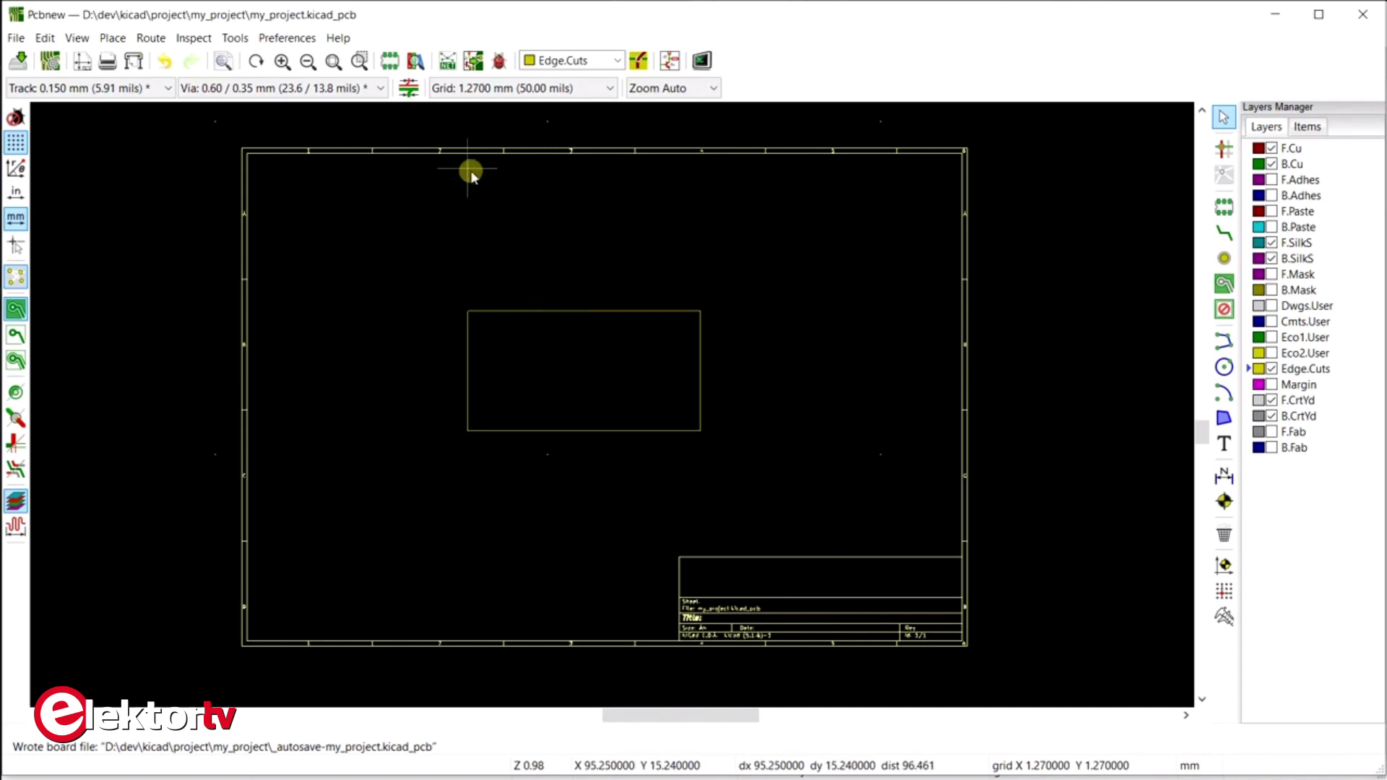
# Import my_project.net and update the board: 29 pads, 10 nets, 14 unrouted connections
pyautogui.click(445, 66)
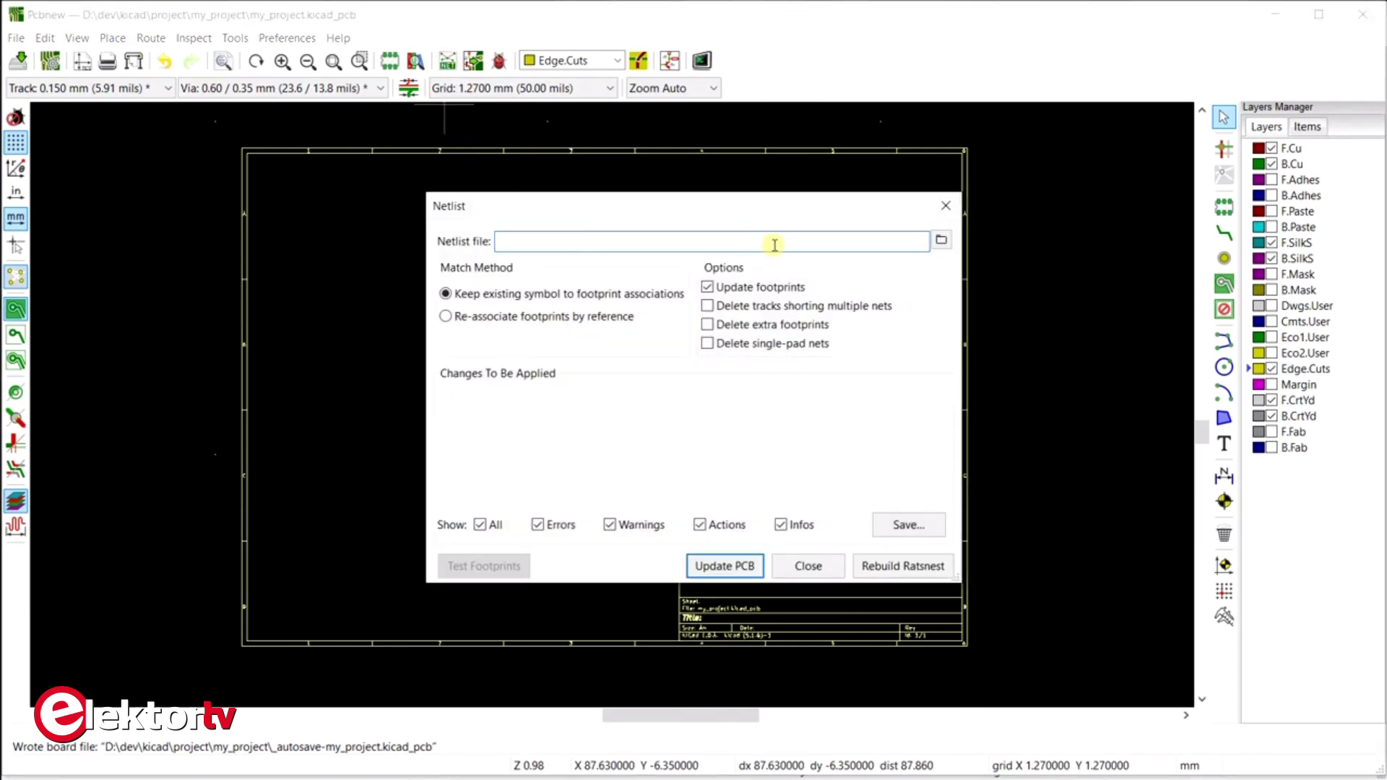
pyautogui.click(941, 239)
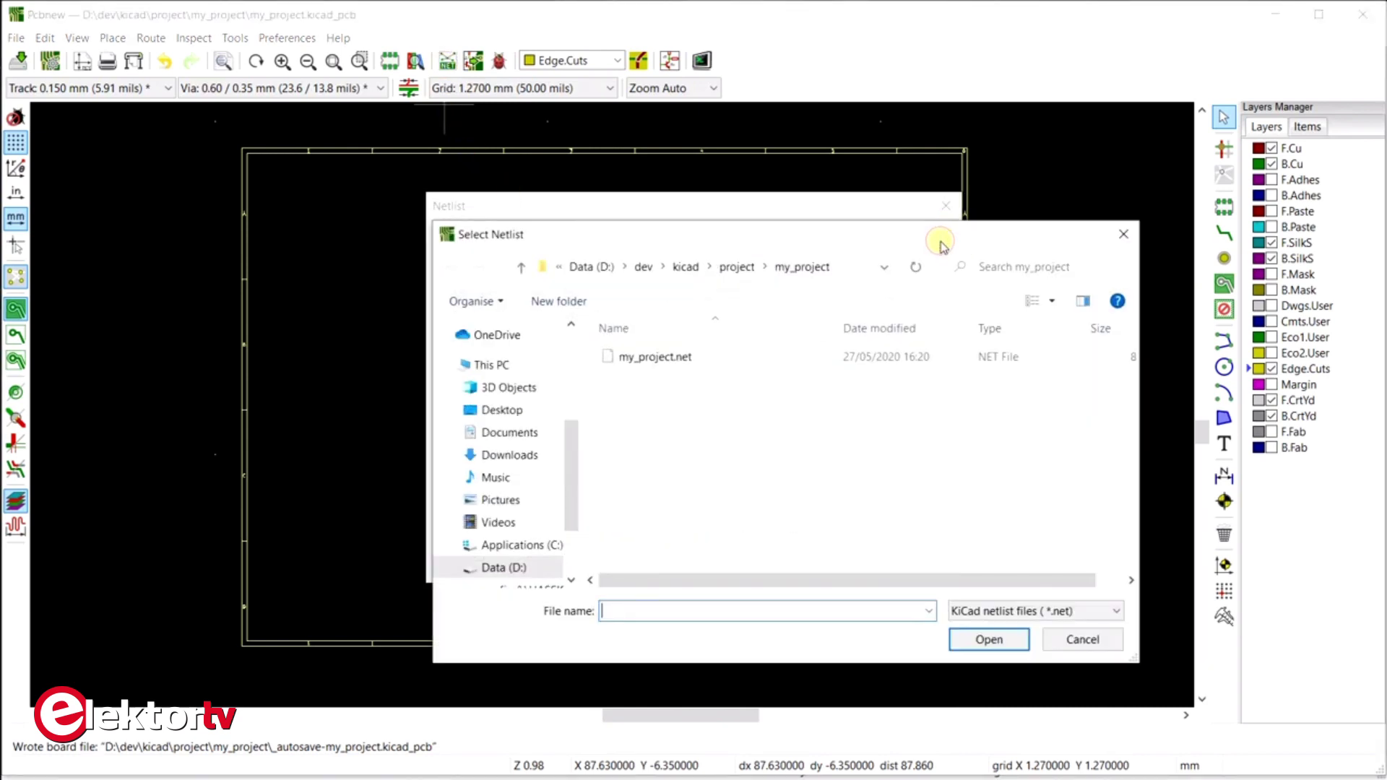
pyautogui.click(686, 353)
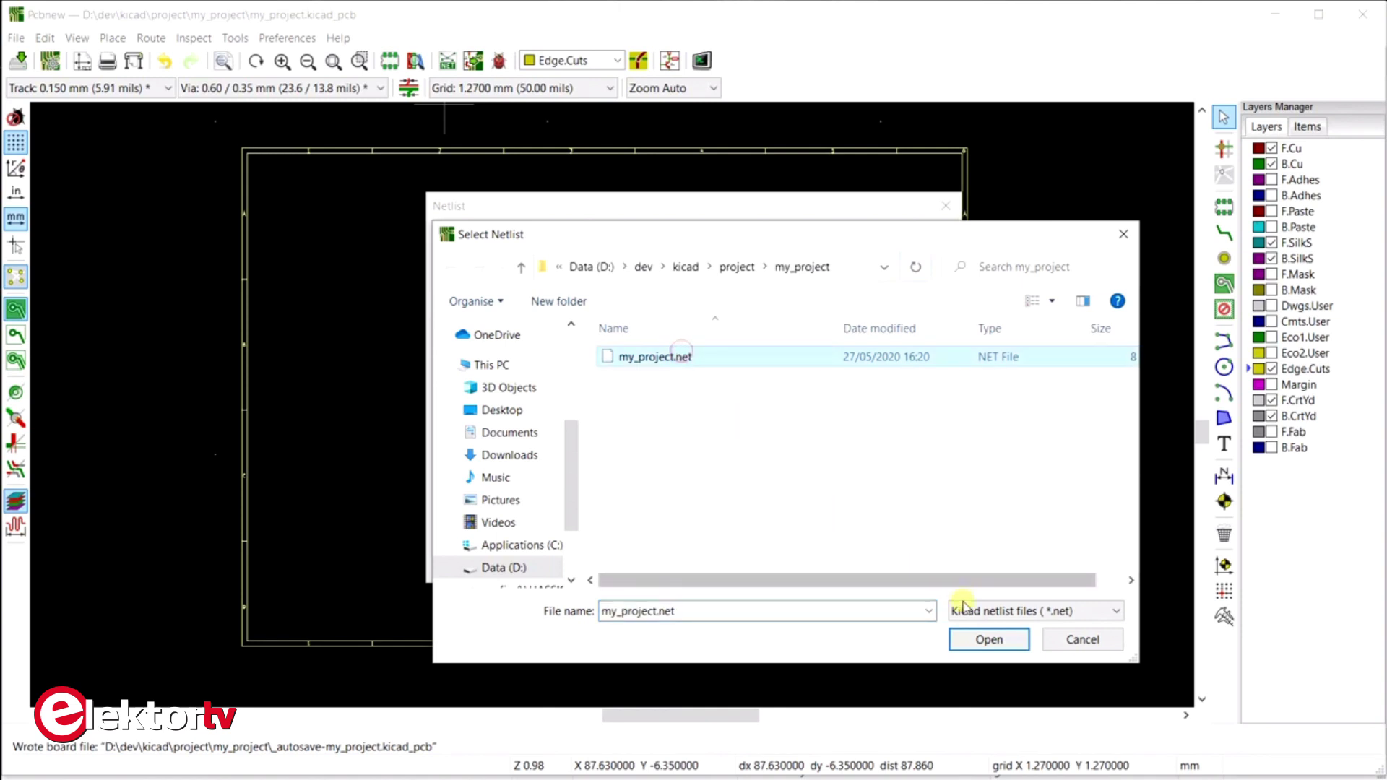
pyautogui.click(979, 641)
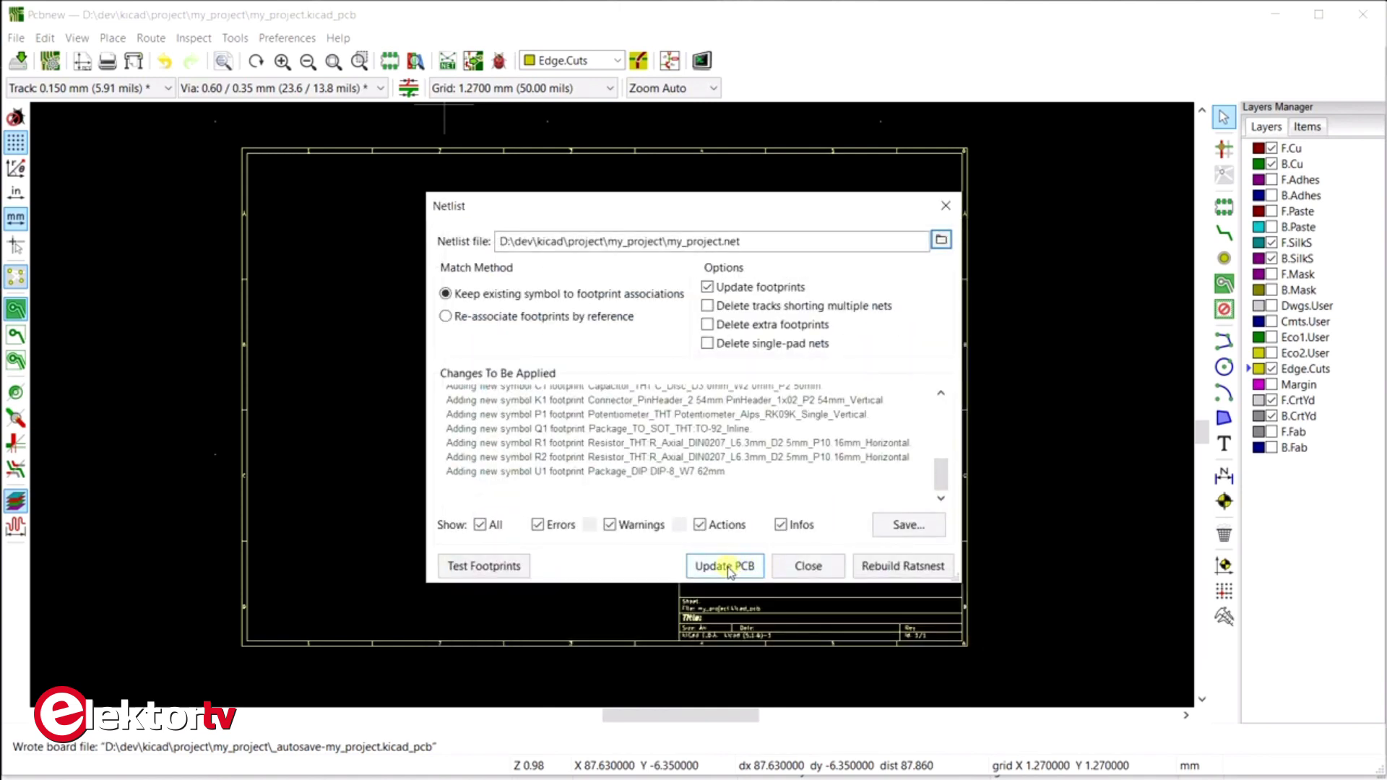
pyautogui.click(728, 567)
pyautogui.click(791, 399)
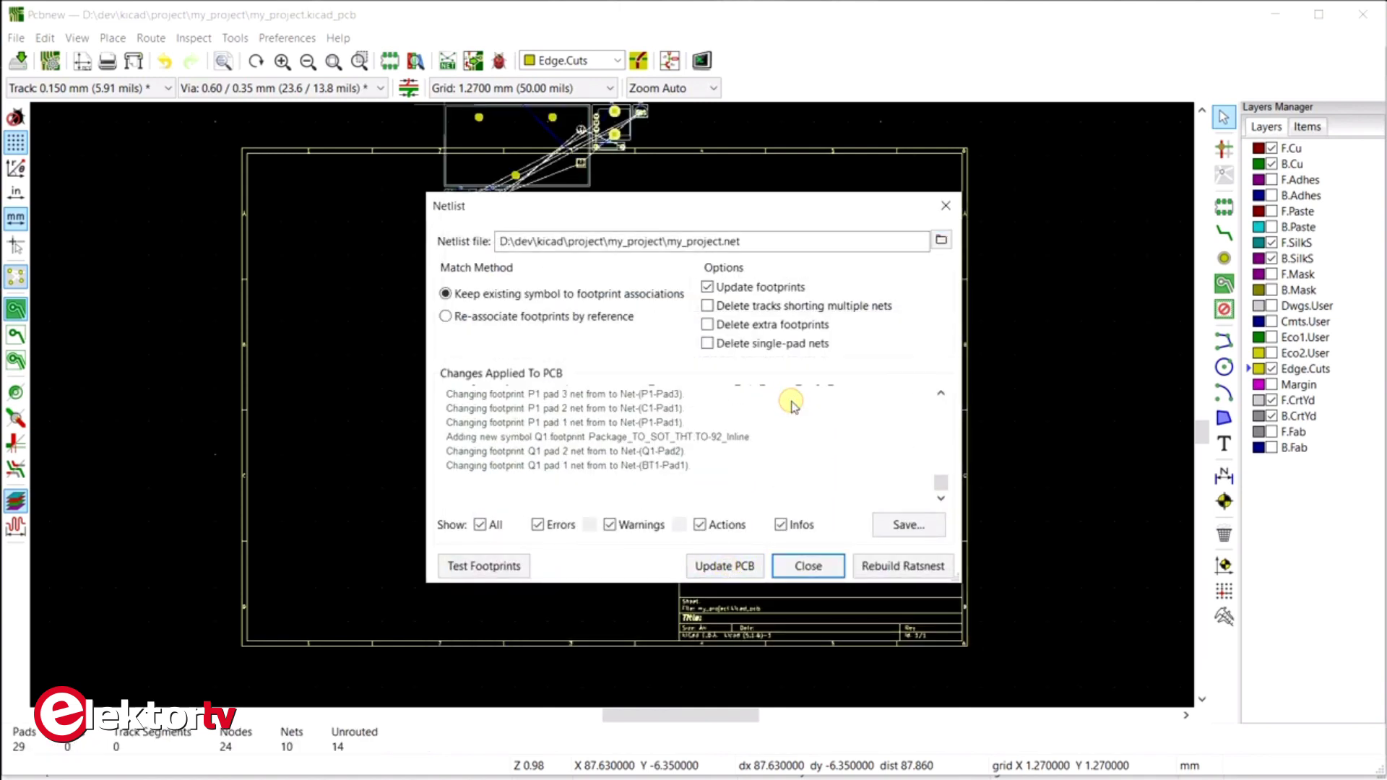
pyautogui.click(808, 564)
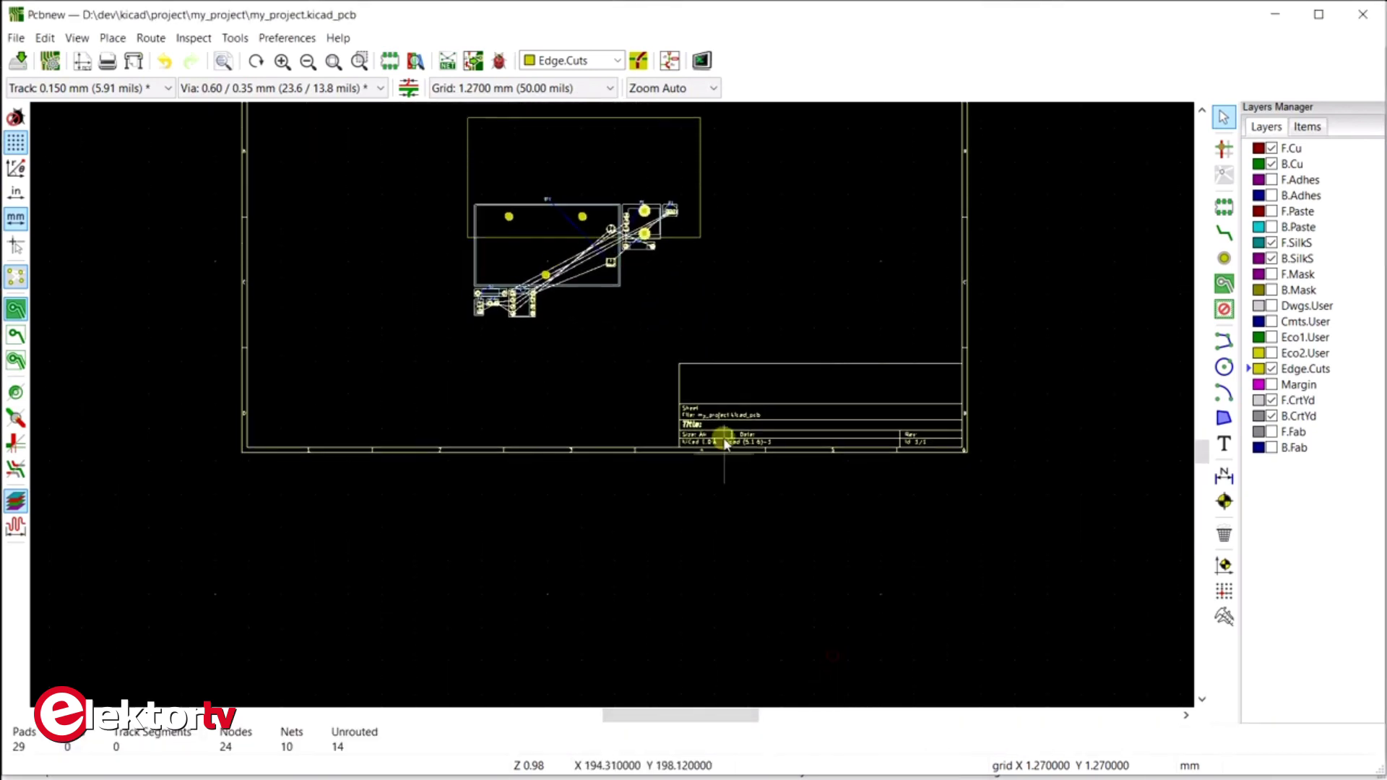
pyautogui.keyDown('shift'); pyautogui.scroll(3, 737, 223); pyautogui.keyUp('shift')
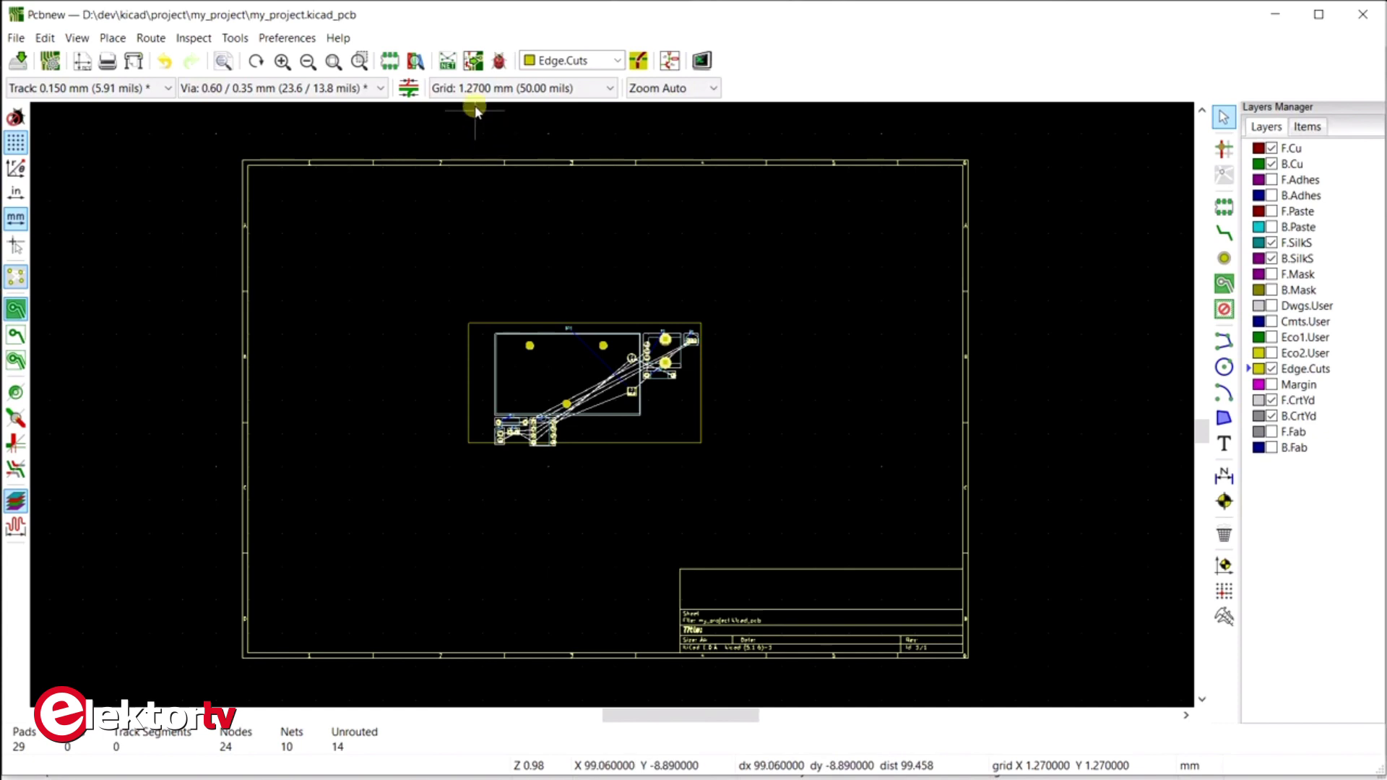
# Update the PCB from the schematic so R1 and R2 get P15.24mm horizontal resistor footprints
pyautogui.click(474, 64)
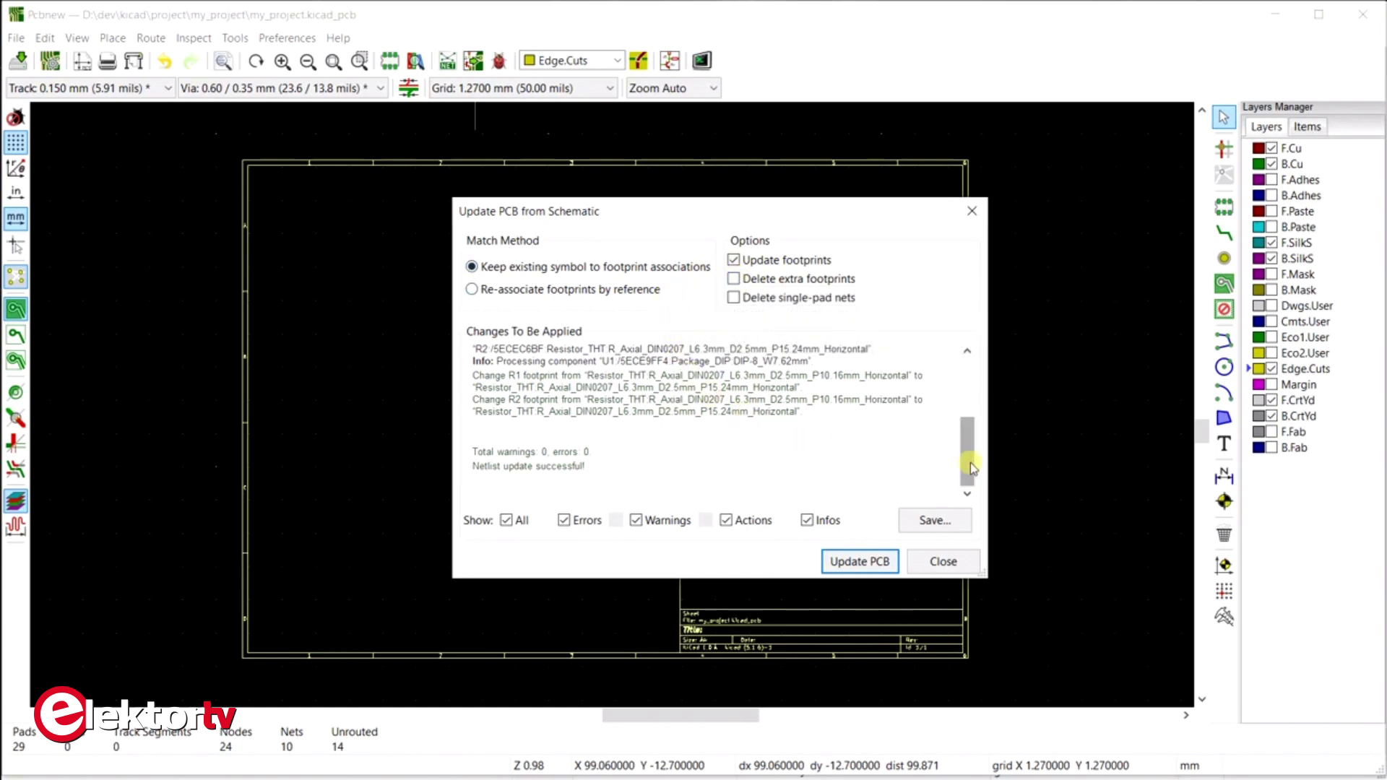
pyautogui.moveTo(968, 458)
pyautogui.mouseDown()
pyautogui.moveTo(968, 393)
pyautogui.moveTo(966, 471)
pyautogui.mouseUp()
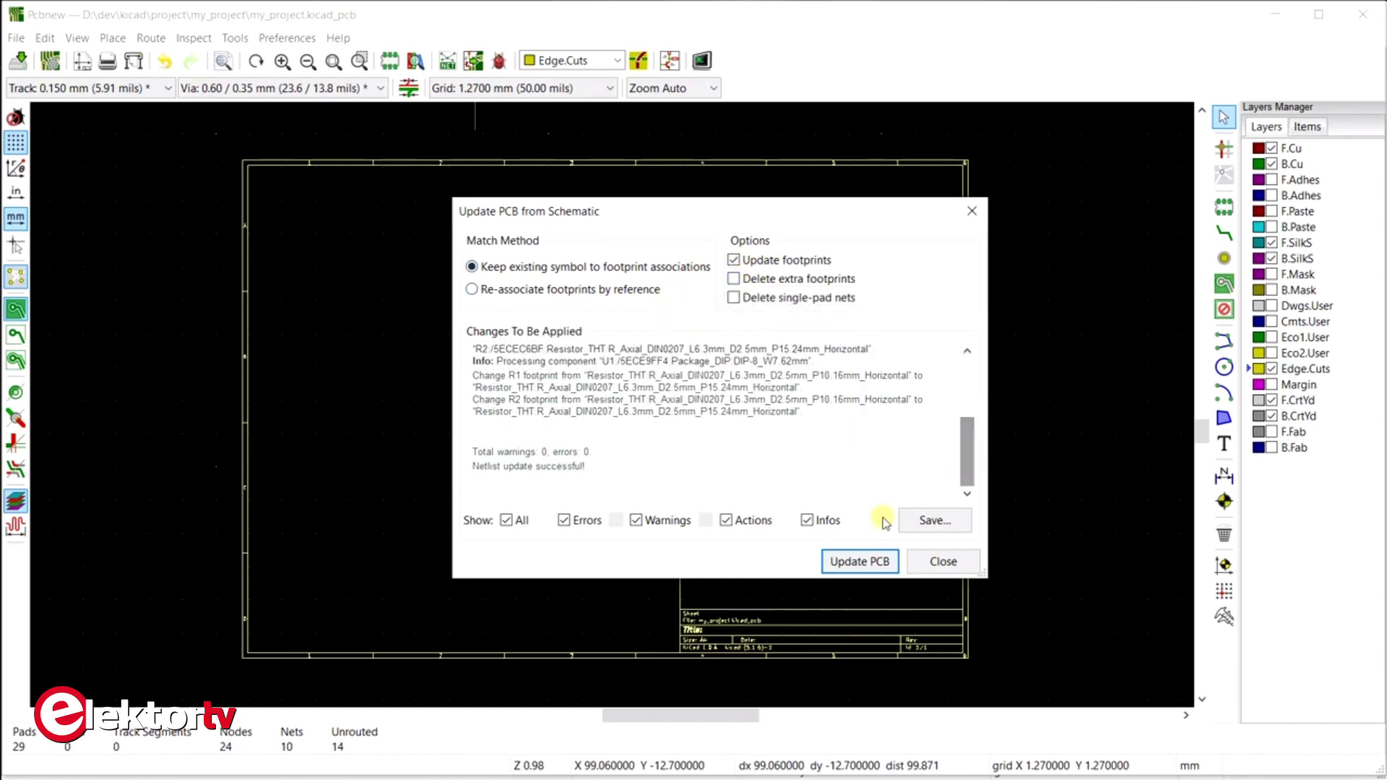
pyautogui.click(859, 562)
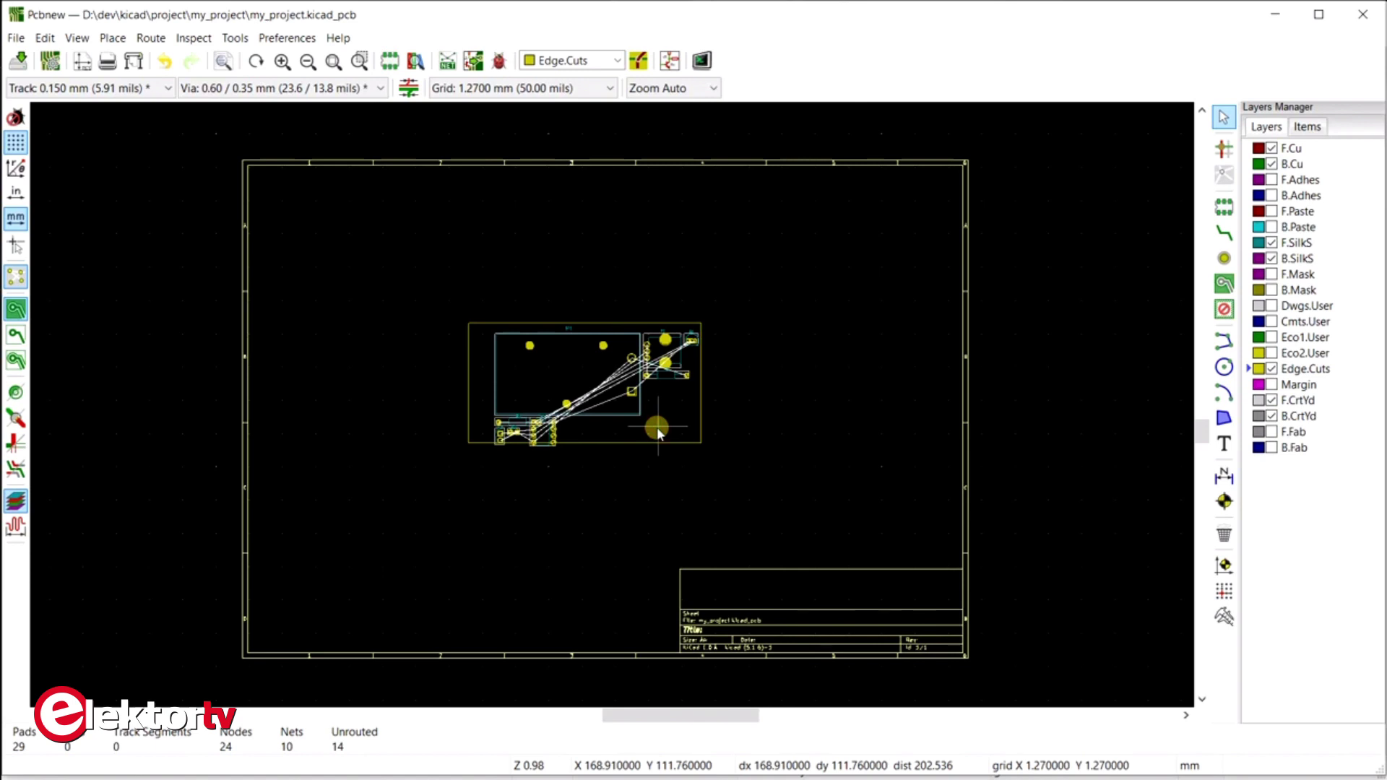
pyautogui.scroll(4, 654, 426)
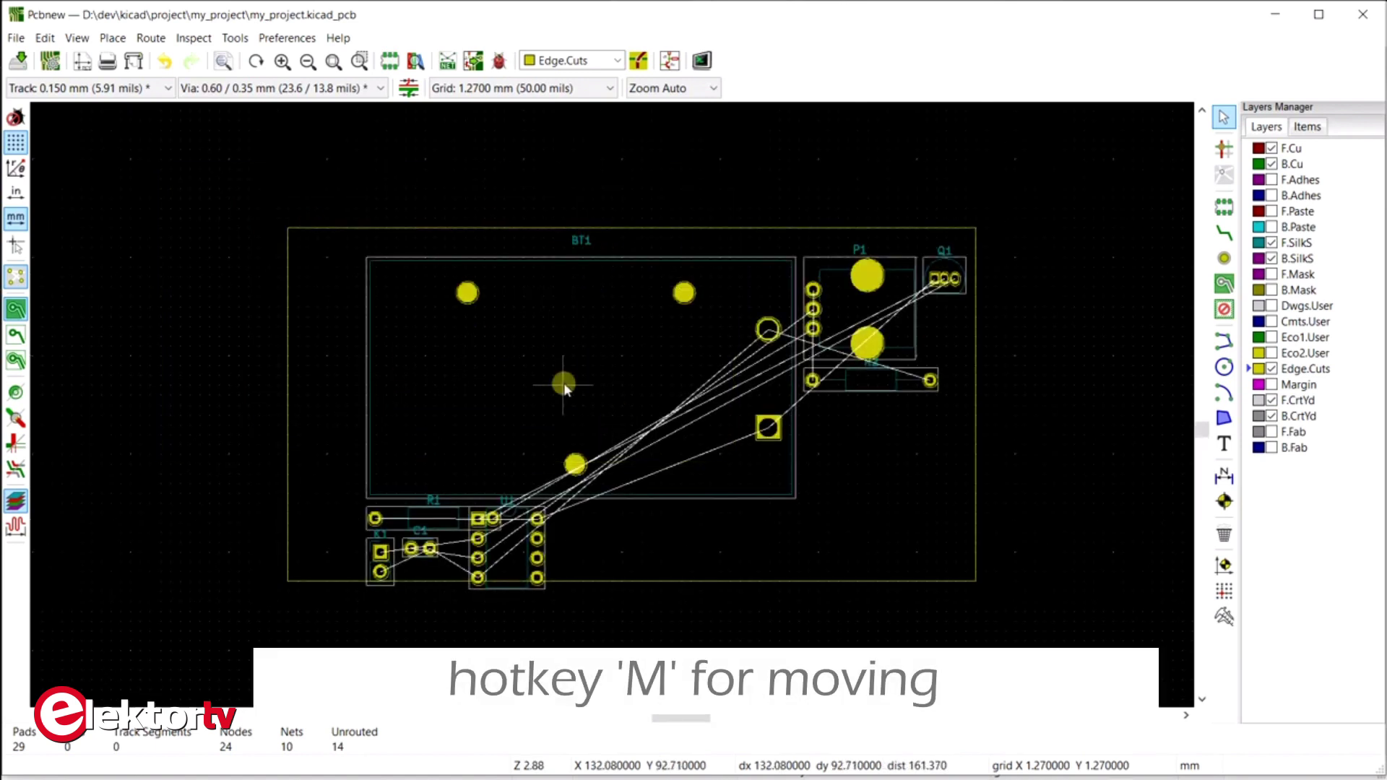
# Move BT1 to a new spot and place P1 beside Q1 inside the outline
pyautogui.press('m')
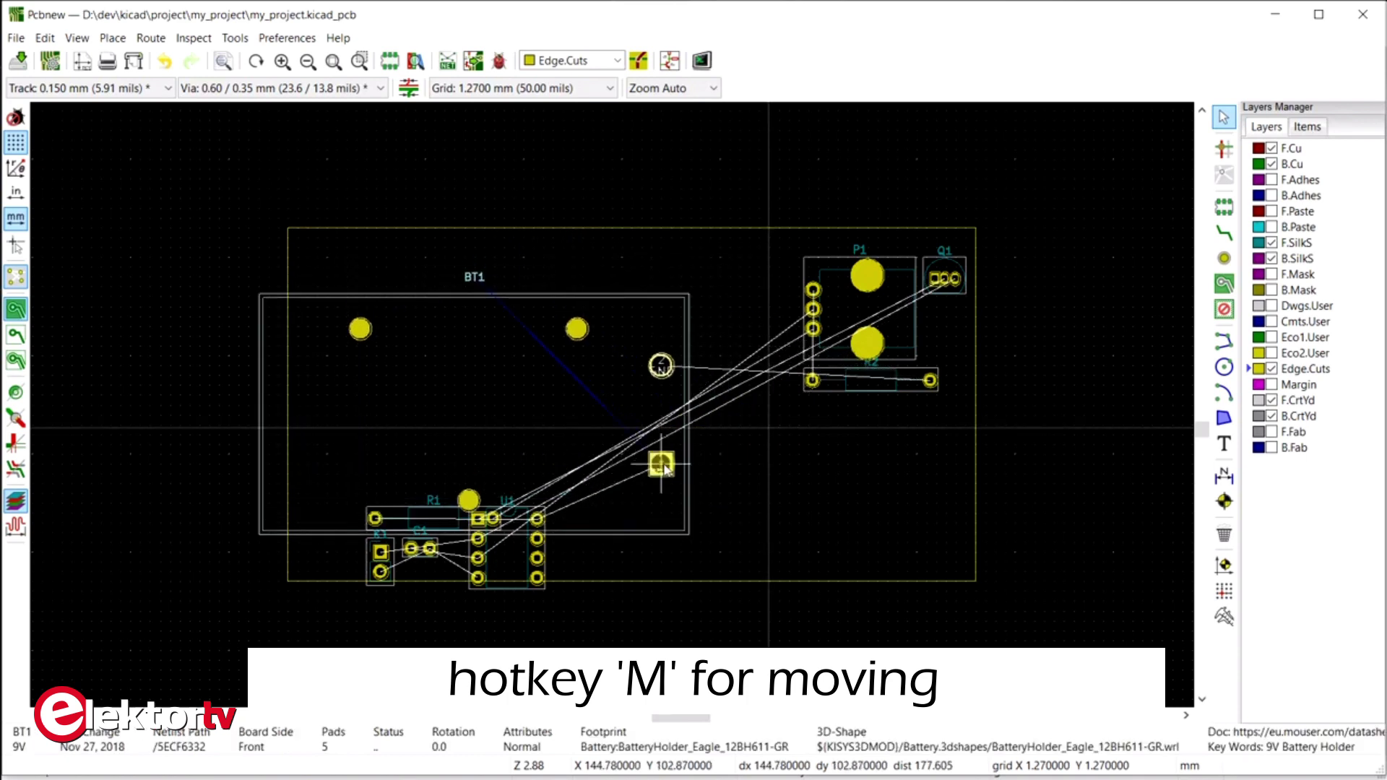
pyautogui.click(731, 406)
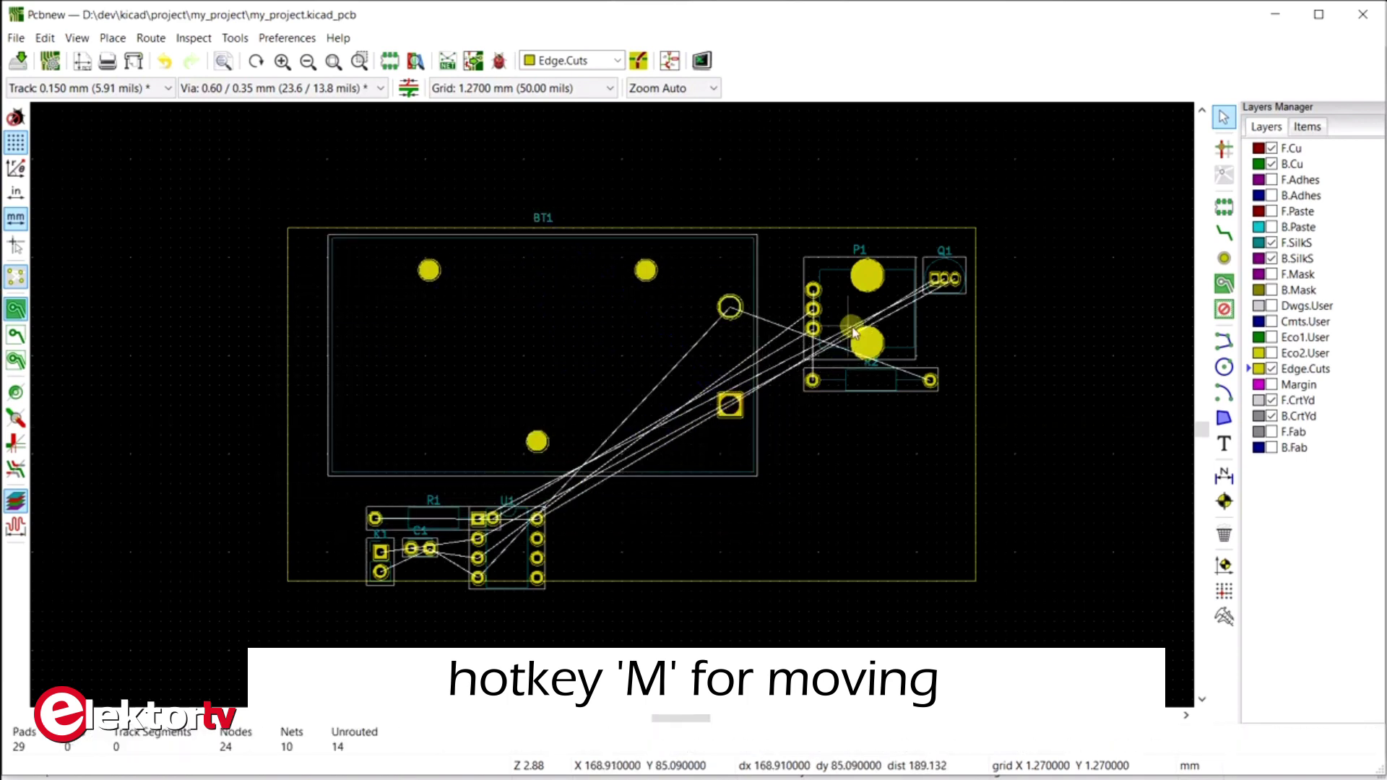
pyautogui.press('m')
pyautogui.click(798, 316)
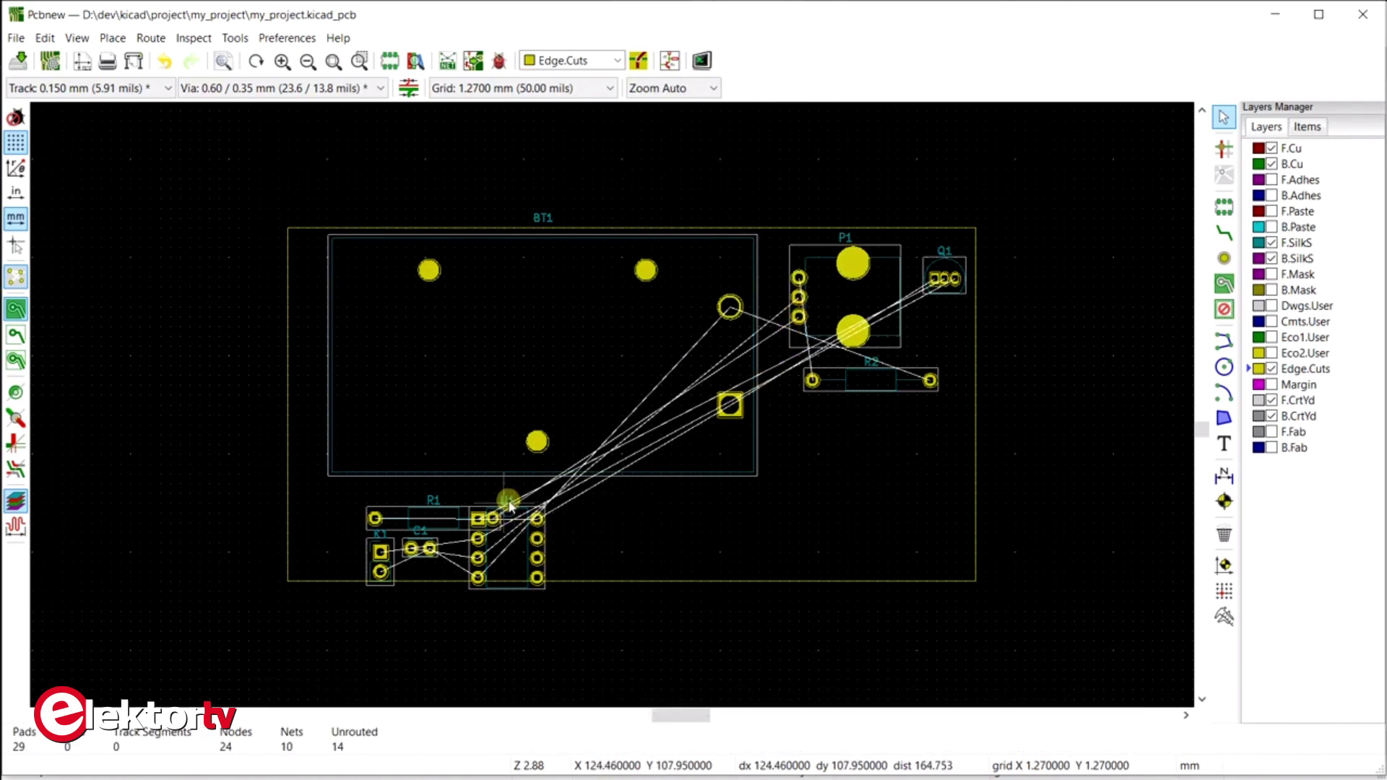
pyautogui.moveTo(509, 504)
pyautogui.mouseDown()
pyautogui.moveTo(582, 520)
pyautogui.moveTo(512, 501)
pyautogui.mouseUp()
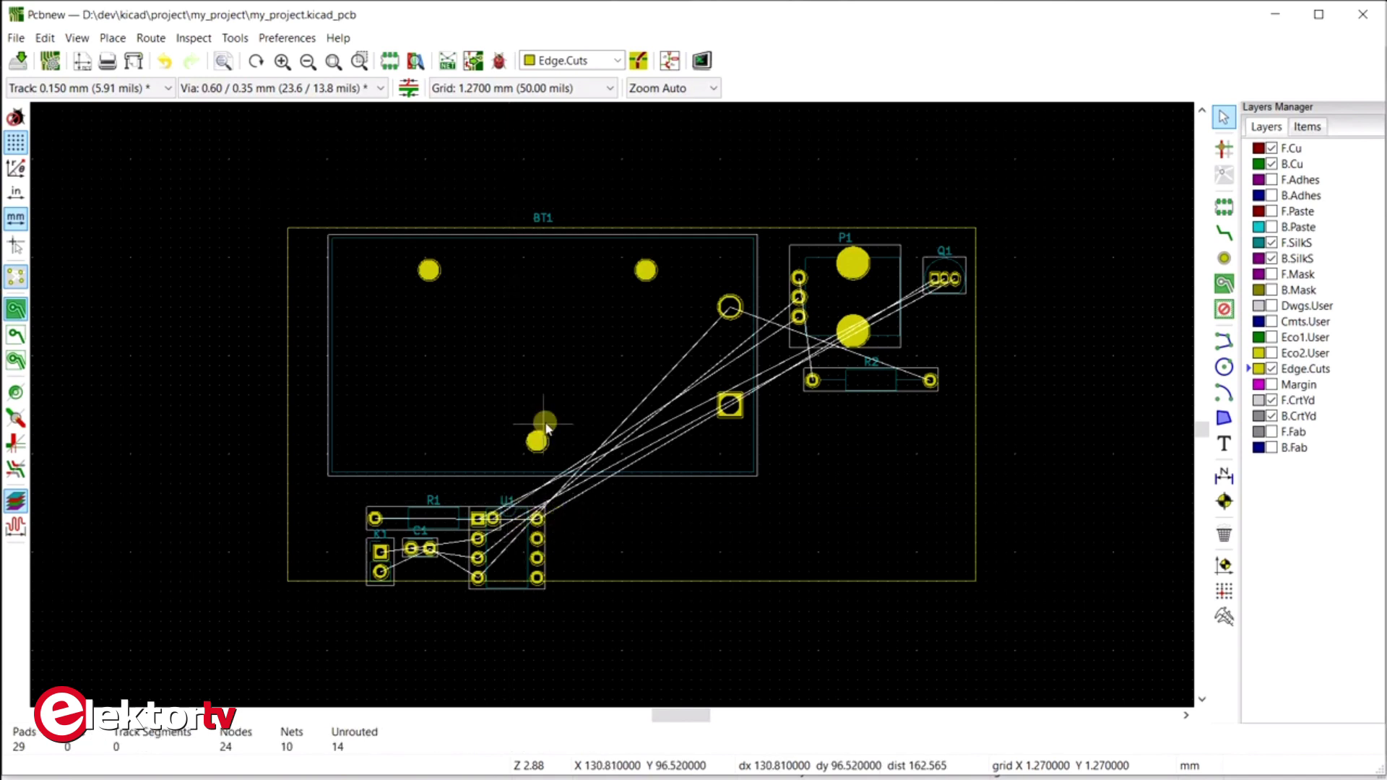
pyautogui.moveTo(547, 428); pyautogui.dragTo(543, 350)
pyautogui.rightClick(543, 350)
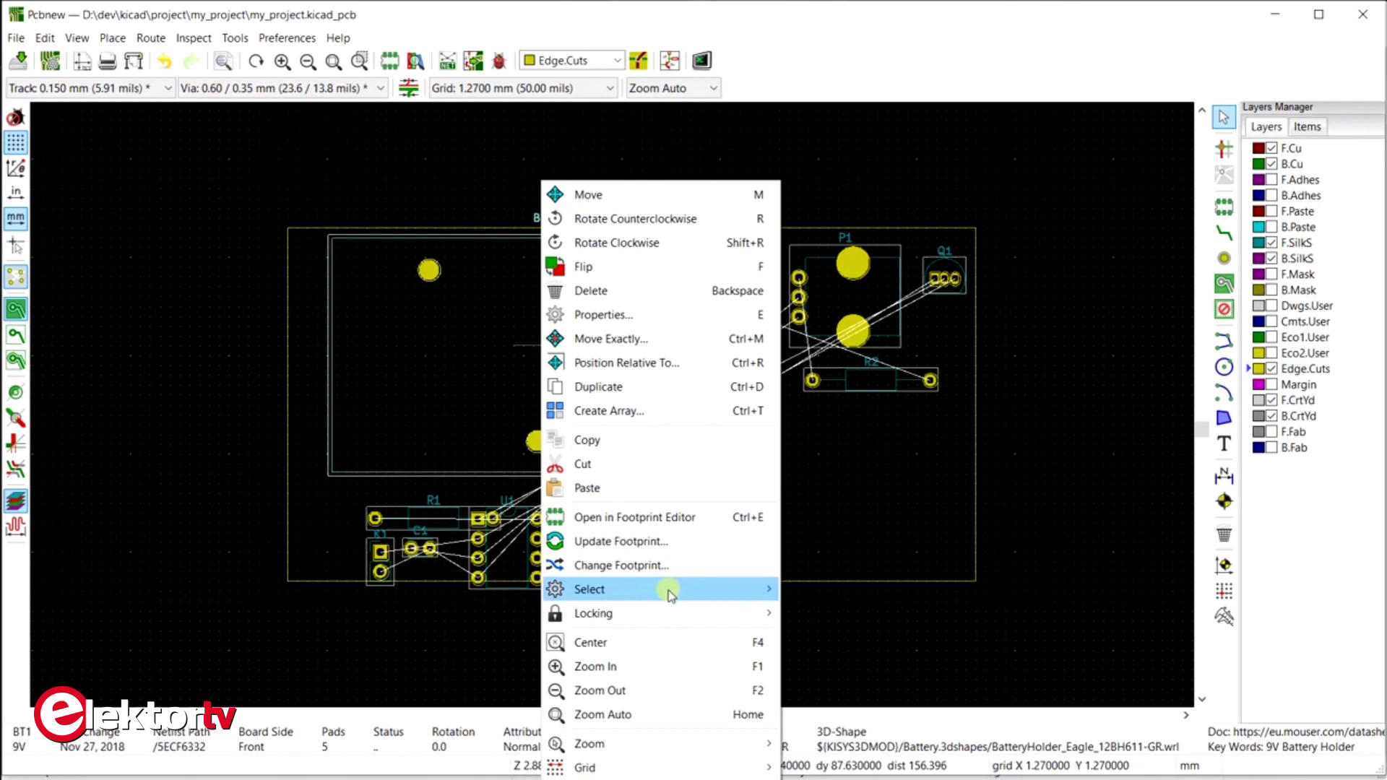
# Set the selection filter to footprints only, excluding tracks, text, drawings and board outline
pyautogui.moveTo(672, 588)
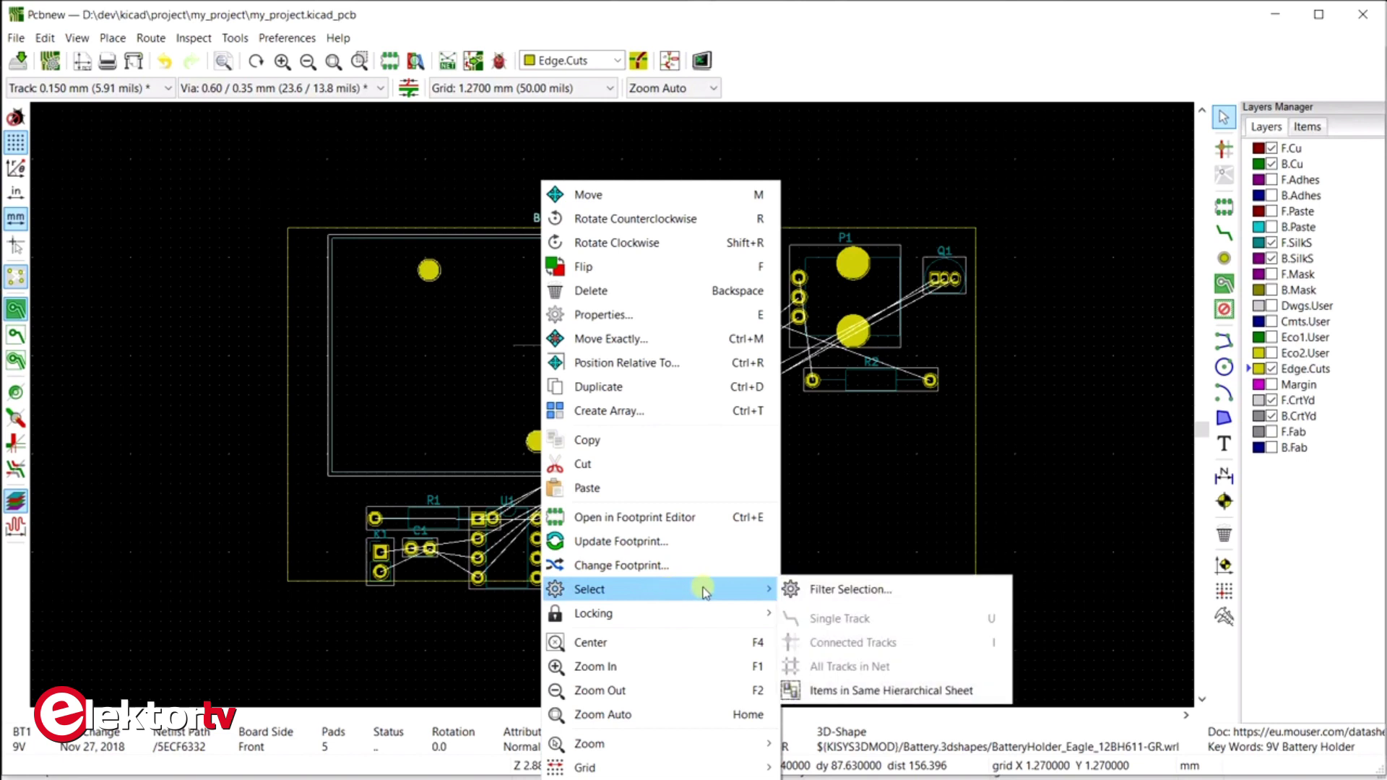
pyautogui.click(840, 591)
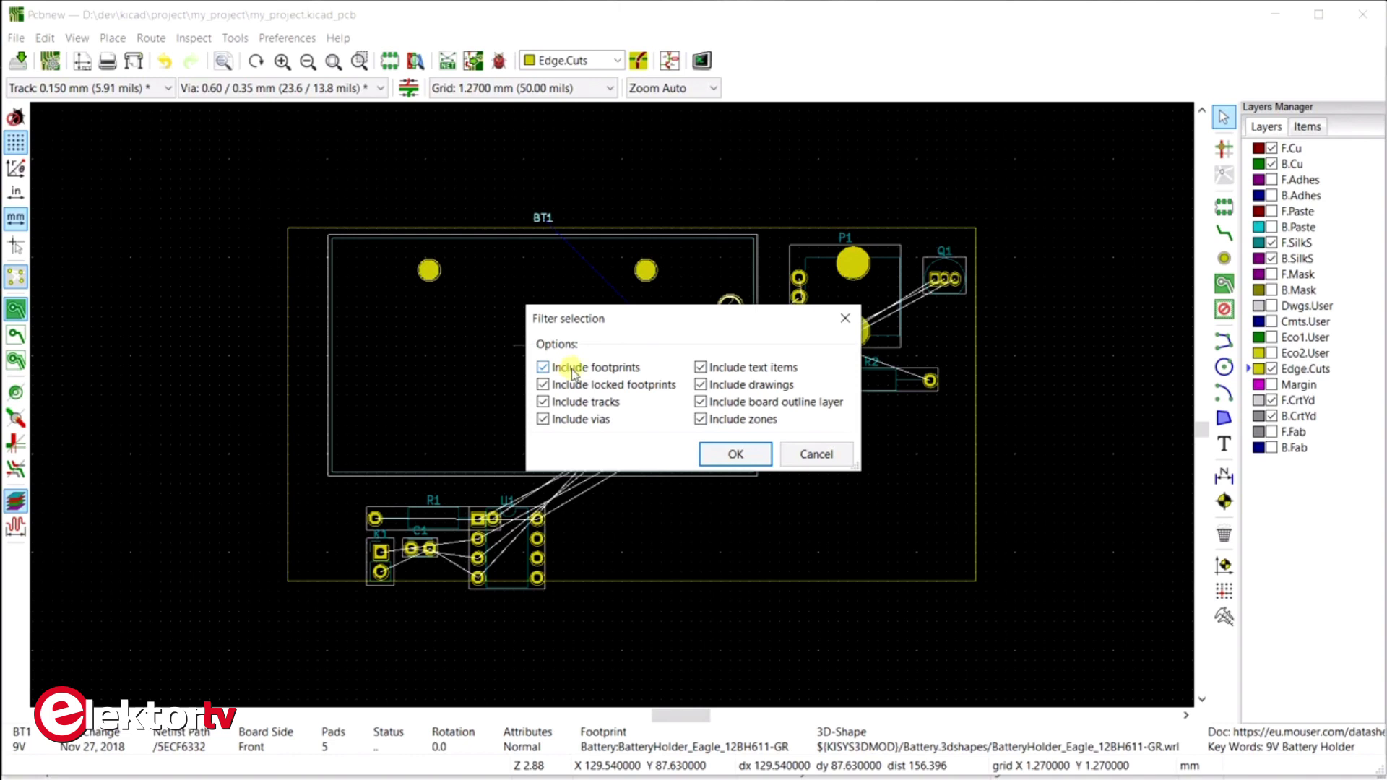
pyautogui.click(544, 403)
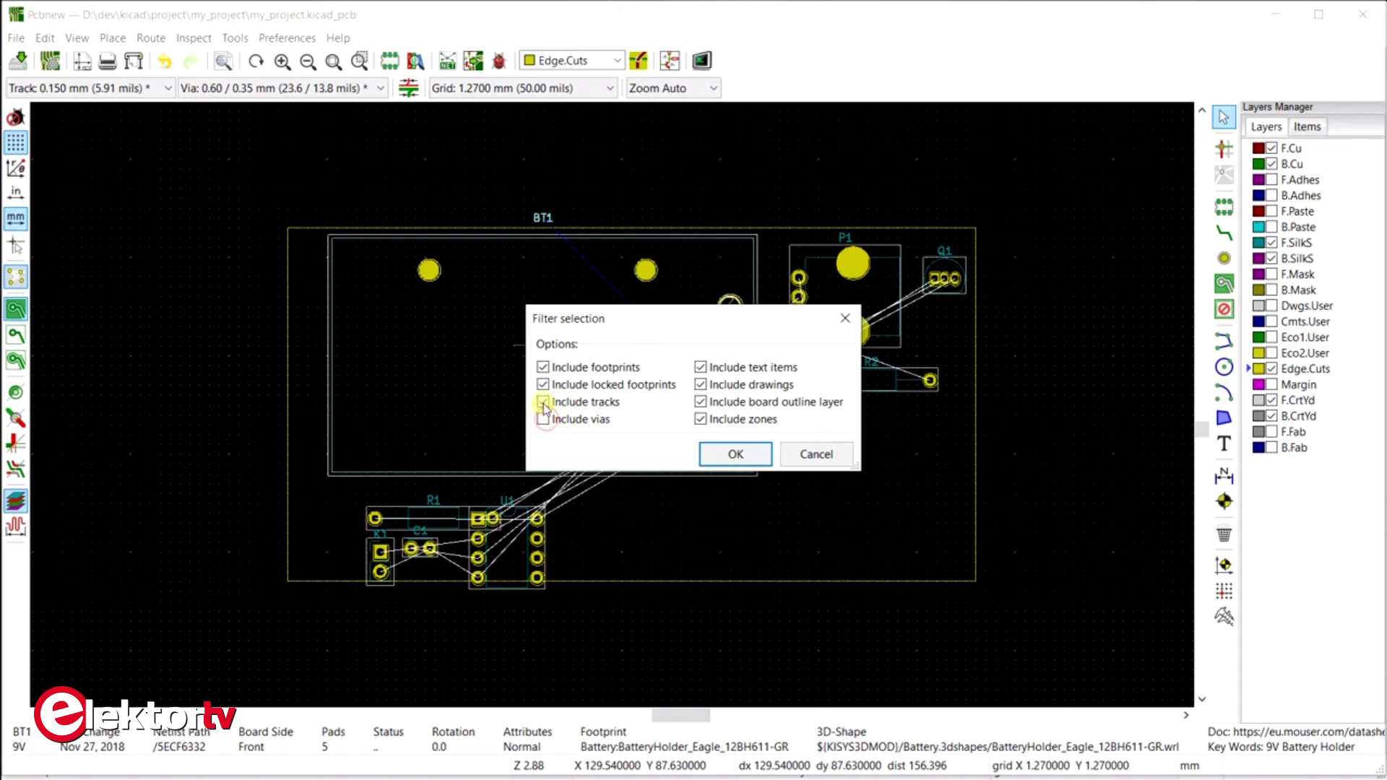
pyautogui.click(700, 368)
pyautogui.click(711, 405)
pyautogui.click(702, 420)
pyautogui.click(730, 454)
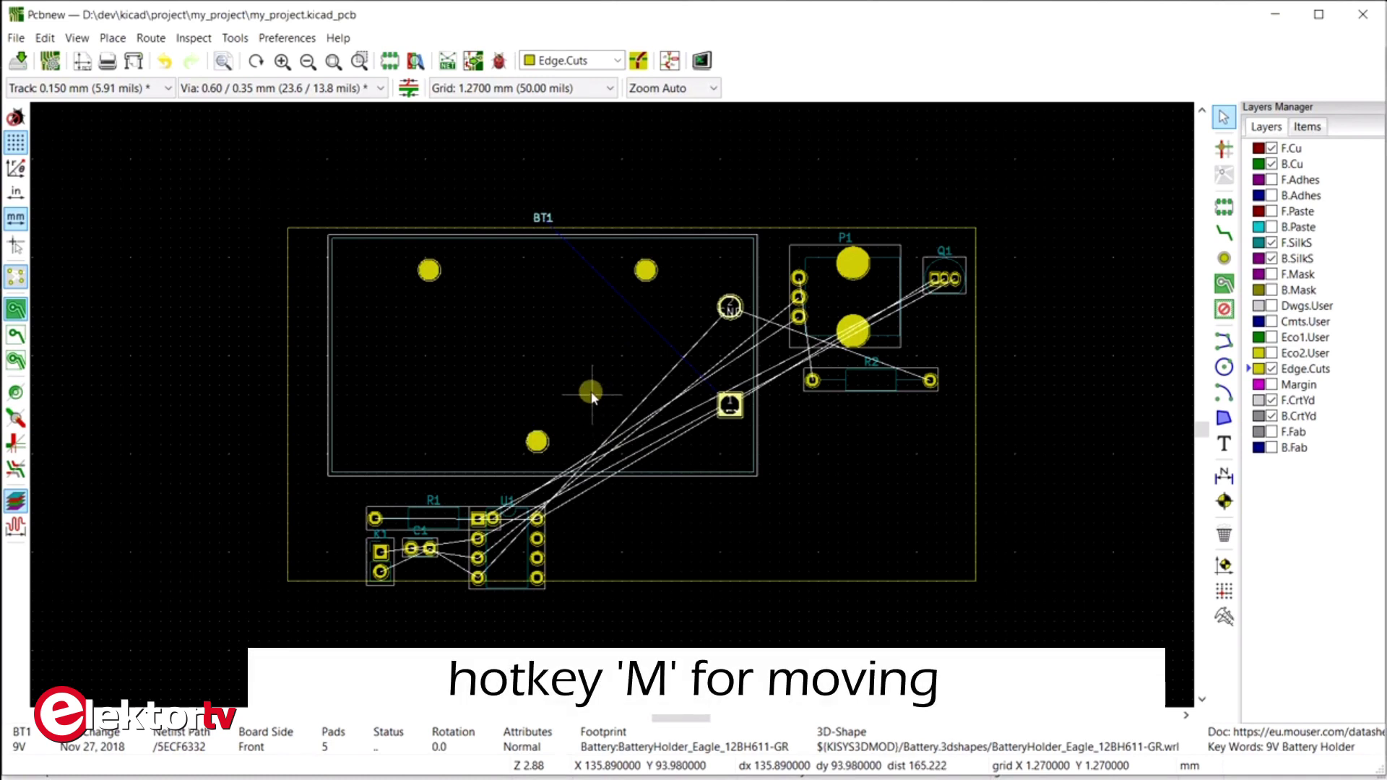
# Shift BT1 left, place U1 lower right, and rotate R1 and P1 into position
pyautogui.click(561, 395)
pyautogui.press('m')
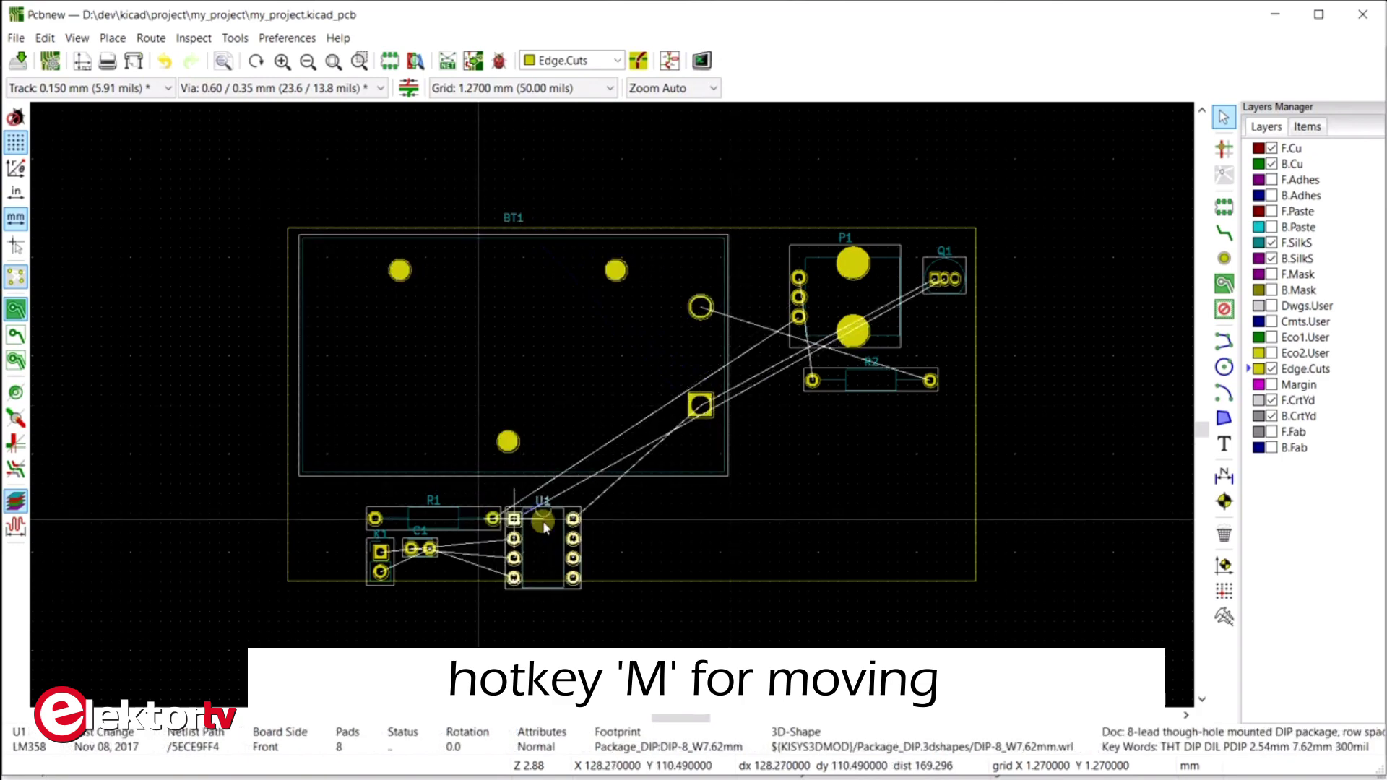
pyautogui.click(829, 435)
pyautogui.press('m')
pyautogui.press('r')
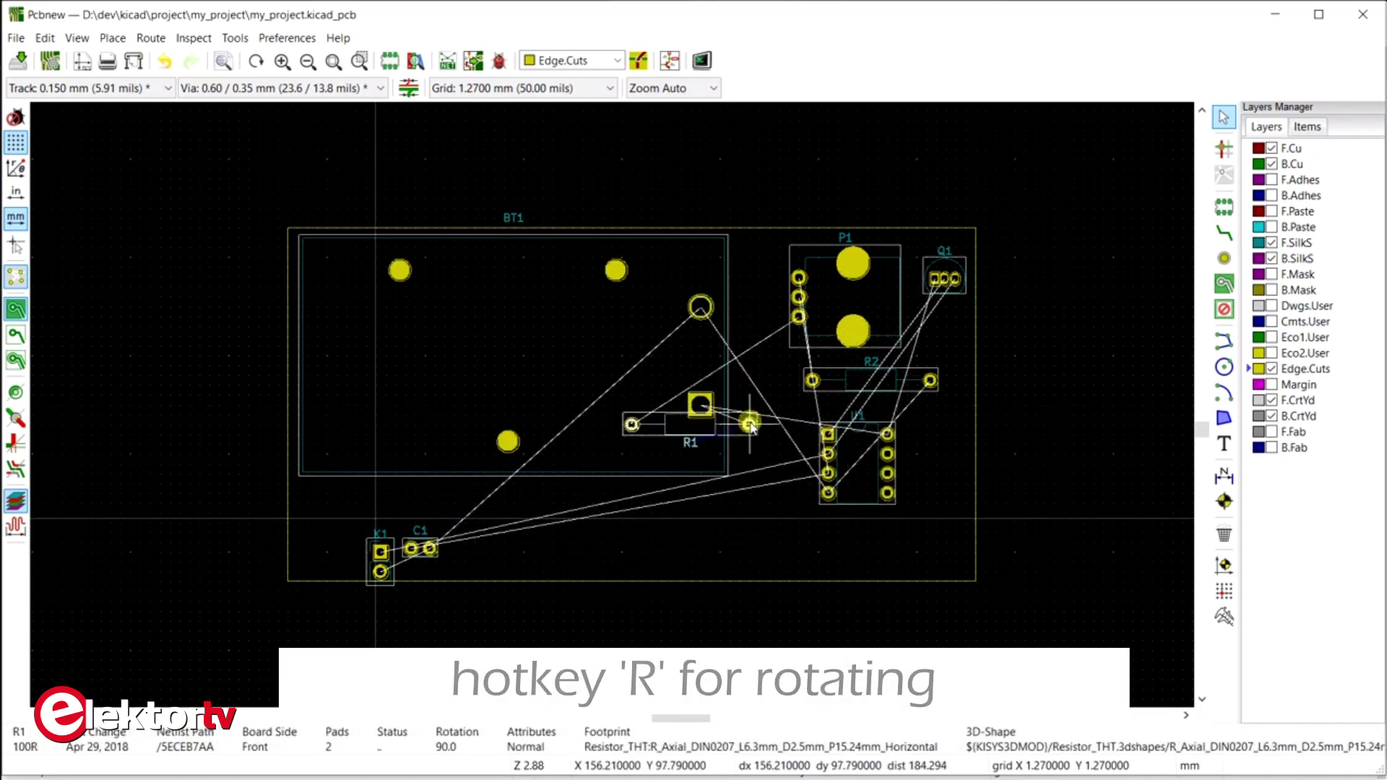
pyautogui.press('r')
pyautogui.press('r')
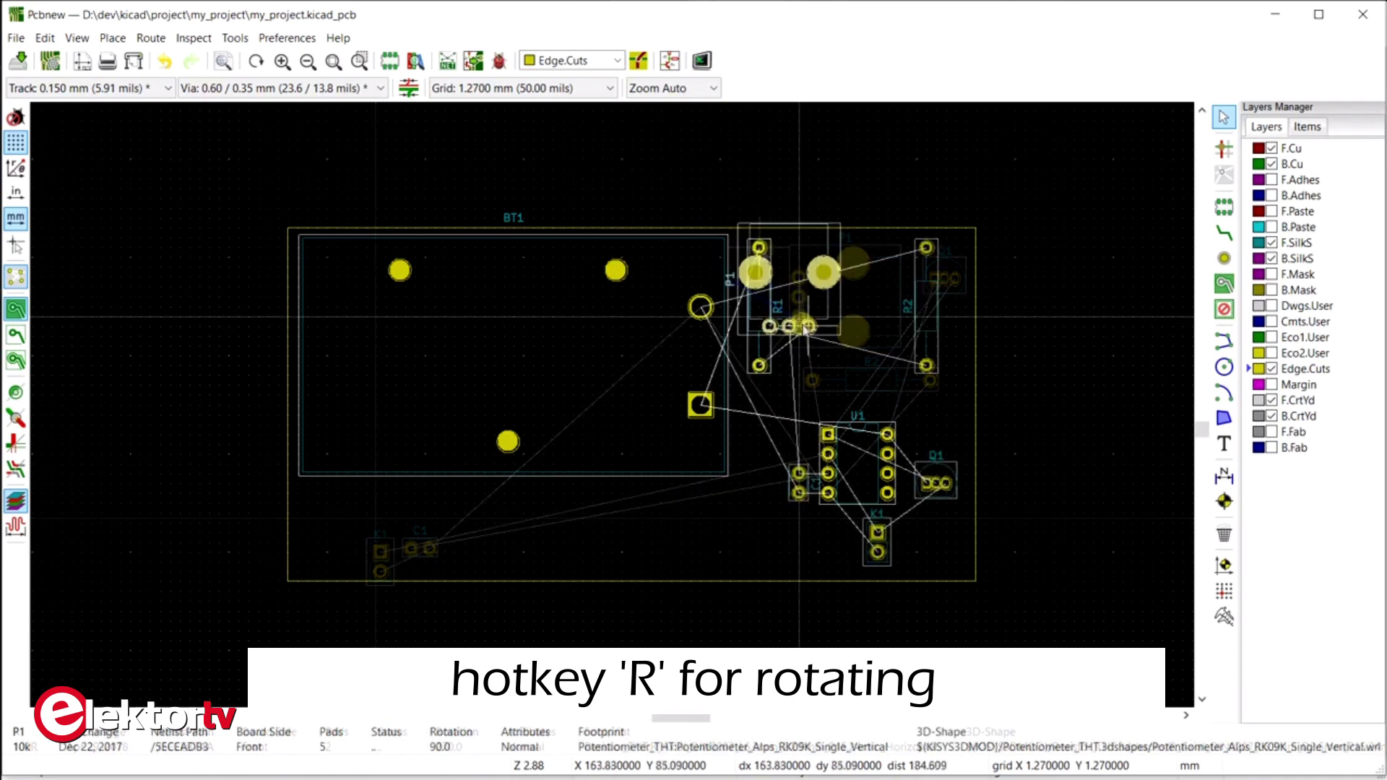
pyautogui.press('r')
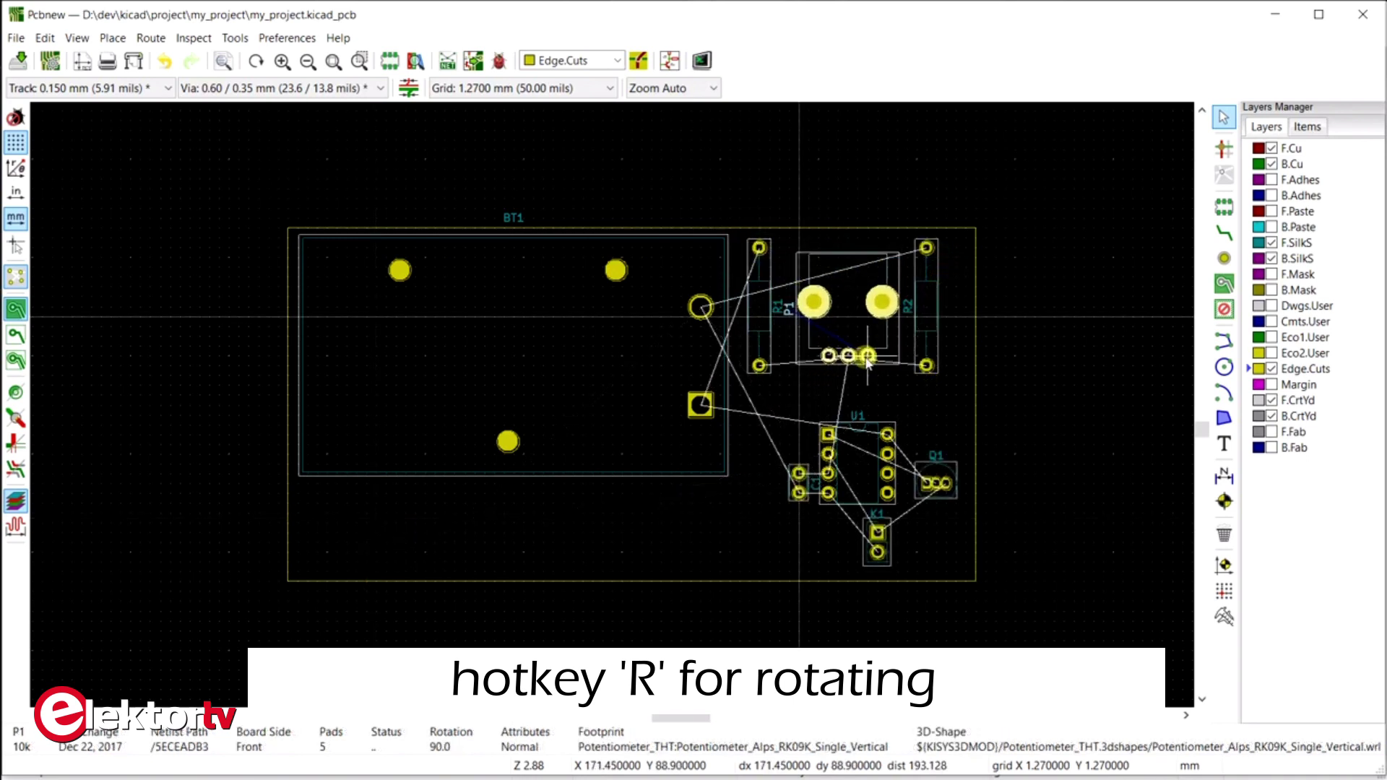
pyautogui.click(873, 349)
# Rotate and place U1, then C1 beside U1's top pins and K1 next to C1
pyautogui.press('m')
pyautogui.press('r')
pyautogui.press('r')
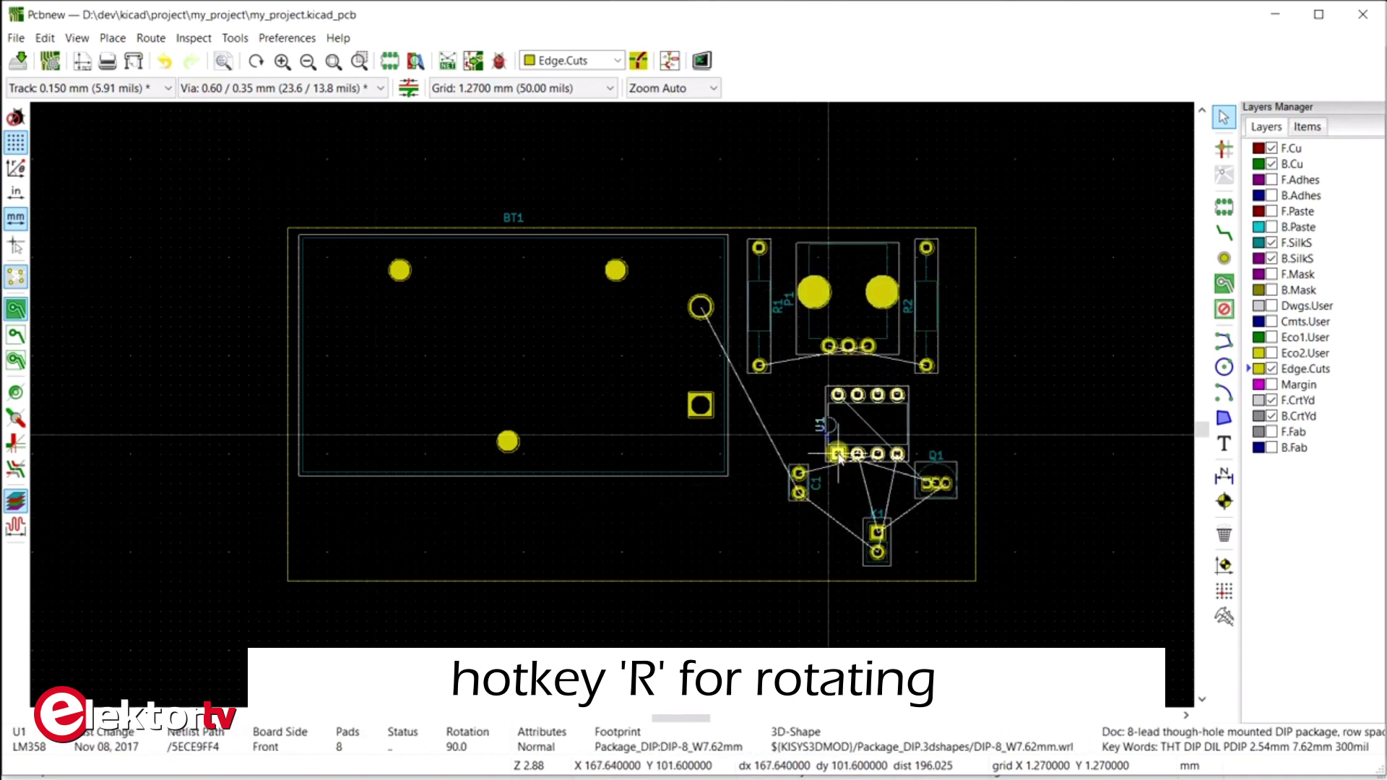
pyautogui.click(917, 477)
pyautogui.press('m')
pyautogui.press('r')
pyautogui.press('r')
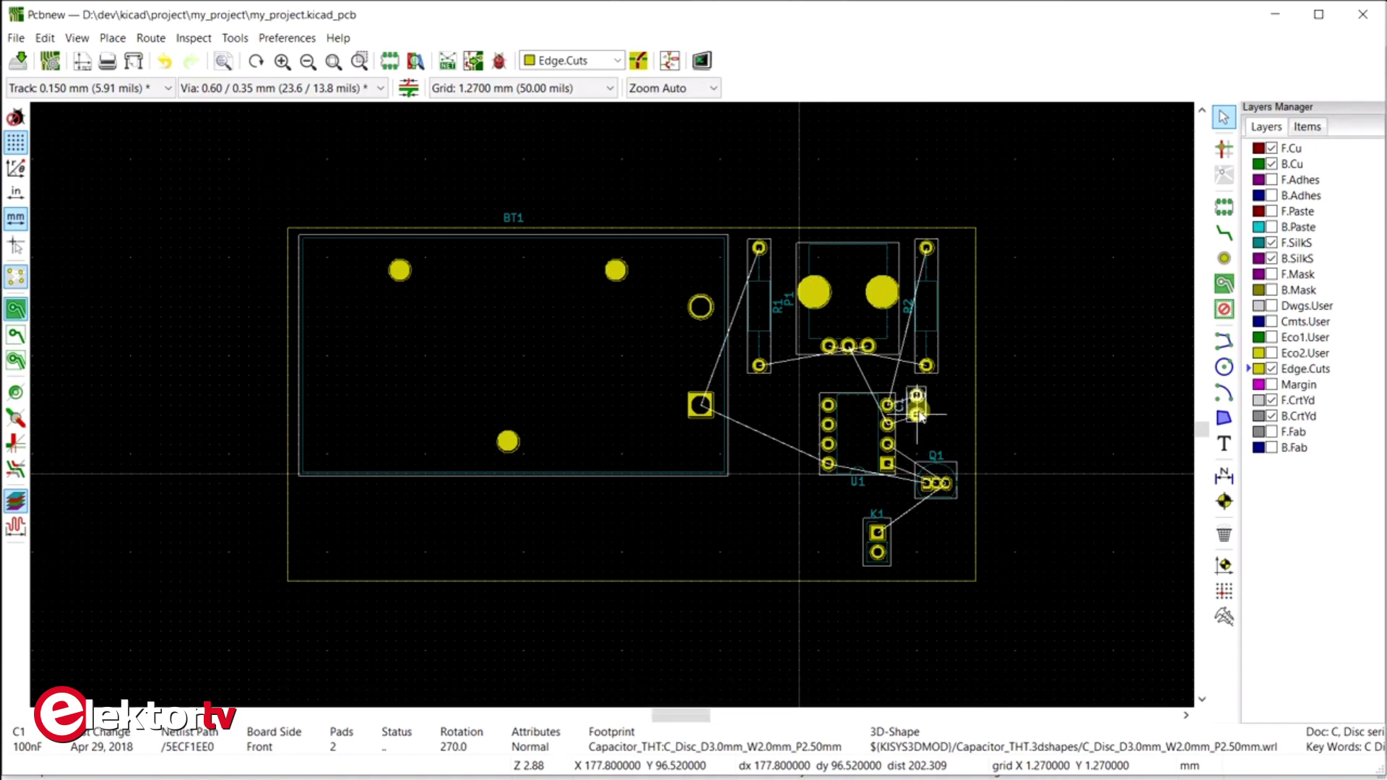
pyautogui.click(916, 415)
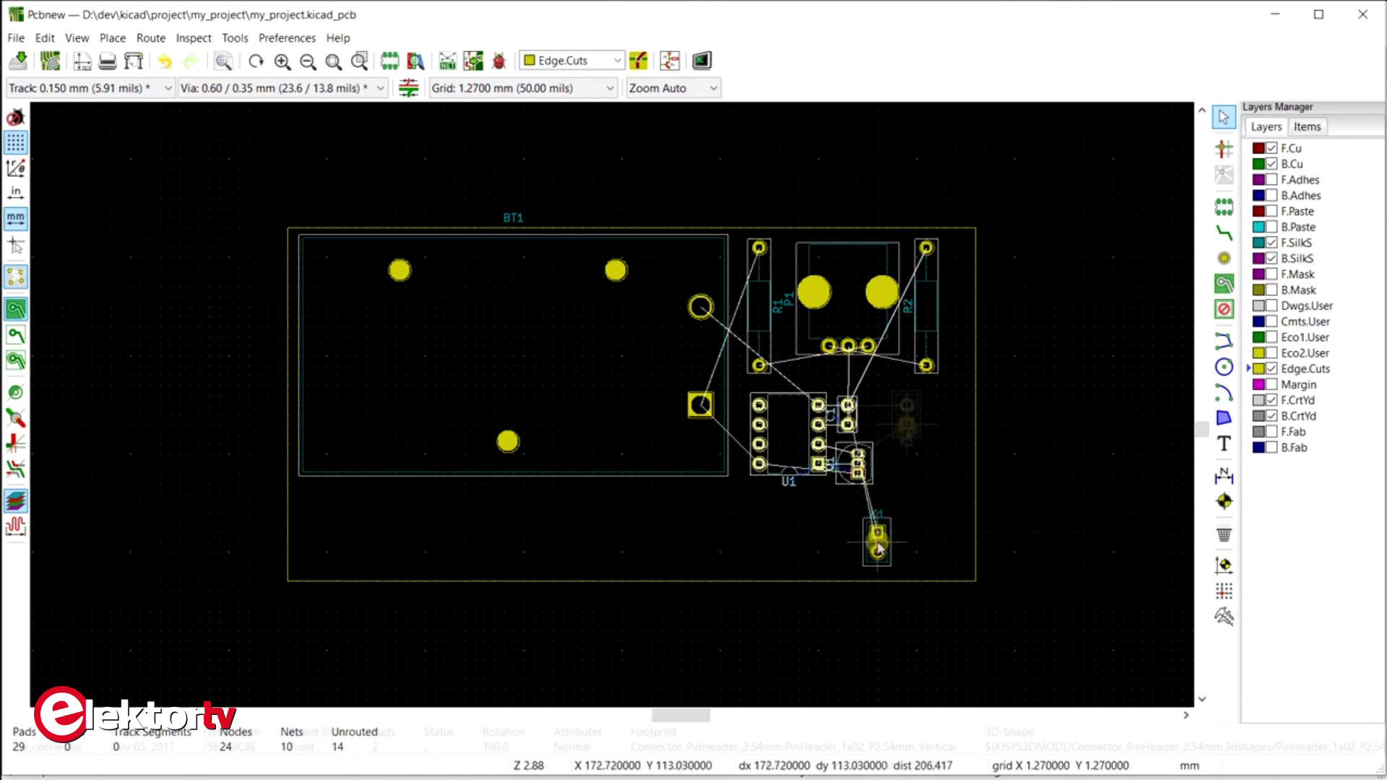
pyautogui.click(926, 444)
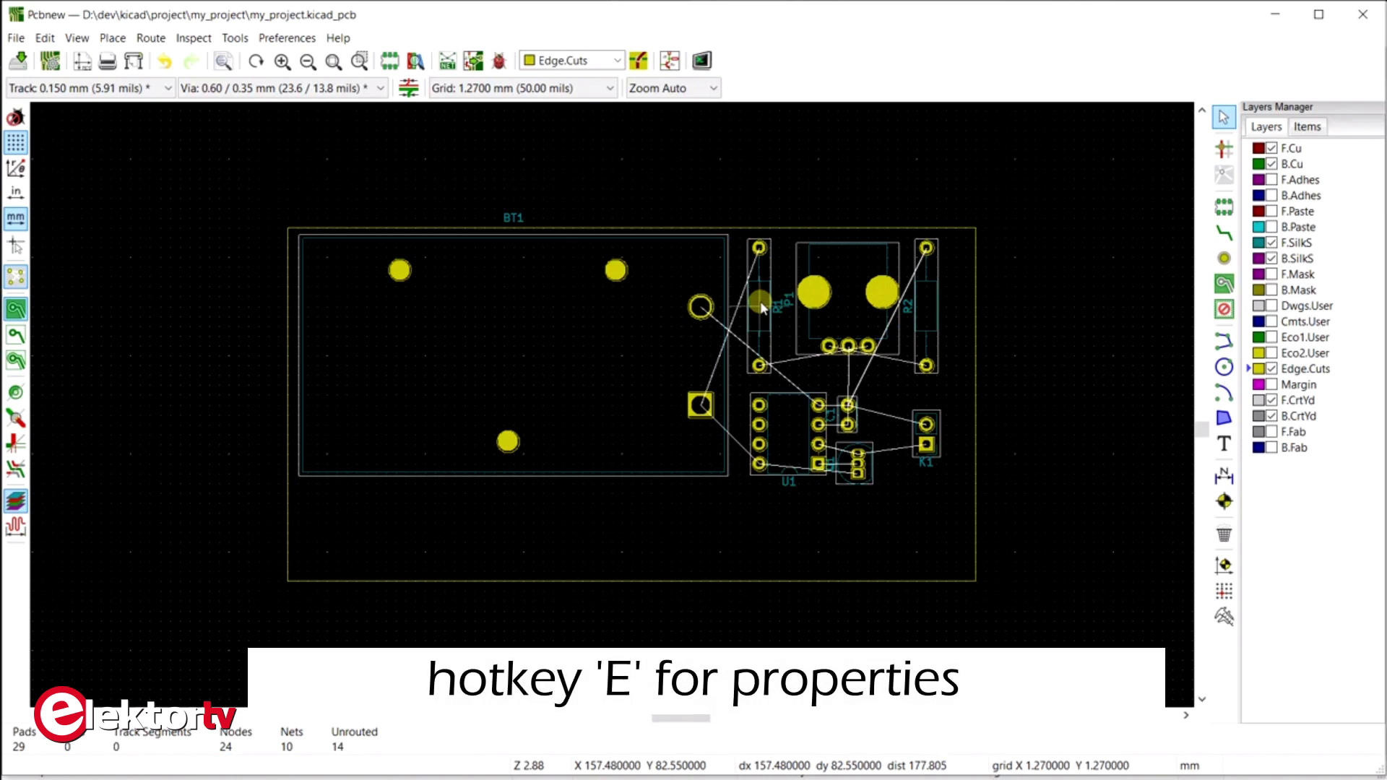
# Change R1 and R2 to the R_Axial_DIN0207_L6.3mm_D2.5mm_P10.16mm_Horizontal footprint
pyautogui.press('e')
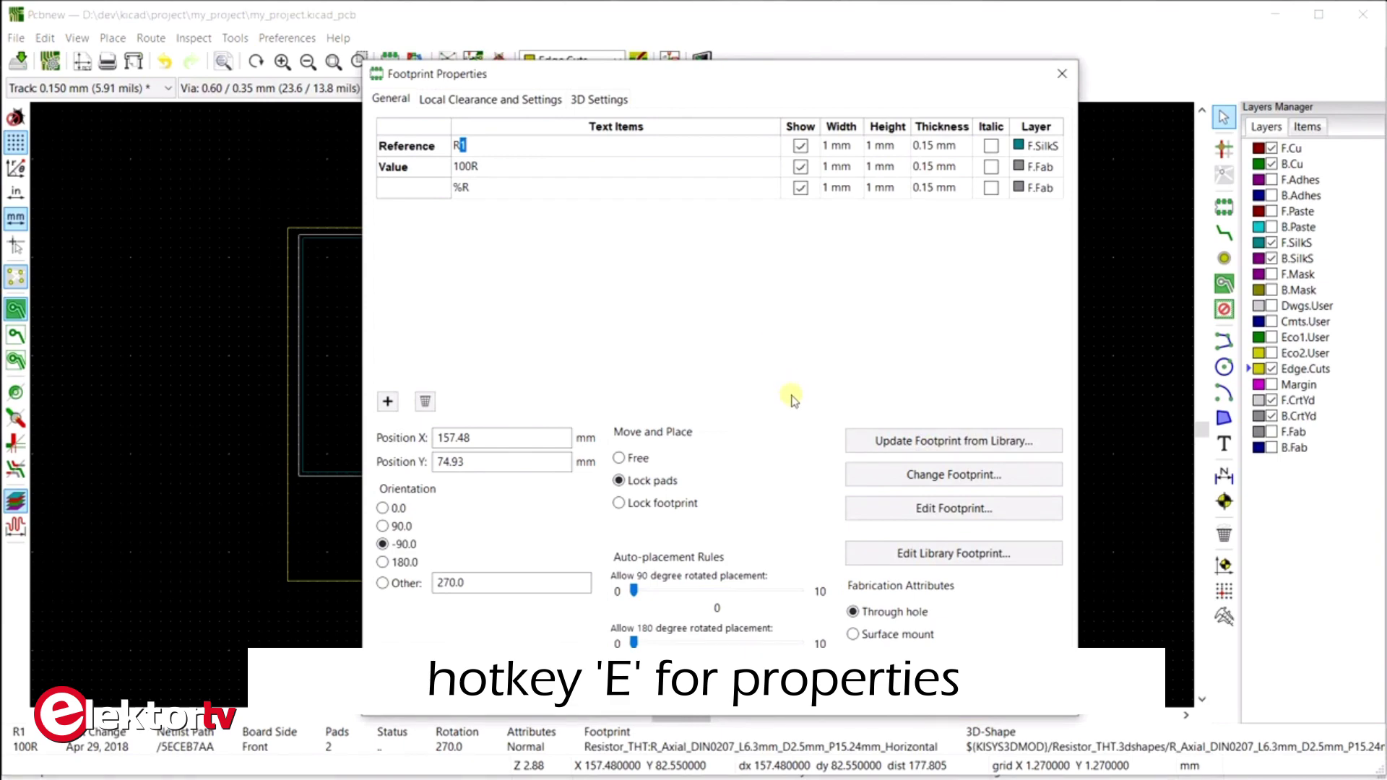
pyautogui.click(908, 477)
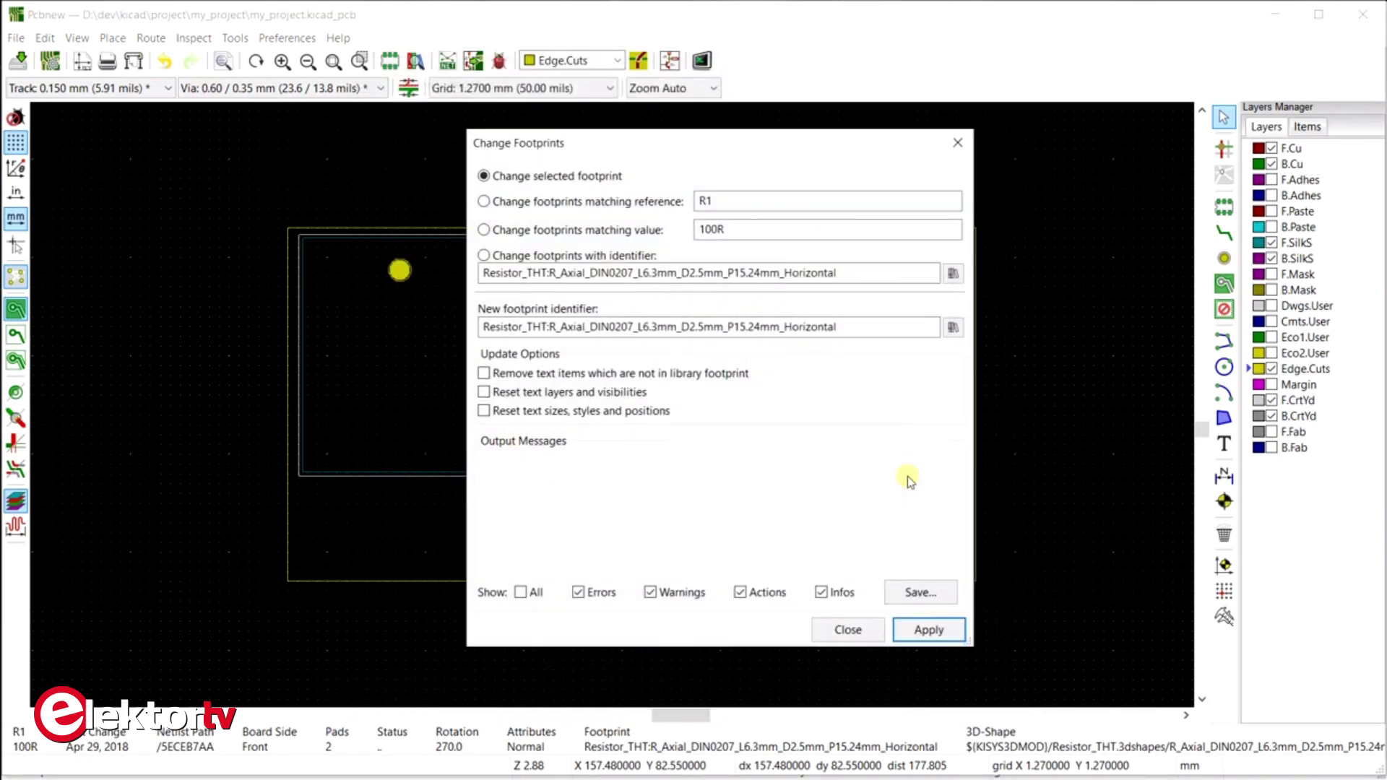
pyautogui.click(863, 626)
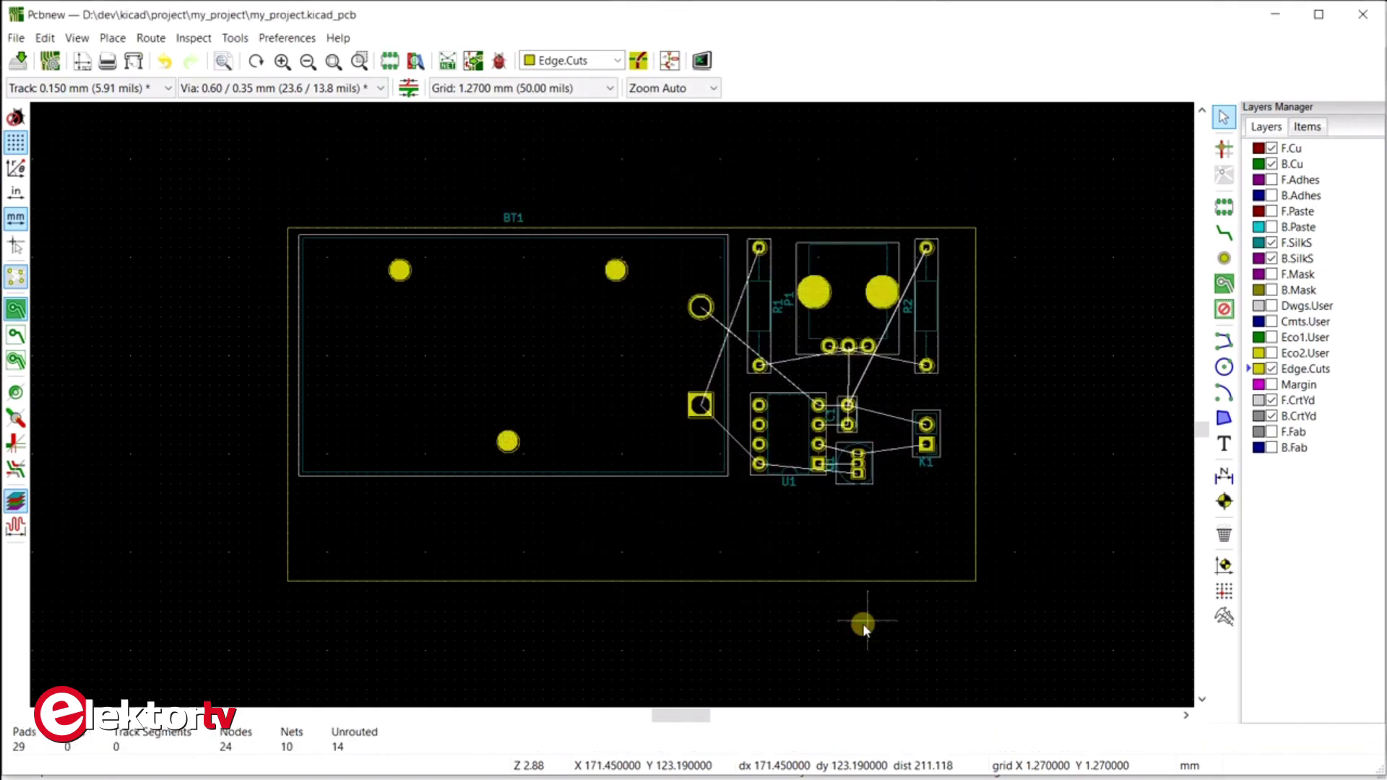
pyautogui.rightClick(761, 310)
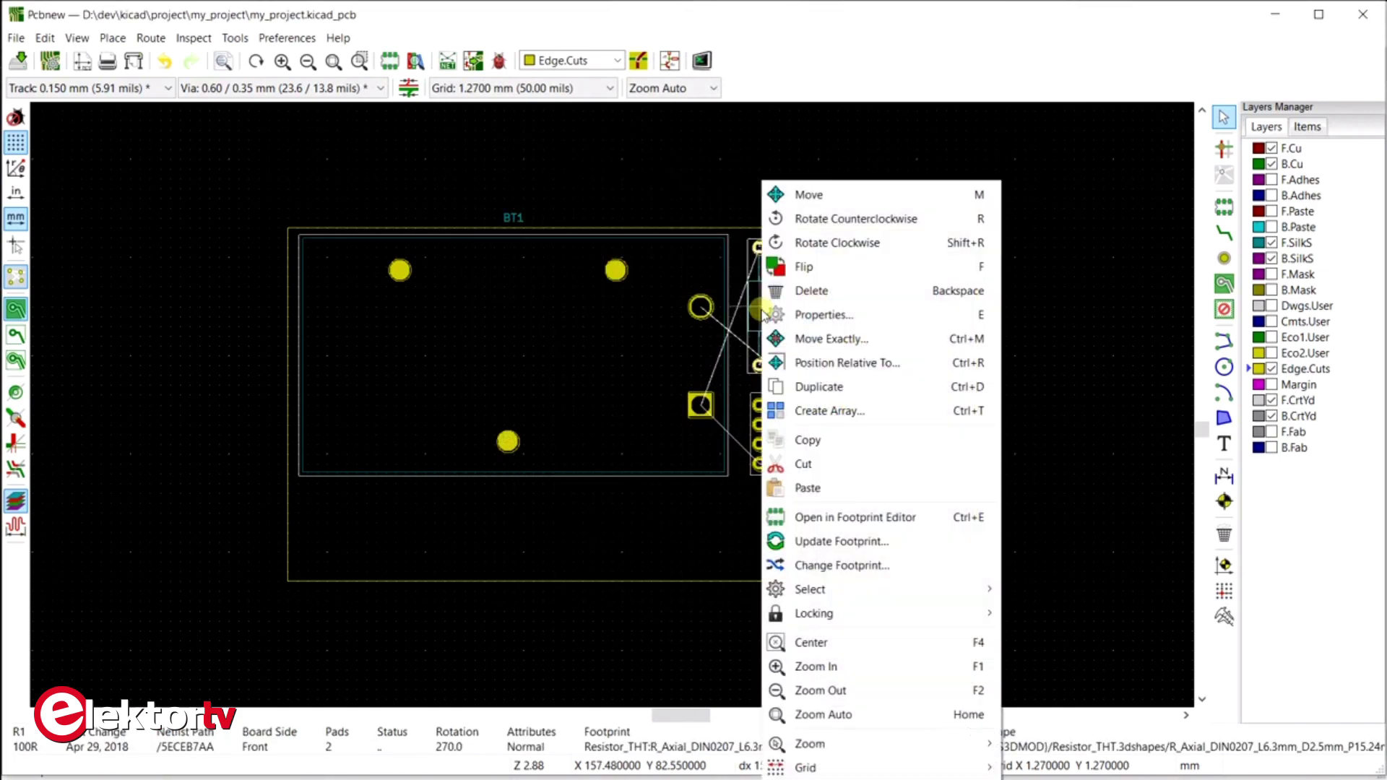
pyautogui.click(819, 566)
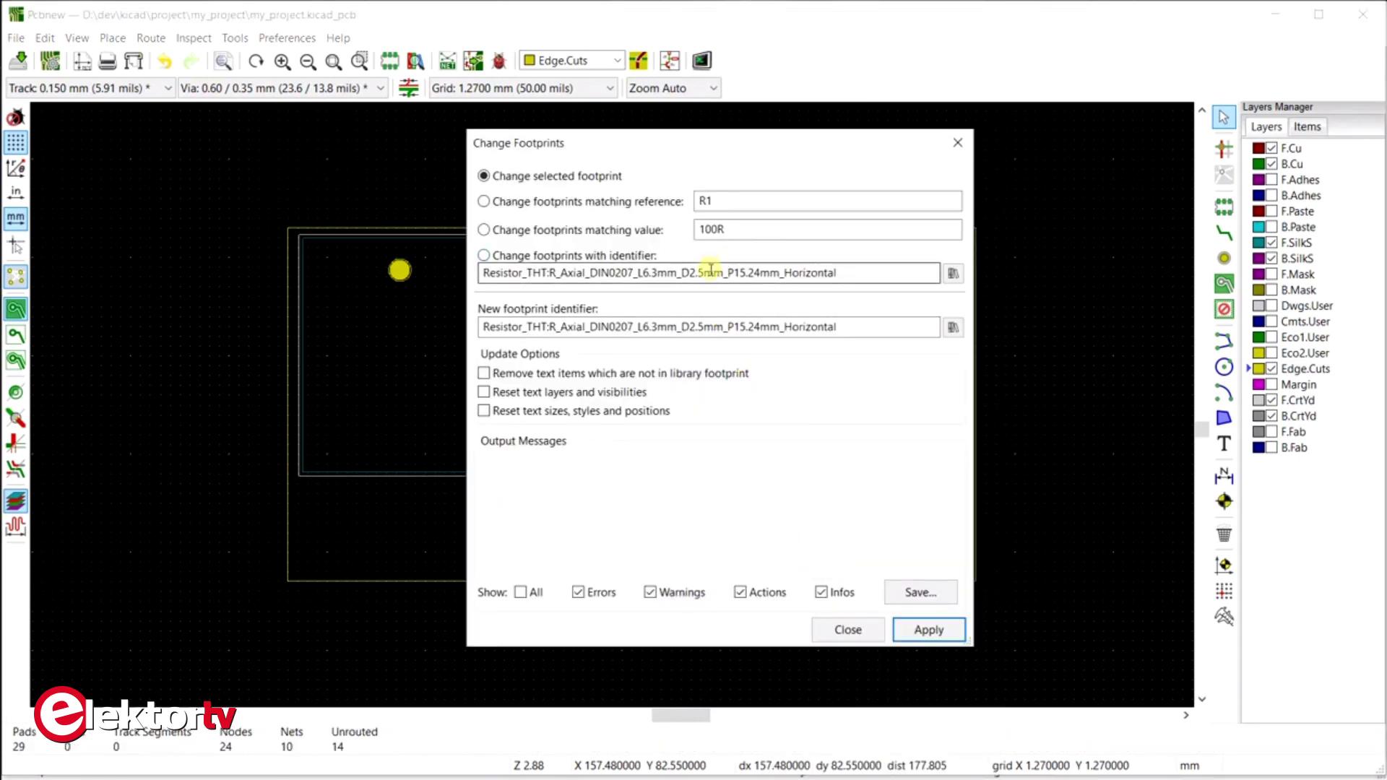
pyautogui.click(496, 258)
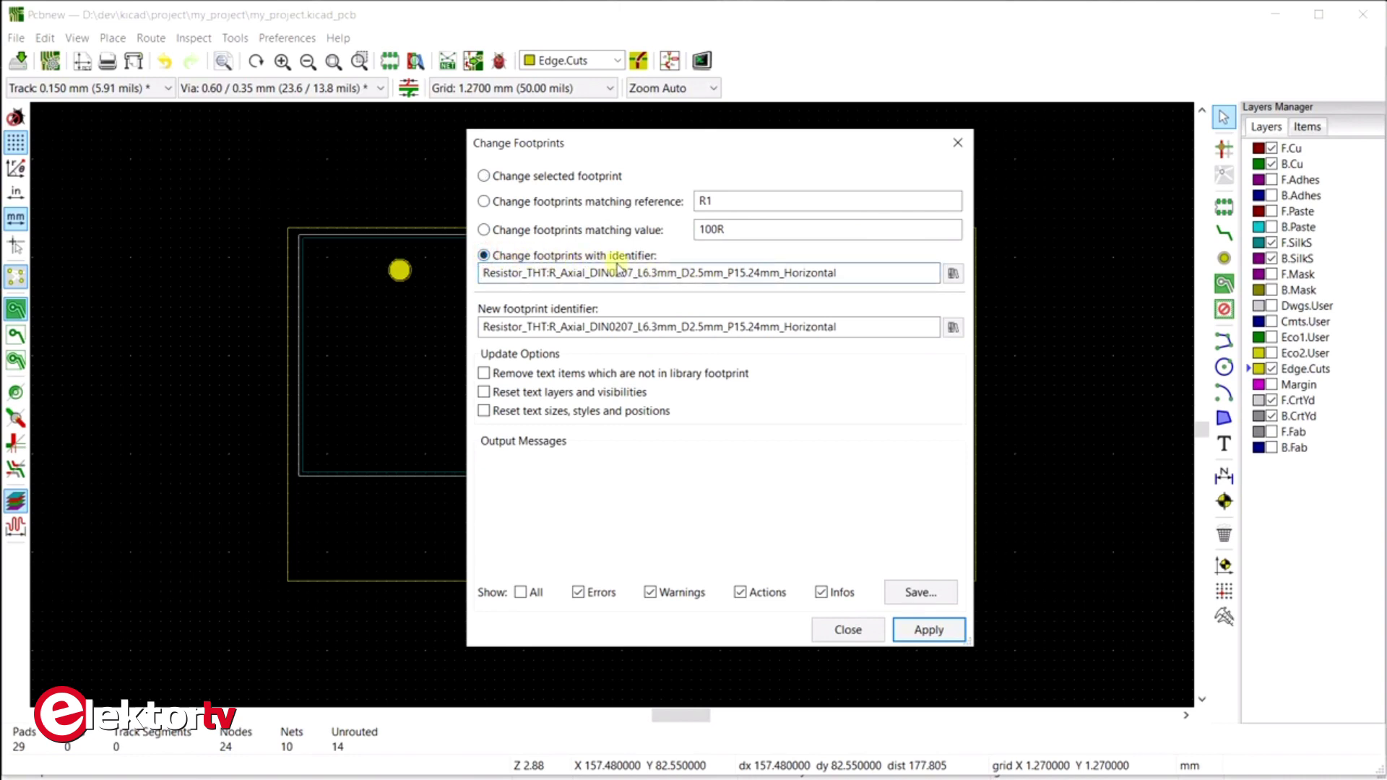
pyautogui.click(953, 327)
pyautogui.click(505, 451)
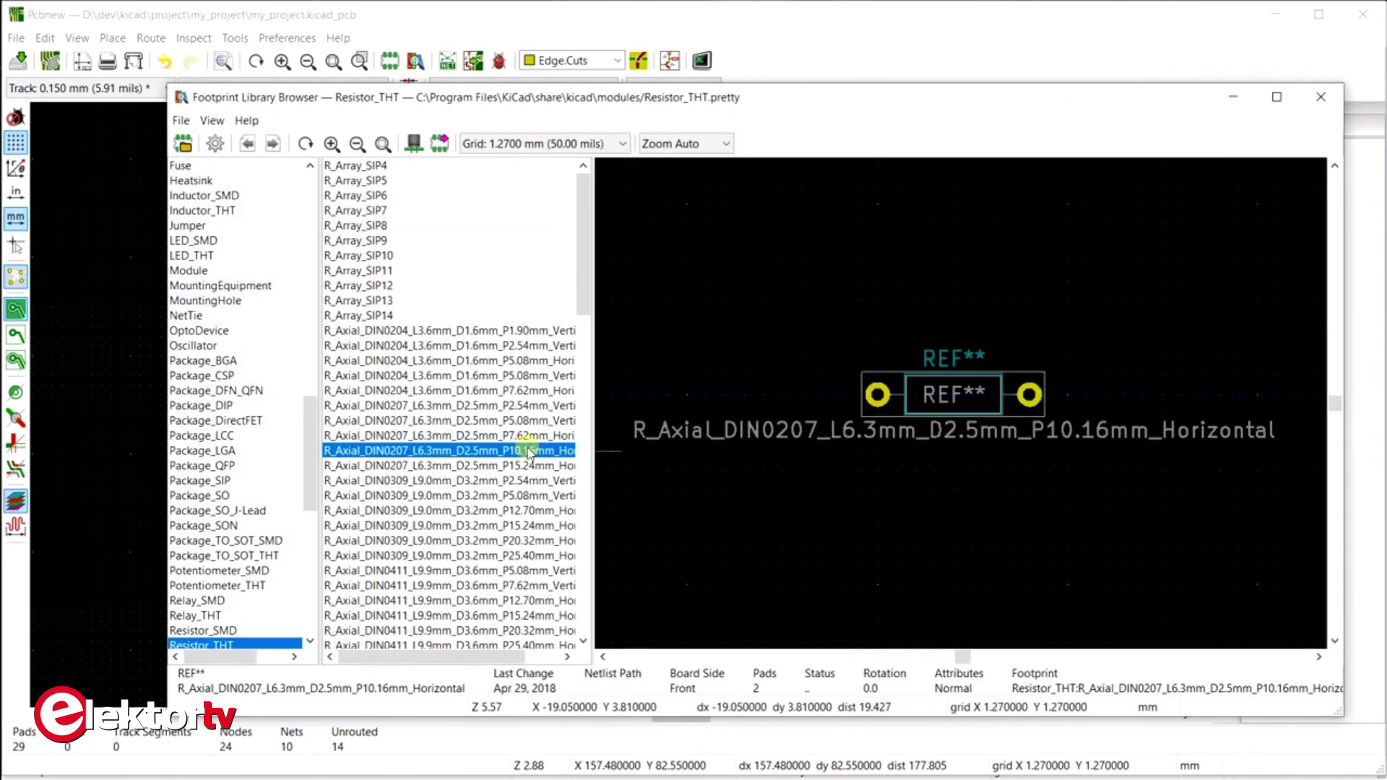
pyautogui.doubleClick(531, 453)
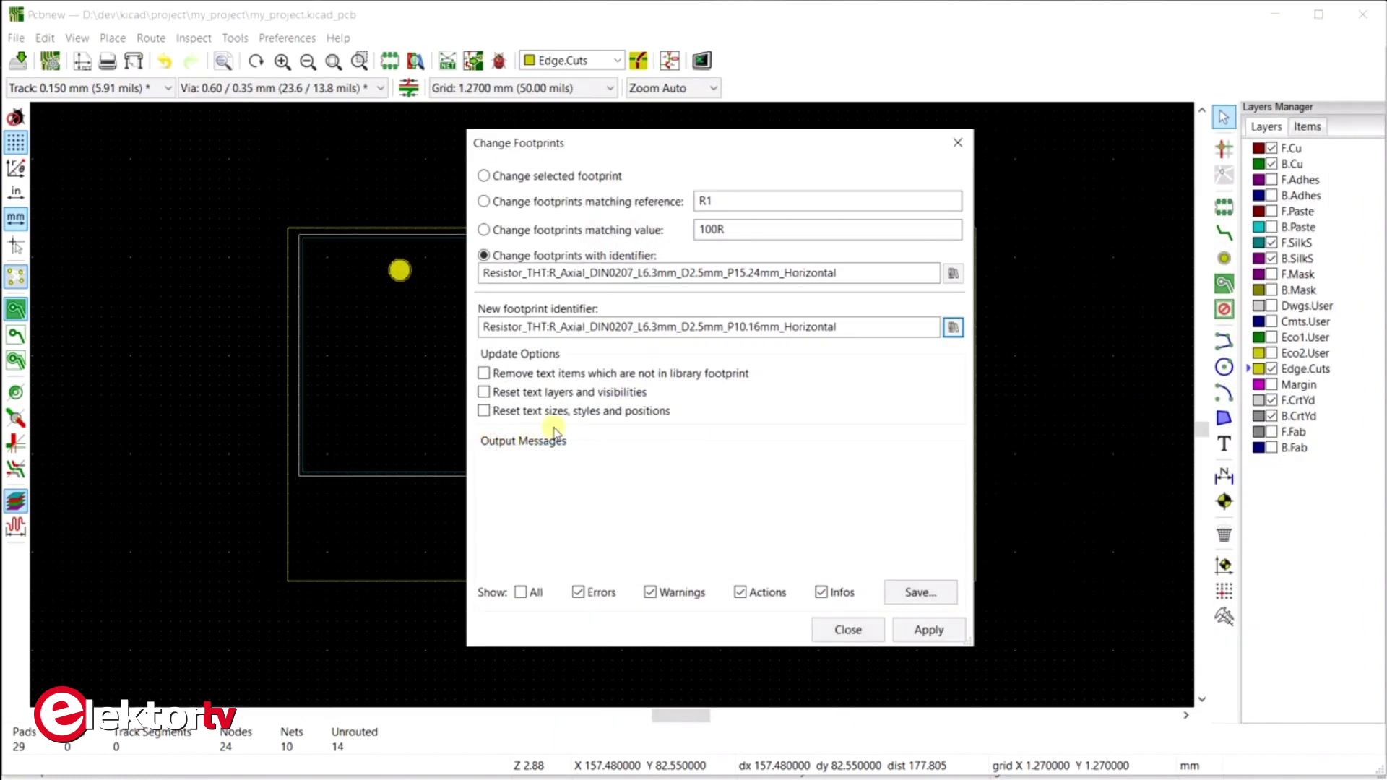
pyautogui.click(930, 631)
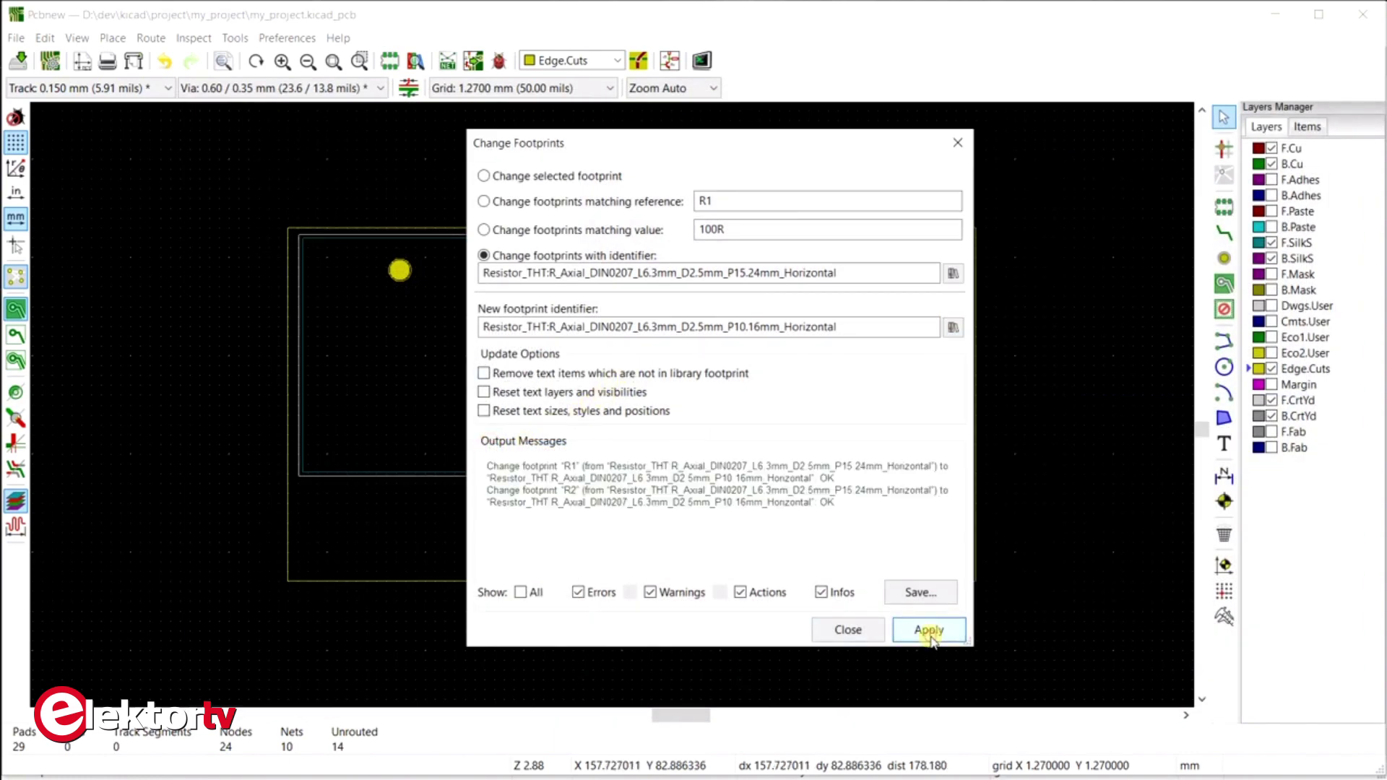
pyautogui.click(848, 630)
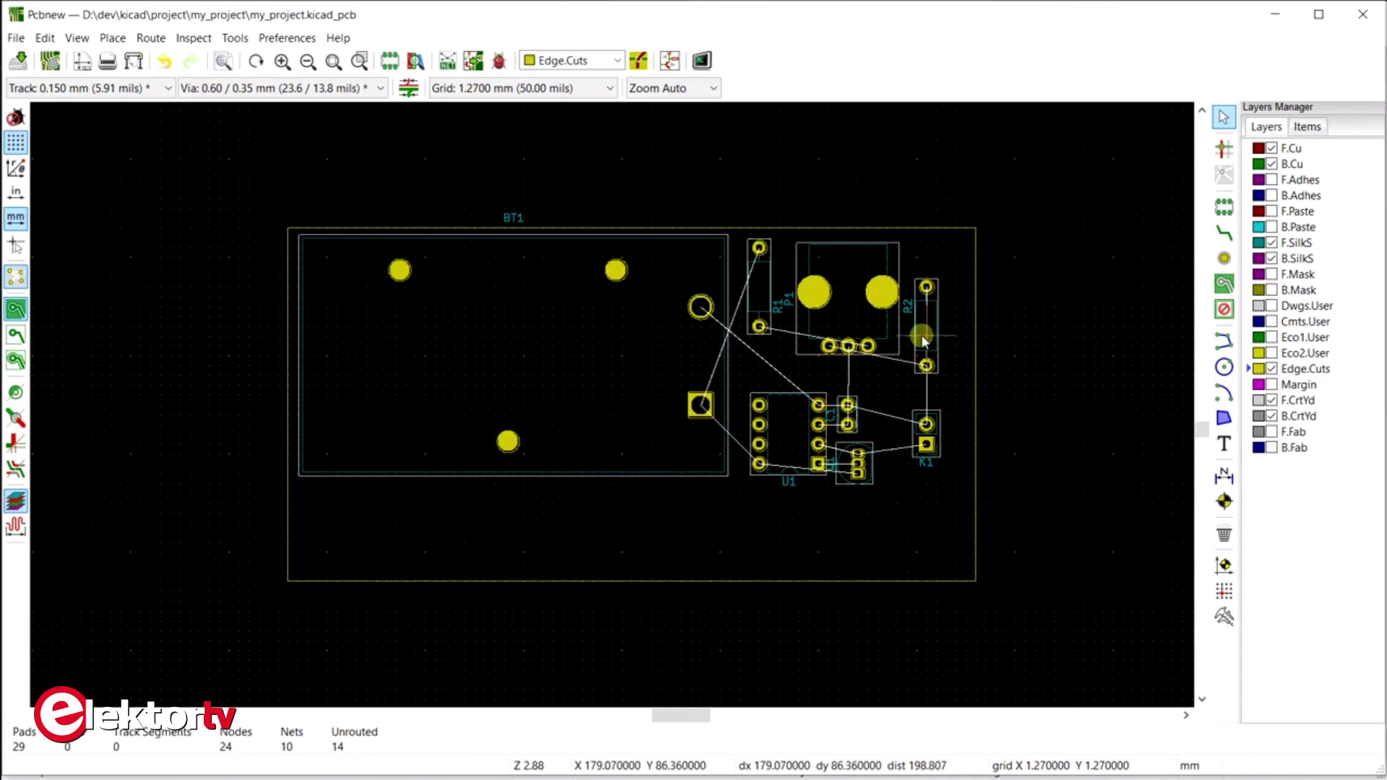
# Move R2 higher and reposition R1 on the board
pyautogui.moveTo(920, 335); pyautogui.dragTo(920, 305)
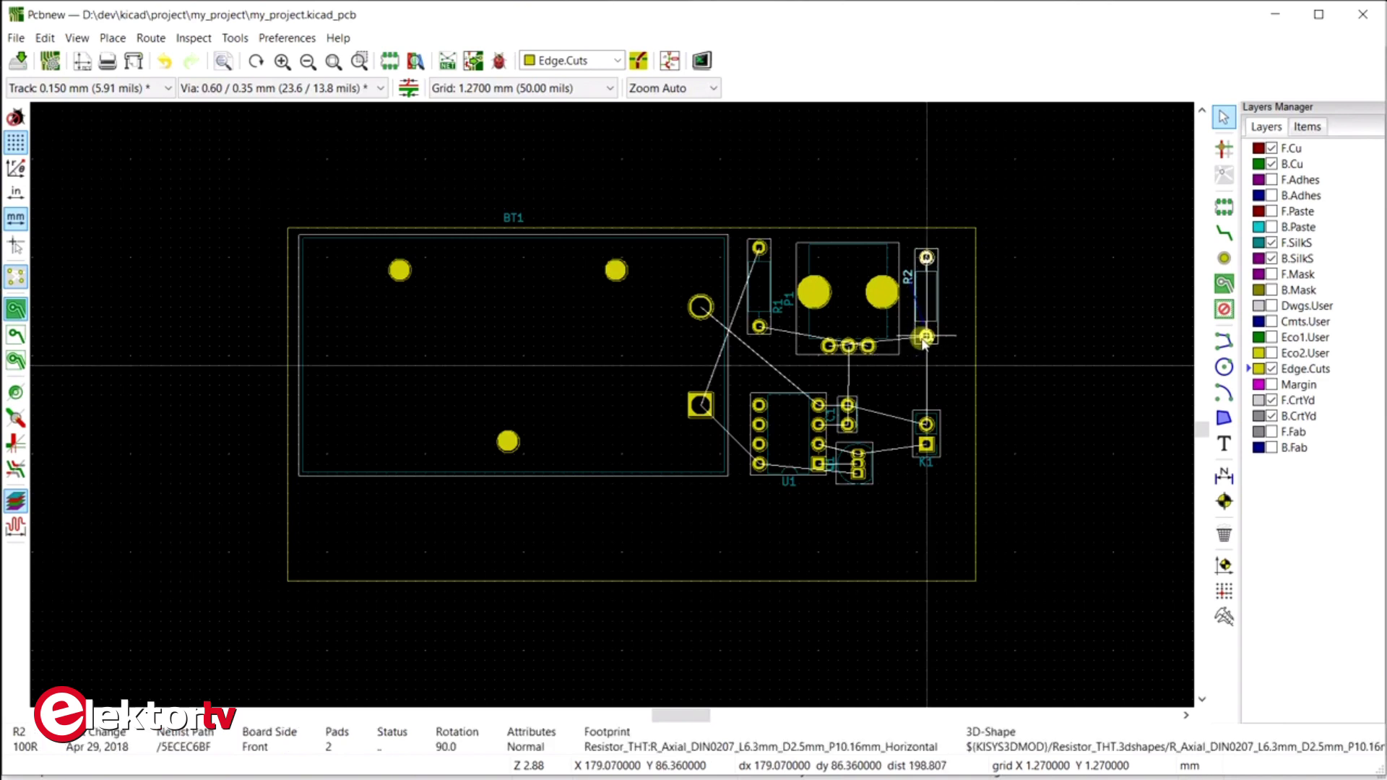
pyautogui.press('Escape')
pyautogui.moveTo(756, 293); pyautogui.dragTo(770, 263)
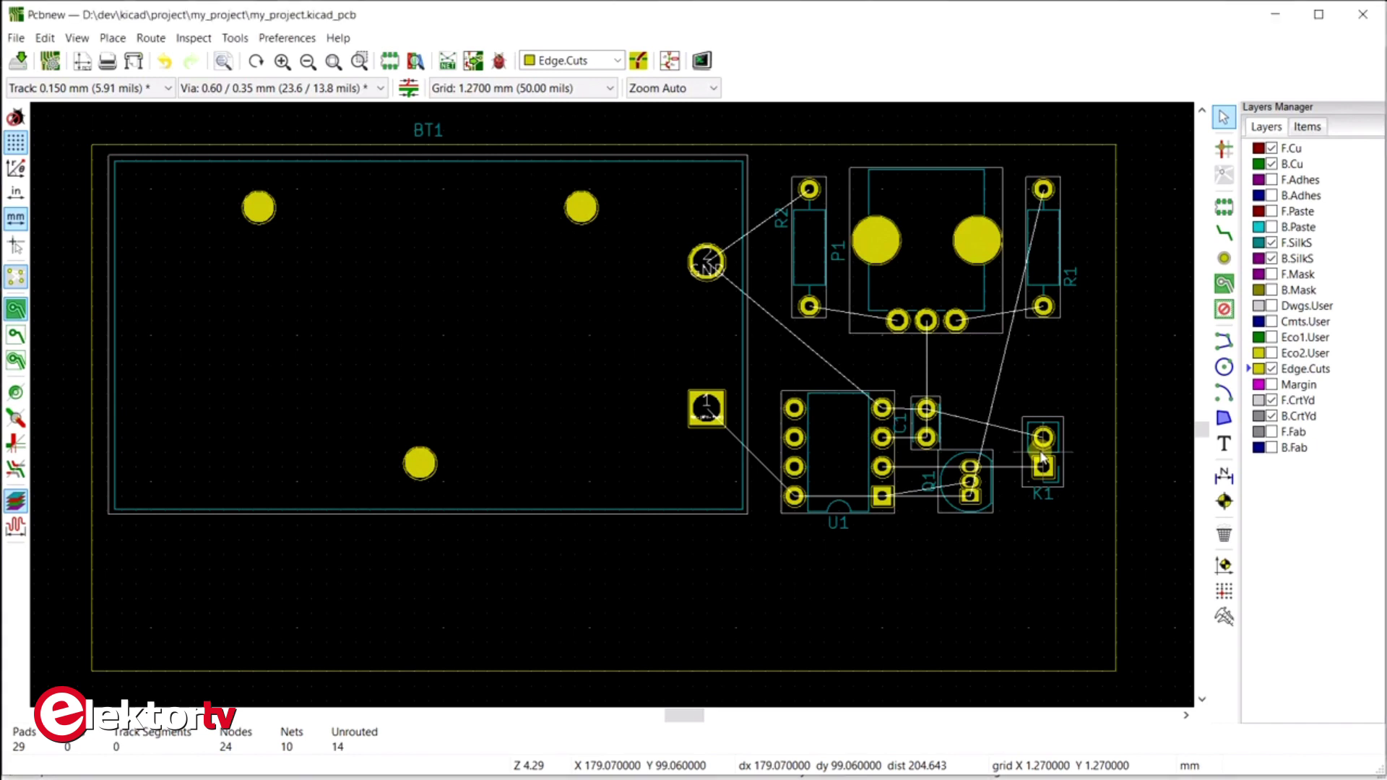
pyautogui.rightClick(1042, 455)
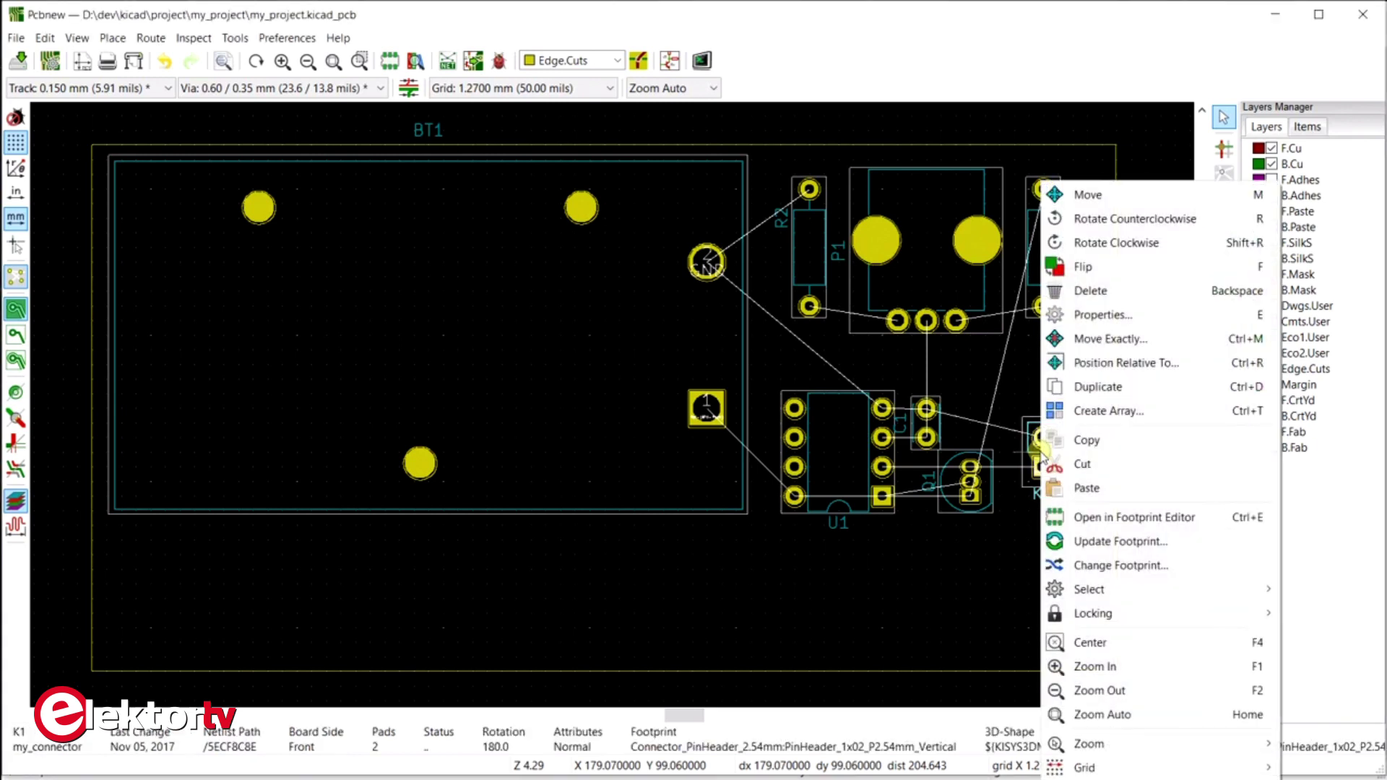
# Open K1's footprint in the Footprint Editor and name a new footprint library my_library
pyautogui.click(1085, 518)
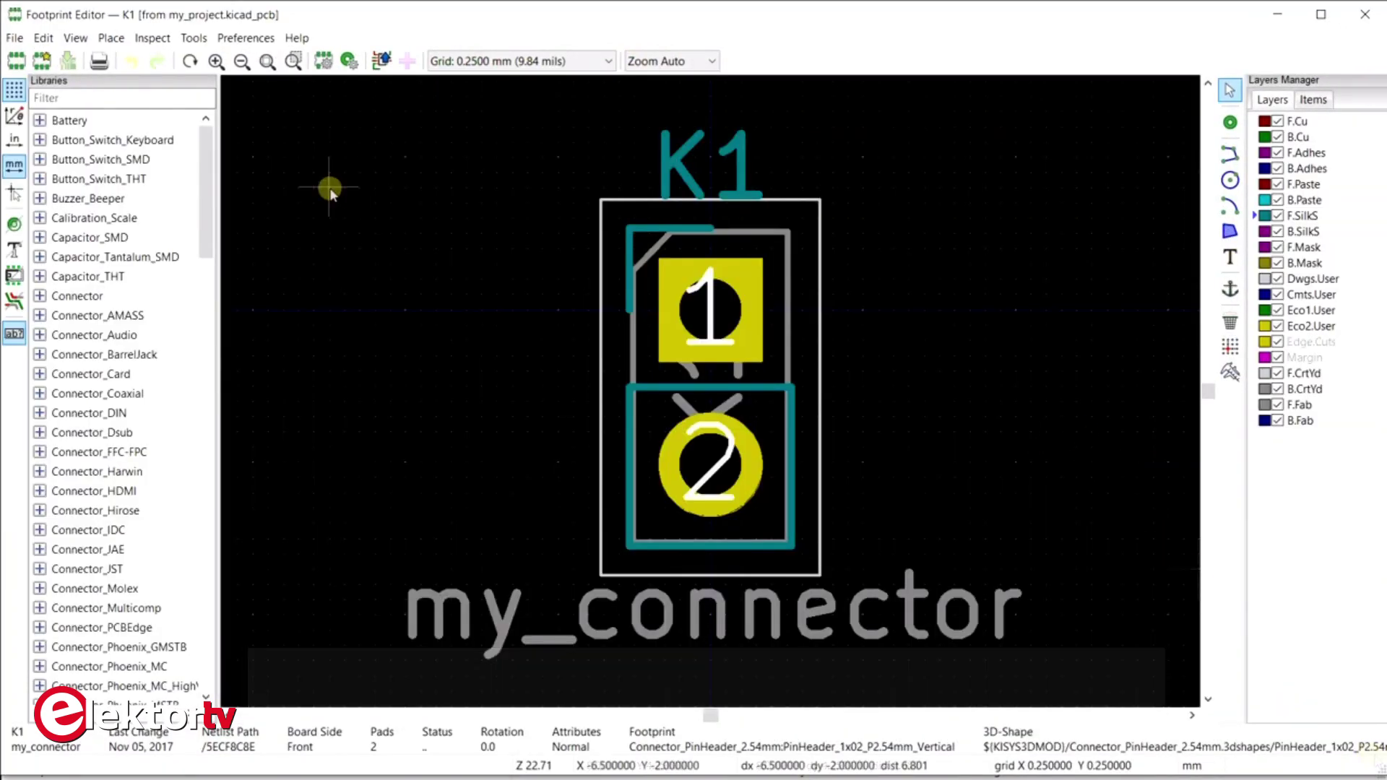
pyautogui.click(14, 37)
pyautogui.click(40, 62)
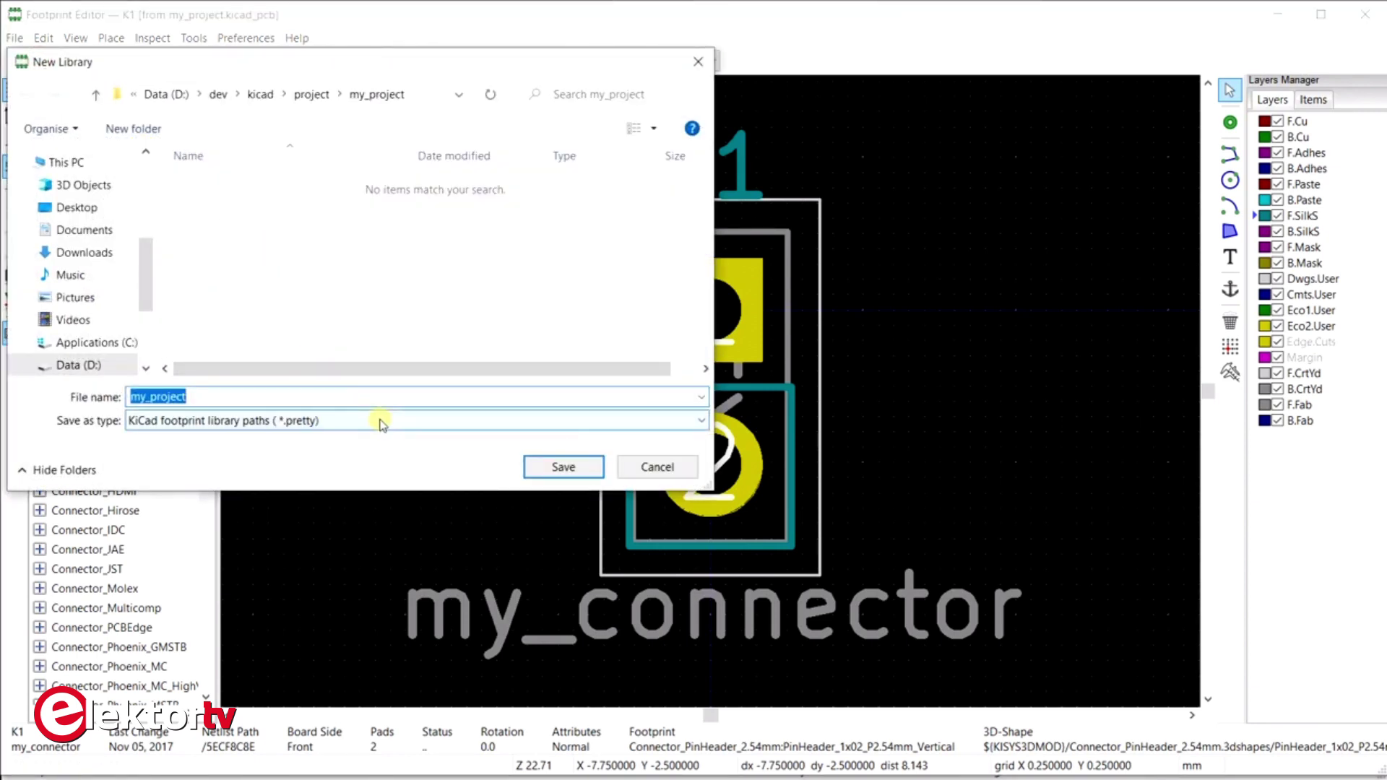
pyautogui.press('End')
pyautogui.write('lib')
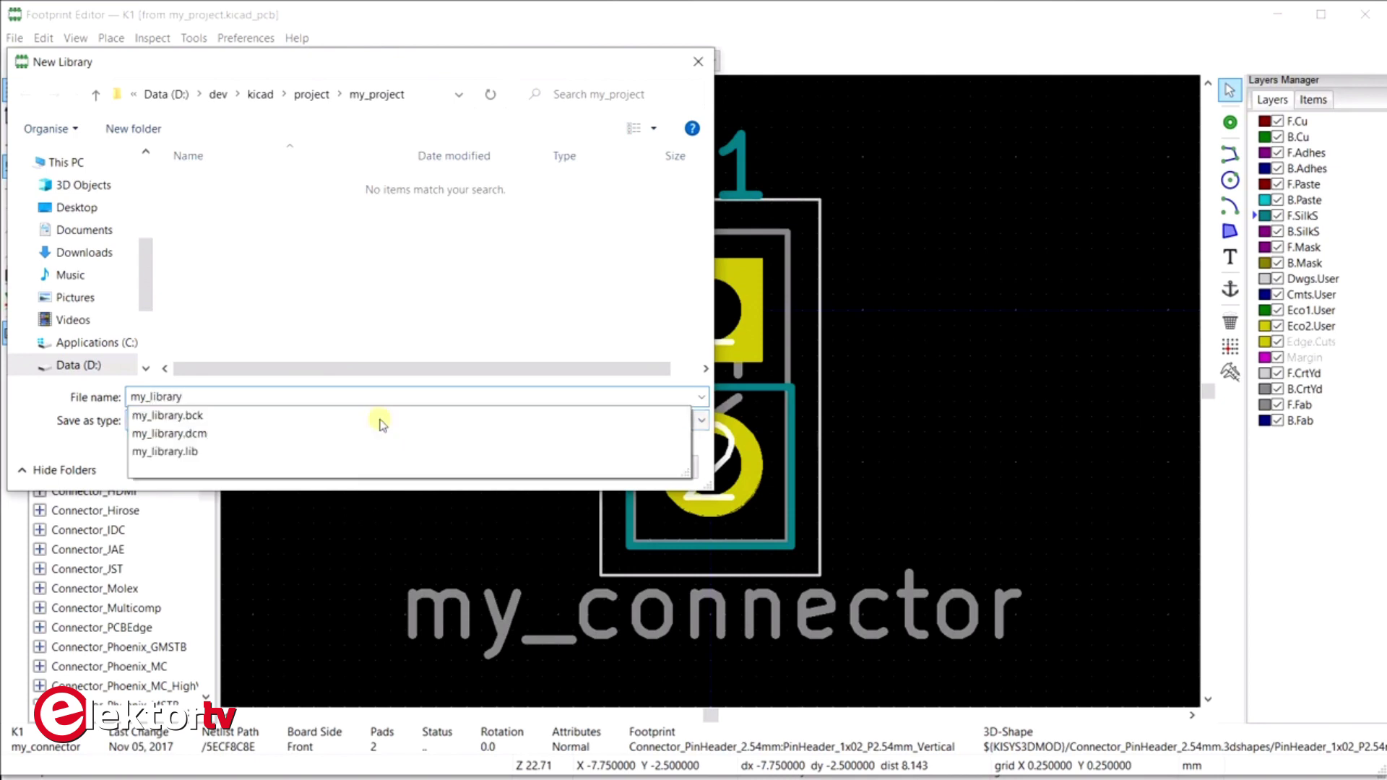
pyautogui.press('Return')
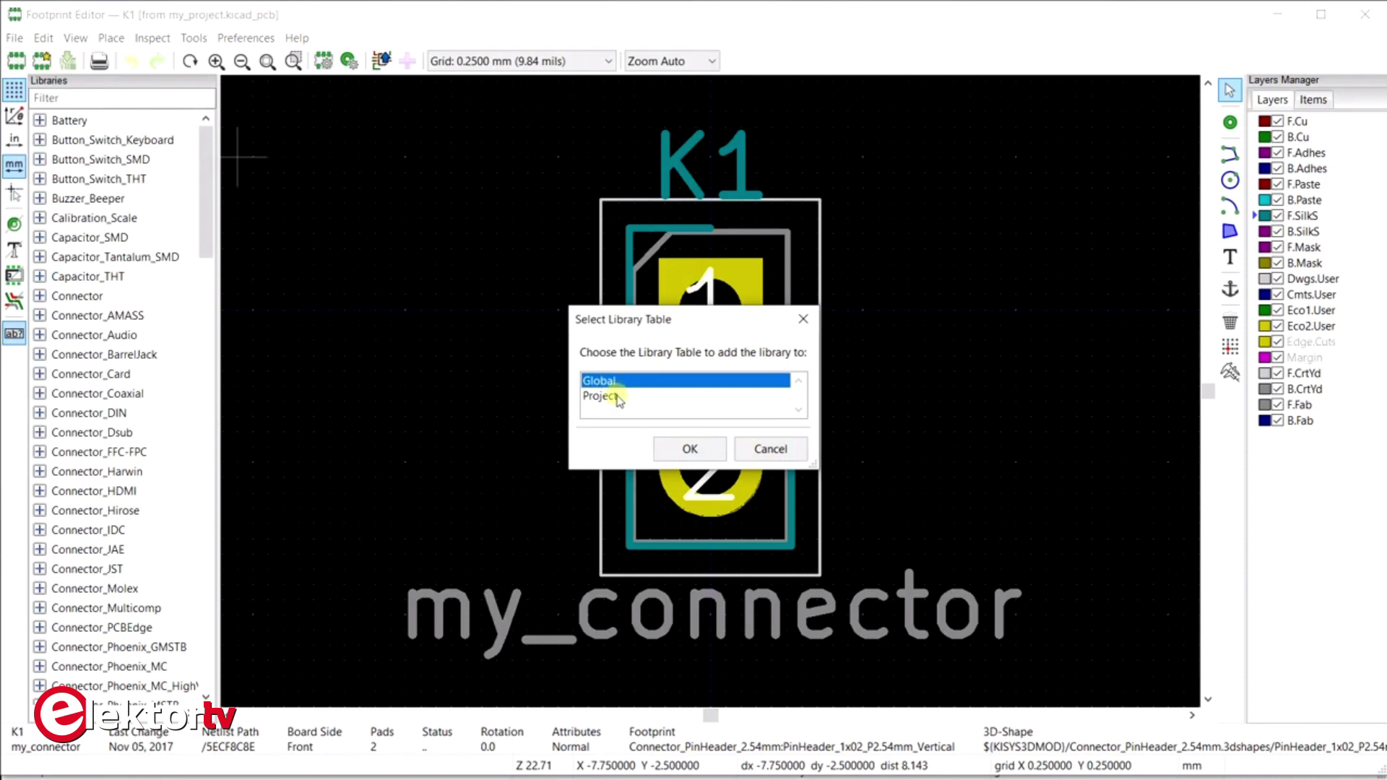
# Add my_library to the library table and change pad 2's shape from oval to circular
pyautogui.click(688, 449)
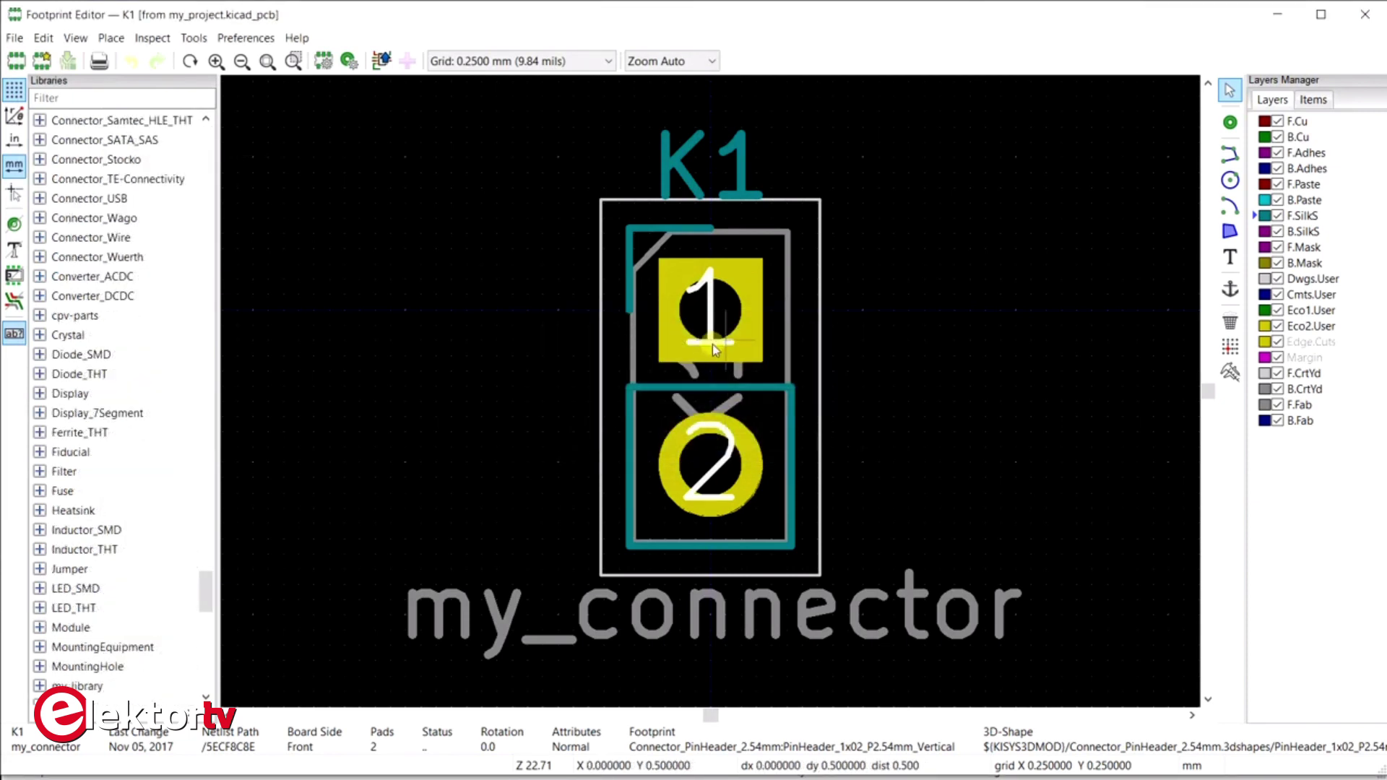
pyautogui.click(705, 463)
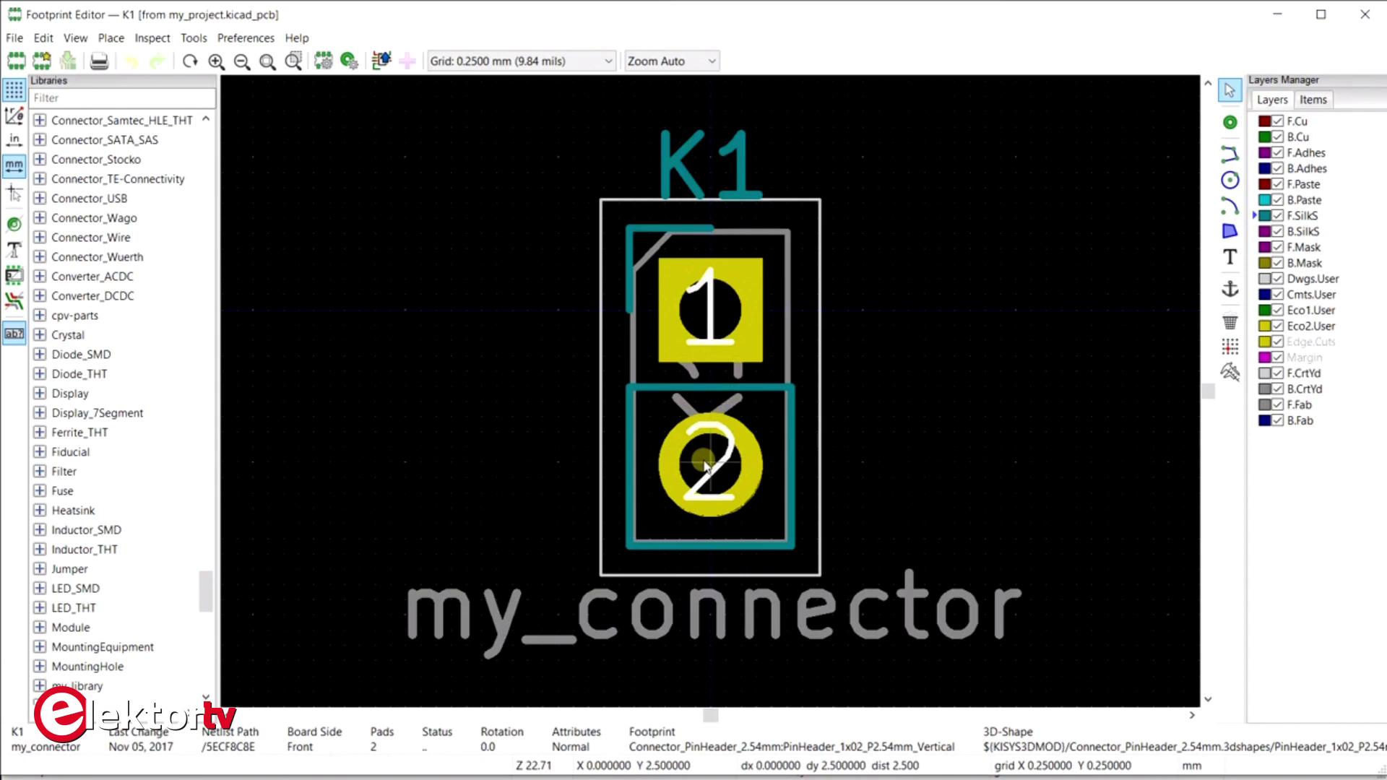
pyautogui.press('e')
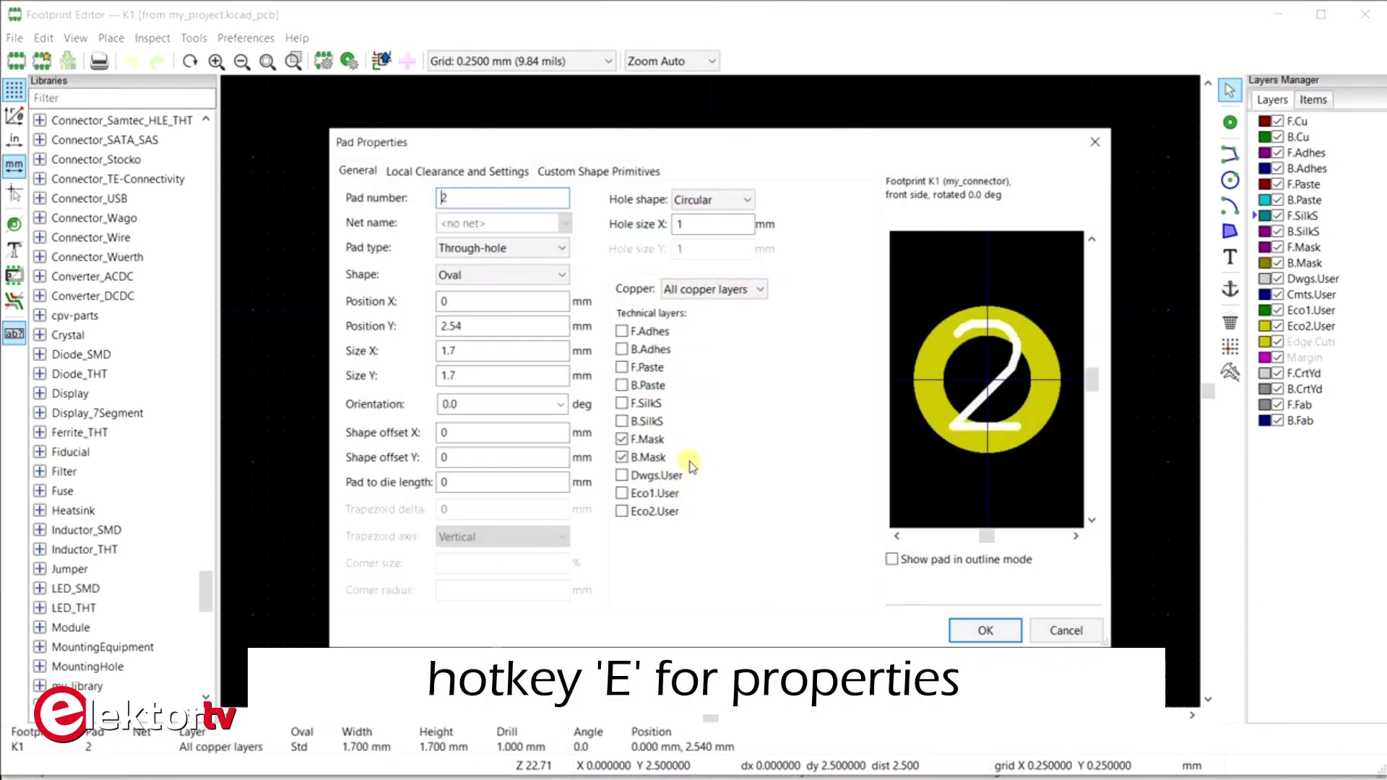
pyautogui.click(561, 278)
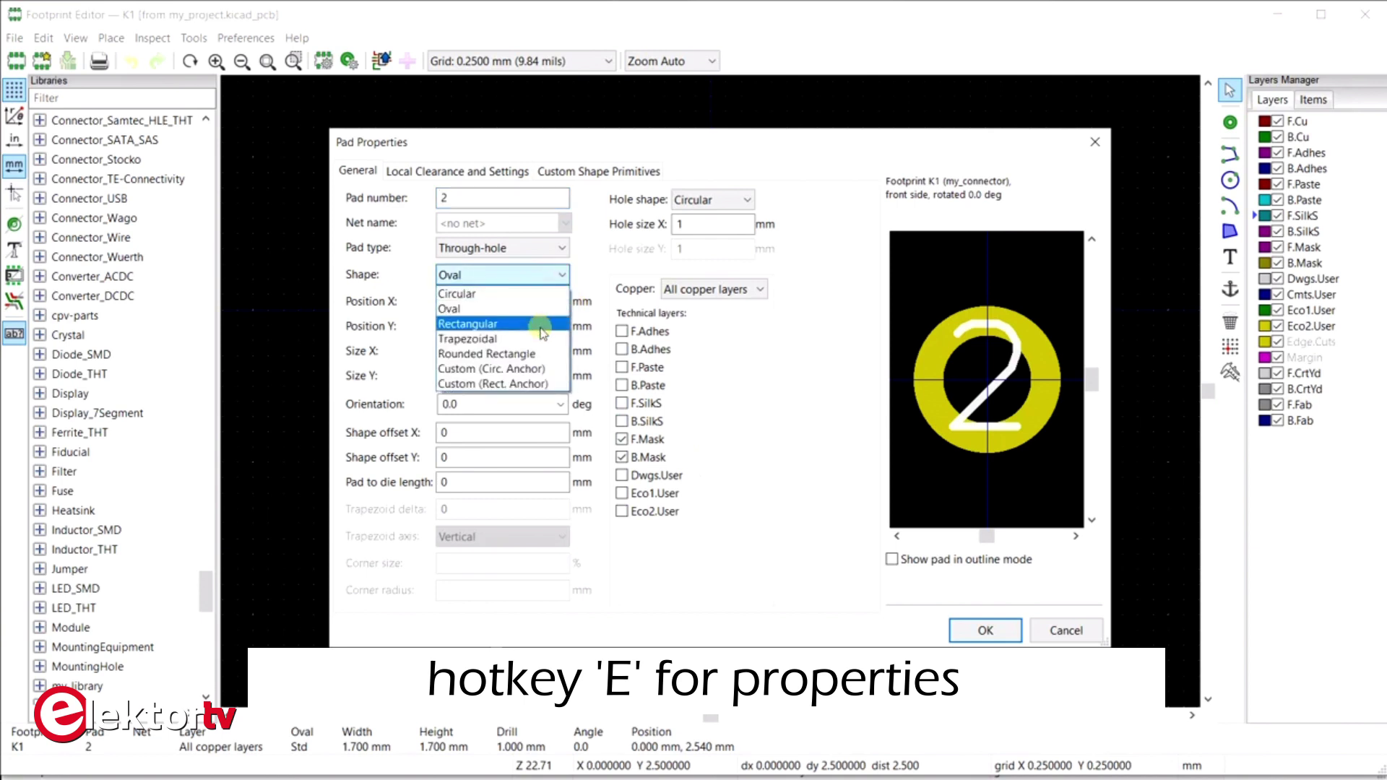
pyautogui.click(503, 294)
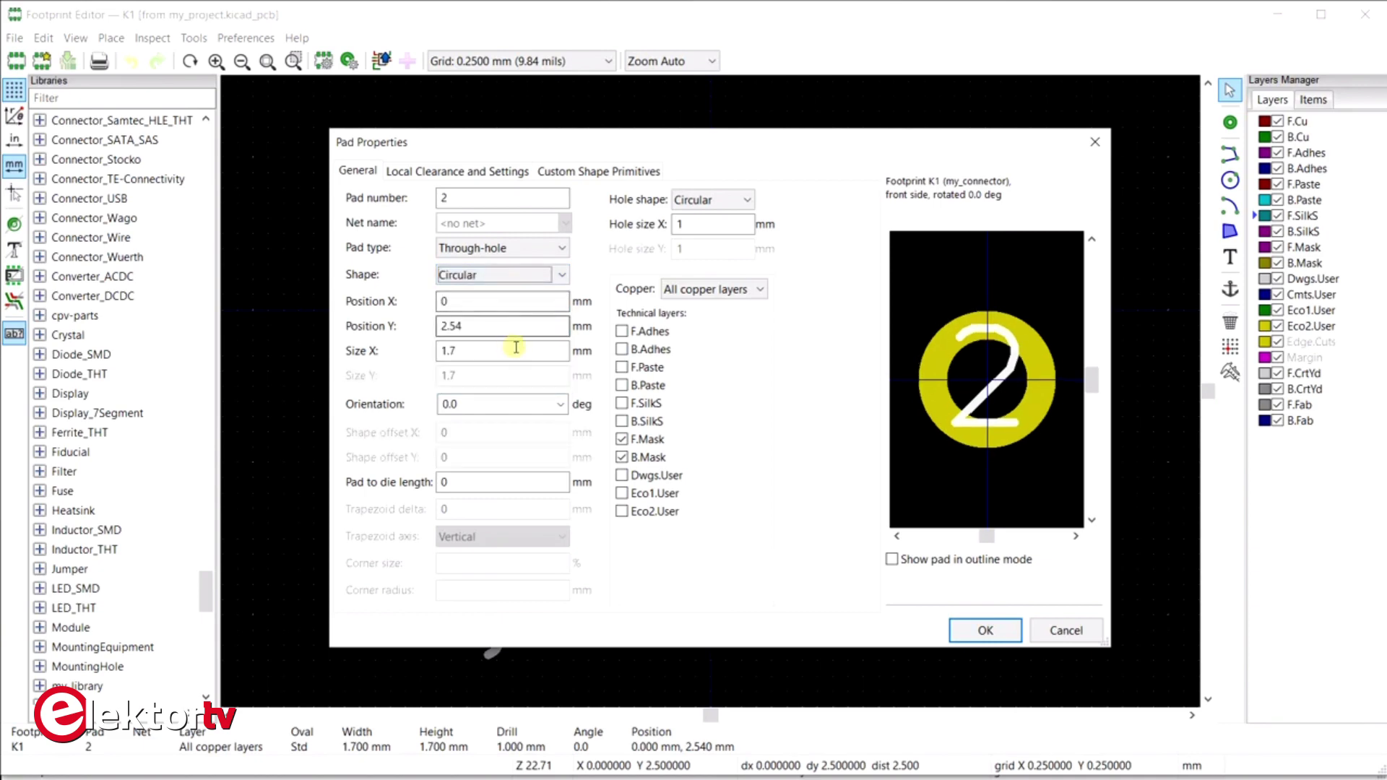
pyautogui.click(985, 630)
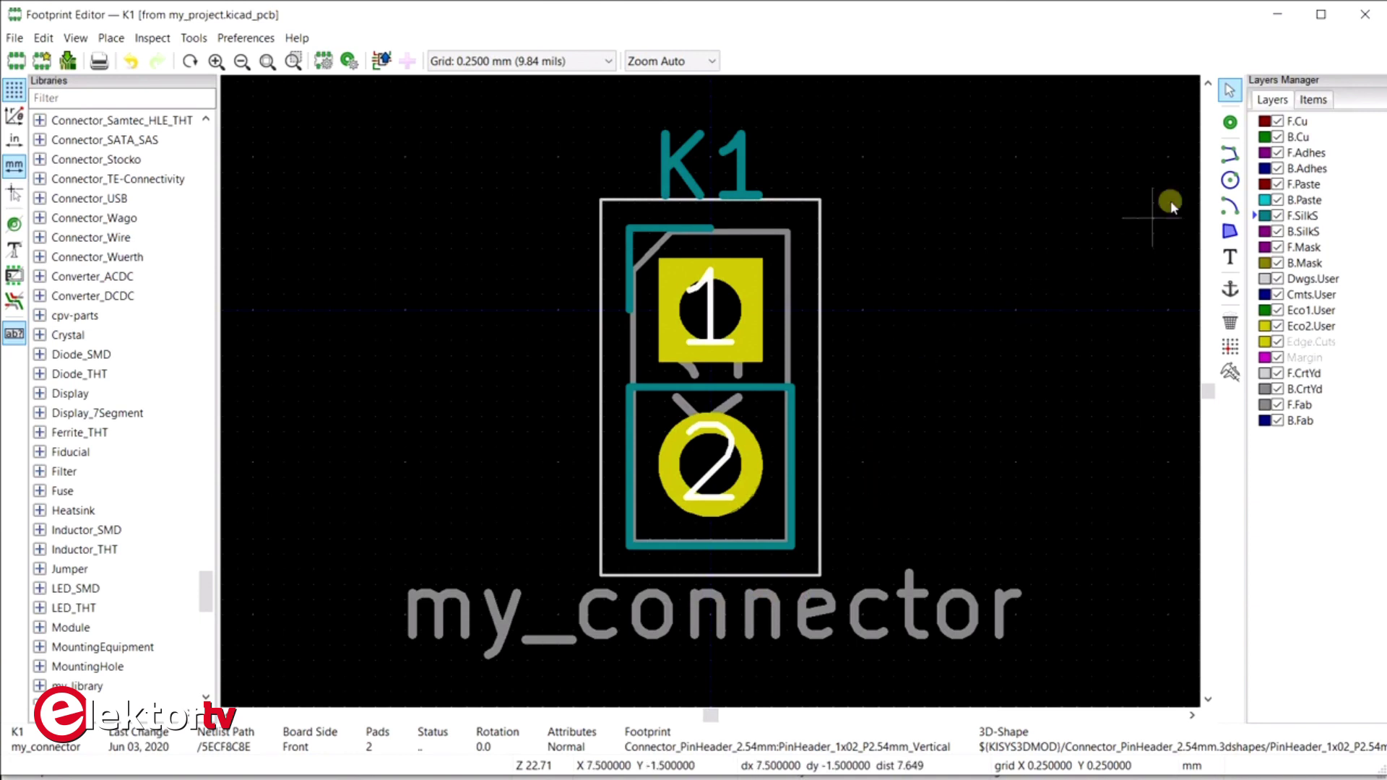
# Place two new pads to the left of K1's pins, one above and one below
pyautogui.click(1229, 123)
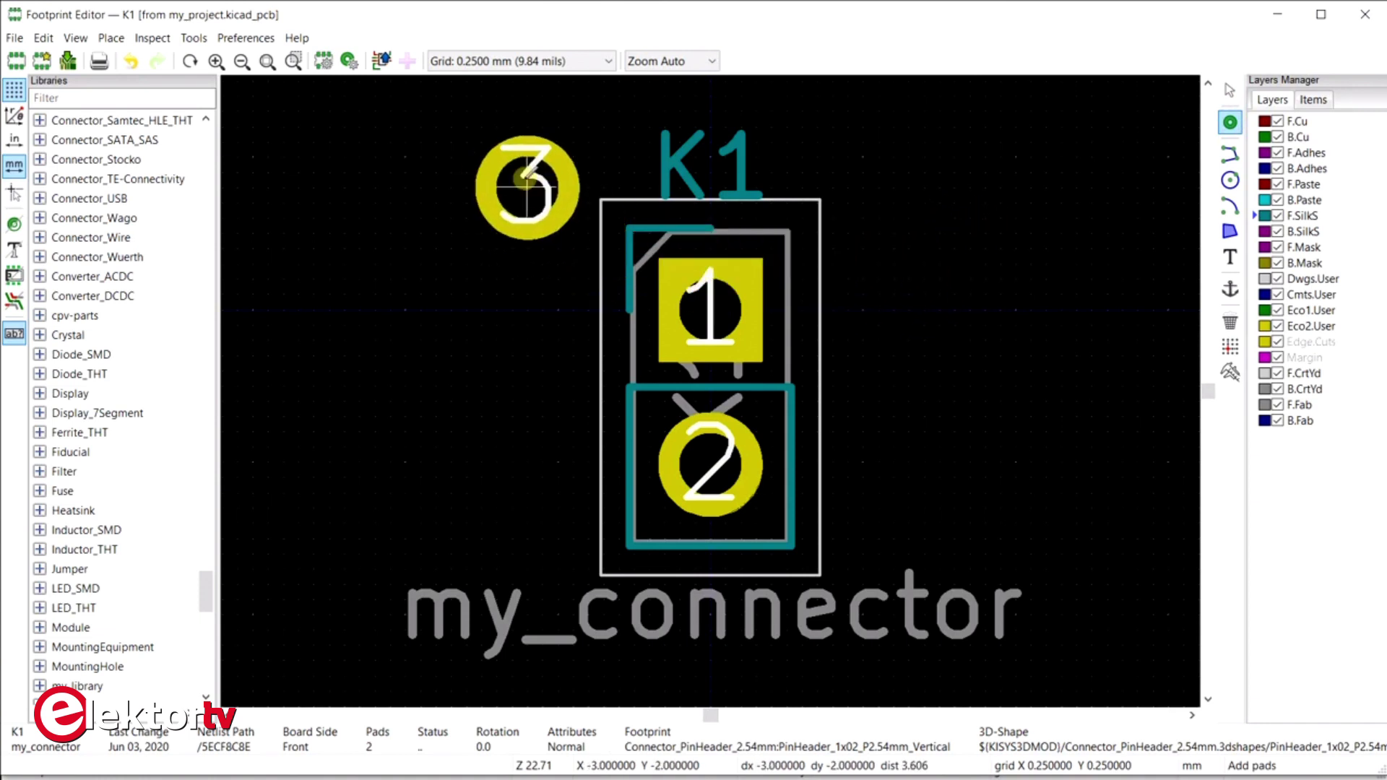
pyautogui.click(531, 173)
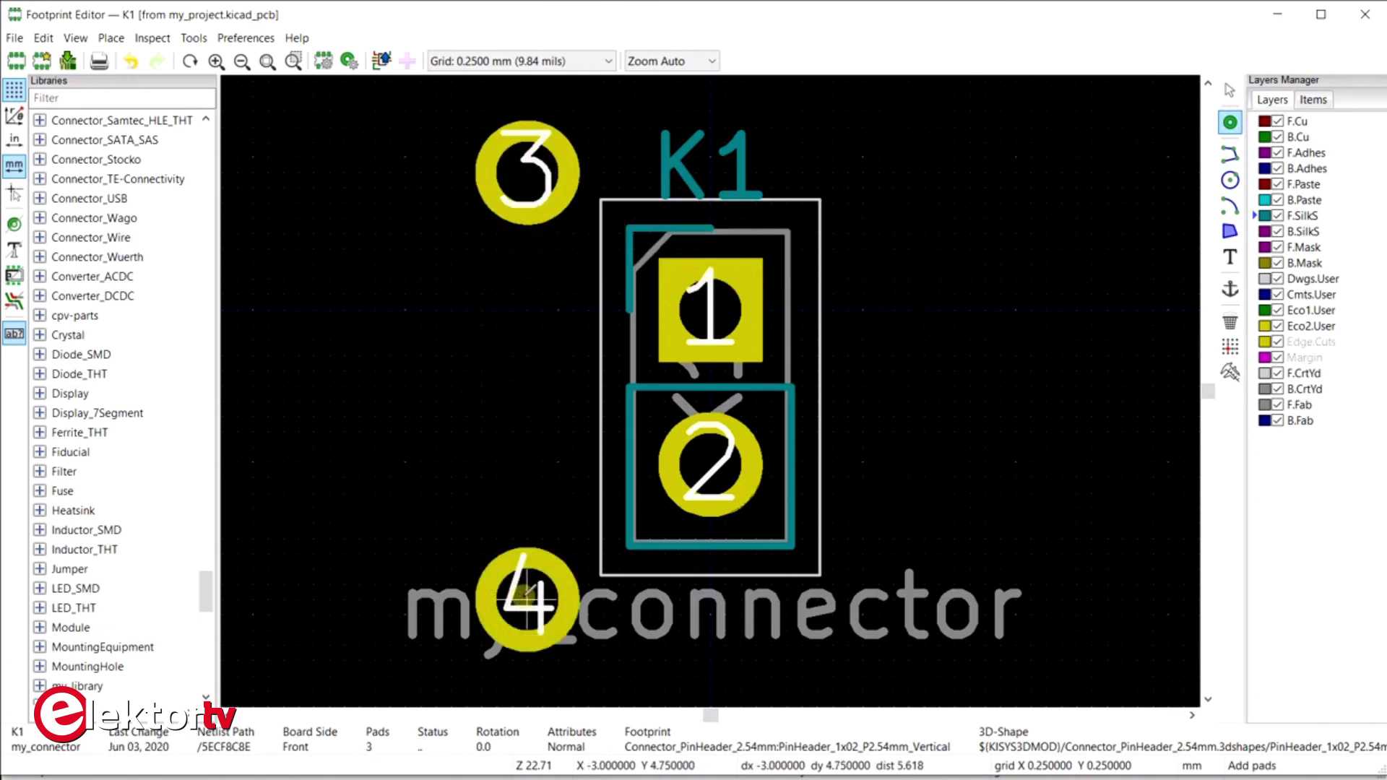
pyautogui.click(527, 599)
pyautogui.press('Escape')
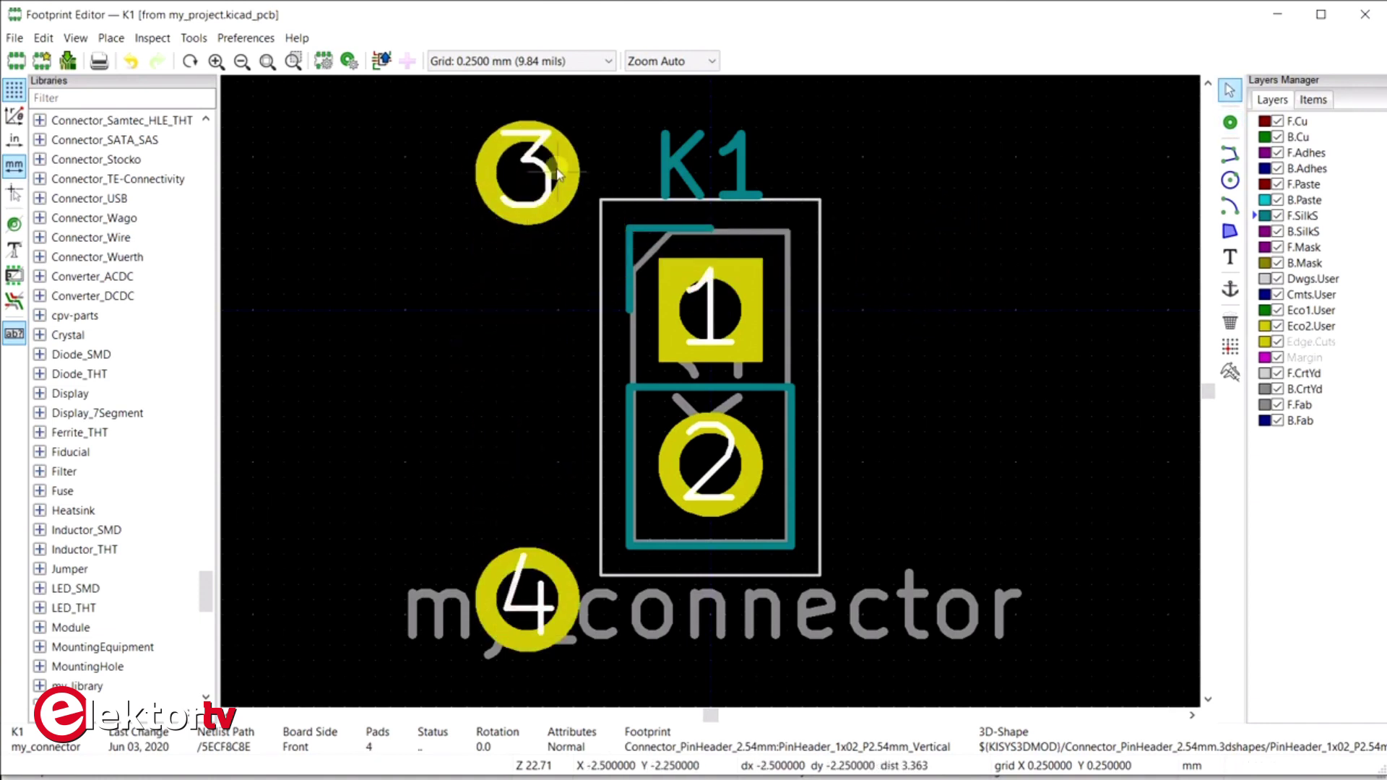
# Renumber the lower new pad from 4 to 3
pyautogui.click(521, 598)
pyautogui.click(563, 637)
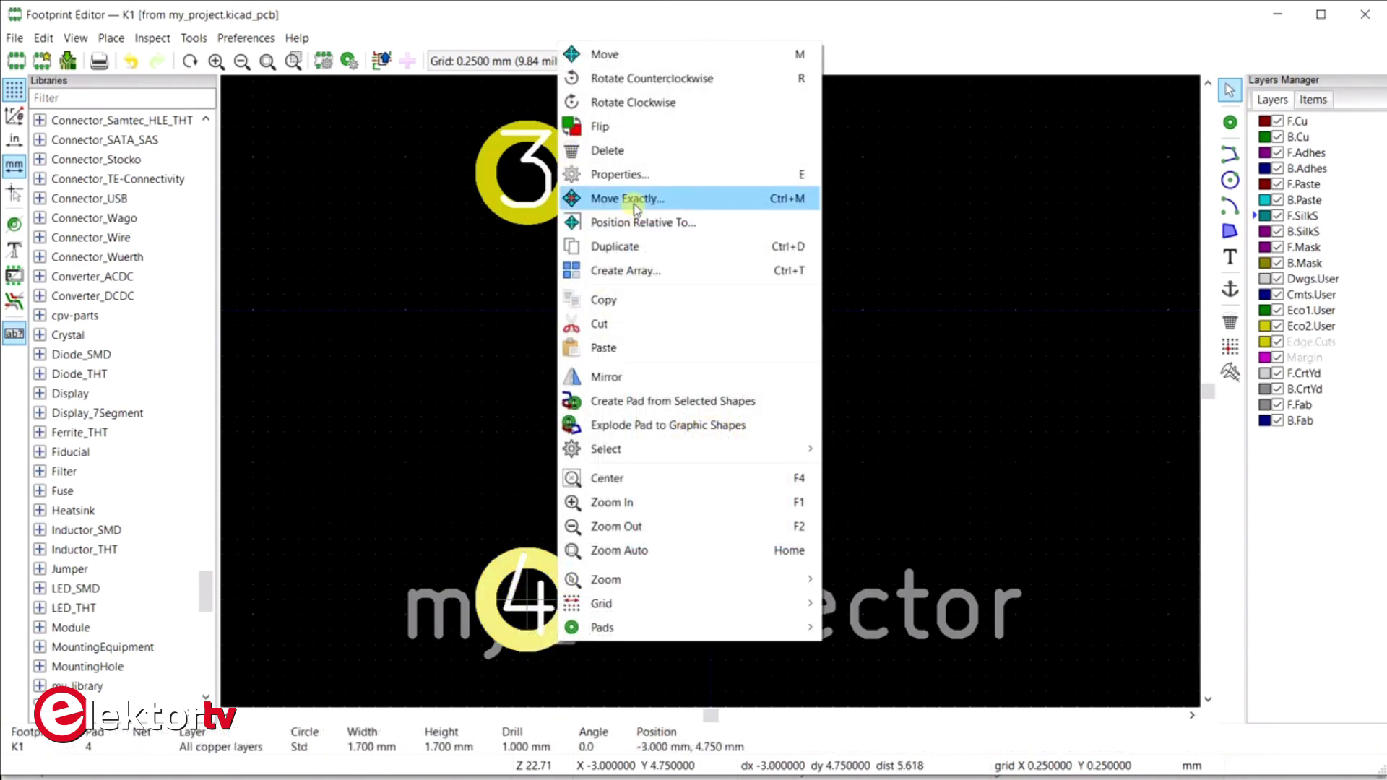
pyautogui.click(626, 175)
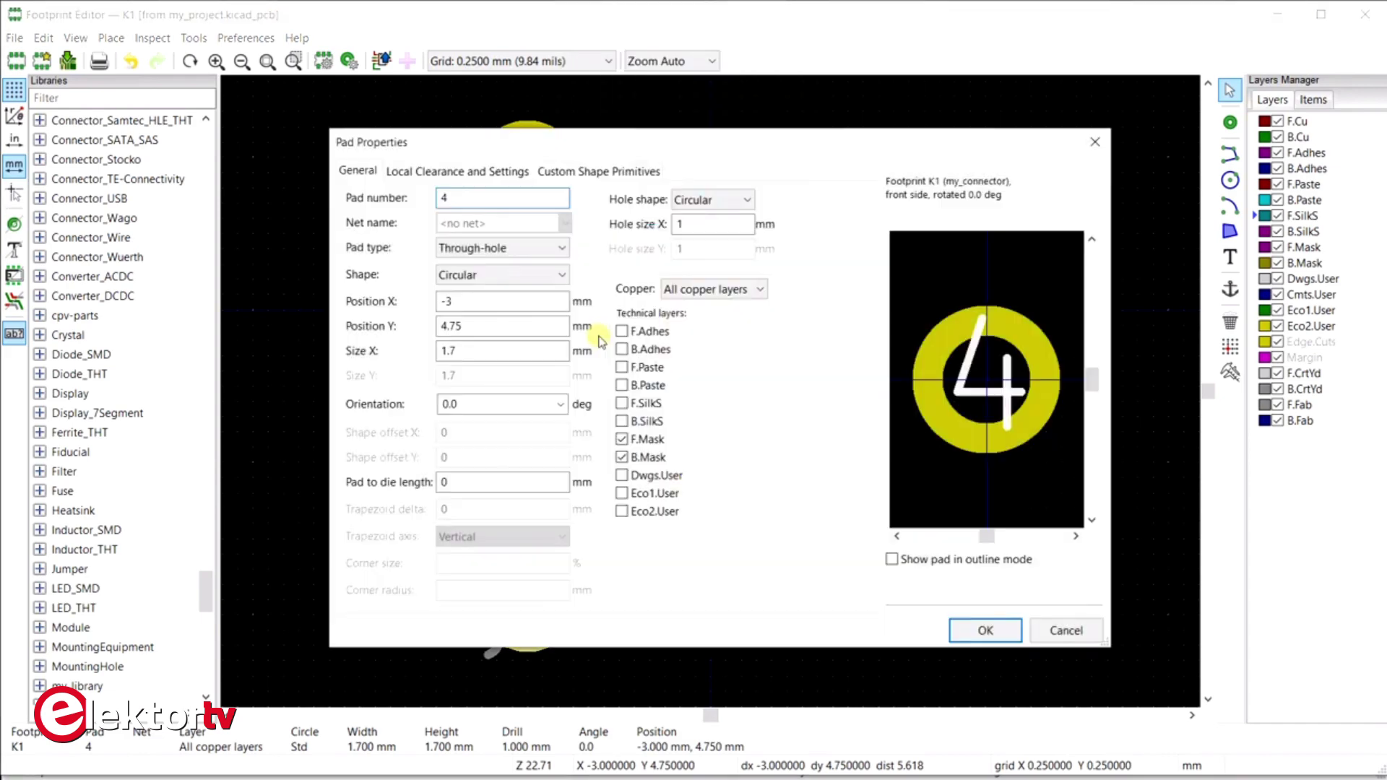
pyautogui.write('3')
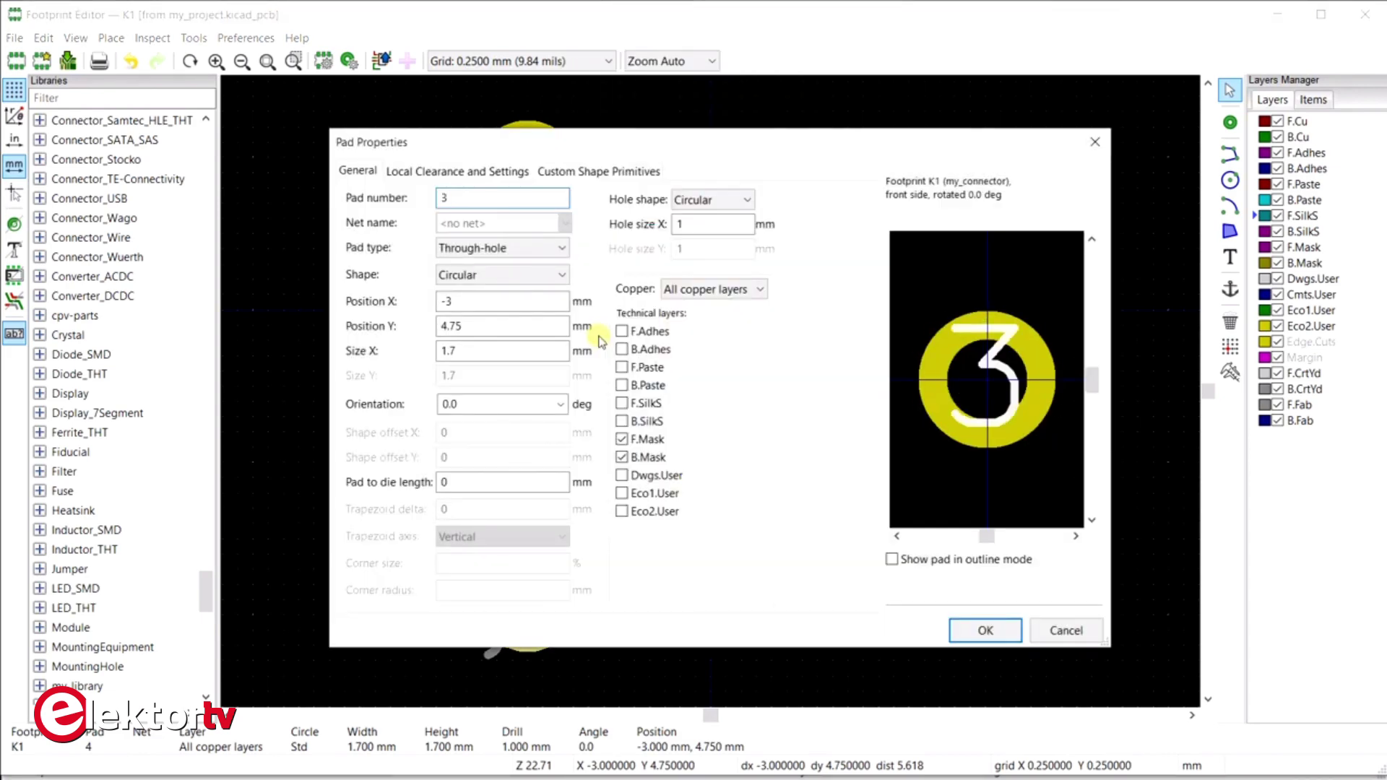
pyautogui.press('Return')
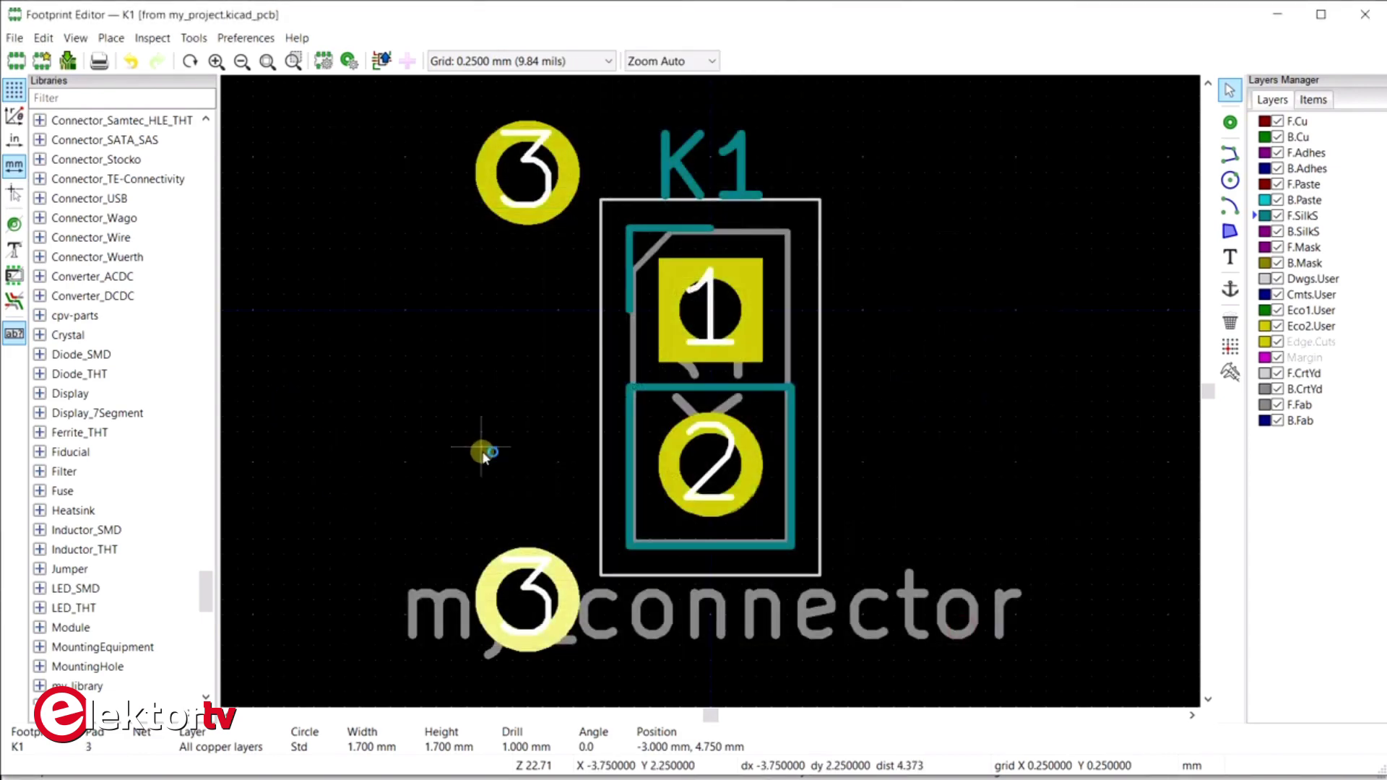
pyautogui.moveTo(672, 509); pyautogui.dragTo(669, 434, button='middle')
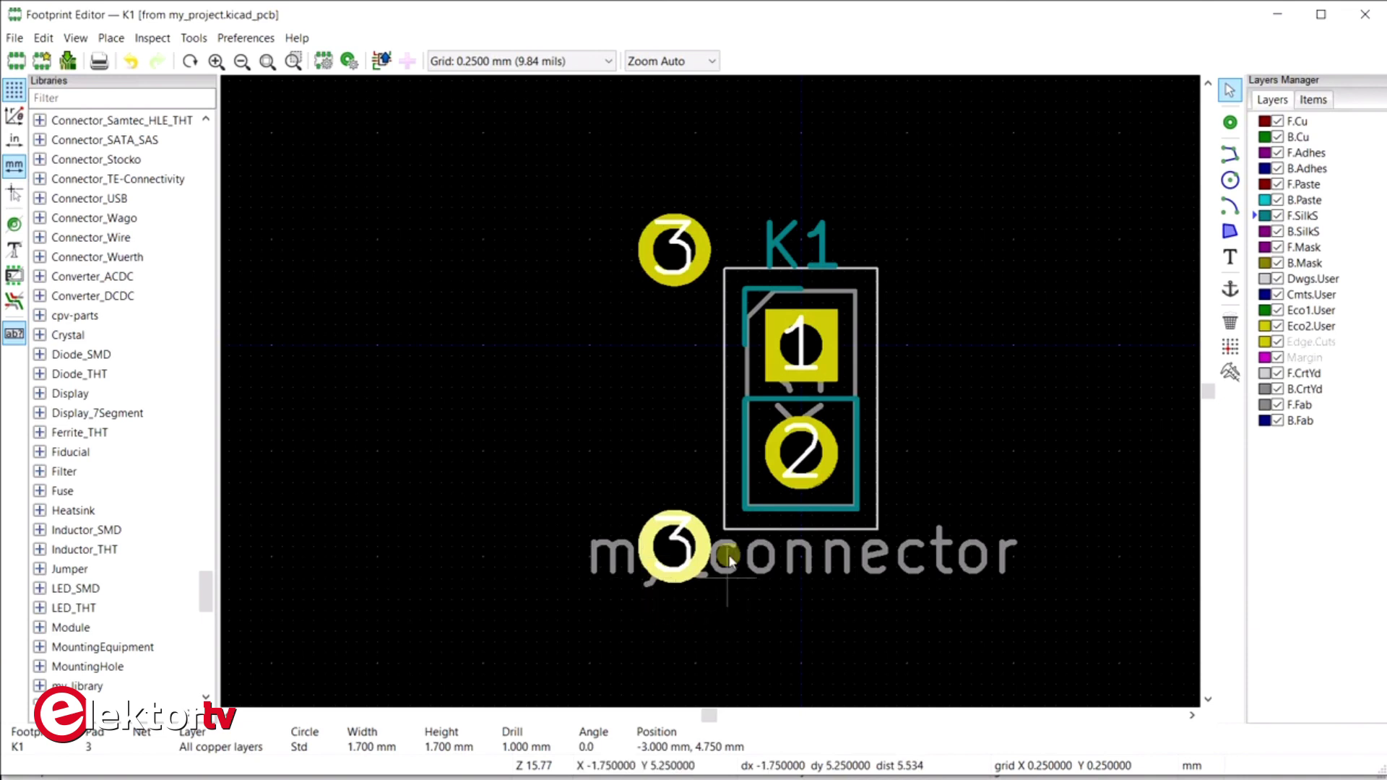
# Drag the F.CrtYd sides outward and add a duplicated top edge around both pad 3s
pyautogui.click(726, 271)
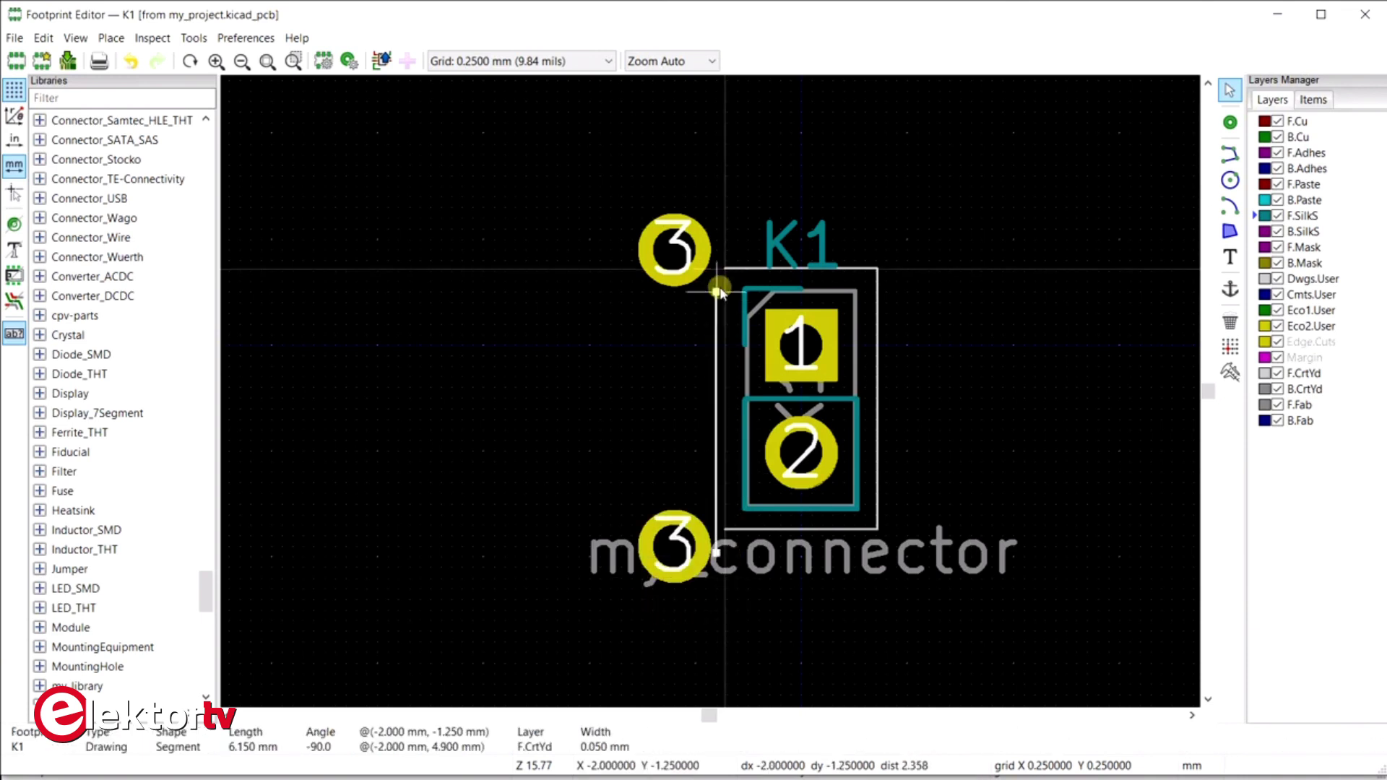
pyautogui.moveTo(724, 281); pyautogui.dragTo(611, 282)
pyautogui.moveTo(876, 272); pyautogui.dragTo(877, 186)
pyautogui.moveTo(724, 528); pyautogui.dragTo(619, 611)
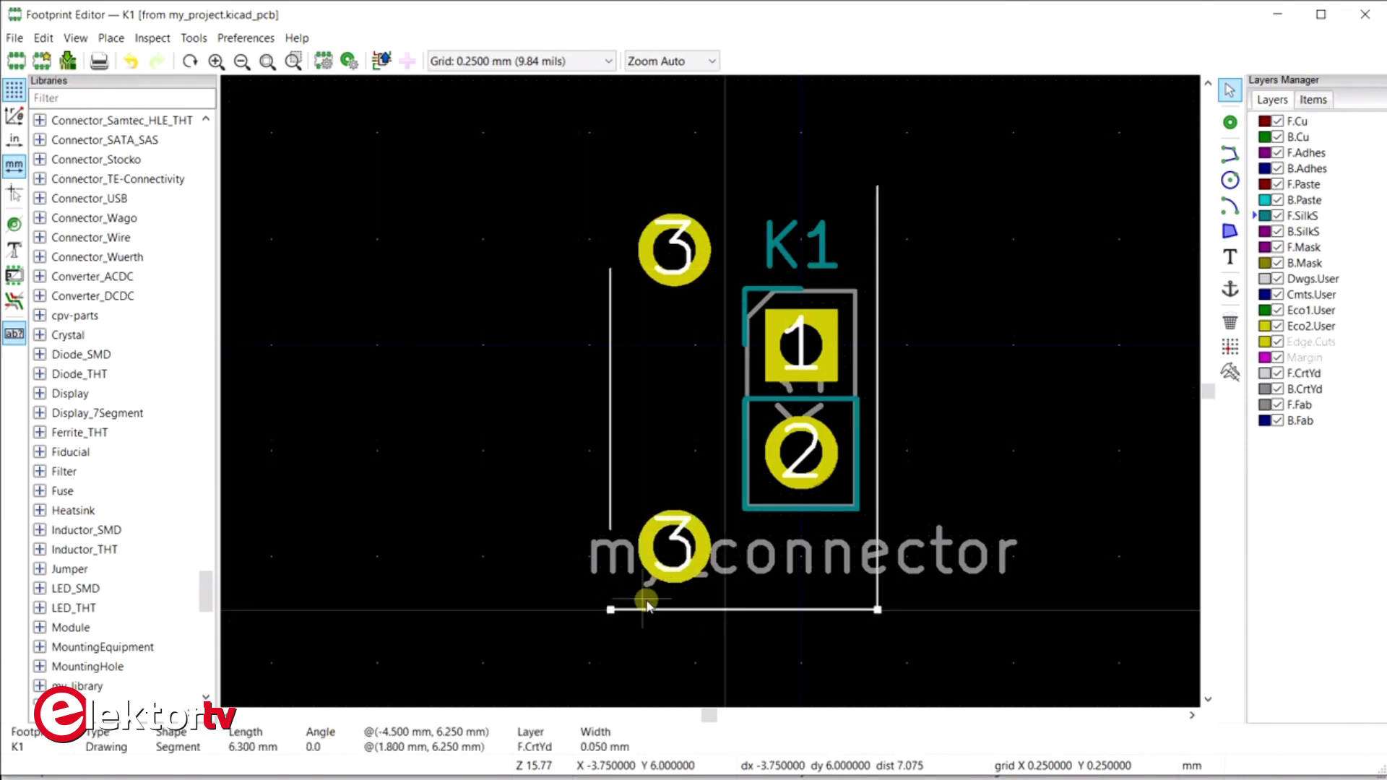
pyautogui.hotkey('ctrl', 'd')
pyautogui.click(610, 187)
pyautogui.moveTo(610, 529); pyautogui.dragTo(611, 611)
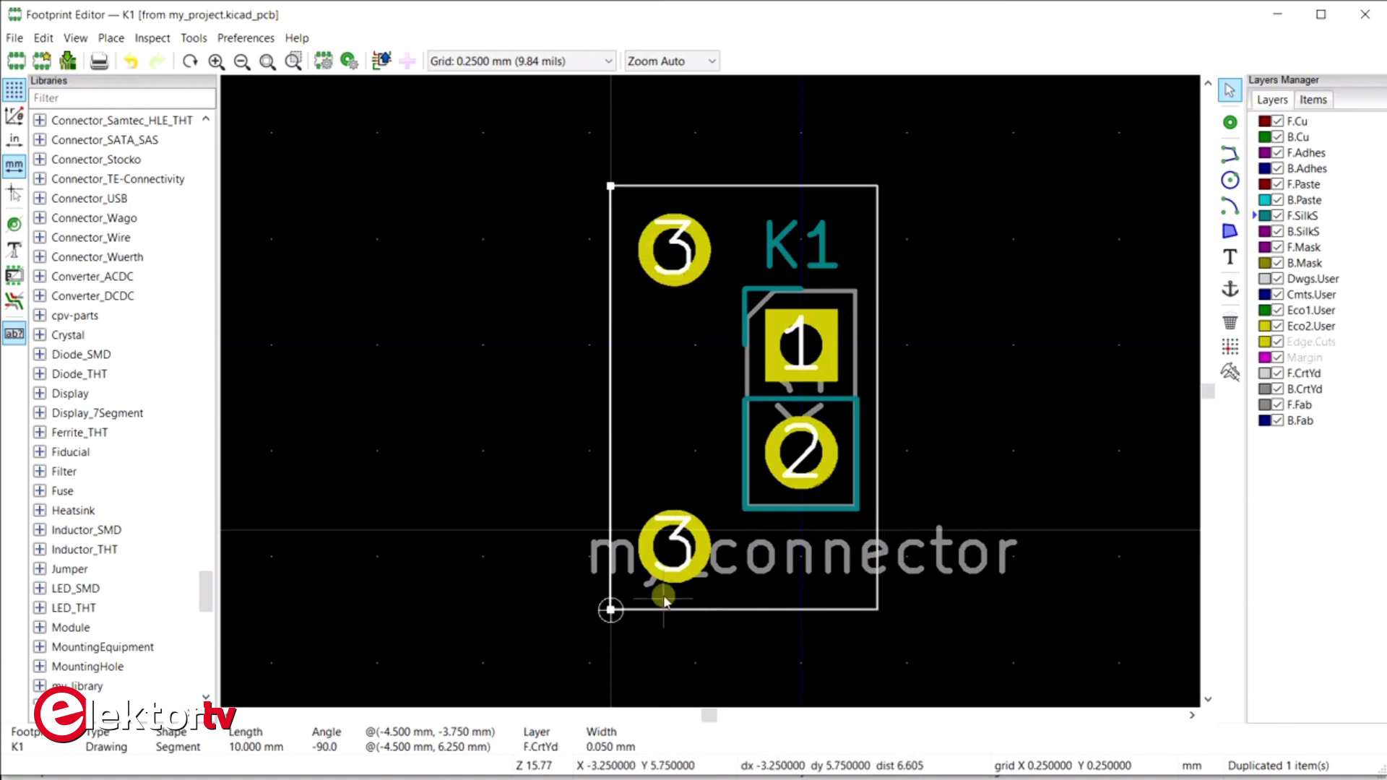
pyautogui.press('Escape')
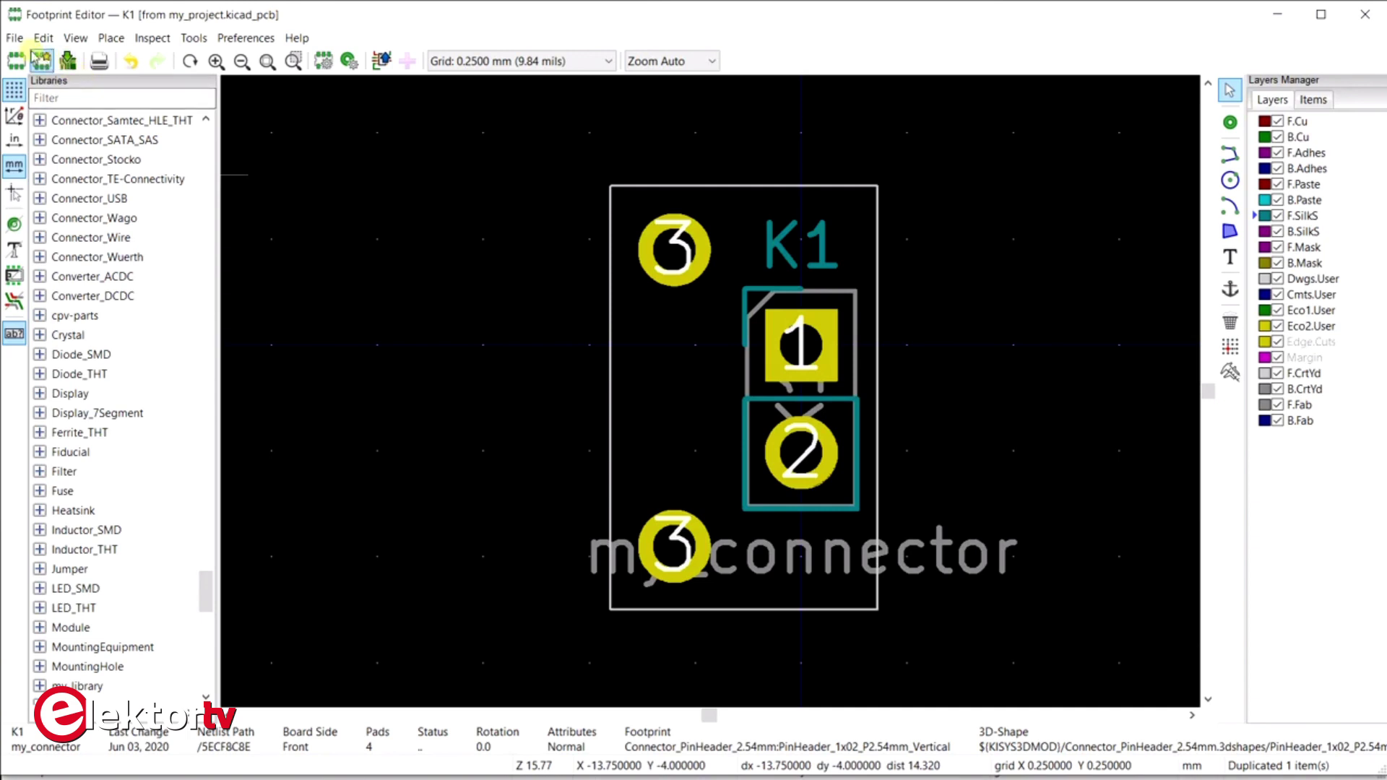
pyautogui.click(14, 37)
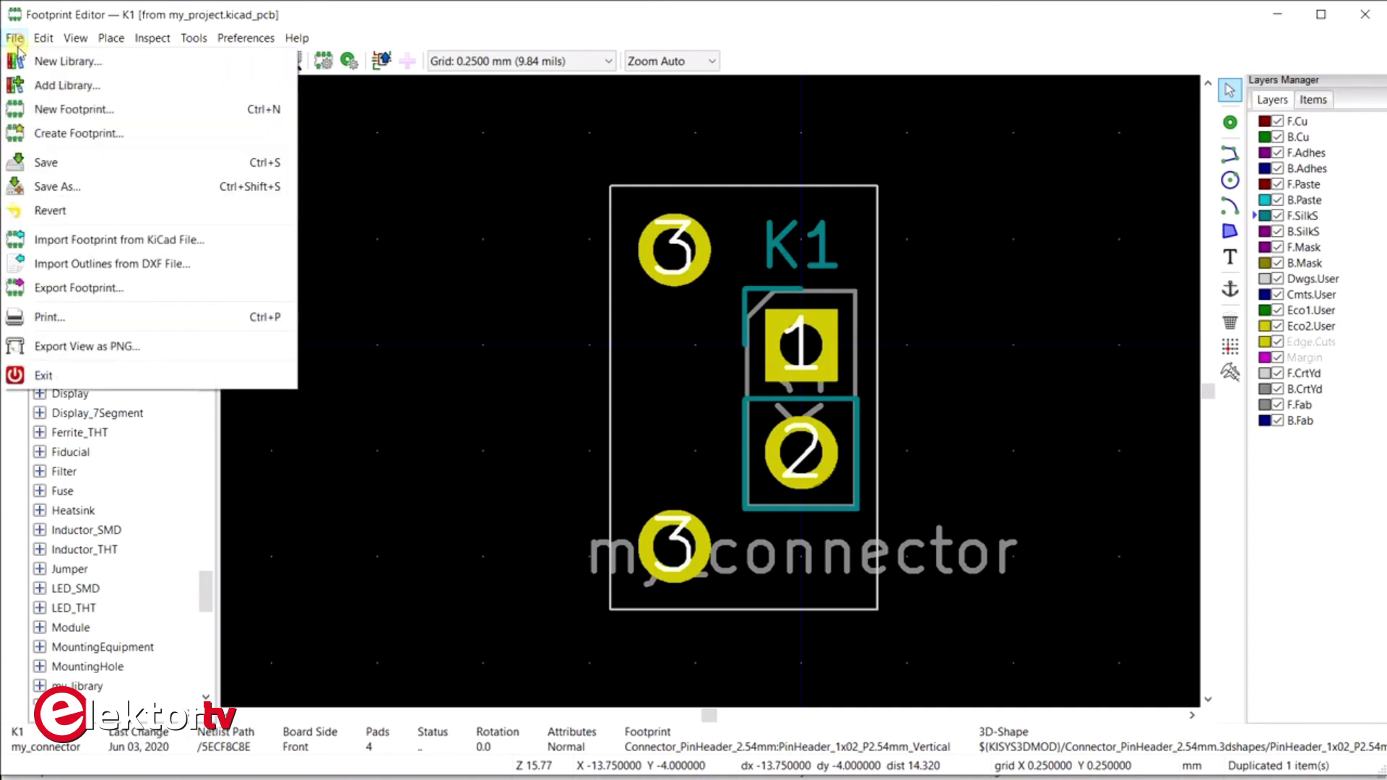
pyautogui.click(73, 163)
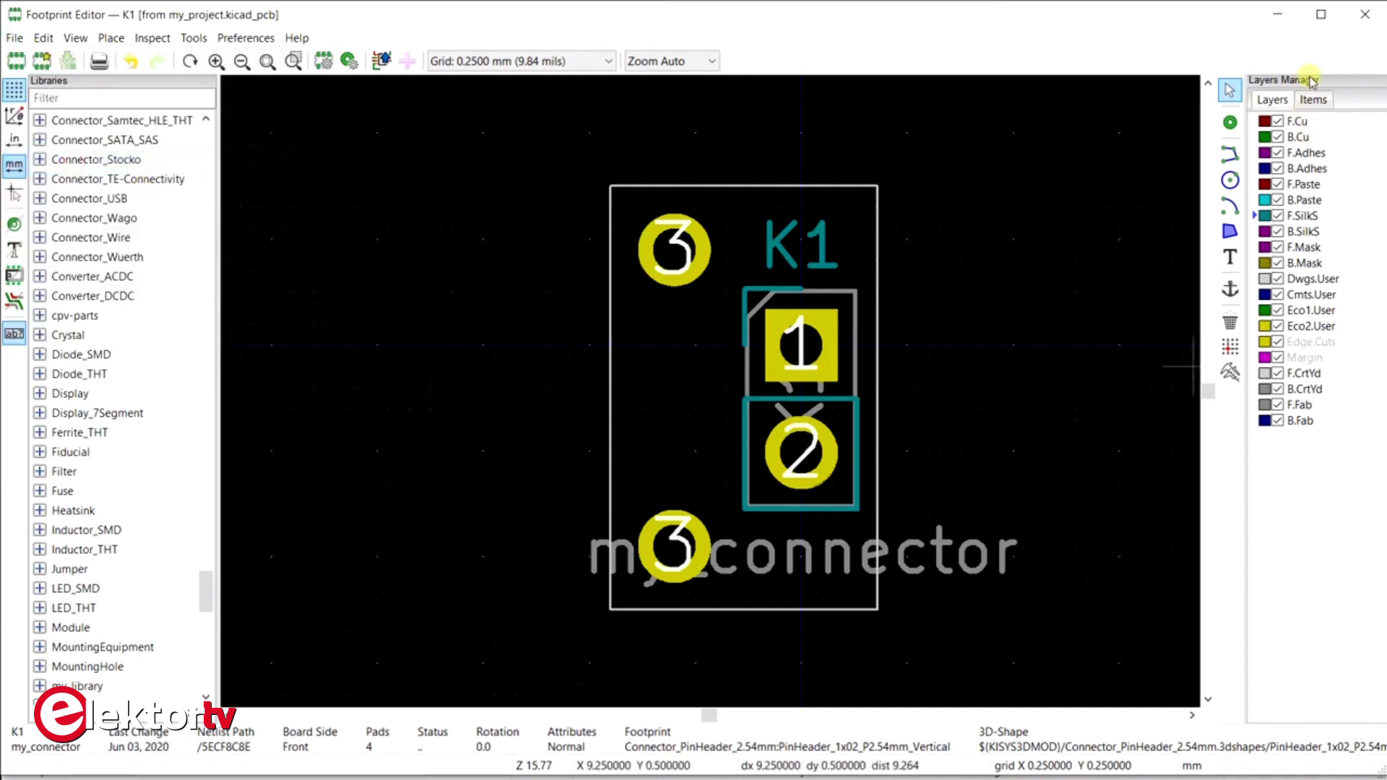
pyautogui.click(1362, 16)
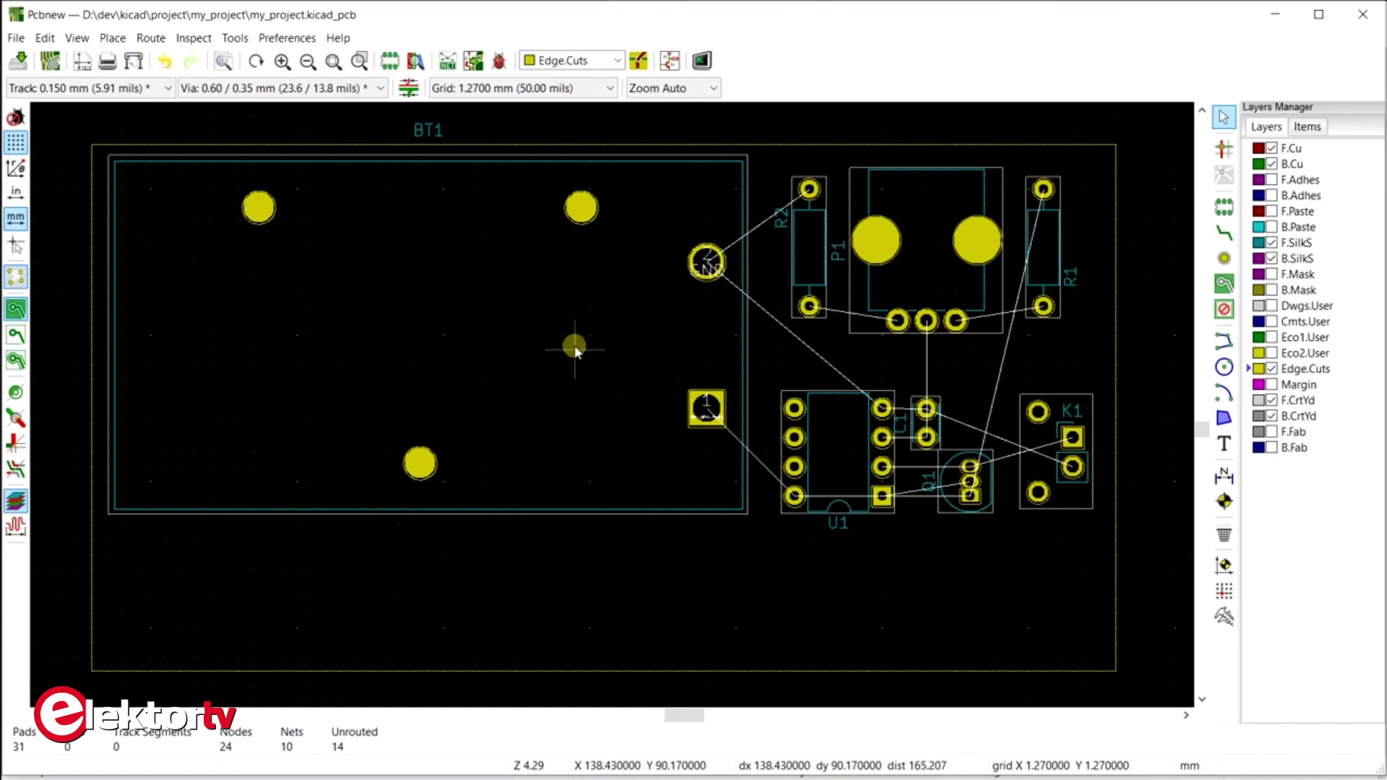
pyautogui.scroll(-1, 556, 350)
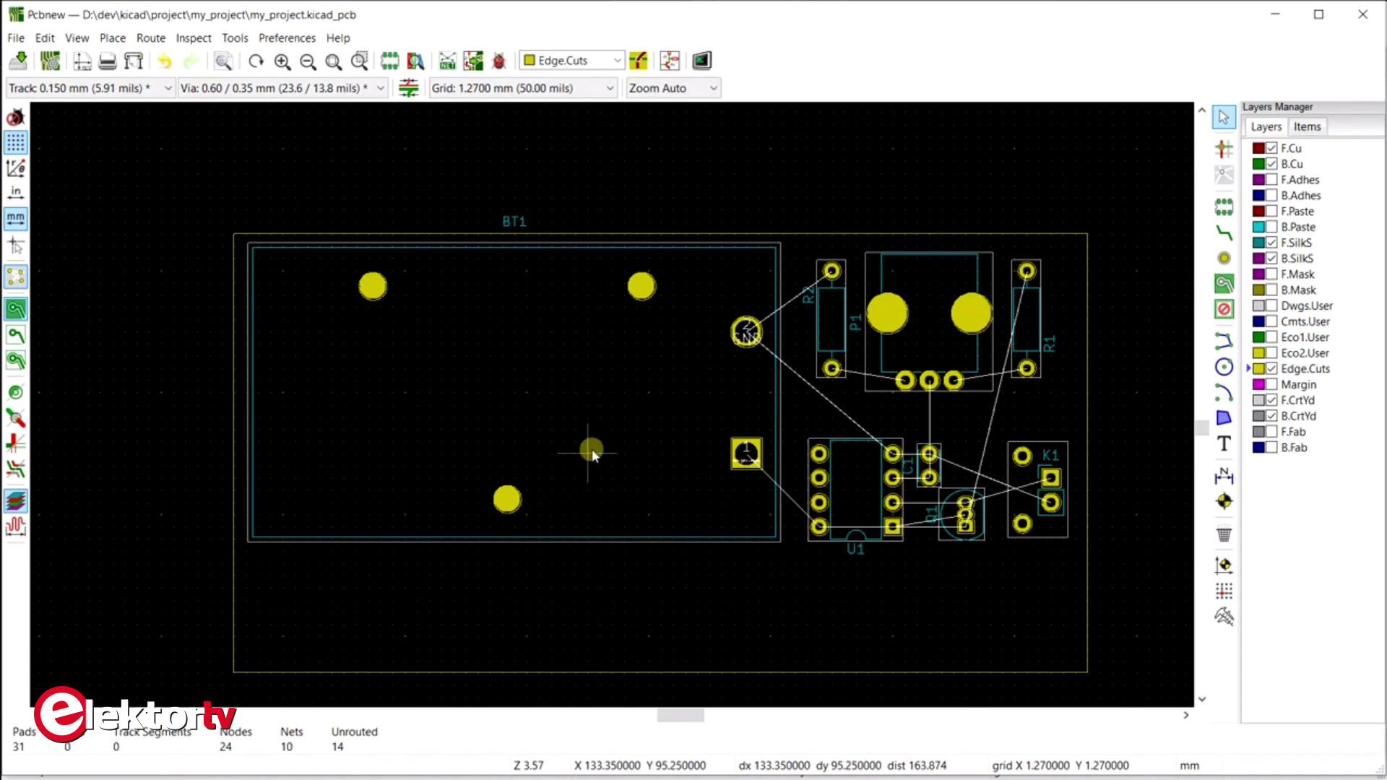
pyautogui.moveTo(589, 460); pyautogui.dragTo(587, 396, button='middle')
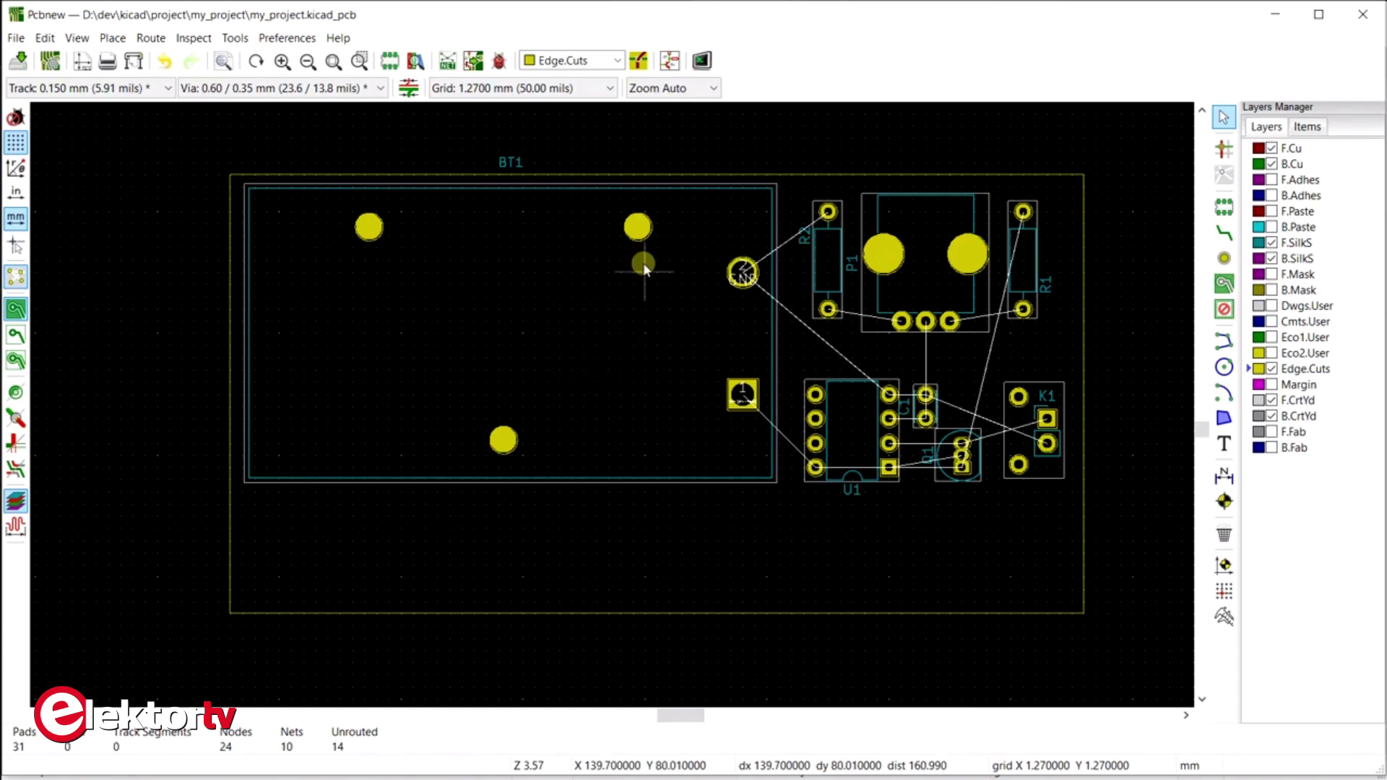
# In the schematic, place a MountingHole_Pad symbol below the circuit with a GND symbol on its pin
pyautogui.click(670, 61)
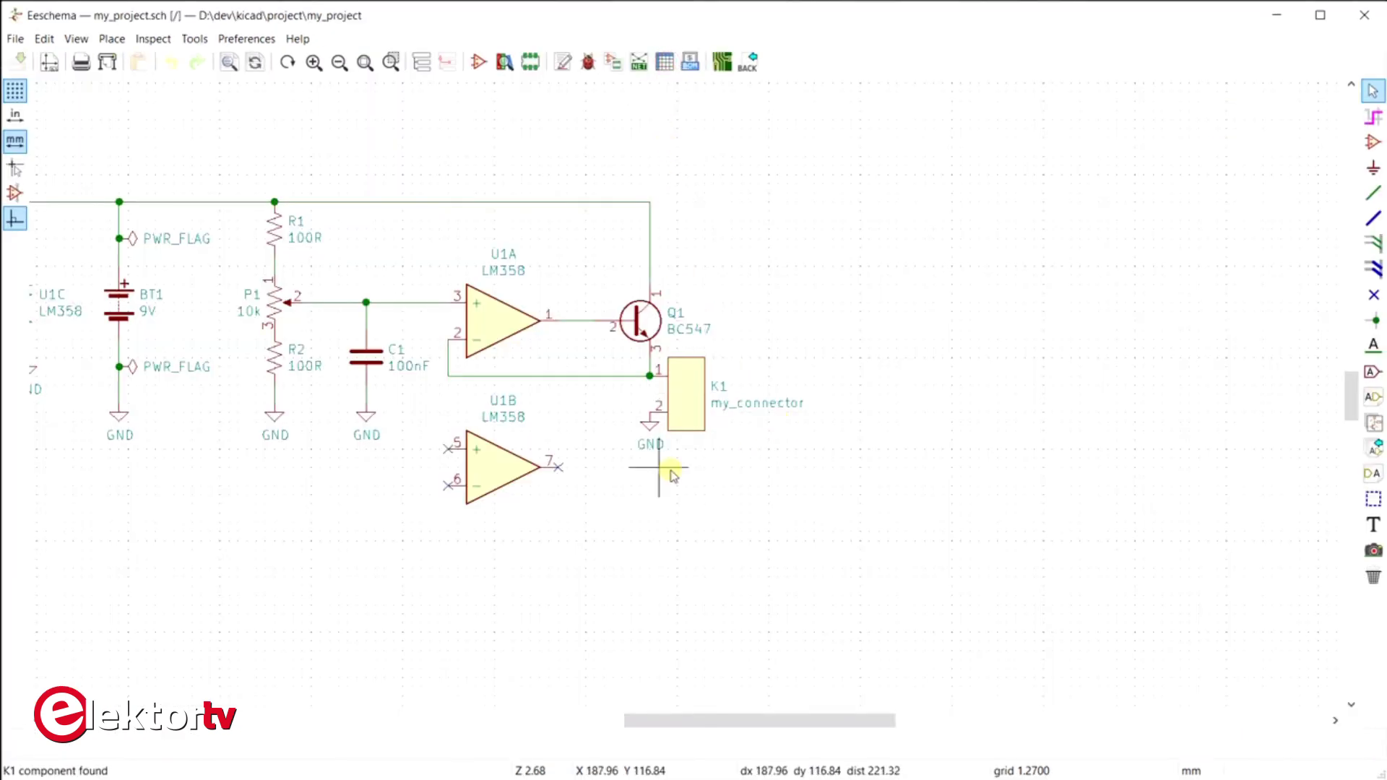
pyautogui.moveTo(410, 522); pyautogui.dragTo(708, 532, button='middle')
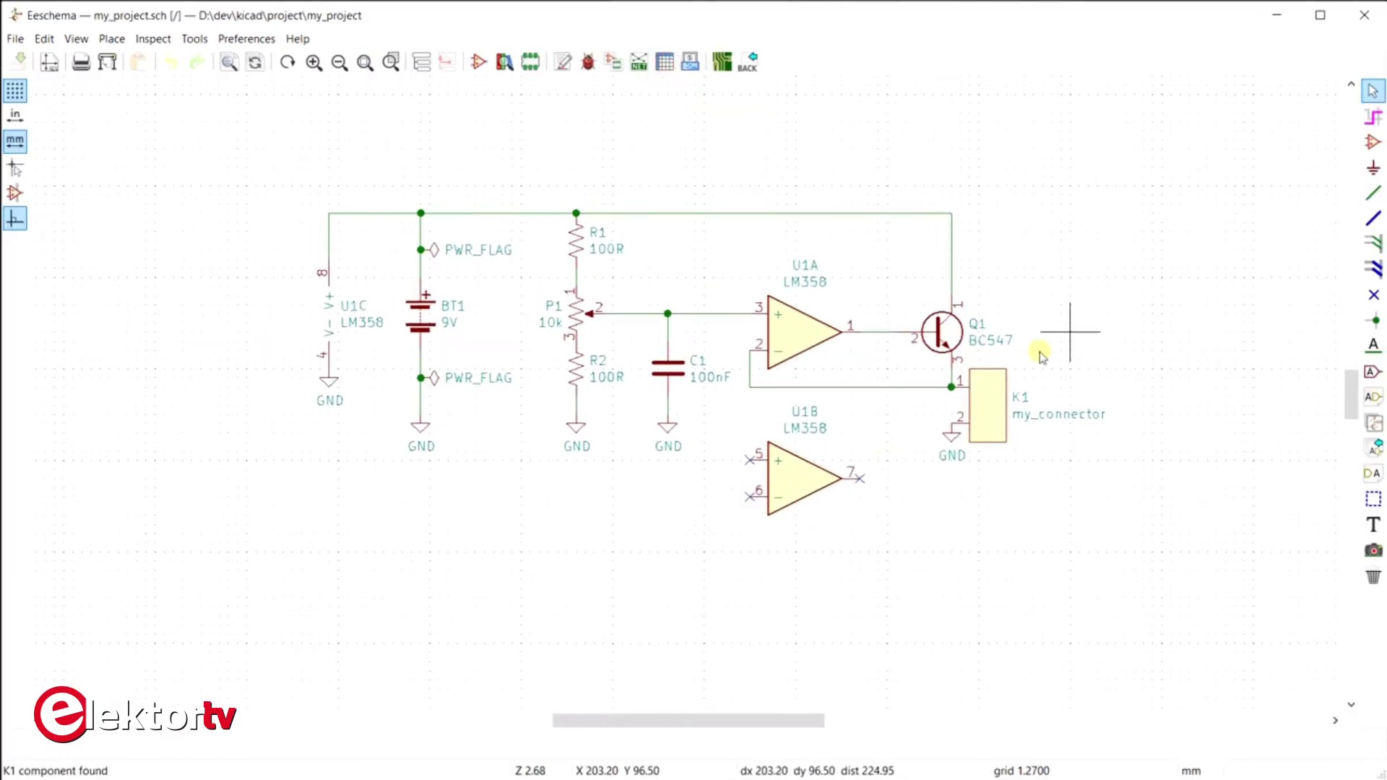
pyautogui.click(1373, 142)
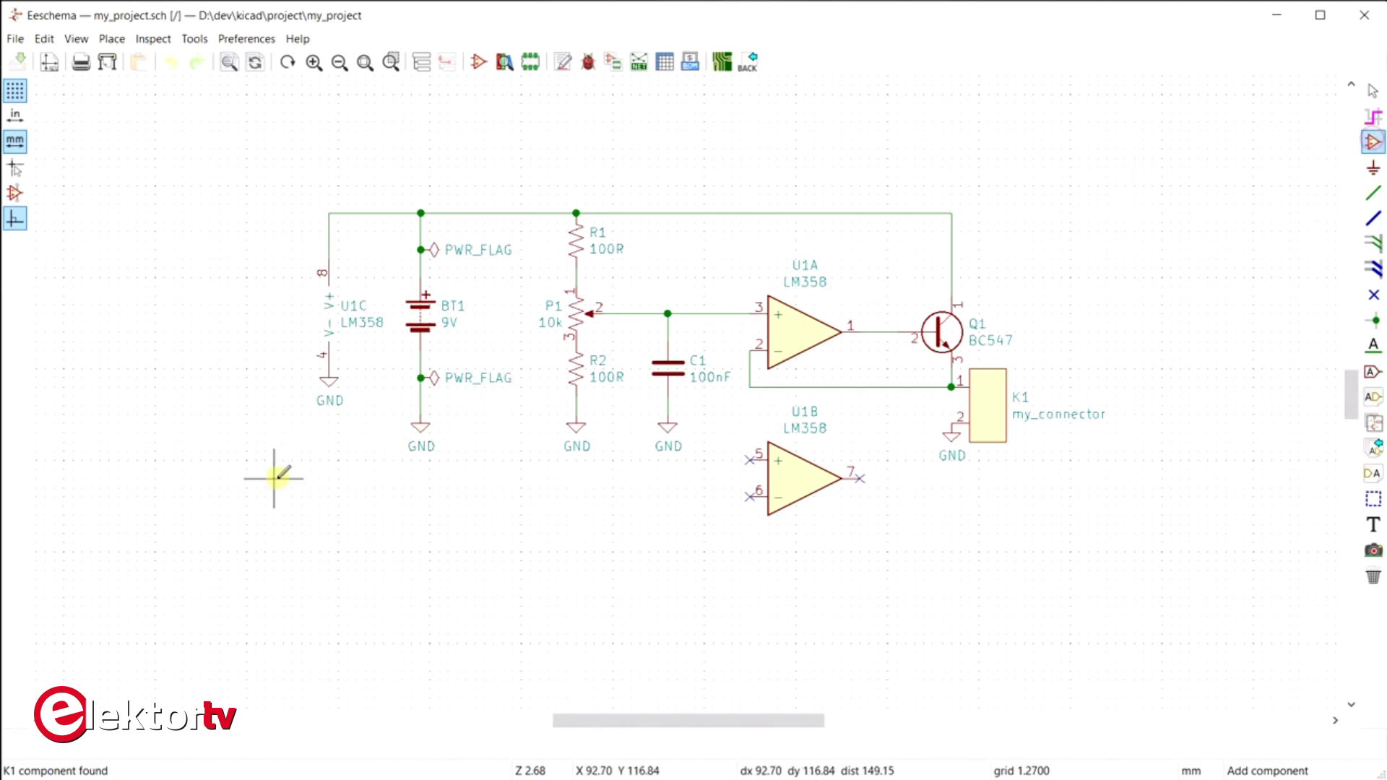
pyautogui.click(329, 478)
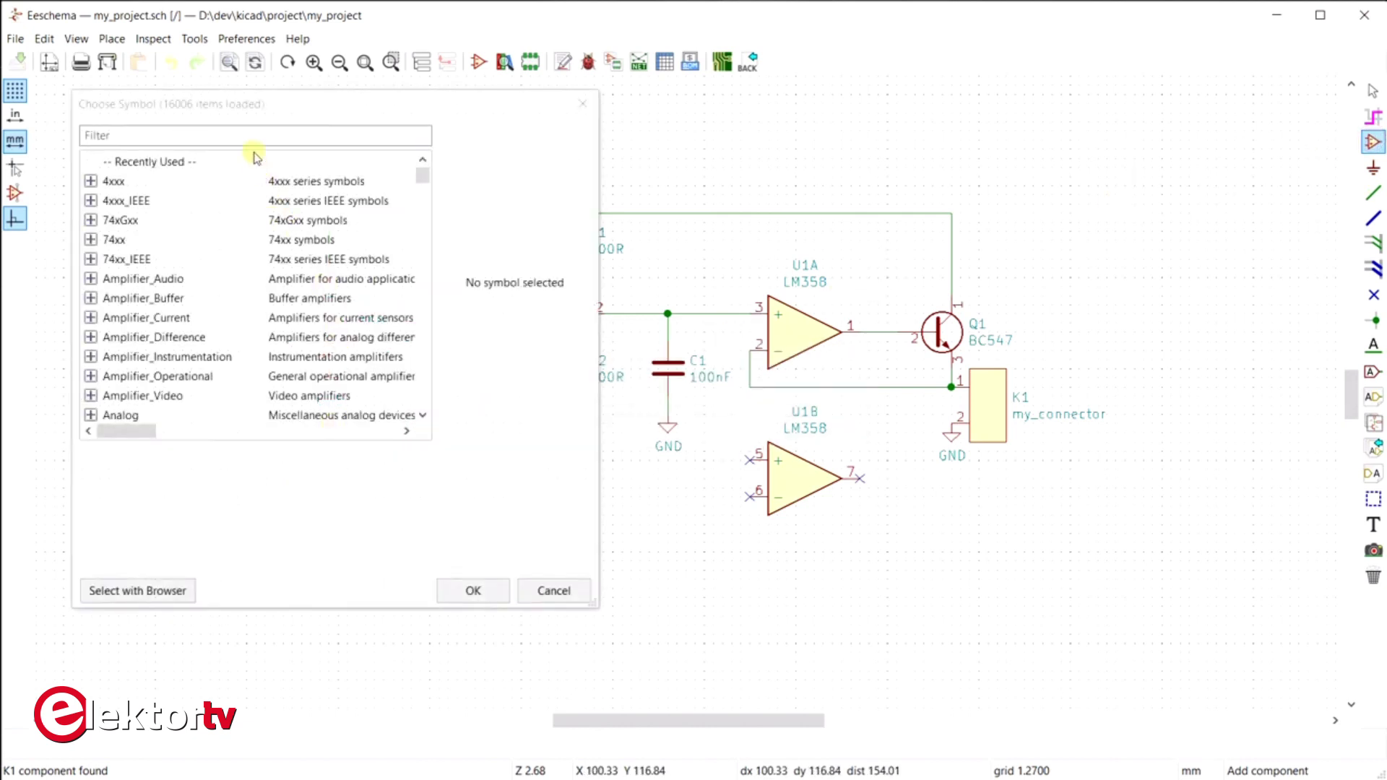
pyautogui.write('mo')
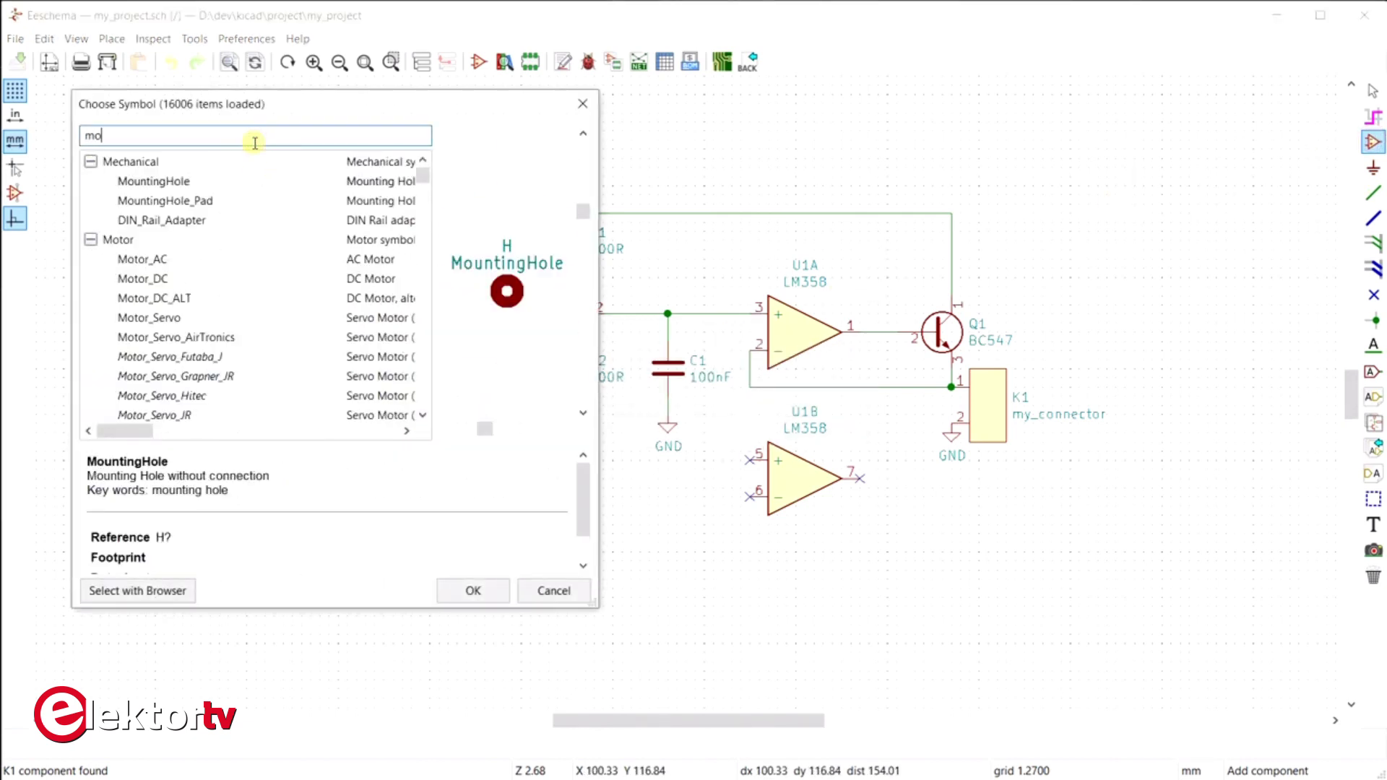
pyautogui.click(208, 203)
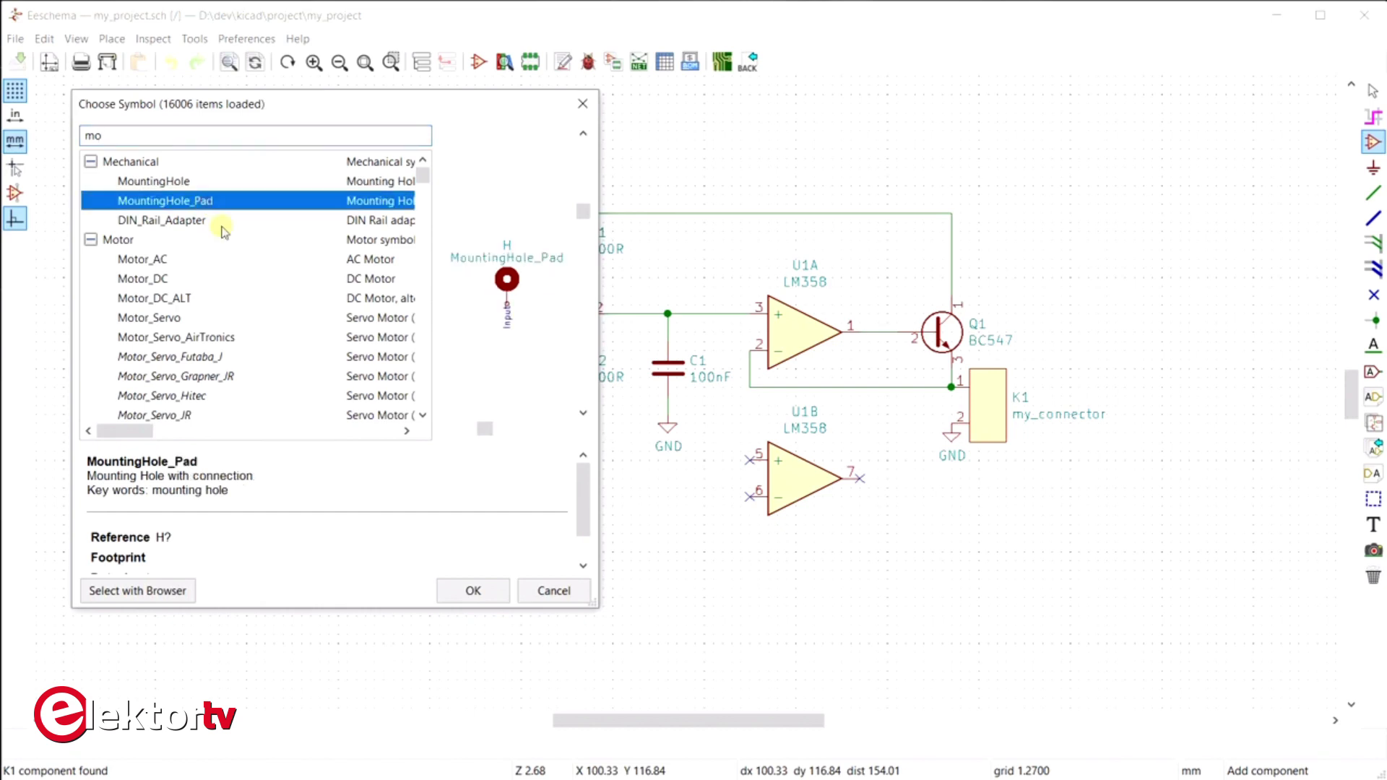
pyautogui.click(466, 589)
pyautogui.click(338, 507)
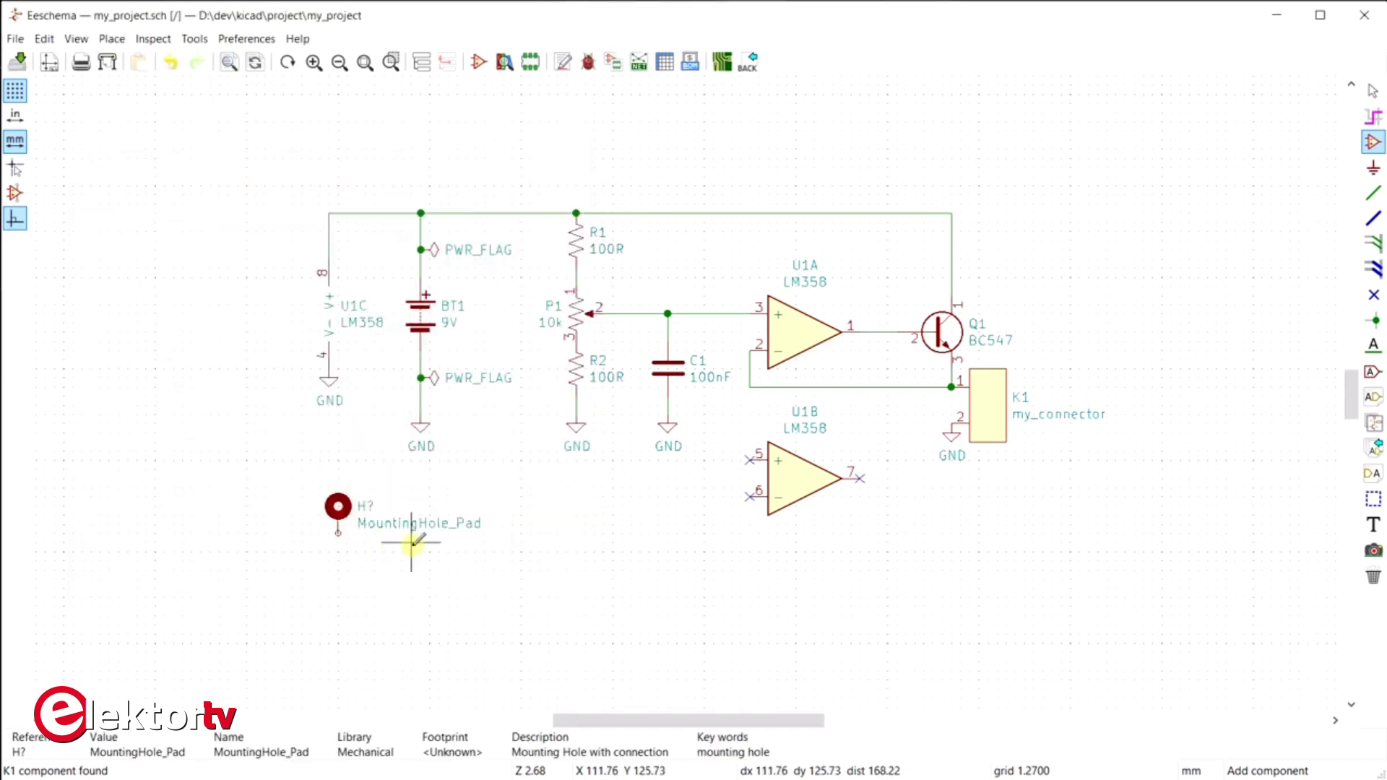
pyautogui.press('p')
pyautogui.click(338, 540)
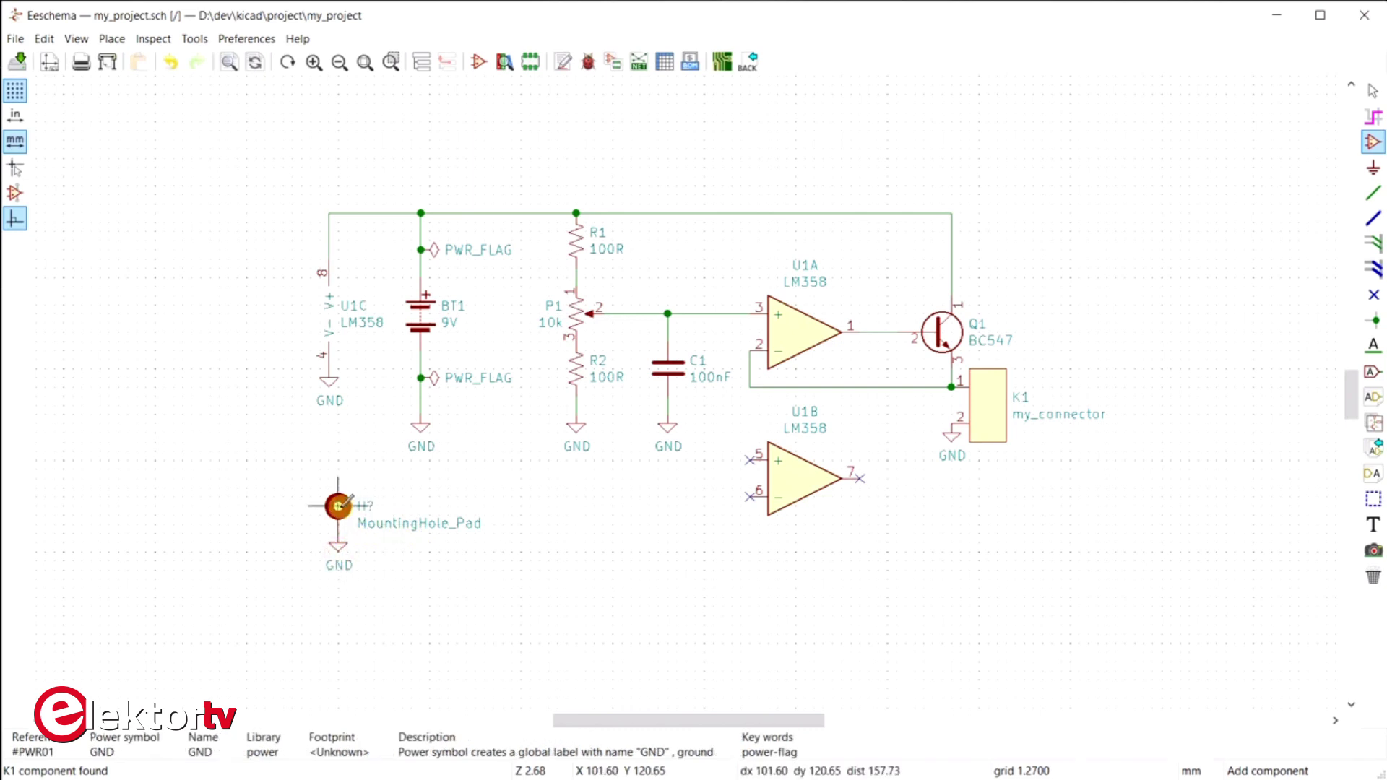
# Duplicate the grounded mounting hole three times along the same row
pyautogui.hotkey('ctrl', 'd')
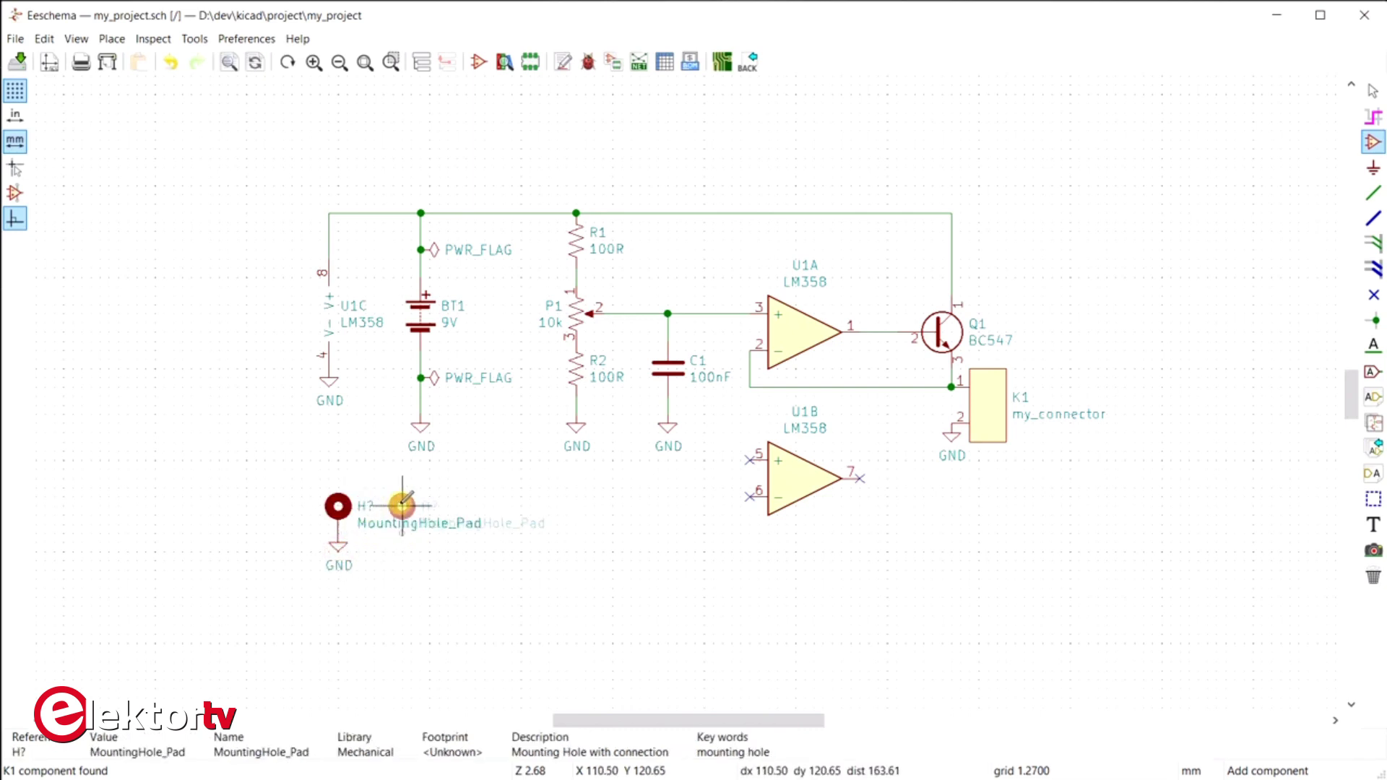
pyautogui.click(403, 505)
pyautogui.hotkey('ctrl', 'd')
pyautogui.click(457, 506)
pyautogui.hotkey('ctrl', 'd')
pyautogui.click(521, 506)
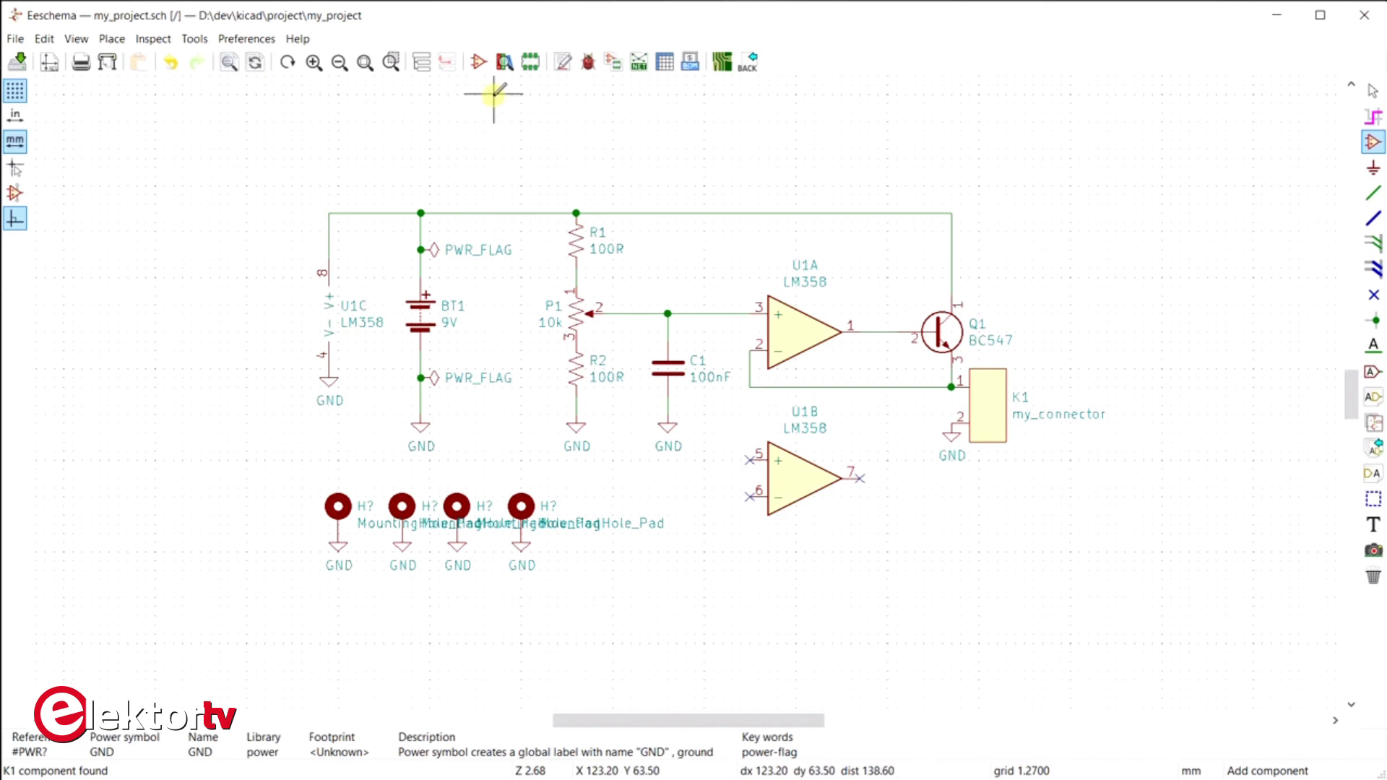
# Annotate the schematic so the holes are numbered H1–H4, then return to the board
pyautogui.click(562, 64)
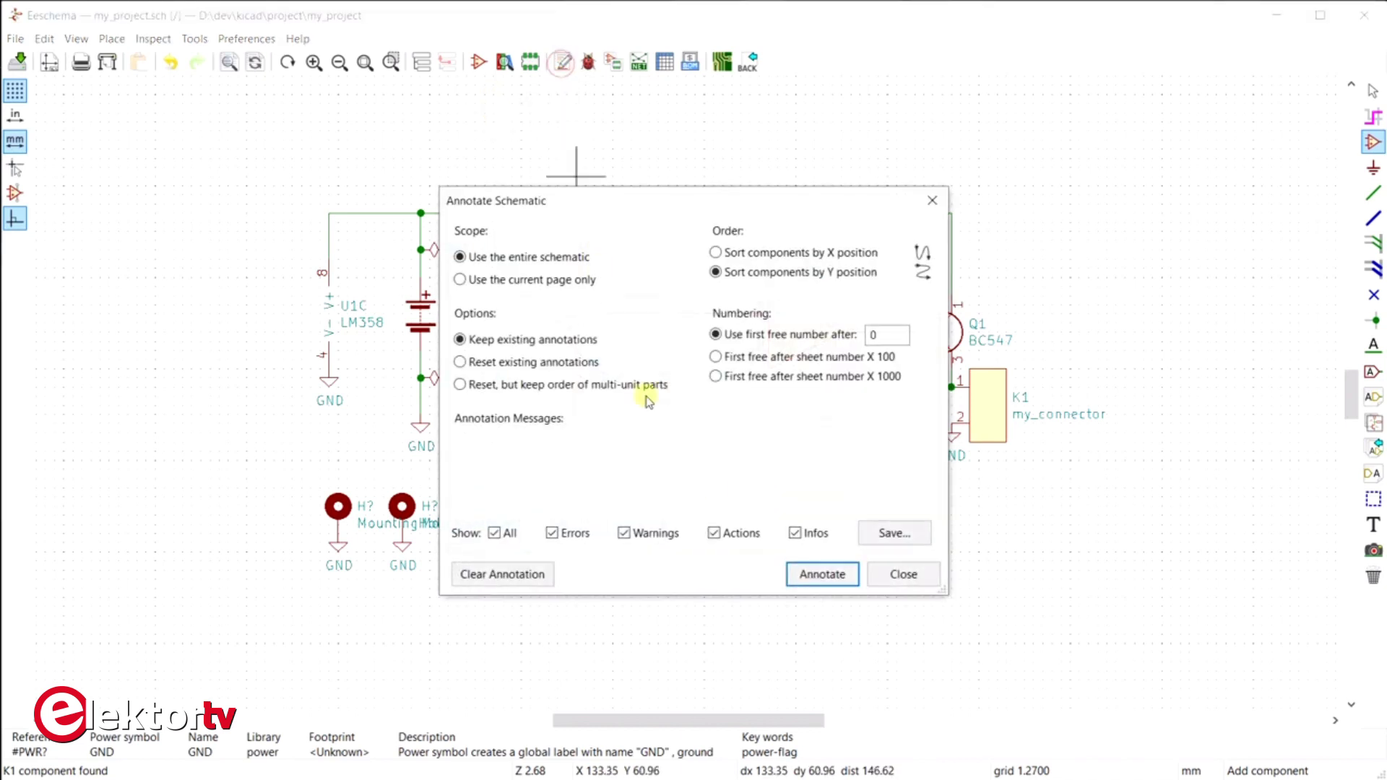
pyautogui.click(807, 575)
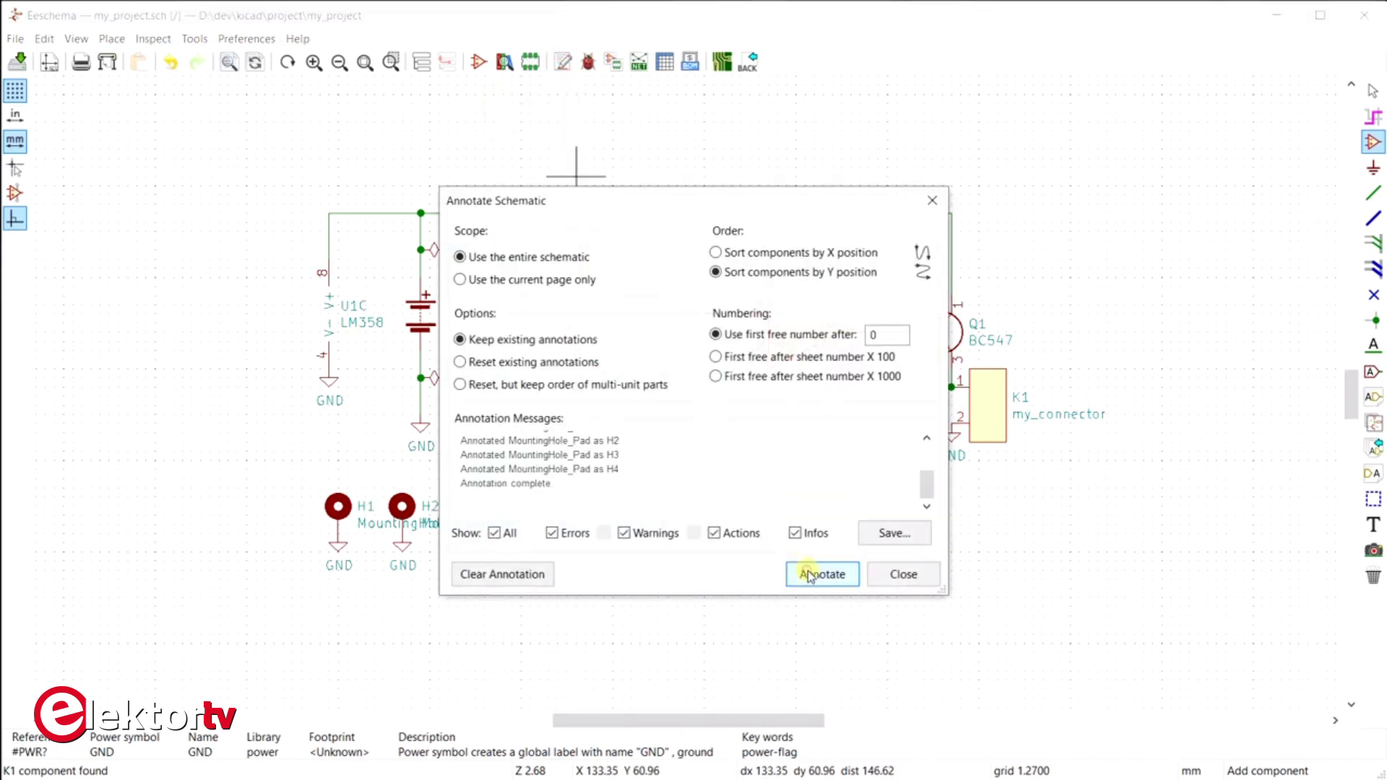
pyautogui.click(896, 574)
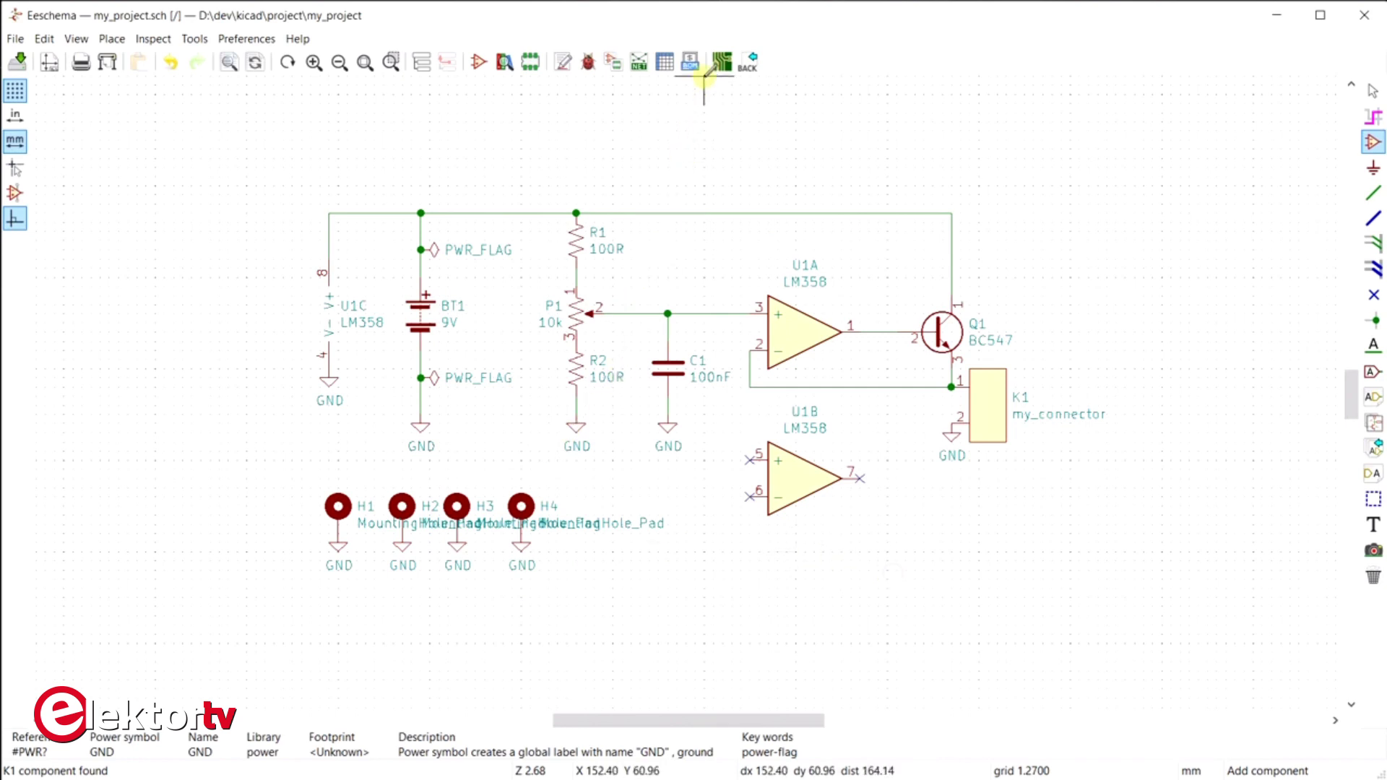
pyautogui.click(721, 62)
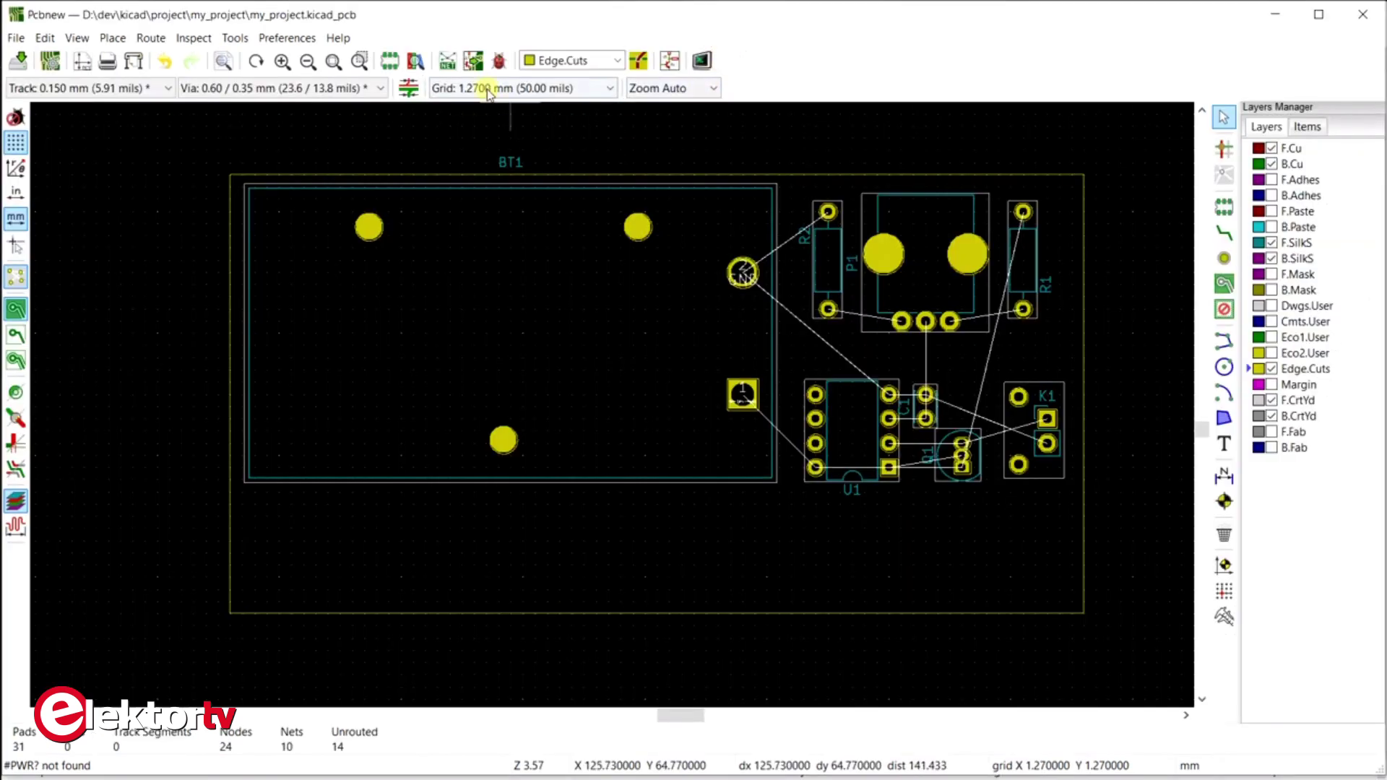
# Run Update PCB from Schematic, note the missing-footprint errors for H1–H4, and close without applying
pyautogui.click(473, 62)
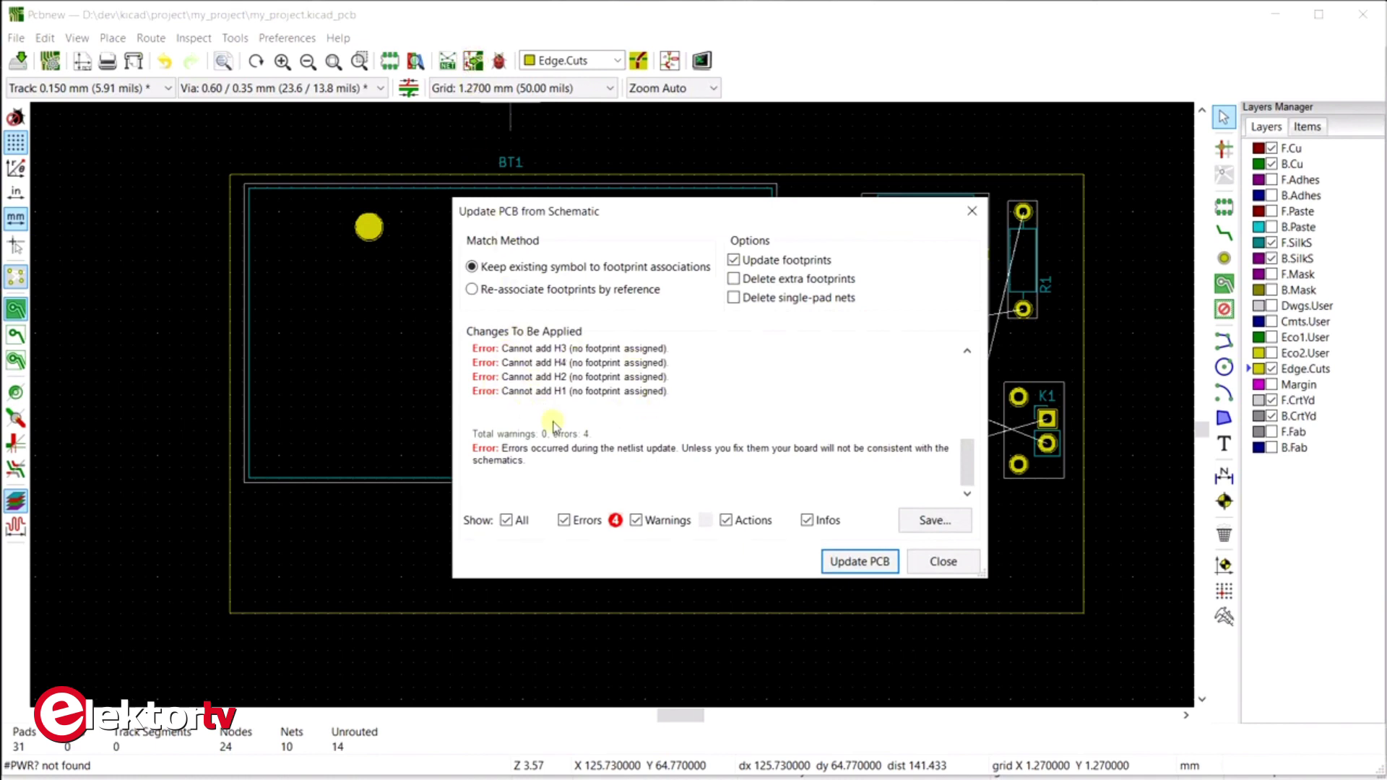
pyautogui.click(936, 563)
pyautogui.hotkey('alt', 'Tab')
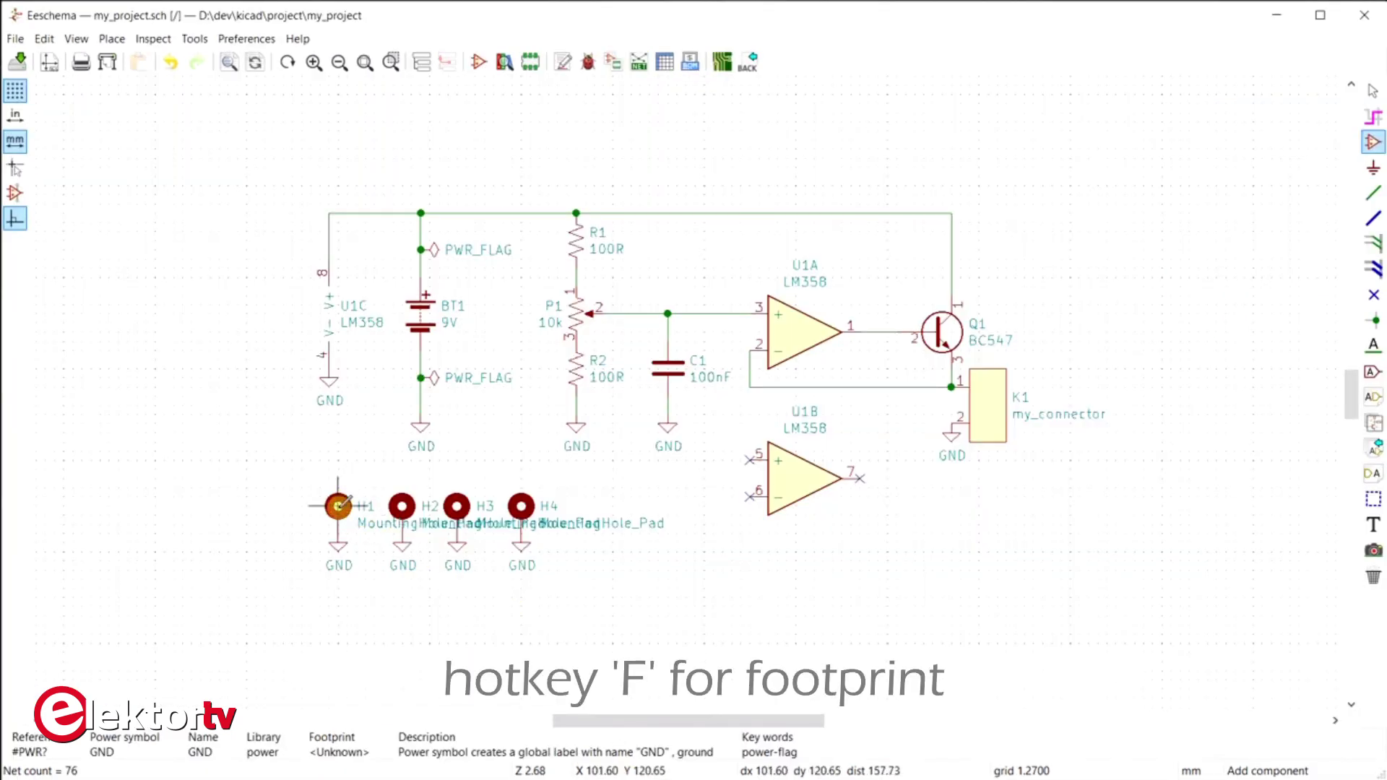
# Assign MountingHole:MountingHole_3.2mm_M3 to H1 through the Footprint Library Browser
pyautogui.press('f')
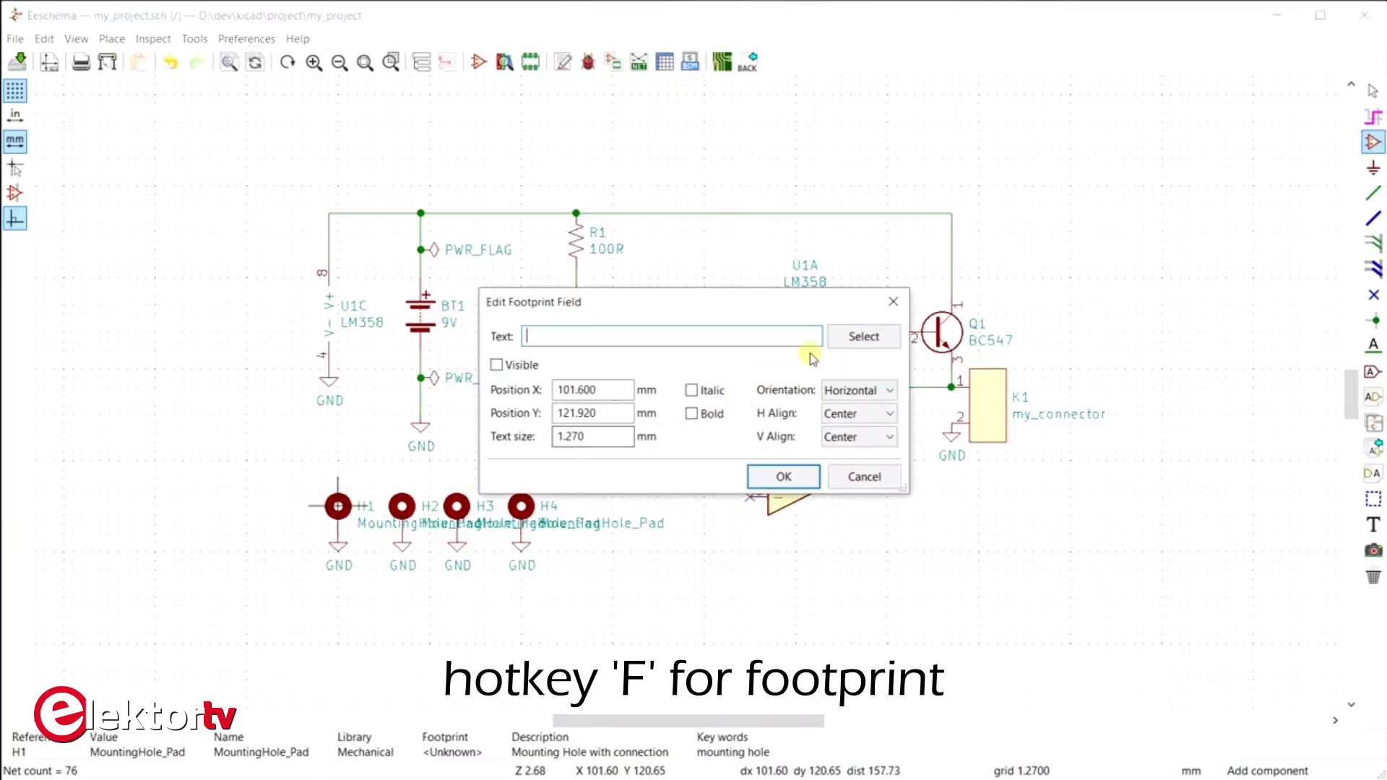
pyautogui.click(852, 337)
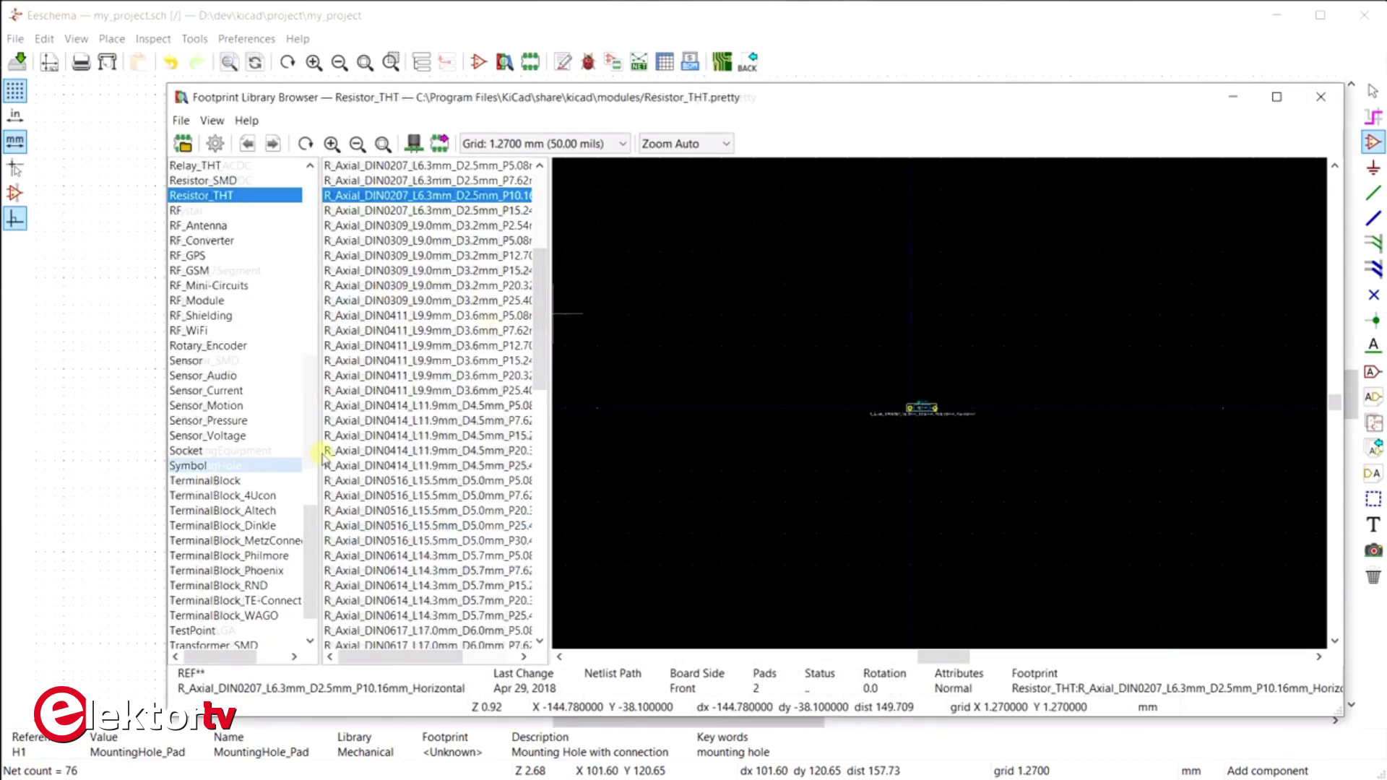
pyautogui.scroll(15, 231, 465)
pyautogui.click(282, 465)
pyautogui.moveTo(543, 289); pyautogui.dragTo(543, 342)
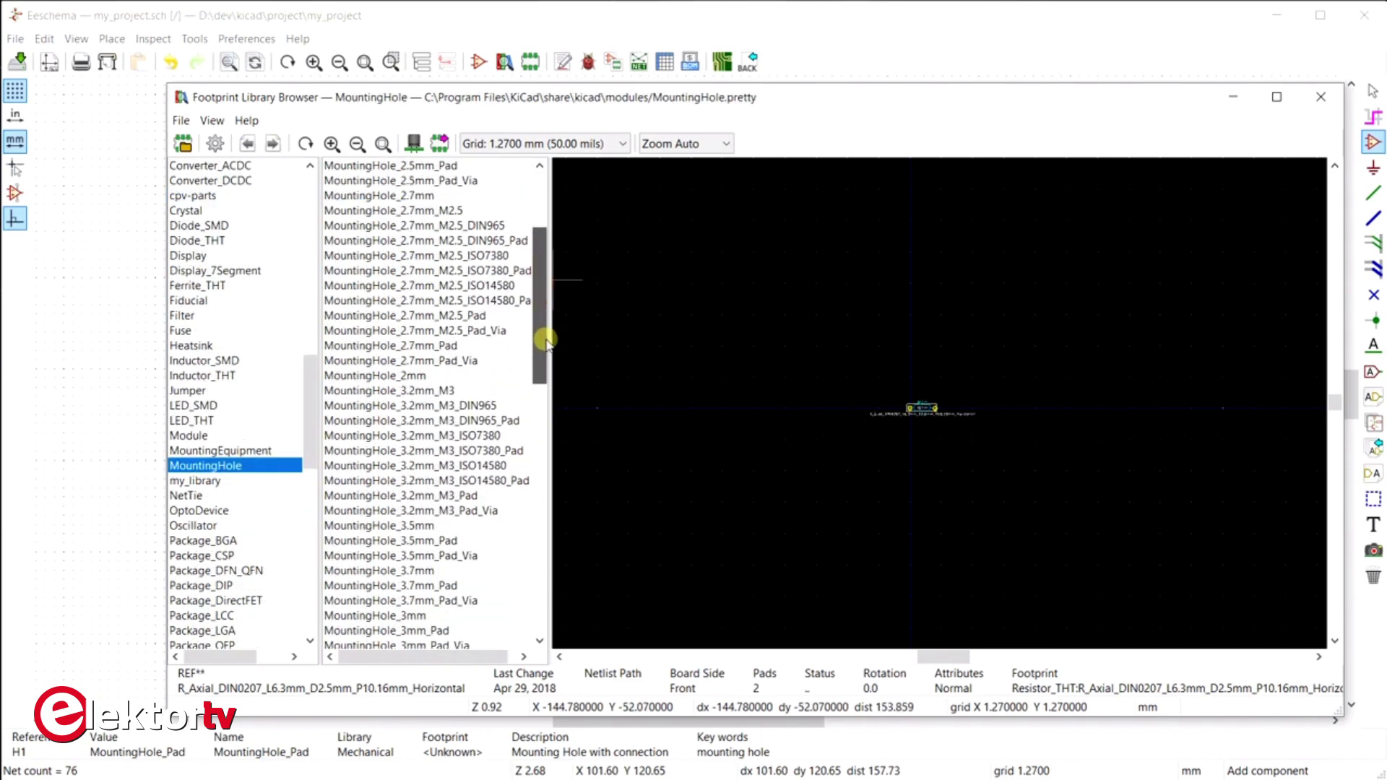
pyautogui.click(413, 392)
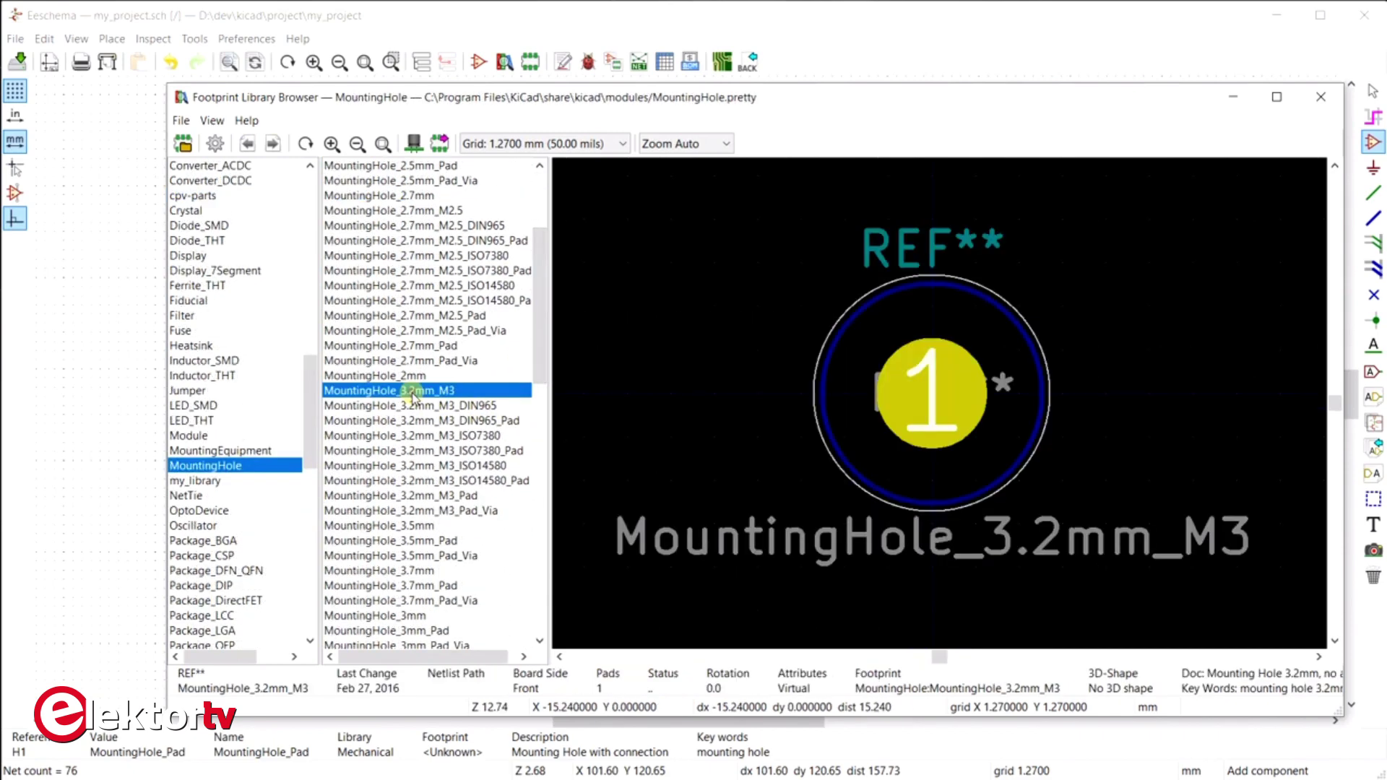
pyautogui.doubleClick(432, 392)
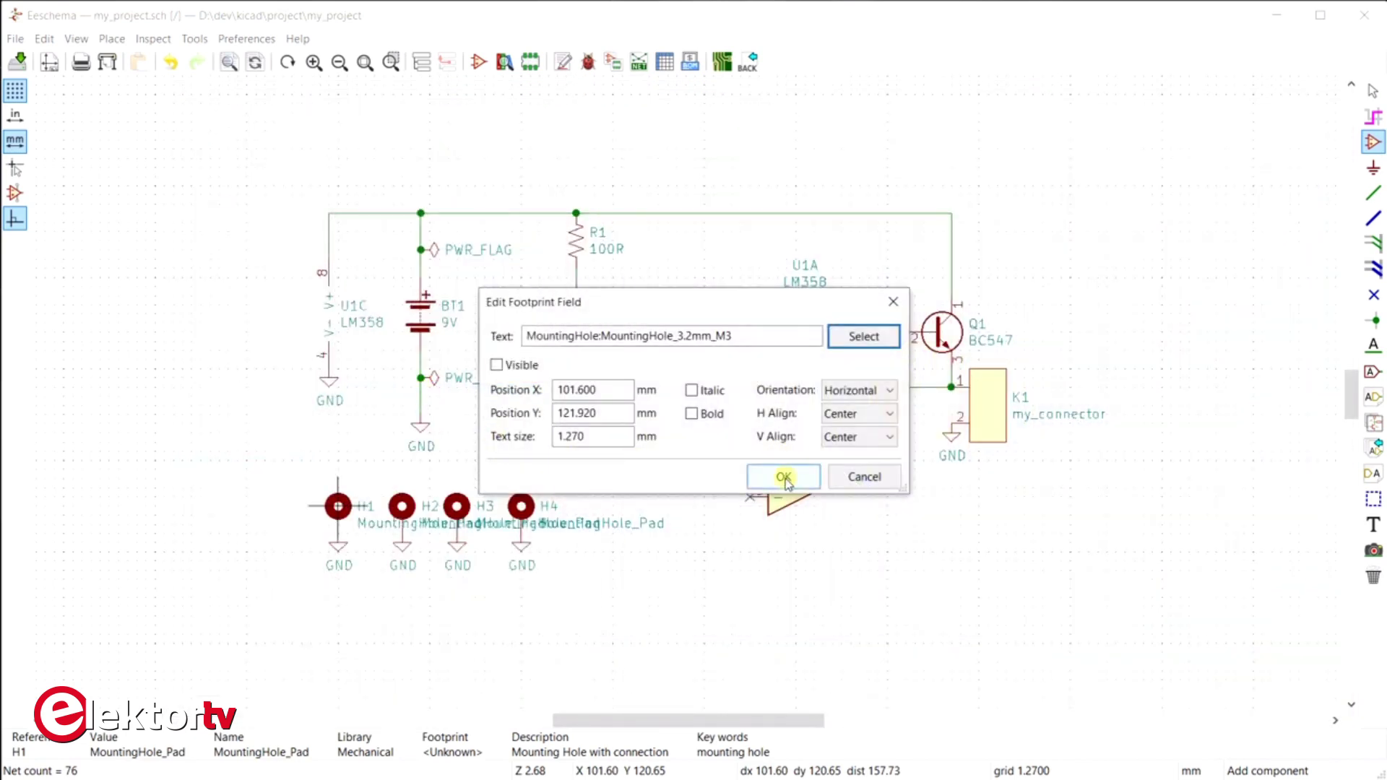
pyautogui.click(747, 337)
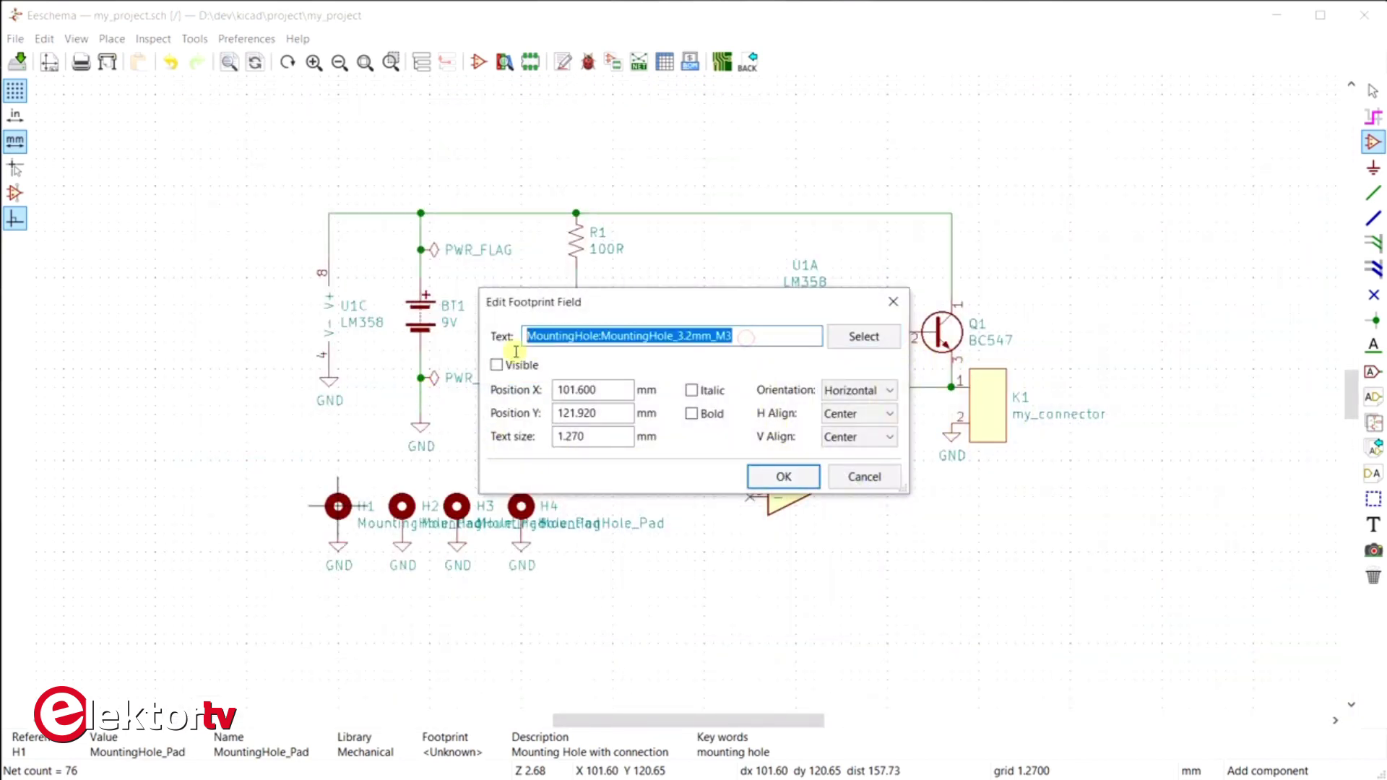
pyautogui.click(783, 477)
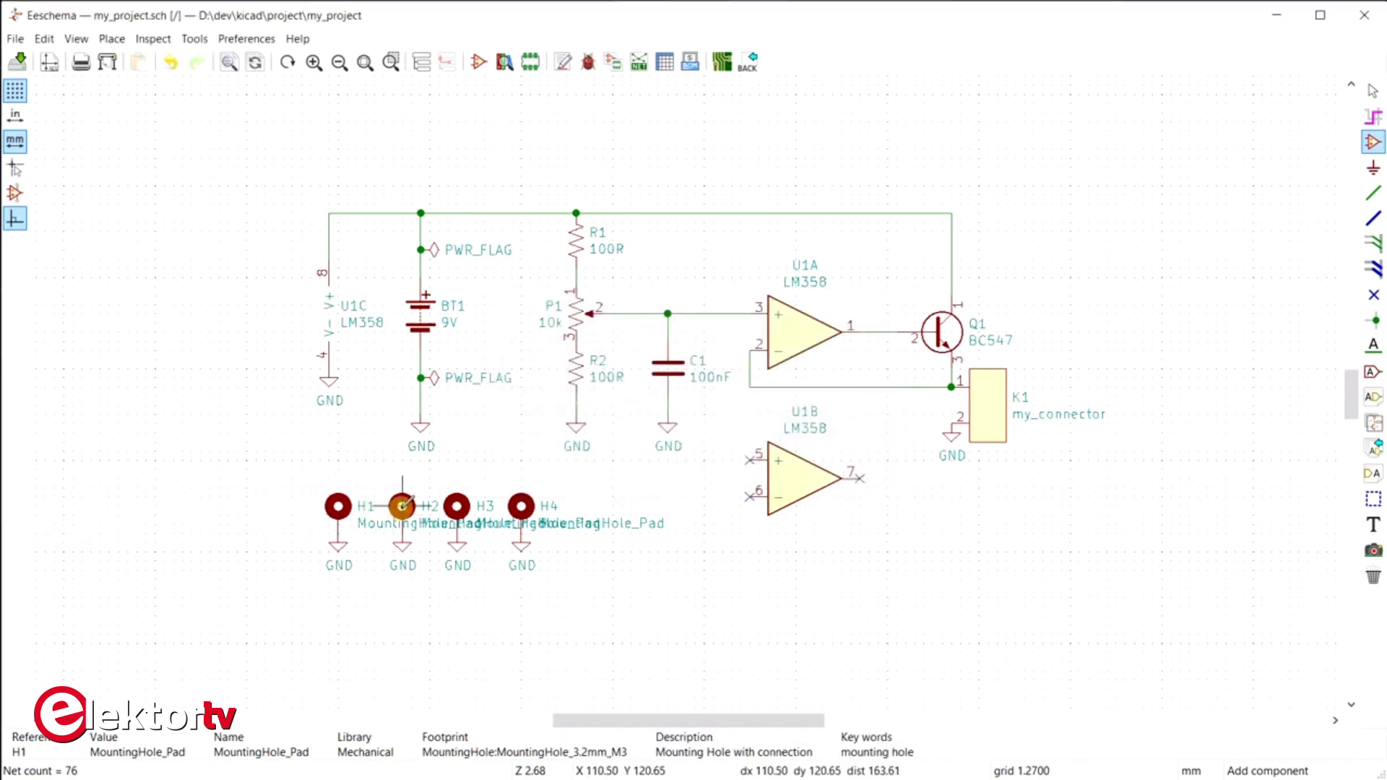
# Paste the same MountingHole_3.2mm_M3 footprint into H2's footprint field
pyautogui.press('f')
pyautogui.write('MountingHole:MountingHole_3.2mm_M3')
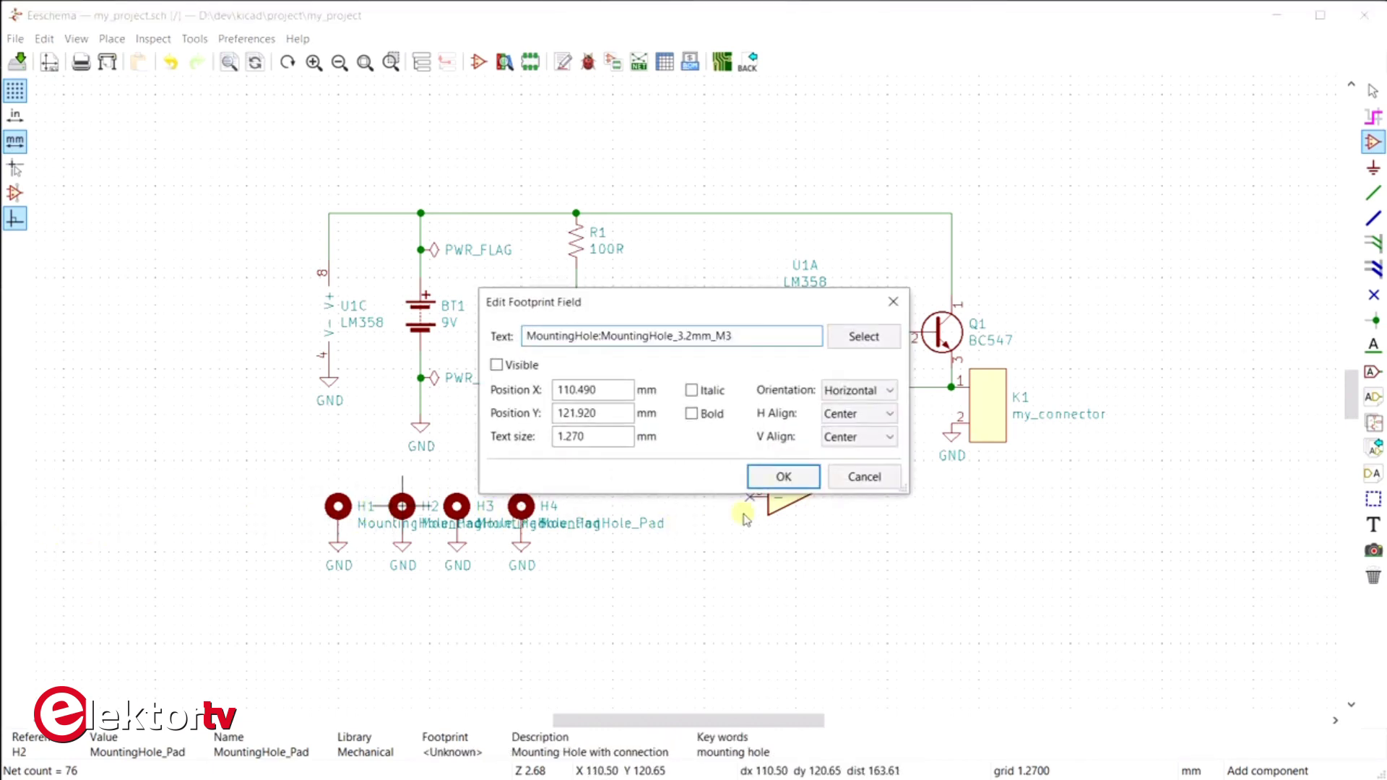
pyautogui.click(783, 477)
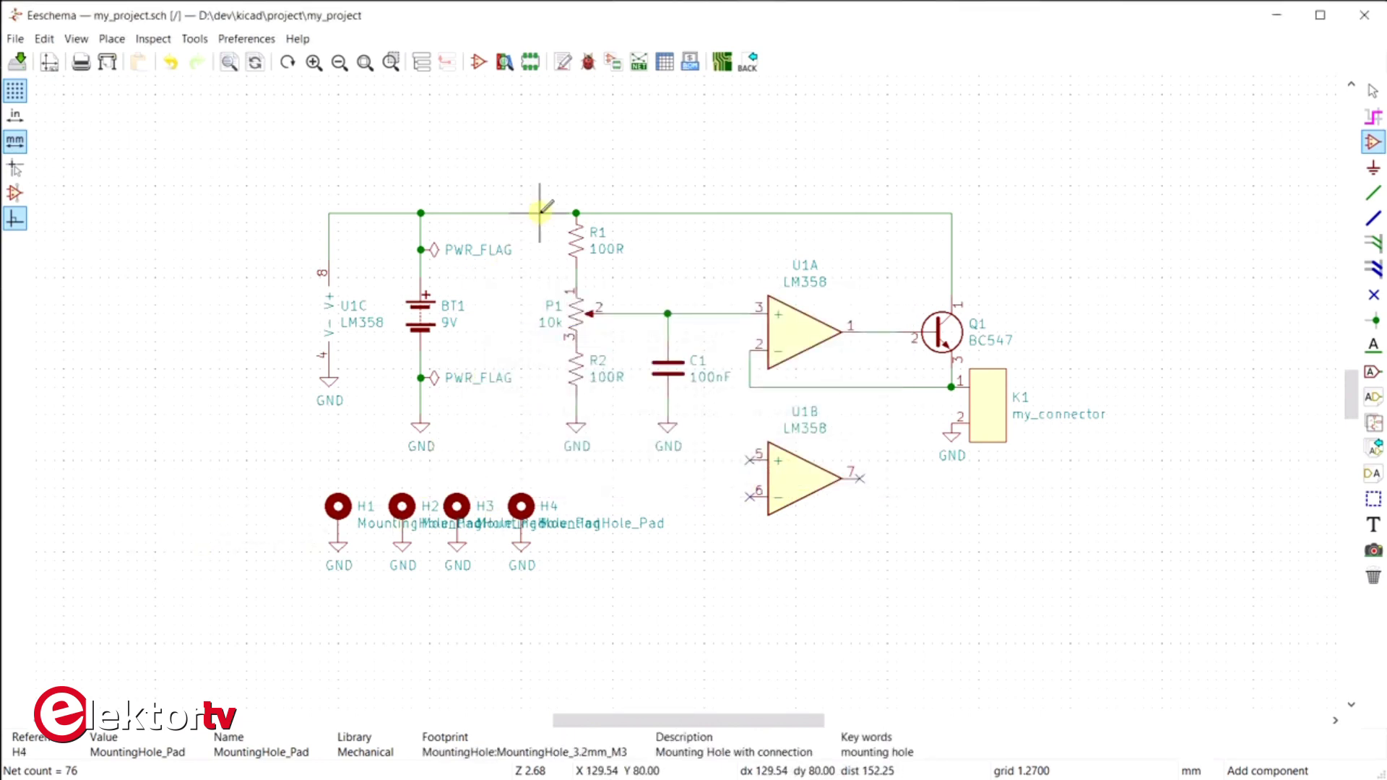
# Update the board from the schematic to bring in the four MountingHole_3.2mm_M3 footprints, then return to Eeschema
pyautogui.click(721, 63)
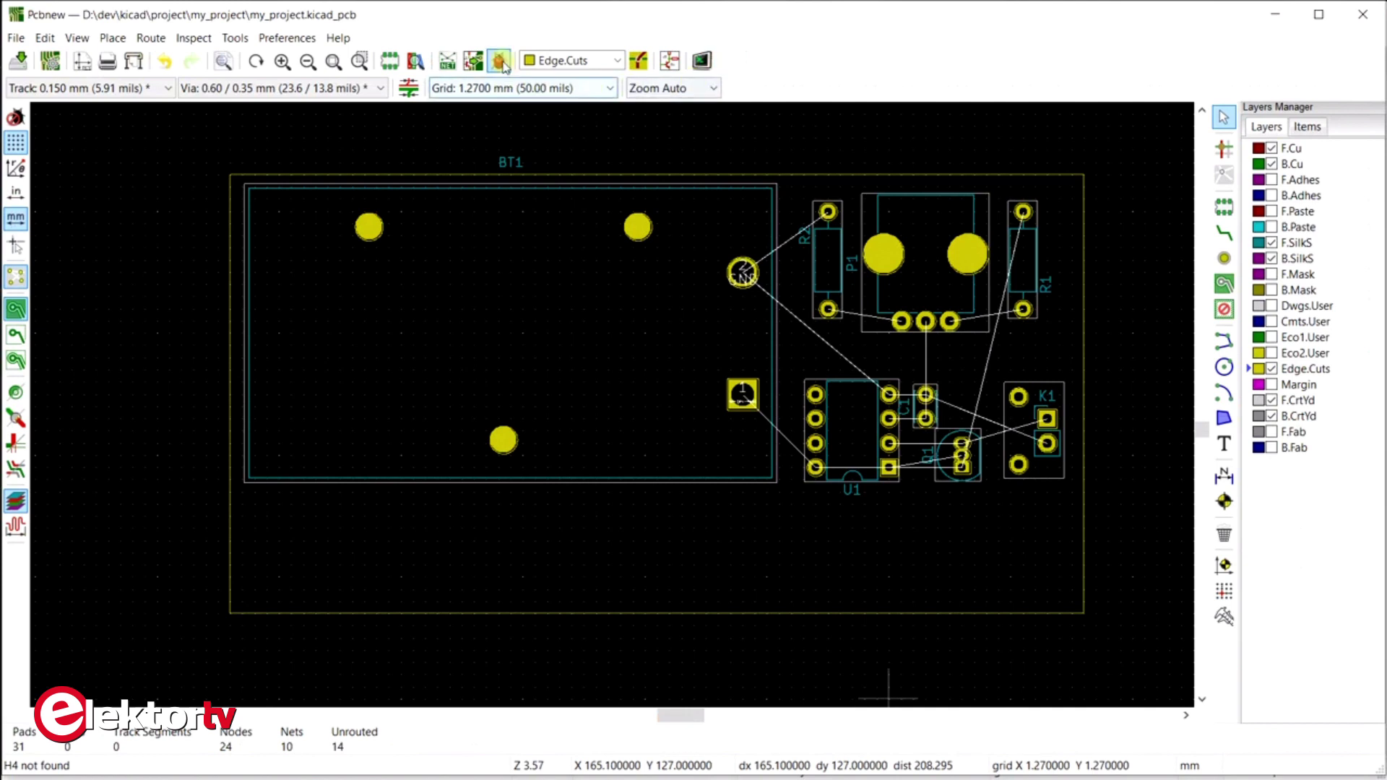
pyautogui.click(474, 60)
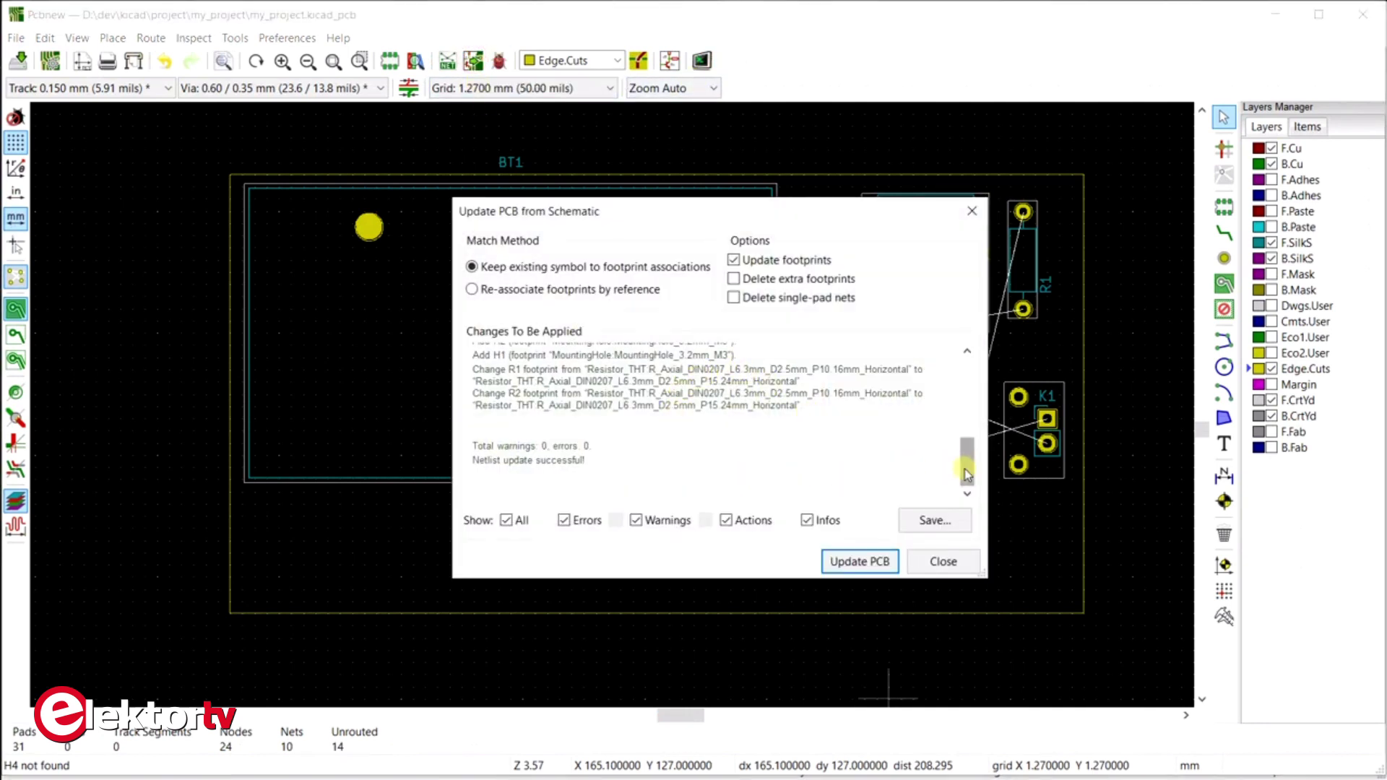
pyautogui.moveTo(966, 464); pyautogui.dragTo(508, 425)
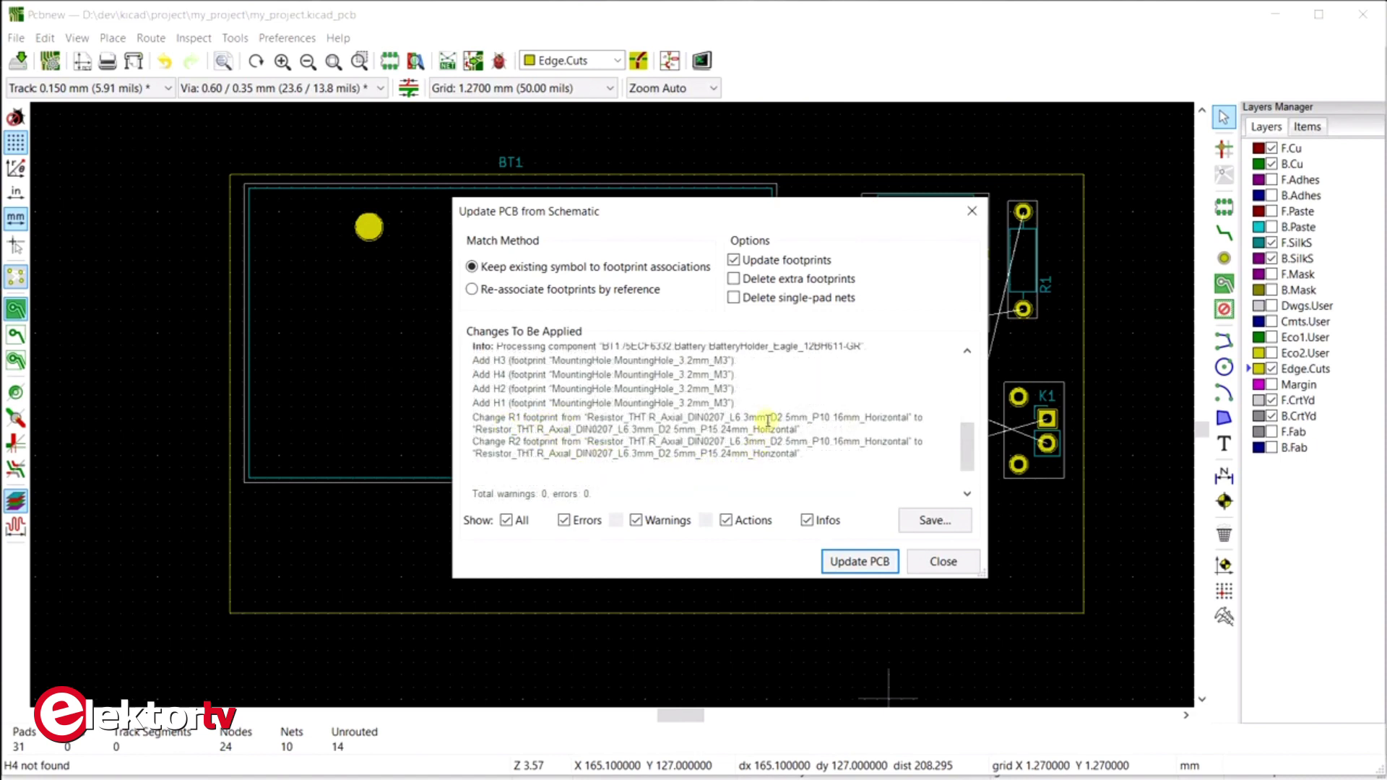
pyautogui.click(943, 562)
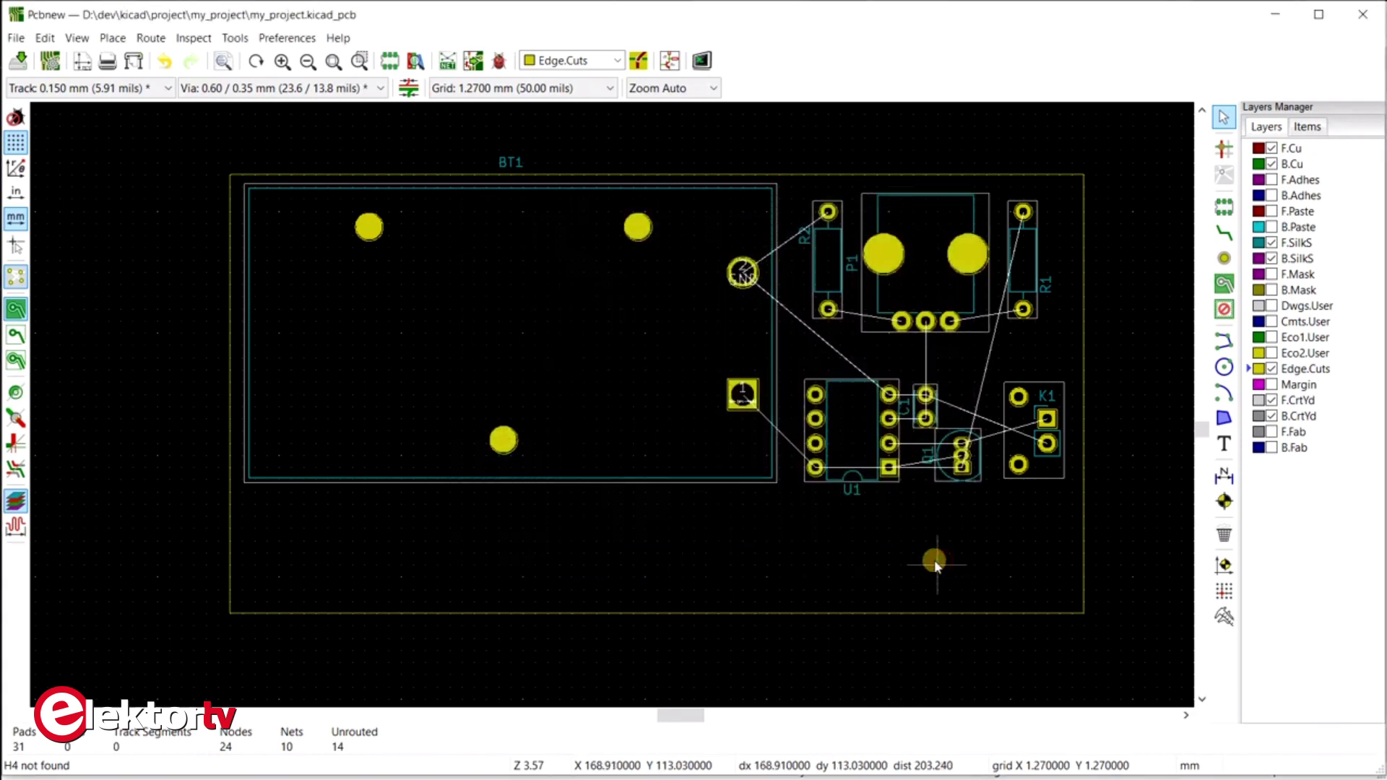
pyautogui.hotkey('alt', 'Tab')
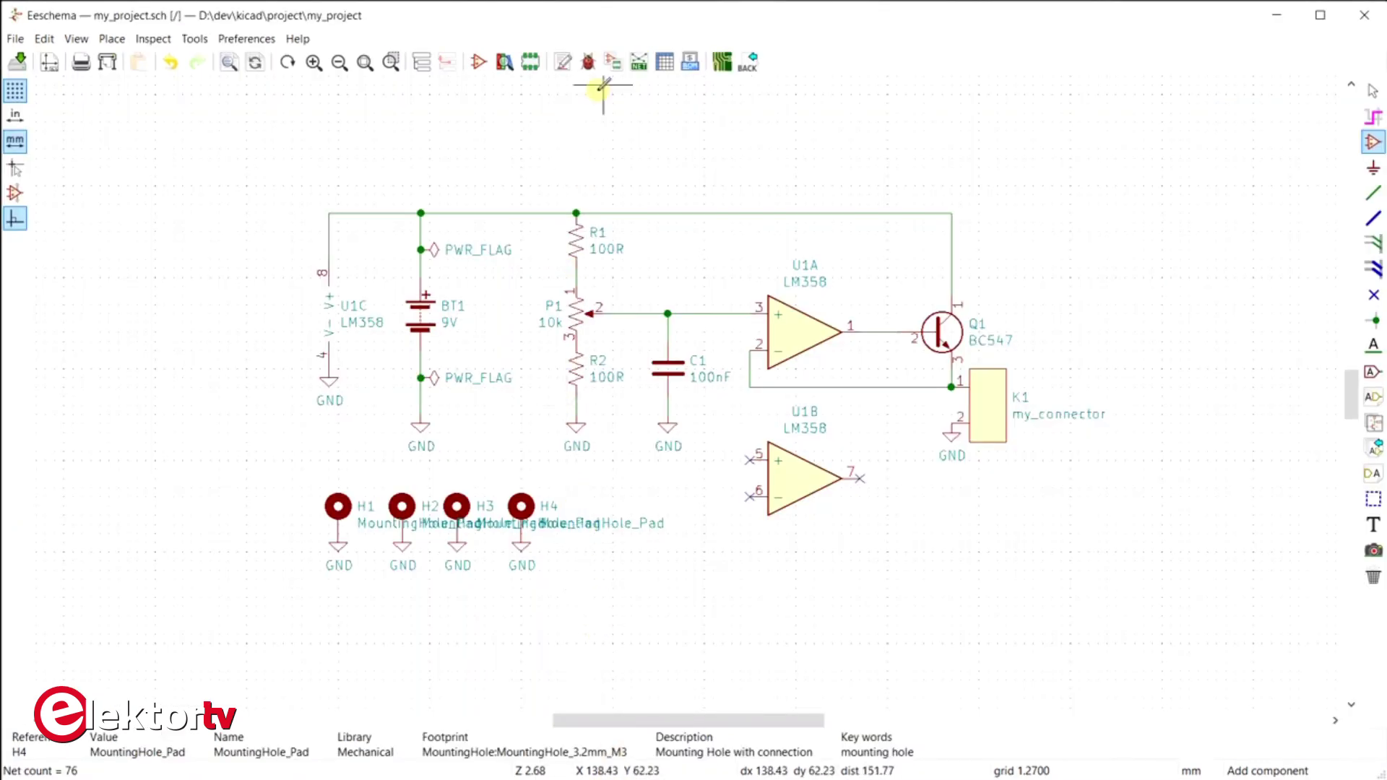
# Assign Resistor_THT:R_Axial_DIN0207_L6.3mm_D2.5mm_P10.16mm_Horizontal to R1 and R2
pyautogui.click(613, 62)
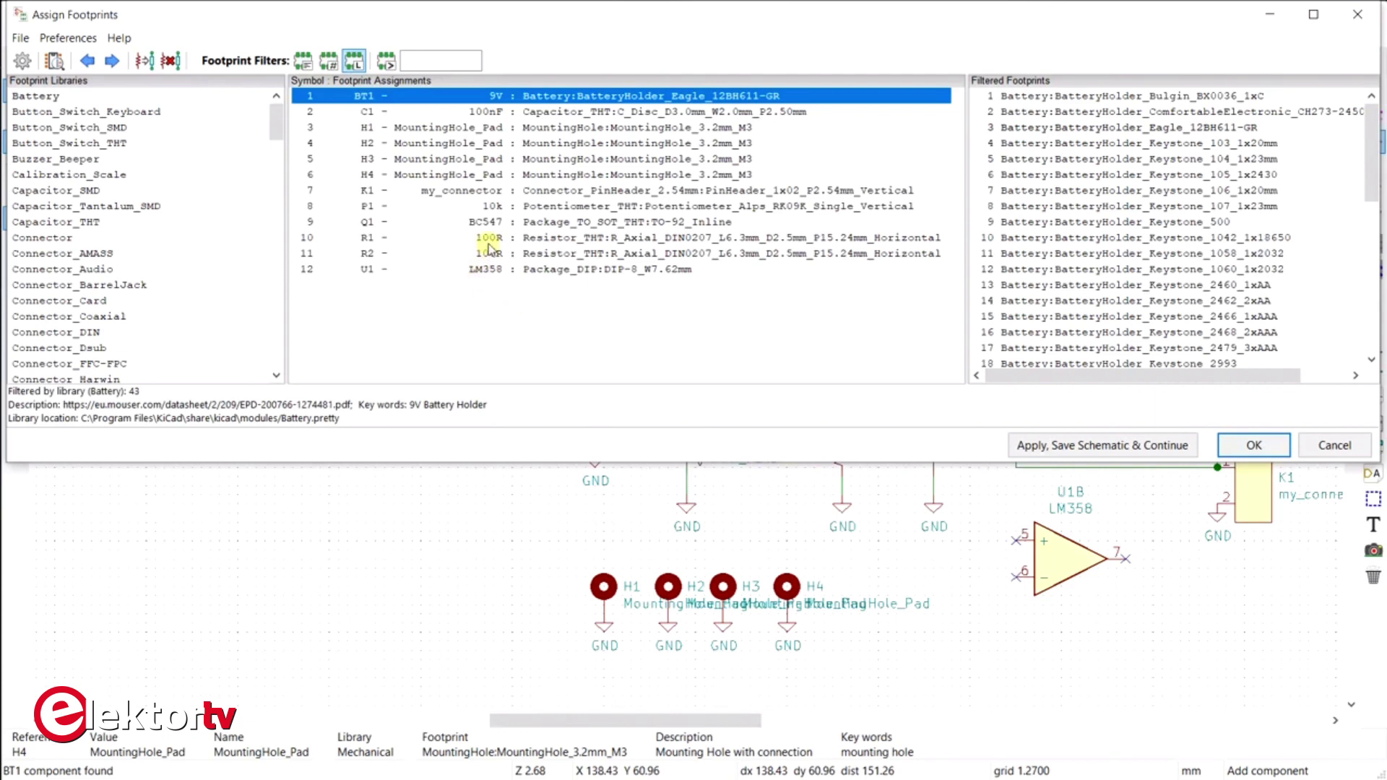
pyautogui.click(488, 238)
pyautogui.keyDown('shift'); pyautogui.click(488, 254); pyautogui.keyUp('shift')
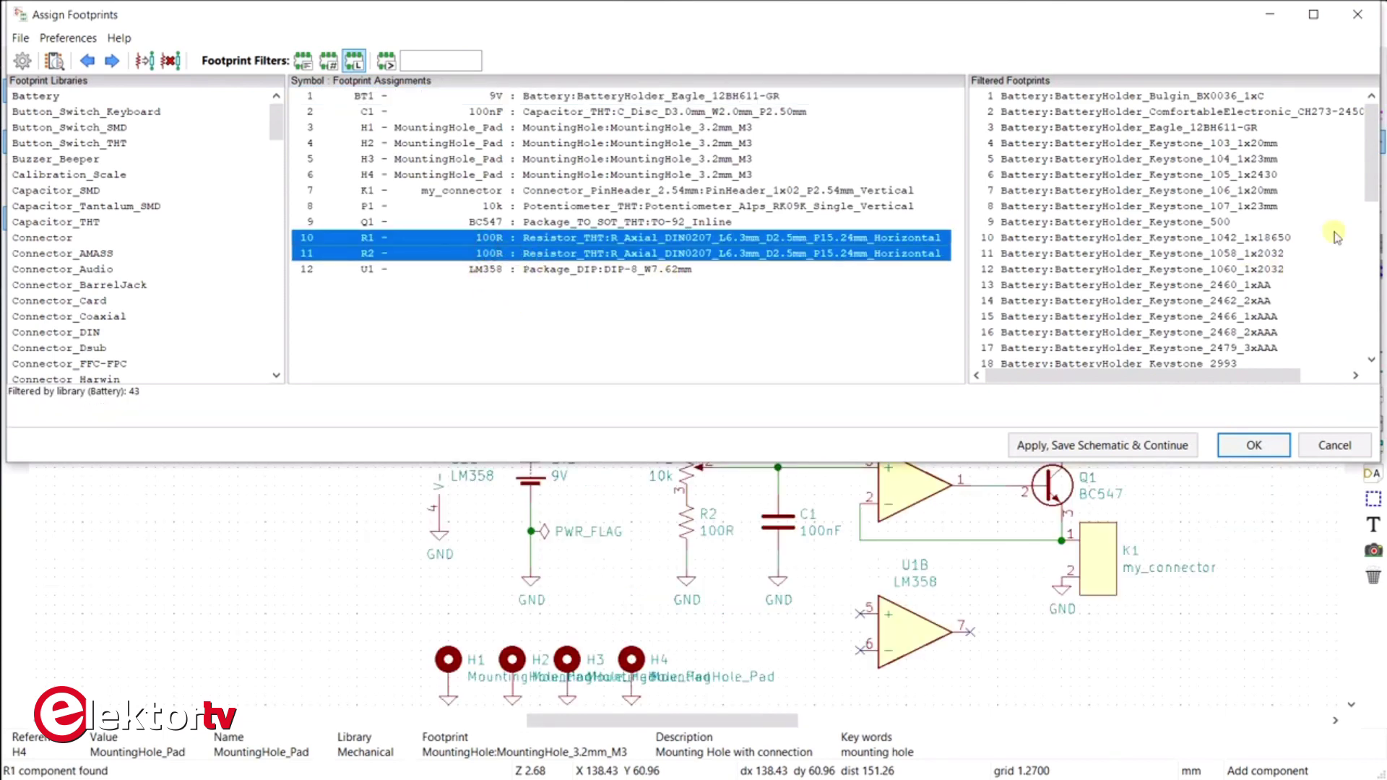
pyautogui.scroll(-5, 106, 253)
pyautogui.scroll(-12, 106, 253)
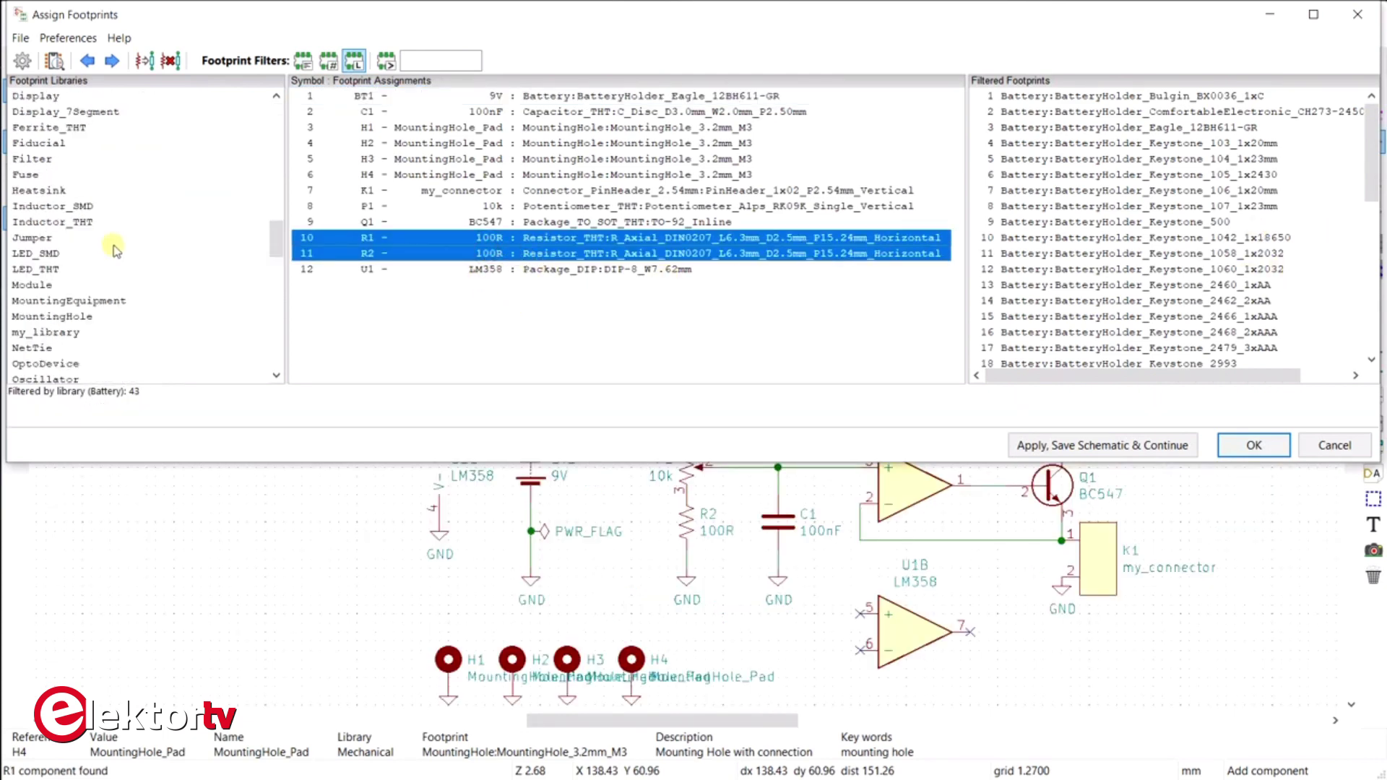
pyautogui.scroll(-10, 88, 241)
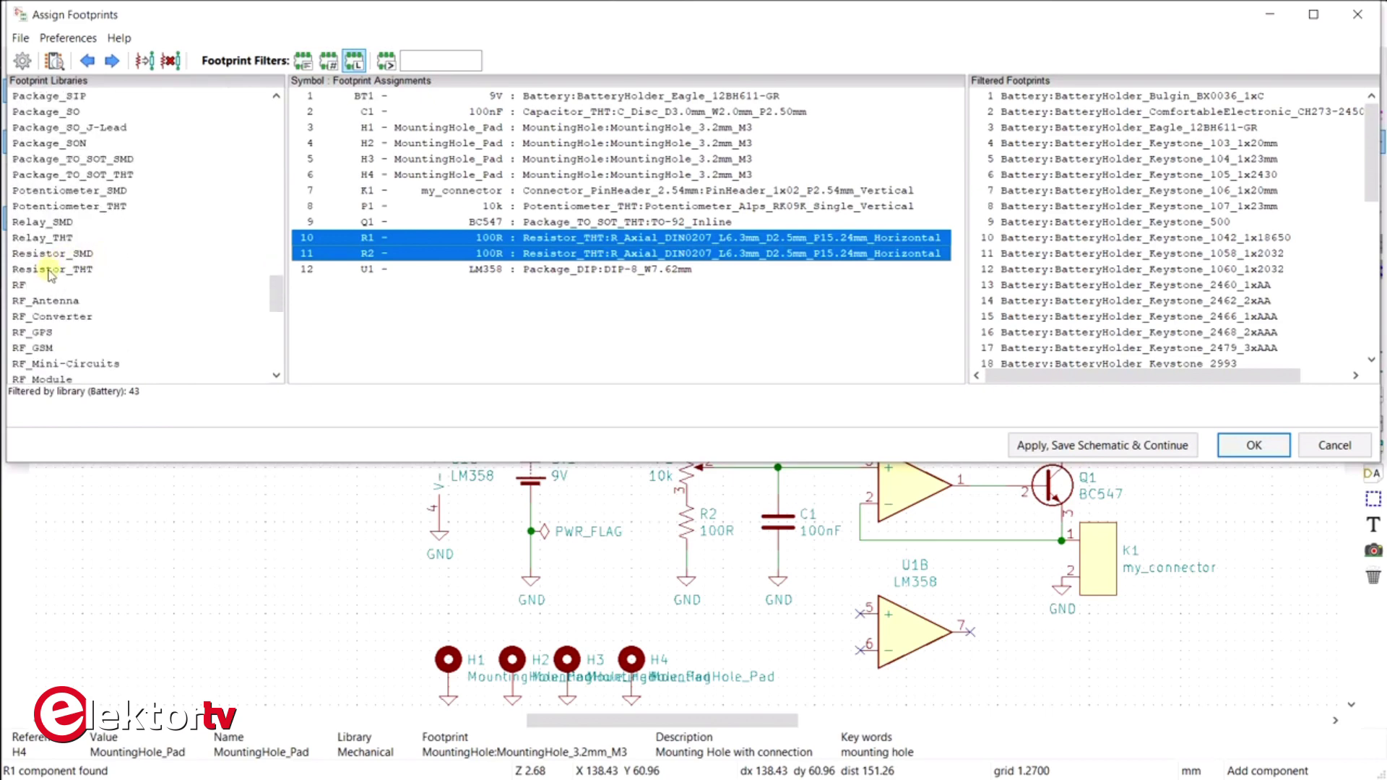
pyautogui.click(50, 270)
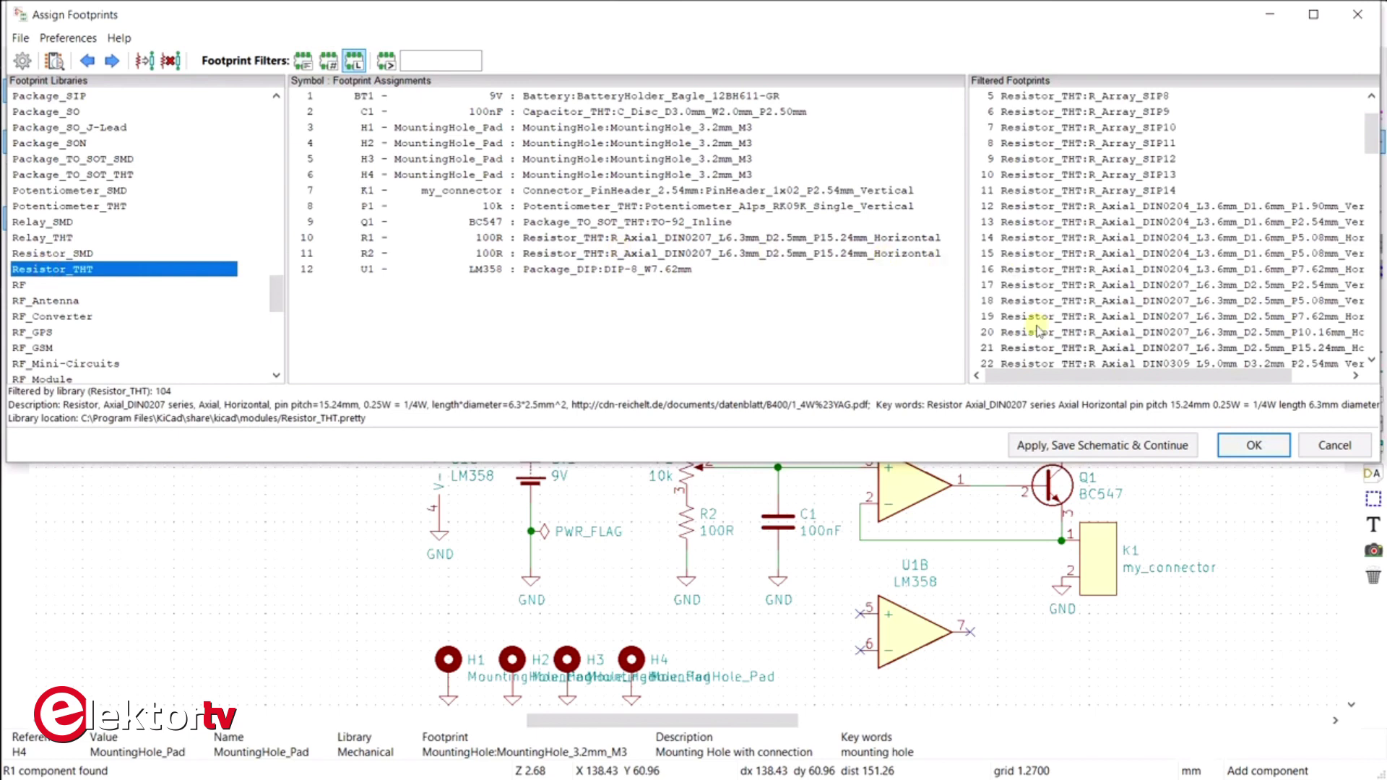
pyautogui.moveTo(1105, 376); pyautogui.dragTo(1143, 386)
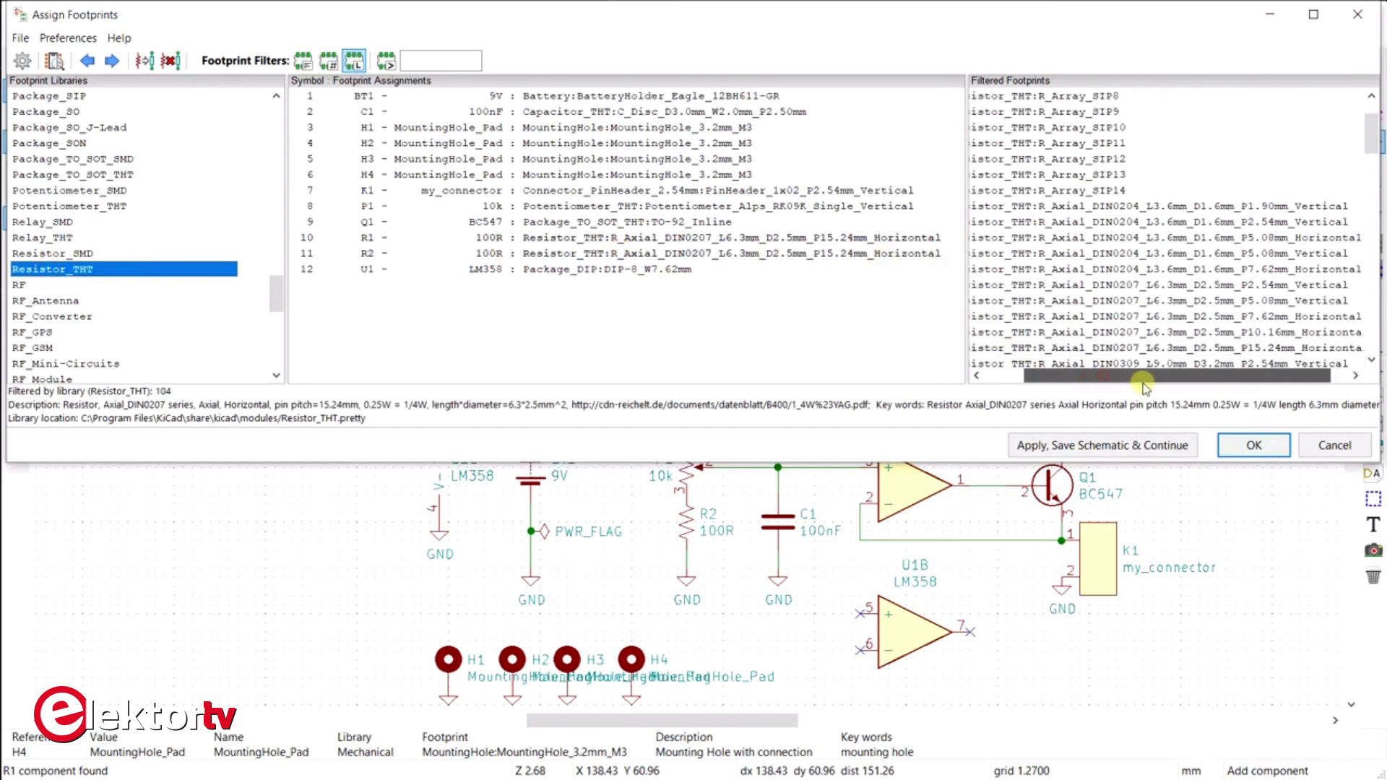
pyautogui.click(1206, 348)
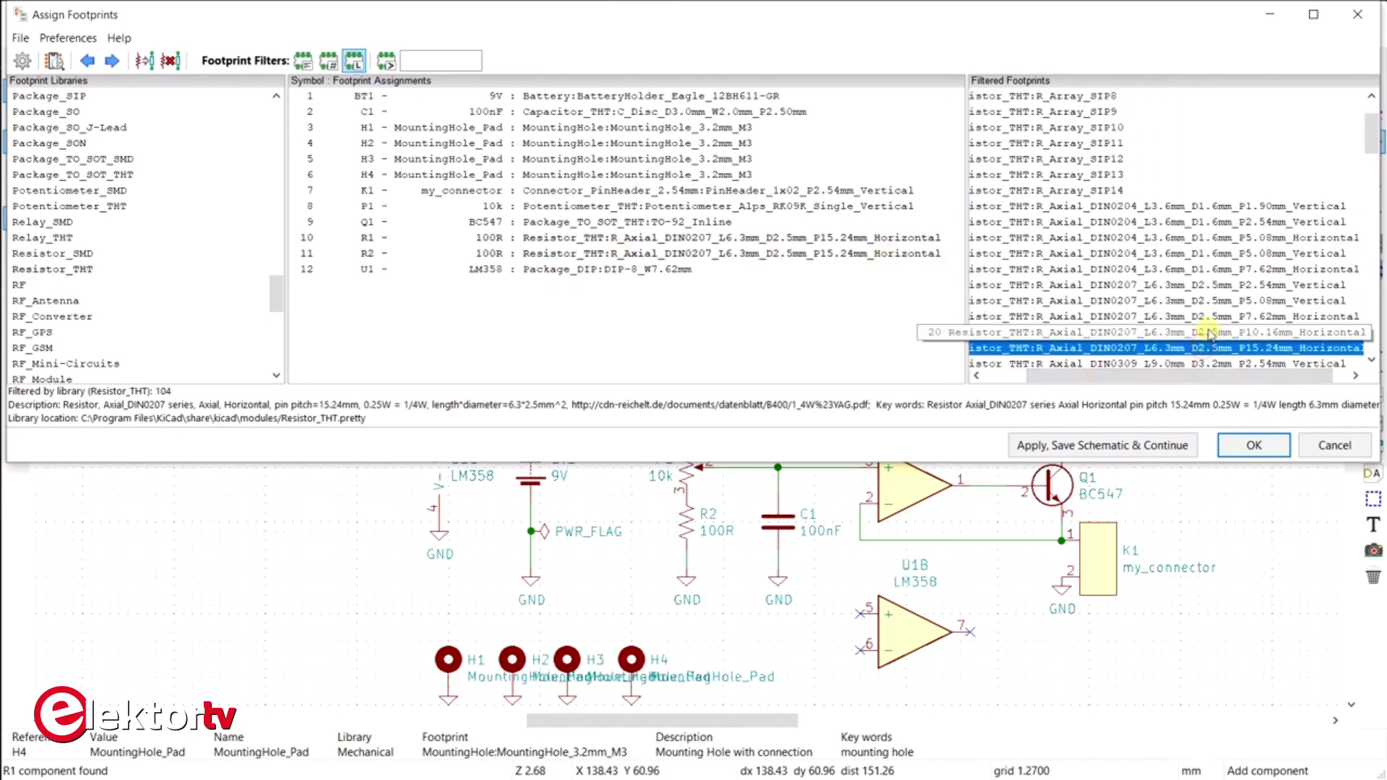
pyautogui.doubleClick(1208, 332)
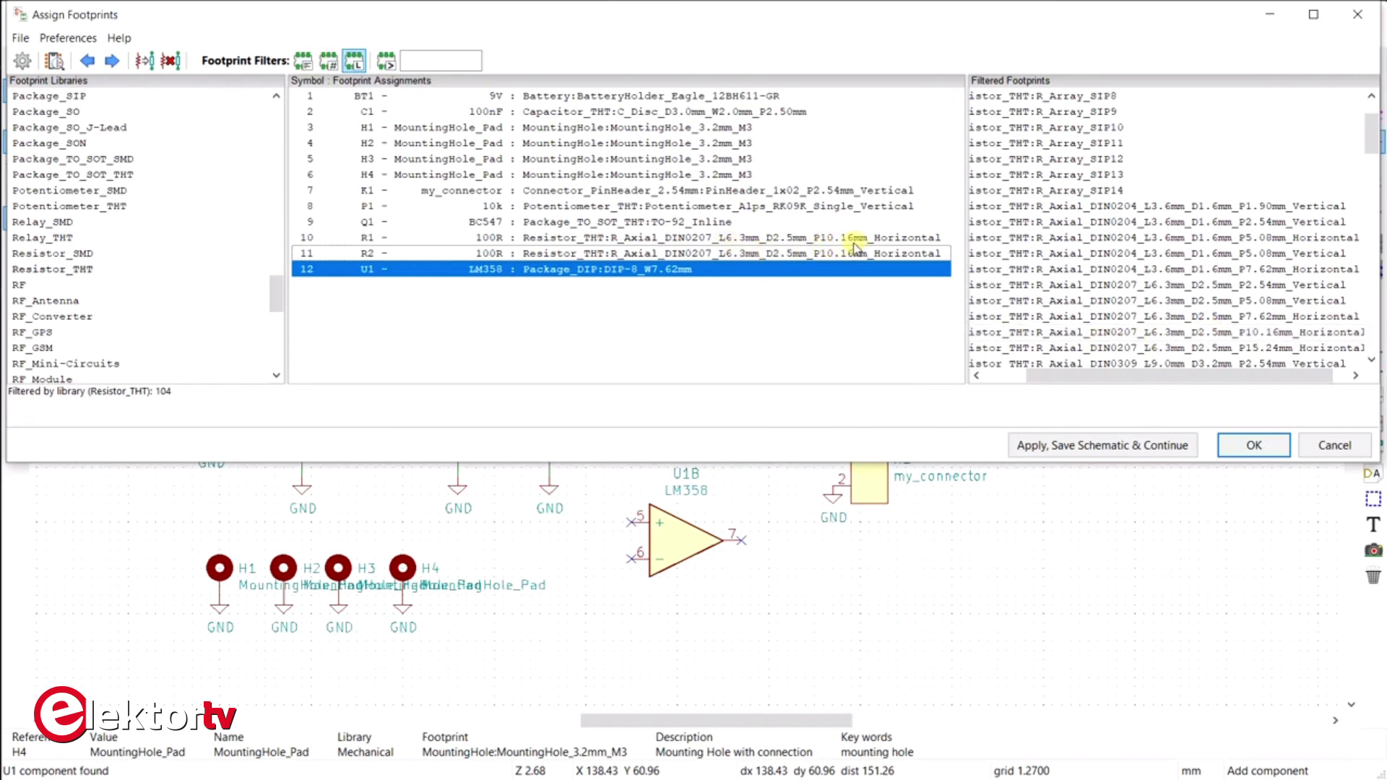
pyautogui.click(1247, 444)
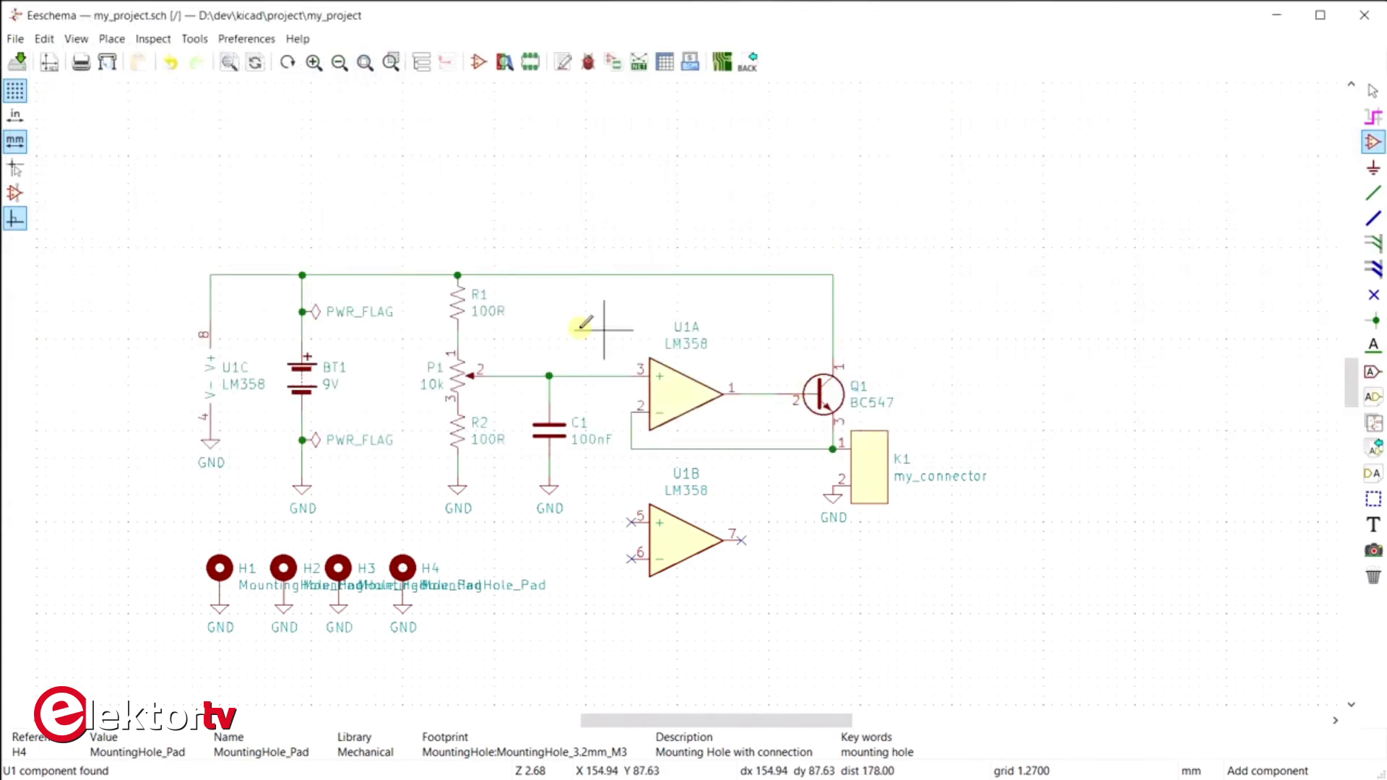
# Save the schematic and apply its changes to the board, adding H1–H4
pyautogui.click(18, 61)
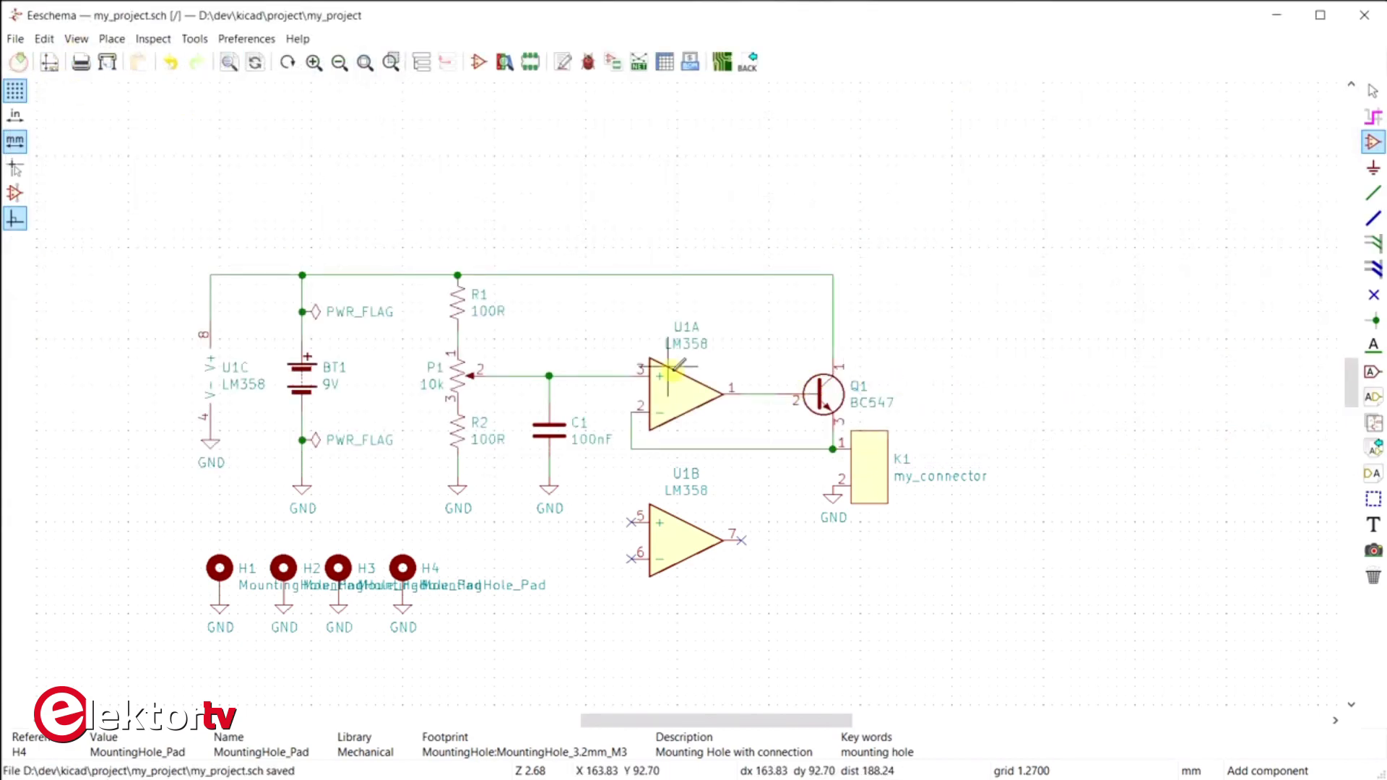
pyautogui.click(721, 61)
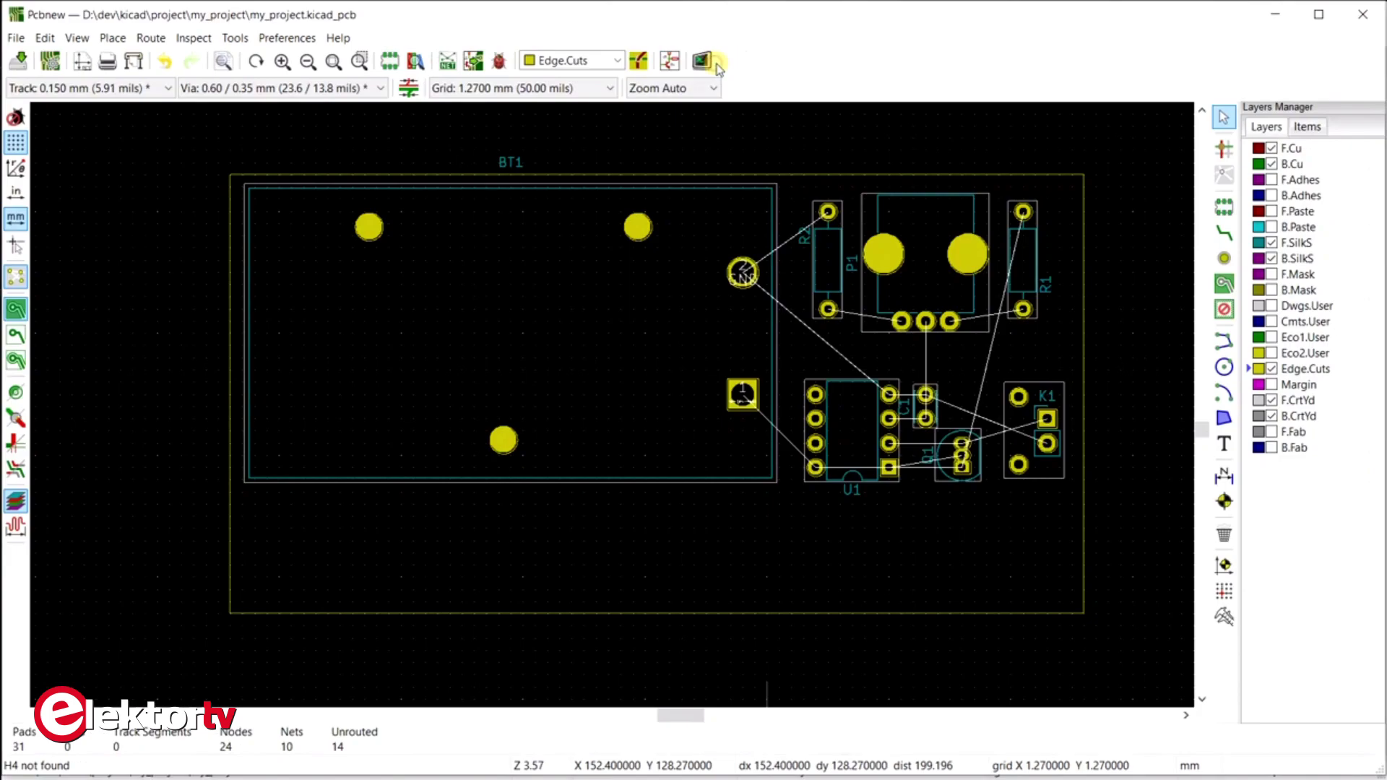
pyautogui.click(473, 60)
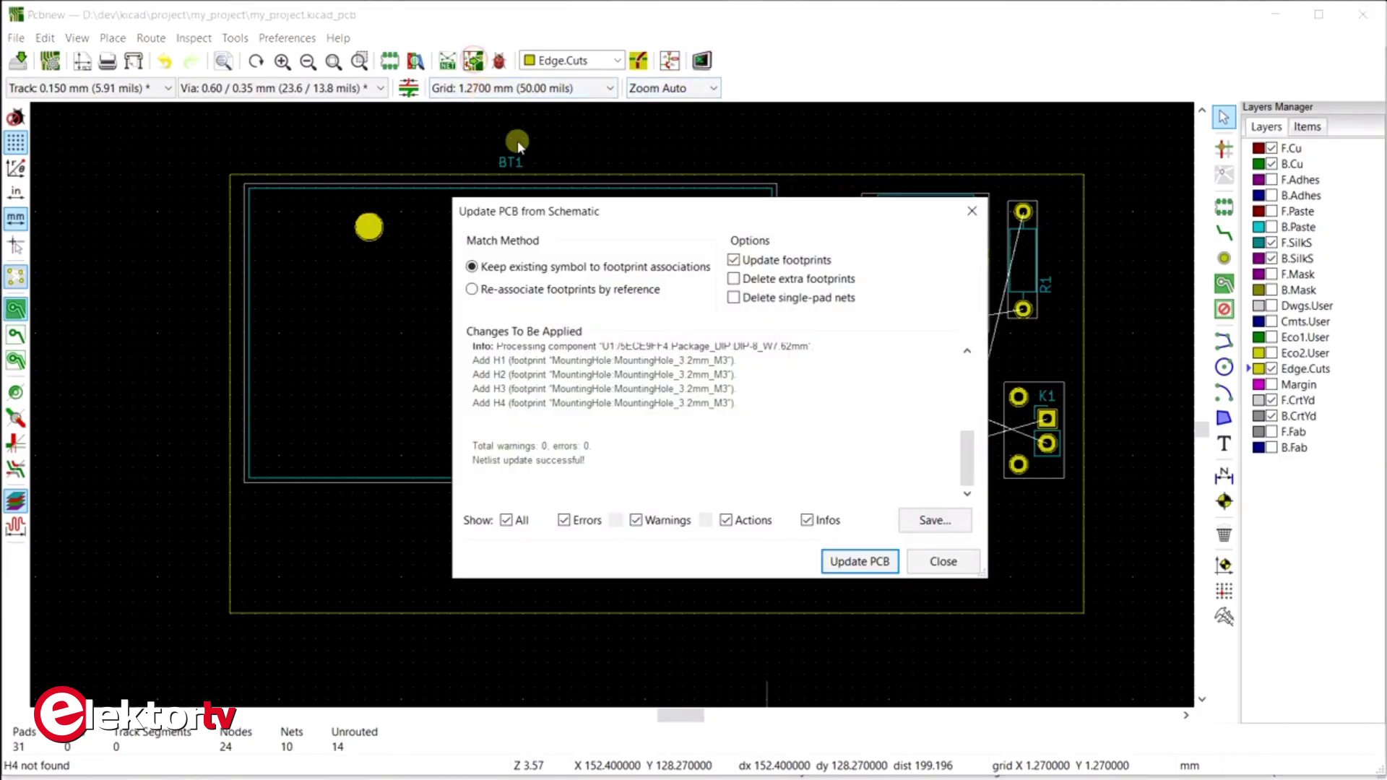
pyautogui.scroll(1, 968, 469)
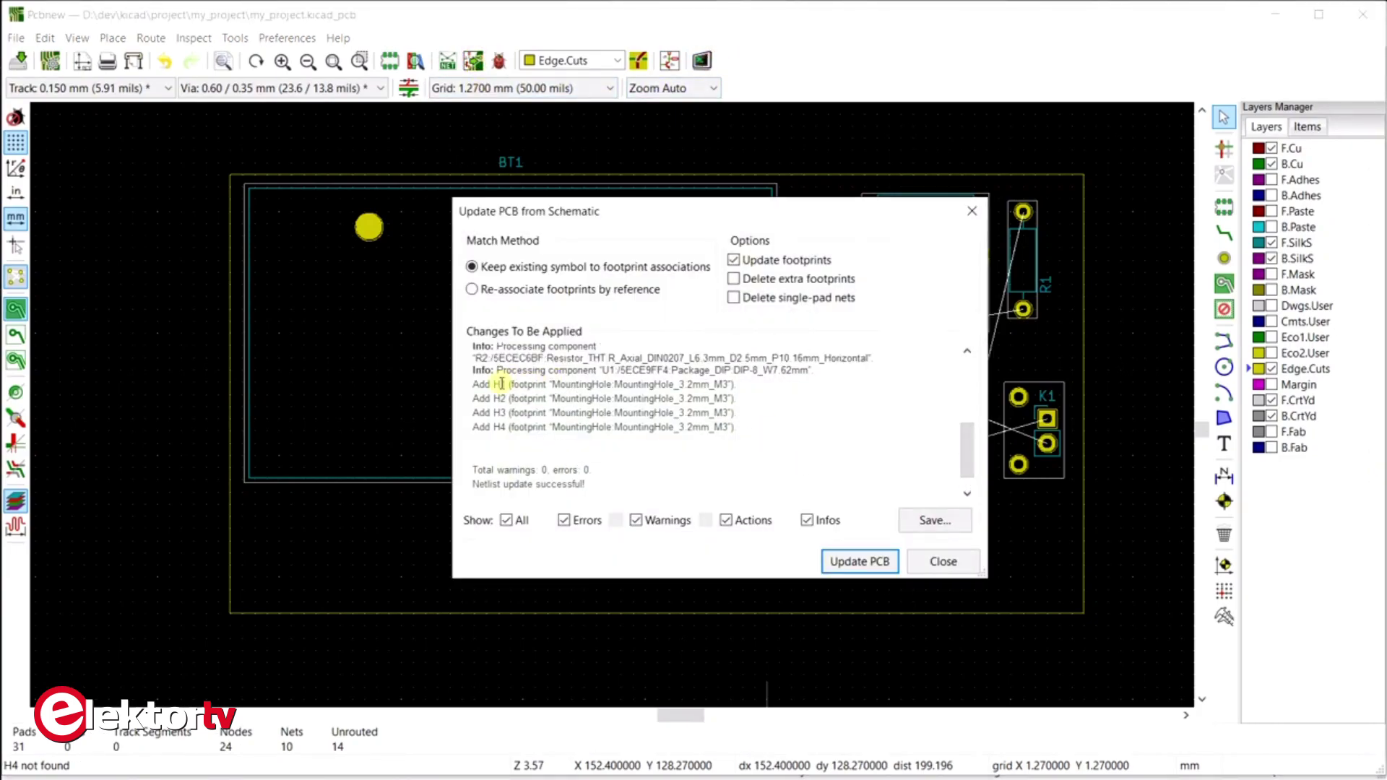
pyautogui.moveTo(477, 384); pyautogui.dragTo(733, 427)
pyautogui.click(859, 561)
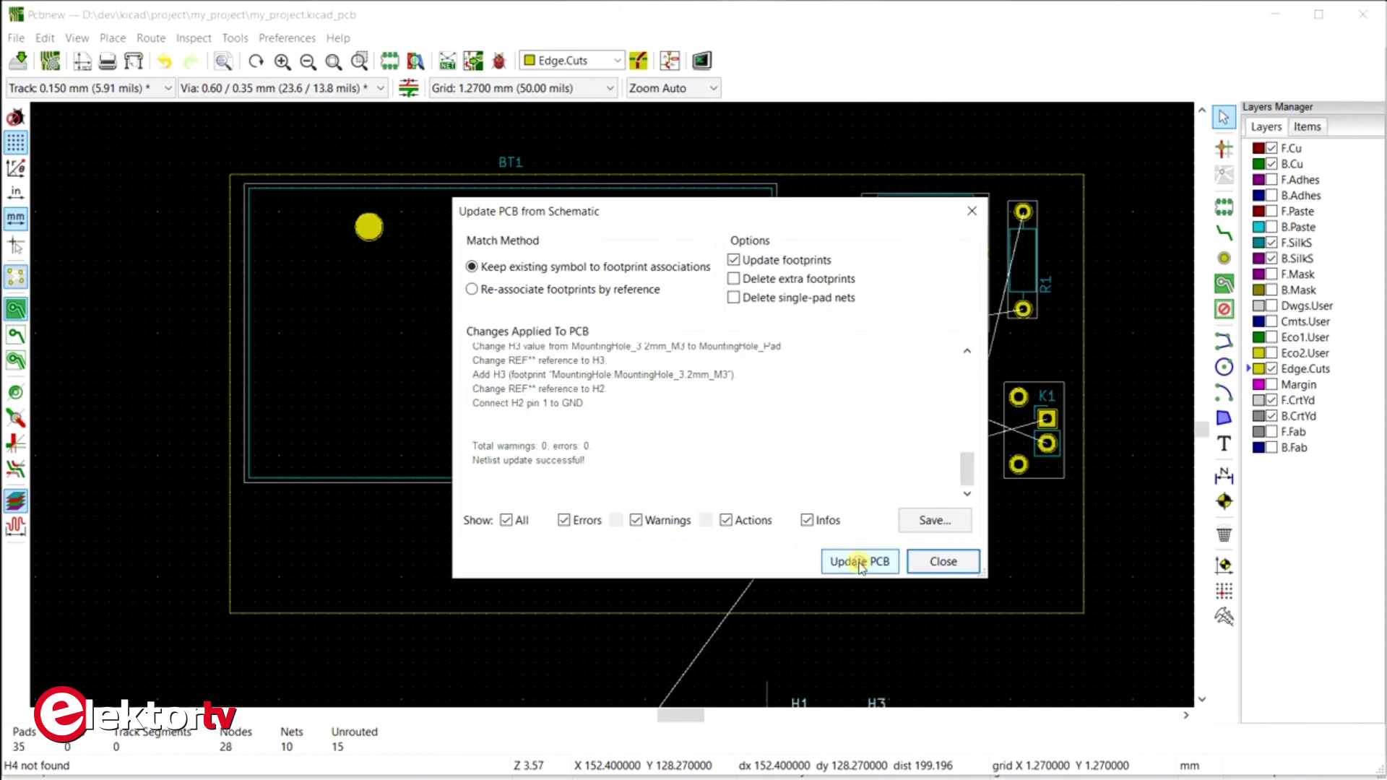
pyautogui.click(943, 562)
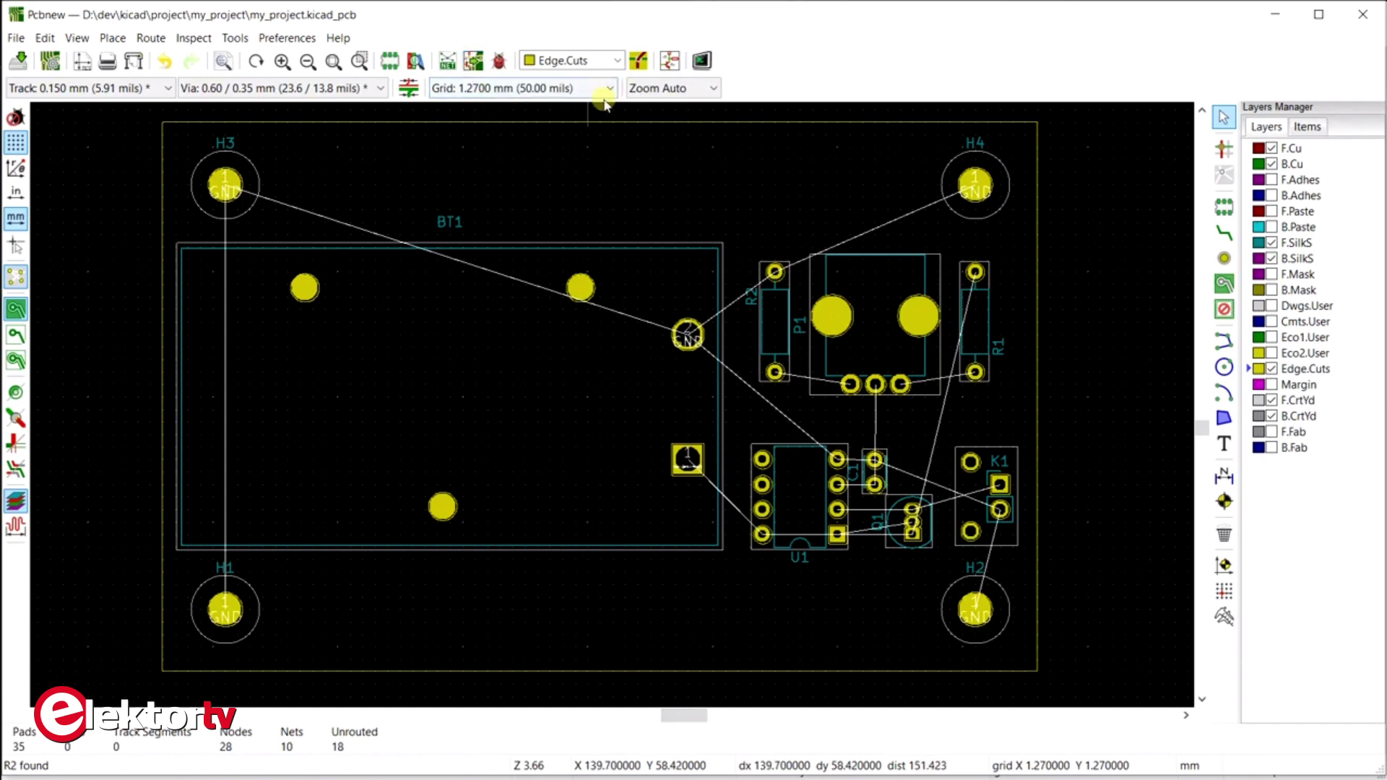
# Export the board's footprint associations as my_project.cmp, then switch to the schematic
pyautogui.click(669, 62)
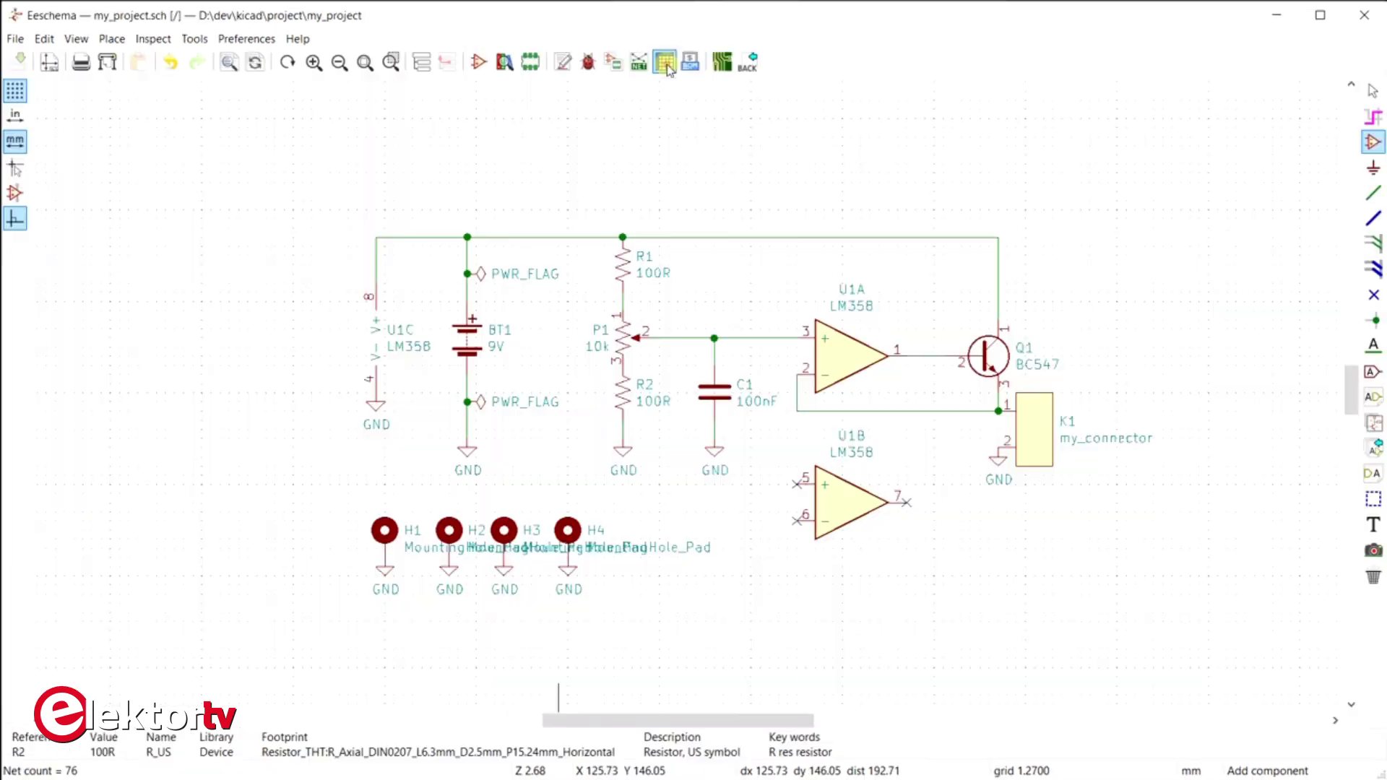
pyautogui.click(721, 64)
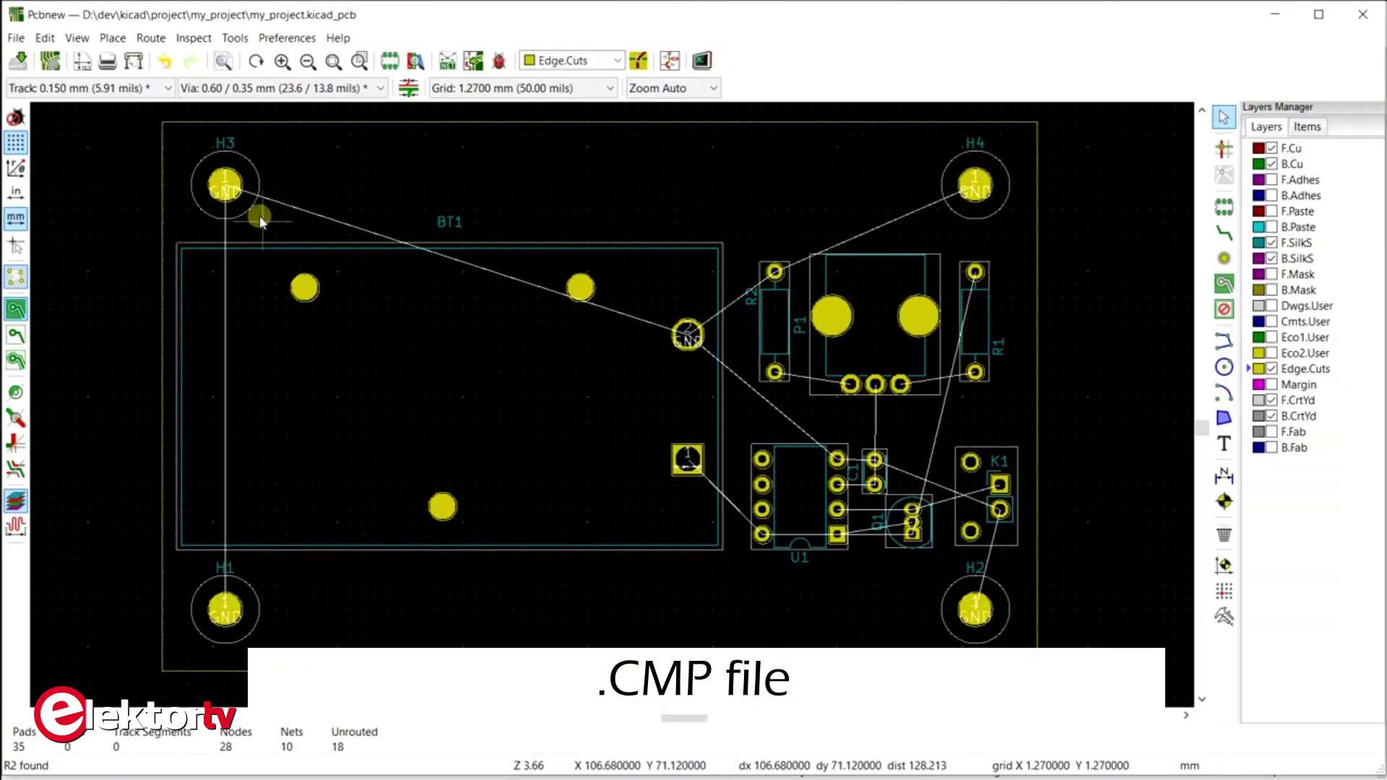
pyautogui.click(17, 41)
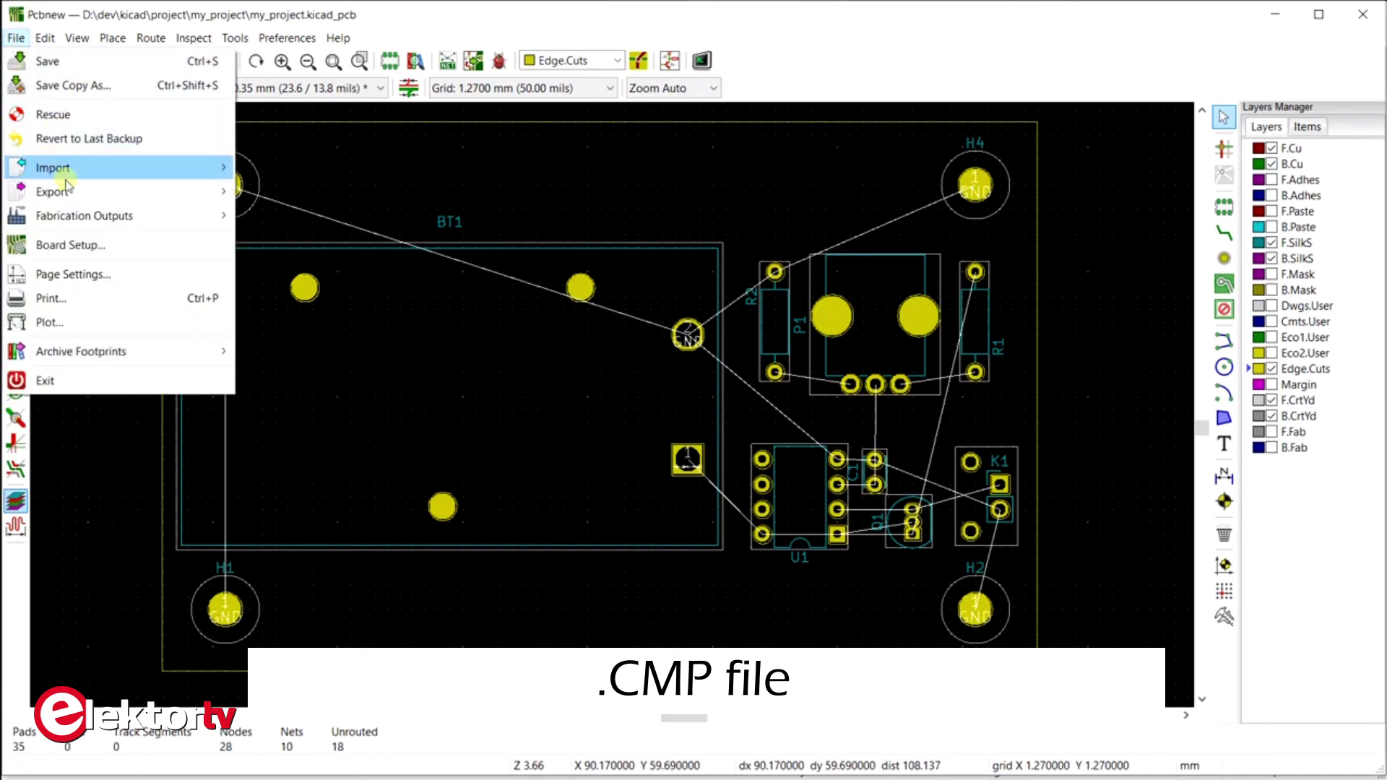
pyautogui.moveTo(142, 192)
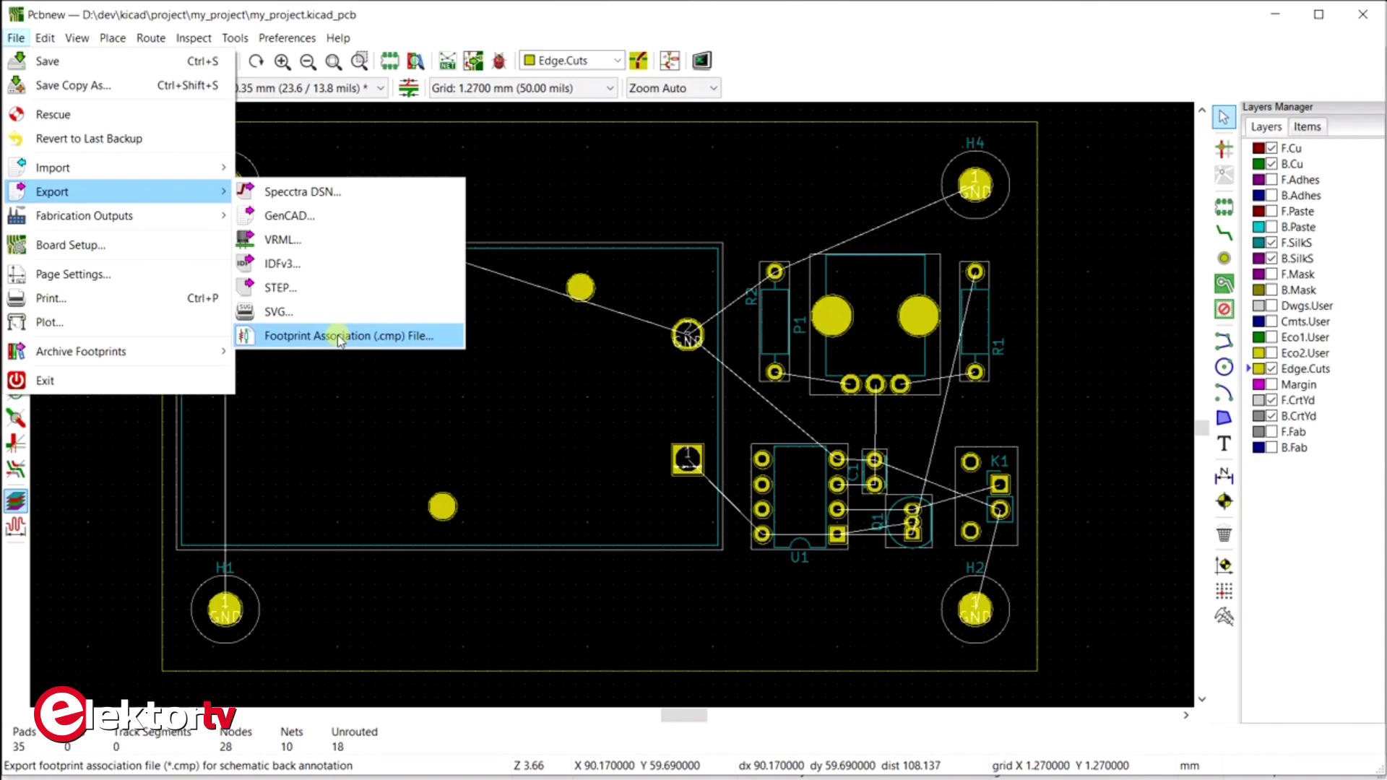
pyautogui.click(339, 337)
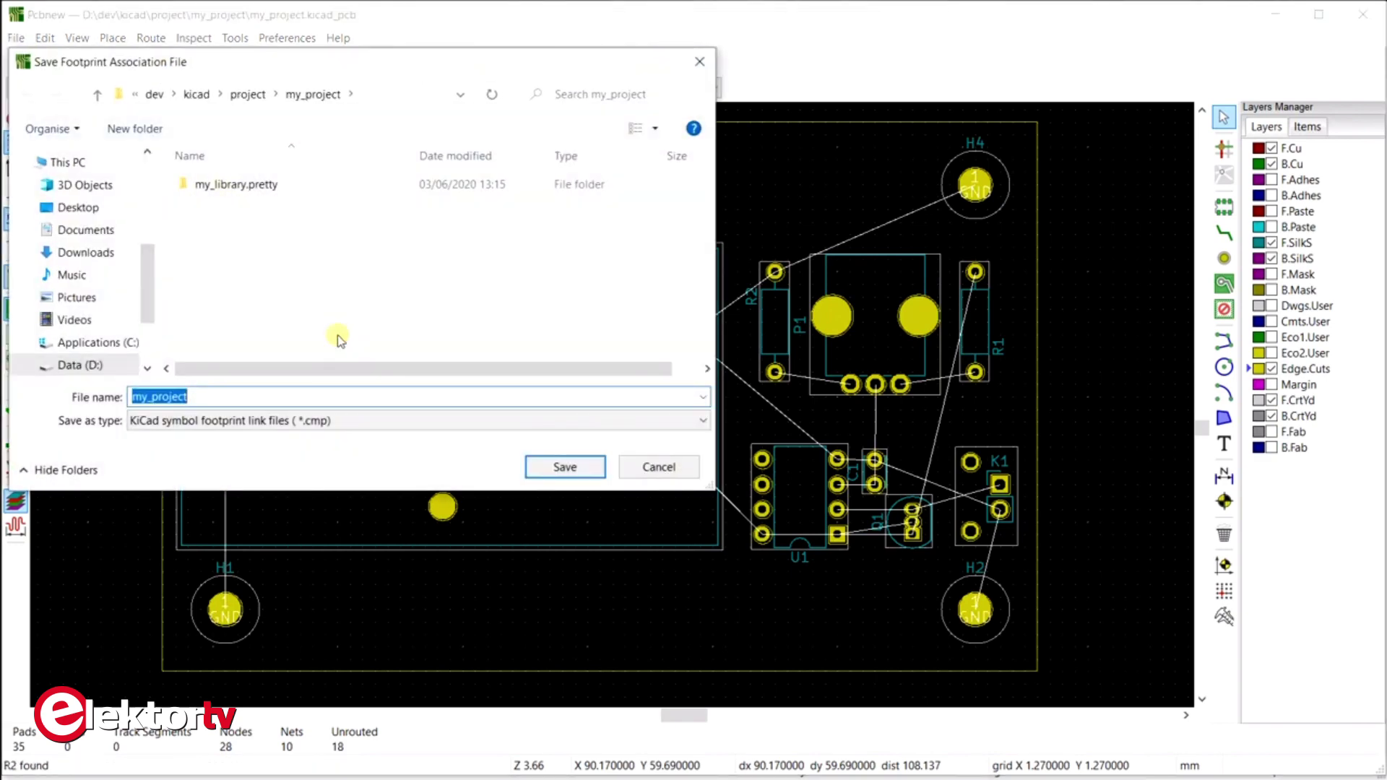
pyautogui.click(564, 468)
pyautogui.click(665, 62)
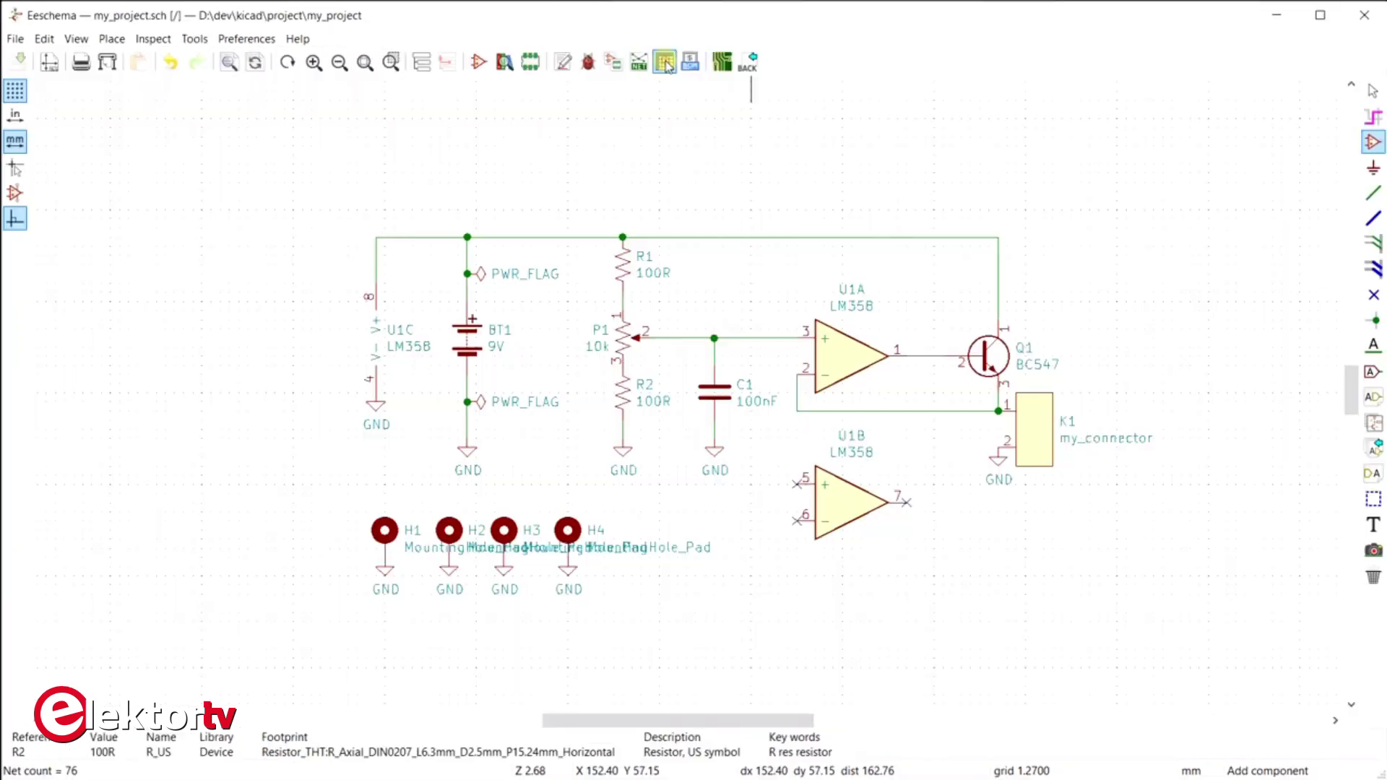
# Back-annotate footprints from my_project.cmp, keeping the existing footprint field visibility
pyautogui.click(750, 64)
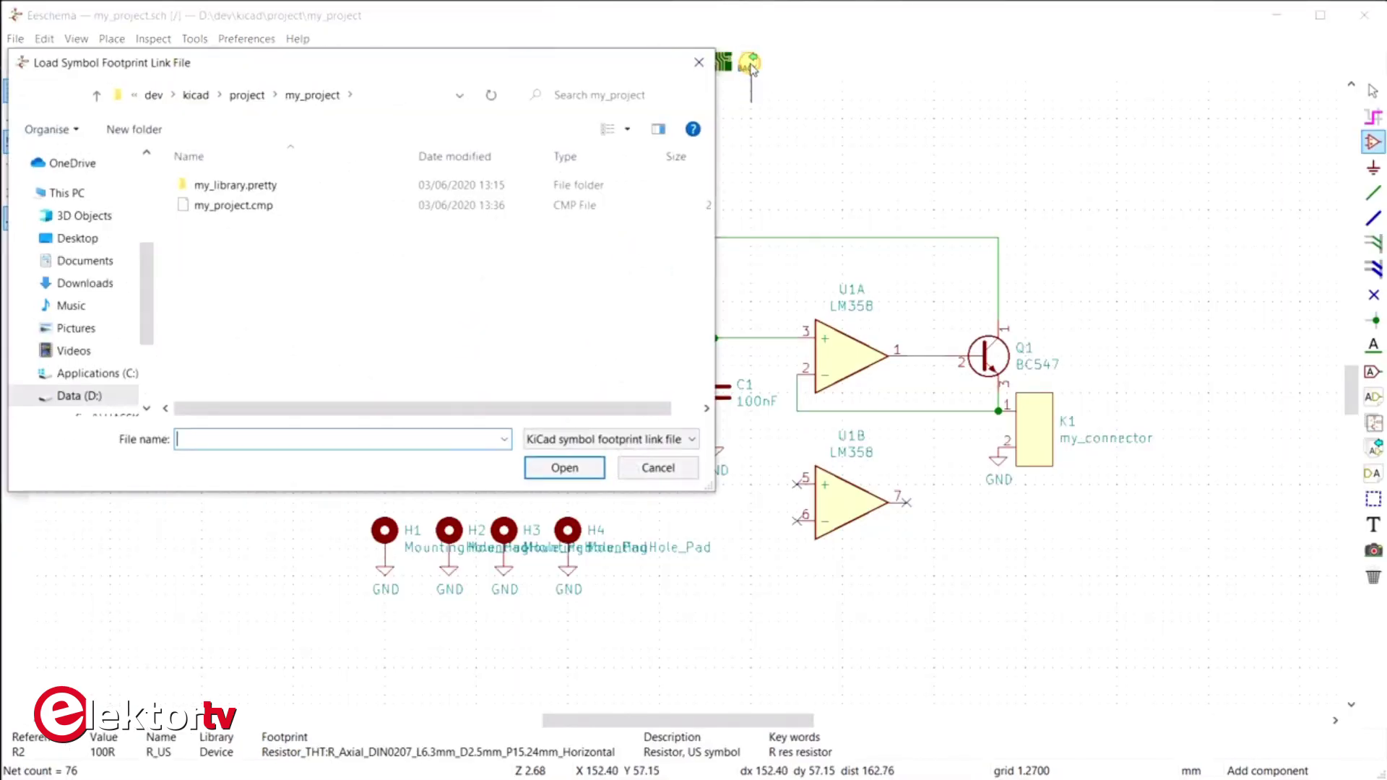
pyautogui.click(253, 205)
pyautogui.click(564, 467)
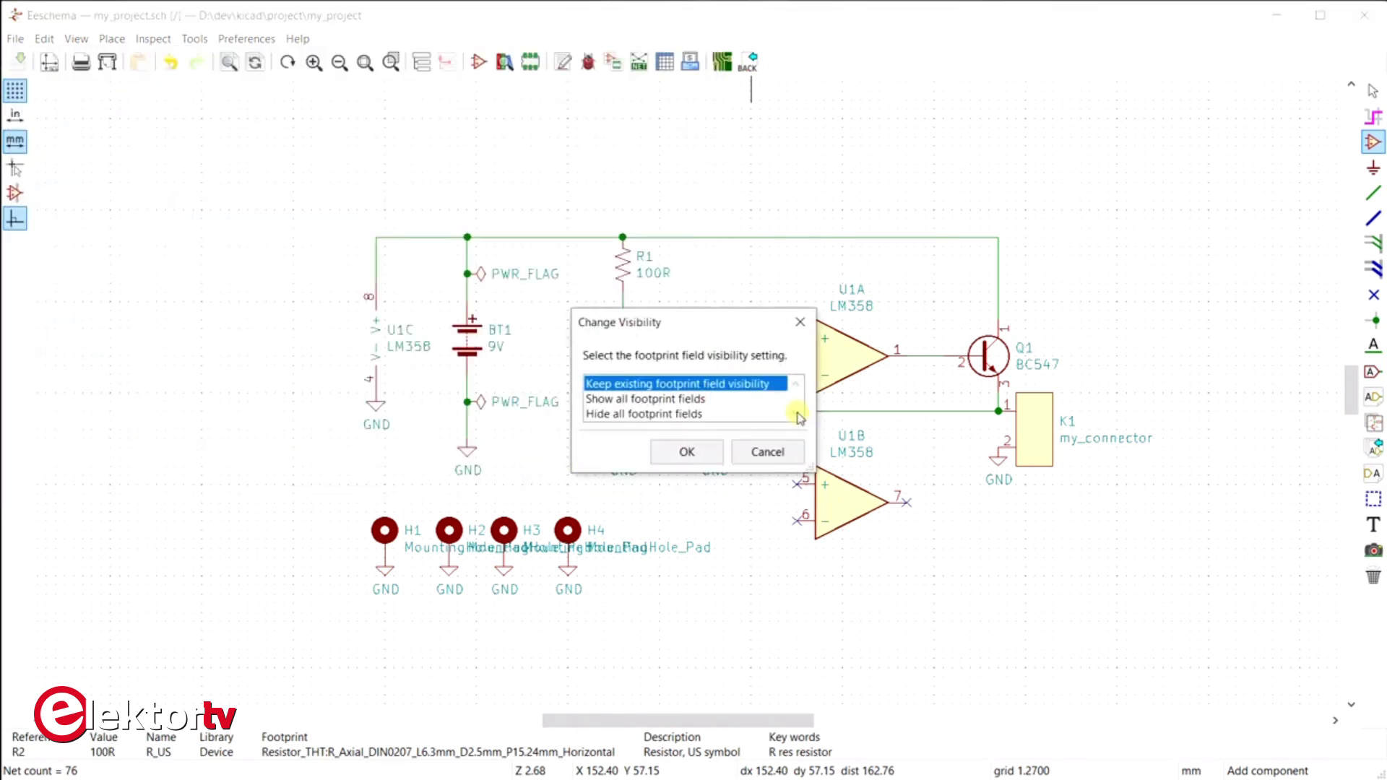
pyautogui.click(687, 452)
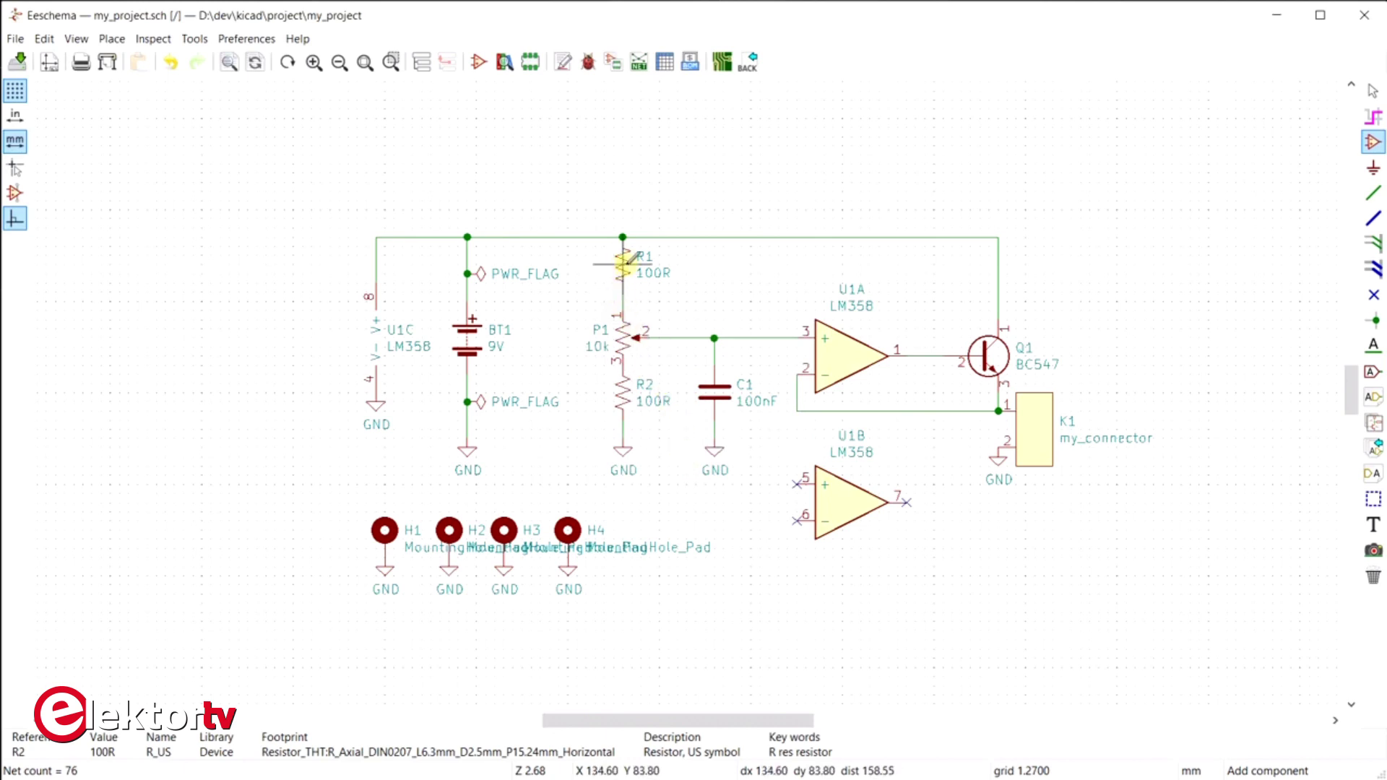
# Inspect R1's footprint field without changes and go back to the board layout
pyautogui.press('f')
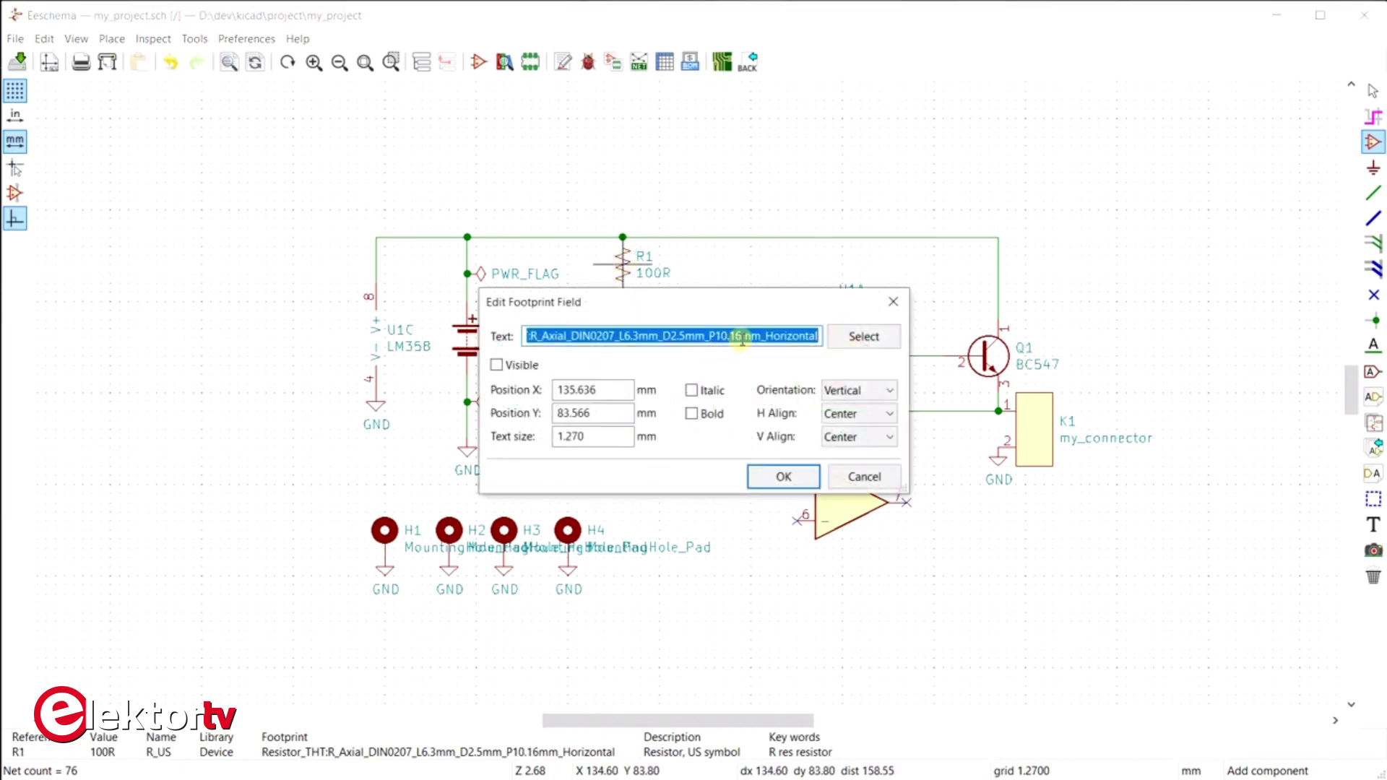
pyautogui.click(857, 476)
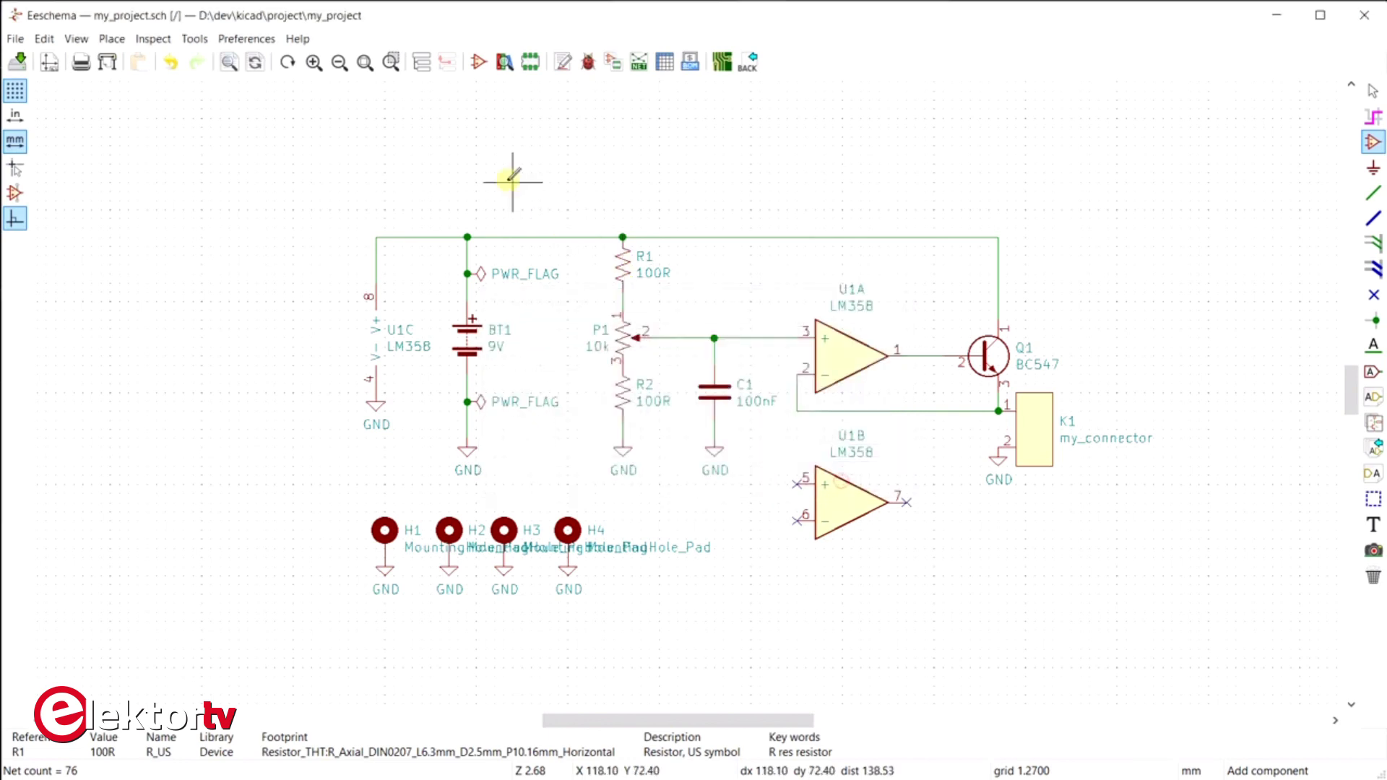
pyautogui.click(721, 62)
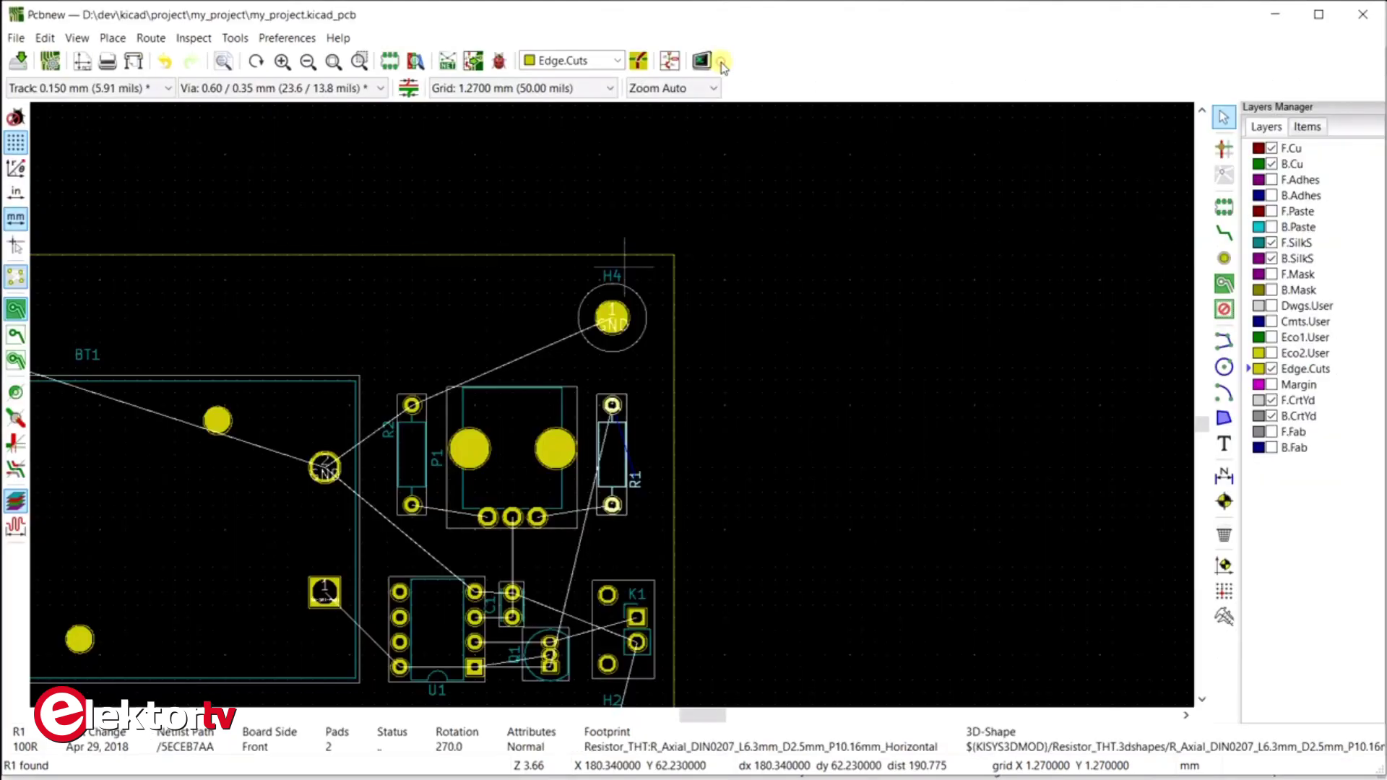
# Run Update PCB from Schematic and confirm the log shows 0 warnings and 0 errors
pyautogui.click(473, 62)
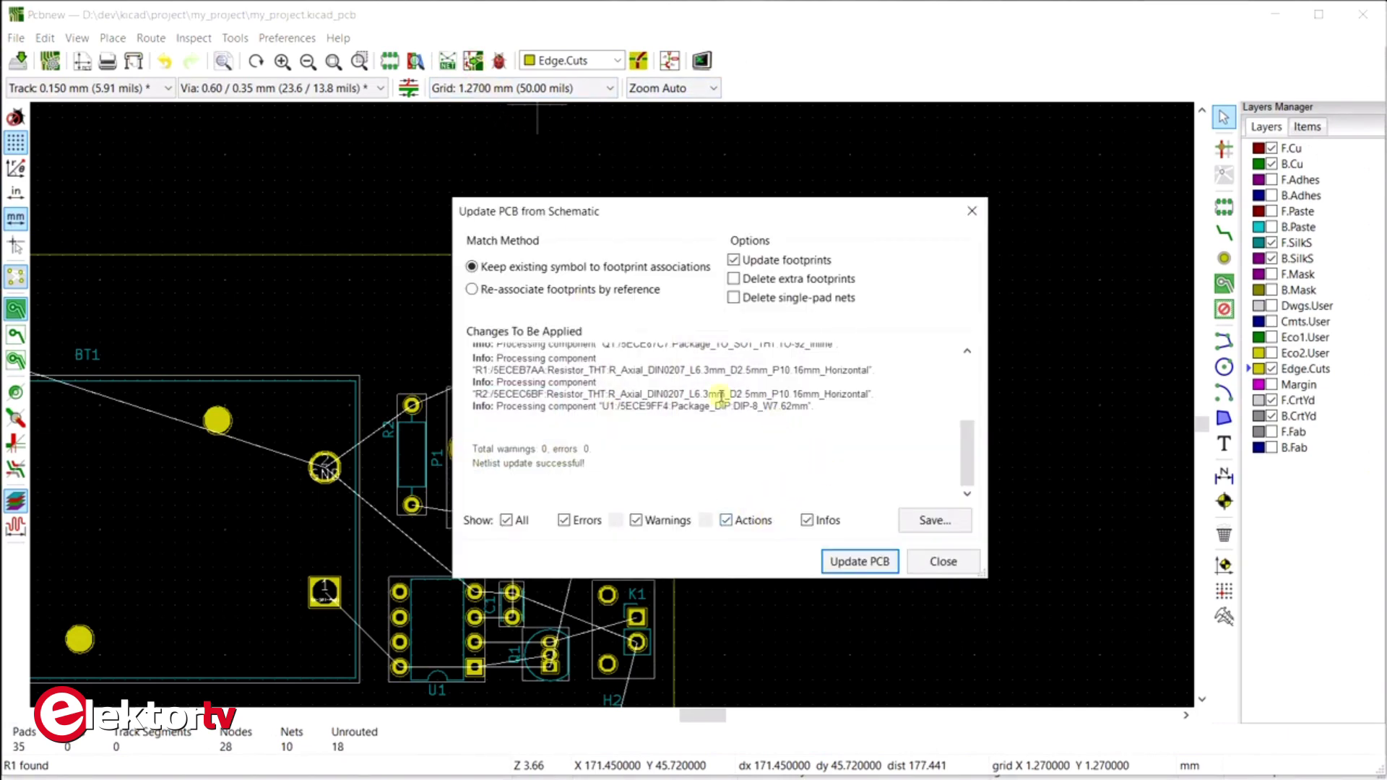
pyautogui.moveTo(961, 452); pyautogui.dragTo(951, 480)
pyautogui.click(939, 560)
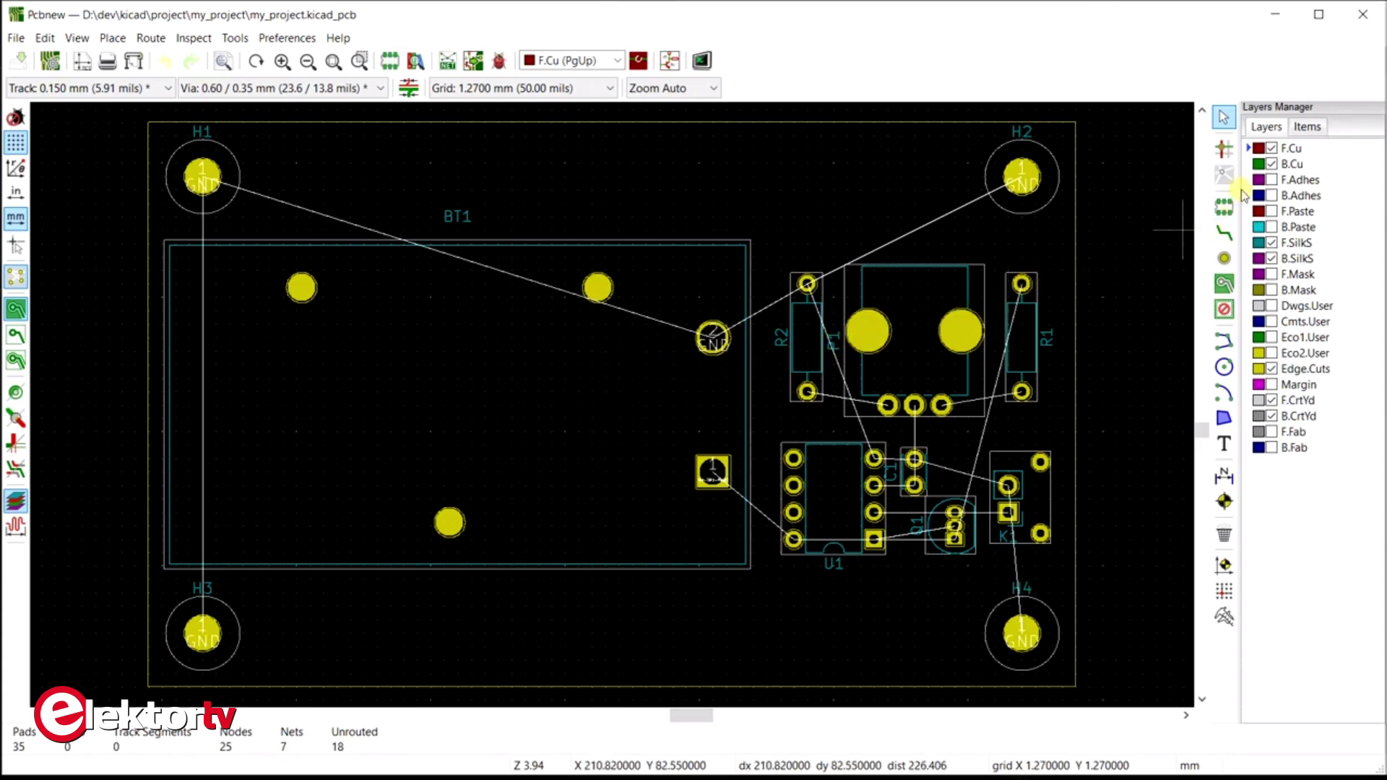
pyautogui.click(1247, 166)
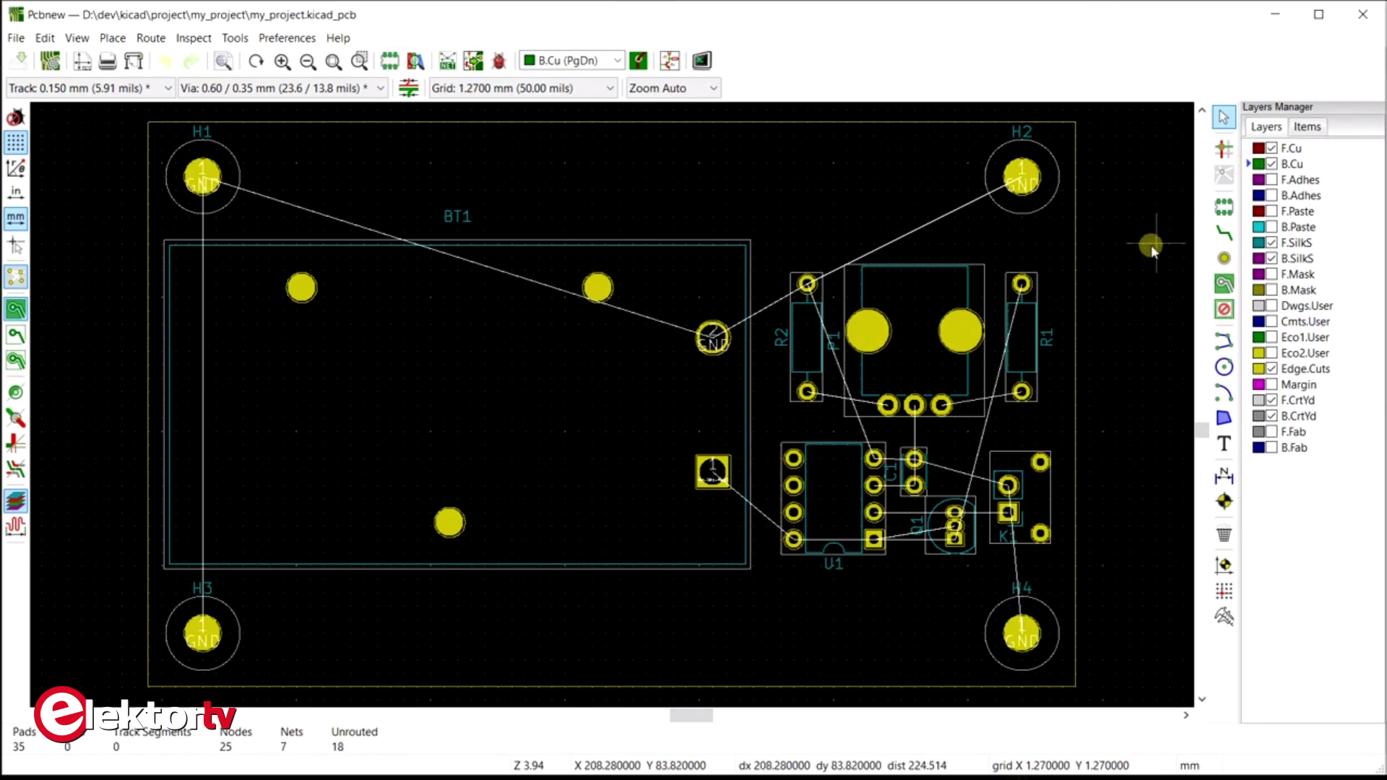
pyautogui.click(1225, 235)
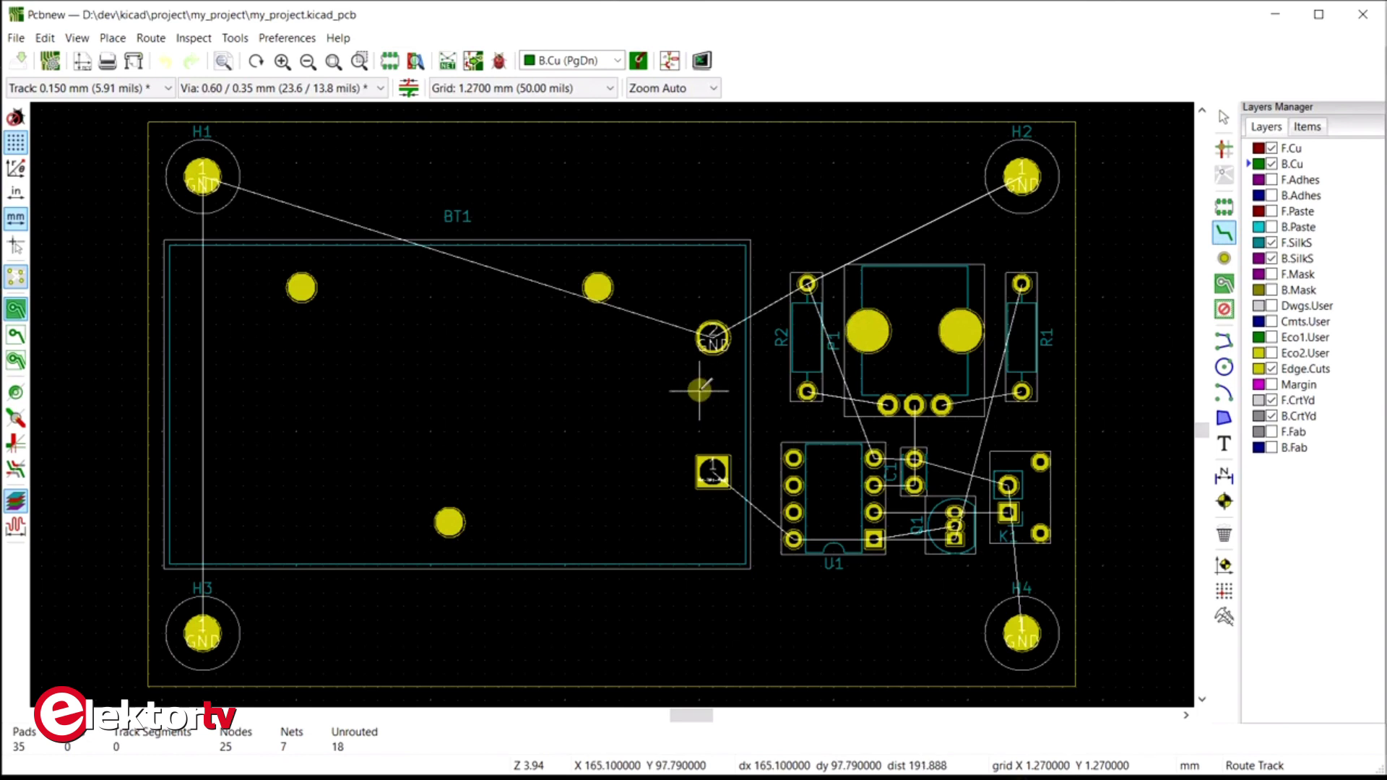
pyautogui.click(806, 392)
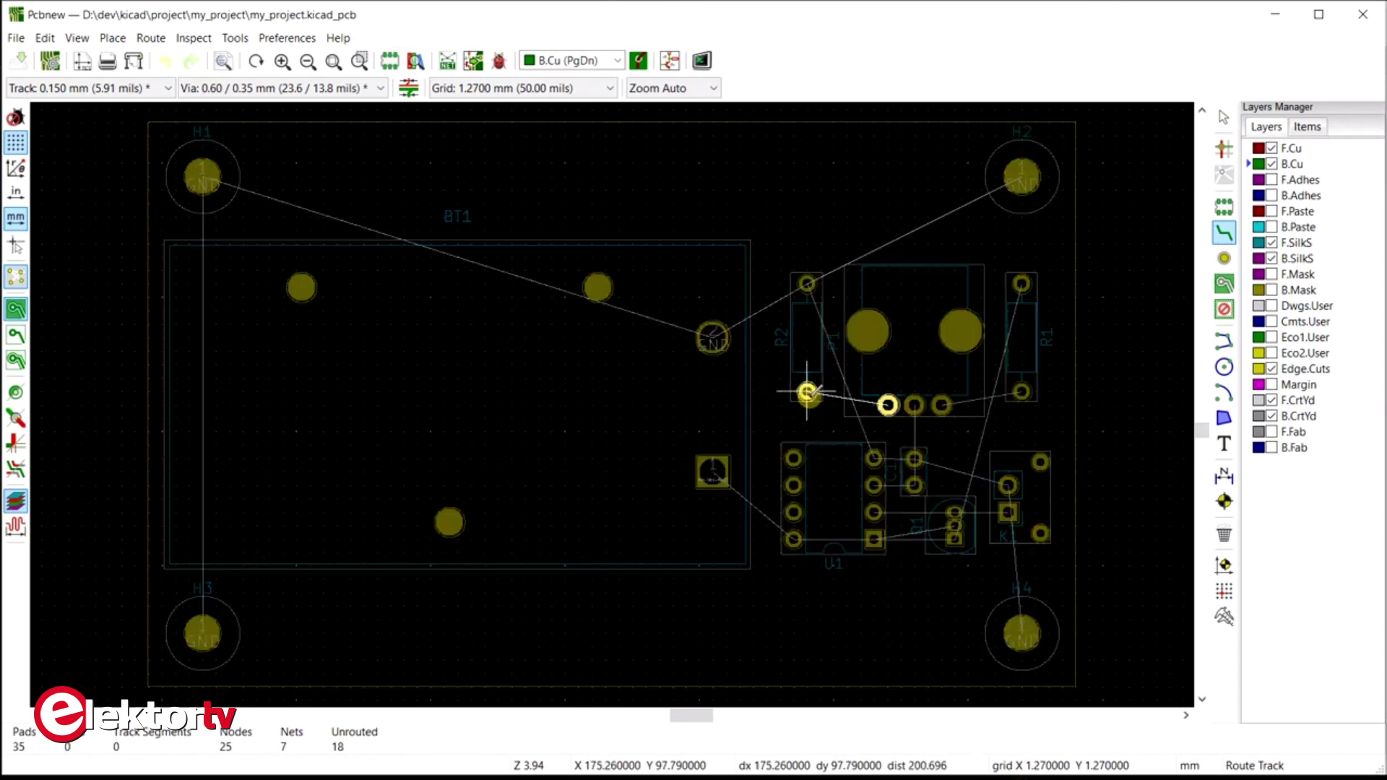
pyautogui.click(888, 405)
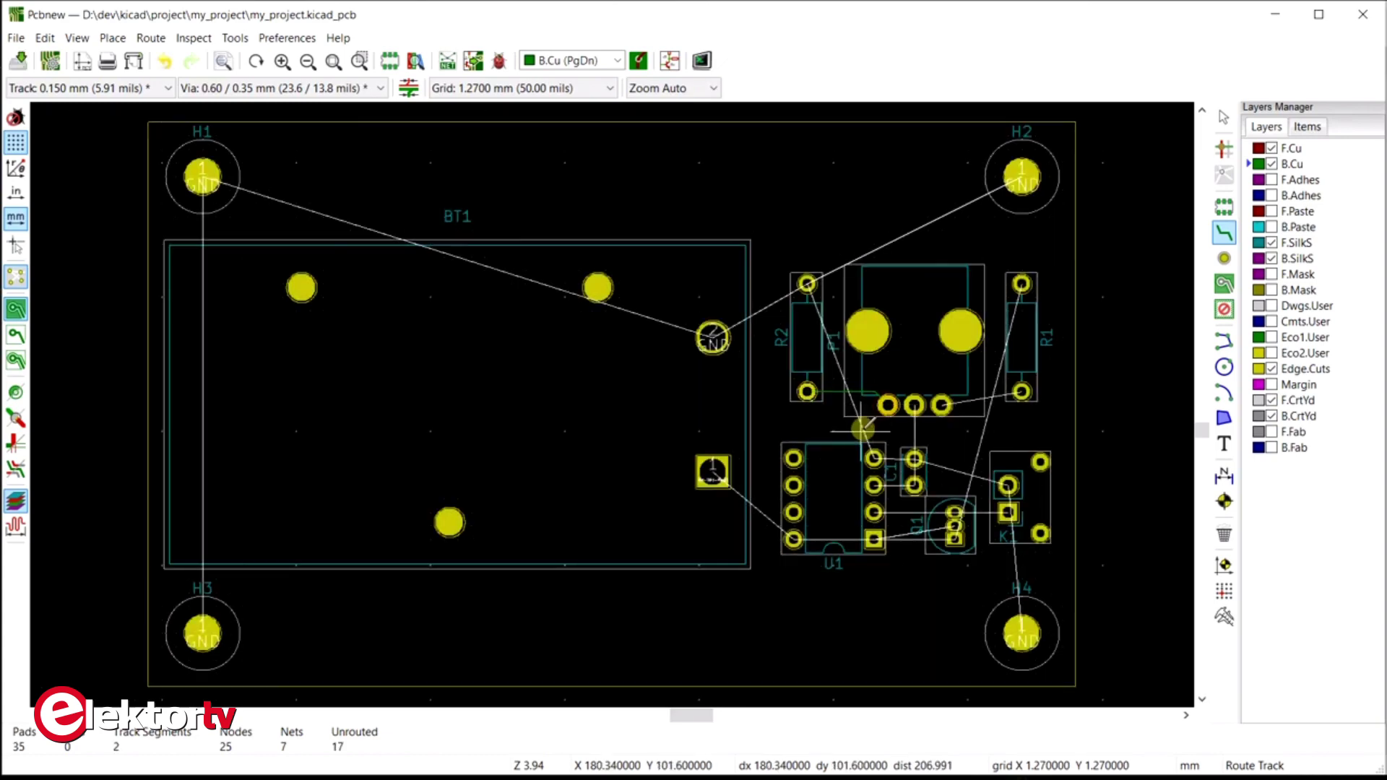
pyautogui.scroll(3, 845, 404)
pyautogui.scroll(3, 512, 403)
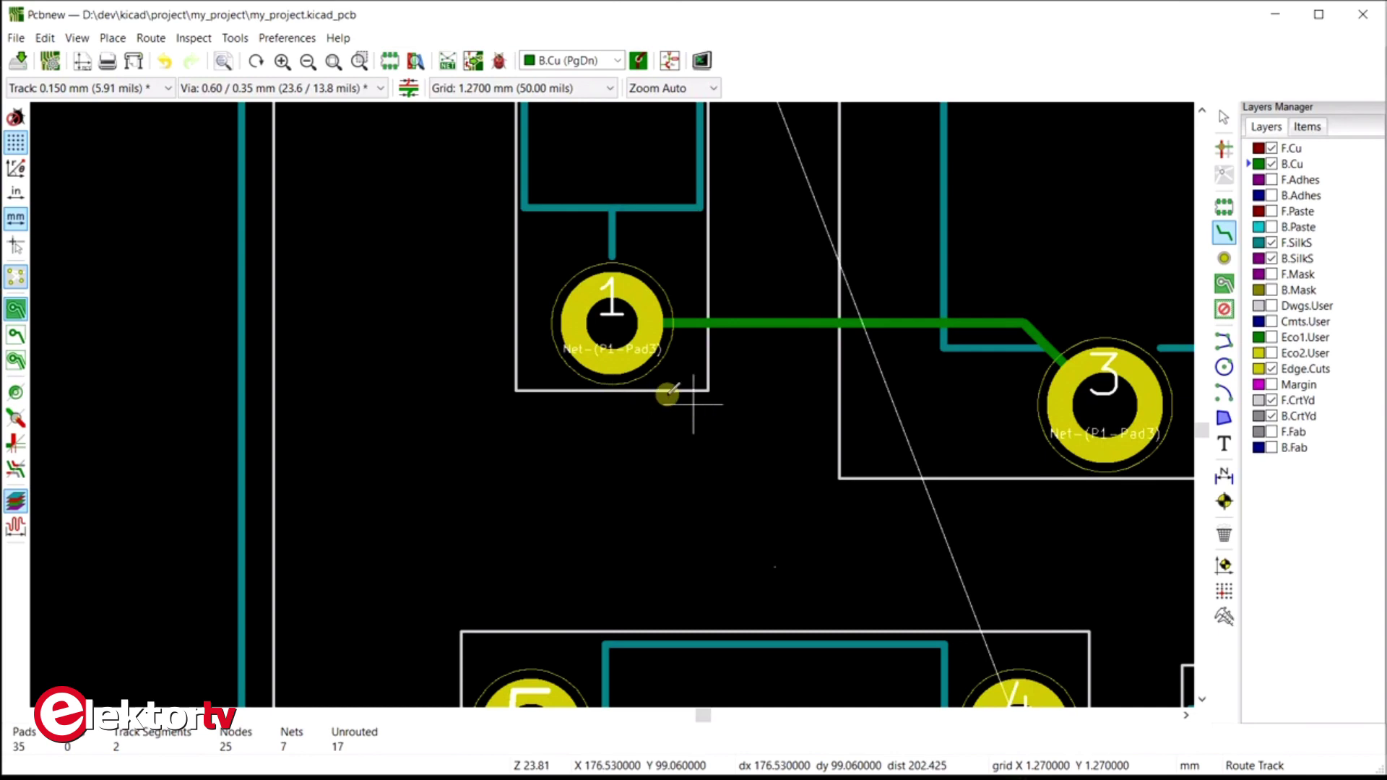
pyautogui.hotkey('ctrl', 'z')
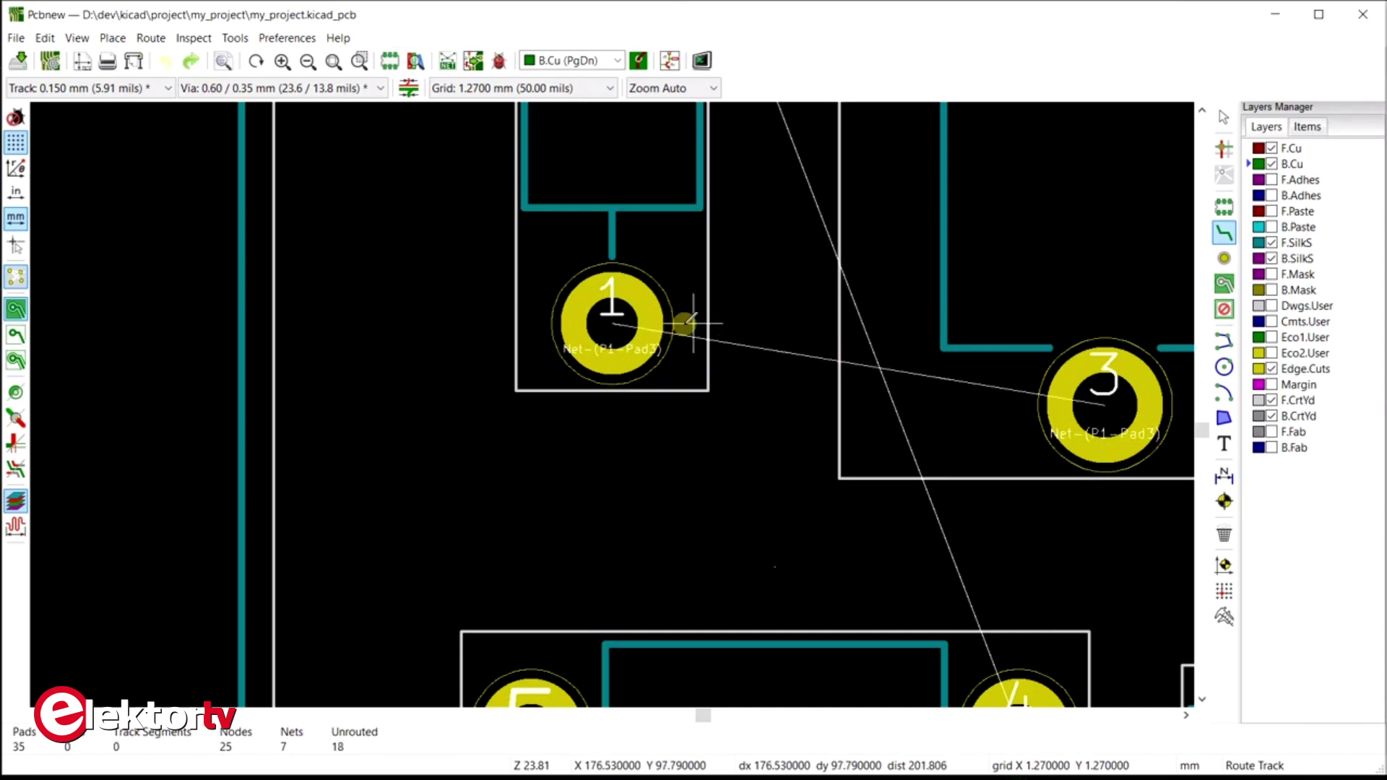
# Choose the 0.500 mm (19.69 mils) track width from the toolbar list
pyautogui.click(168, 89)
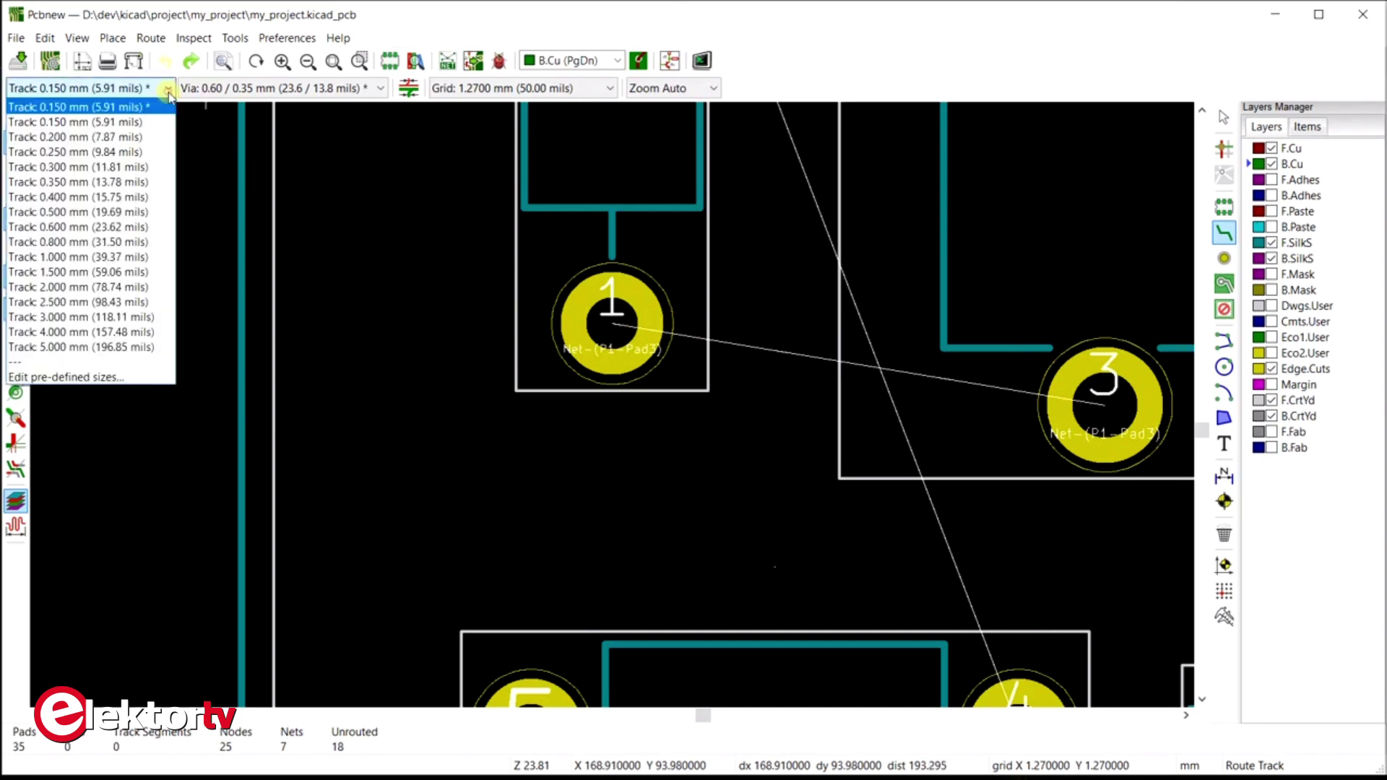
pyautogui.click(119, 212)
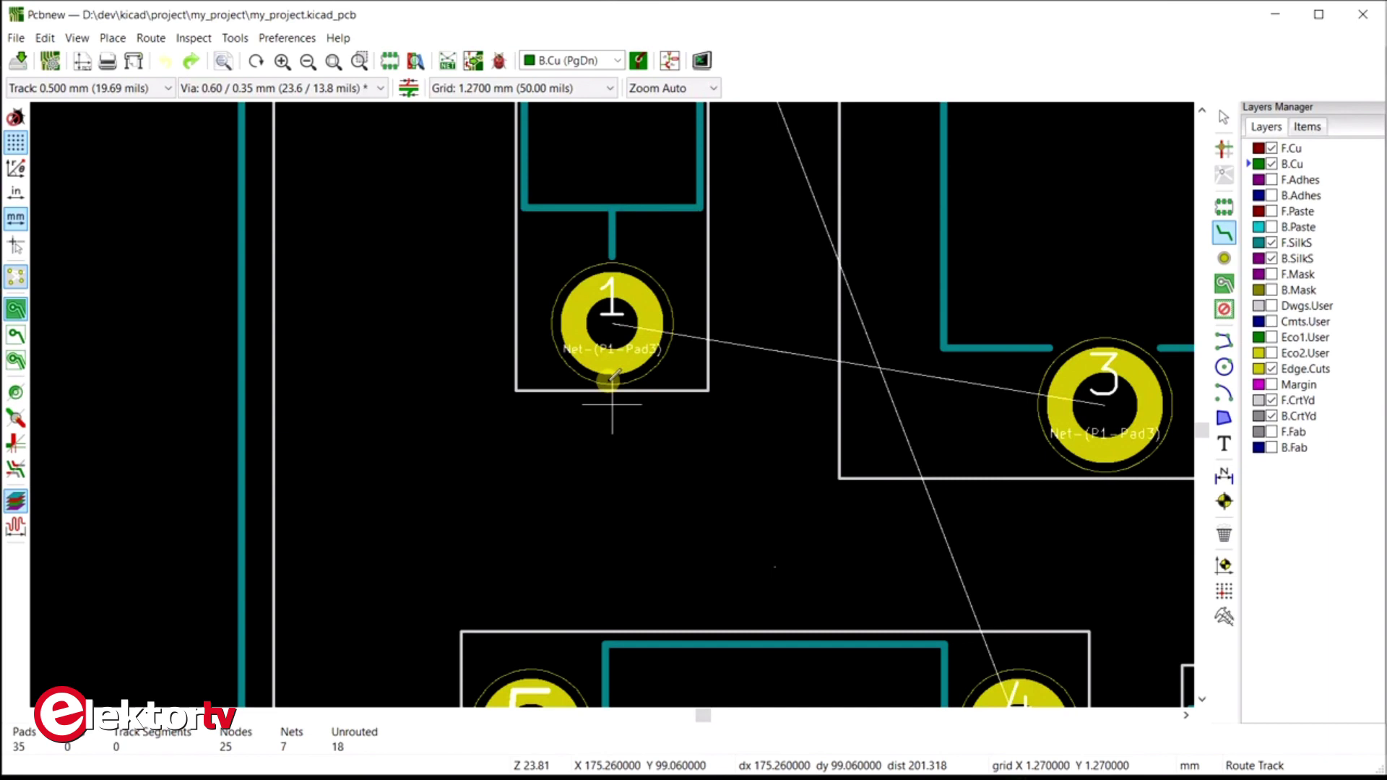
# Route a 0.5 mm track from R2 pad 1 to P1 pad 3, switching the track posture to diagonal
pyautogui.click(613, 324)
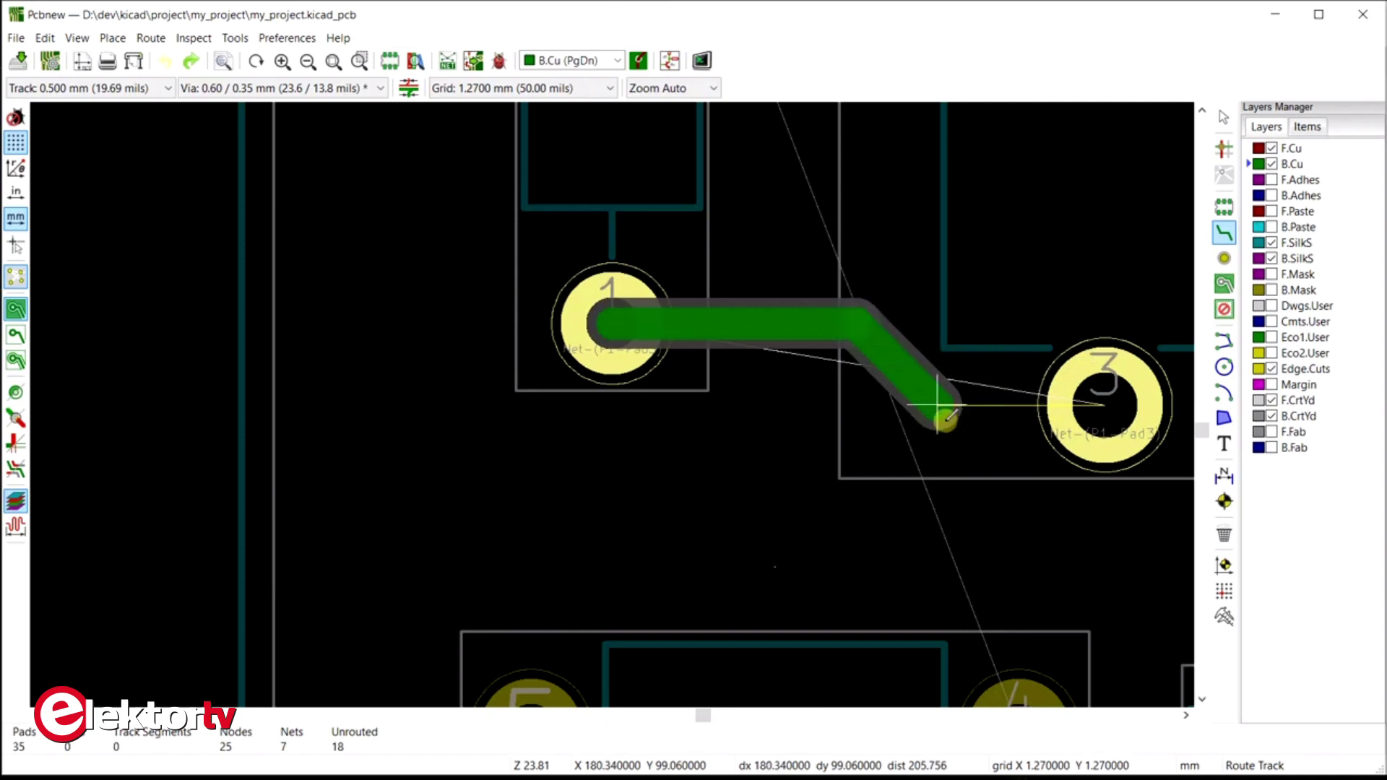
pyautogui.rightClick(846, 406)
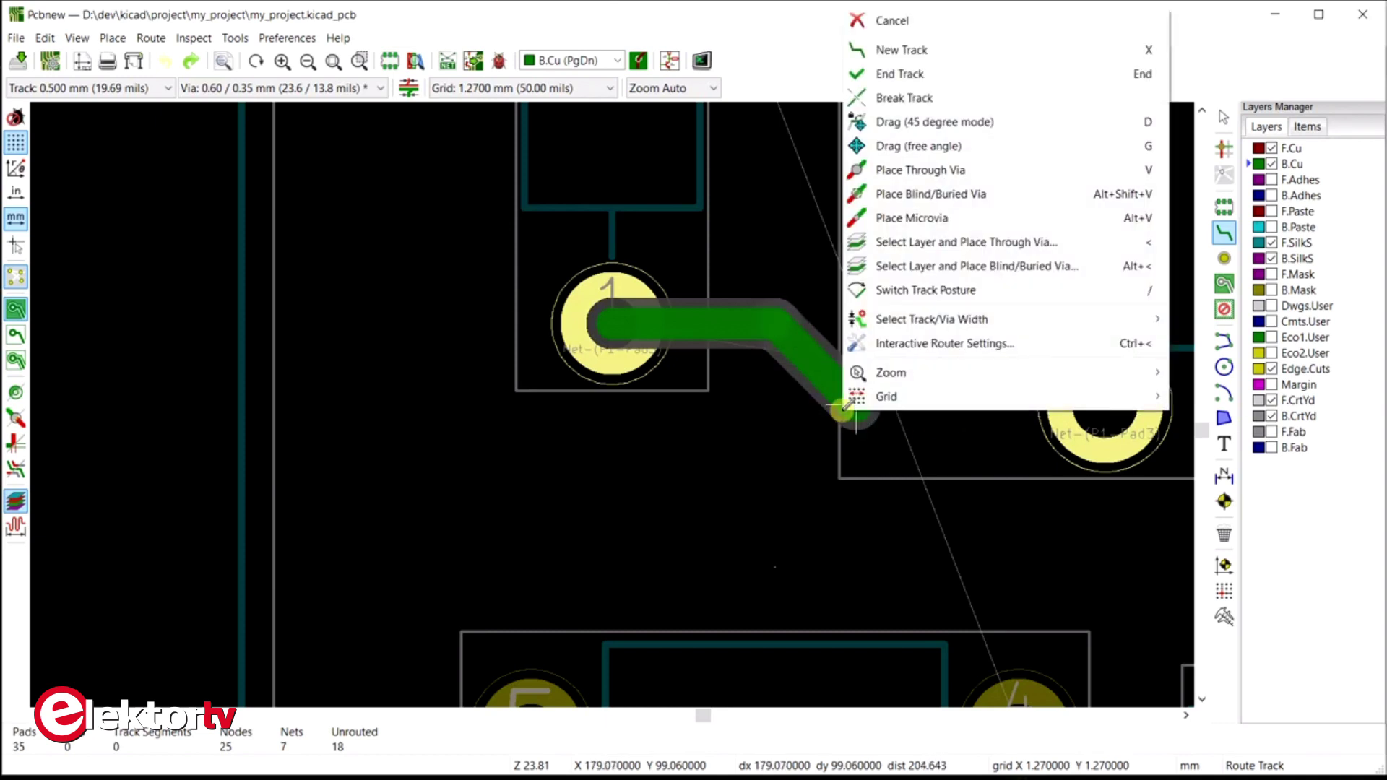
pyautogui.click(907, 292)
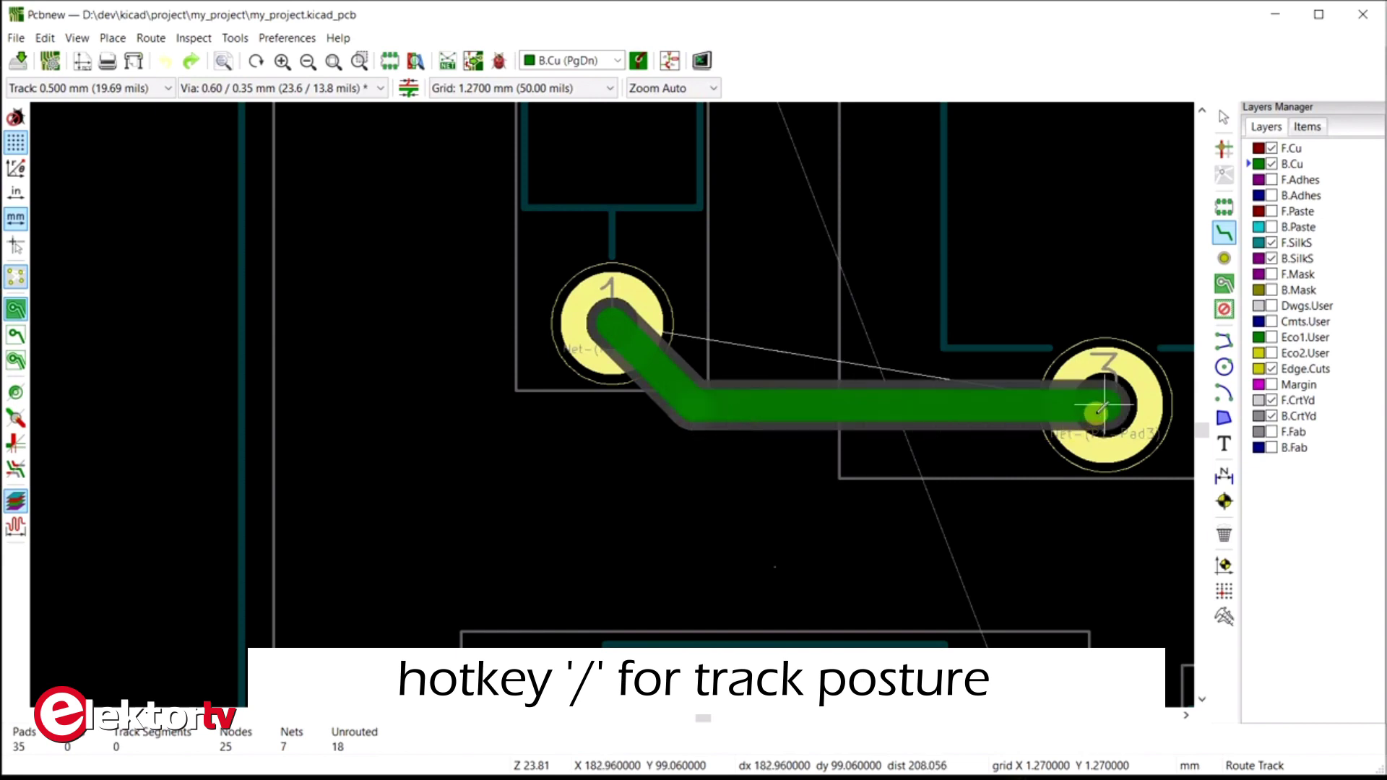
pyautogui.click(1100, 408)
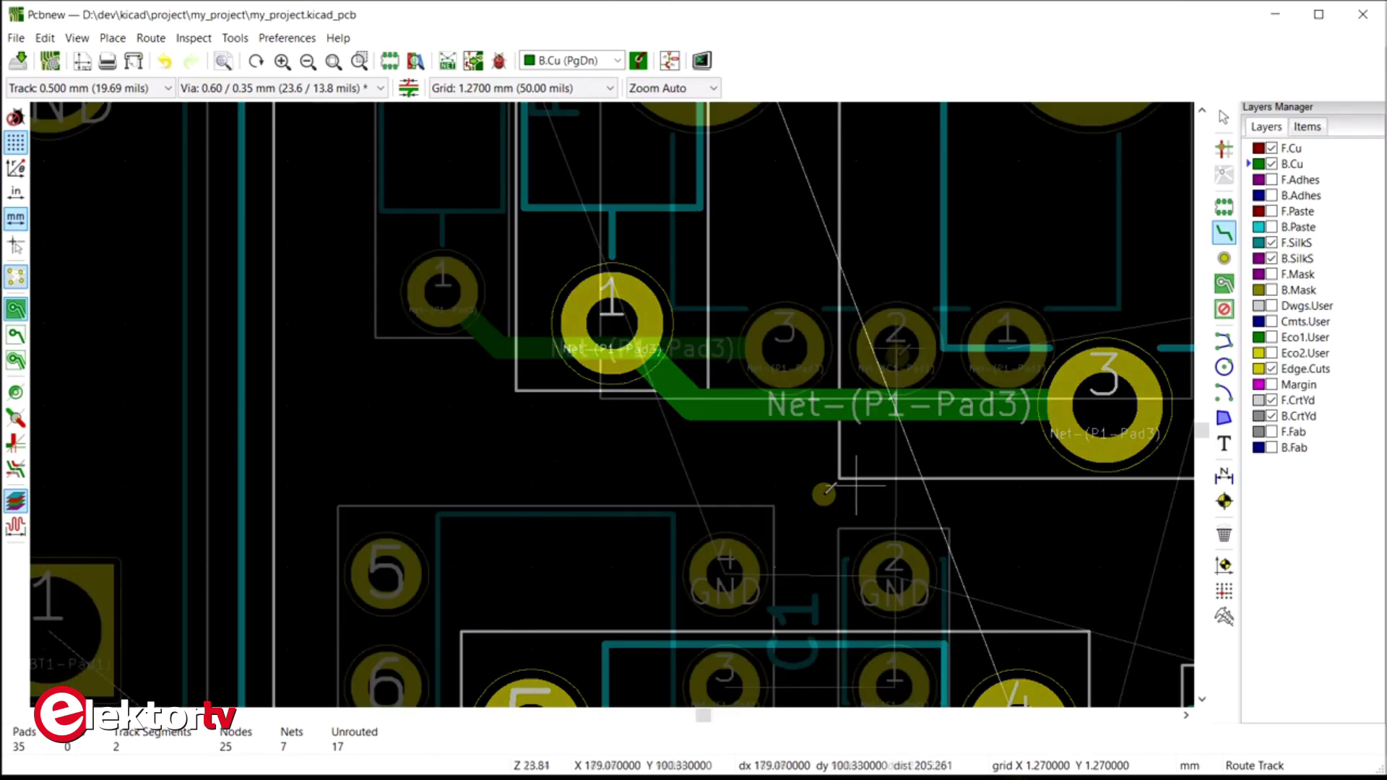
# Route a track from P1 pad 2 with a diagonal bend, then down to C1 pad 1
pyautogui.scroll(-2, 855, 486)
pyautogui.click(896, 349)
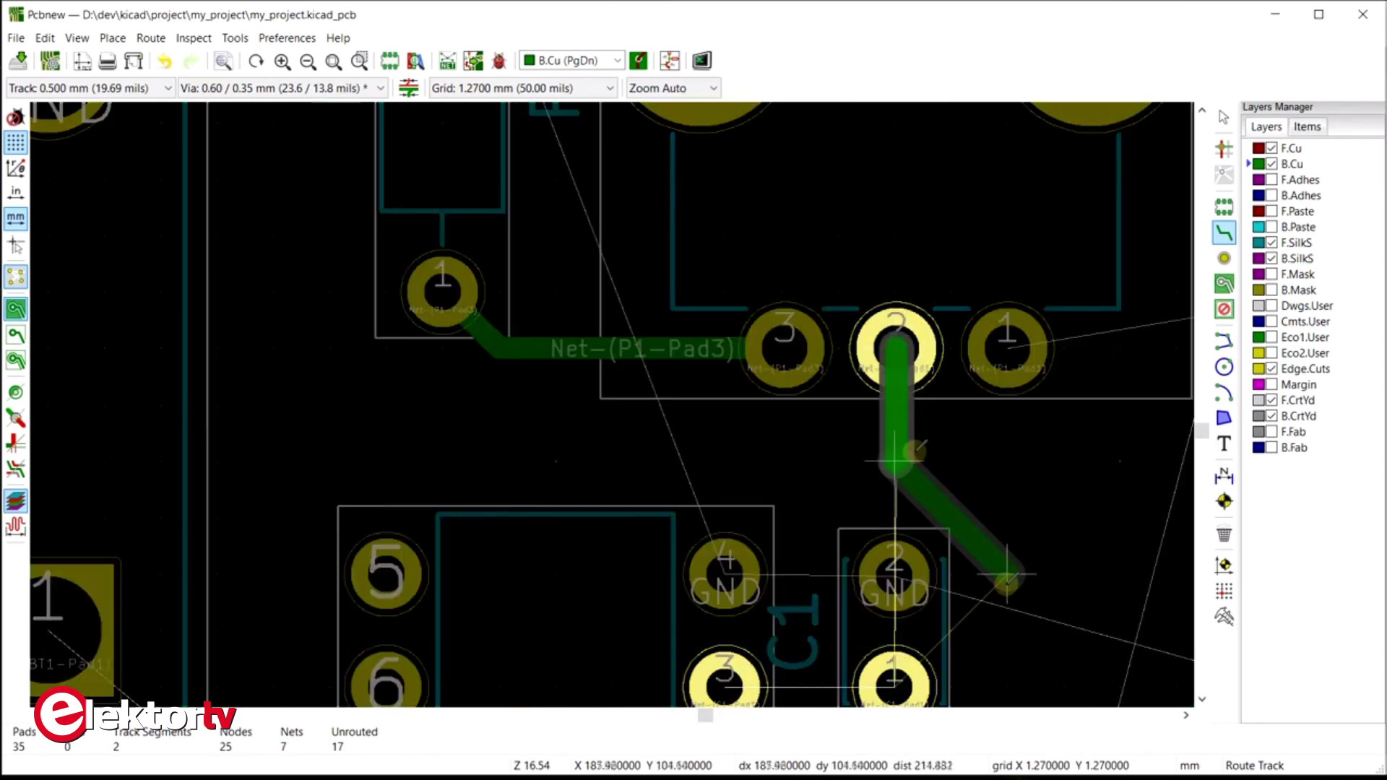
pyautogui.click(972, 290)
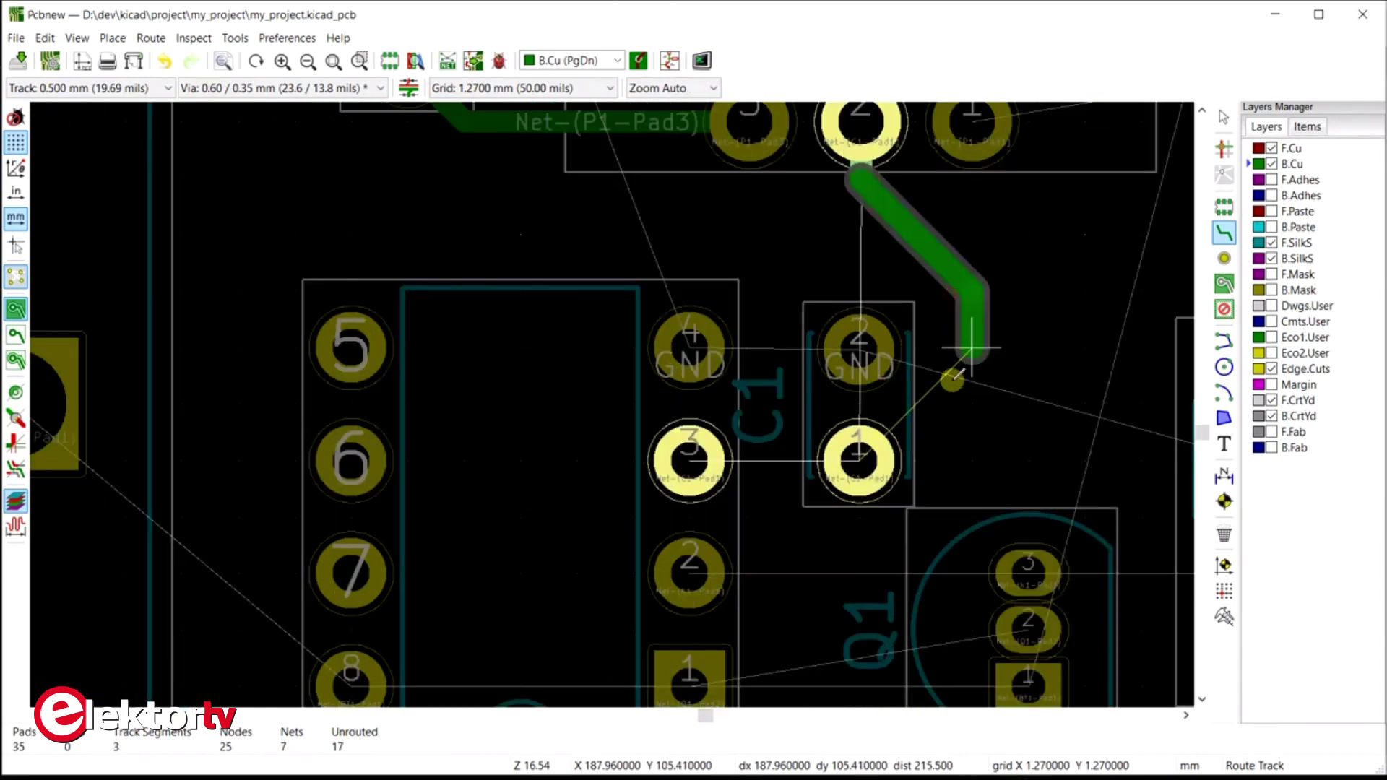
pyautogui.click(971, 403)
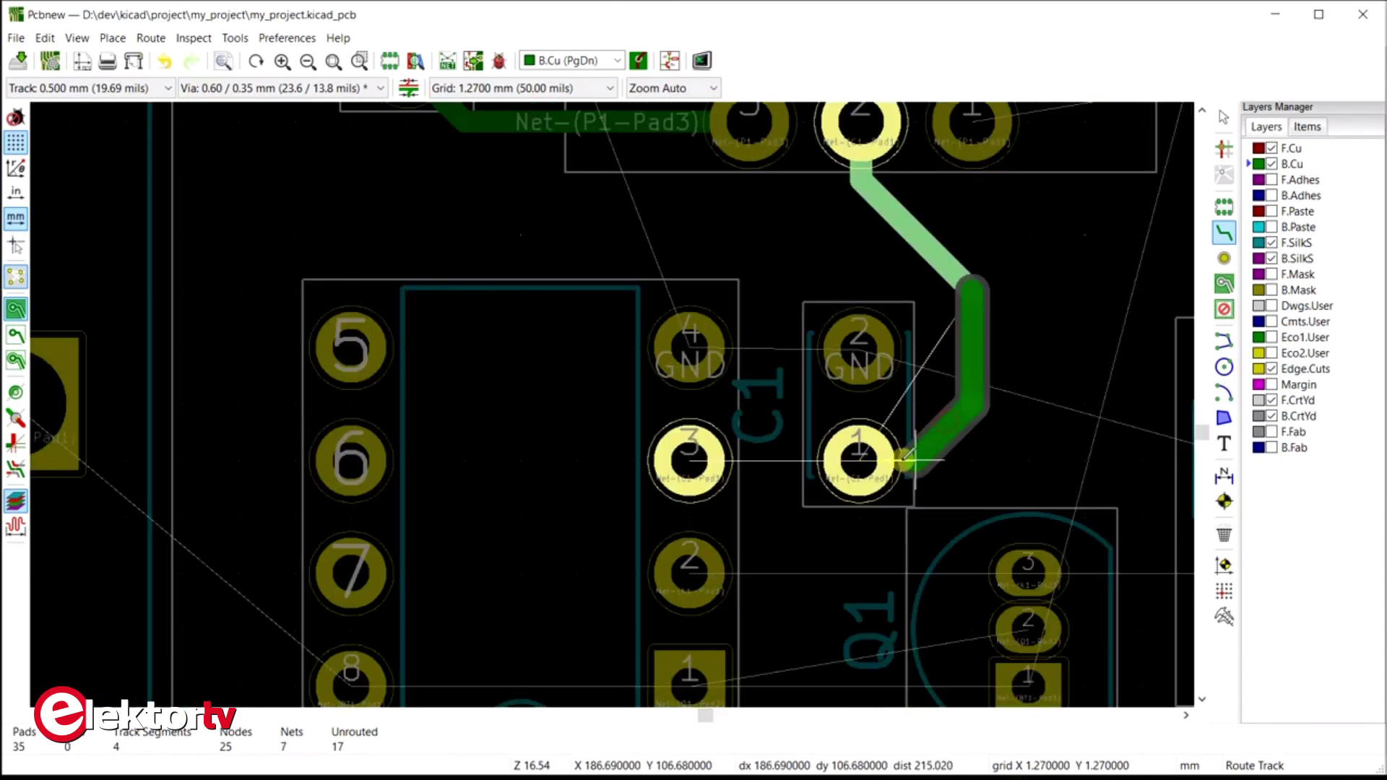
pyautogui.click(906, 460)
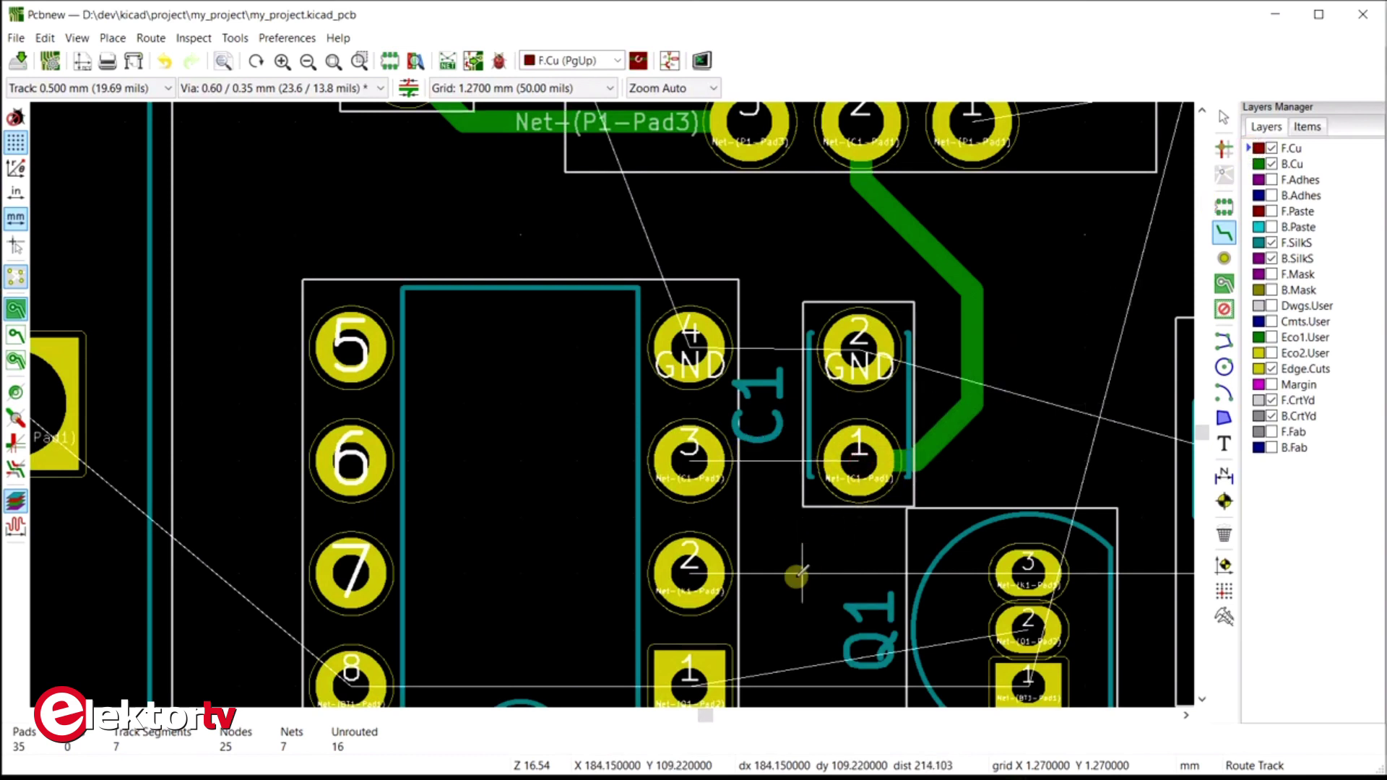
pyautogui.scroll(-3, 780, 590)
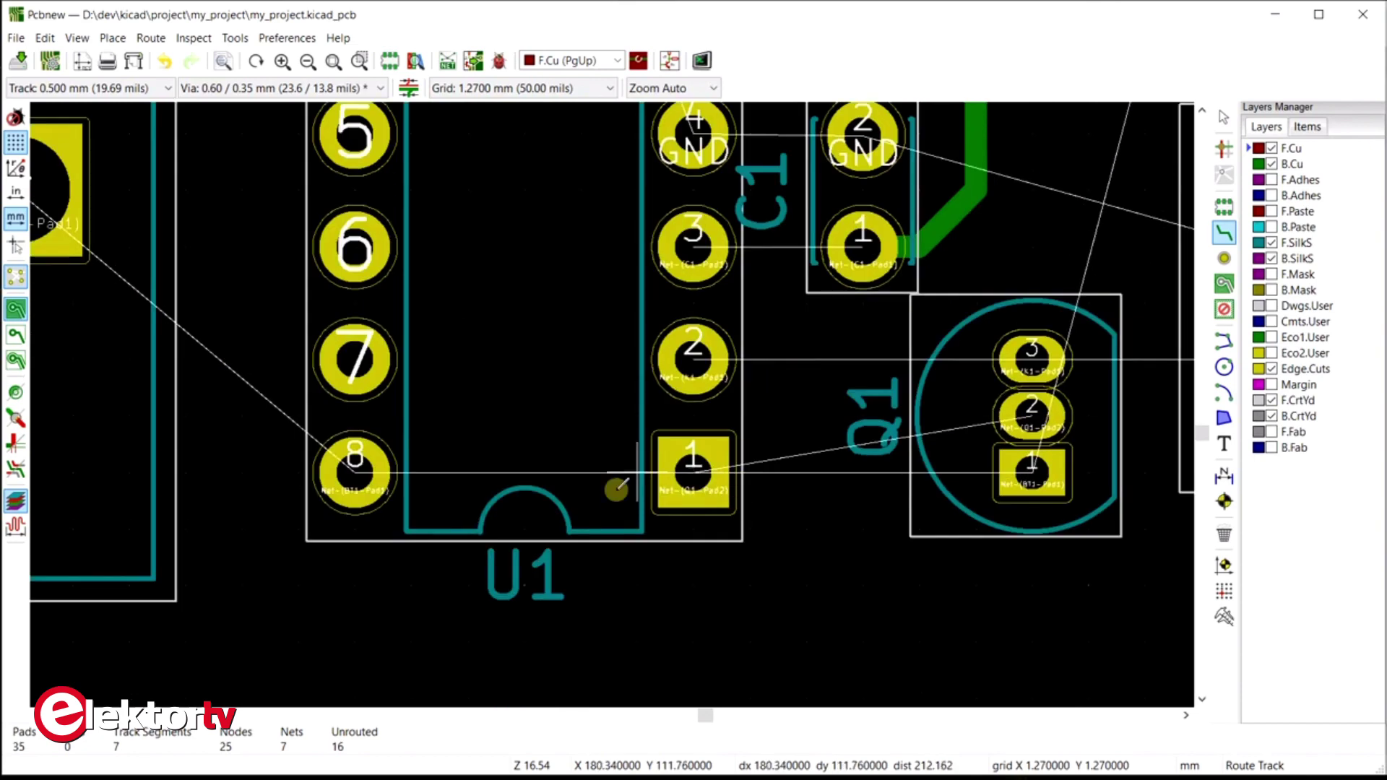
pyautogui.click(351, 473)
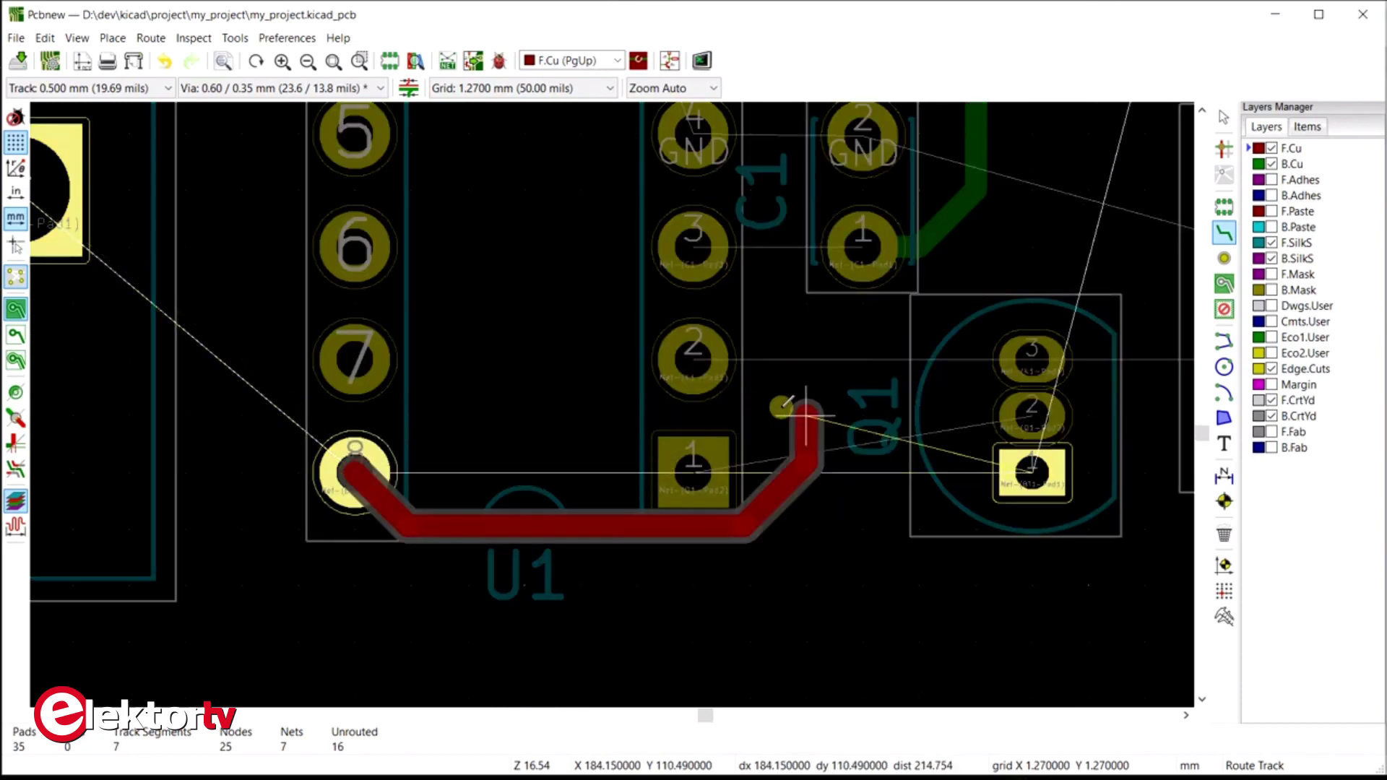
pyautogui.scroll(-4, 1032, 165)
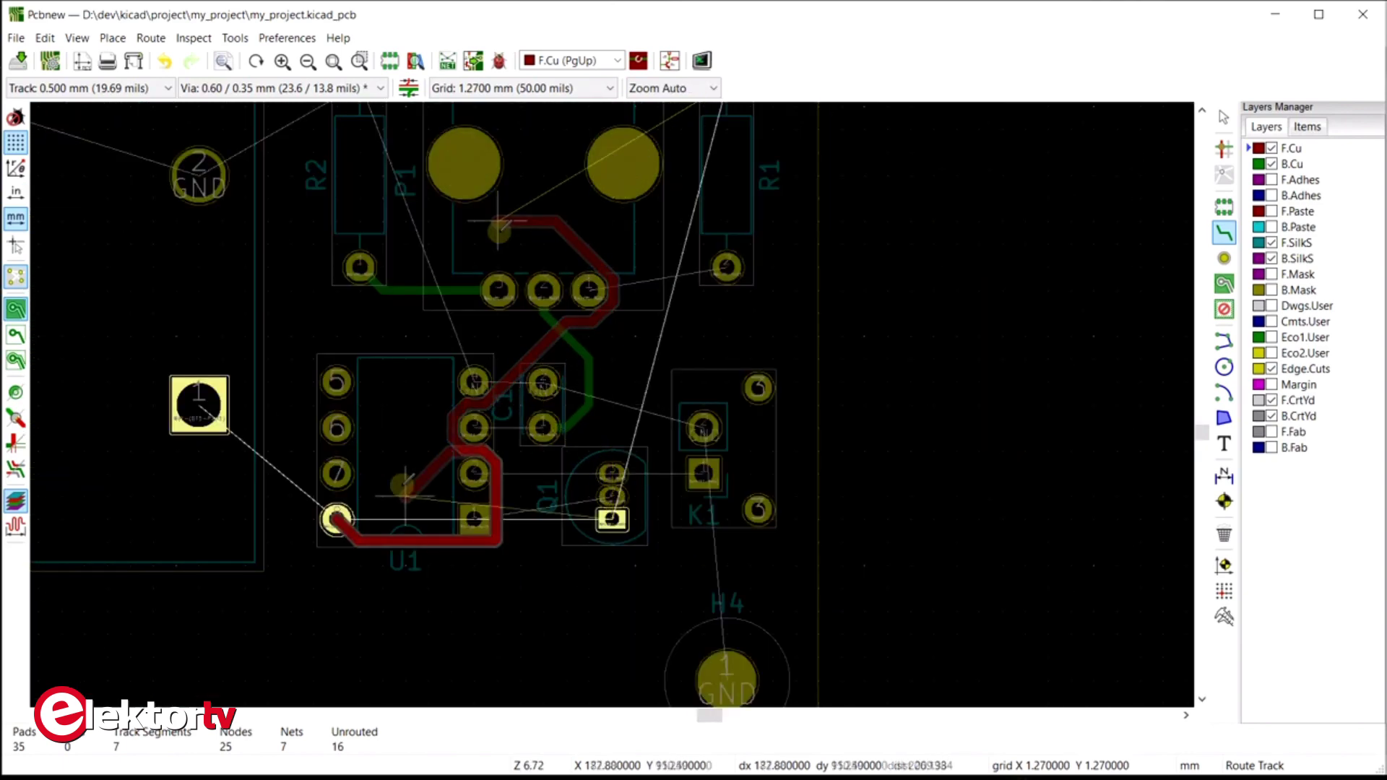
pyautogui.press('Escape')
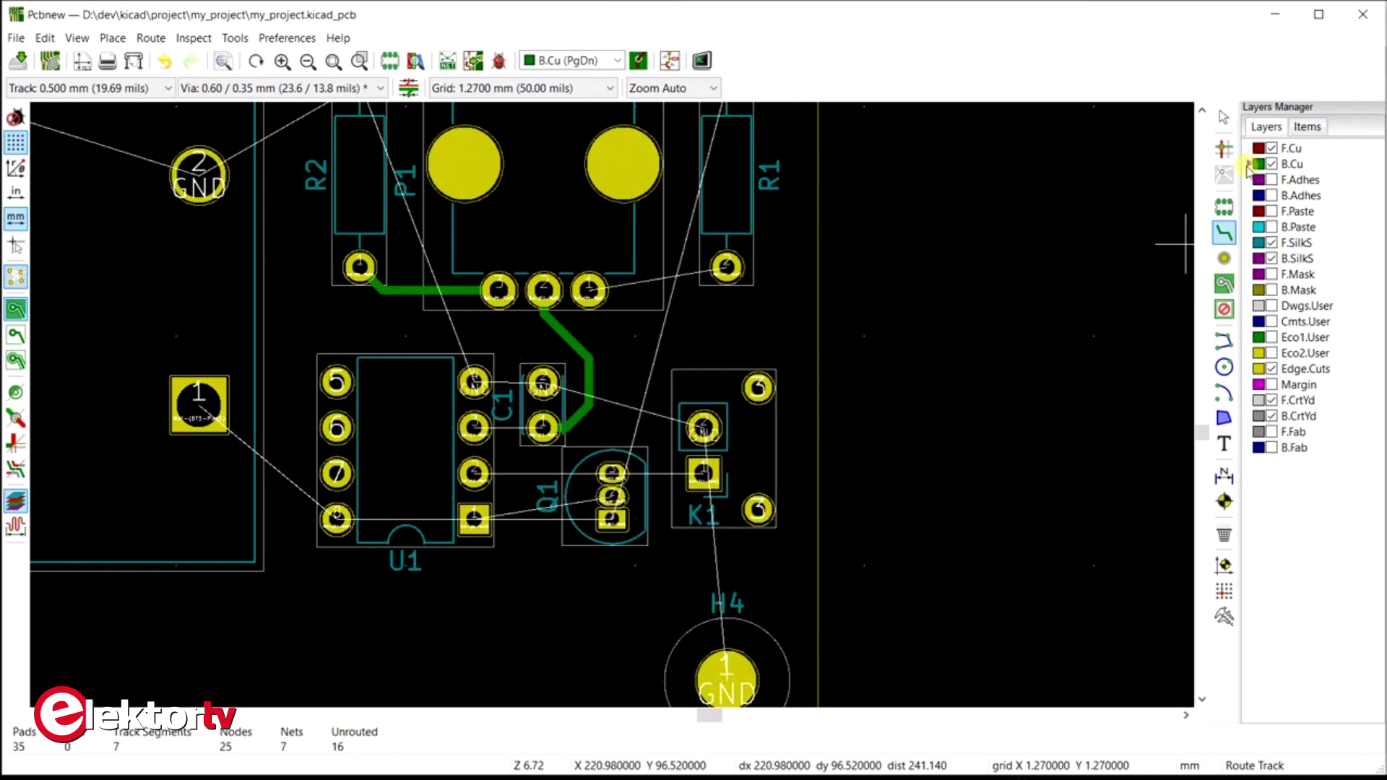
pyautogui.click(336, 518)
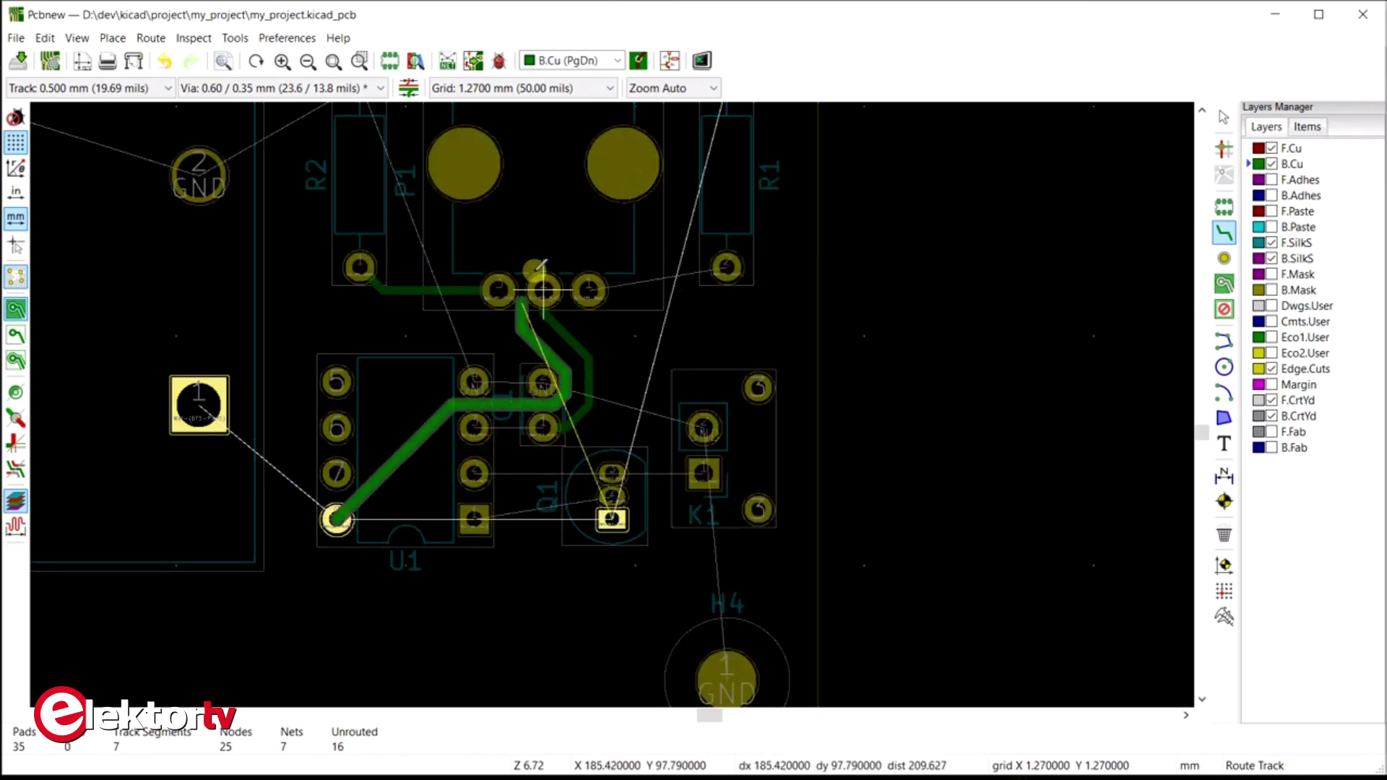
pyautogui.press('Escape')
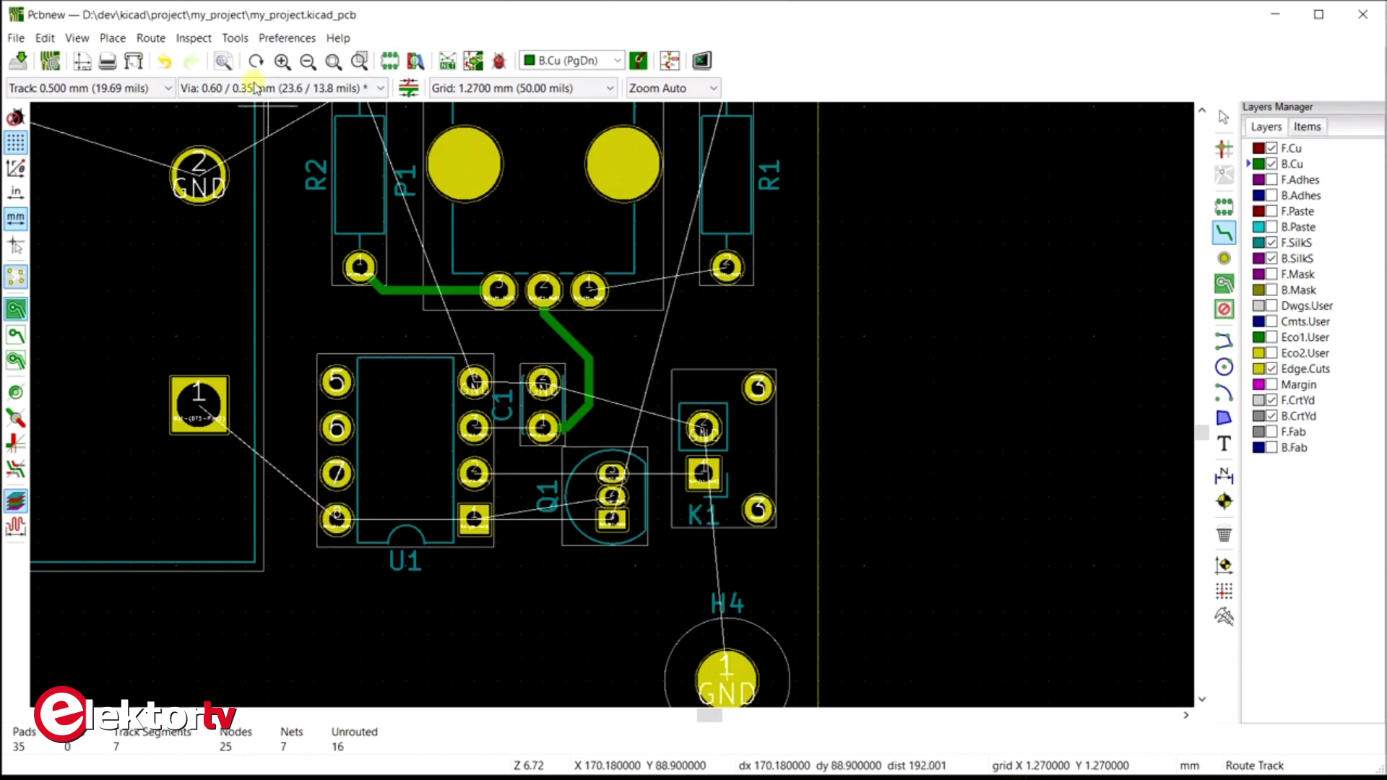
# Set the interactive router to Shove mode, test a track from U1 pad 8, then cancel it
pyautogui.click(152, 38)
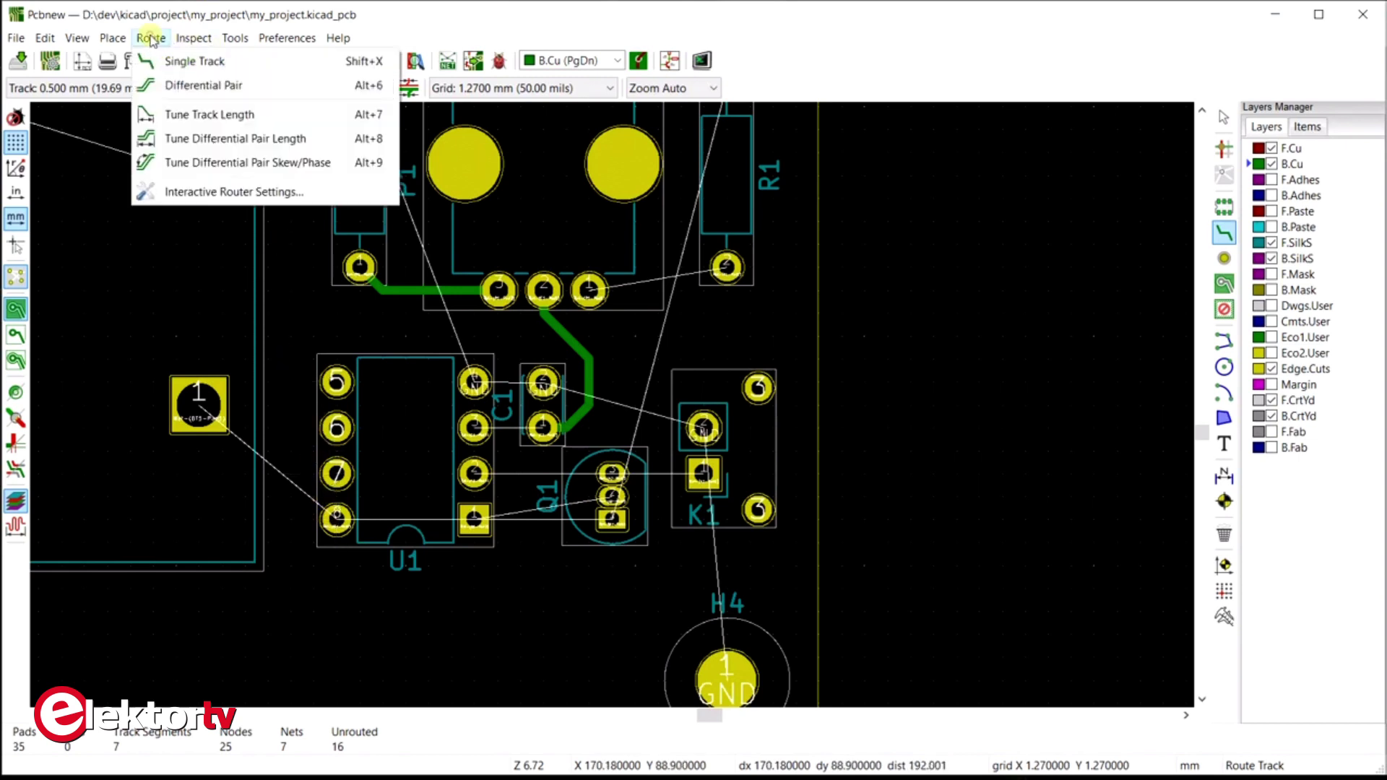
pyautogui.click(193, 192)
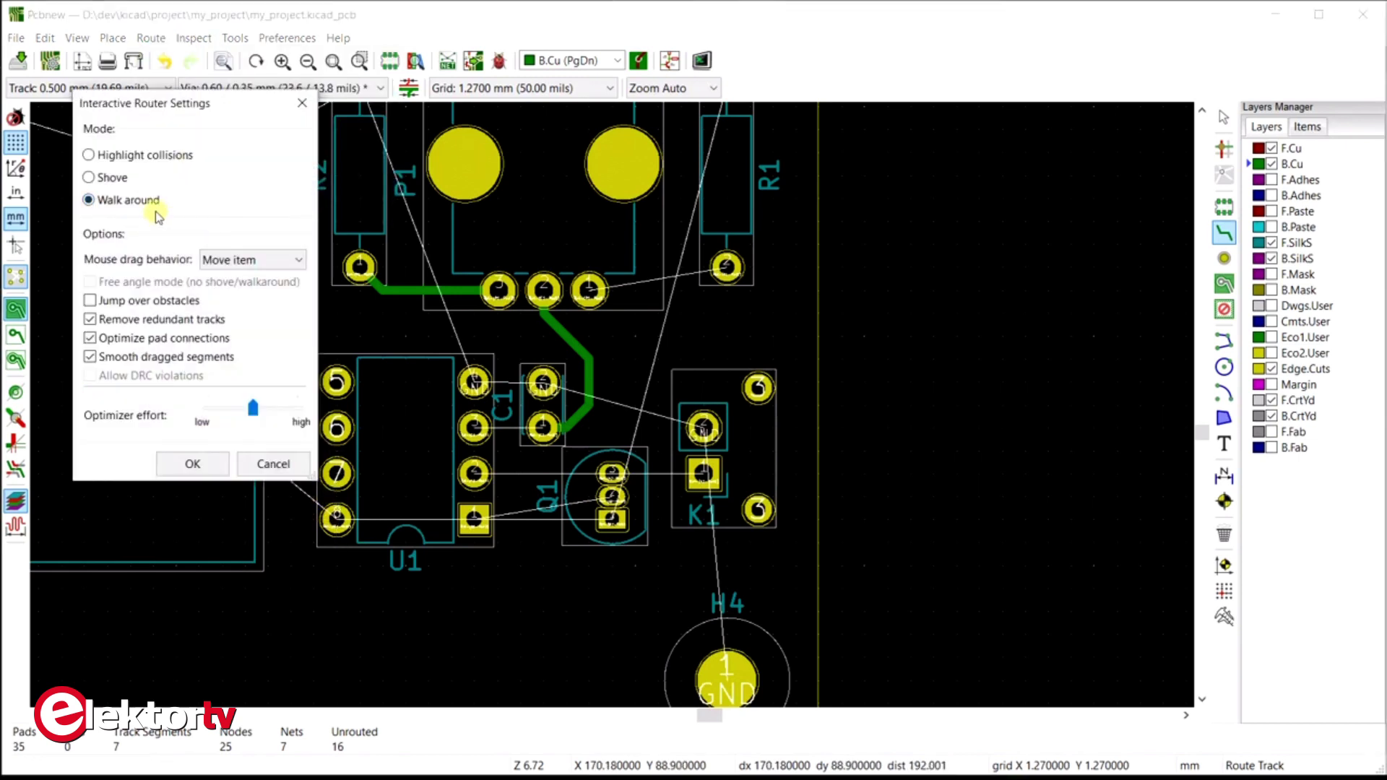
pyautogui.click(101, 178)
pyautogui.click(195, 465)
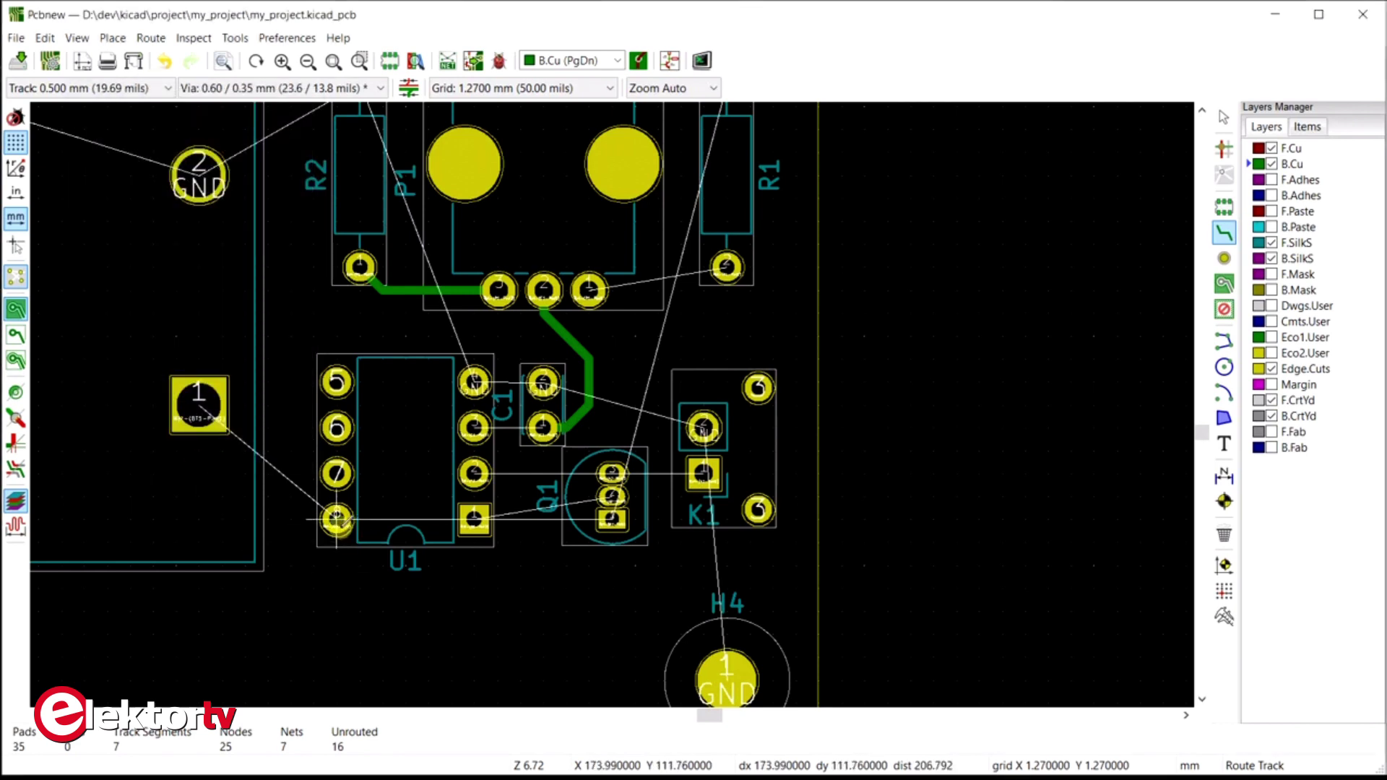
pyautogui.click(336, 519)
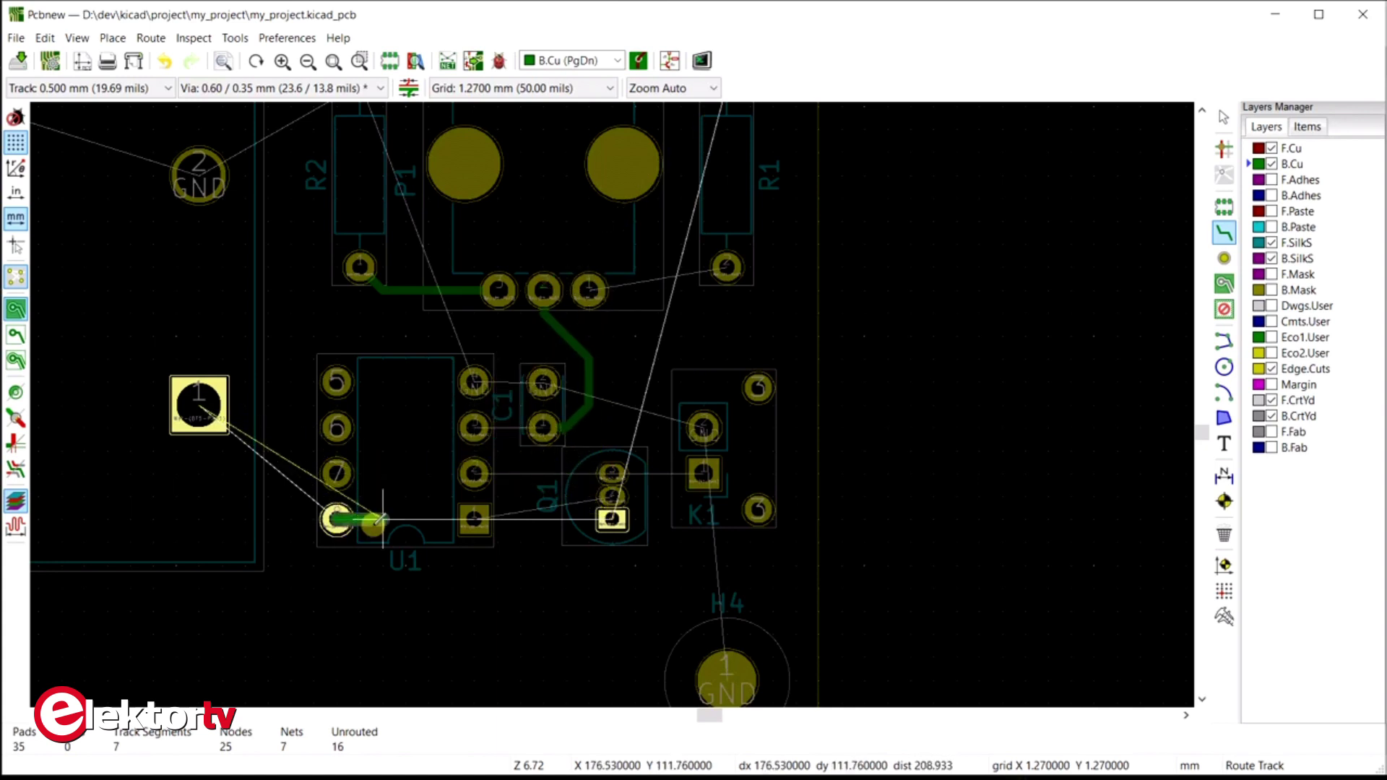
pyautogui.press('Escape')
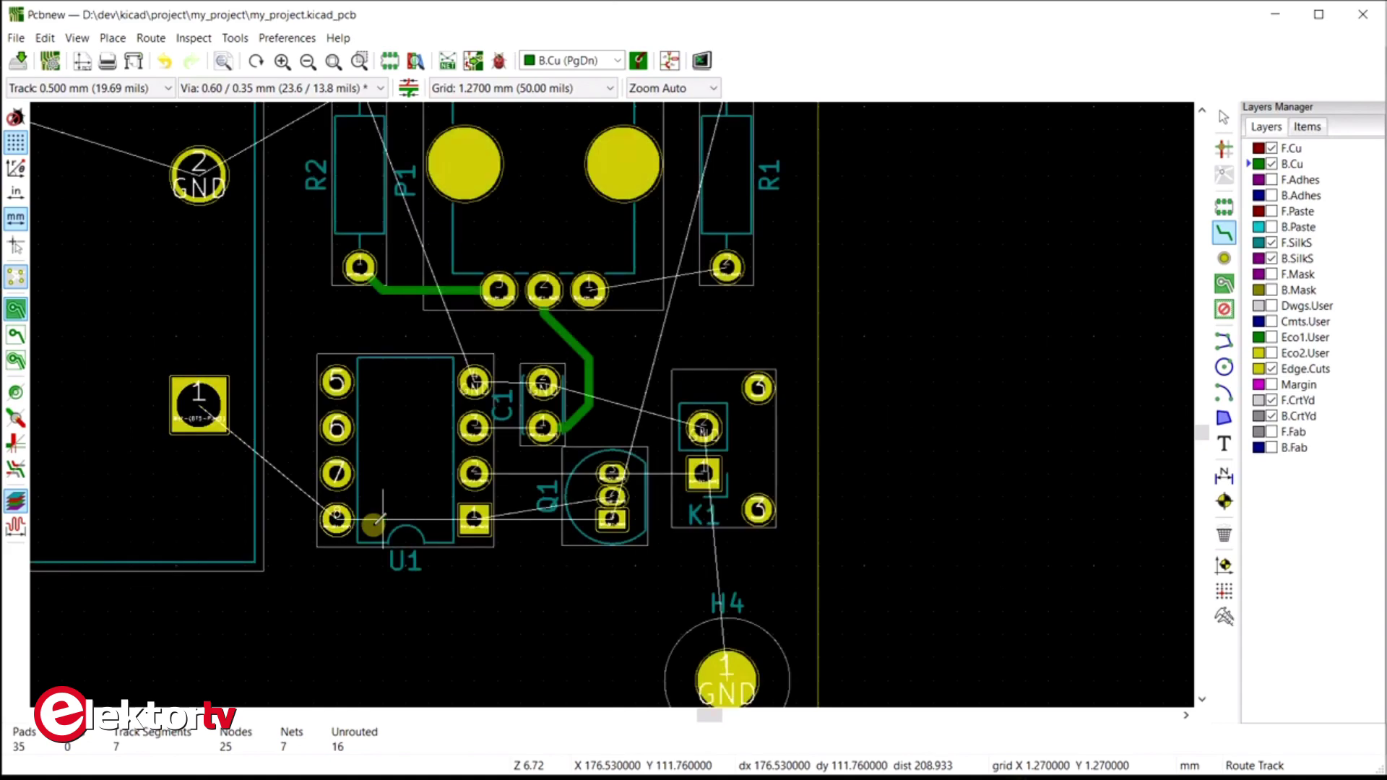
# Switch the router to Highlight collisions and start a bottom-layer track at U1 pad 8
pyautogui.click(155, 40)
pyautogui.click(192, 192)
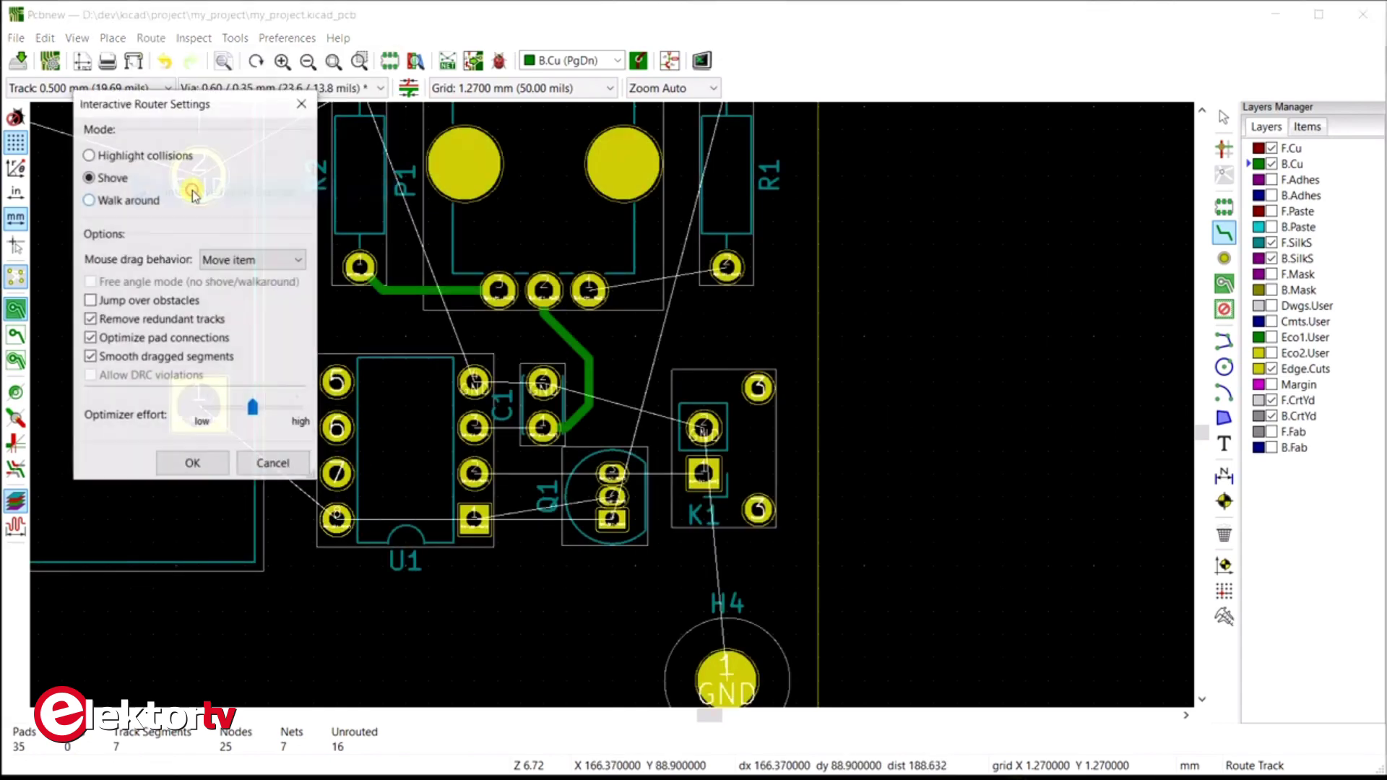
pyautogui.click(162, 154)
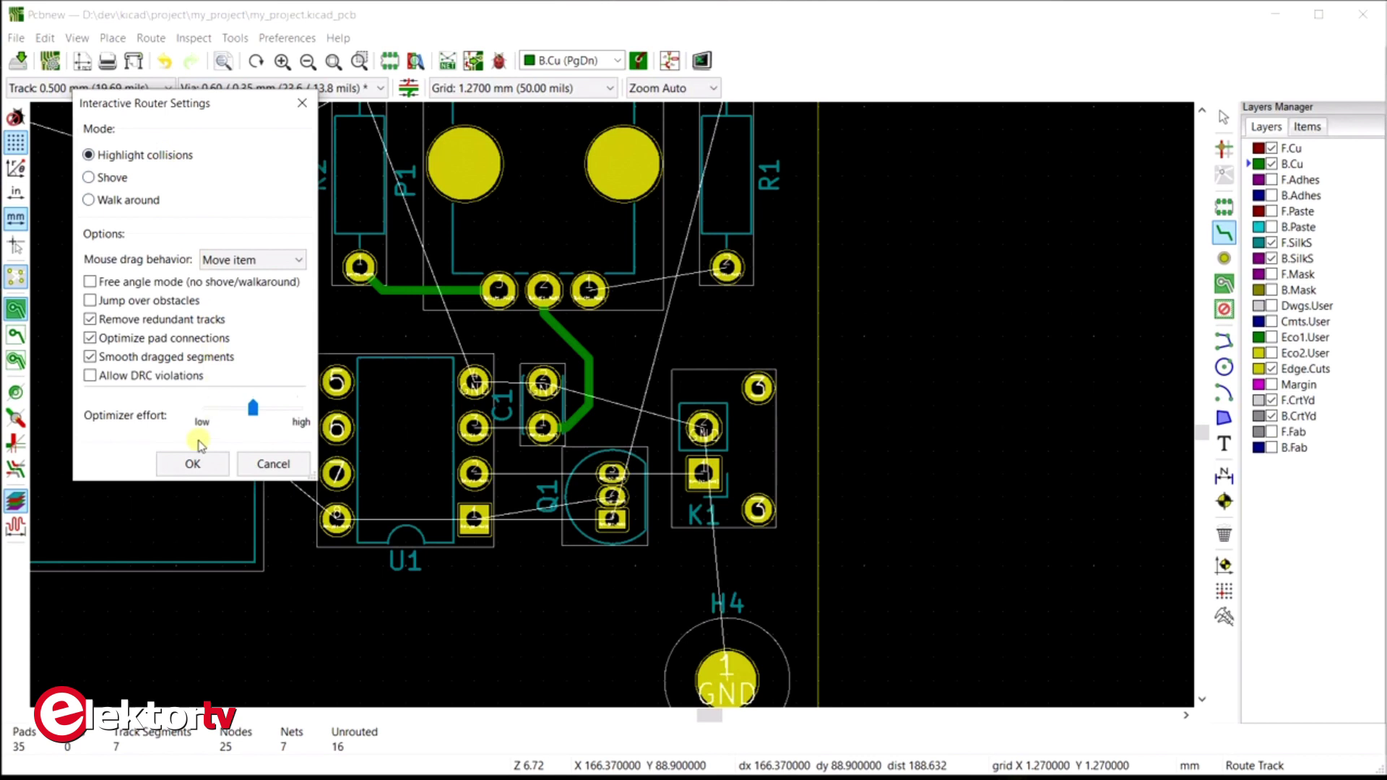
pyautogui.click(192, 464)
pyautogui.click(336, 518)
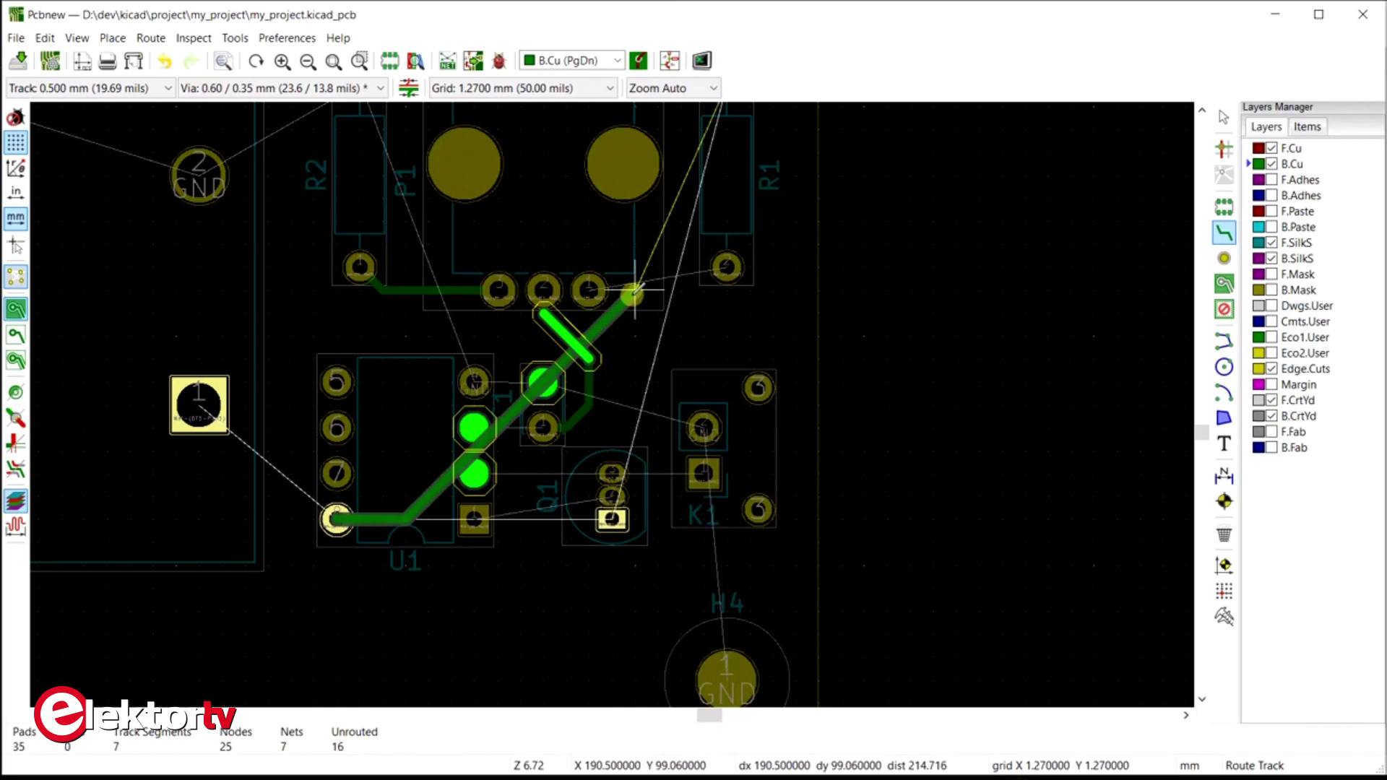
# Switch the router to Walk around mode and start a new track from U1 pin 8
pyautogui.click(151, 37)
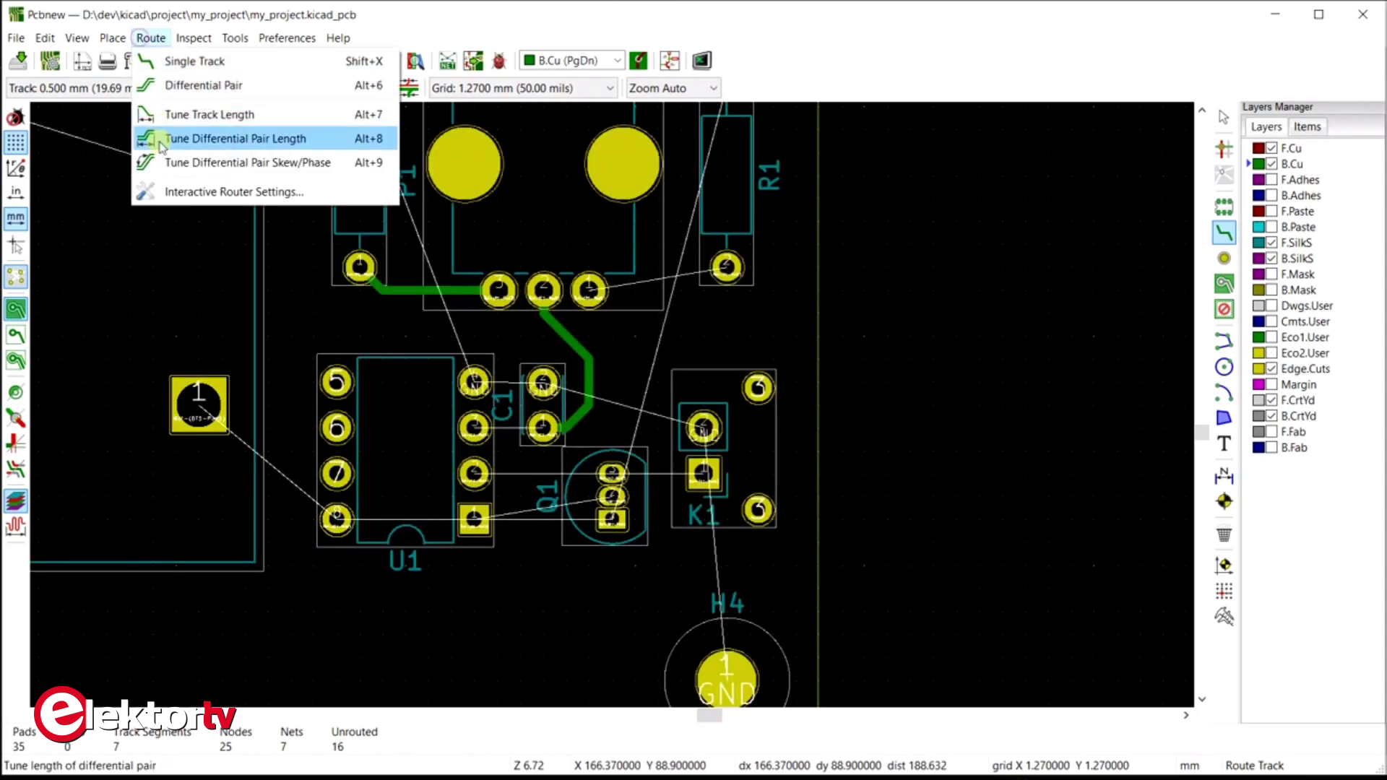
pyautogui.click(216, 191)
pyautogui.click(116, 195)
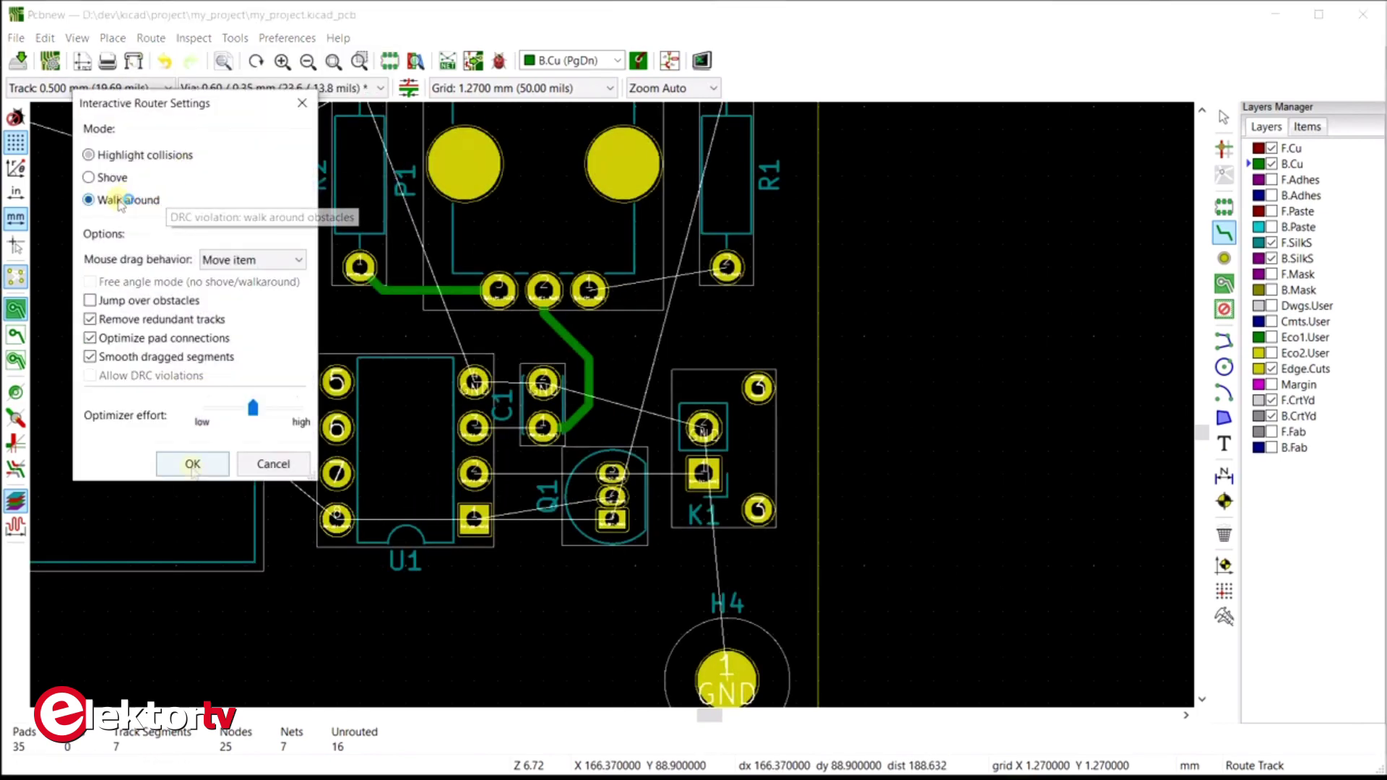
pyautogui.click(192, 462)
pyautogui.click(336, 519)
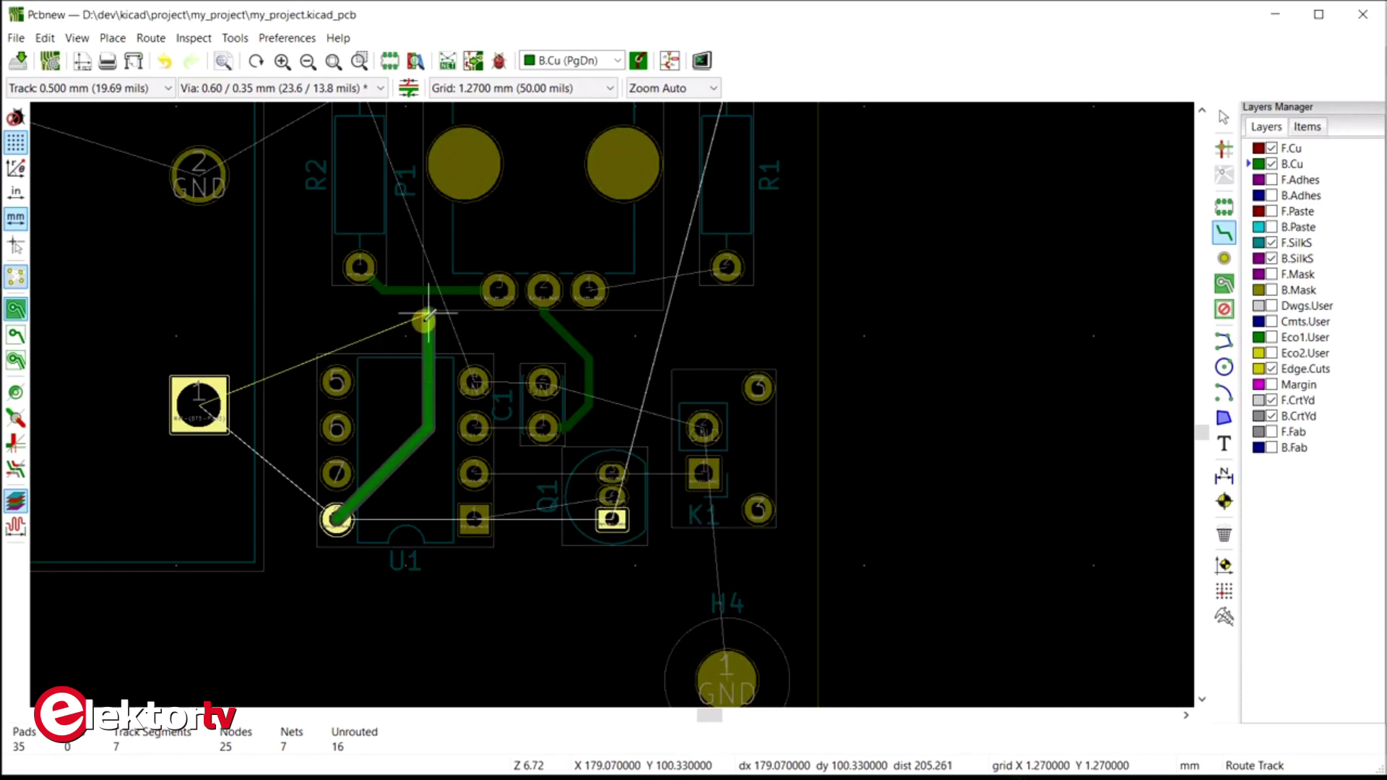
# Route U1 pin 8 to R1's top pad, using two vias to cross P1 on F.Cu and return to B.Cu
pyautogui.click(427, 316)
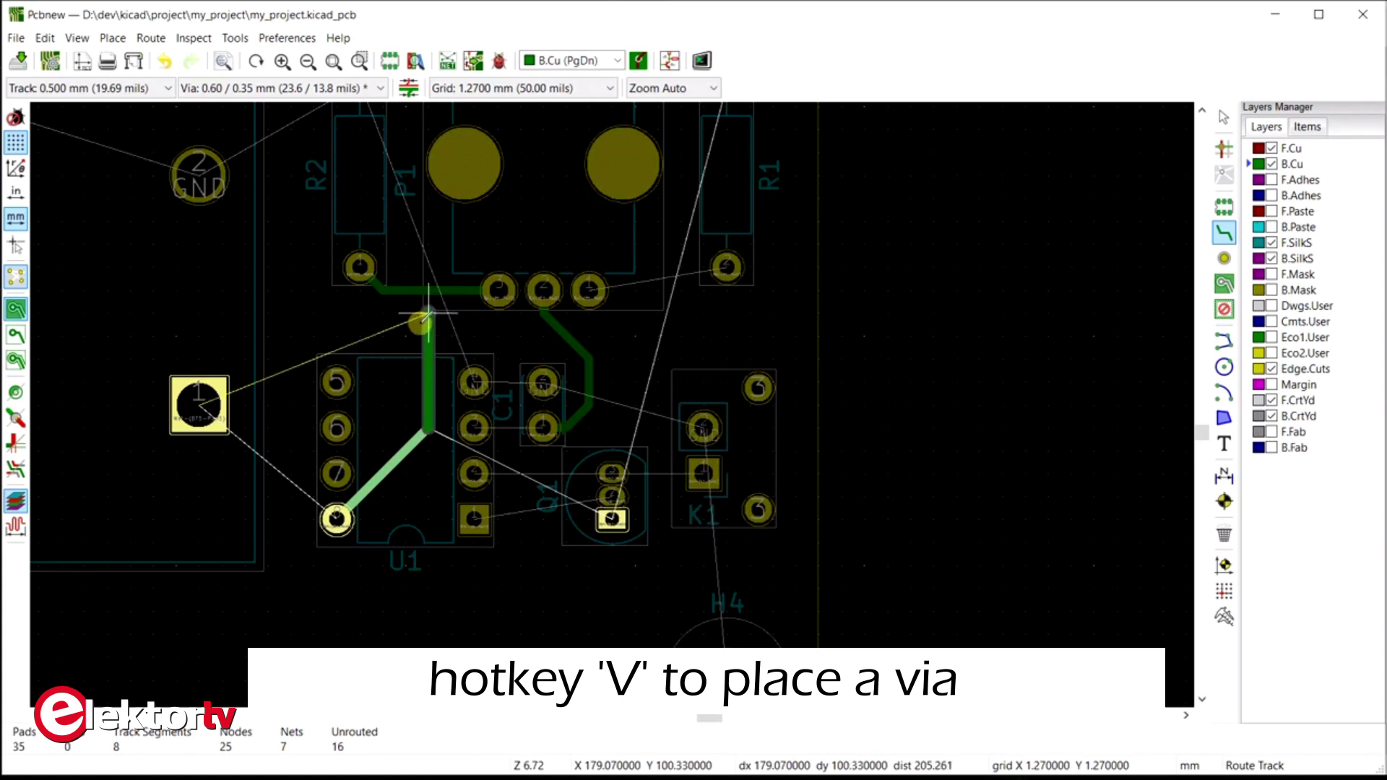
pyautogui.press('v')
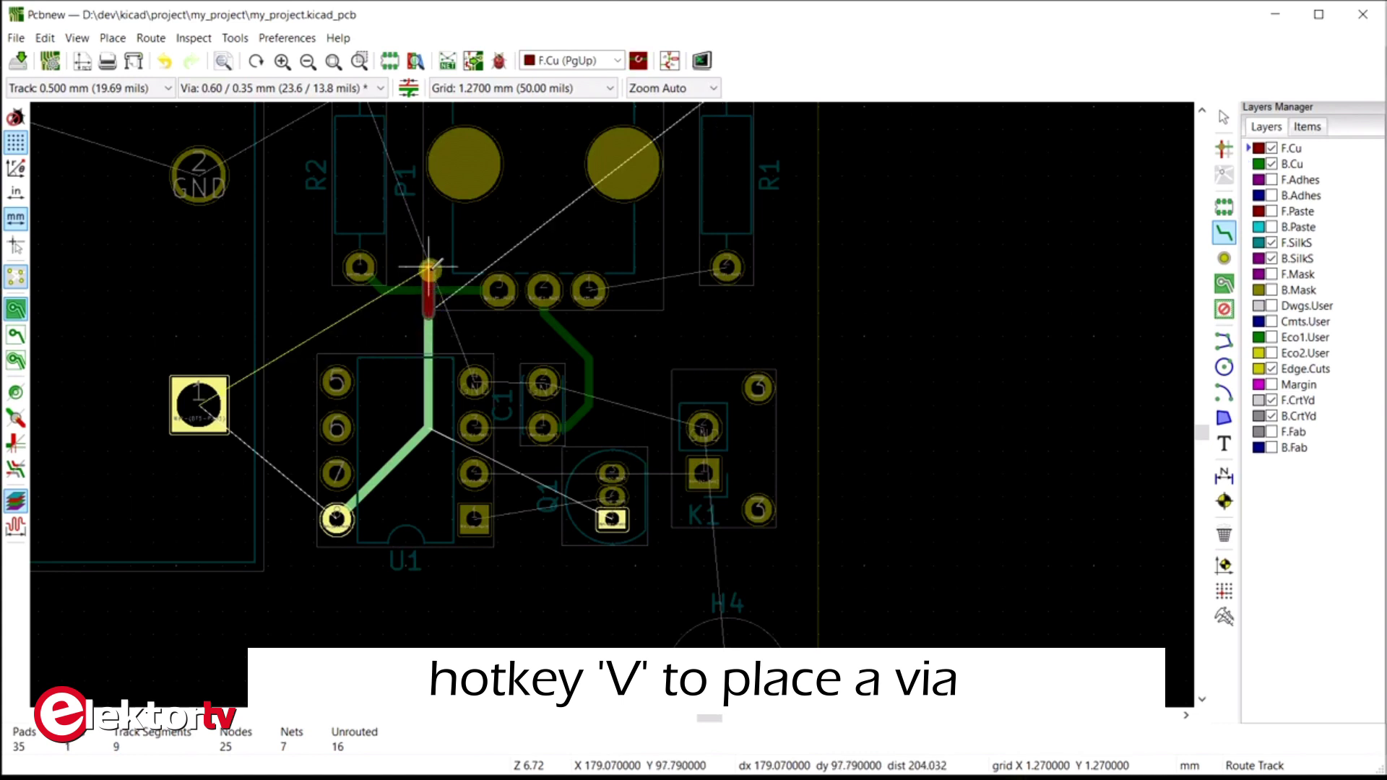
pyautogui.click(429, 267)
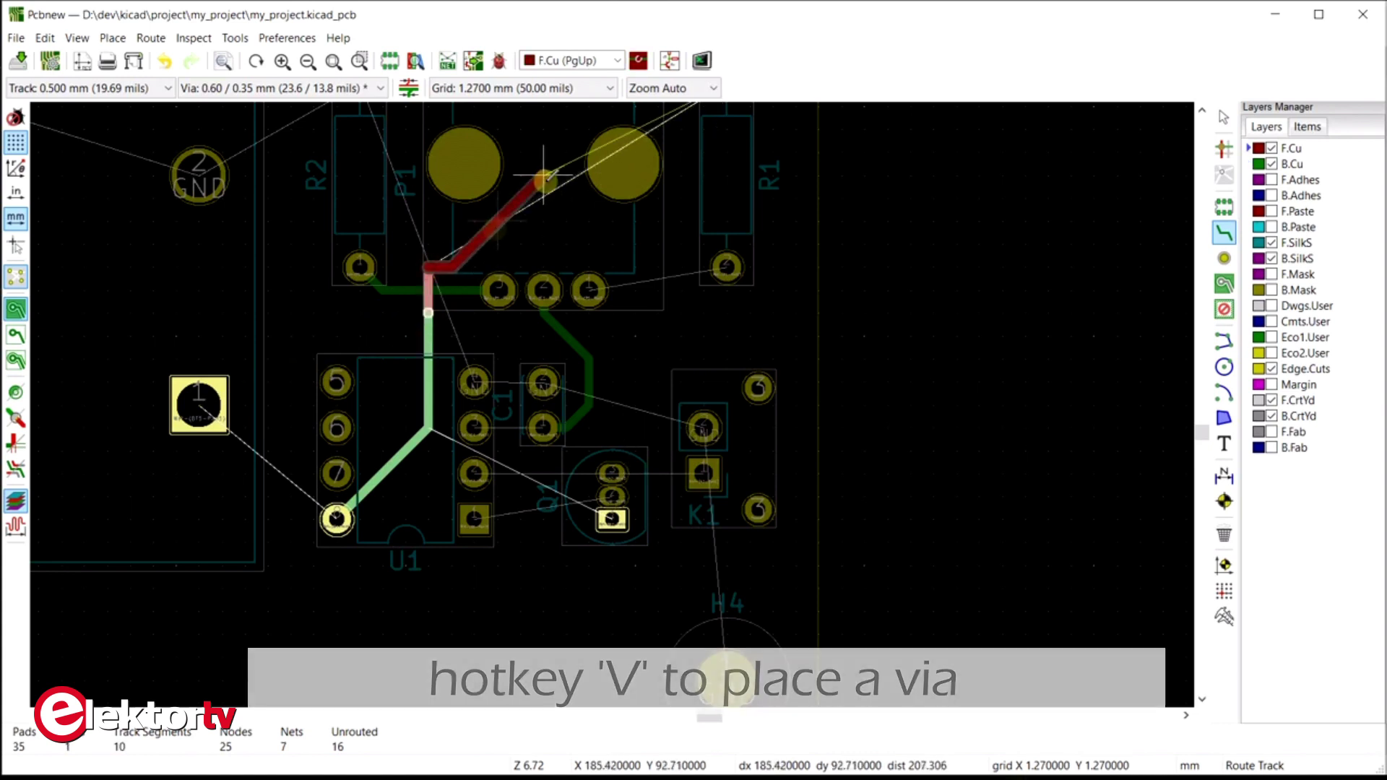
pyautogui.click(566, 244)
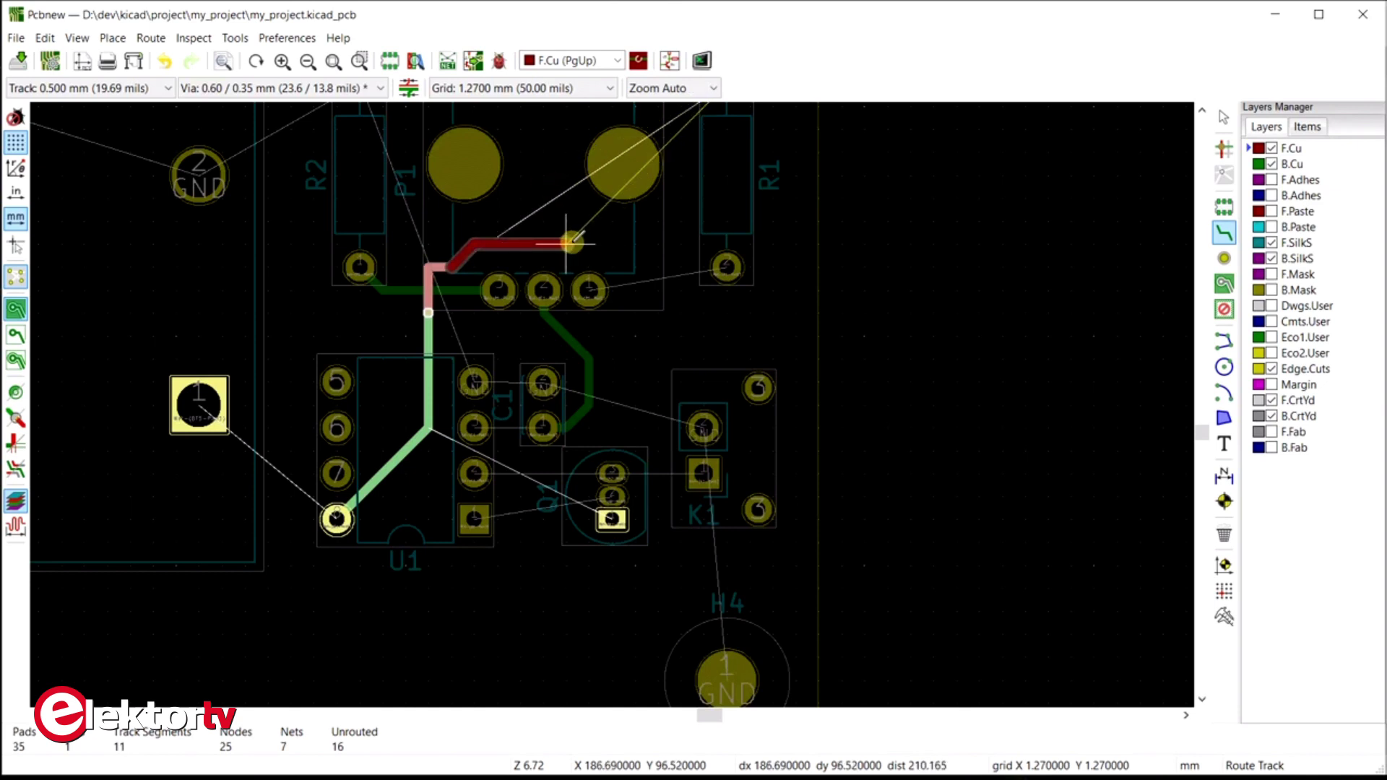
pyautogui.press('v')
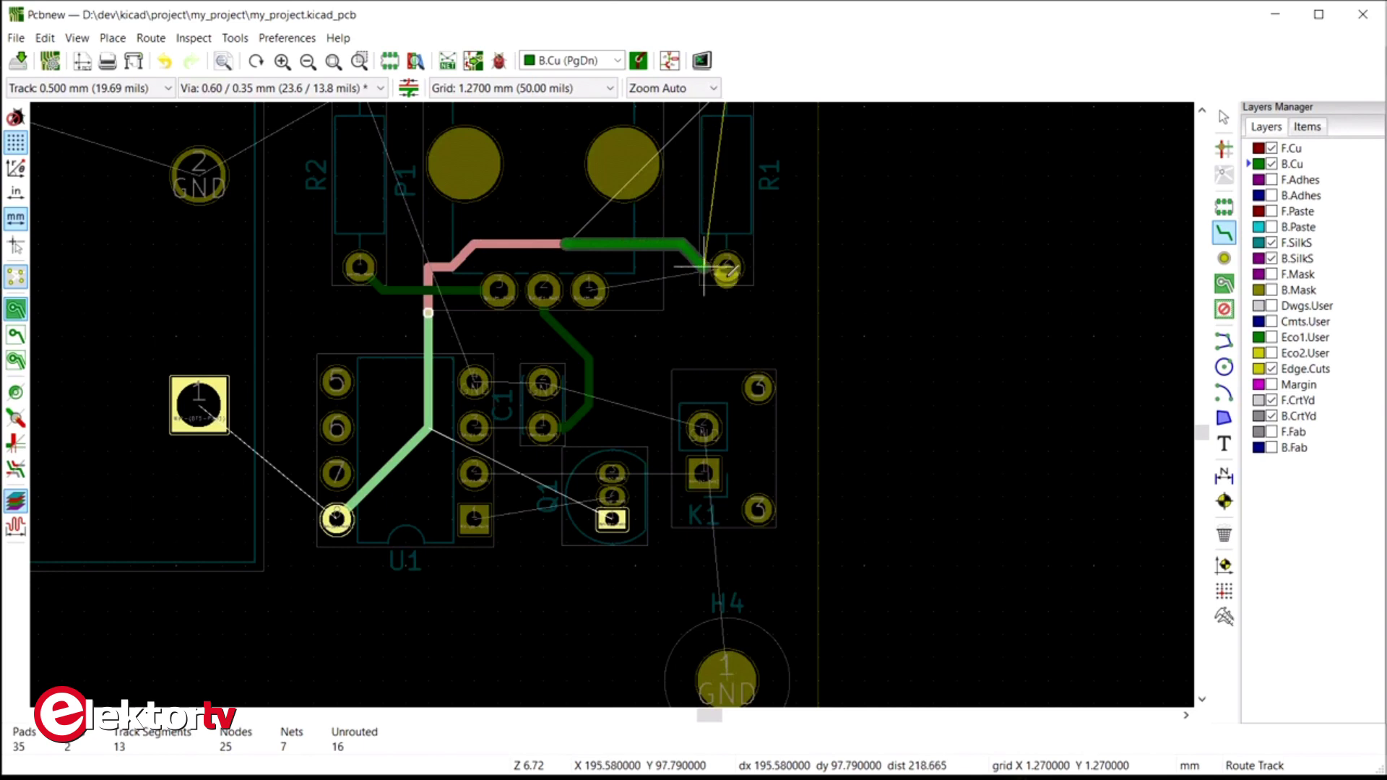
pyautogui.moveTo(727, 163); pyautogui.dragTo(734, 254, button='middle')
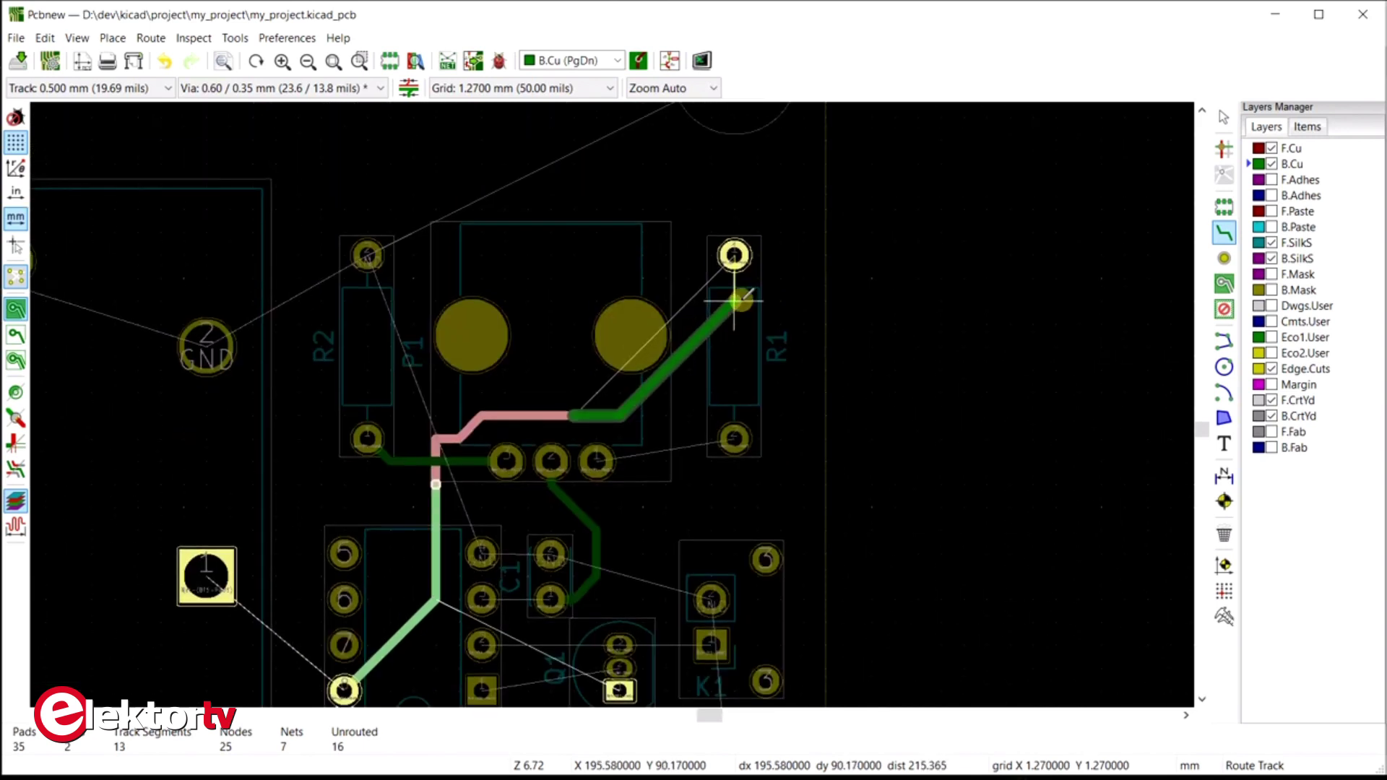
pyautogui.click(734, 254)
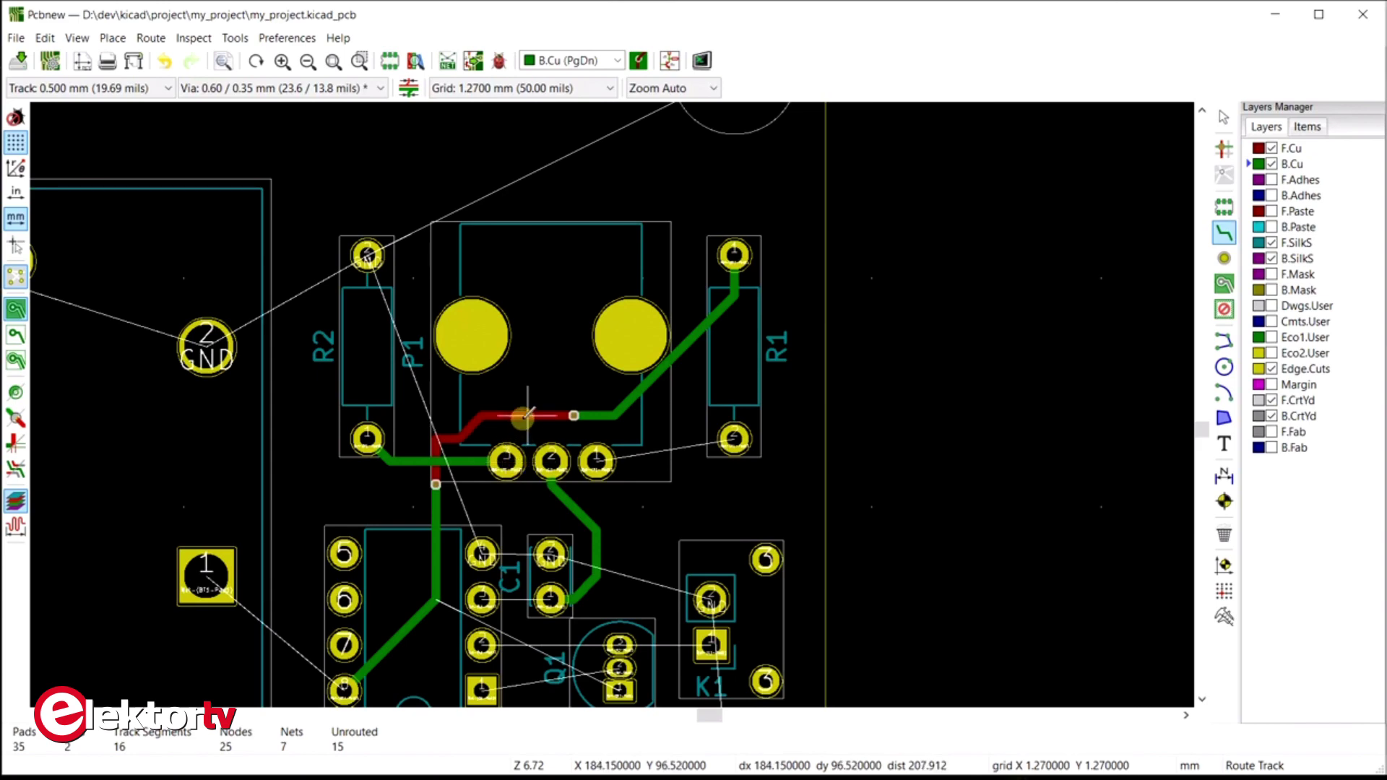
# Change the 5.08 mm track segment above P1 from F.Cu to B.Cu in Track & Via Properties
pyautogui.press('e')
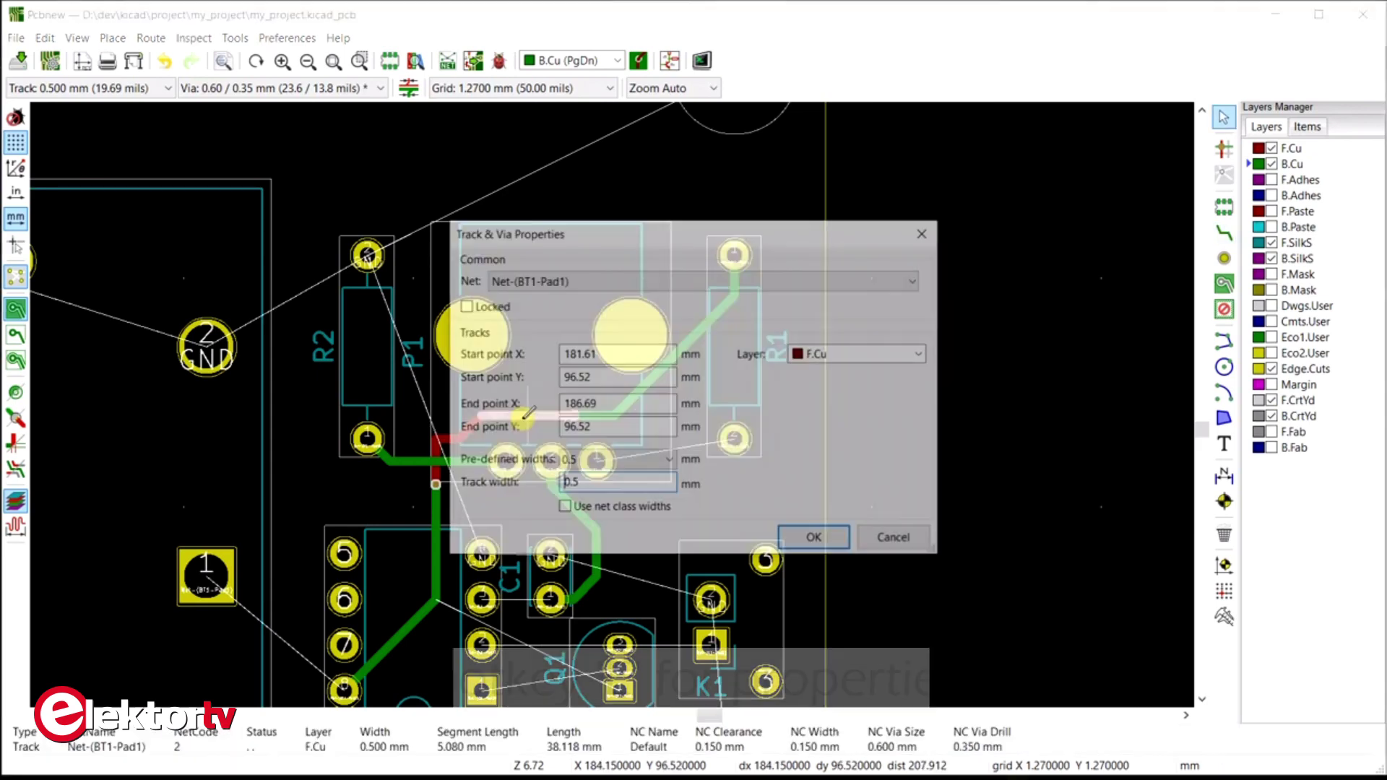
pyautogui.click(861, 353)
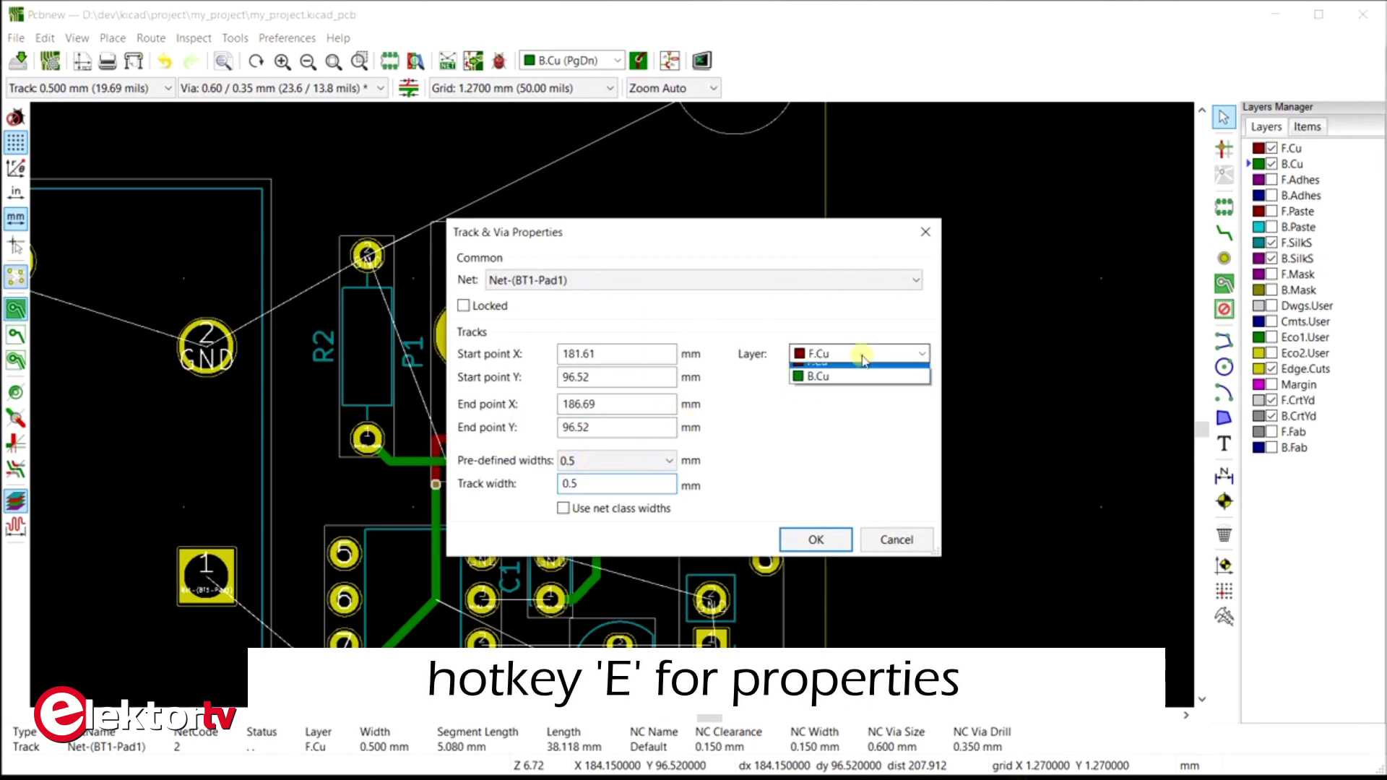
pyautogui.click(831, 377)
pyautogui.click(812, 540)
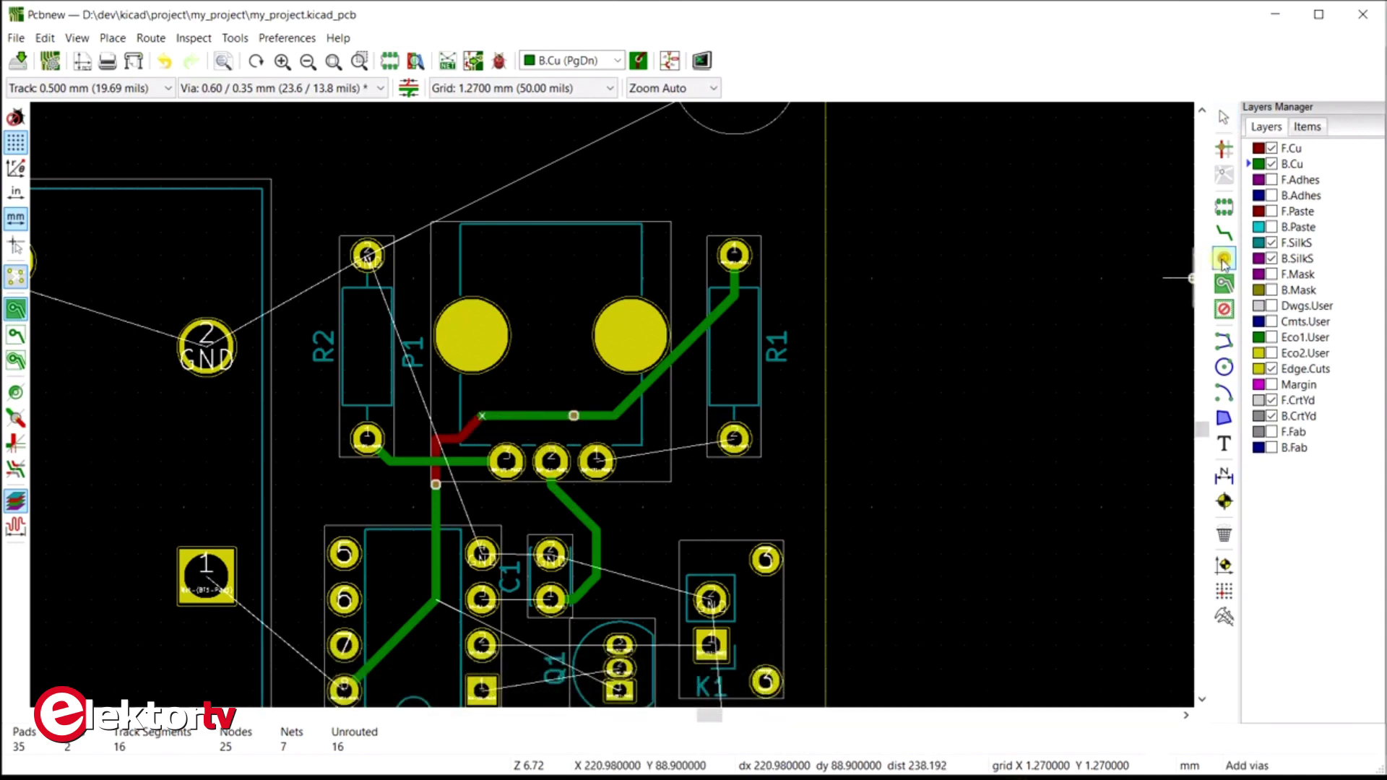
# Place two vias at the red track's free end with the Add Vias tool
pyautogui.scroll(2, 611, 399)
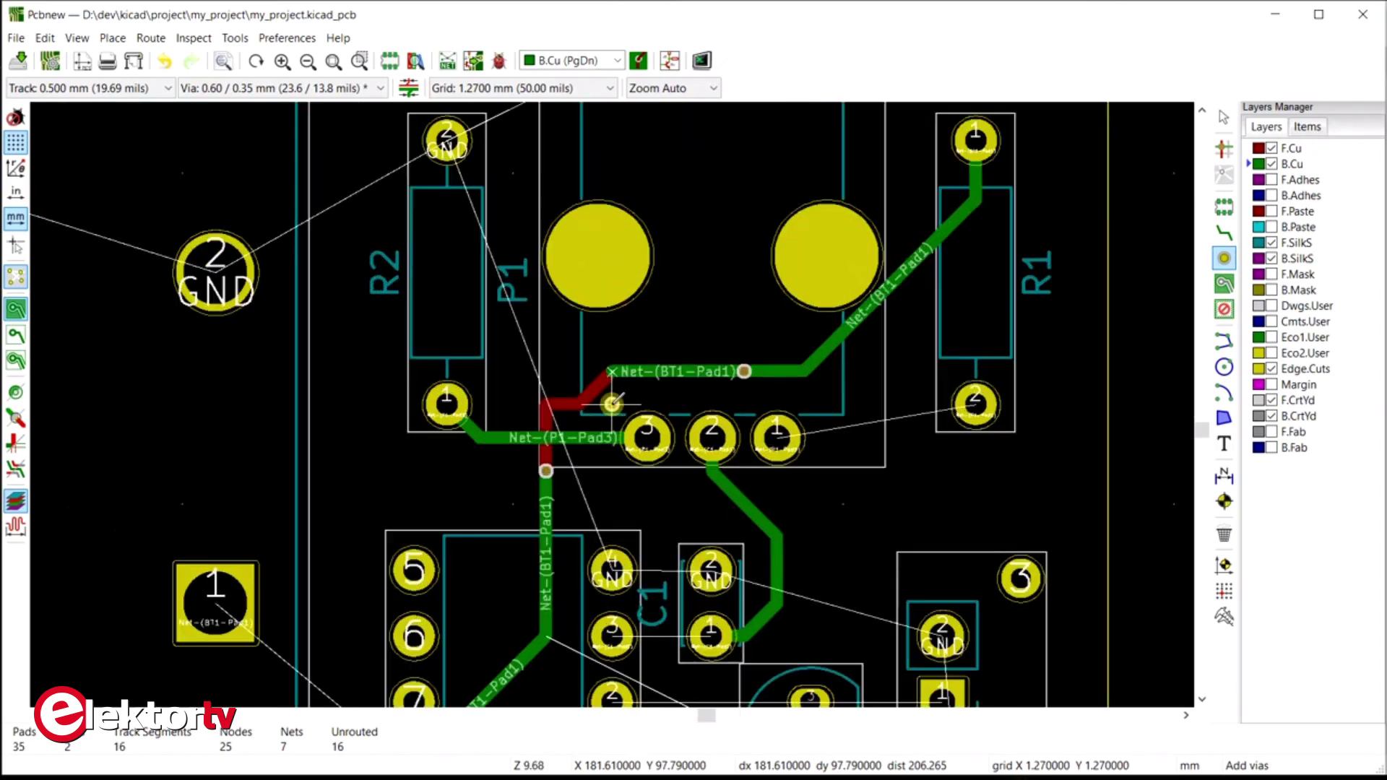
pyautogui.scroll(2, 612, 402)
pyautogui.click(612, 372)
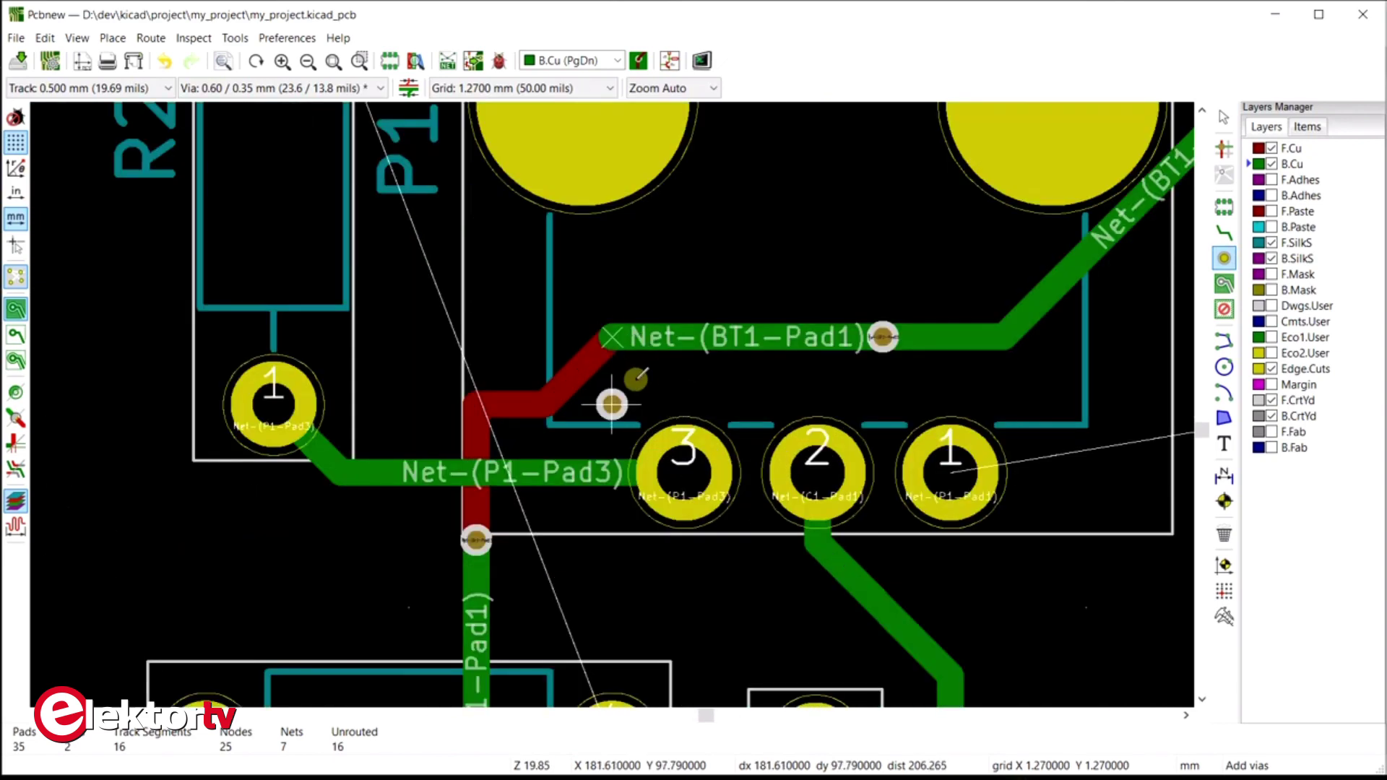
pyautogui.click(611, 336)
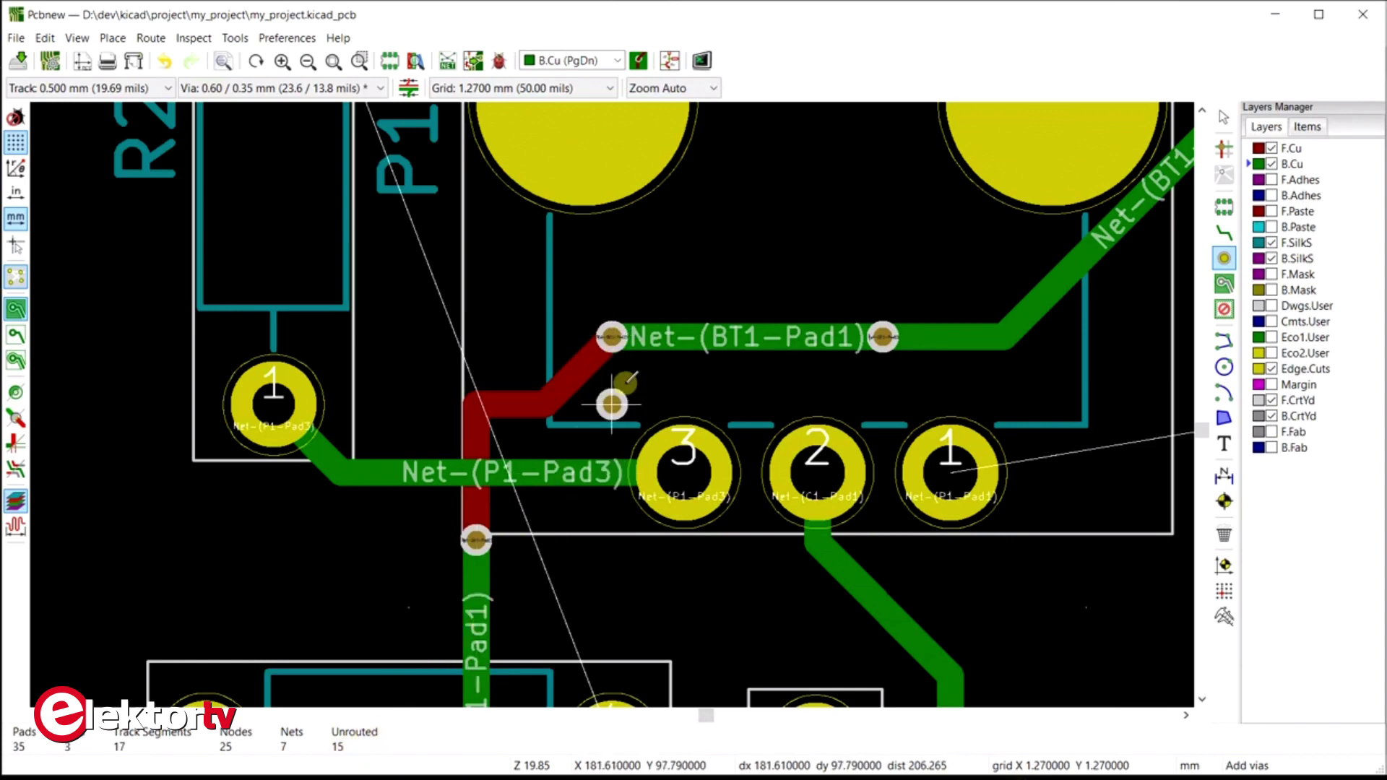
# Undo the via-hopping Net-(BT1-Pad1) route and start a fresh track from BT1 pad 1
pyautogui.scroll(-3, 611, 404)
pyautogui.press('x')
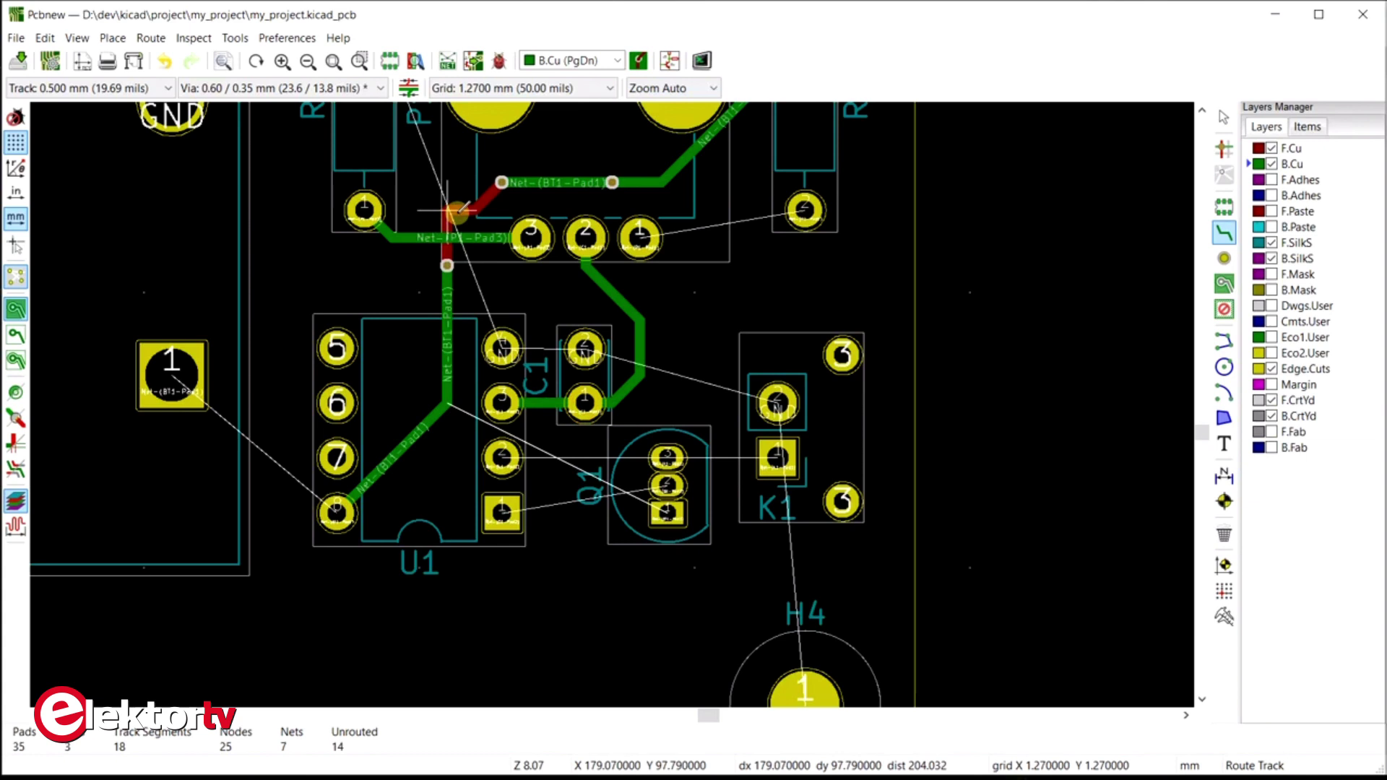
pyautogui.press('Escape')
pyautogui.press('Escape')
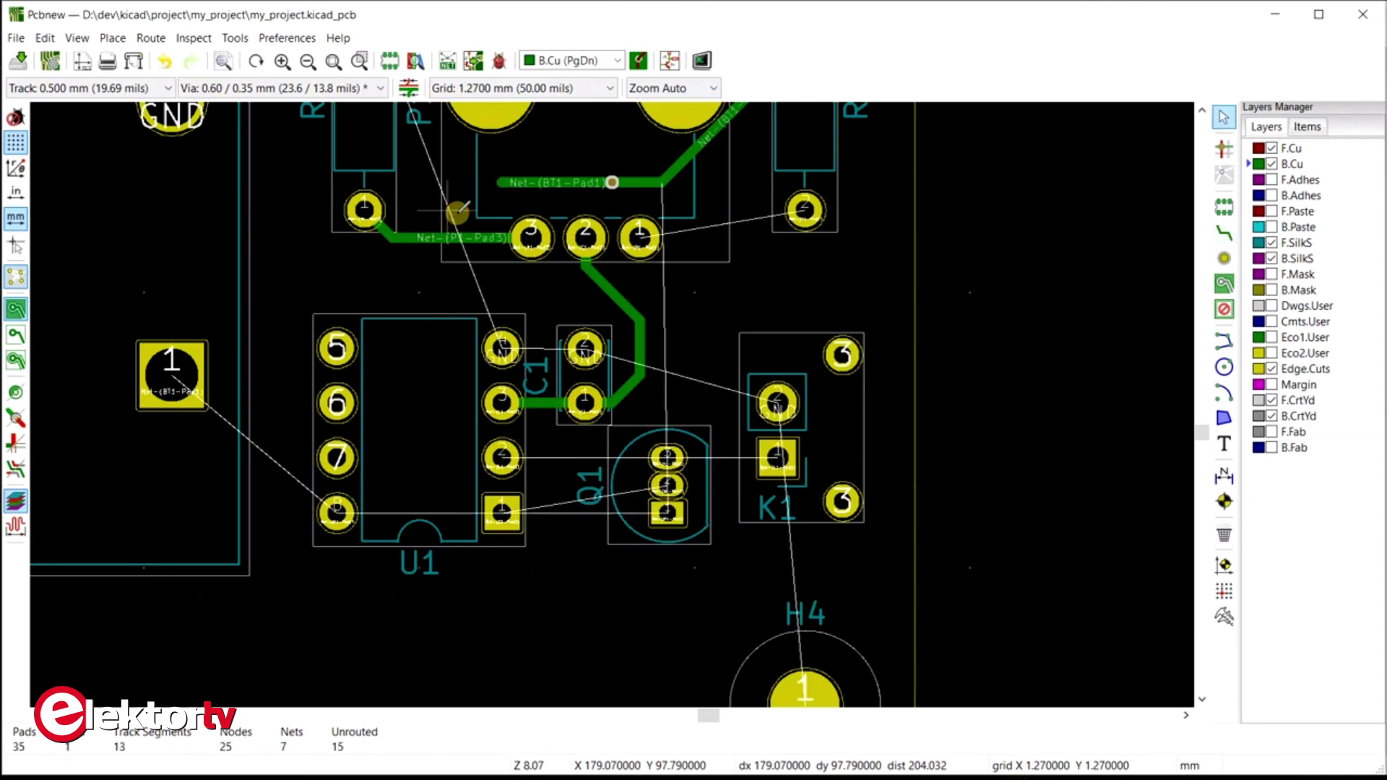
pyautogui.hotkey('ctrl', 'z')
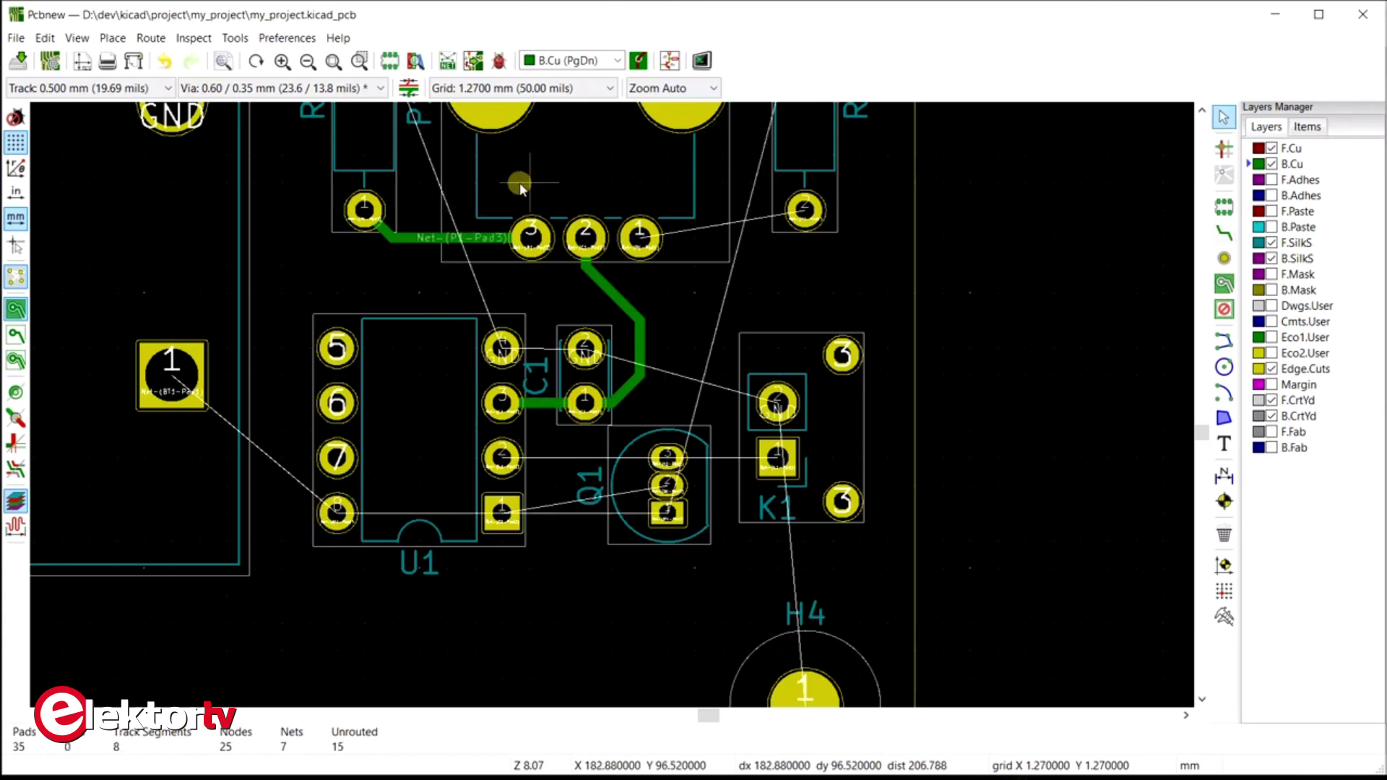
pyautogui.scroll(-1, 644, 299)
pyautogui.press('x')
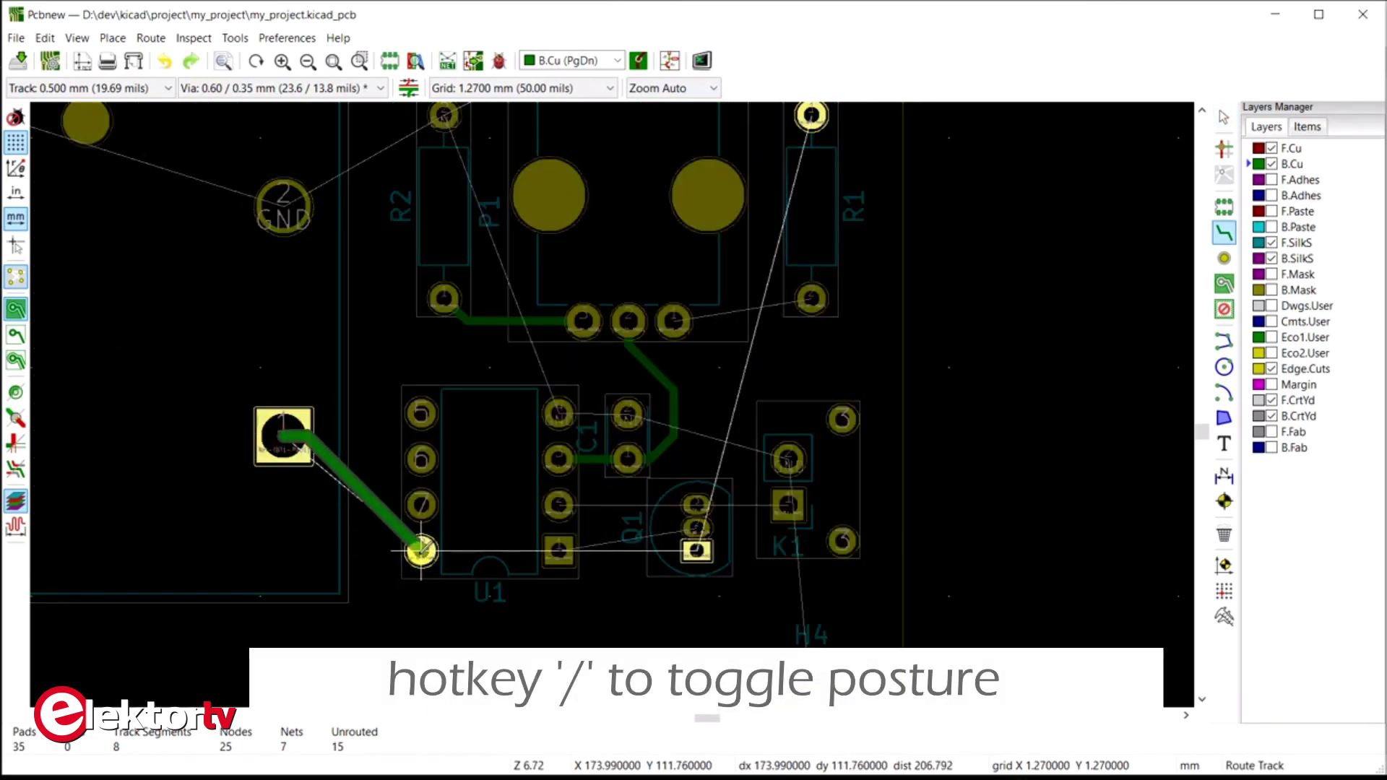
# Route BT1 pad 1 through U1 pin 8 to Q1, then connect U1 pin 2 to Q1 and Q1 to K1
pyautogui.press('/')
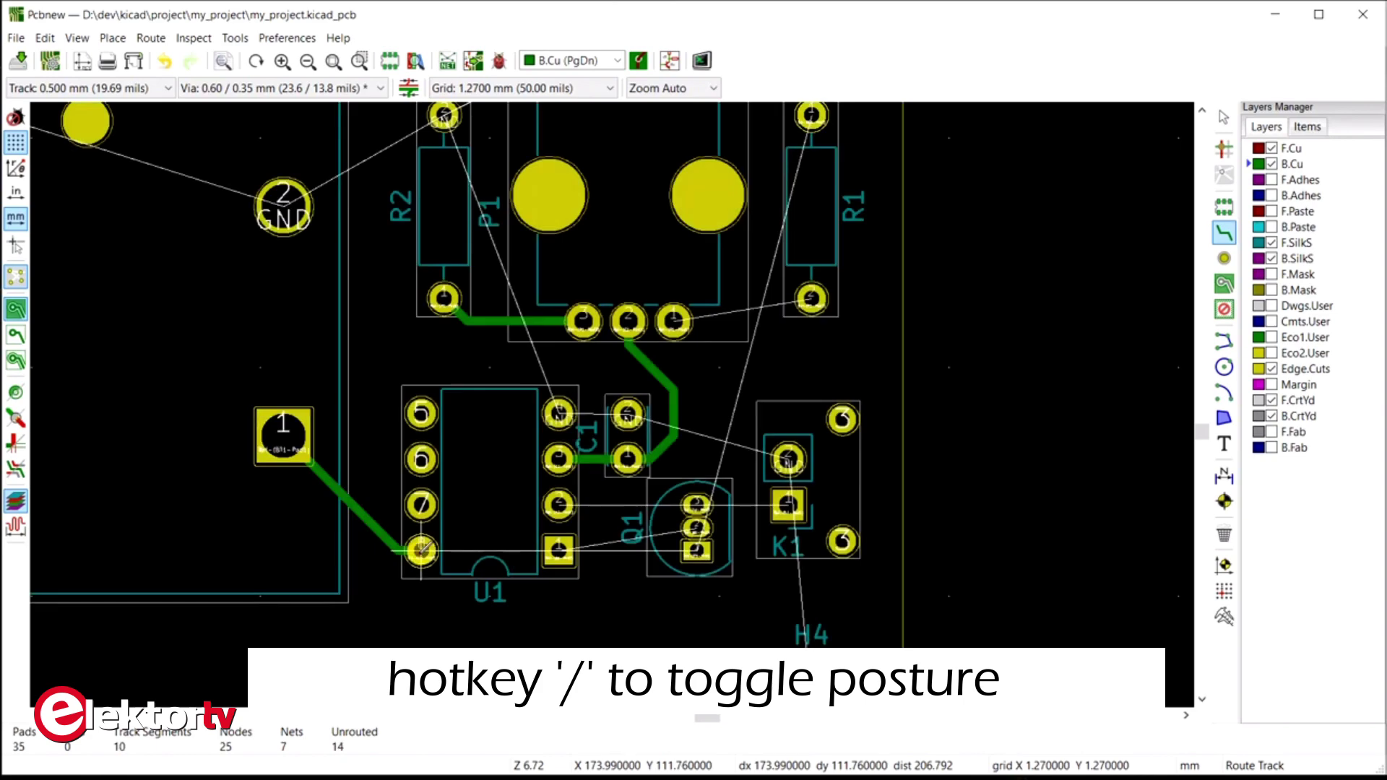
pyautogui.click(421, 551)
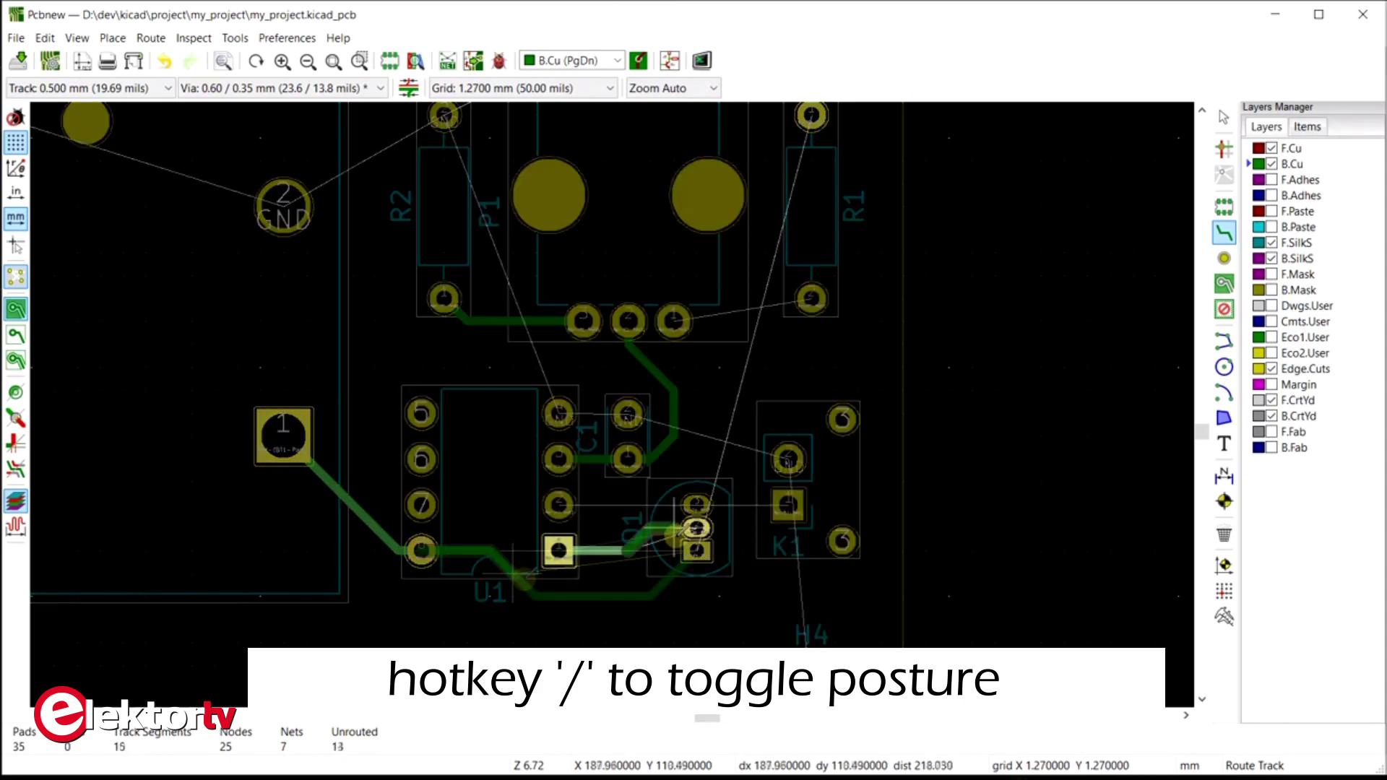
pyautogui.click(696, 551)
pyautogui.click(560, 506)
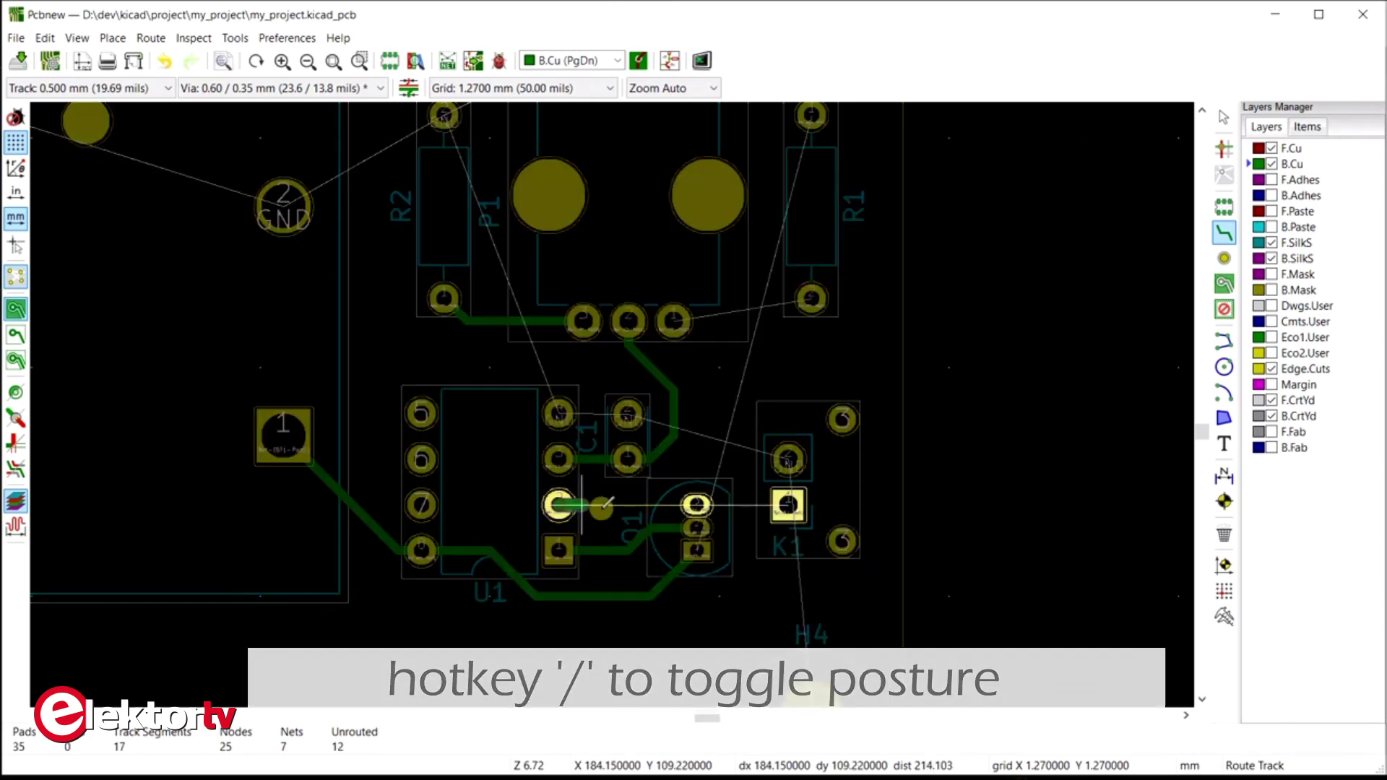
pyautogui.click(696, 504)
pyautogui.click(696, 504)
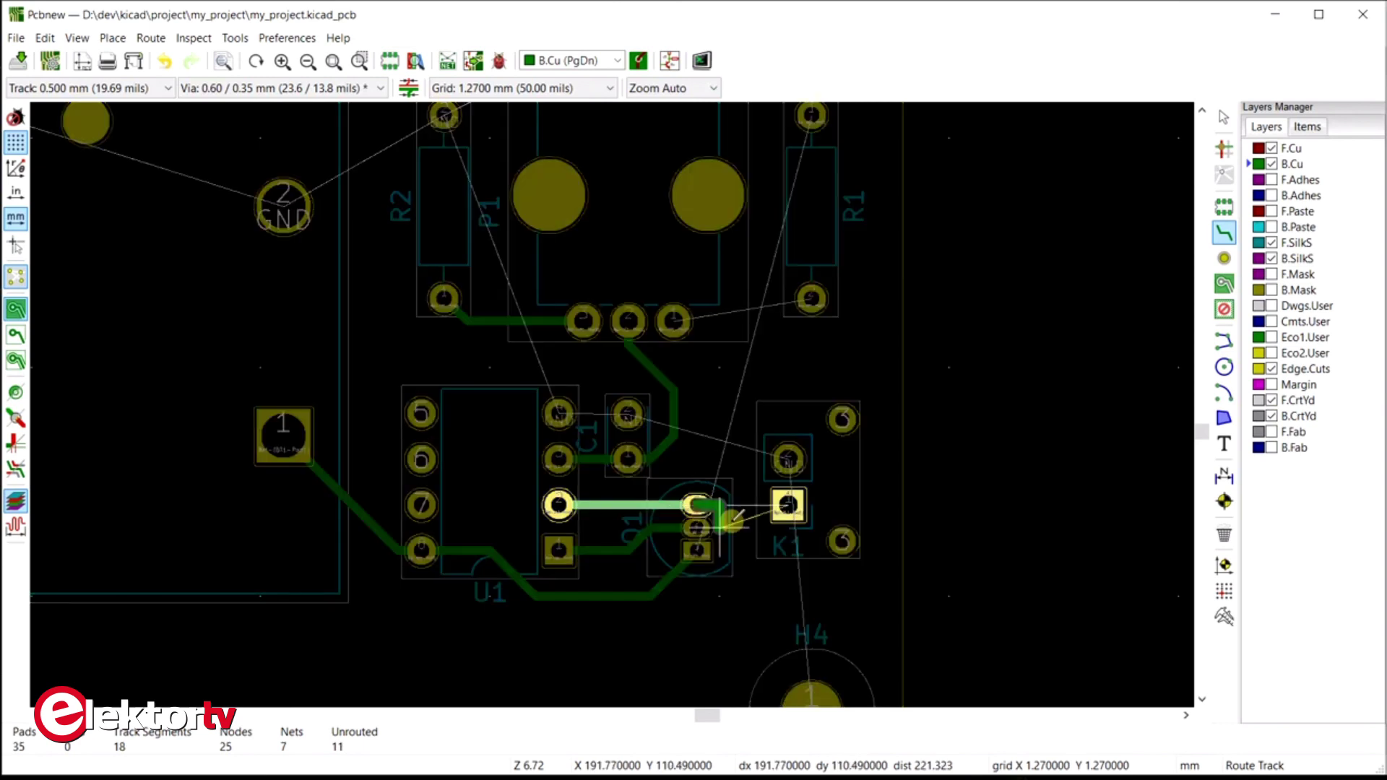
pyautogui.click(788, 503)
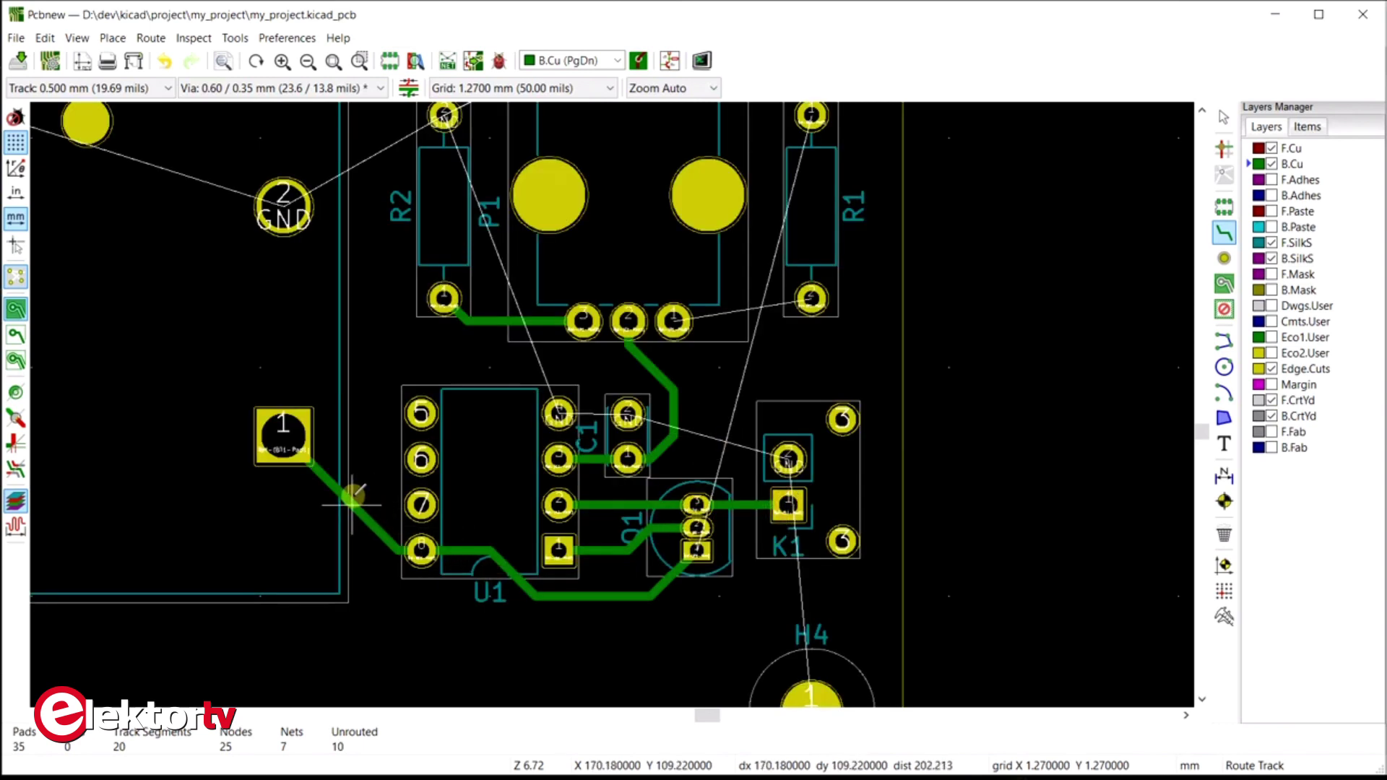
# Widen the BT1 track segment to 0.7 mm
pyautogui.press('e')
pyautogui.click(587, 484)
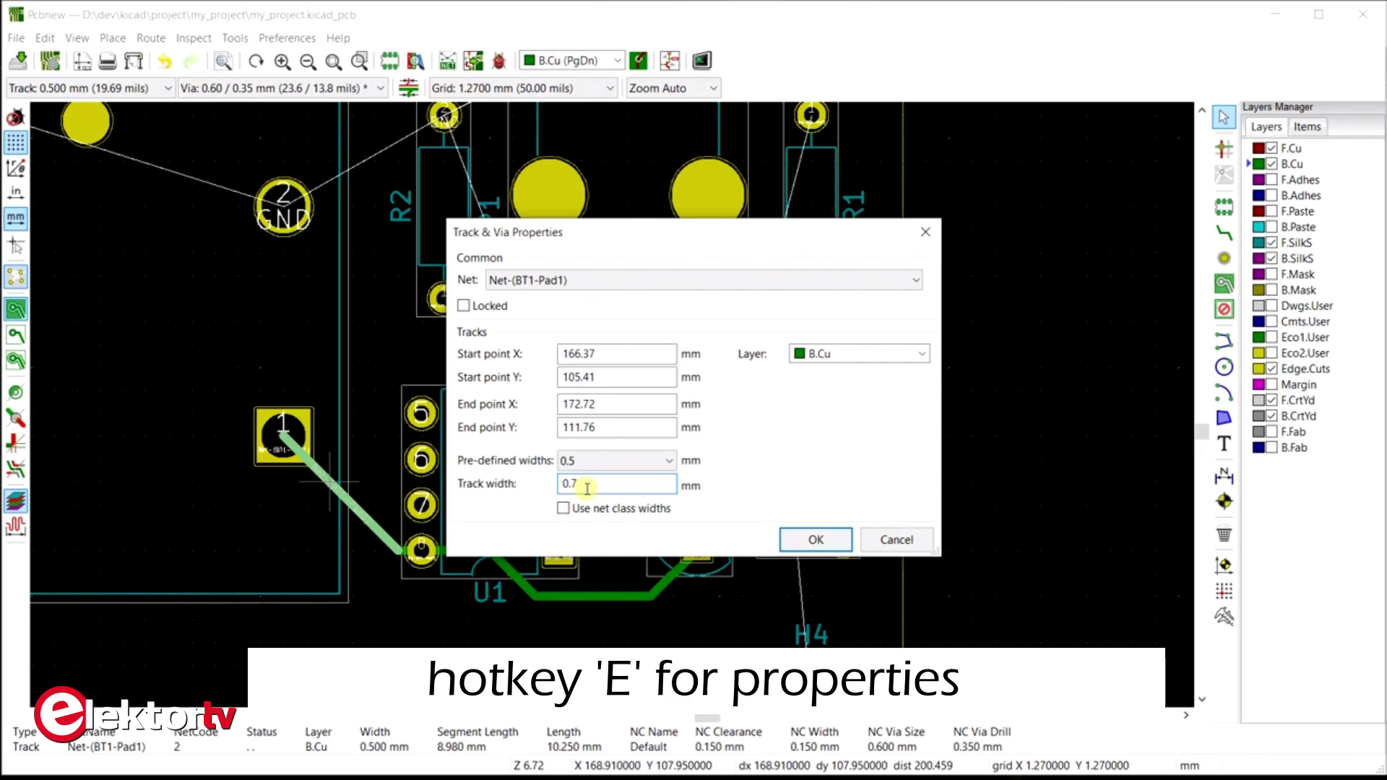
pyautogui.click(813, 540)
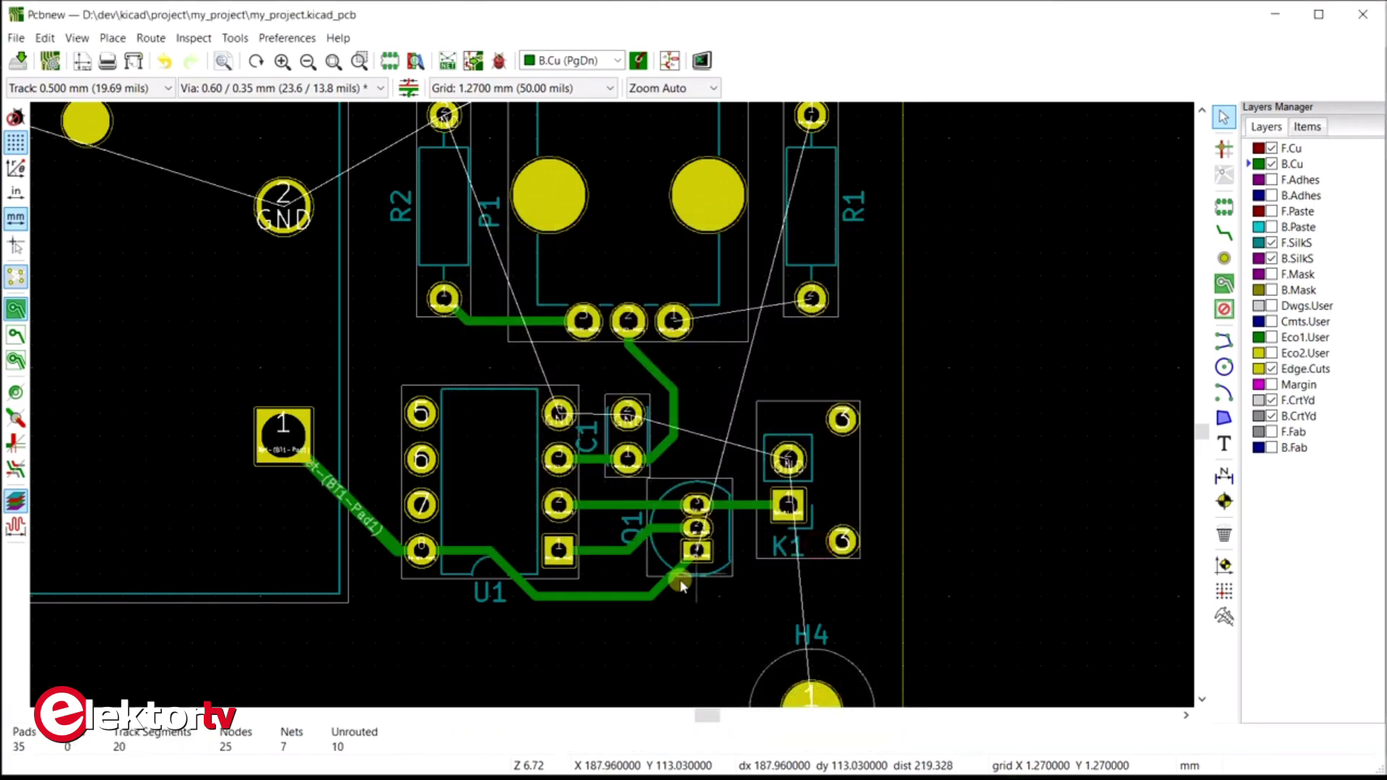
pyautogui.scroll(3, 412, 571)
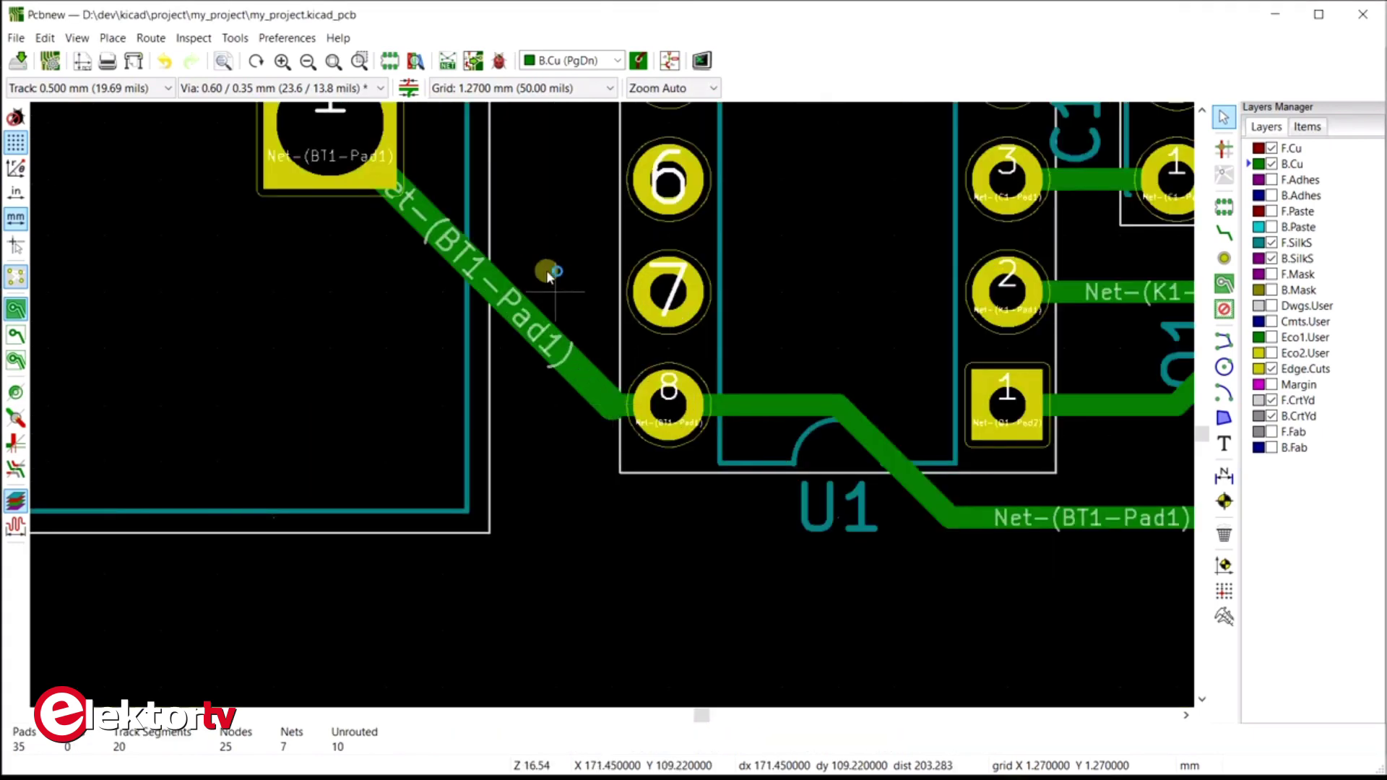
pyautogui.scroll(-3, 700, 316)
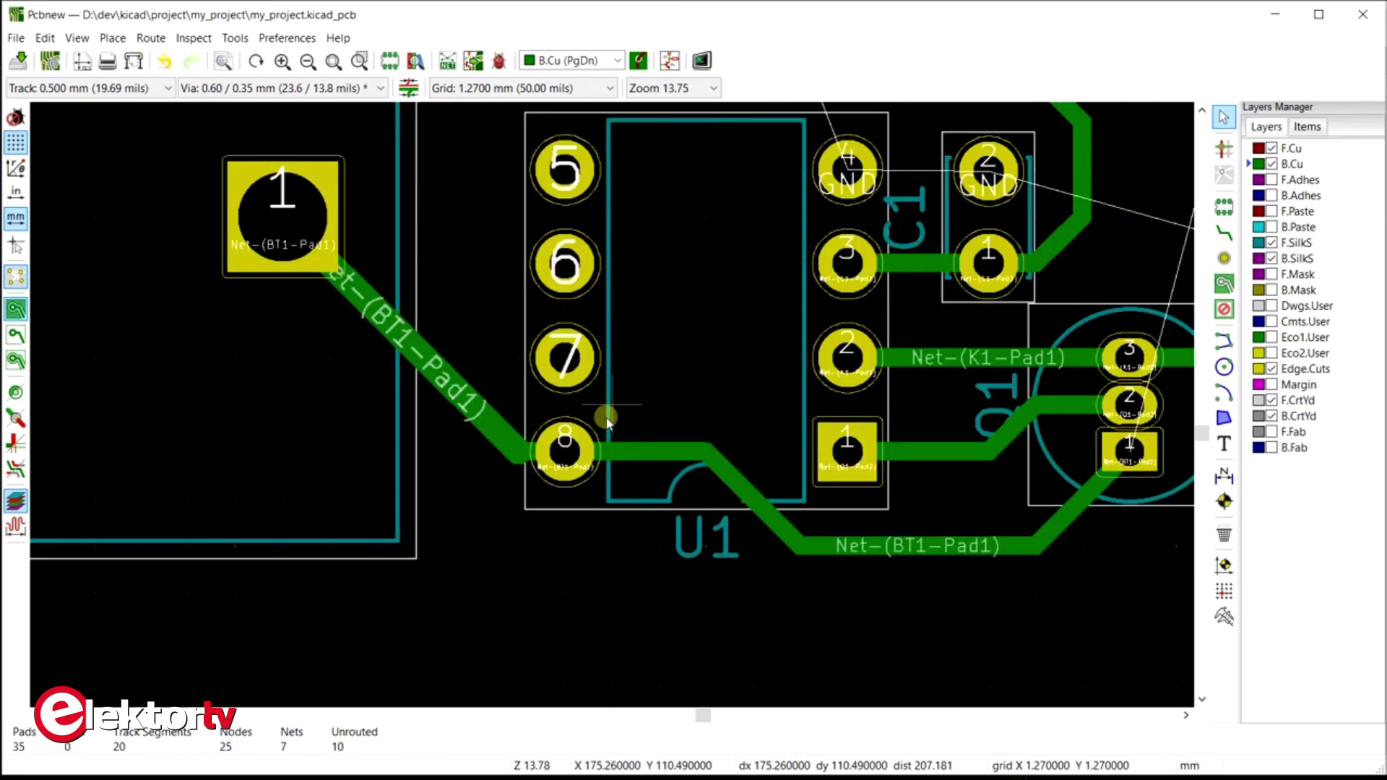
pyautogui.press('x')
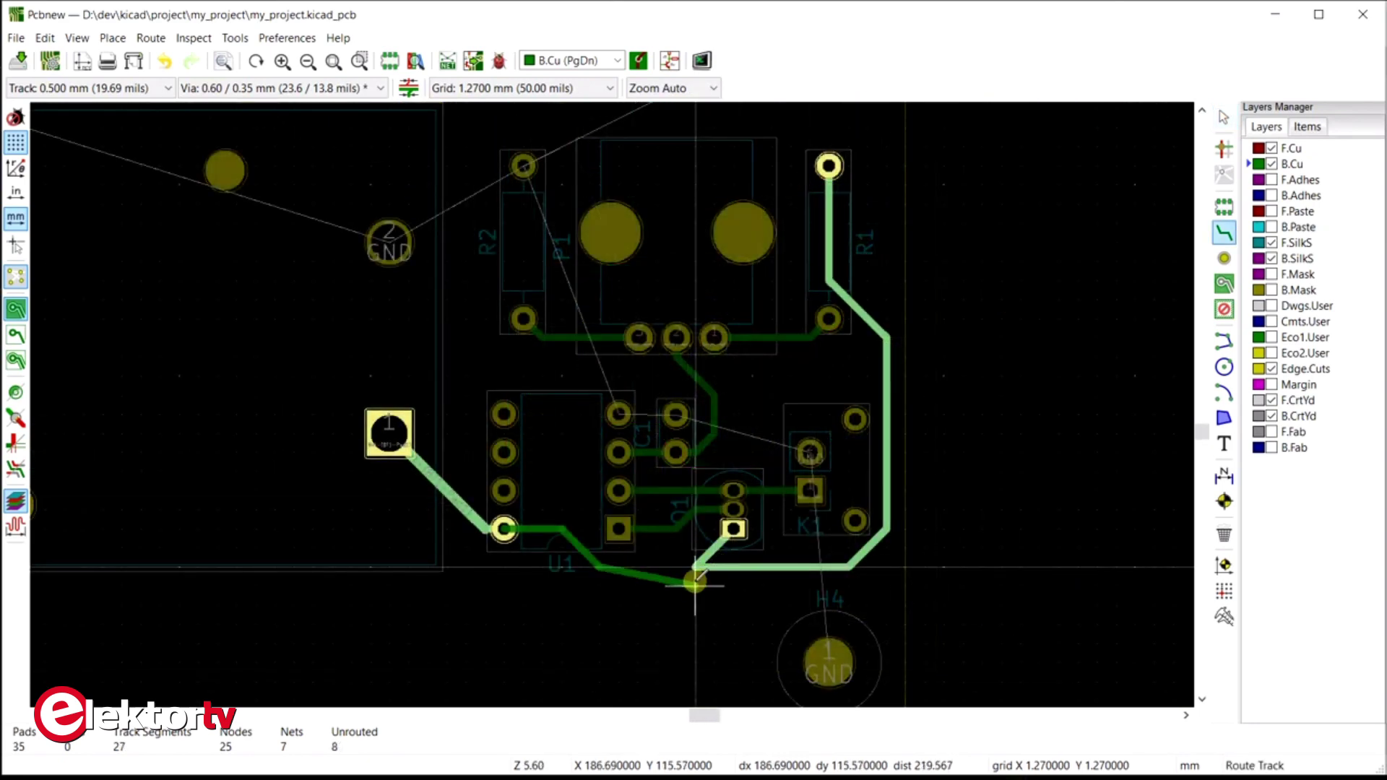
# Drag the 3.592 mm track so it runs from Q1's pad down to the bottom track
pyautogui.press('Escape')
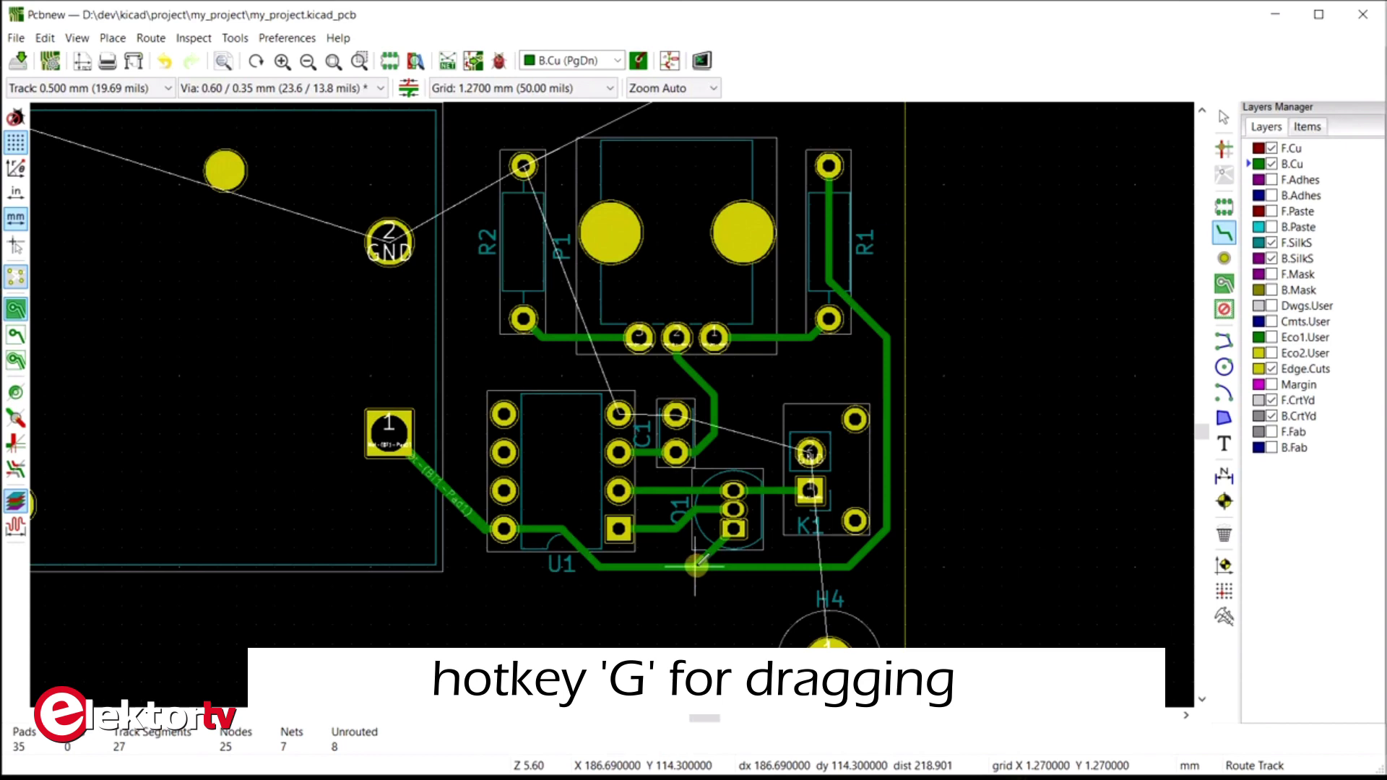
pyautogui.press('g')
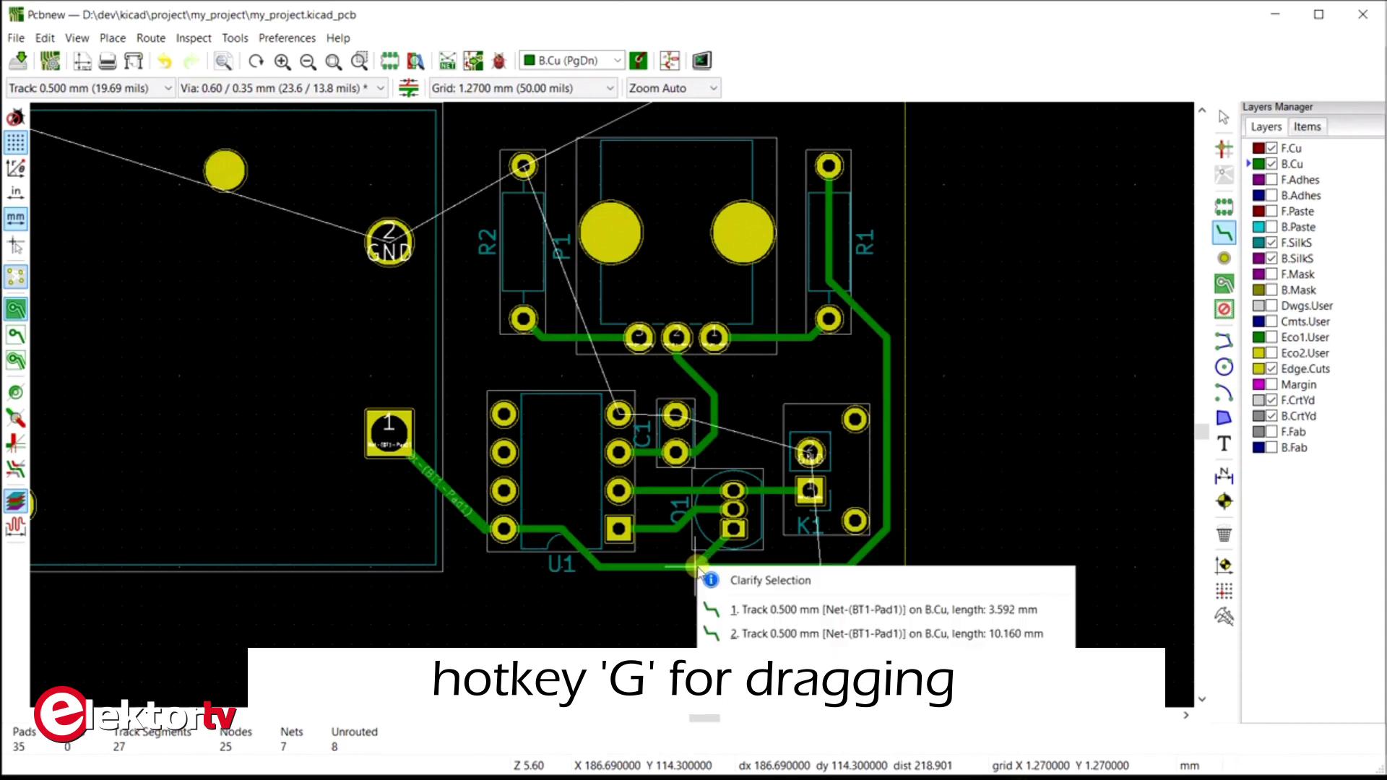
pyautogui.click(711, 609)
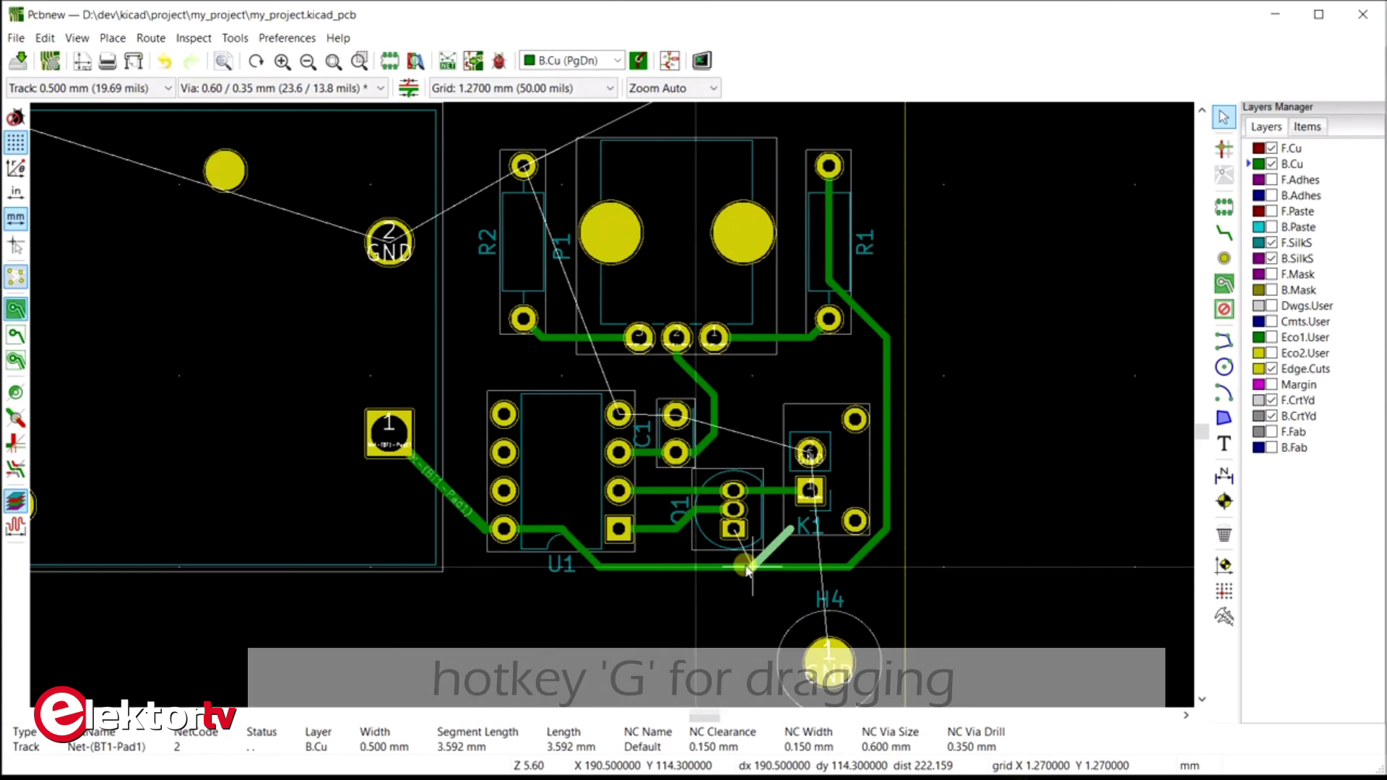
pyautogui.click(698, 564)
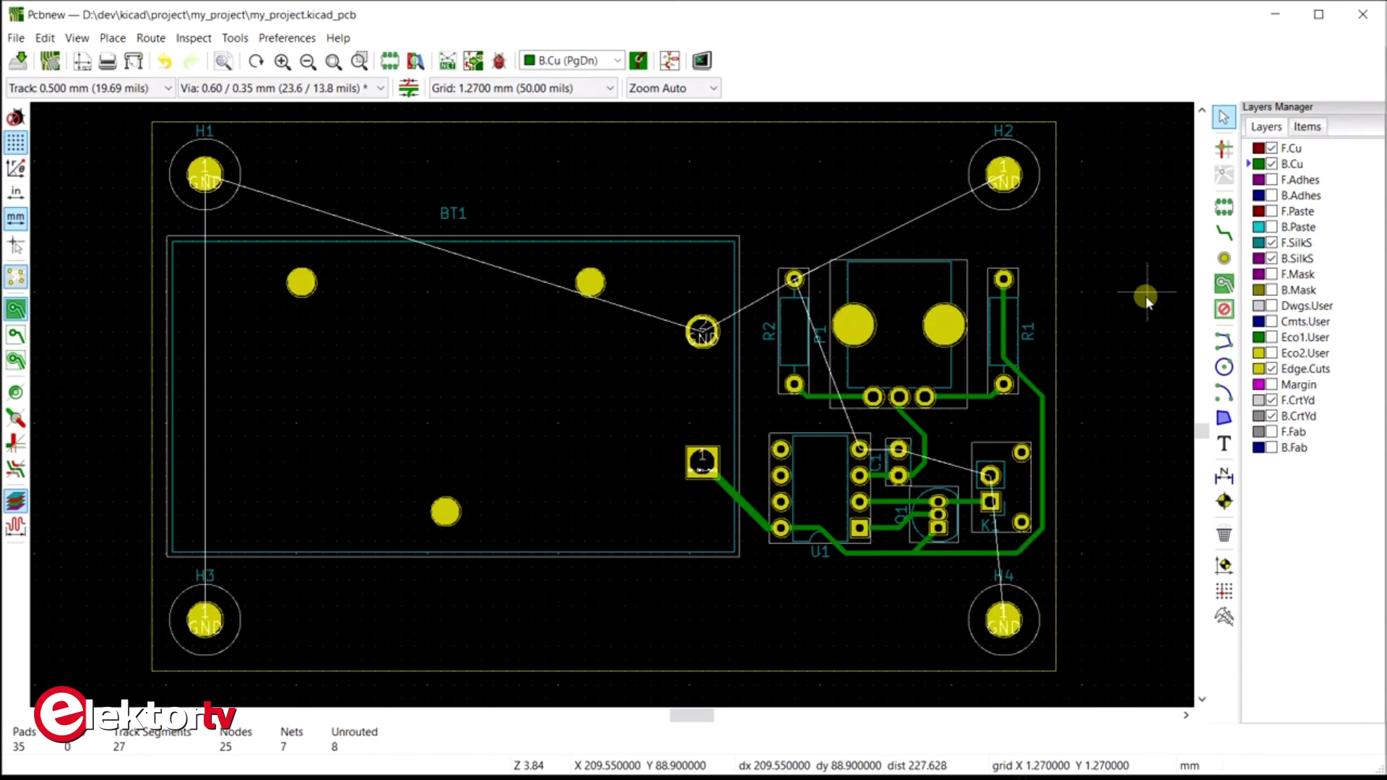
pyautogui.click(1221, 287)
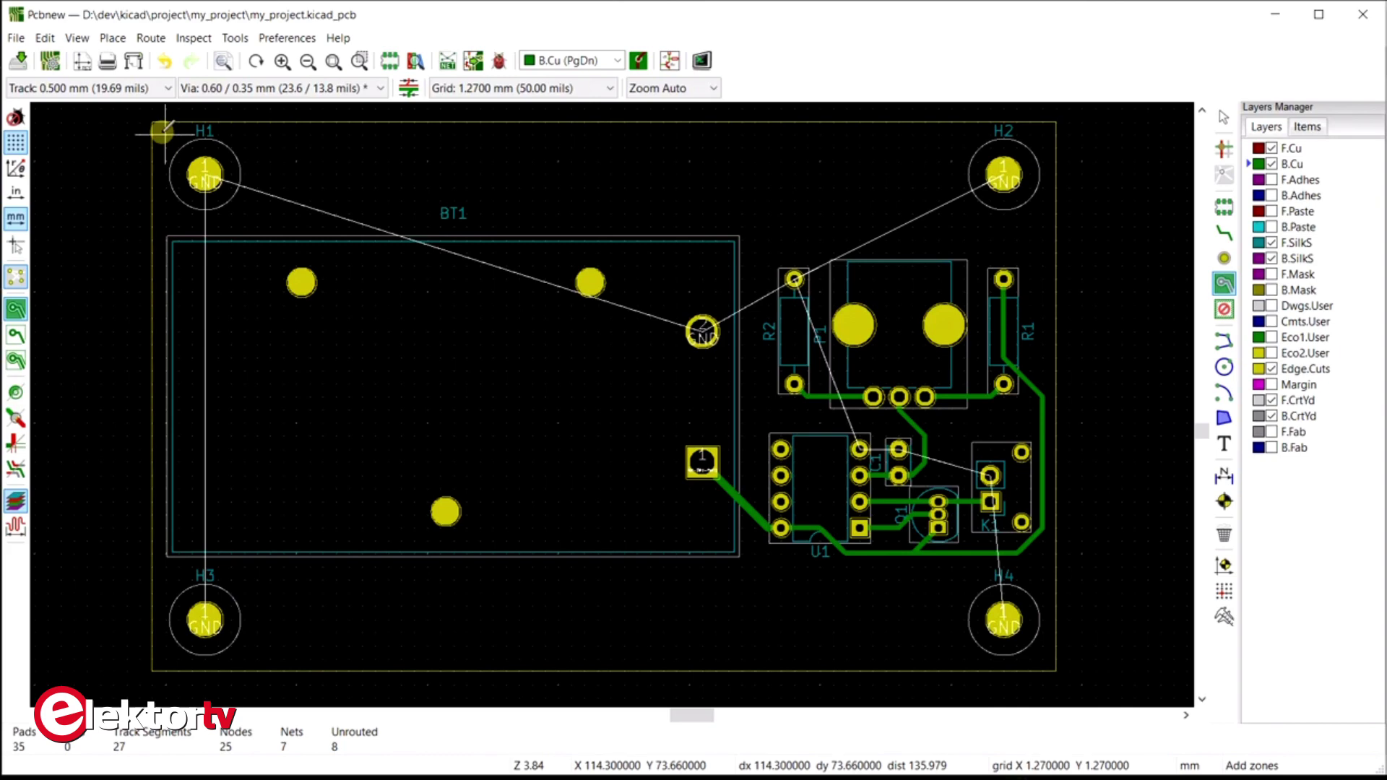
# Draw a B.Cu GND zone with corners at the board's top-left, beside H2, beside H4 and bottom-left
pyautogui.click(165, 130)
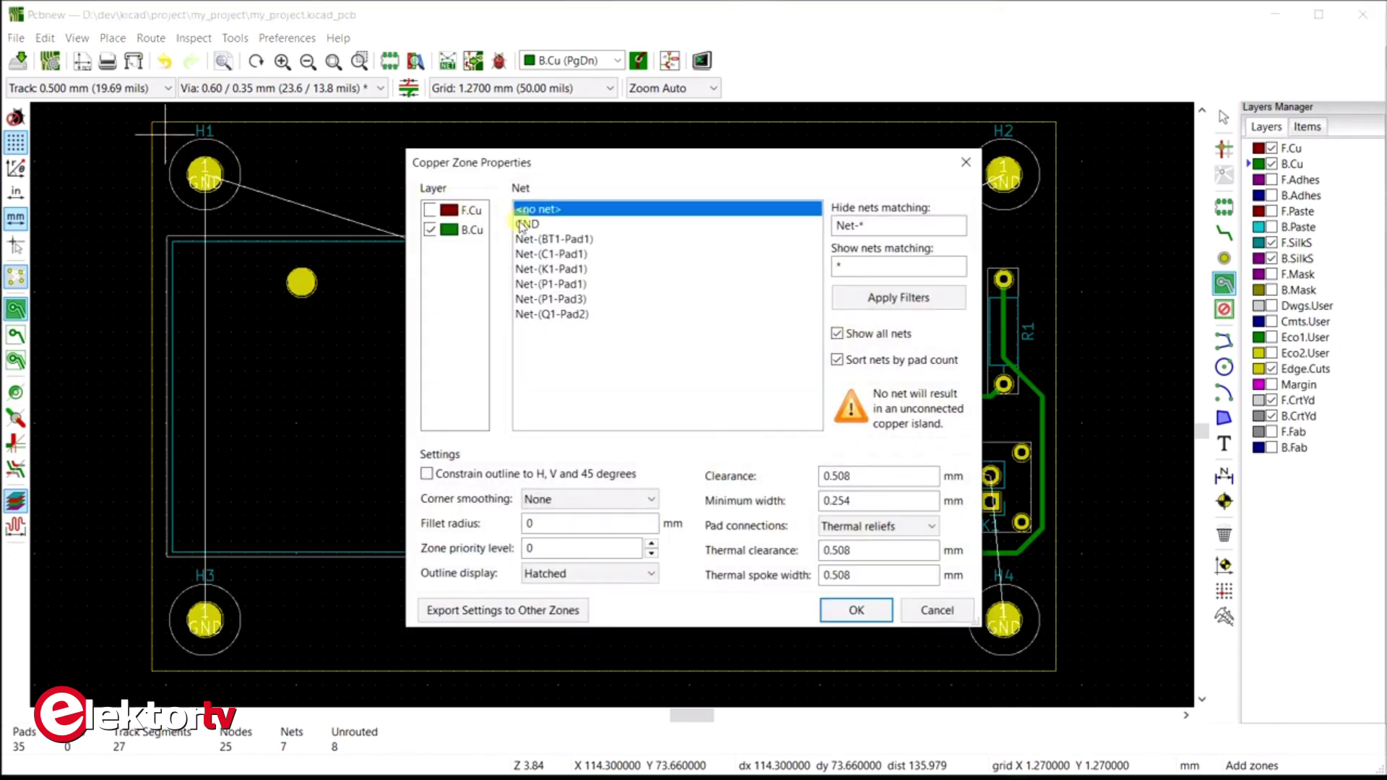
pyautogui.click(523, 224)
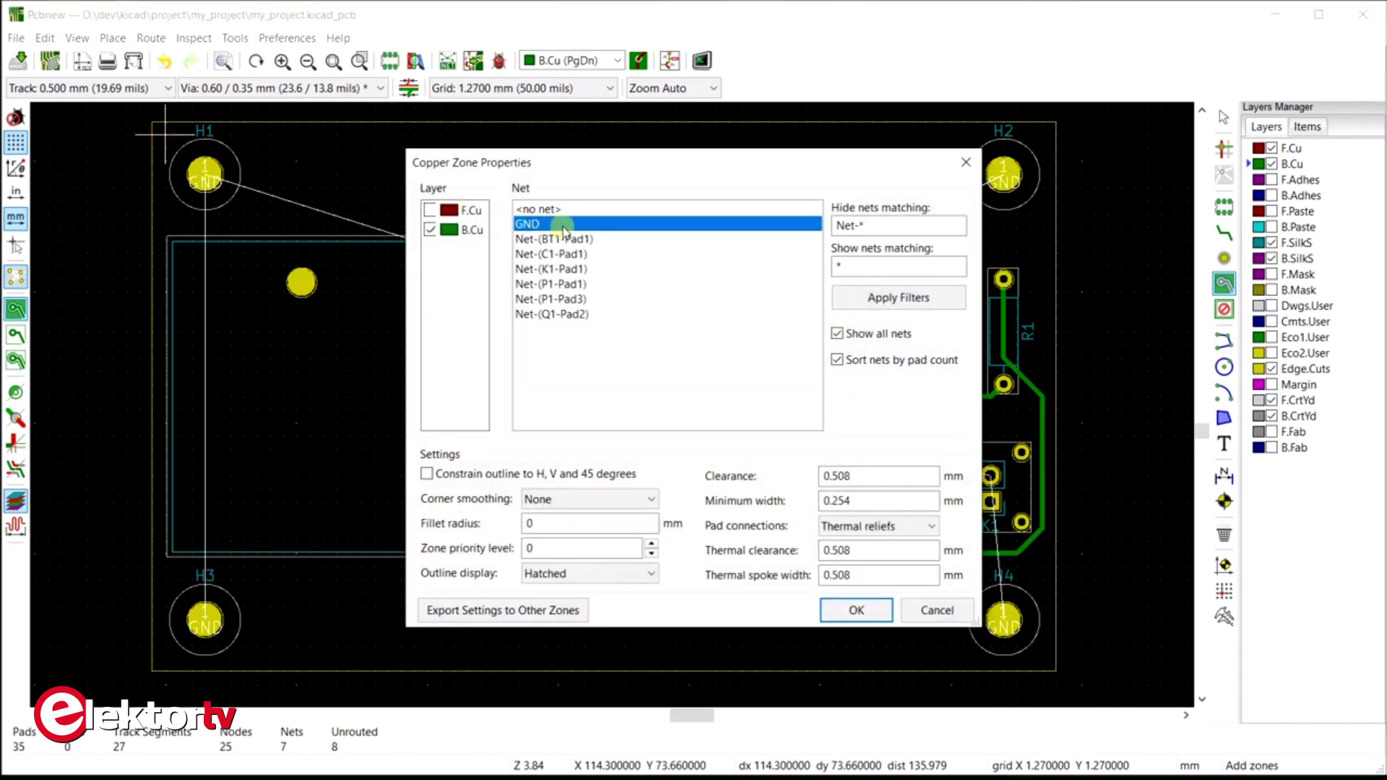
pyautogui.click(856, 611)
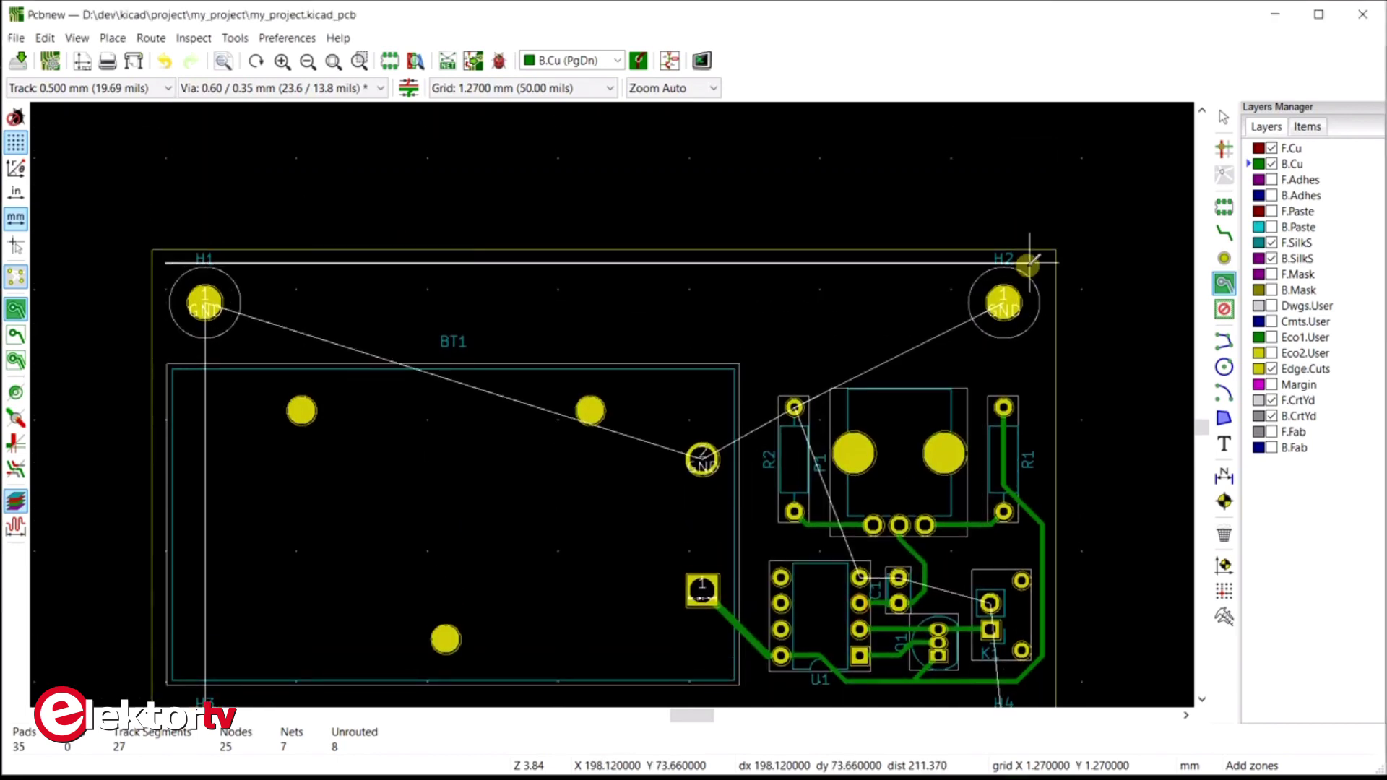
pyautogui.click(1040, 262)
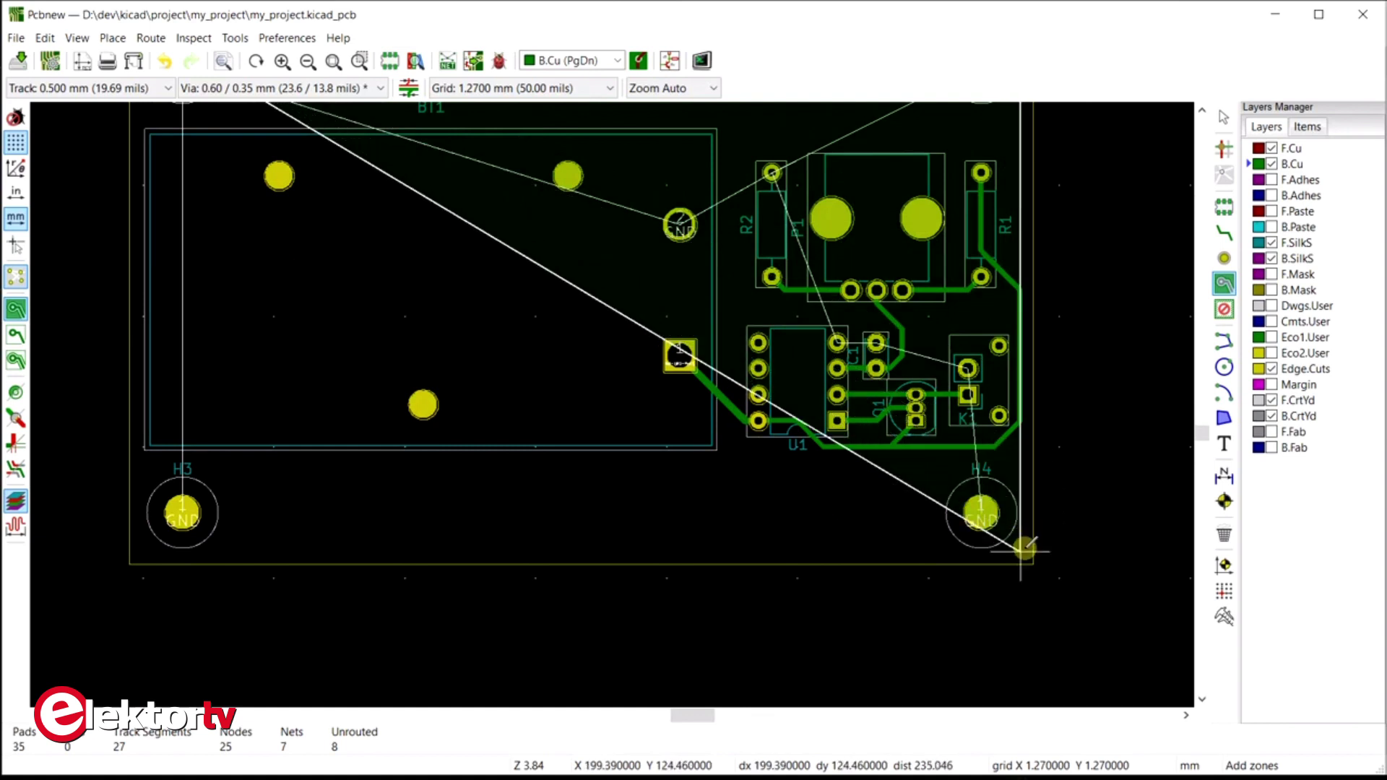
pyautogui.click(1020, 550)
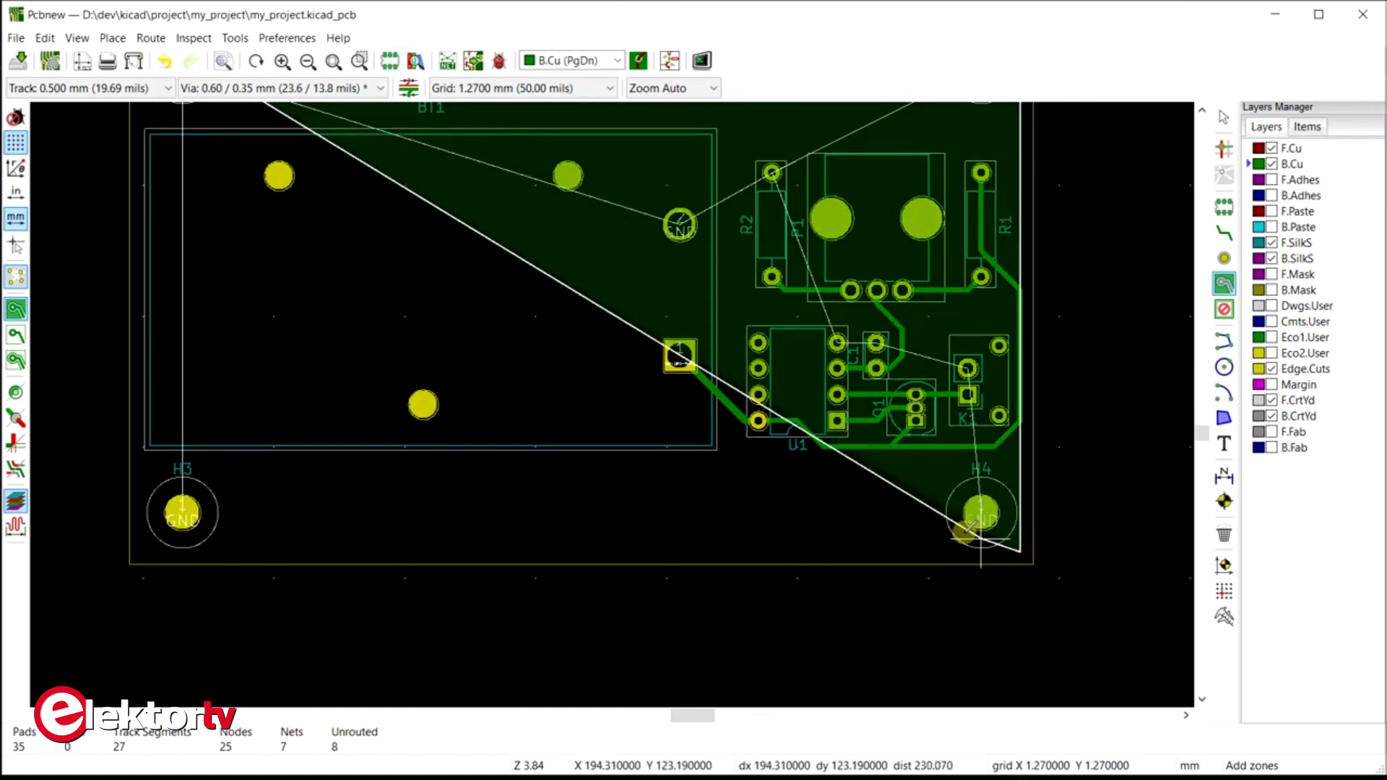
pyautogui.doubleClick(134, 556)
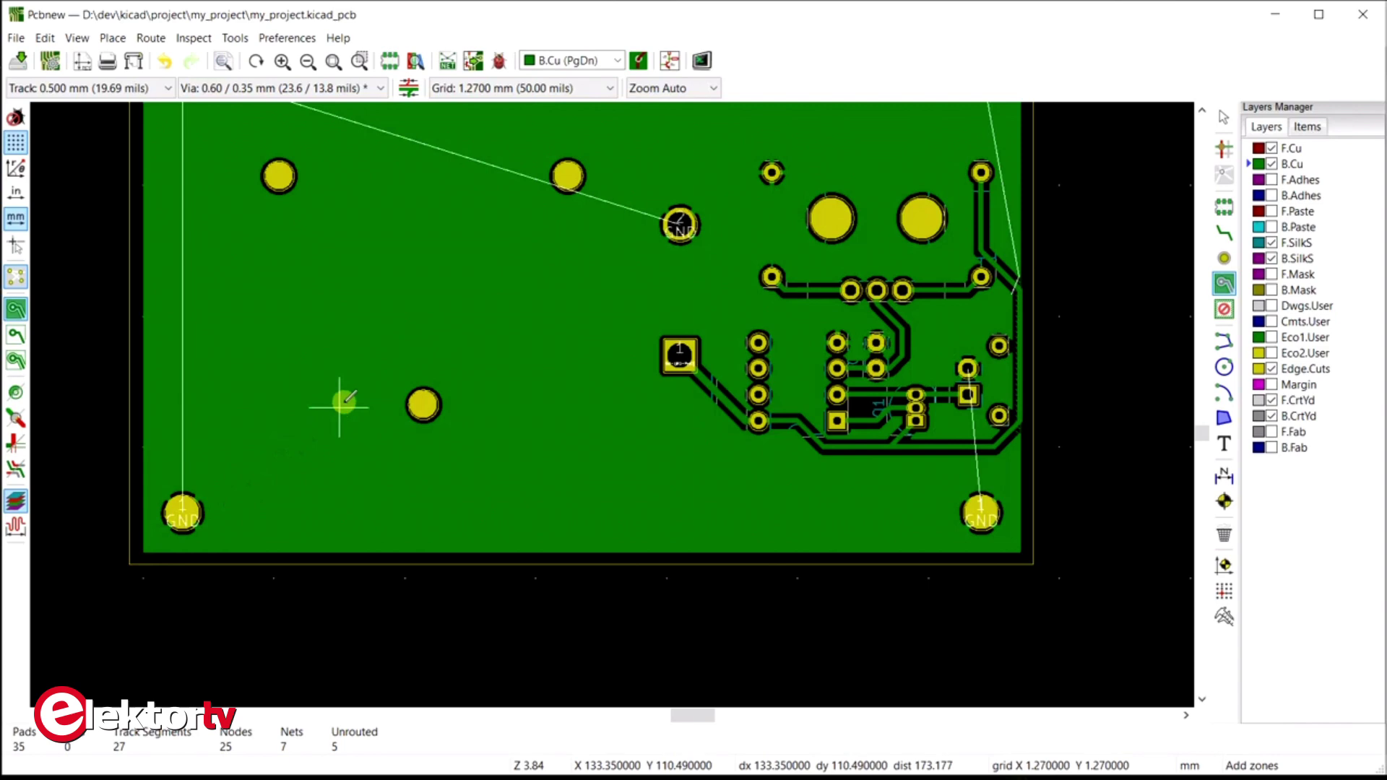
pyautogui.scroll(-1, 789, 294)
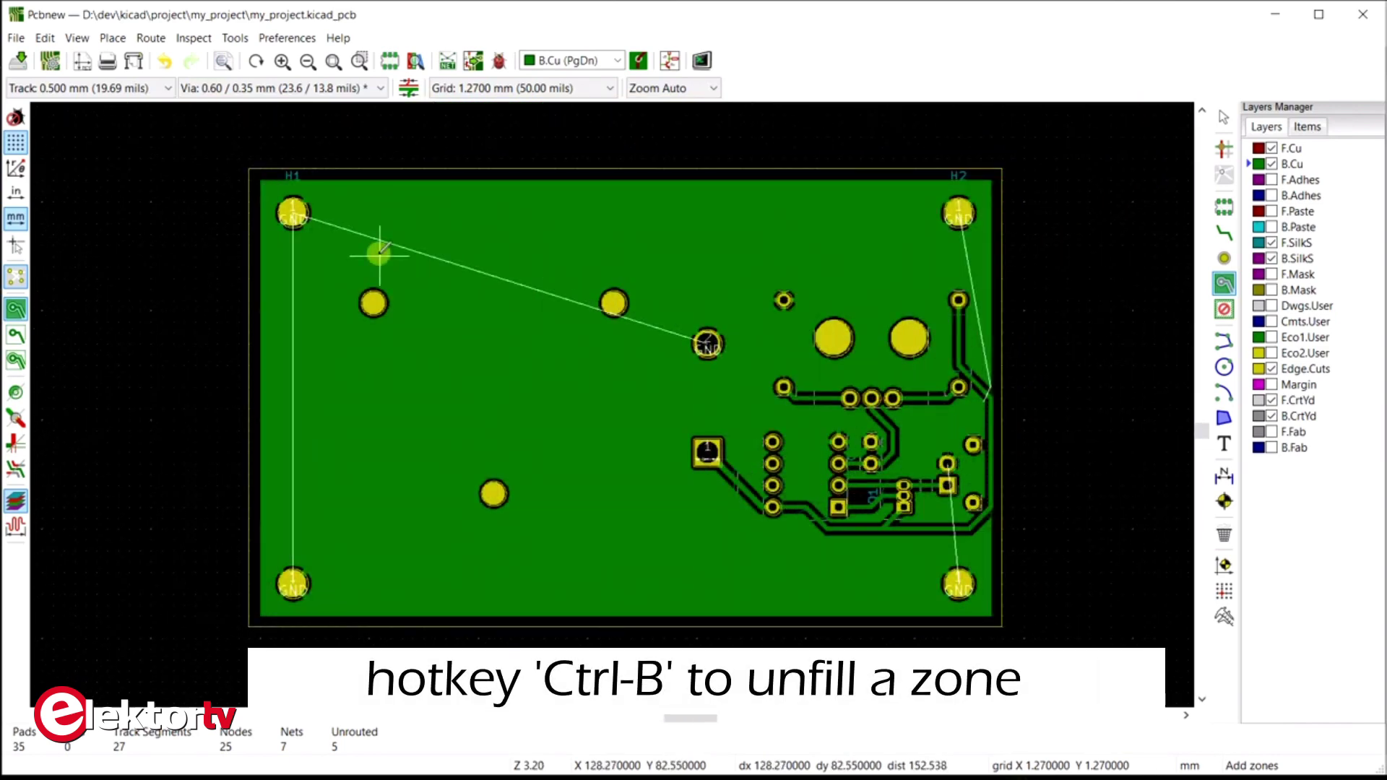
# Unfill and refill the GND zone, then make F.Cu the active layer
pyautogui.hotkey('ctrl', 'b')
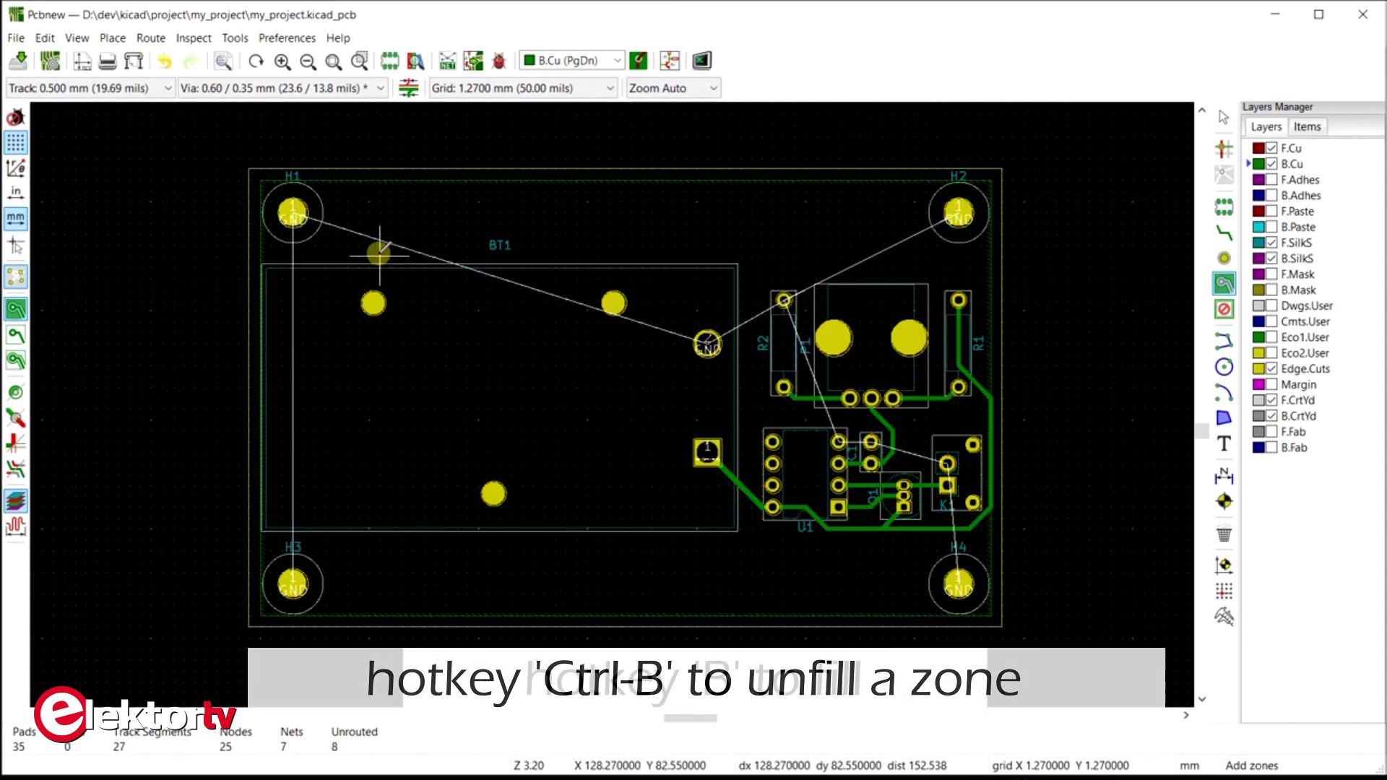
pyautogui.press('b')
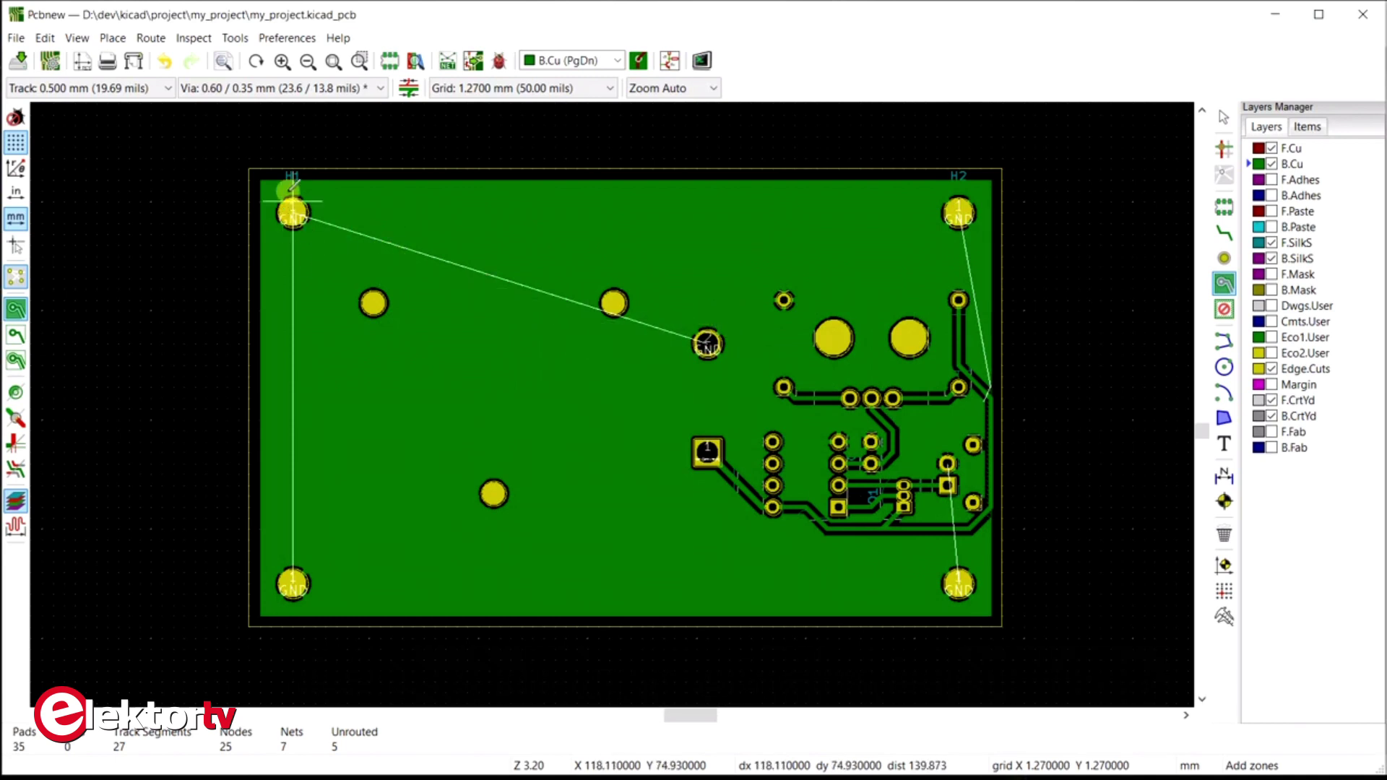
pyautogui.click(304, 223)
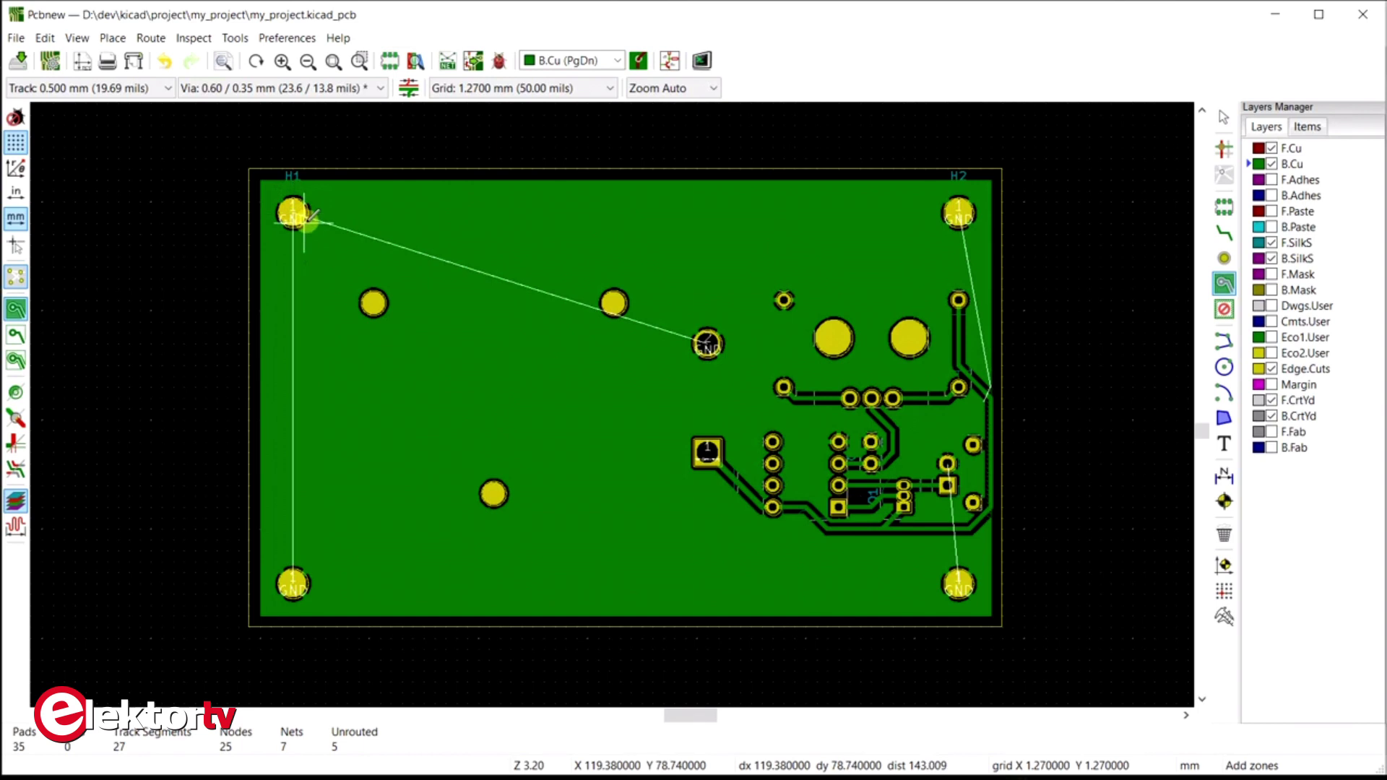
pyautogui.press('Home')
pyautogui.press('pageup')
# Zoom in on mounting hole H1's pad to inspect its thermal-relief spokes
pyautogui.press('x')
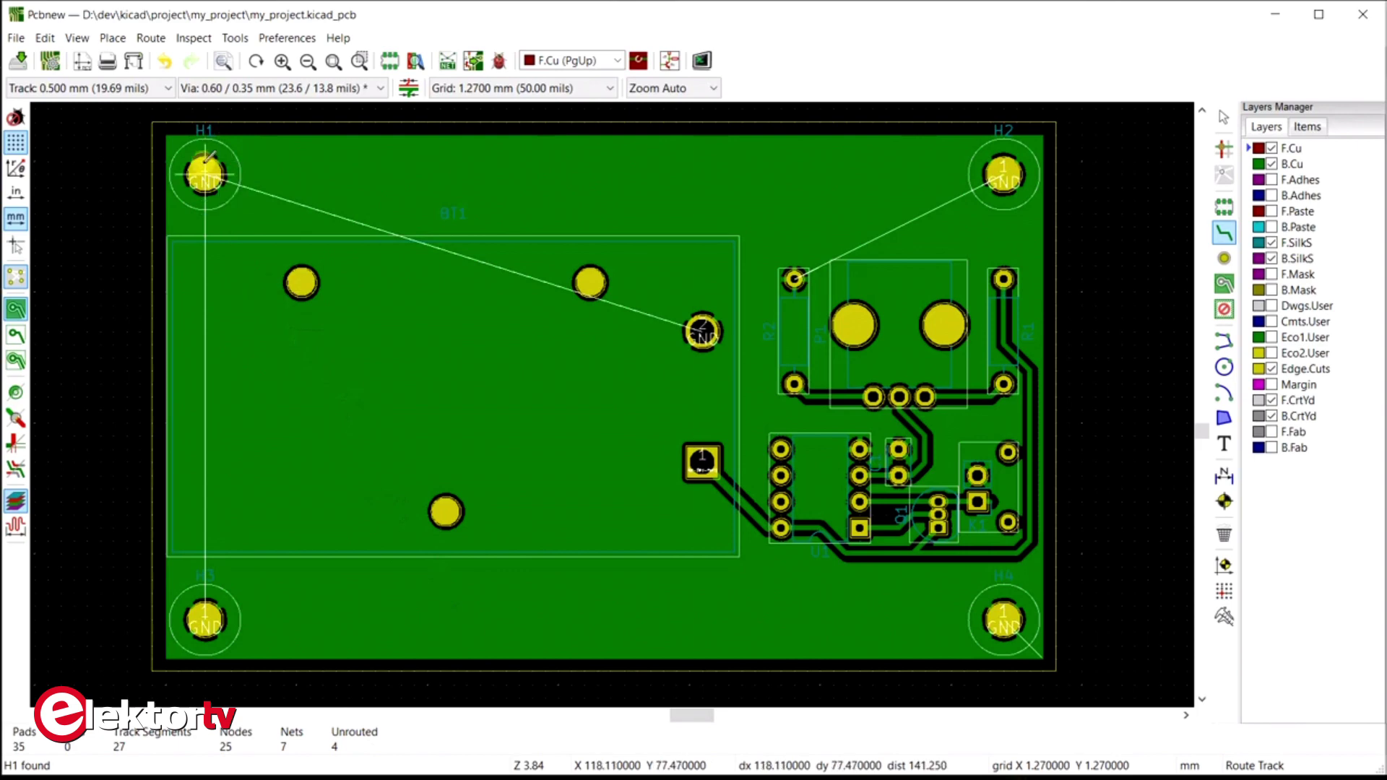
pyautogui.scroll(3, 206, 177)
pyautogui.scroll(6, 639, 432)
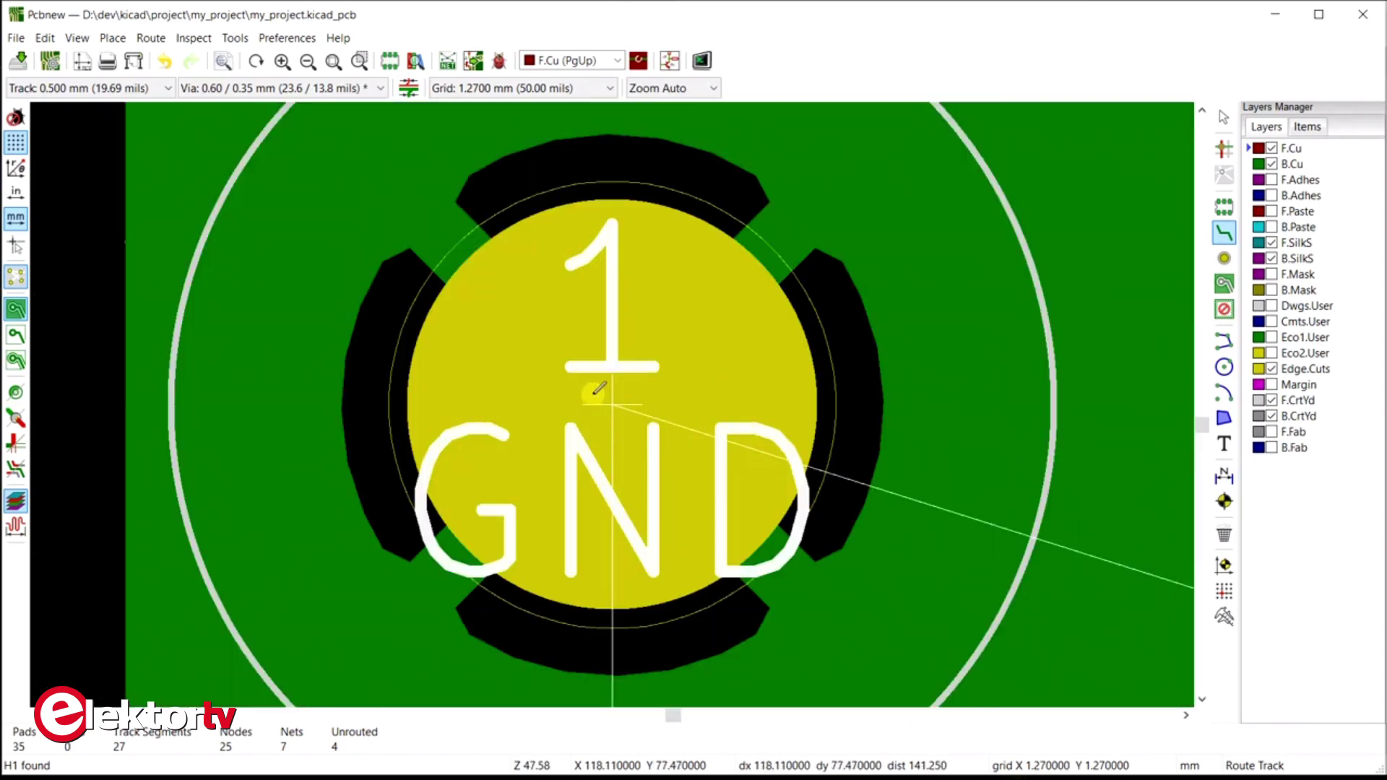
pyautogui.scroll(-3, 595, 393)
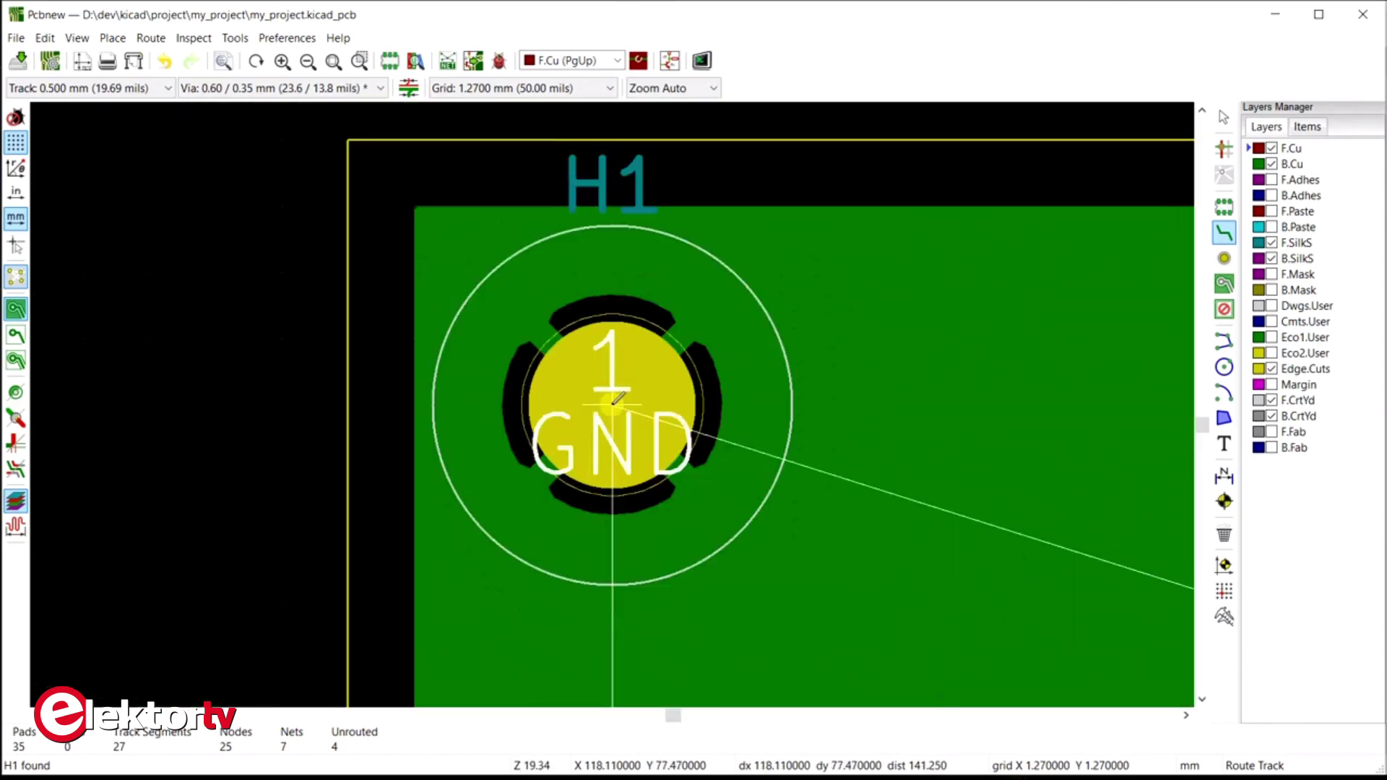
pyautogui.press('Escape')
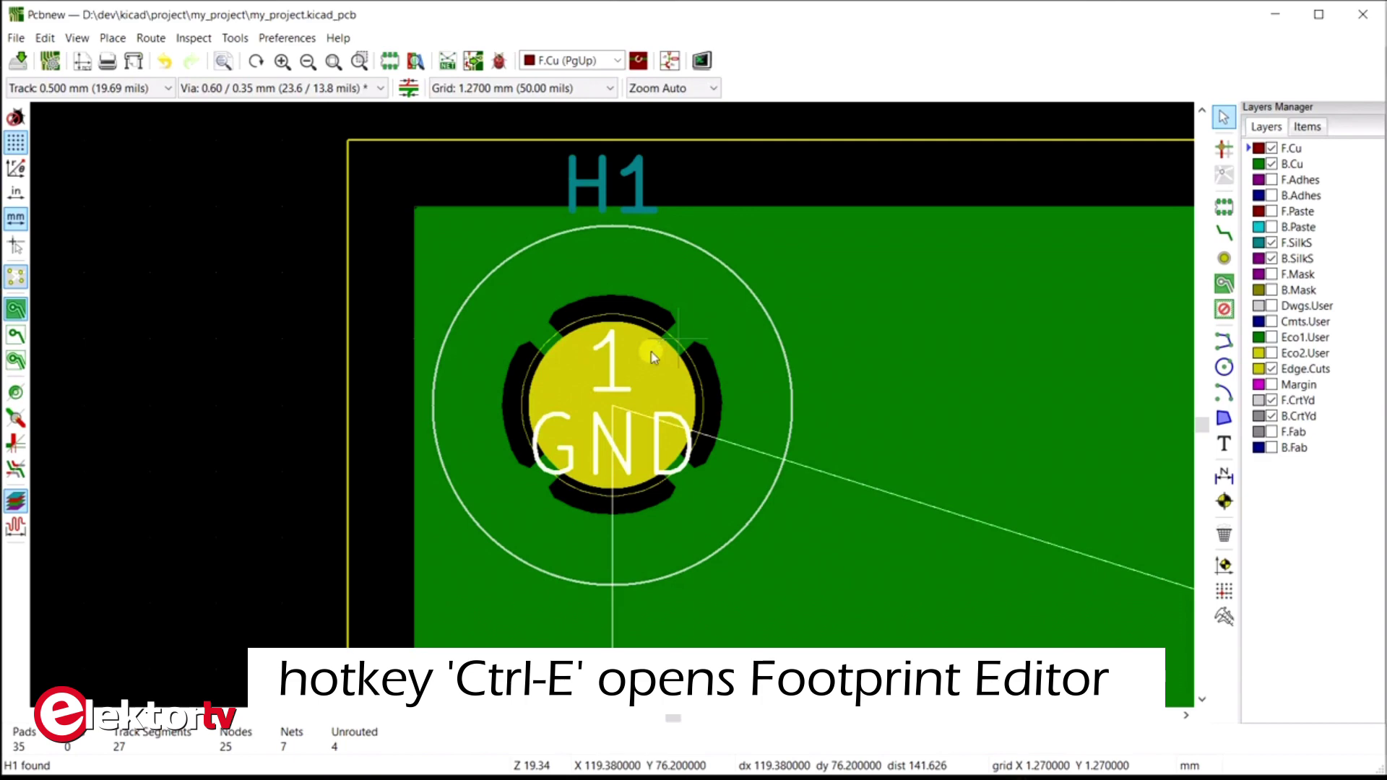
pyautogui.hotkey('ctrl', 'e')
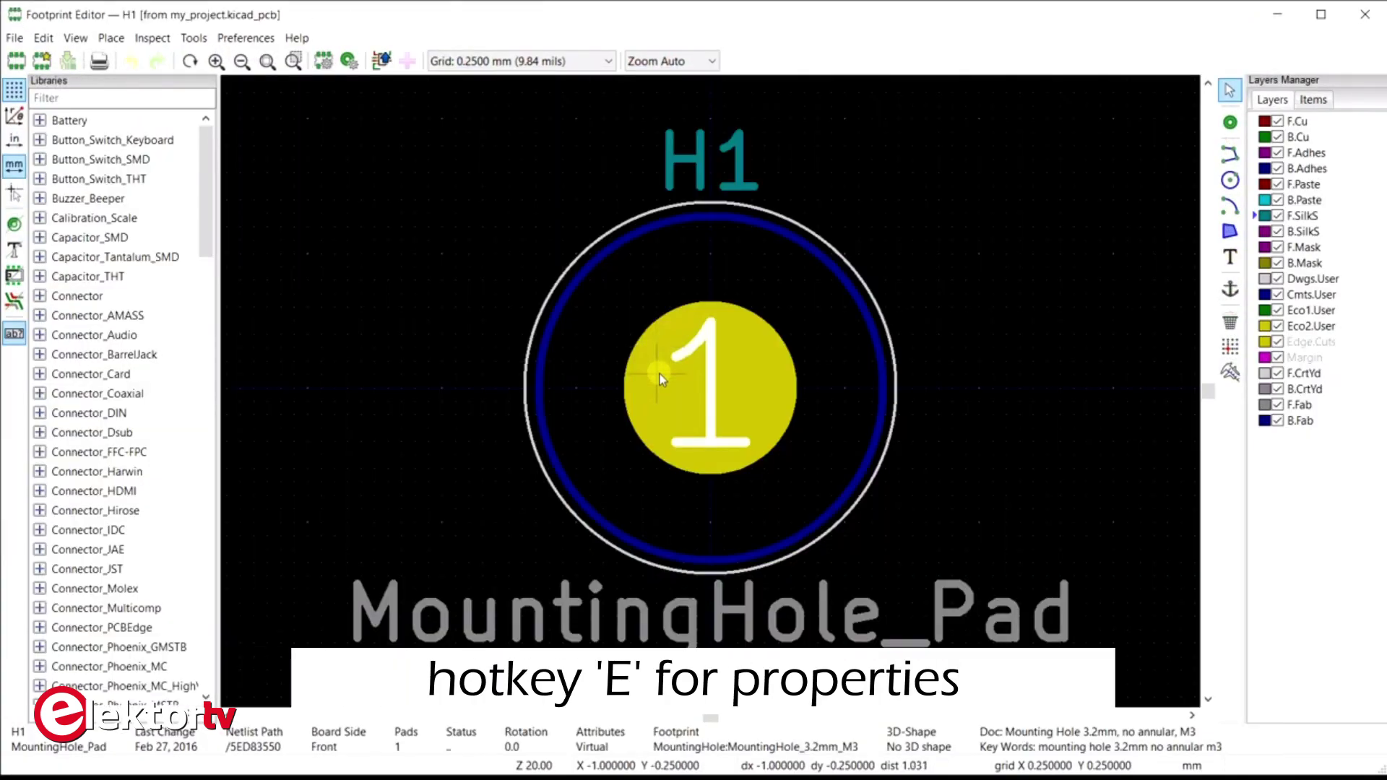
pyautogui.press('e')
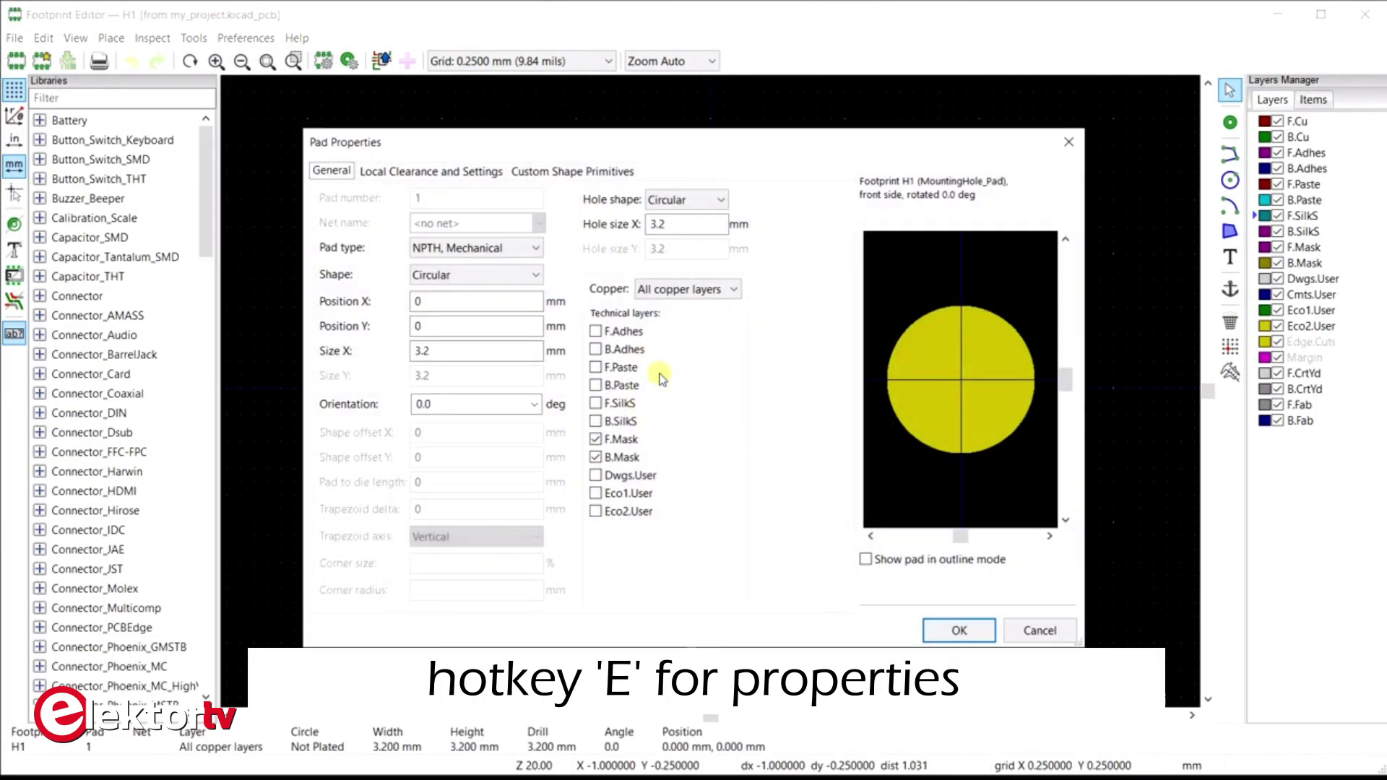
pyautogui.click(495, 250)
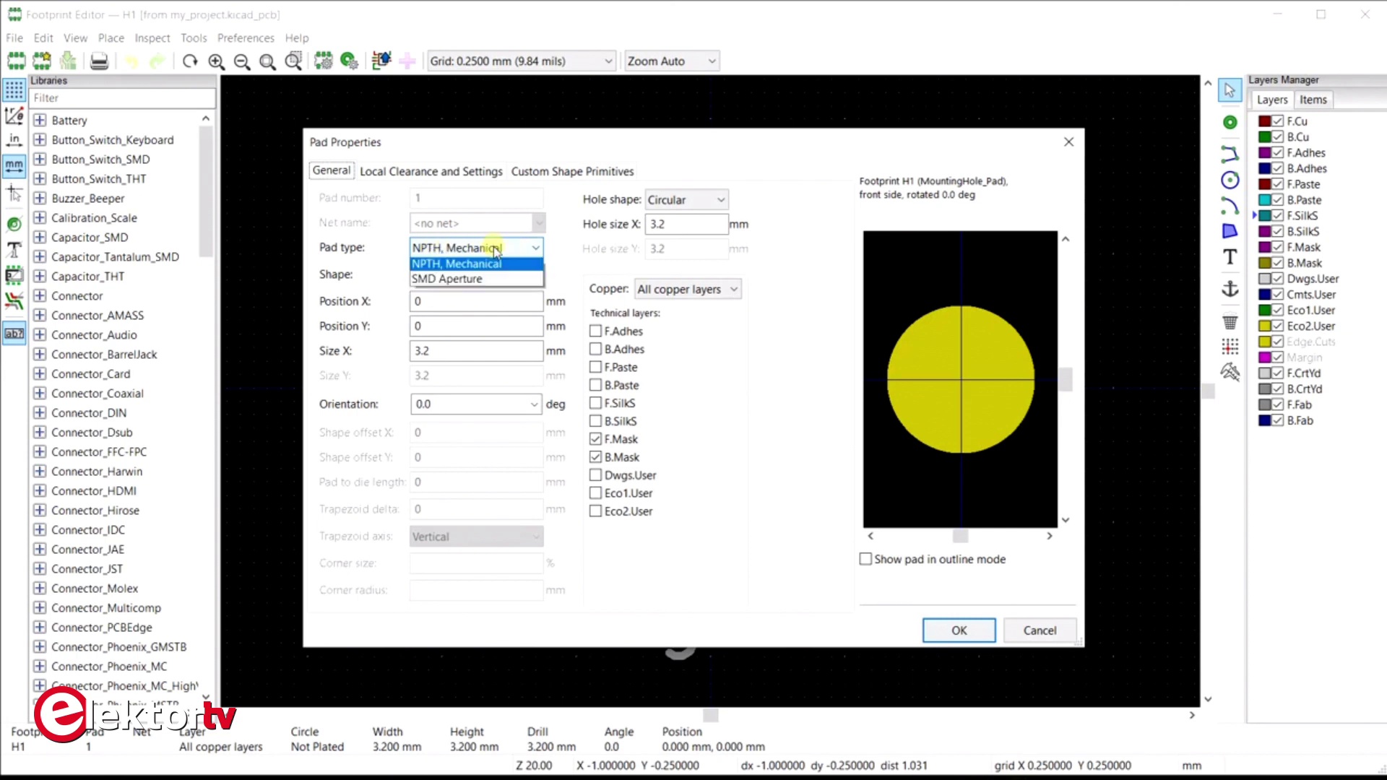
pyautogui.click(495, 249)
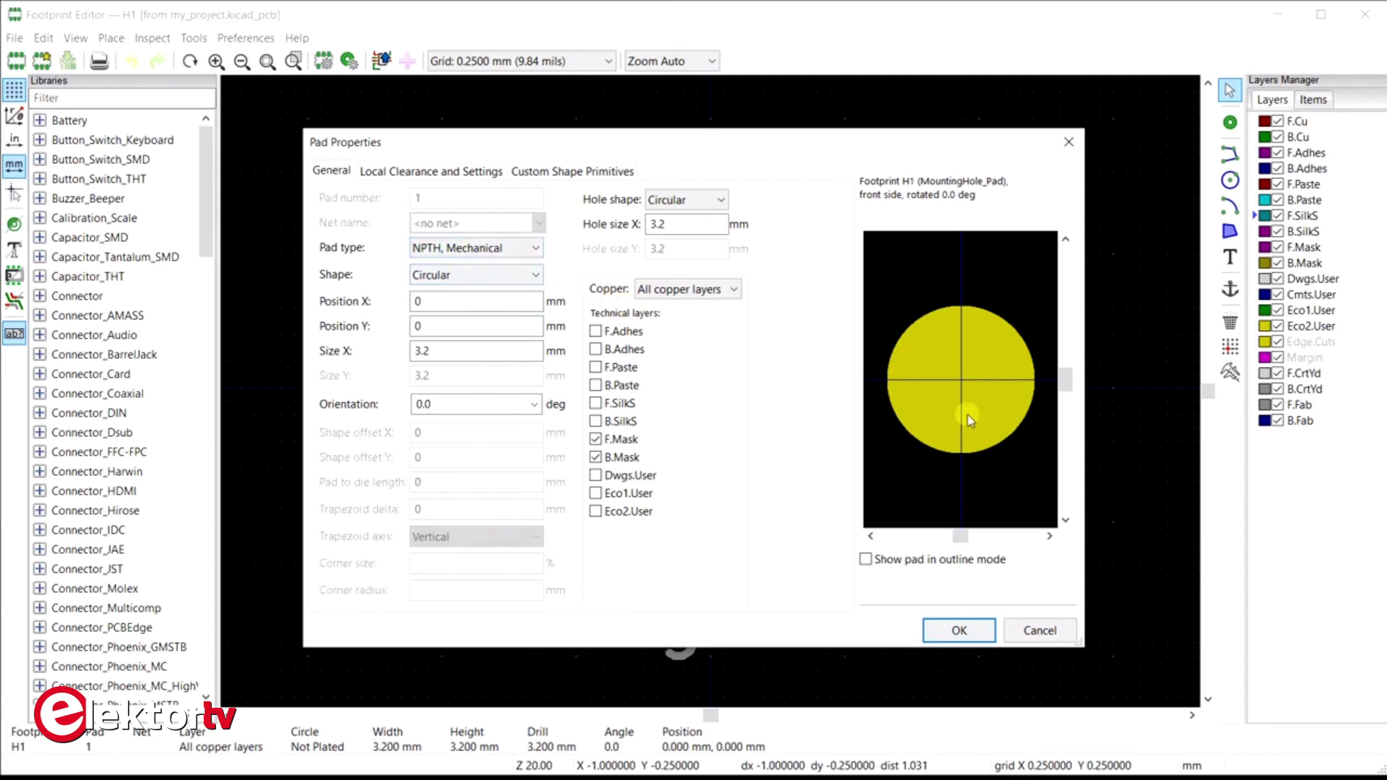
pyautogui.click(1031, 632)
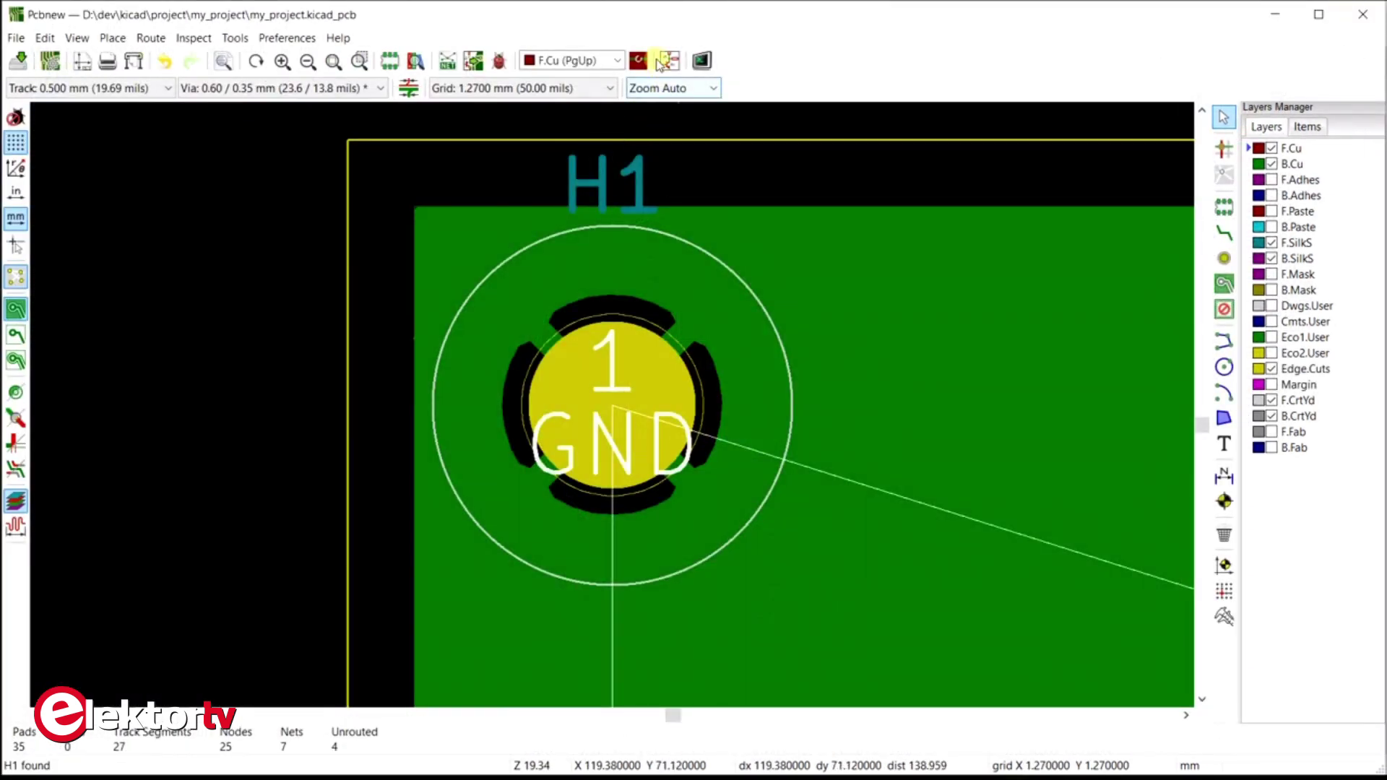
pyautogui.click(660, 62)
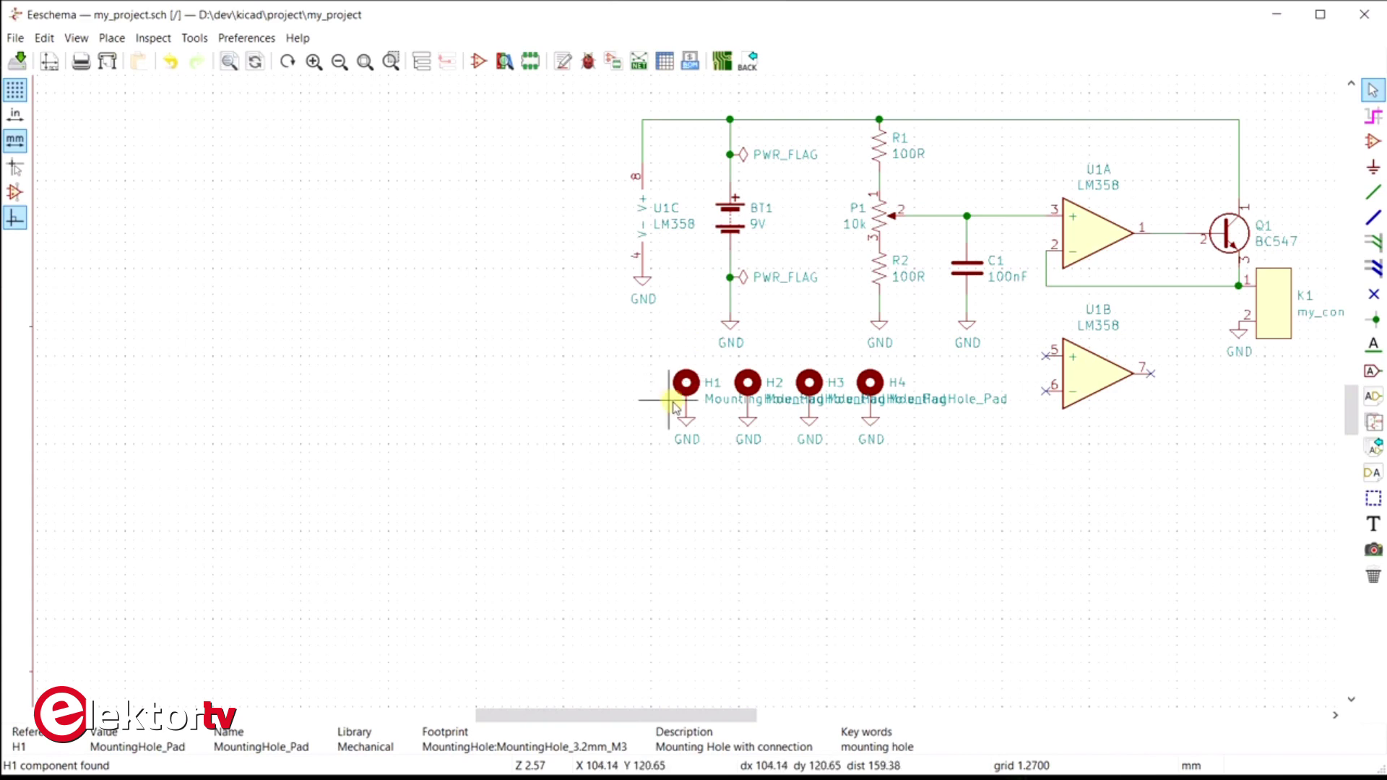
# In Assign Footprints, give rows H1–H4 MountingHole_3.2mm_M3_Pad from the MountingHole library
pyautogui.click(616, 64)
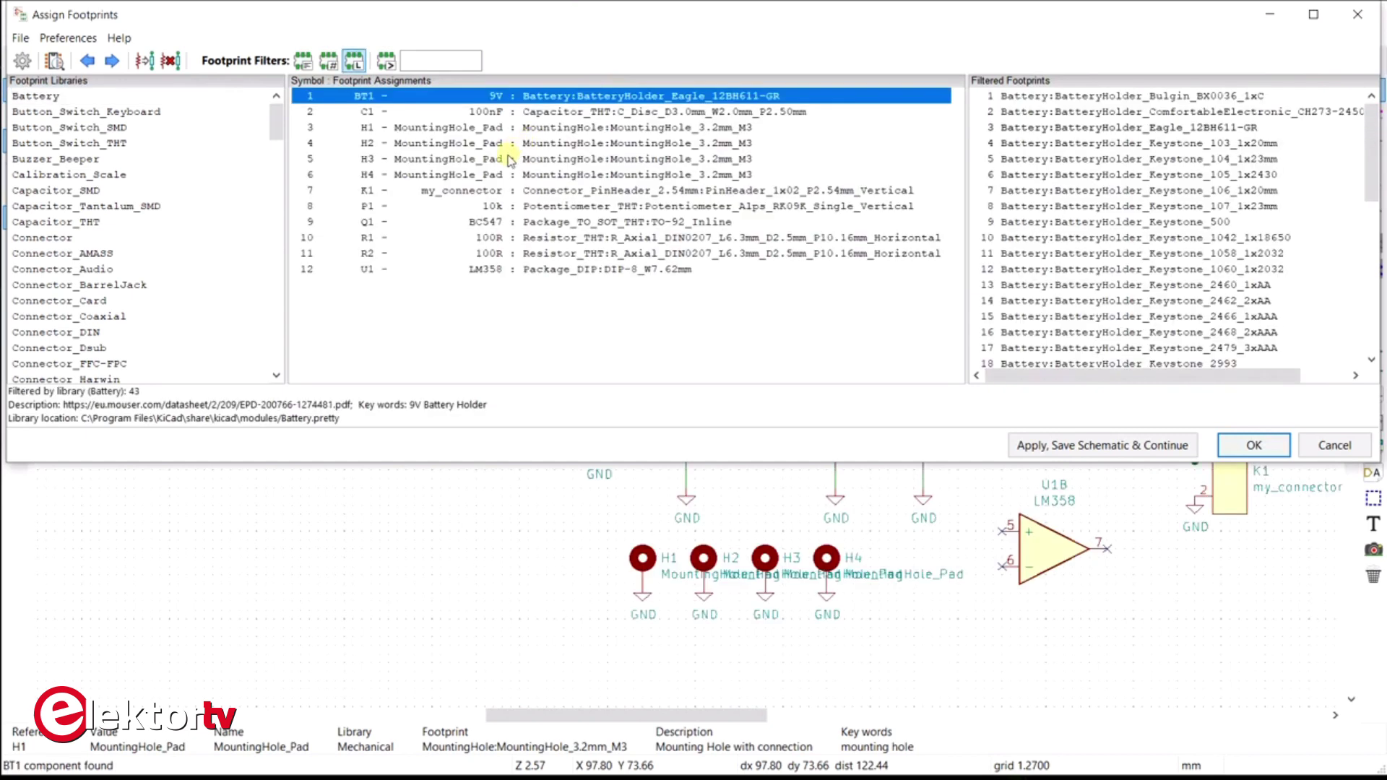
pyautogui.click(557, 128)
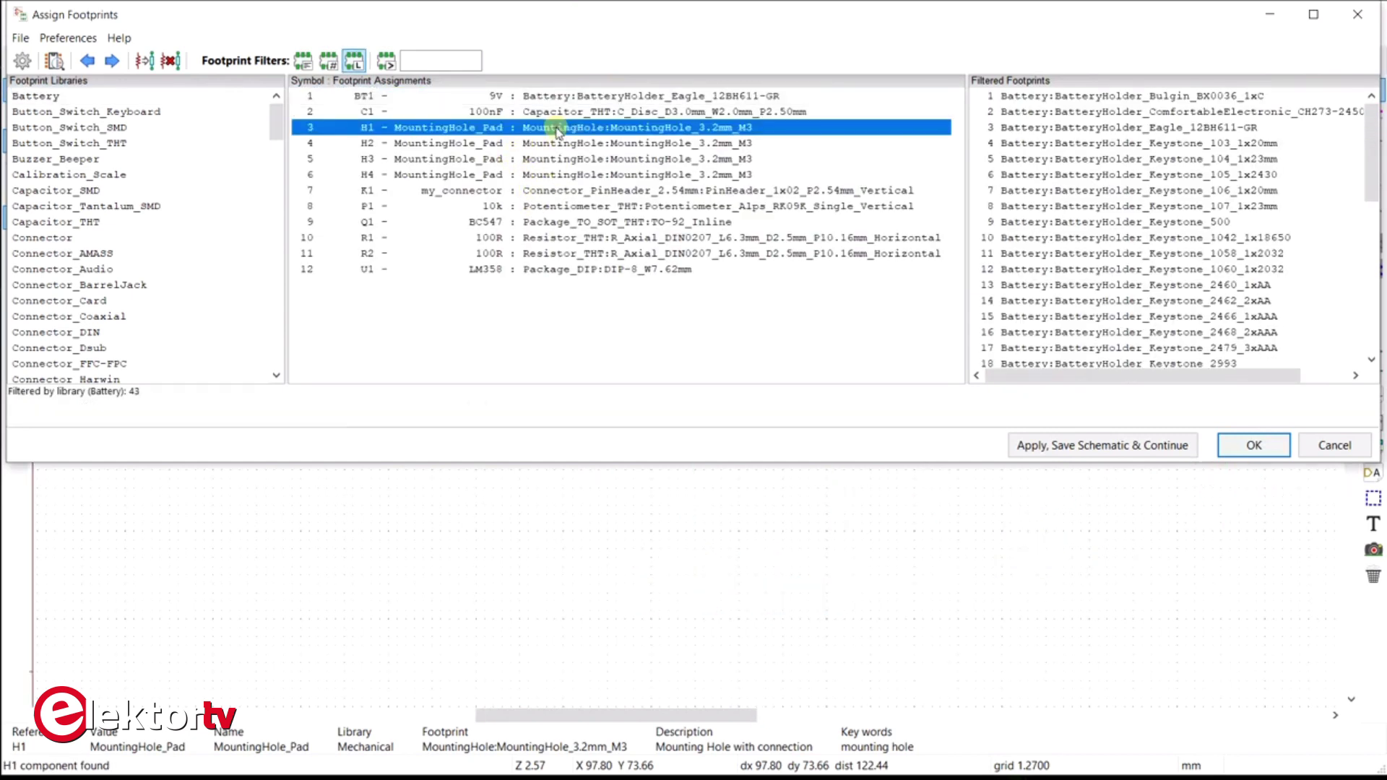
pyautogui.keyDown('shift'); pyautogui.click(555, 174); pyautogui.keyUp('shift')
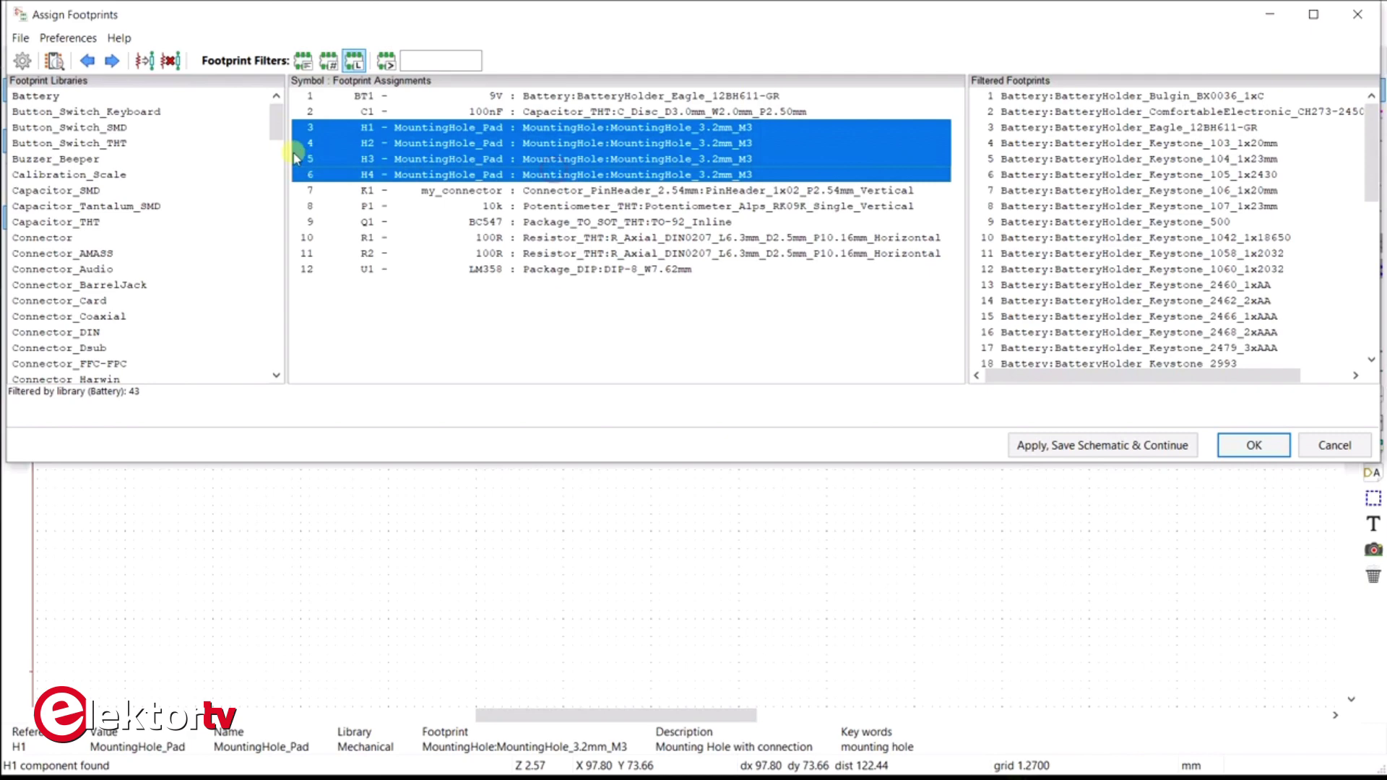
pyautogui.moveTo(272, 129); pyautogui.dragTo(280, 240)
pyautogui.click(87, 268)
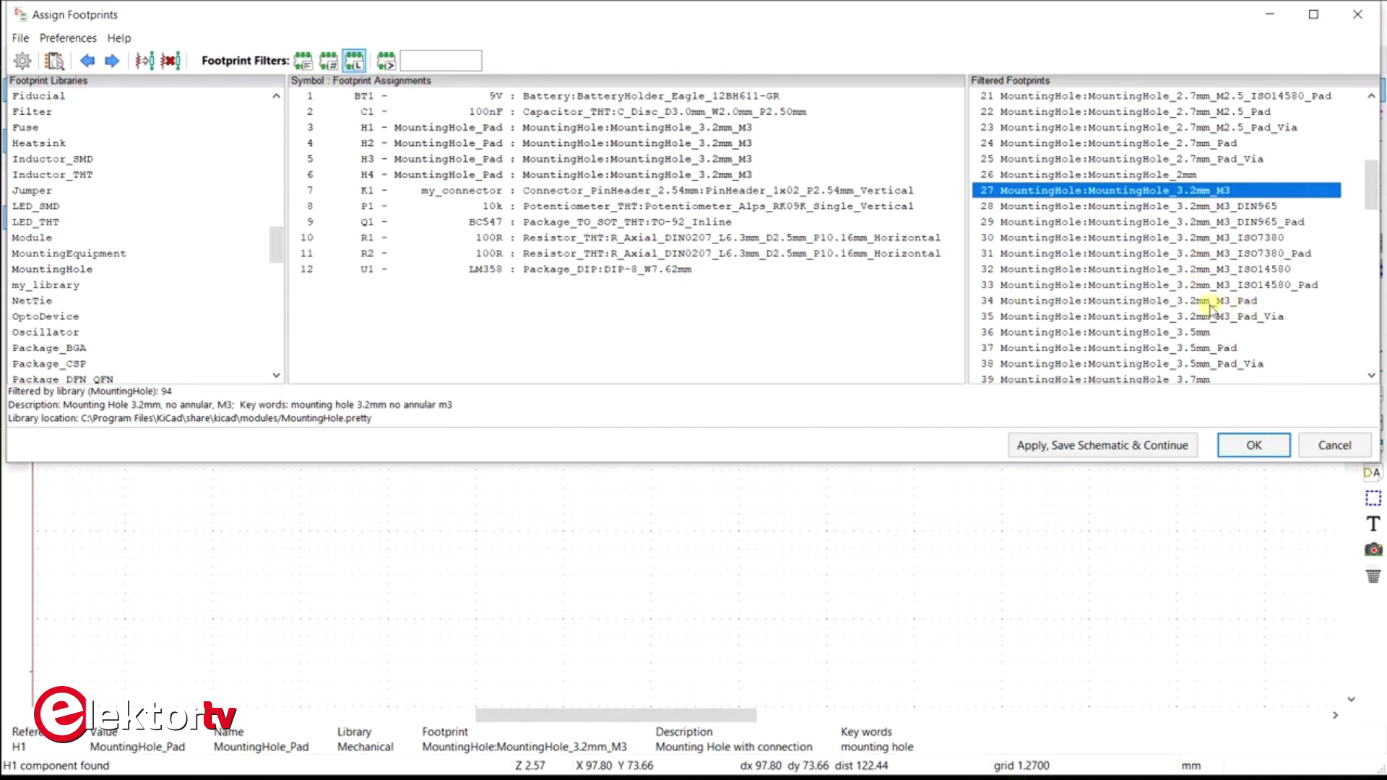
pyautogui.doubleClick(1208, 303)
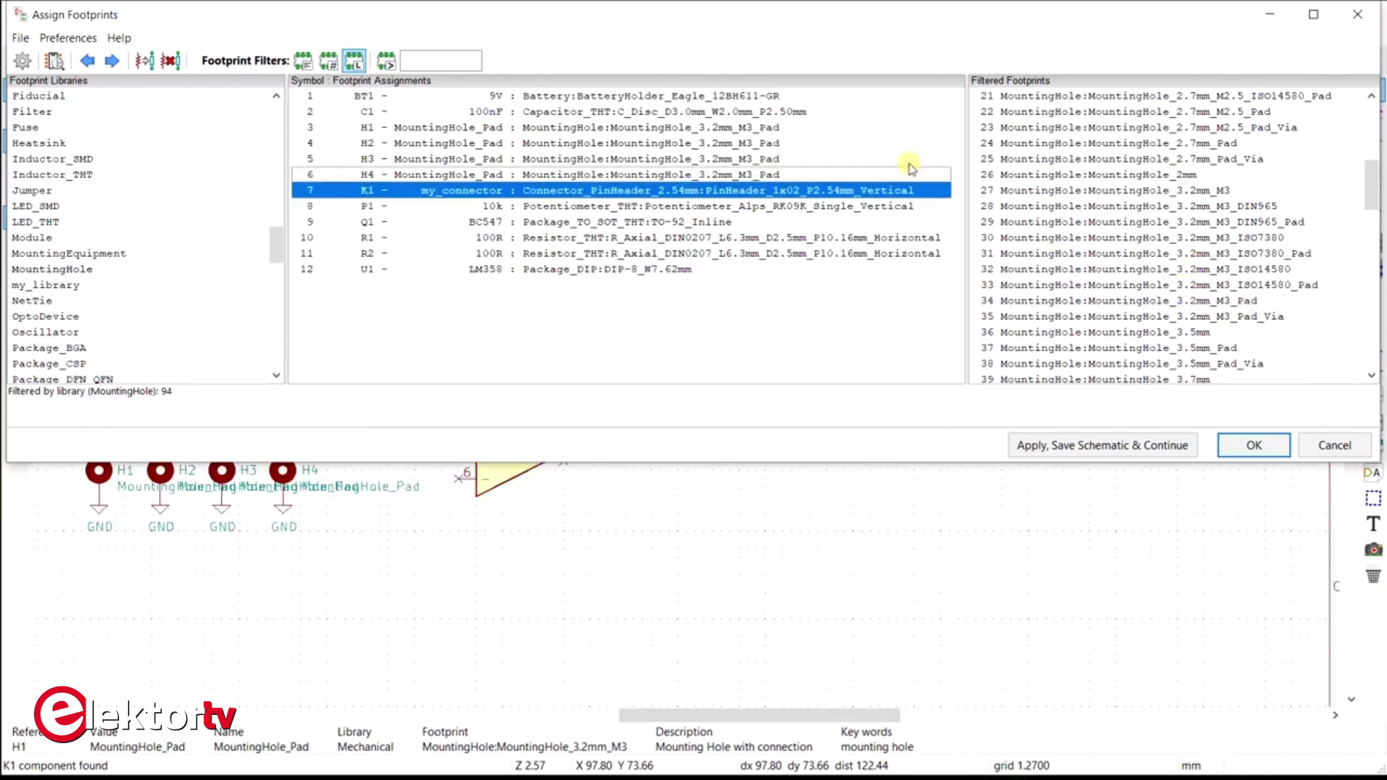
pyautogui.click(1247, 445)
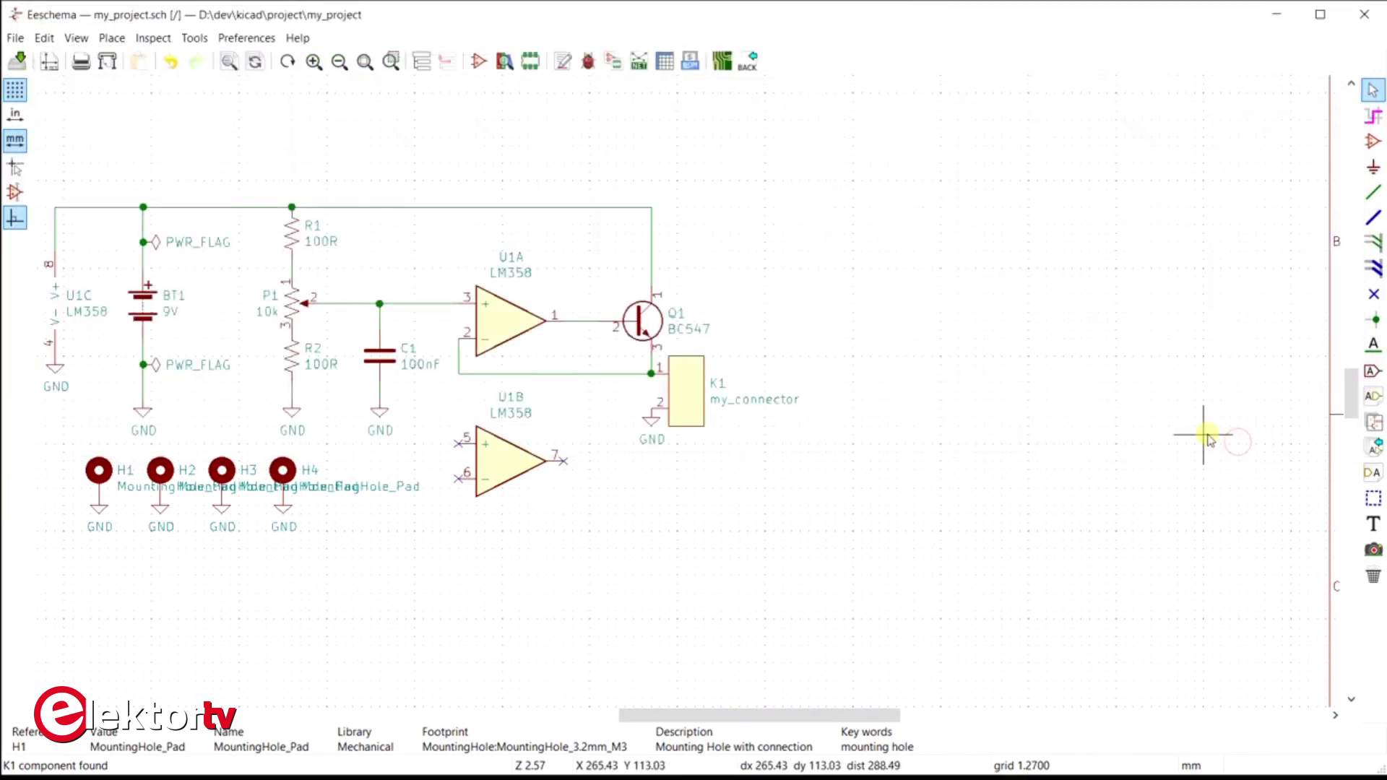
pyautogui.click(723, 64)
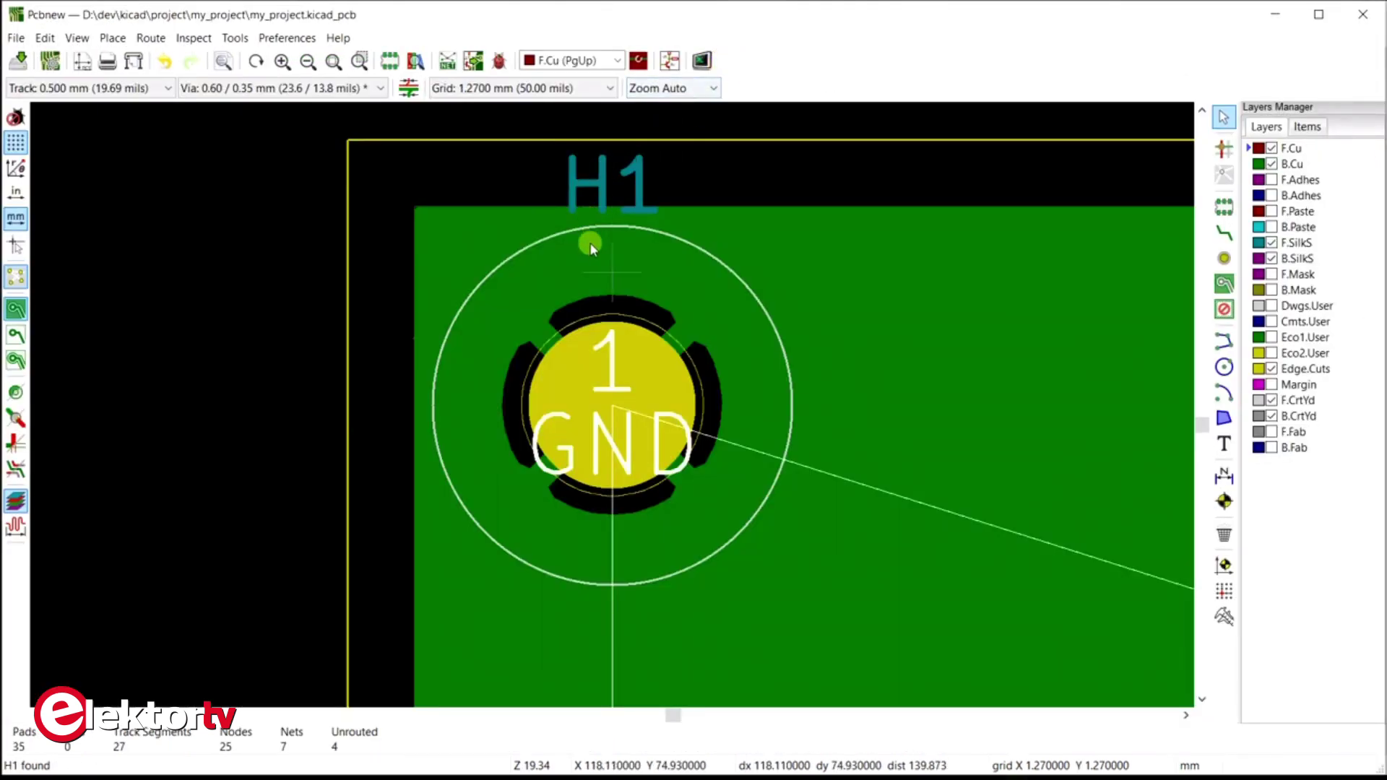
# Update the board from the schematic so H1–H4 get plated GND pads, and zoom to fit
pyautogui.click(472, 61)
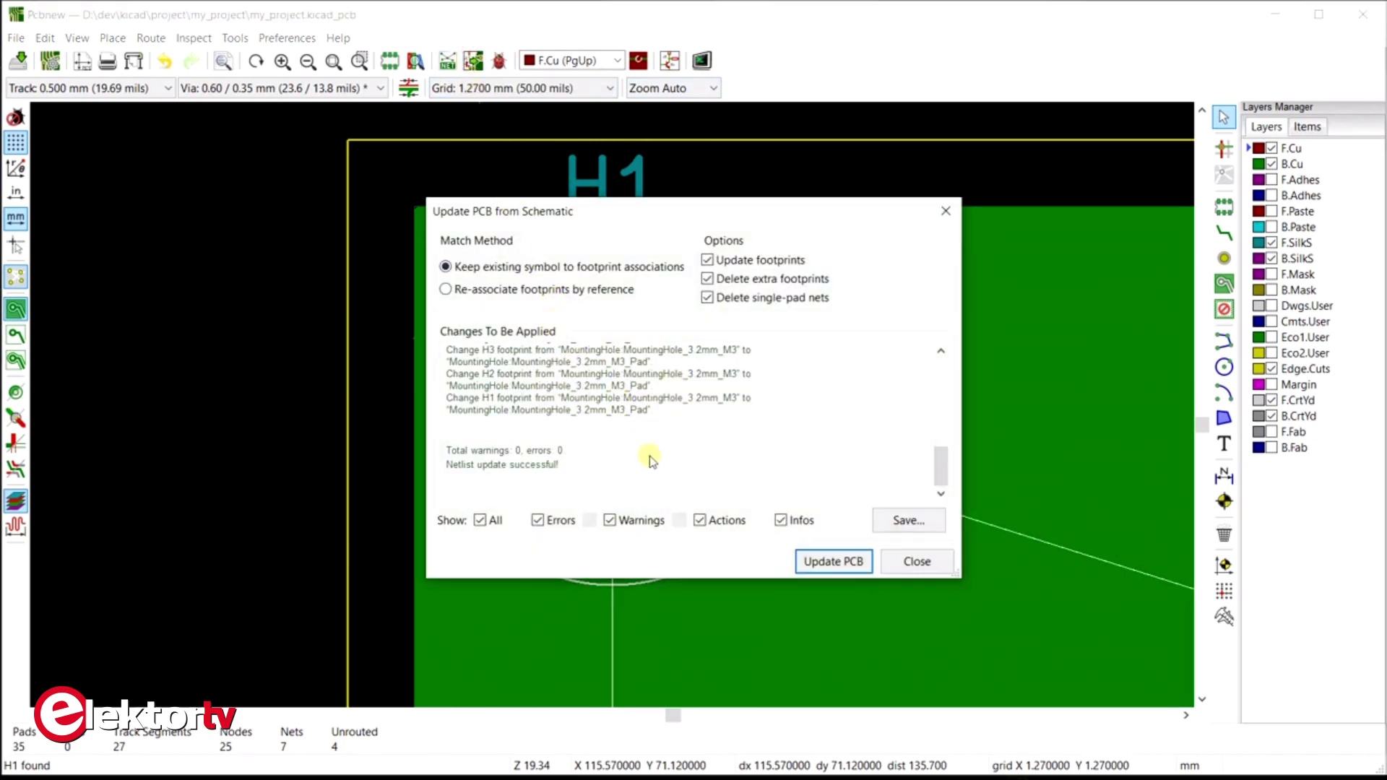
pyautogui.click(838, 561)
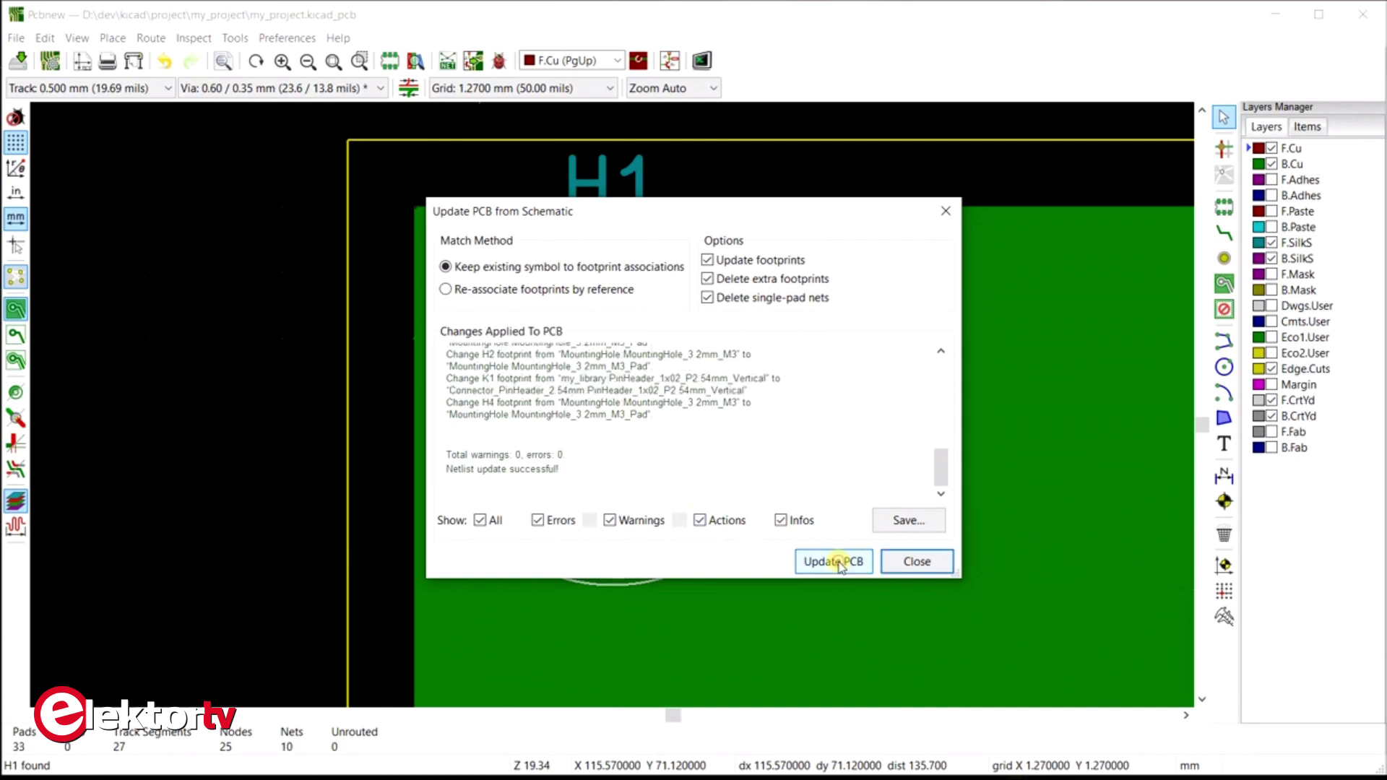
pyautogui.click(910, 561)
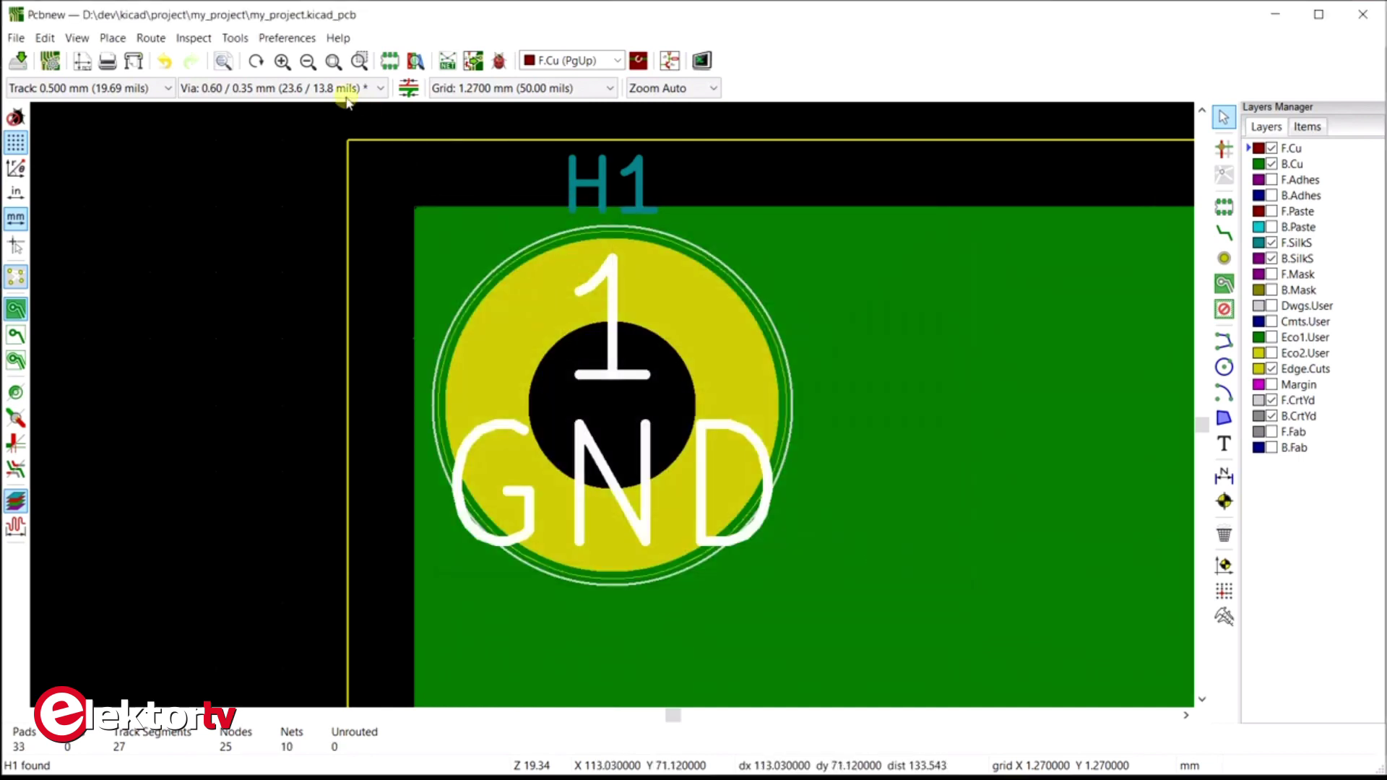
pyautogui.click(333, 60)
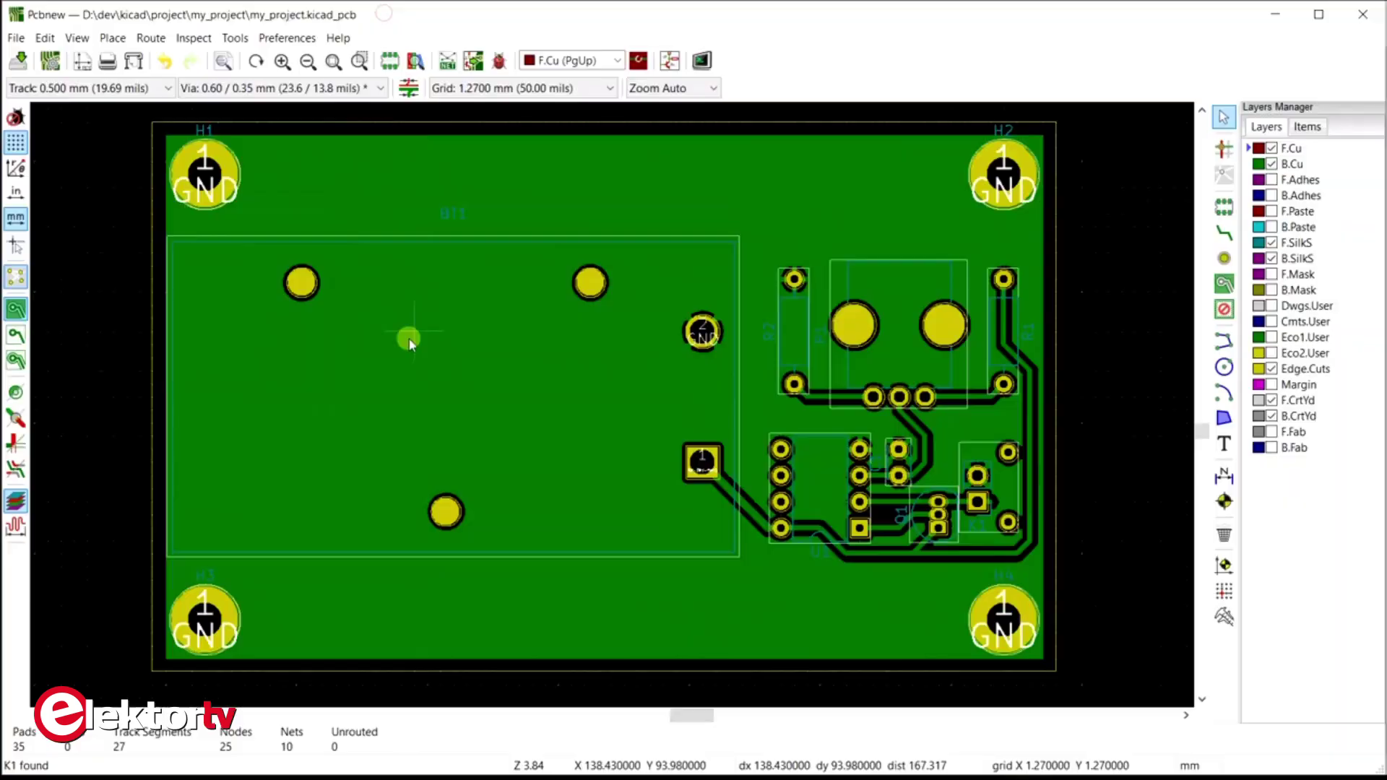
pyautogui.click(78, 38)
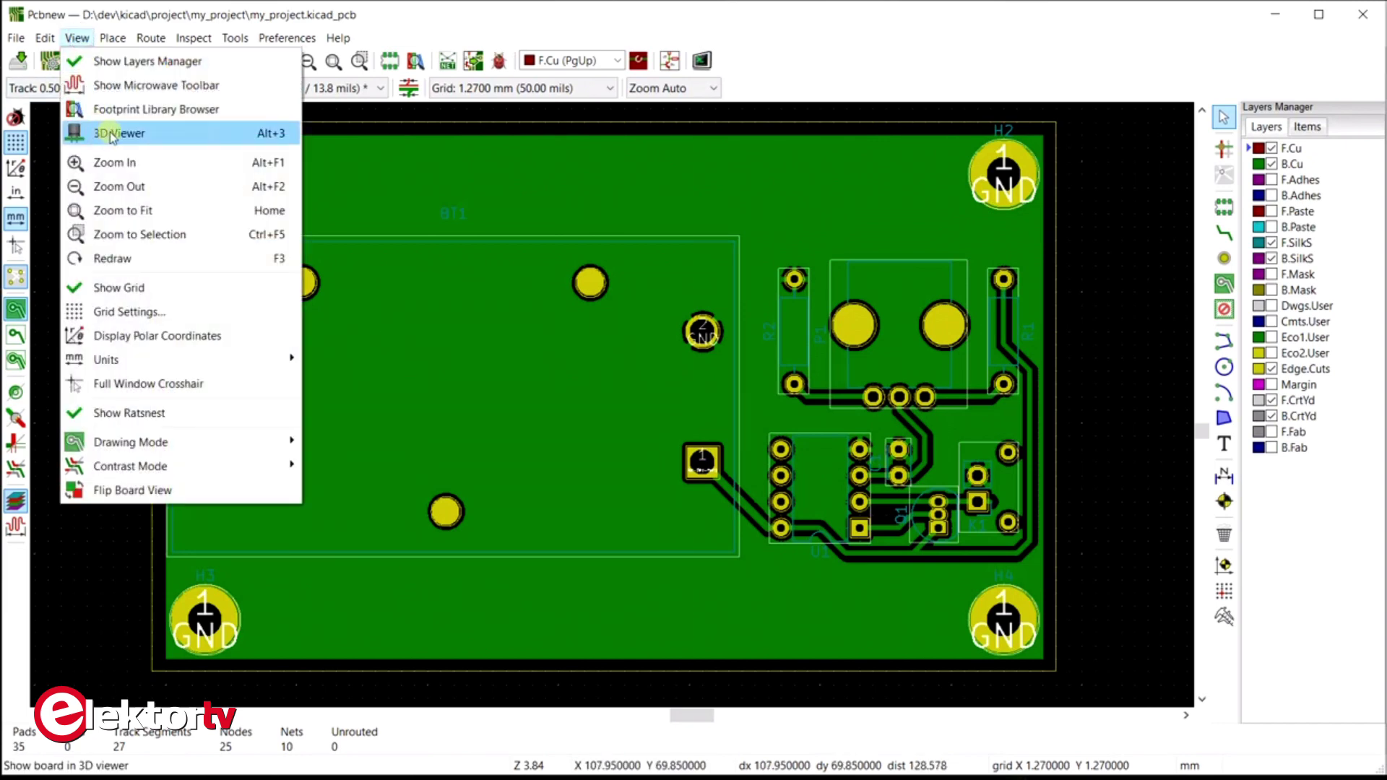
pyautogui.click(119, 134)
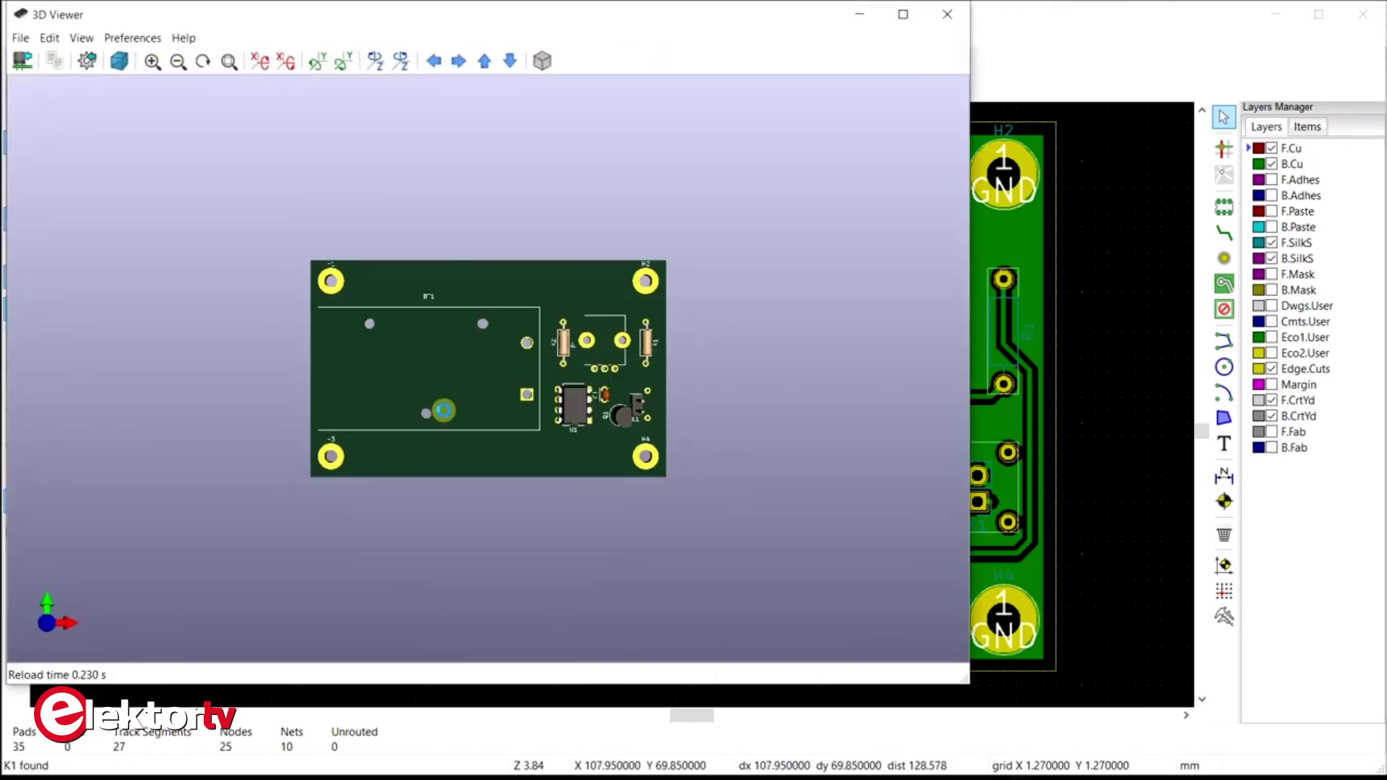
pyautogui.moveTo(340, 585); pyautogui.dragTo(372, 474)
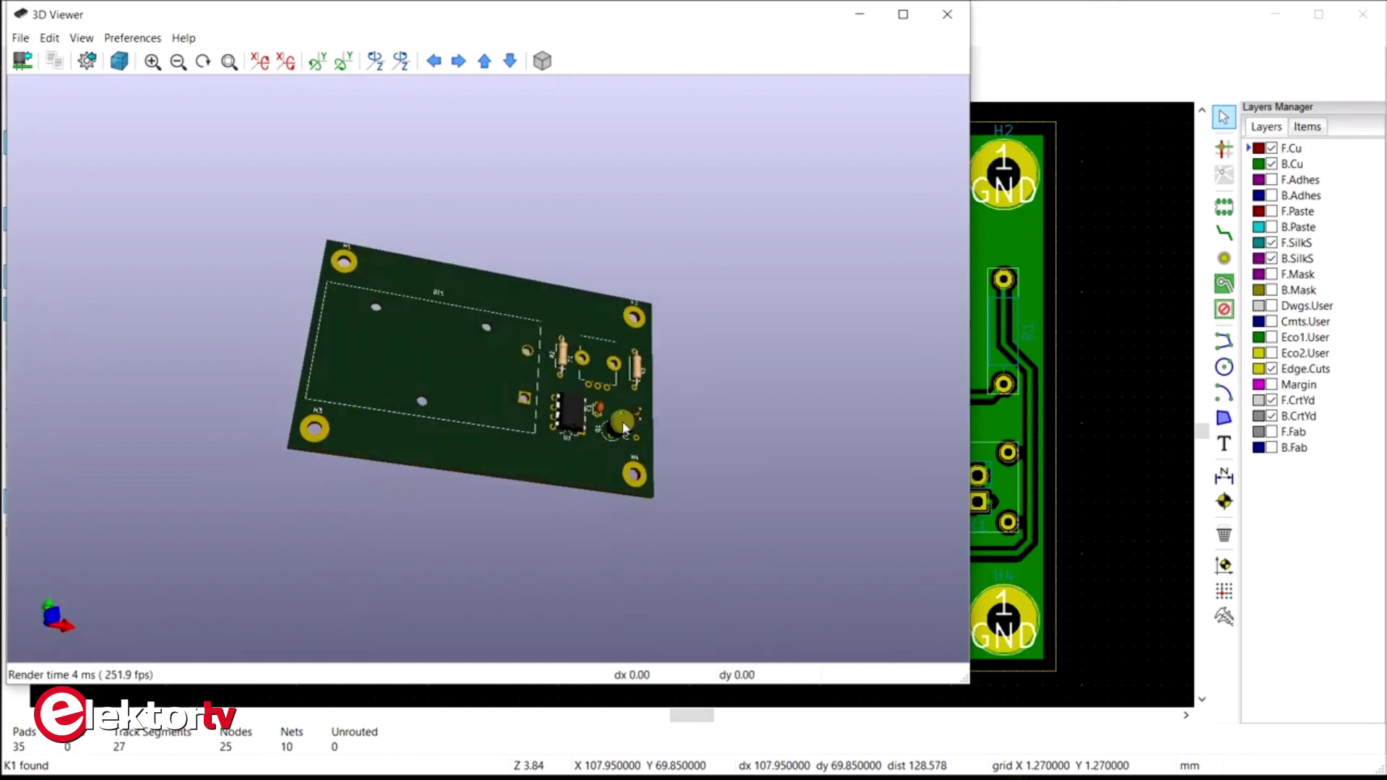
pyautogui.scroll(5, 632, 420)
pyautogui.scroll(2, 633, 422)
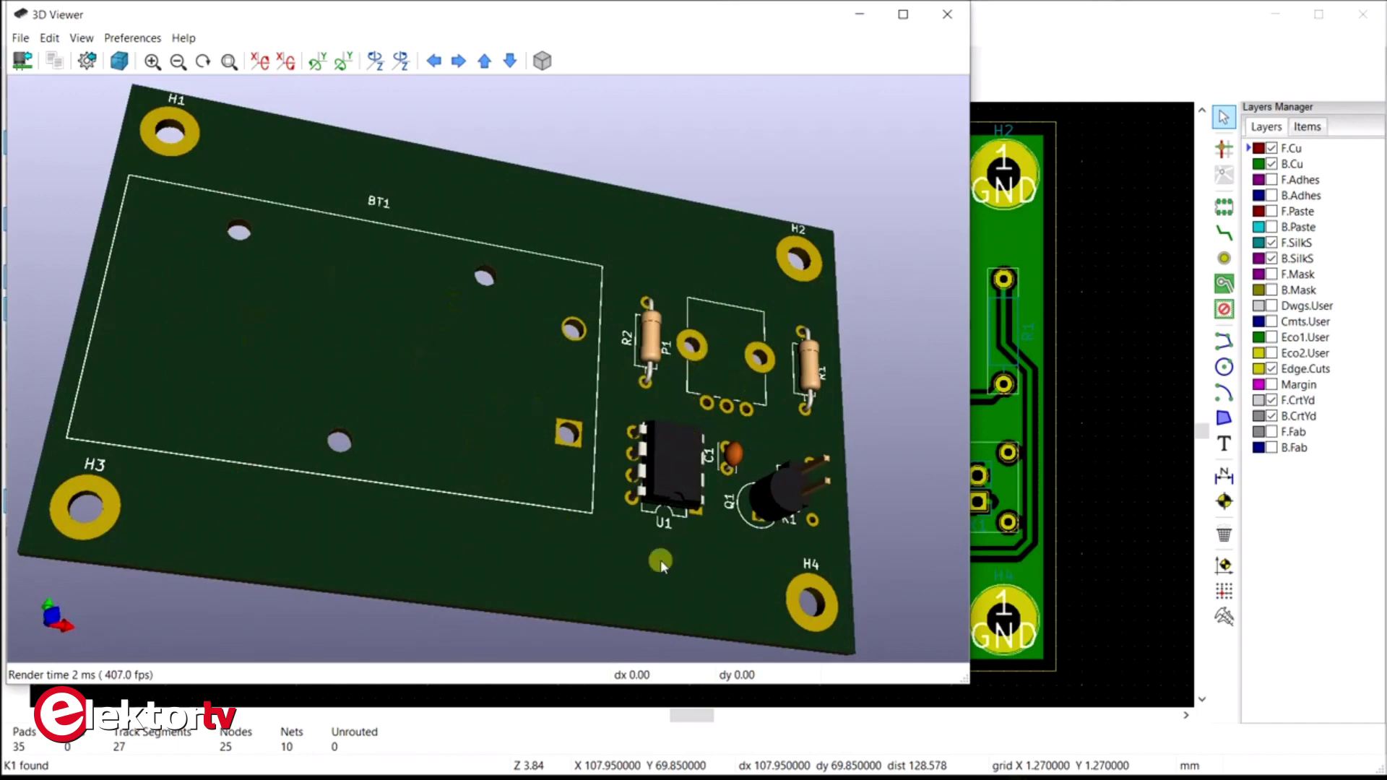
pyautogui.moveTo(809, 560); pyautogui.dragTo(404, 430)
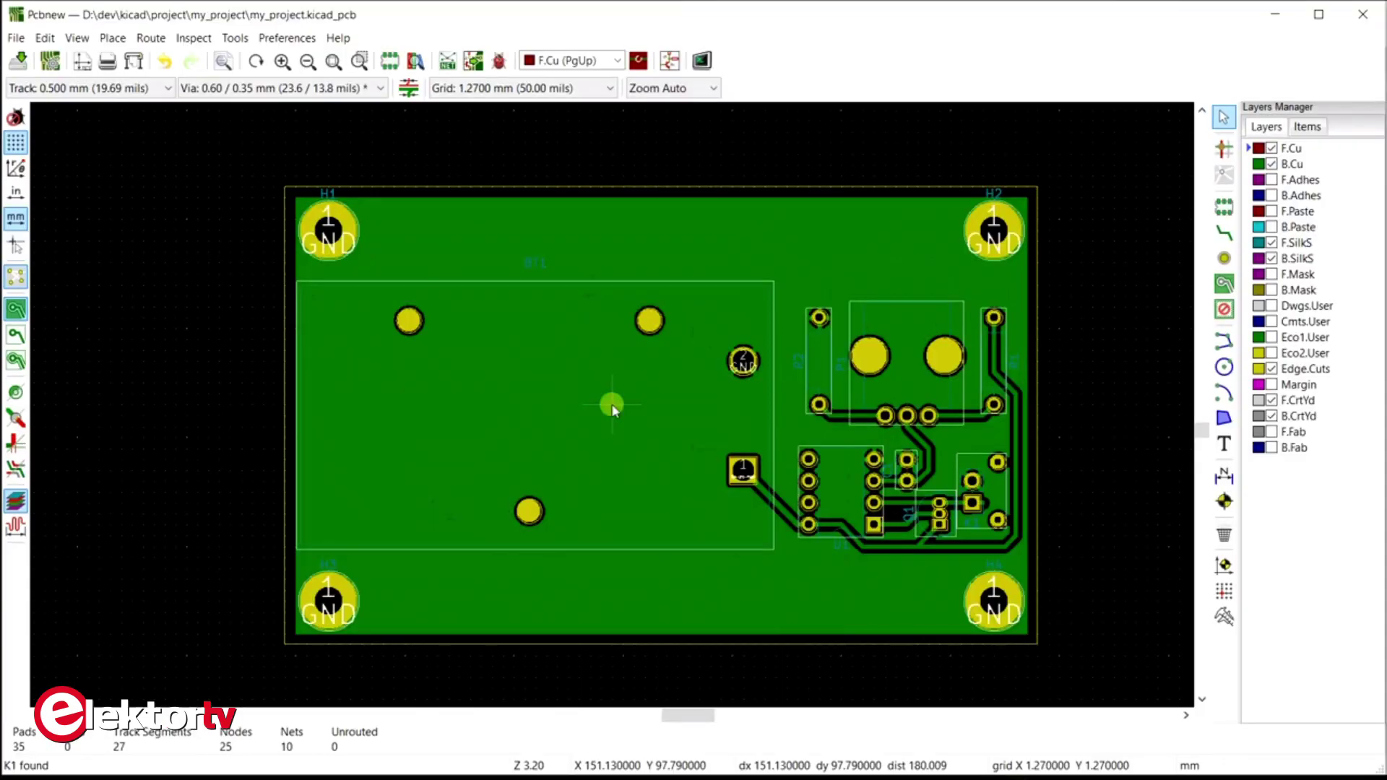
# Move the R2 reference label above its footprint and rotate Q1's label vertical beside it
pyautogui.scroll(1, 612, 408)
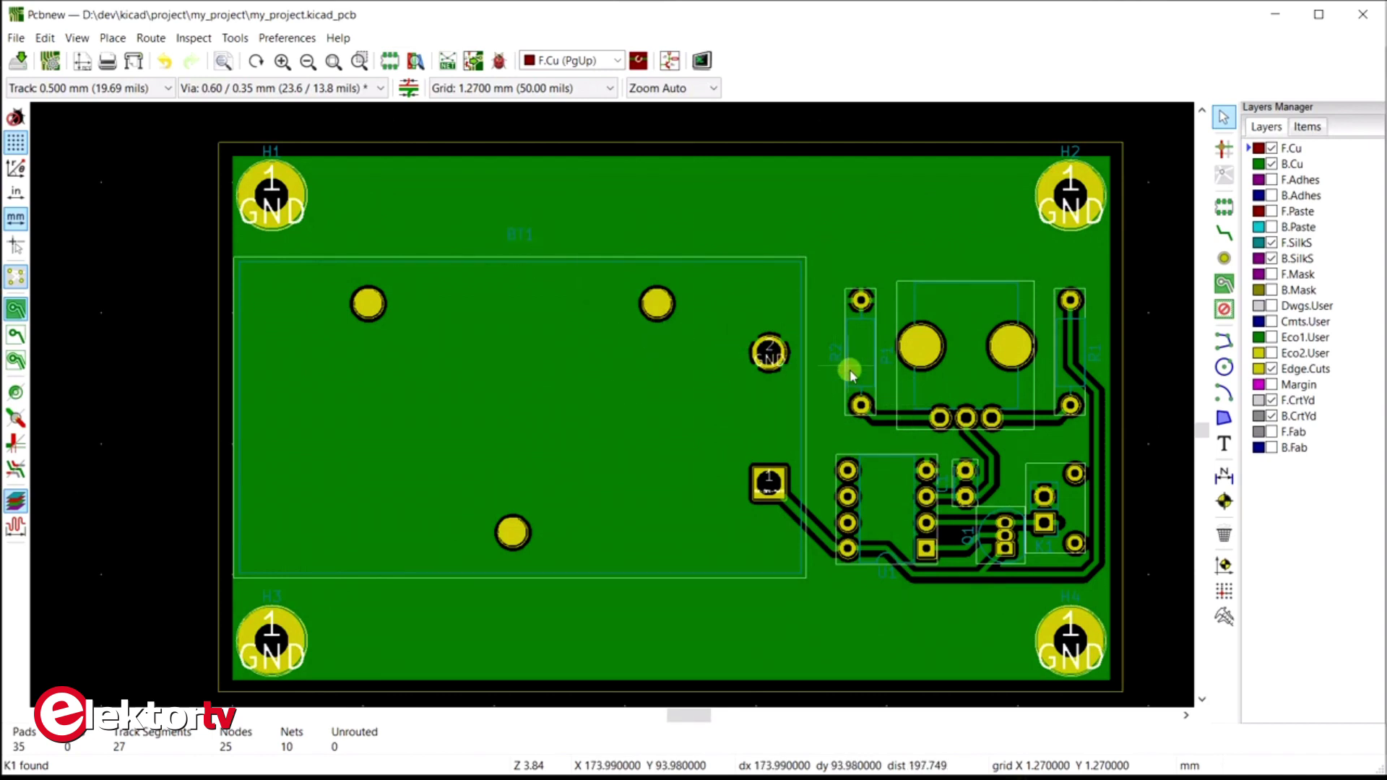
pyautogui.press('m')
pyautogui.click(851, 272)
pyautogui.click(1095, 359)
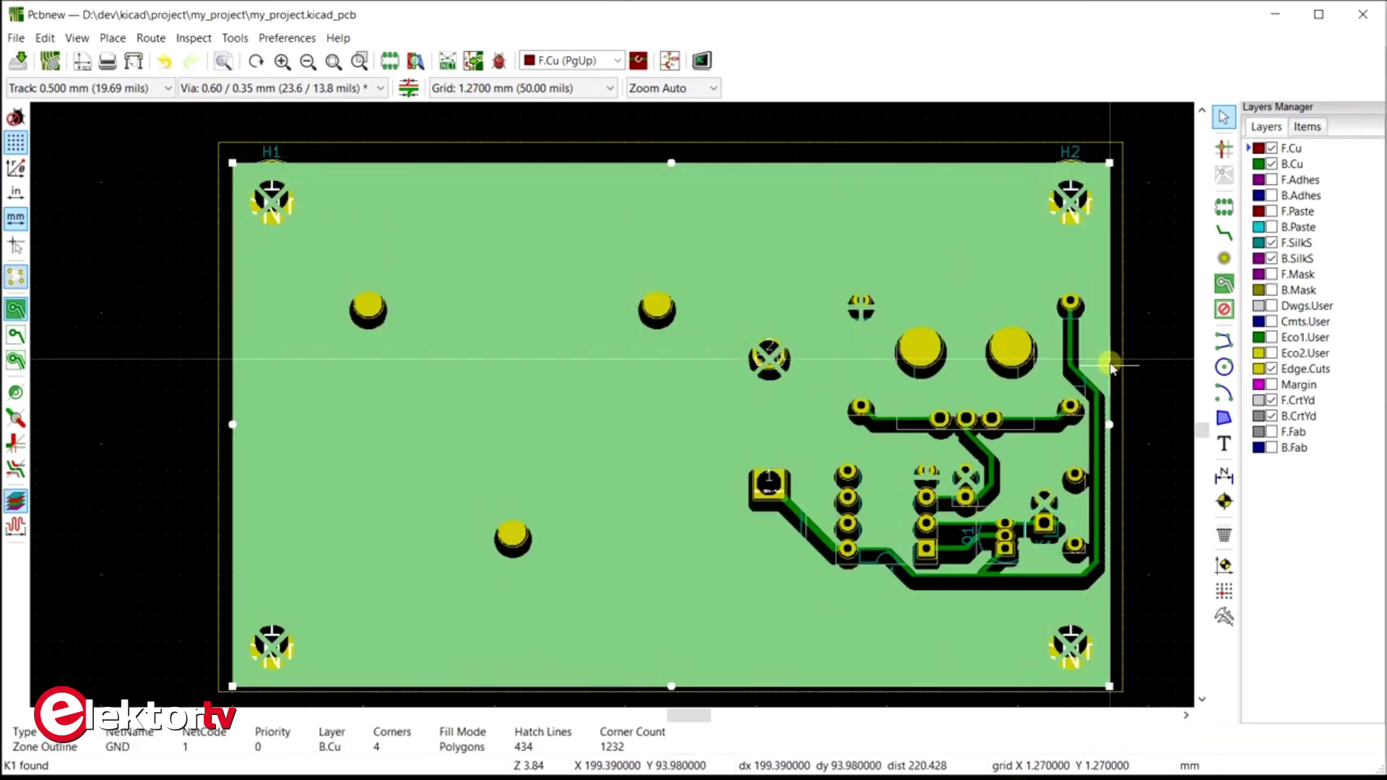
pyautogui.press('Escape')
pyautogui.click(1043, 446)
pyautogui.press('Escape')
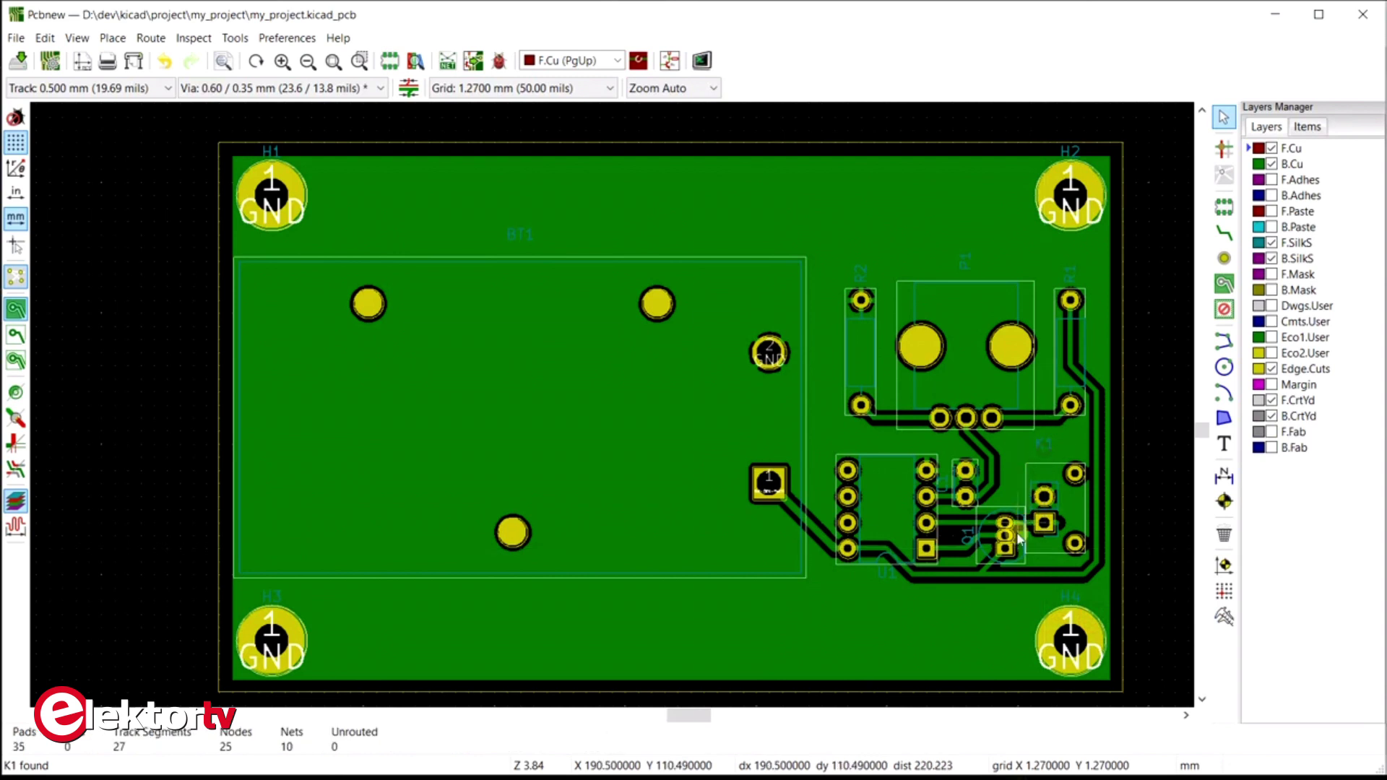
pyautogui.click(973, 537)
pyautogui.press('m')
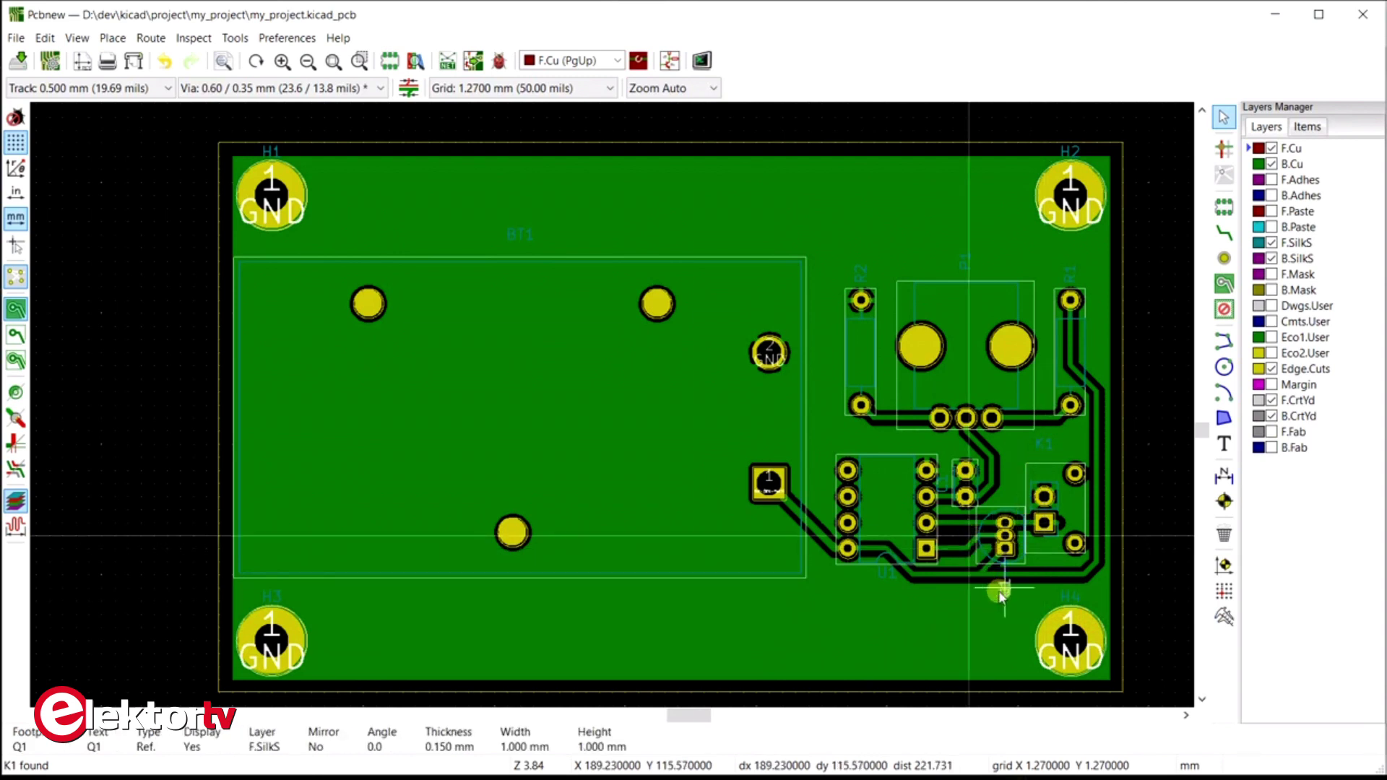
pyautogui.press('r')
pyautogui.click(1003, 578)
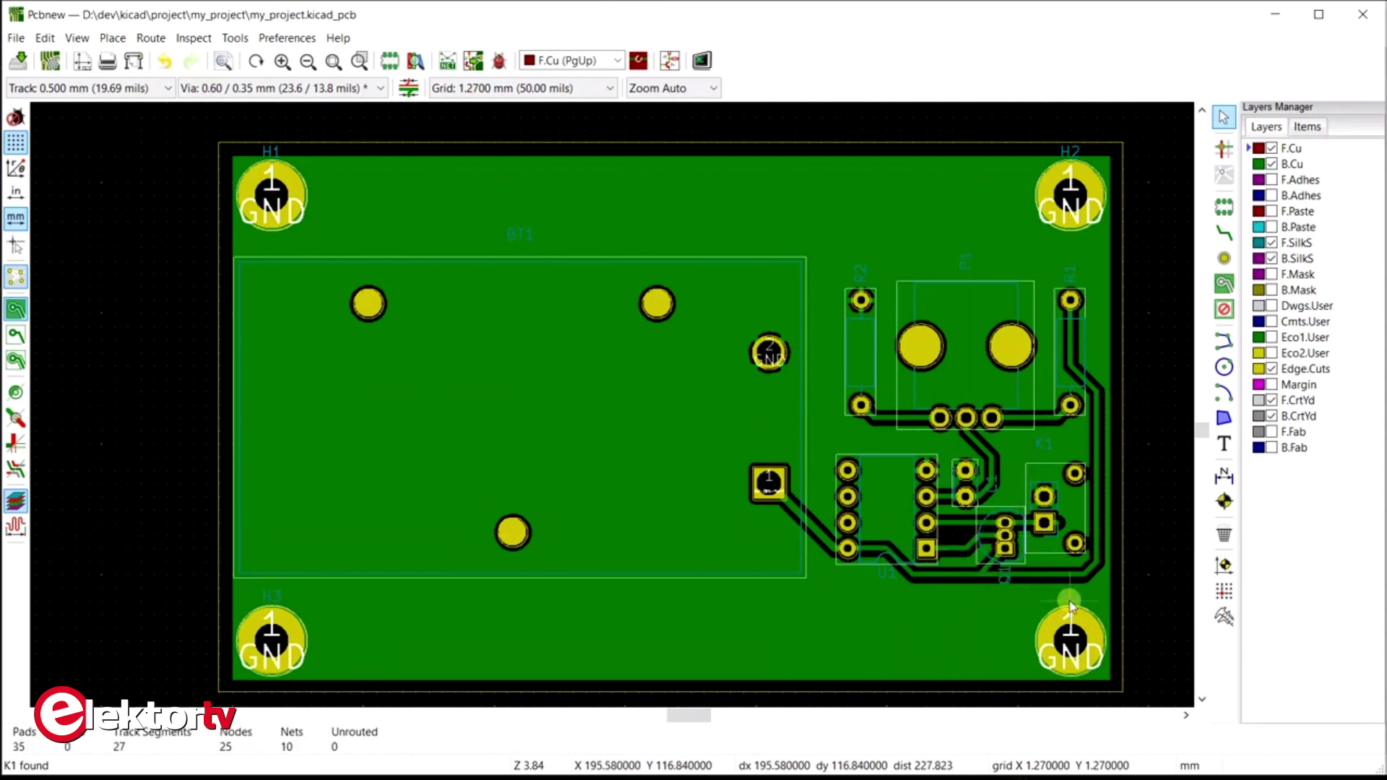
# Edit the H4, H2, H1 and H3 reference labels, making H4 and H3 not visible
pyautogui.click(1069, 604)
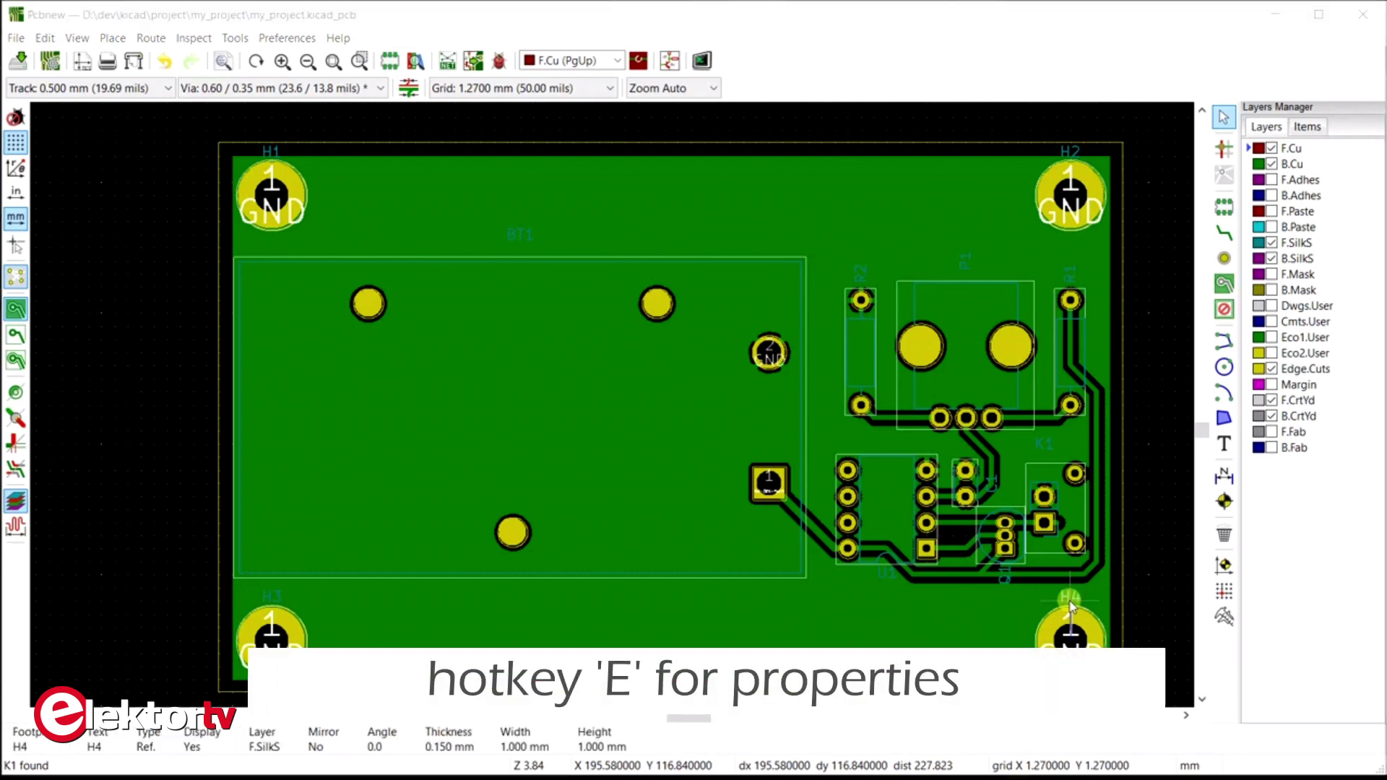
pyautogui.press('e')
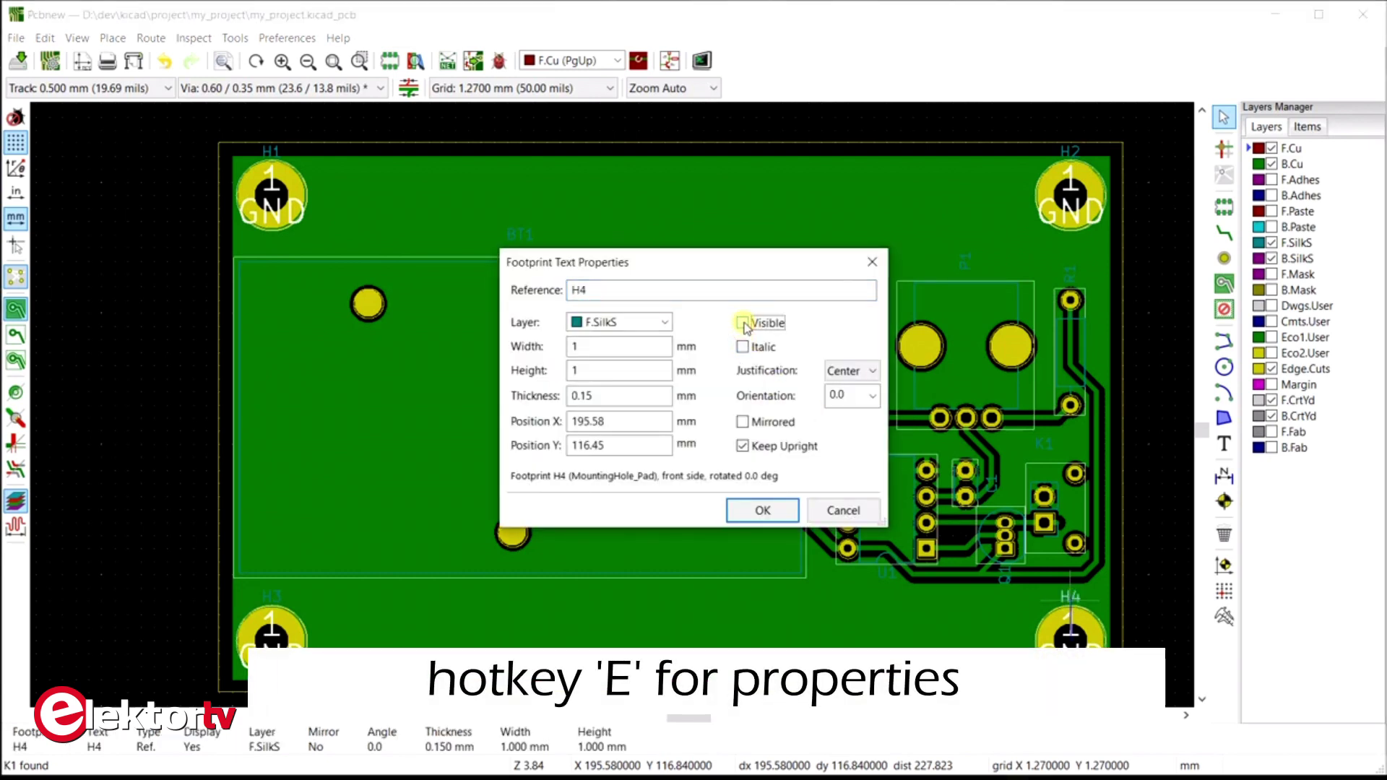
pyautogui.click(762, 510)
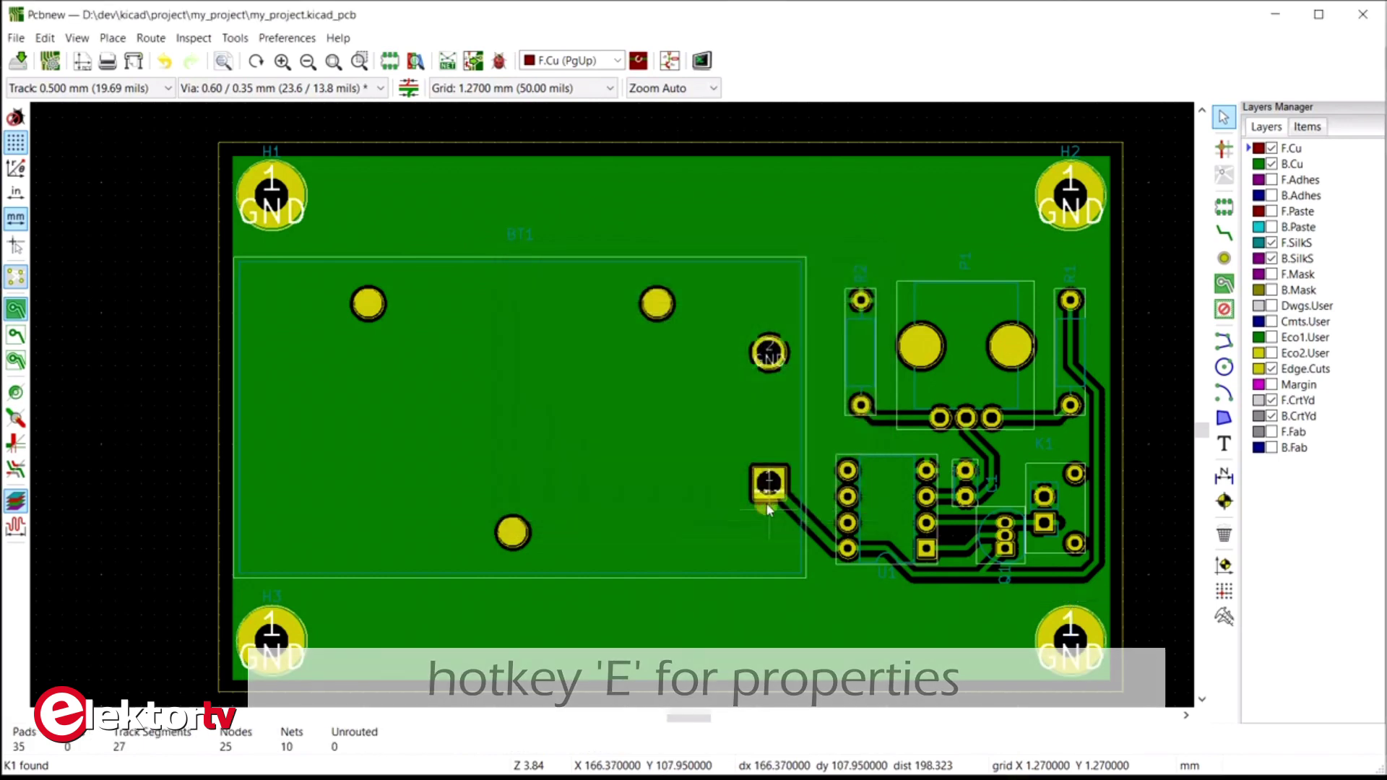
pyautogui.click(1070, 153)
pyautogui.press('e')
pyautogui.click(762, 507)
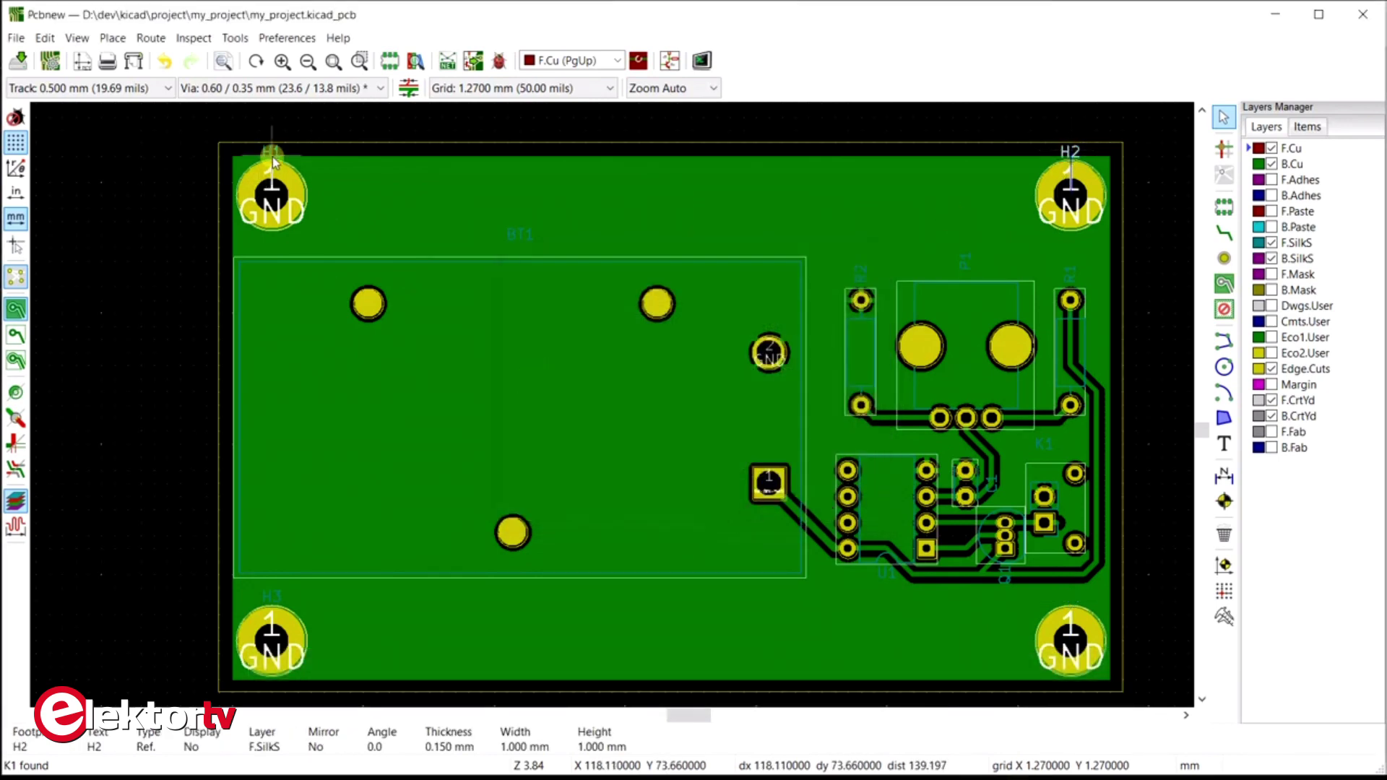
pyautogui.click(271, 152)
pyautogui.press('e')
pyautogui.click(762, 507)
pyautogui.click(271, 596)
pyautogui.press('e')
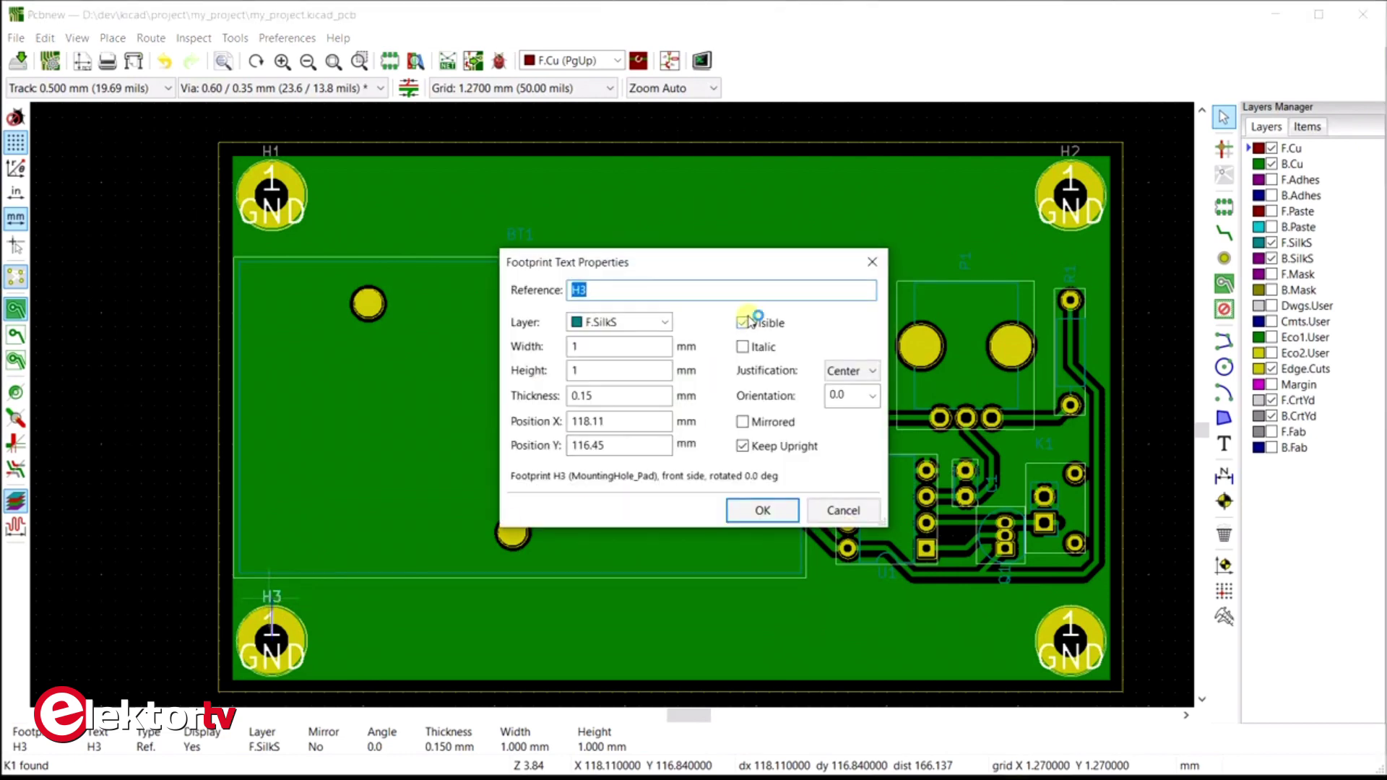
pyautogui.click(741, 323)
pyautogui.click(762, 507)
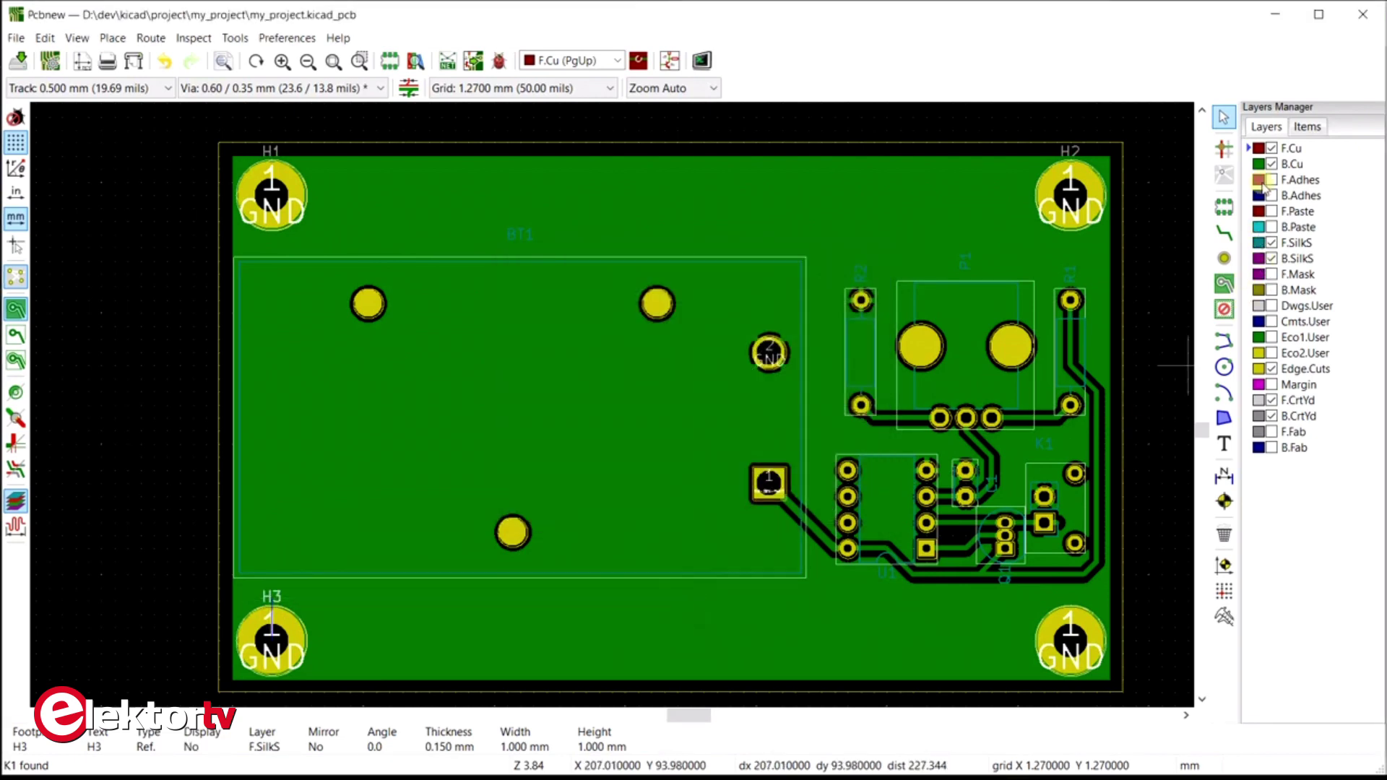
# Hide the F.Cu and B.Cu copper layers and show the F.Mask layer
pyautogui.click(1271, 148)
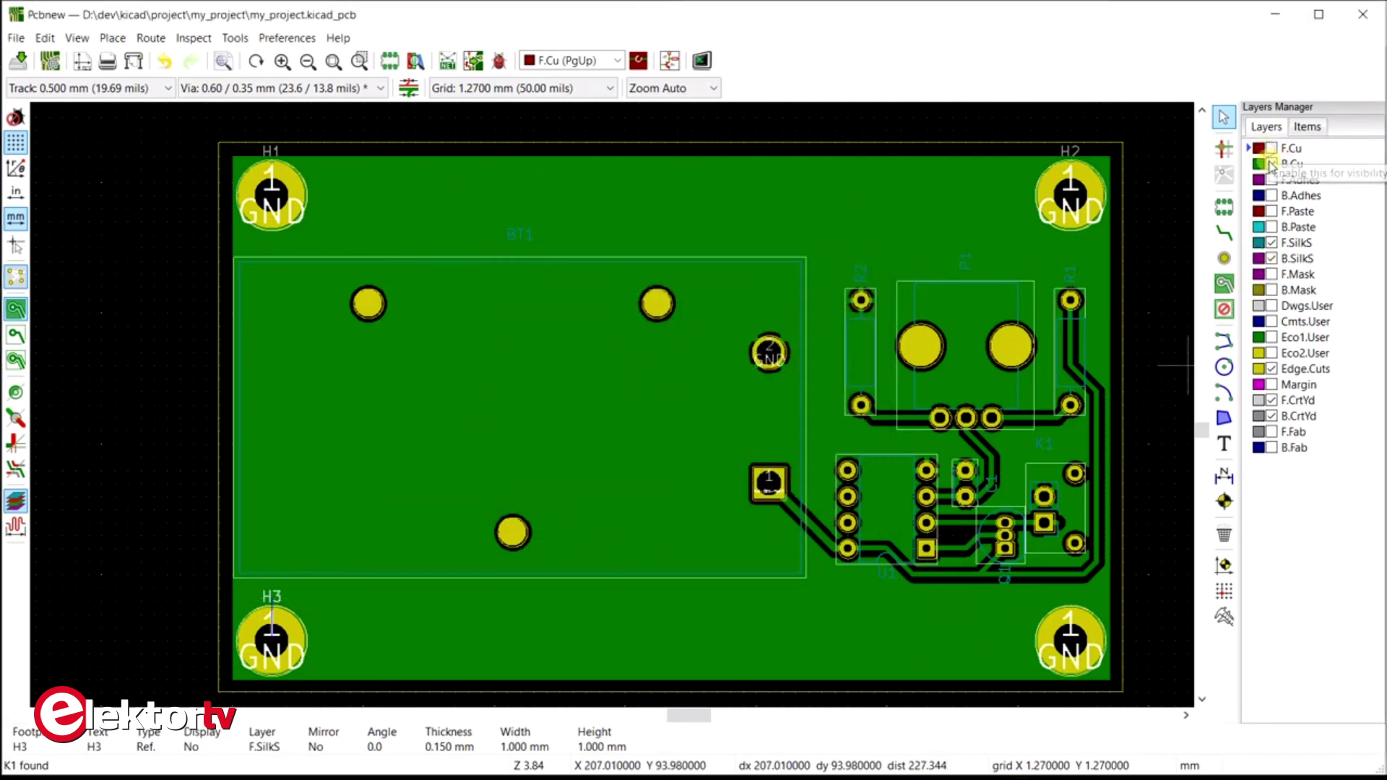
pyautogui.click(1271, 164)
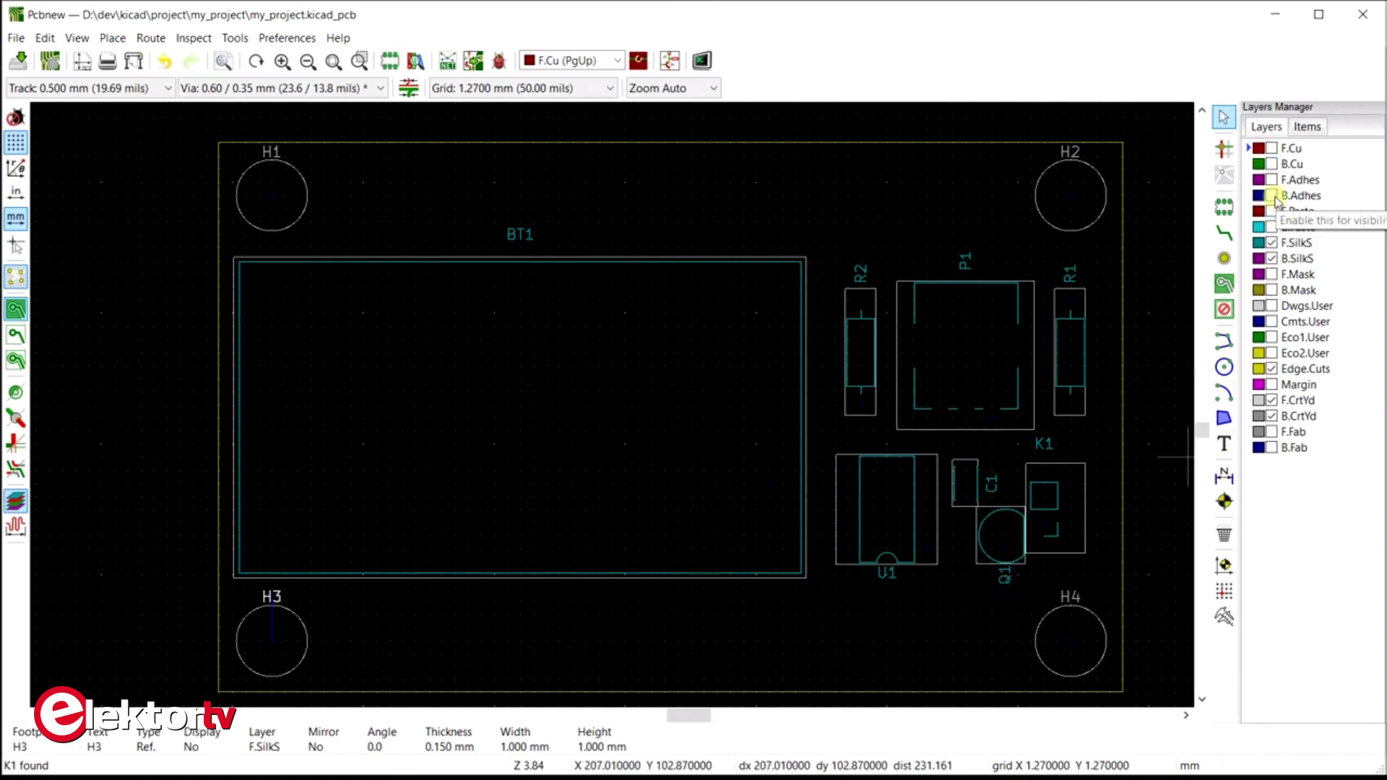
pyautogui.click(1271, 274)
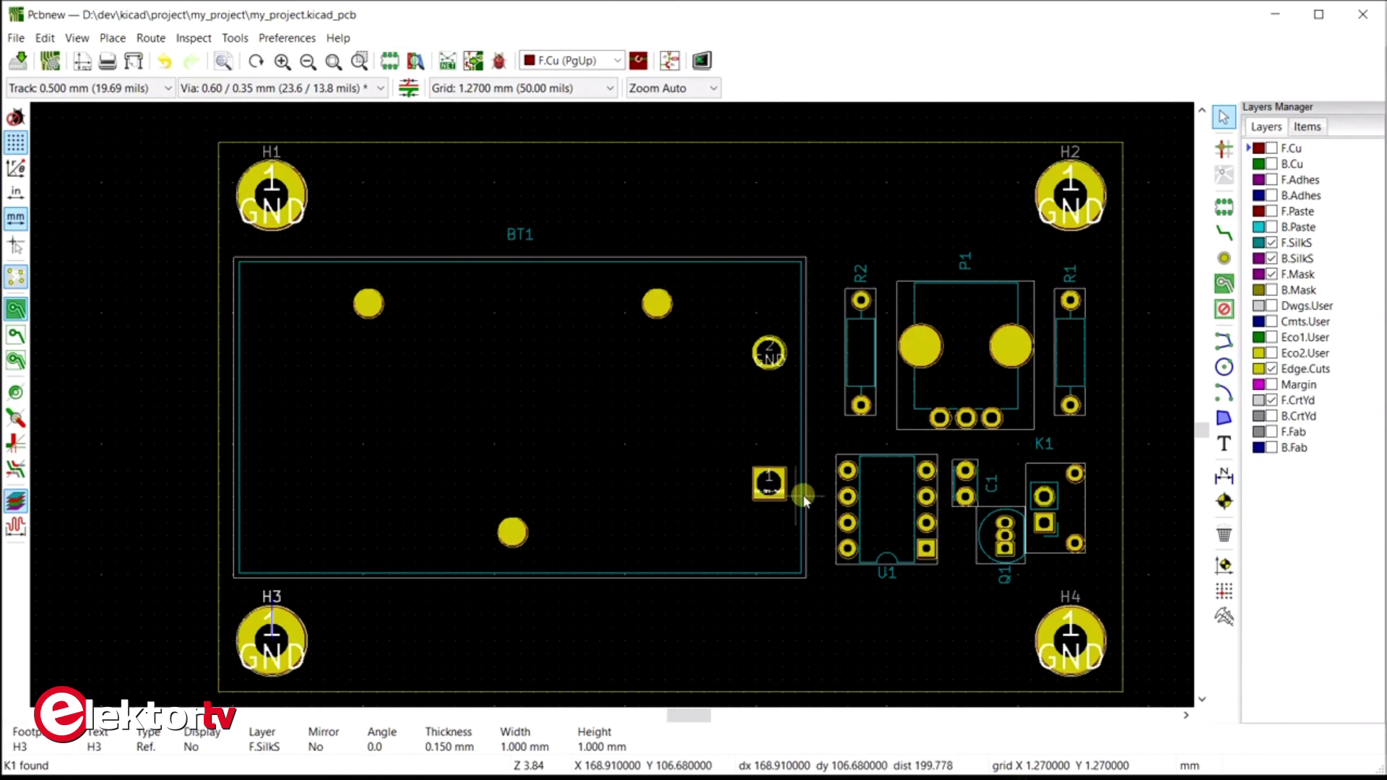
pyautogui.click(1221, 444)
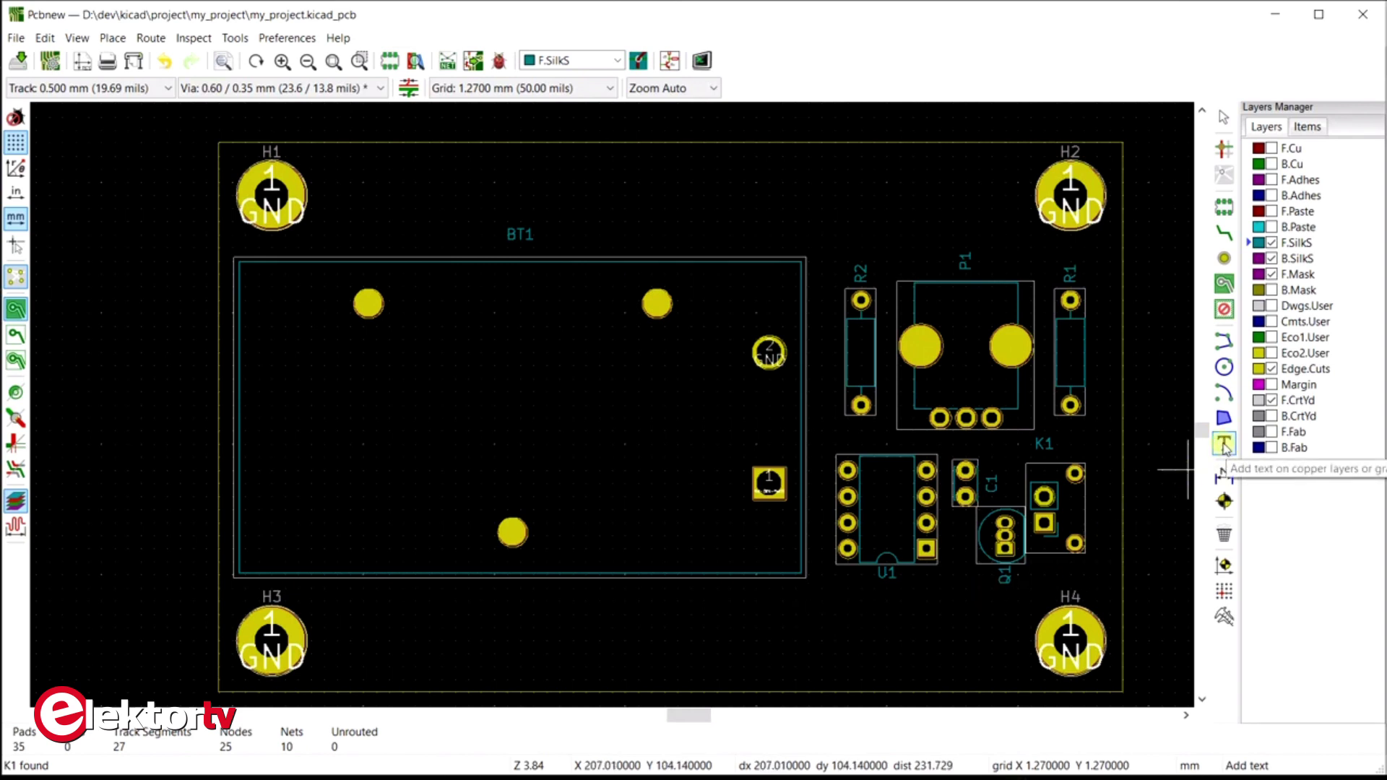
# Place 'My First KiCad PCB' on F.SilkS, 1 mm high, 0.15 mm thick, at bottom centre
pyautogui.click(848, 621)
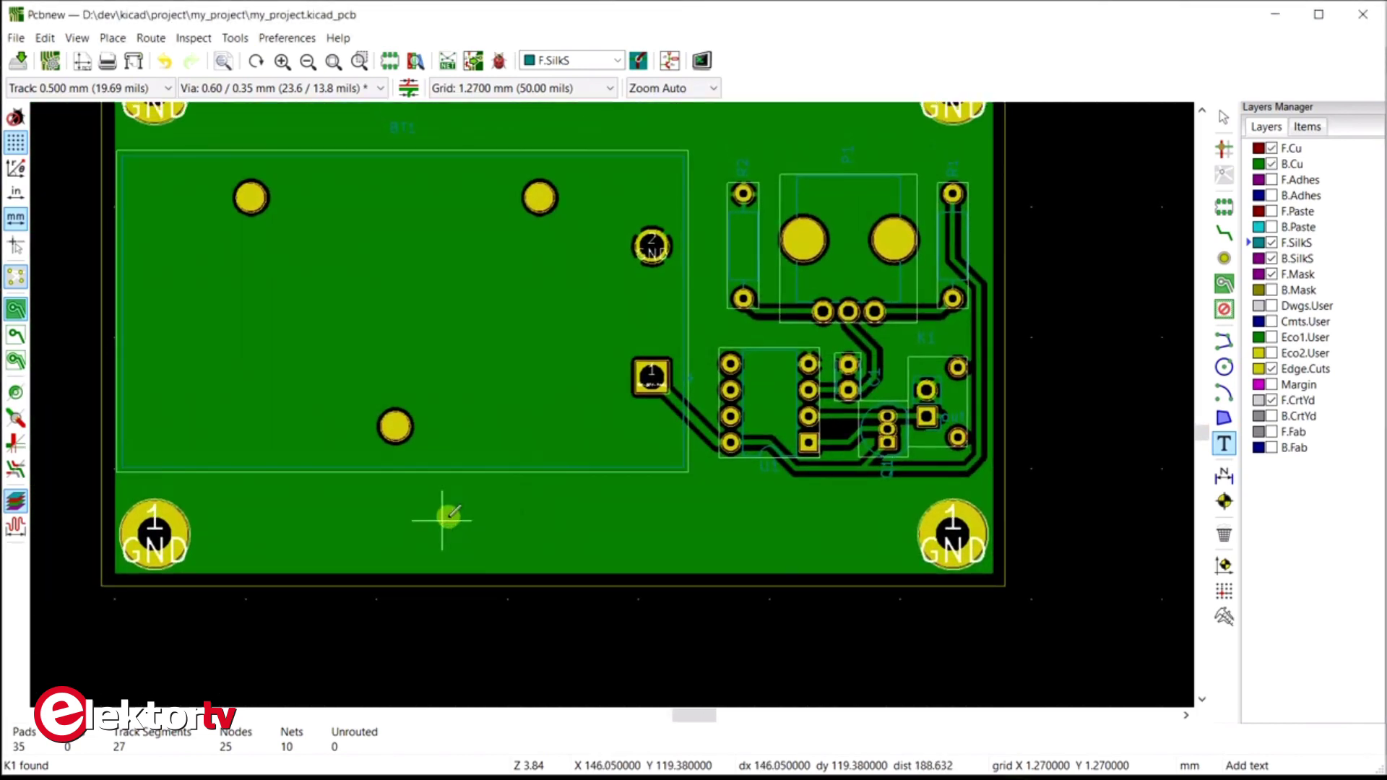
pyautogui.click(449, 515)
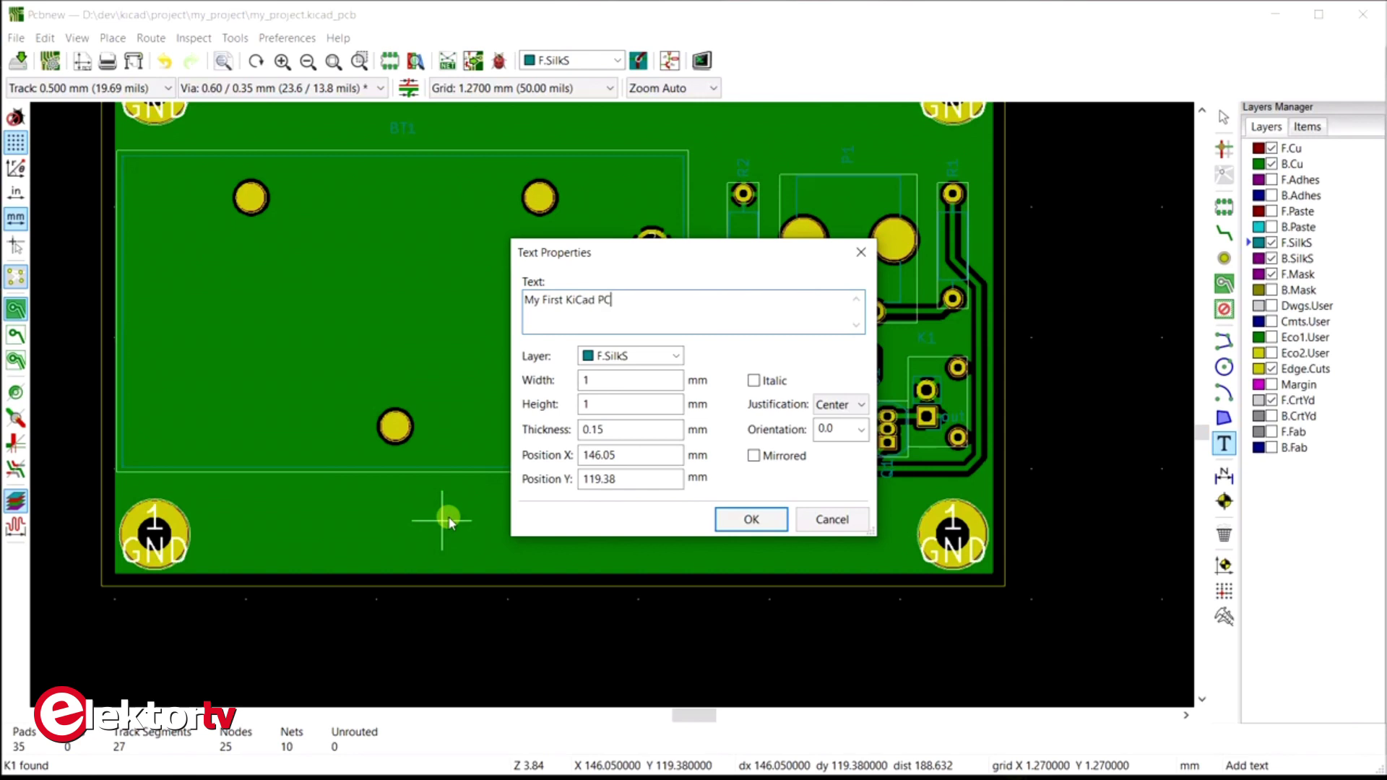
pyautogui.click(751, 519)
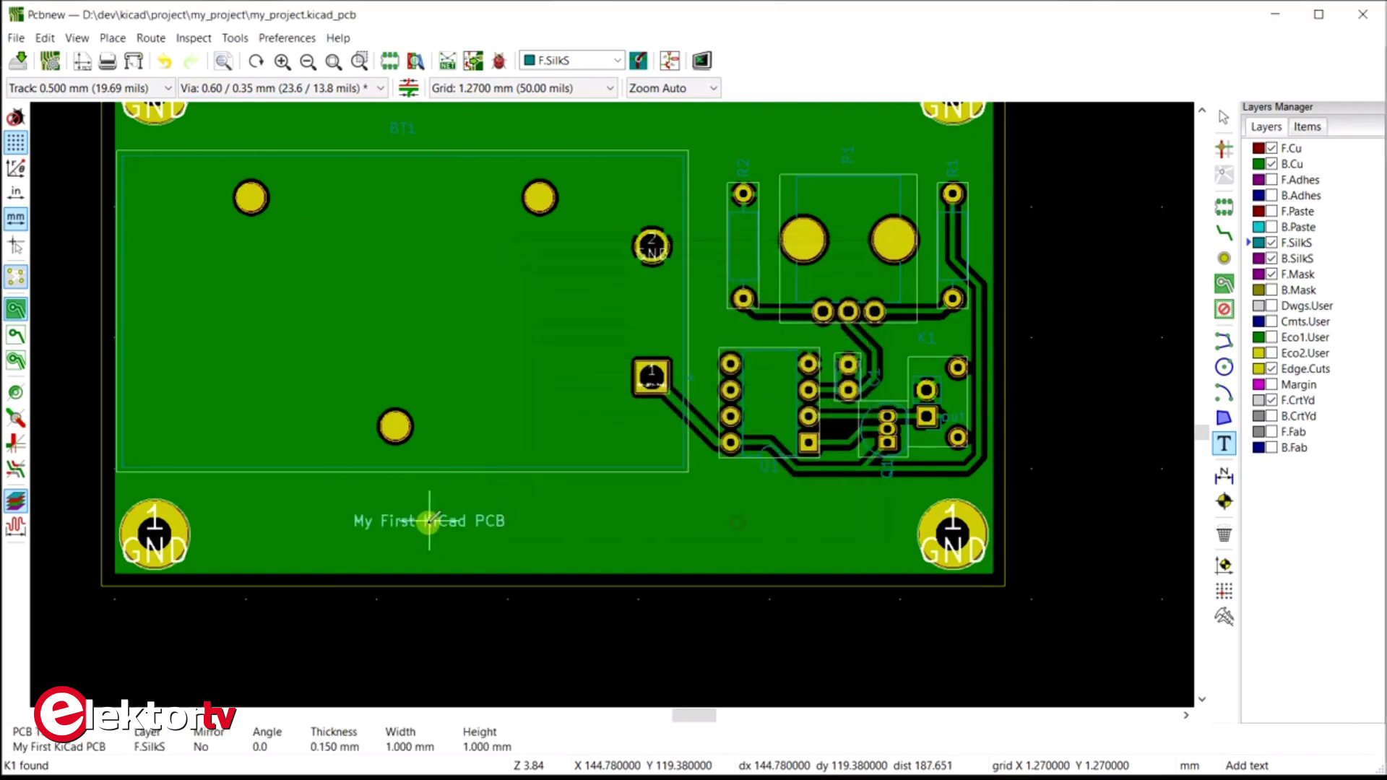
pyautogui.click(533, 520)
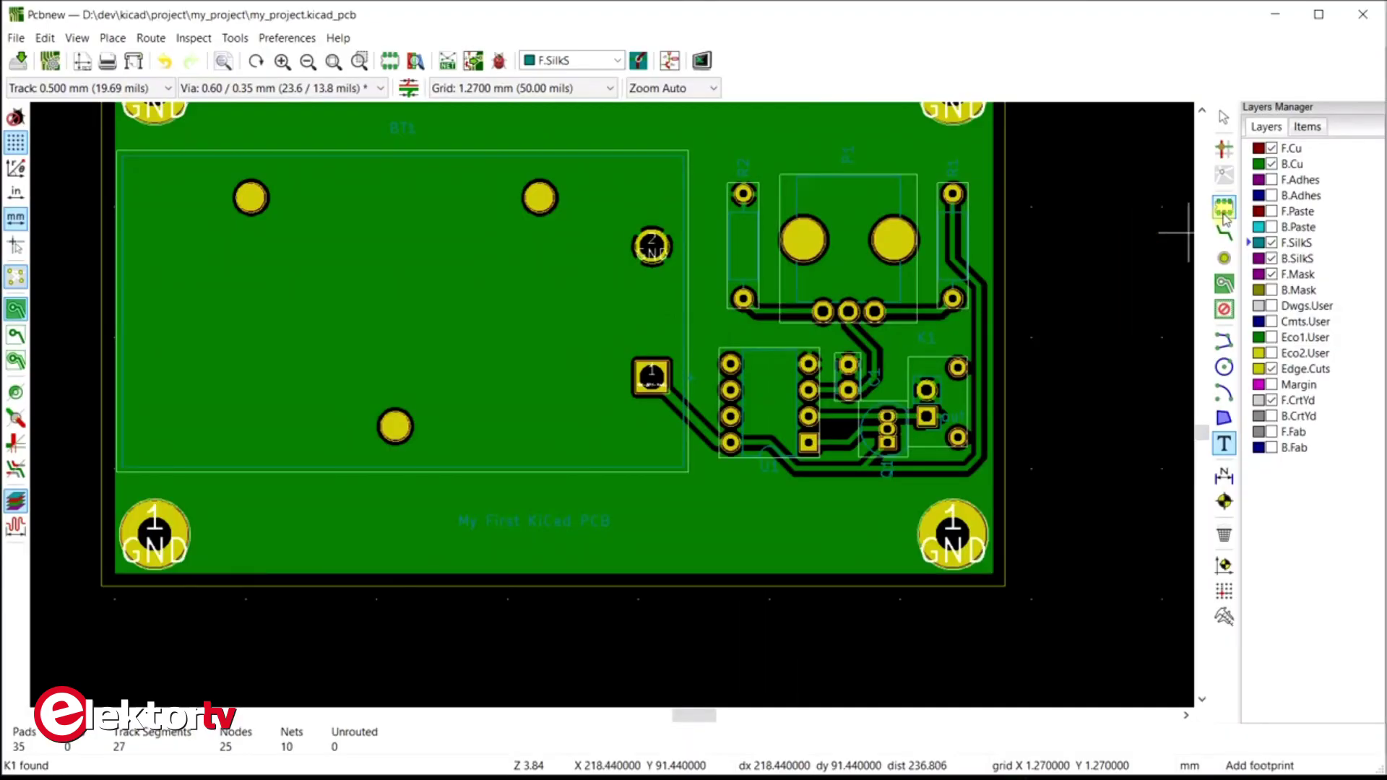
# Search the footprint library for 'logo' and choose WEEE-Logo_14x20mm_SilkScreen to add
pyautogui.click(412, 300)
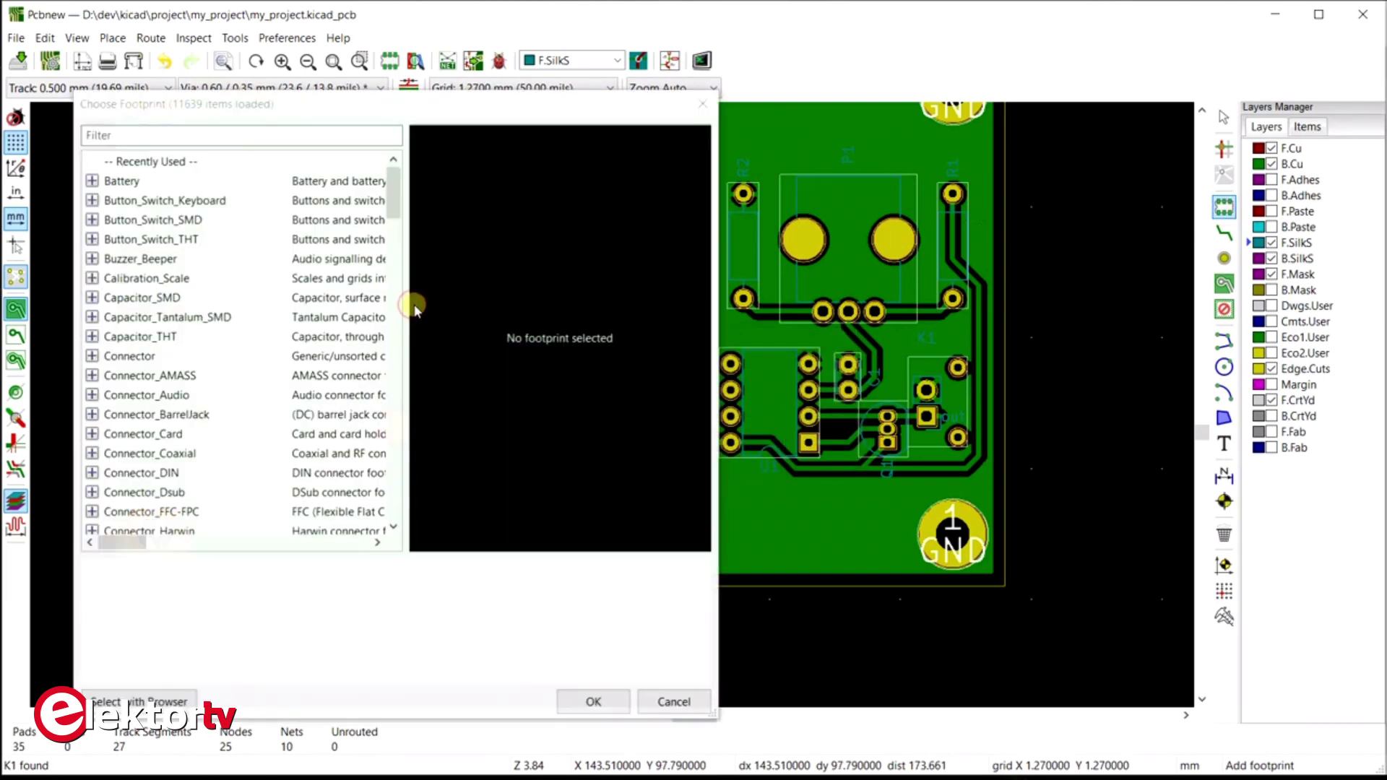
pyautogui.click(255, 137)
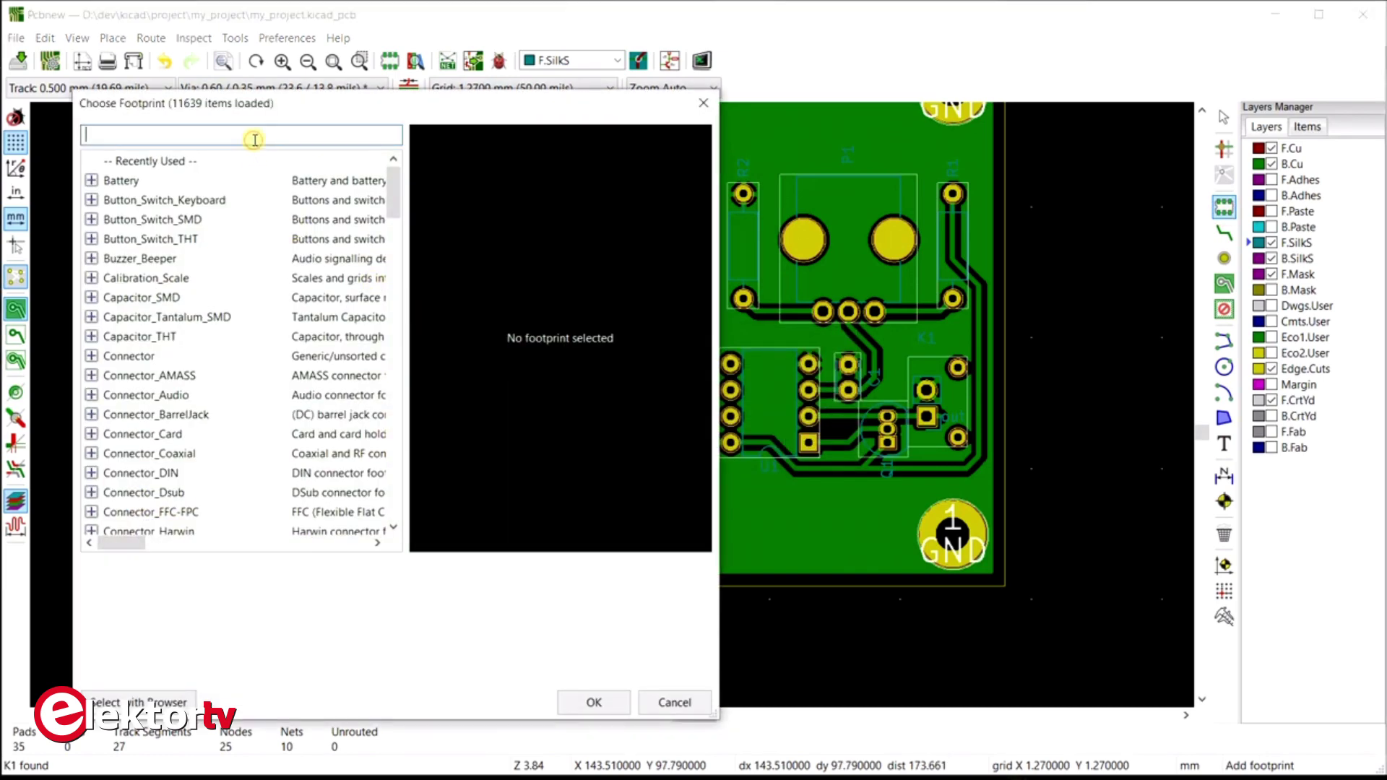
pyautogui.write('logo')
pyautogui.click(217, 239)
pyautogui.scroll(-8, 195, 343)
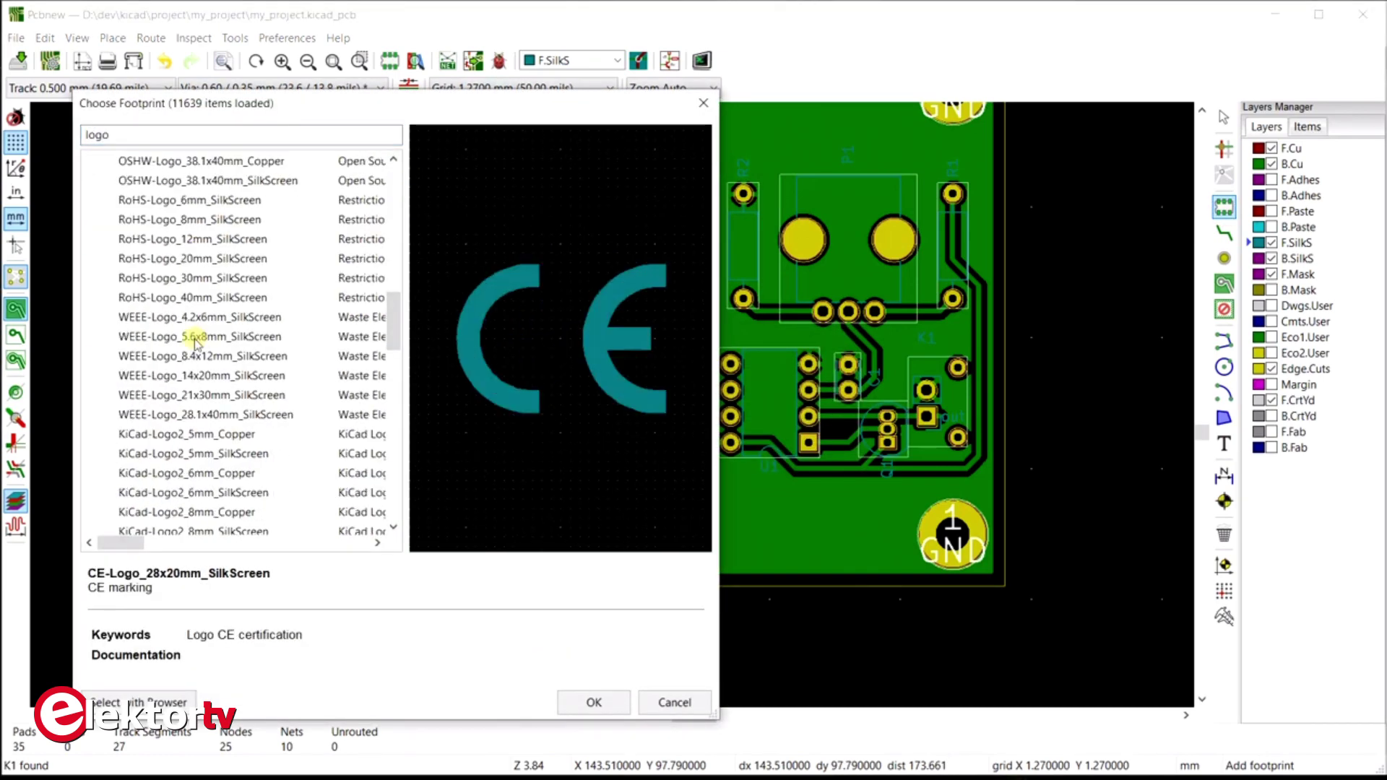
pyautogui.click(174, 375)
pyautogui.click(588, 702)
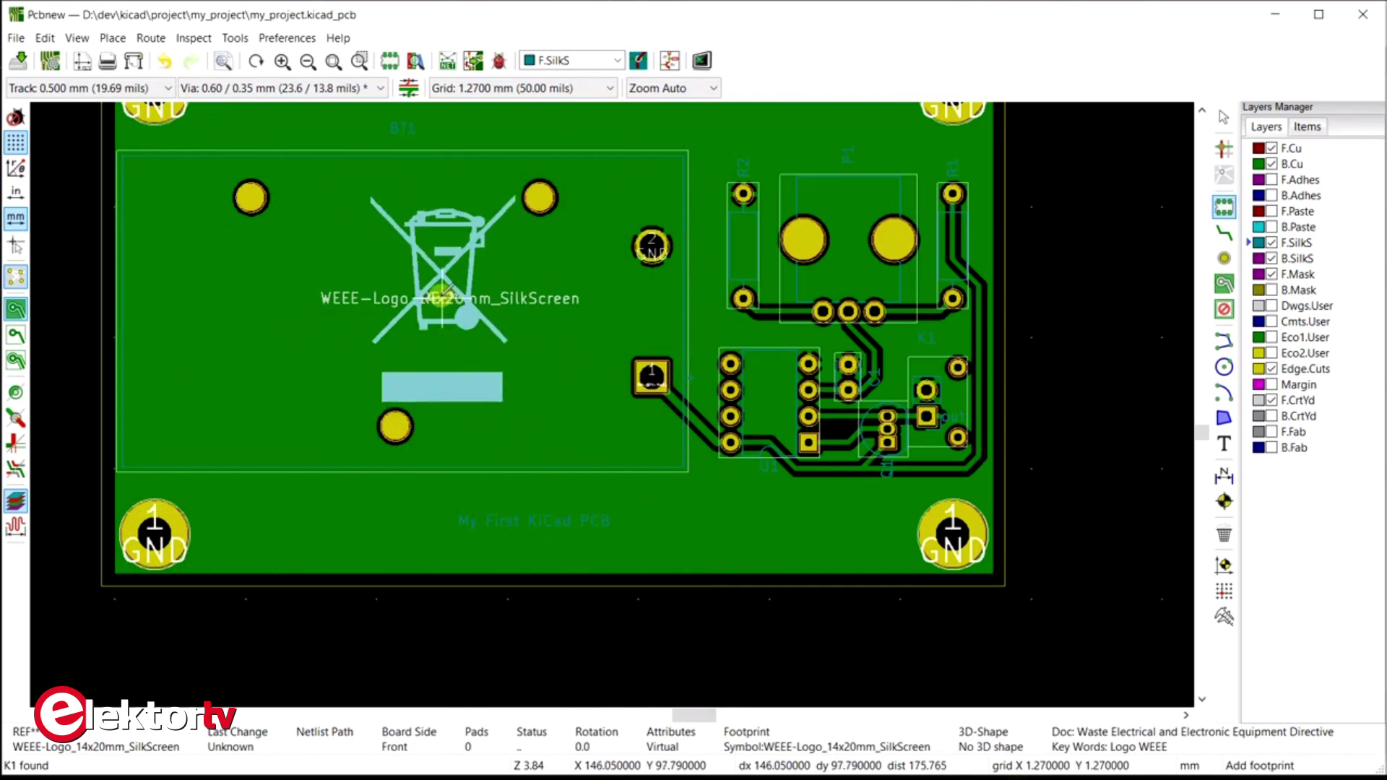
# Place the WEEE logo inside BT1's outline, set its board side to Back, and recheck B.Cu
pyautogui.doubleClick(451, 289)
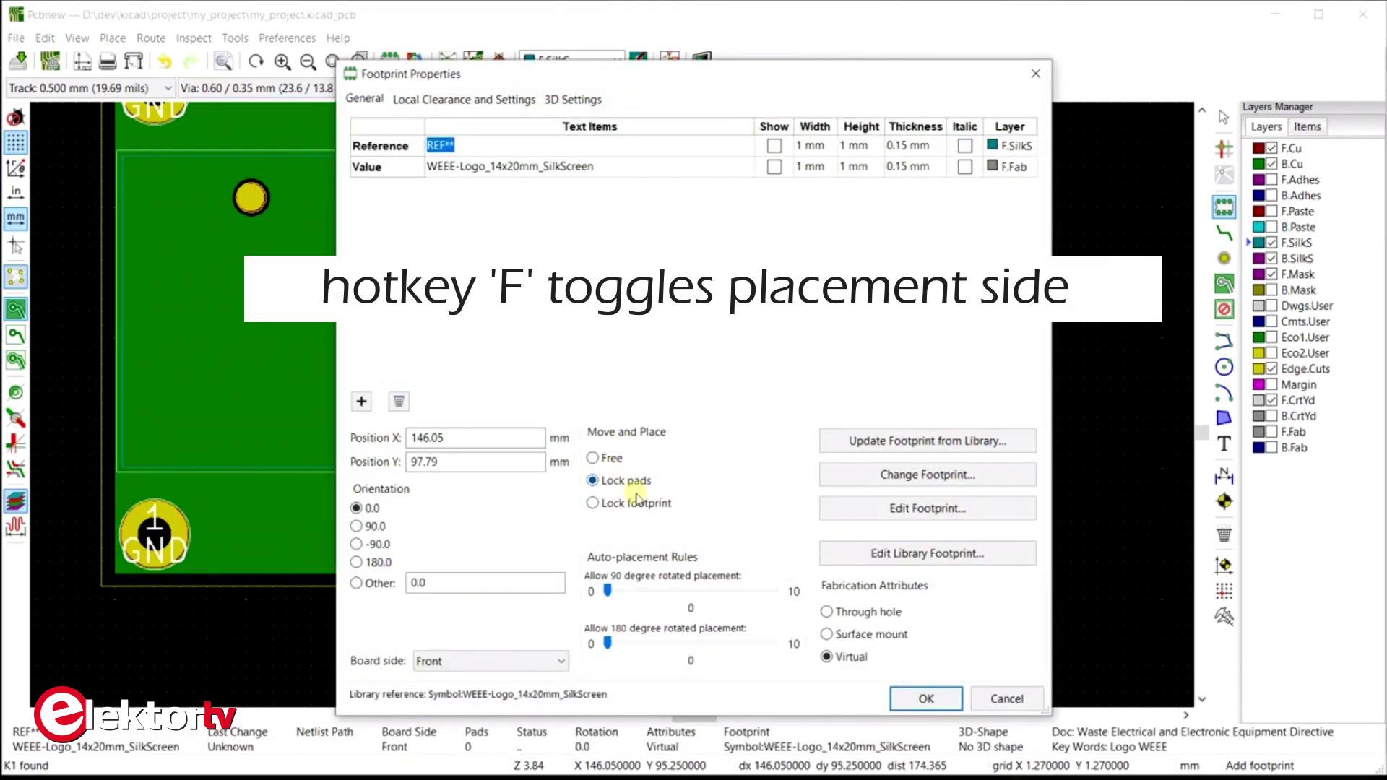
pyautogui.click(556, 661)
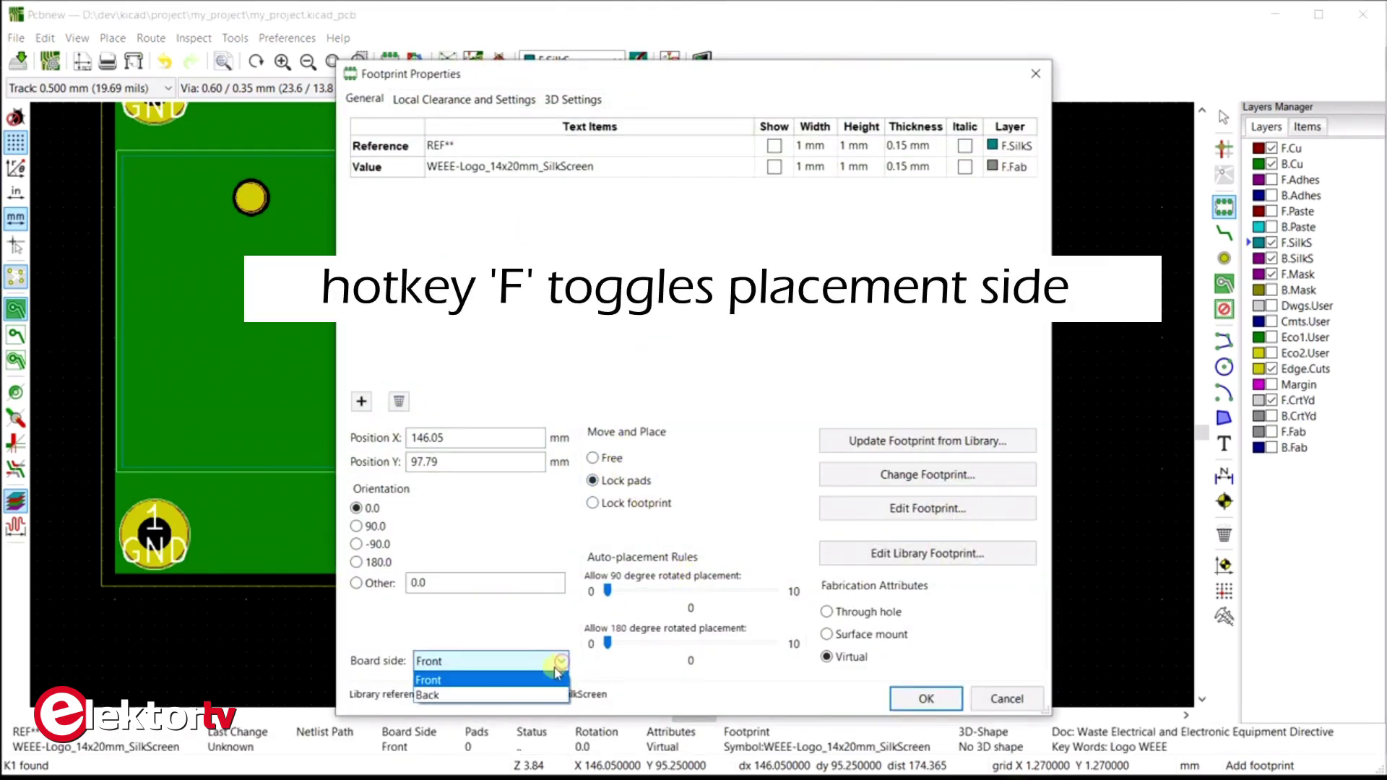
pyautogui.click(515, 691)
pyautogui.click(929, 698)
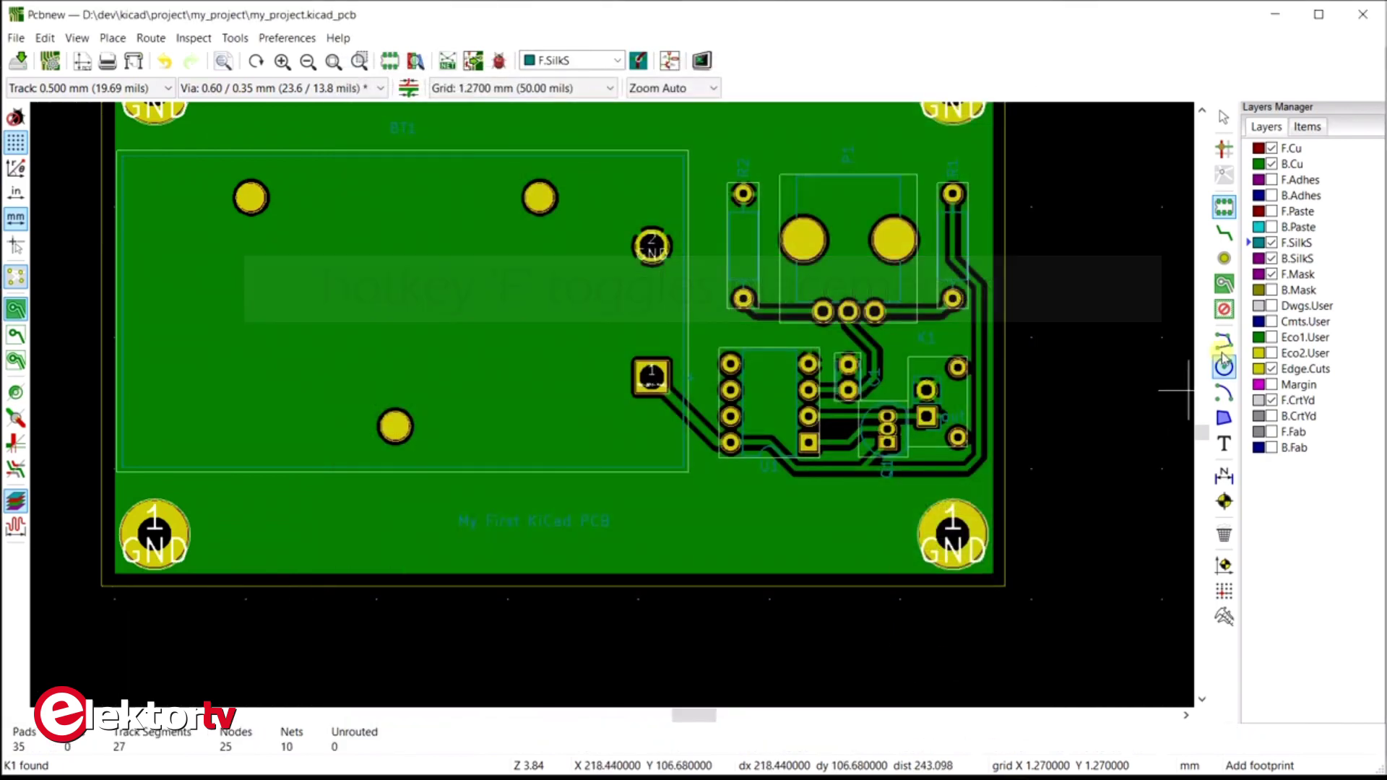
pyautogui.click(1272, 164)
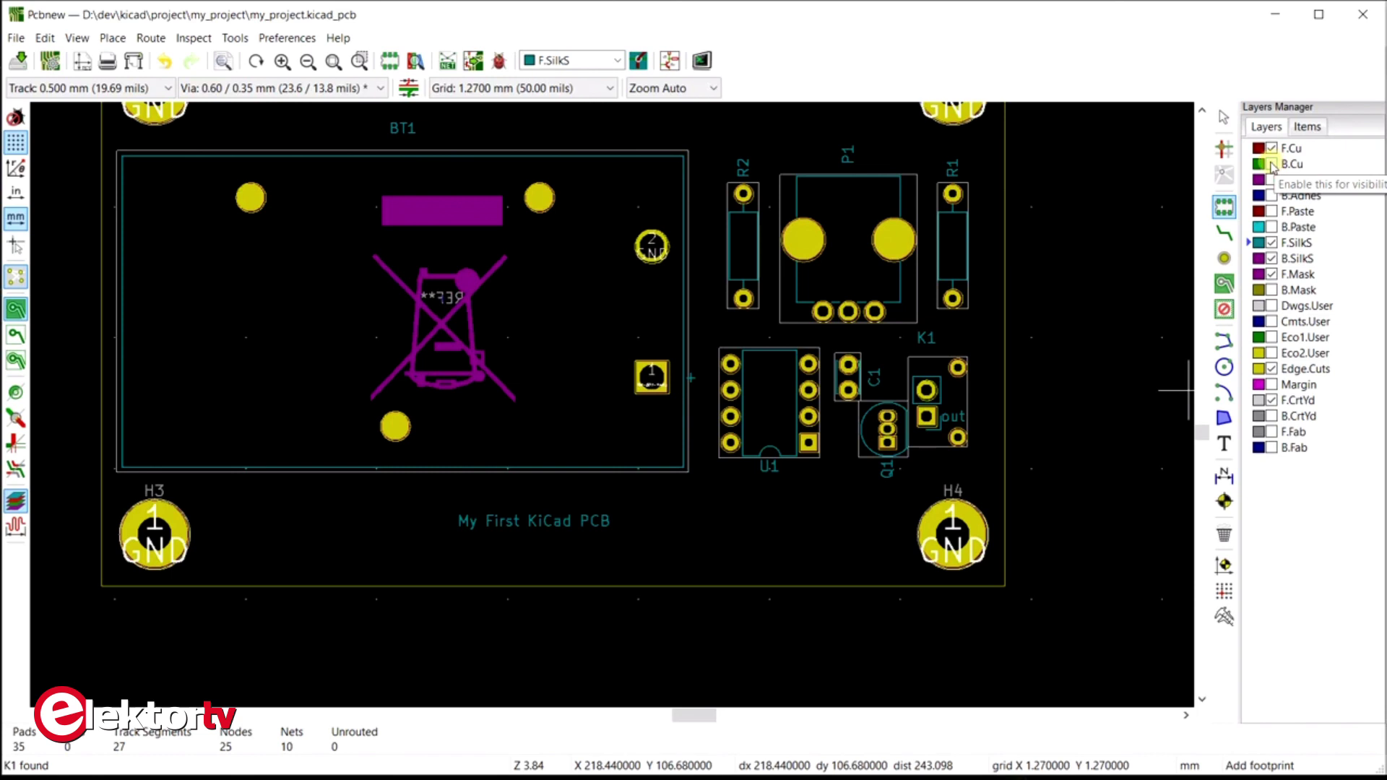
pyautogui.click(1271, 164)
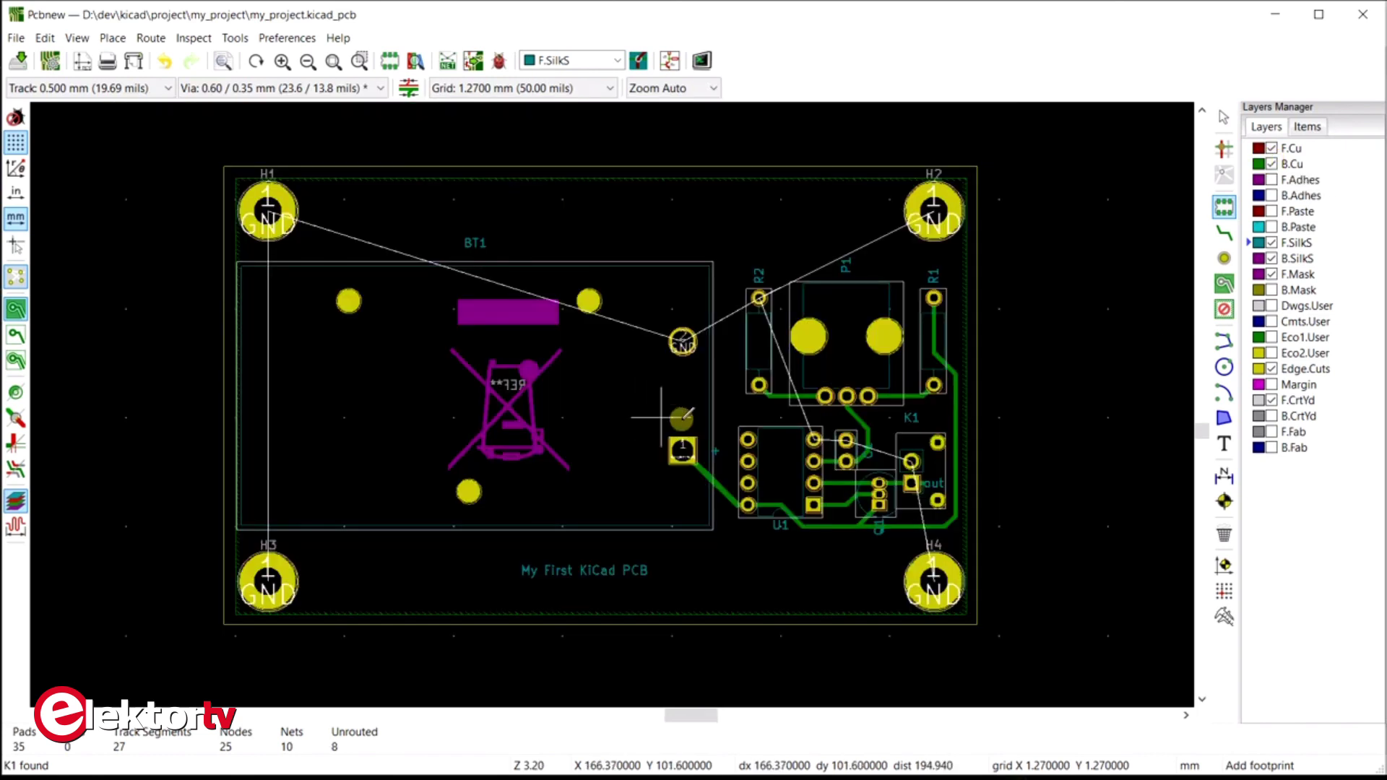
# On F.Fab, dimension the board's 87.630 mm top width and 53.340 mm right-edge height
pyautogui.click(1222, 479)
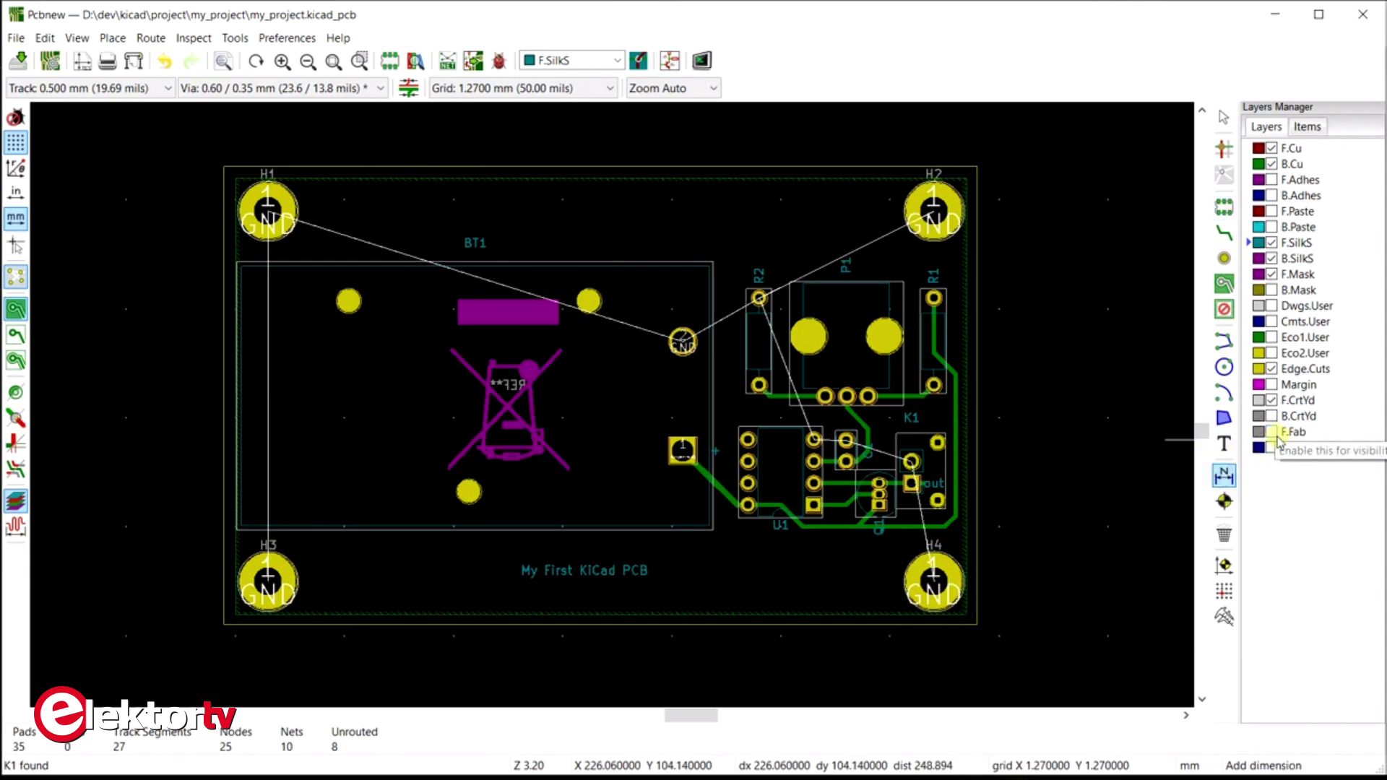
pyautogui.click(1258, 432)
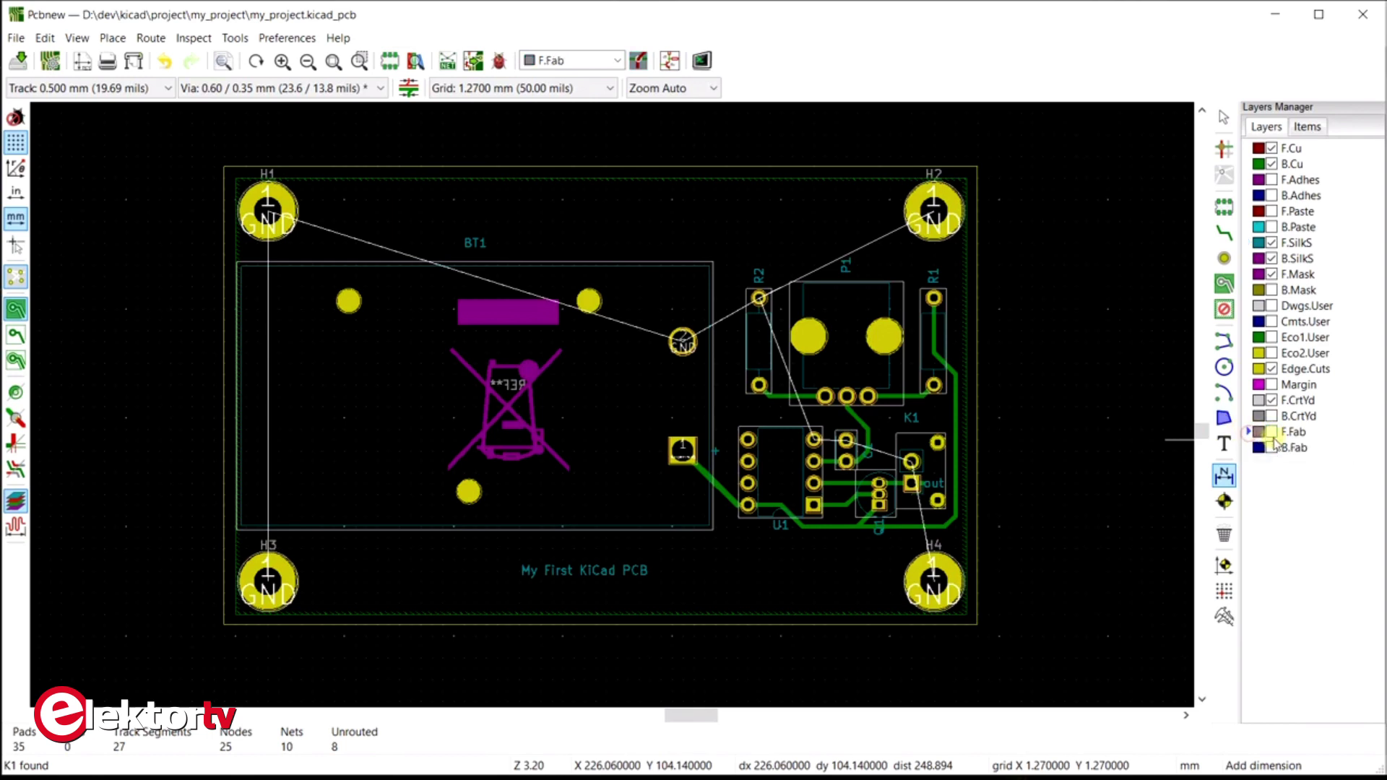
pyautogui.click(1271, 432)
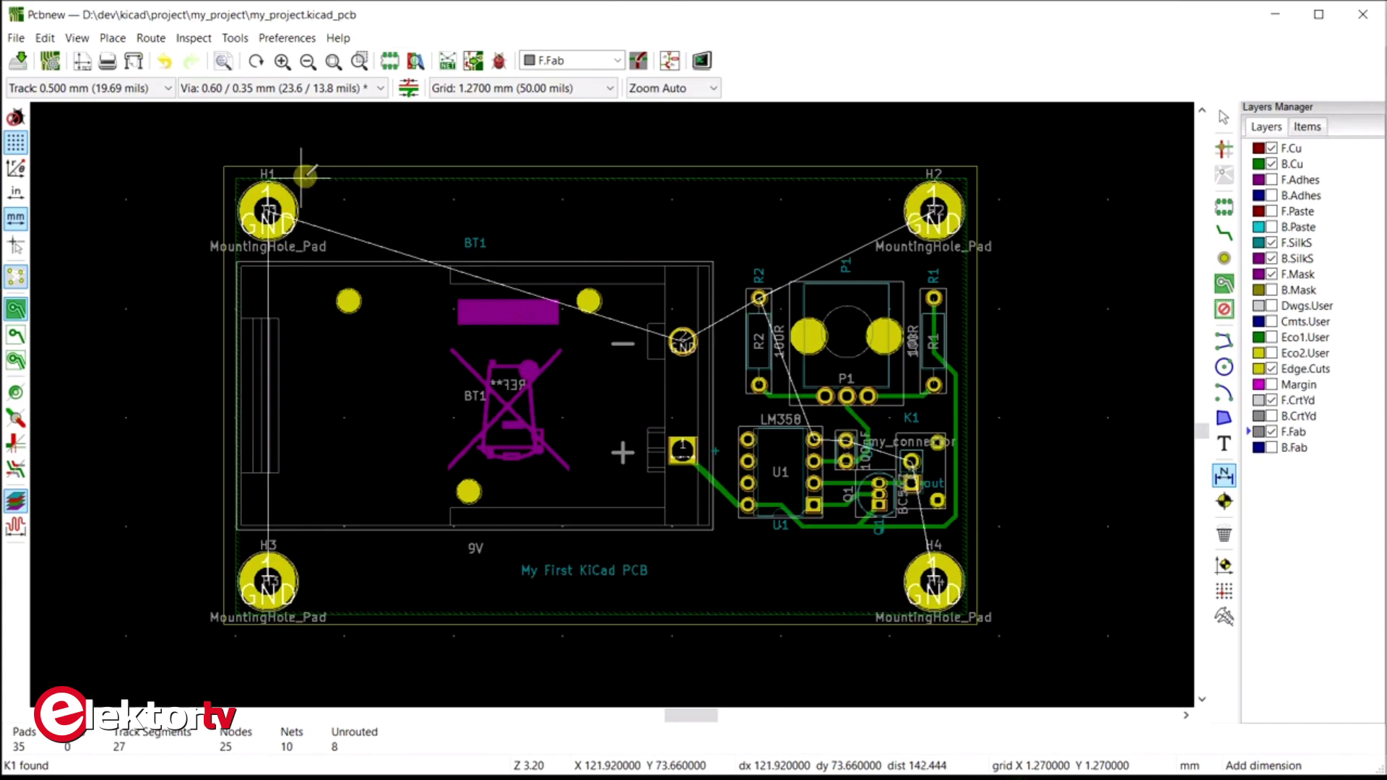
pyautogui.click(224, 166)
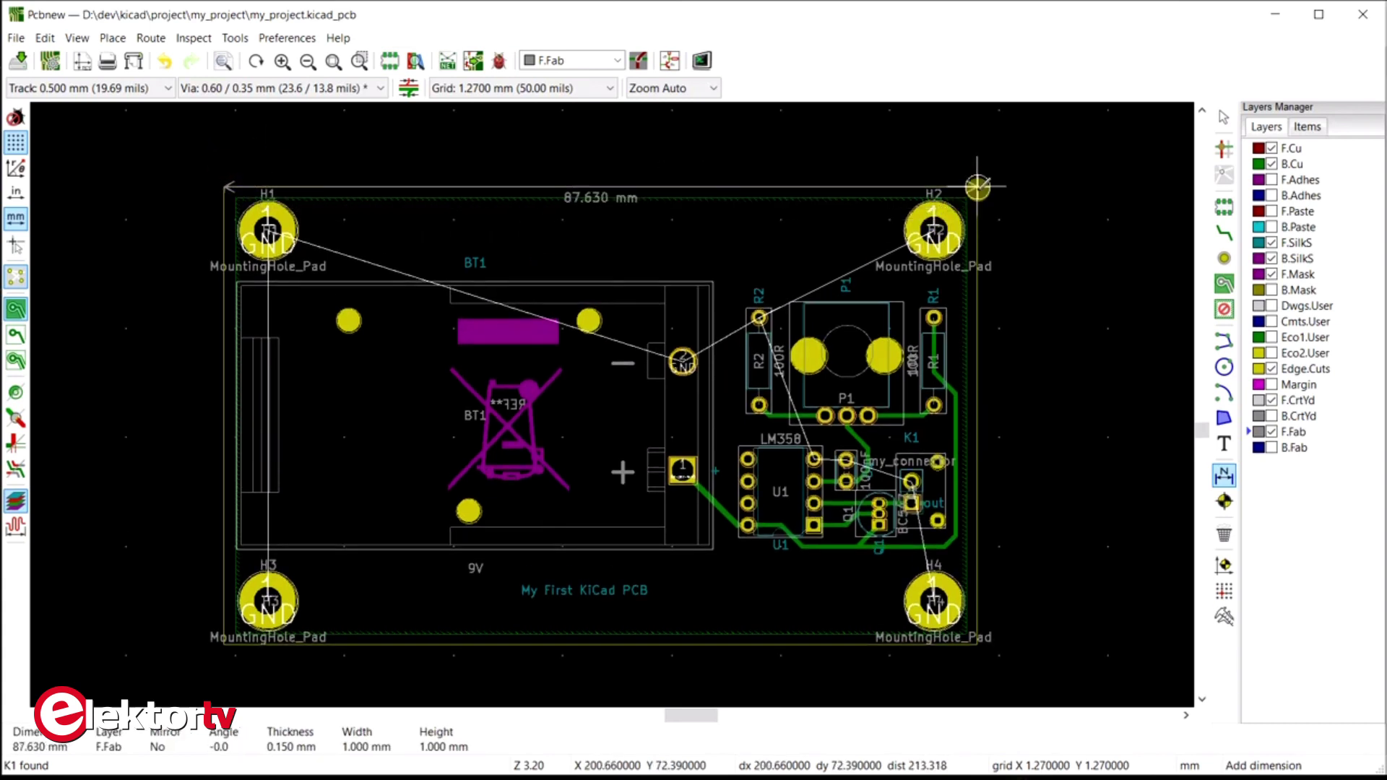
pyautogui.click(977, 186)
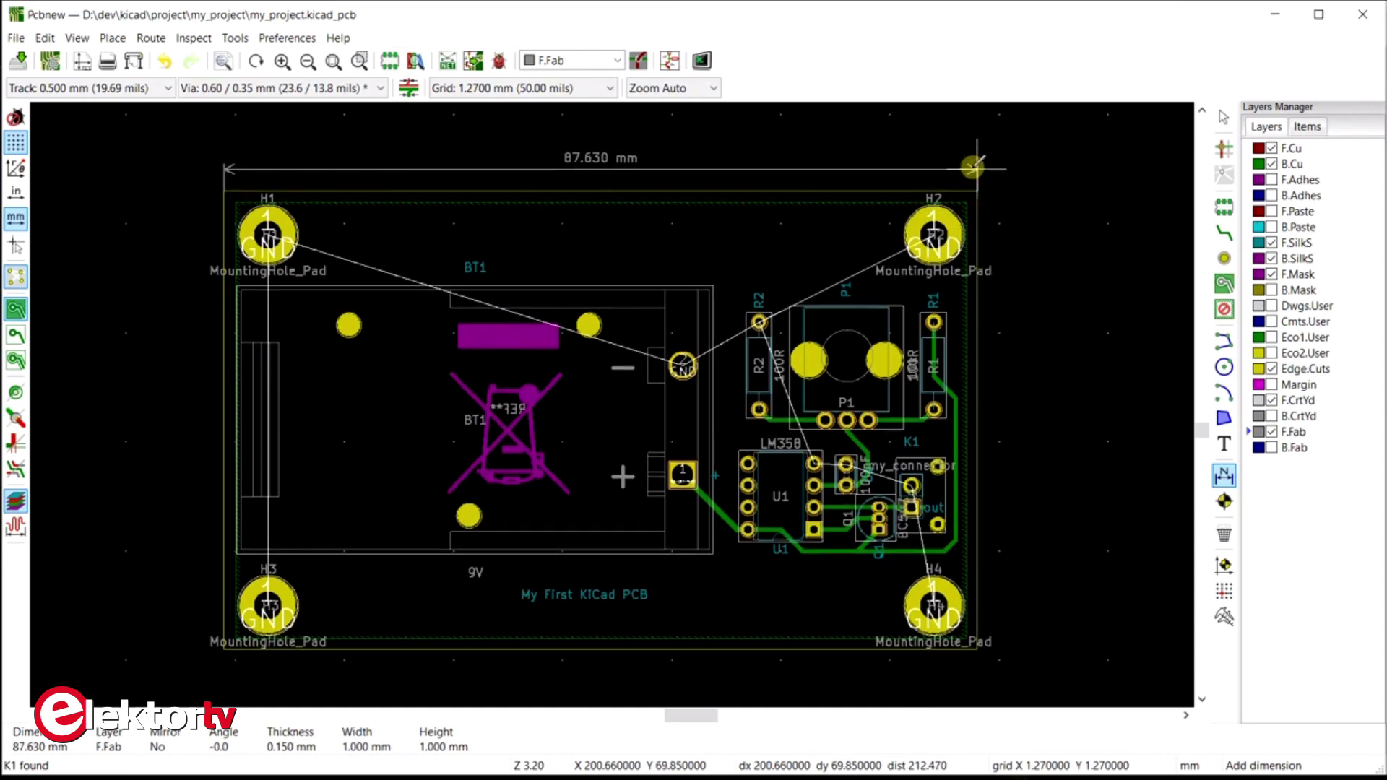
pyautogui.click(972, 167)
pyautogui.click(974, 189)
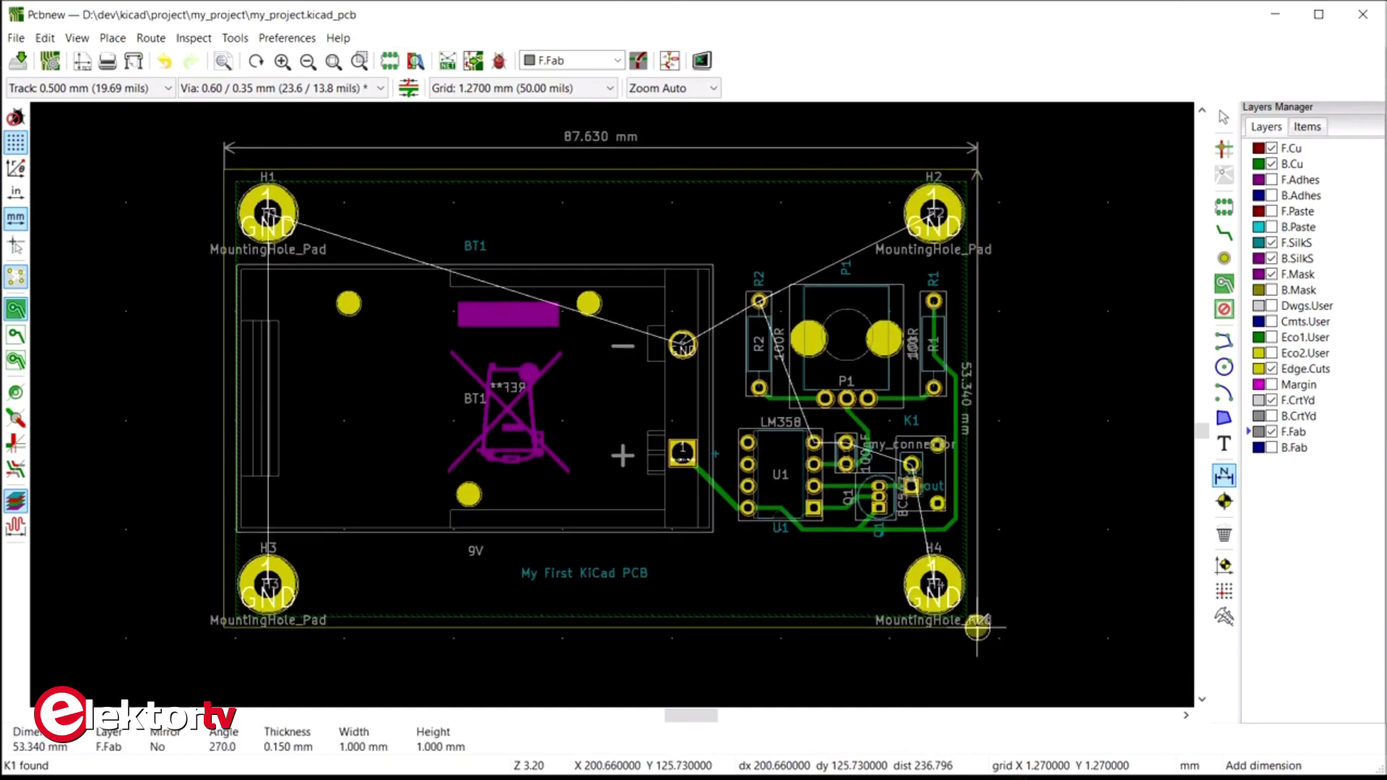
pyautogui.click(977, 627)
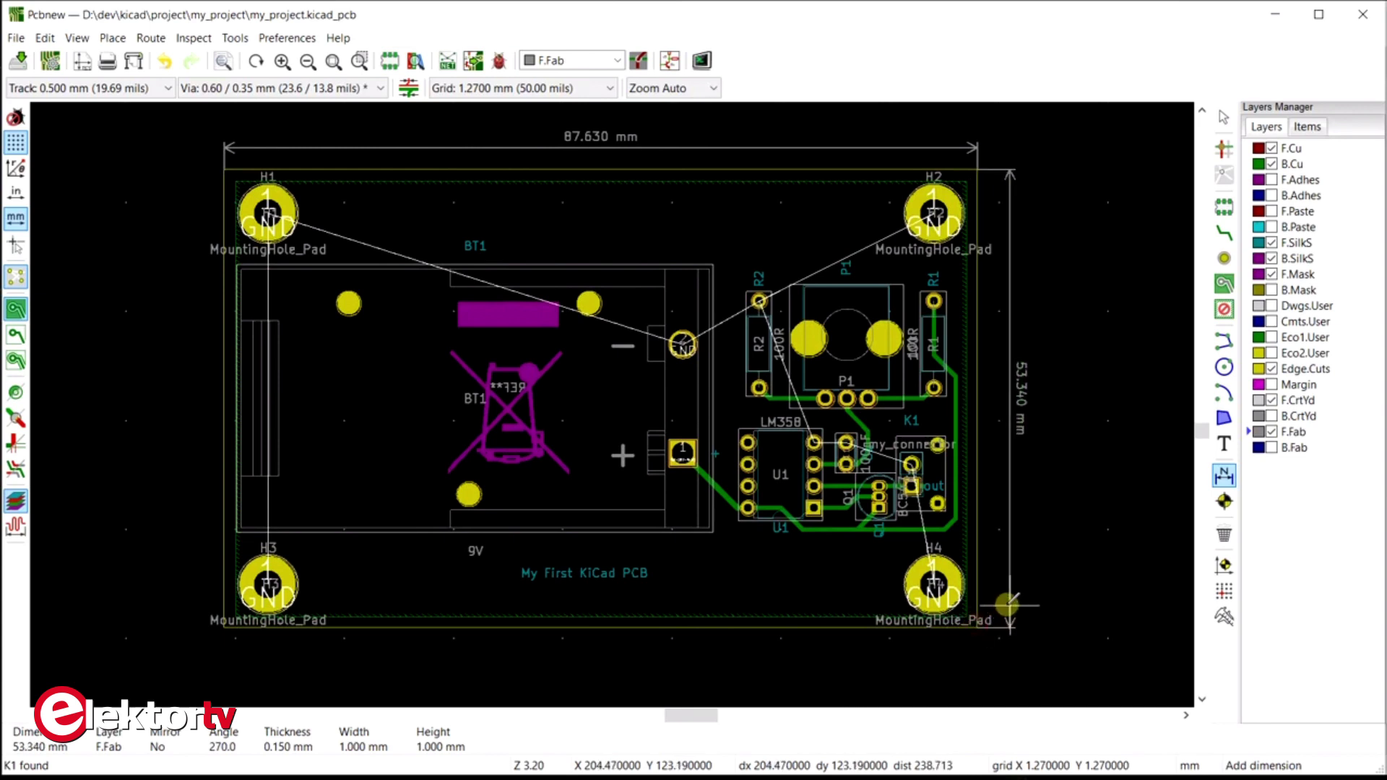
pyautogui.click(1010, 606)
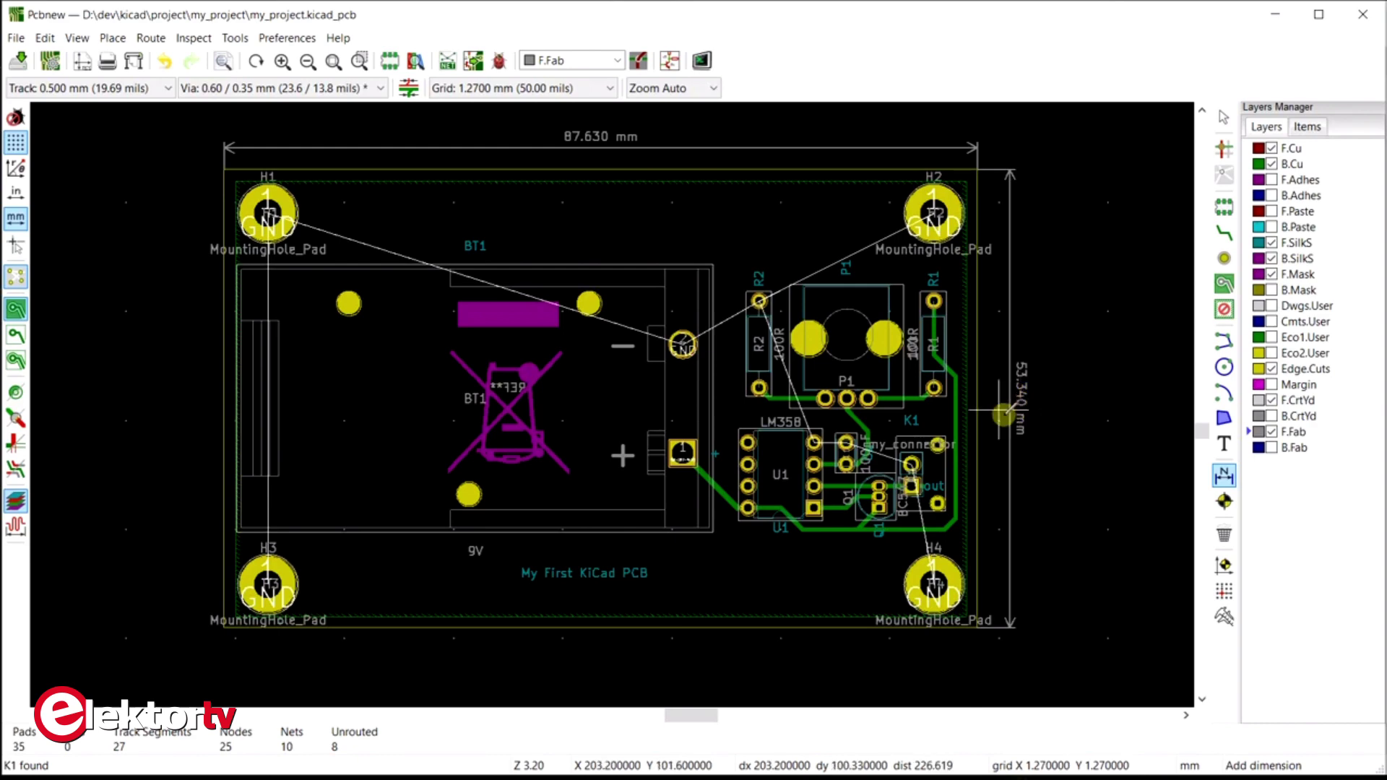
# Set the 'My First KiCad PCB' text width and height to 2 mm
pyautogui.scroll(1, 943, 416)
pyautogui.press('Escape')
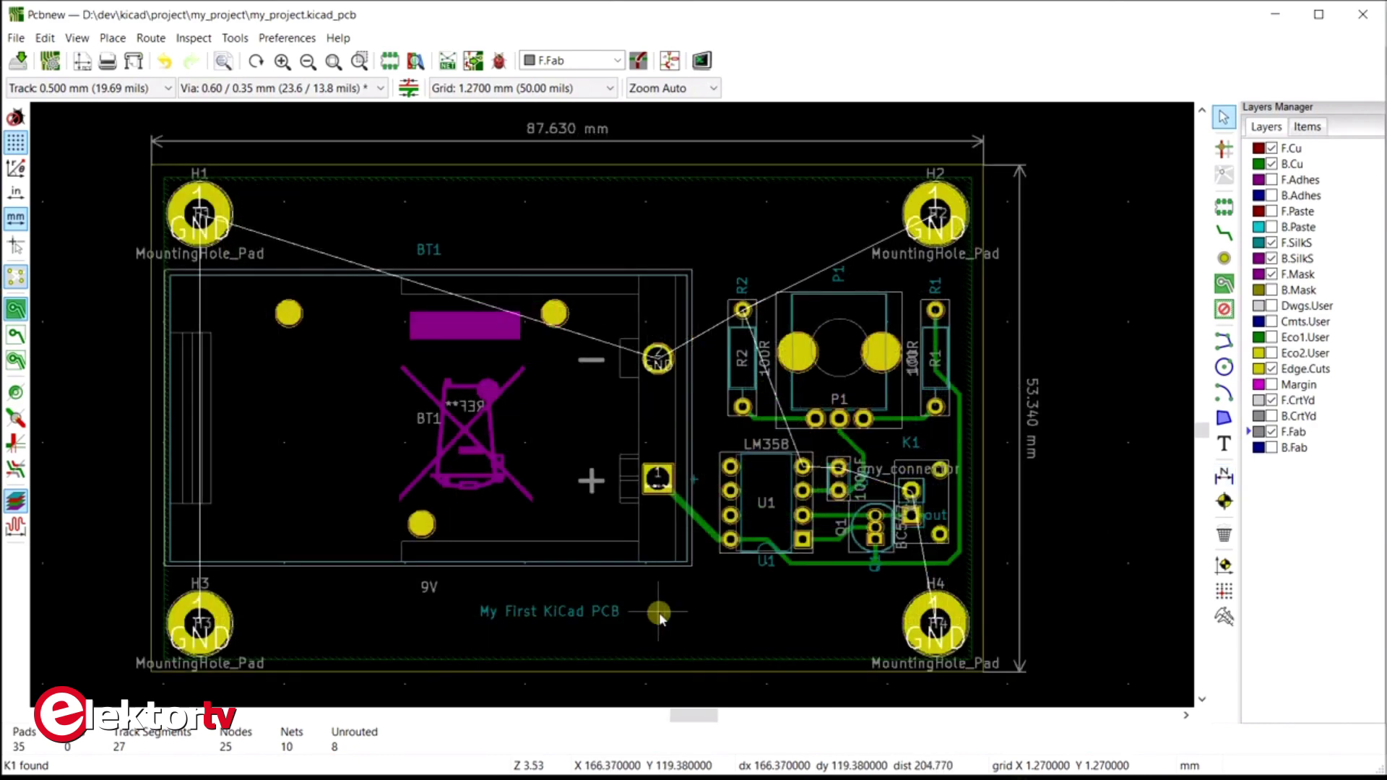
pyautogui.doubleClick(550, 616)
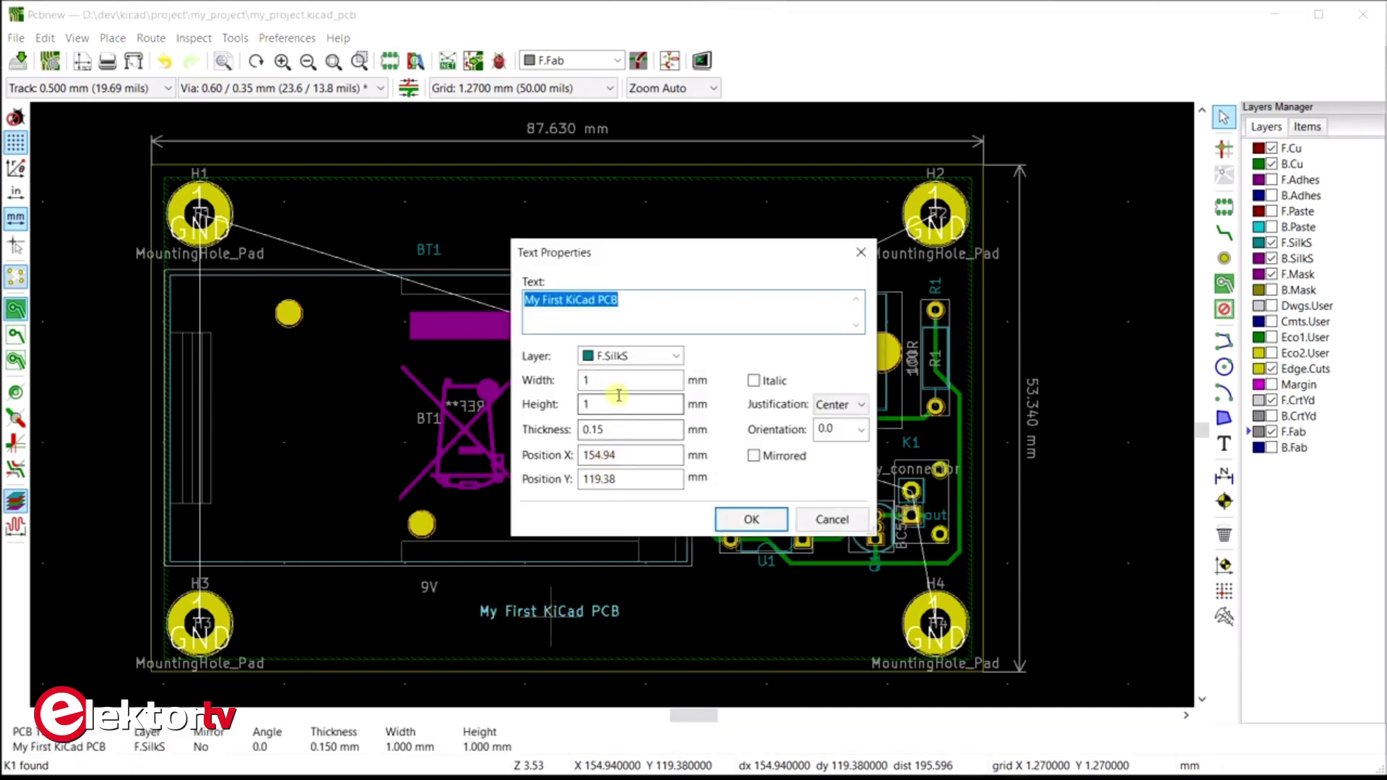
pyautogui.moveTo(592, 381); pyautogui.dragTo(576, 384)
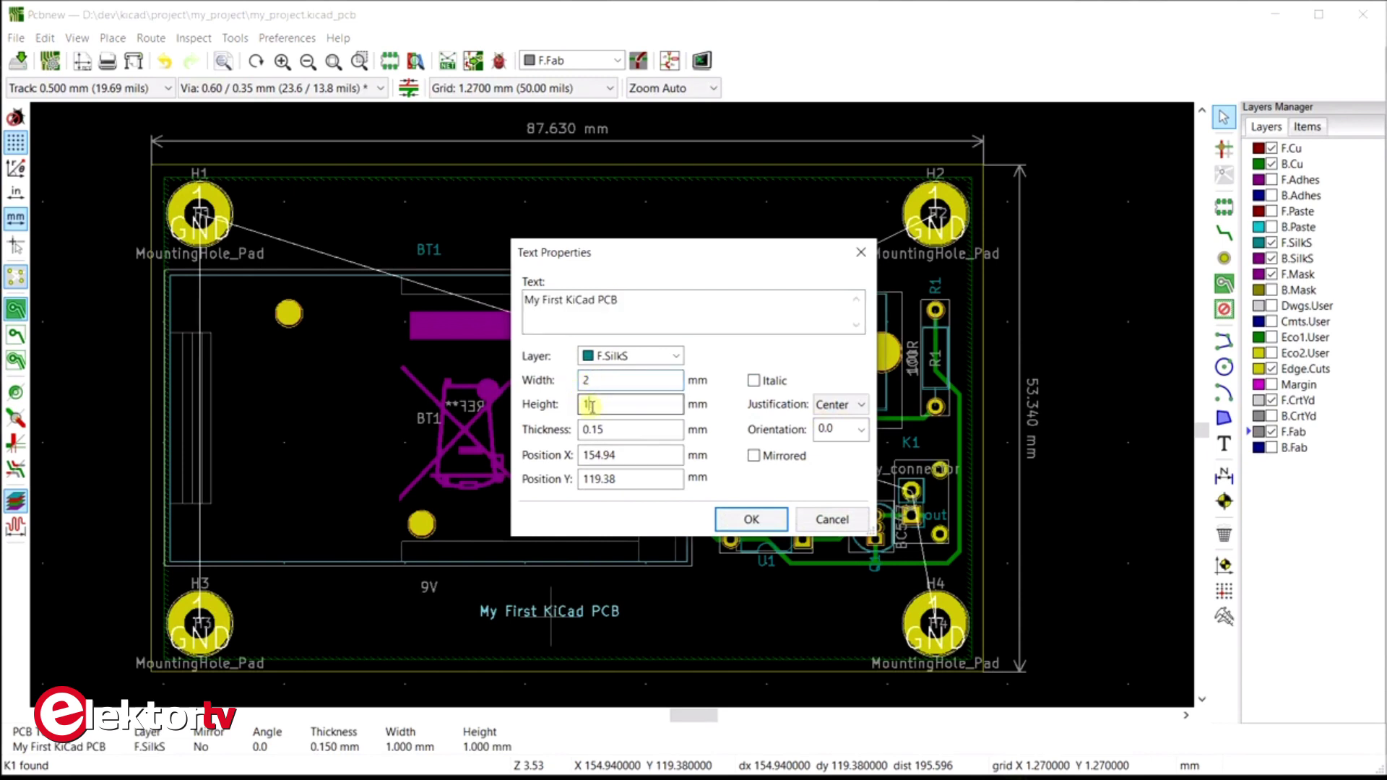
pyautogui.doubleClick(590, 404)
pyautogui.write('2')
pyautogui.click(751, 519)
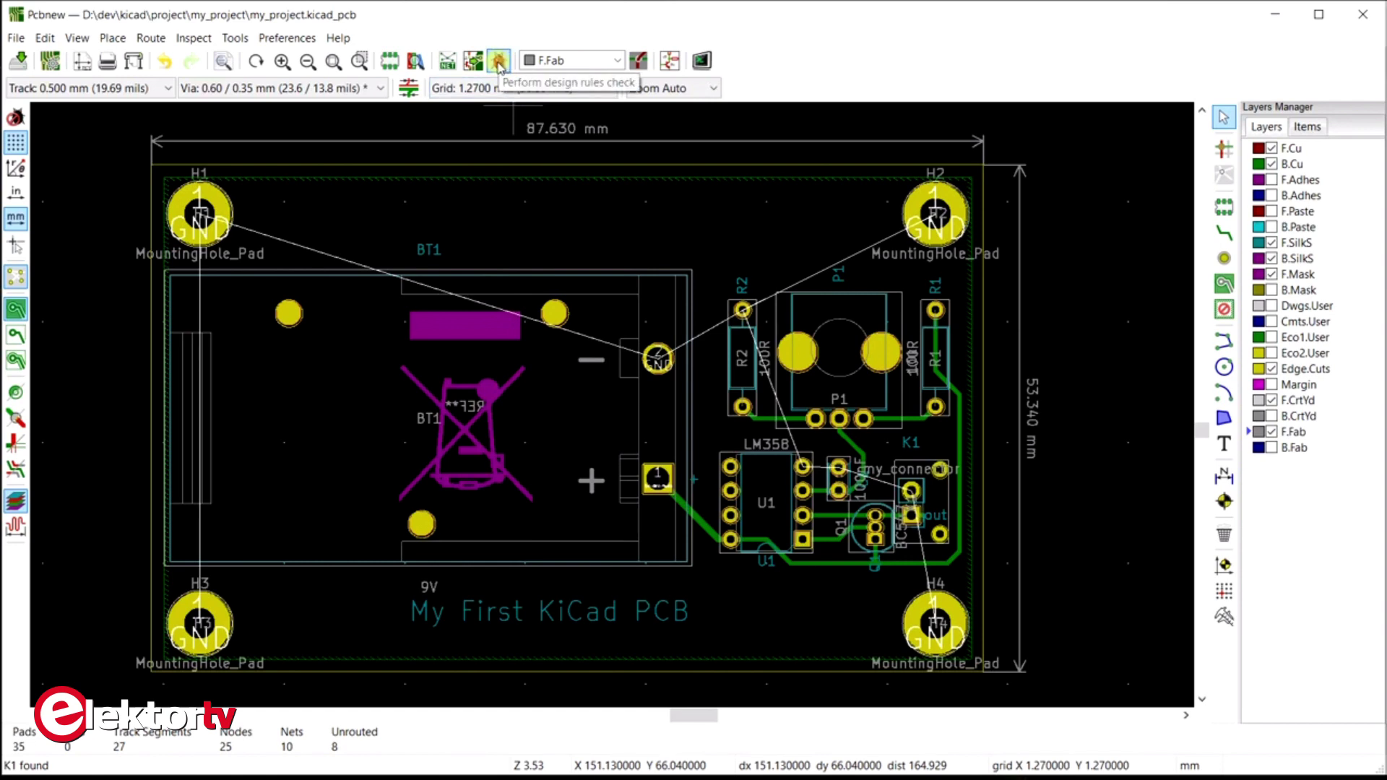
pyautogui.click(499, 65)
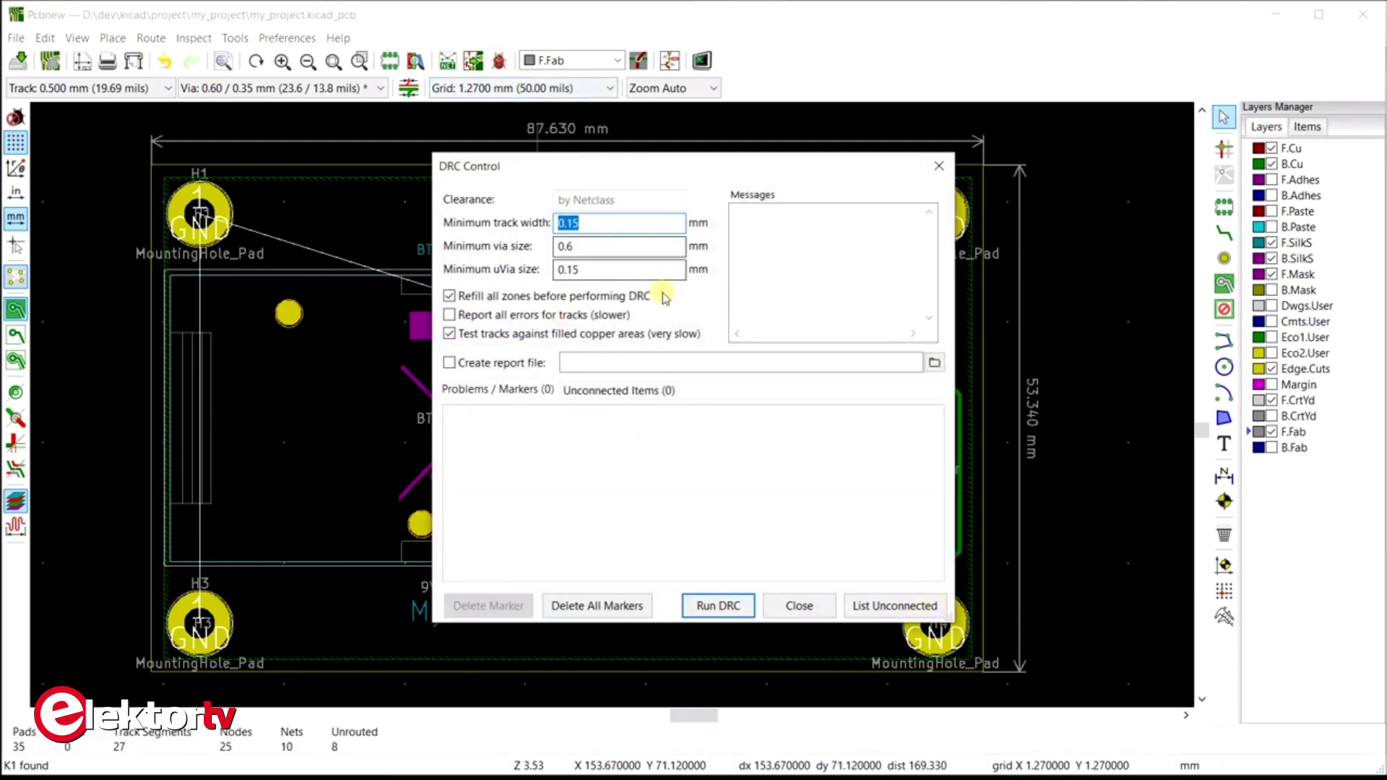
# Run DRC and confirm 0 problems and 0 unconnected items, then close it
pyautogui.click(713, 605)
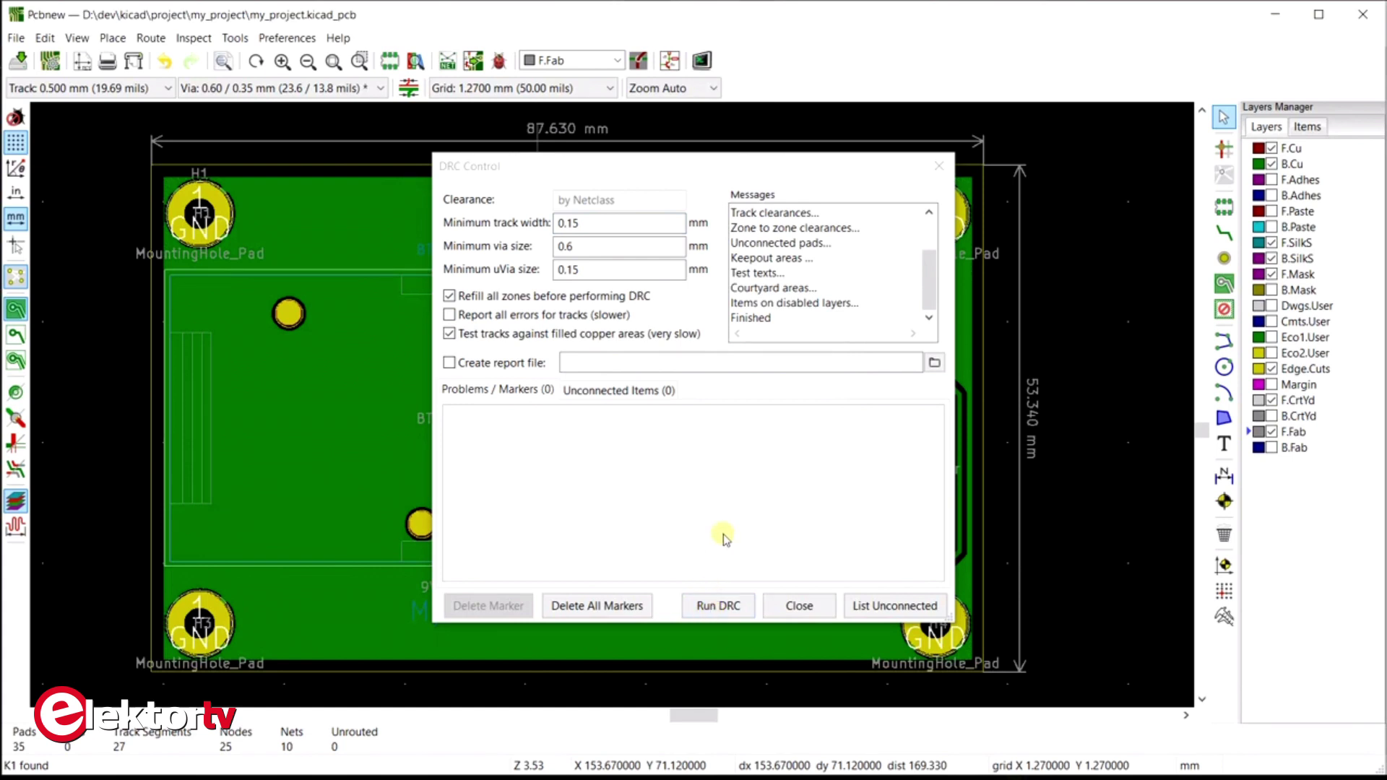
pyautogui.click(621, 392)
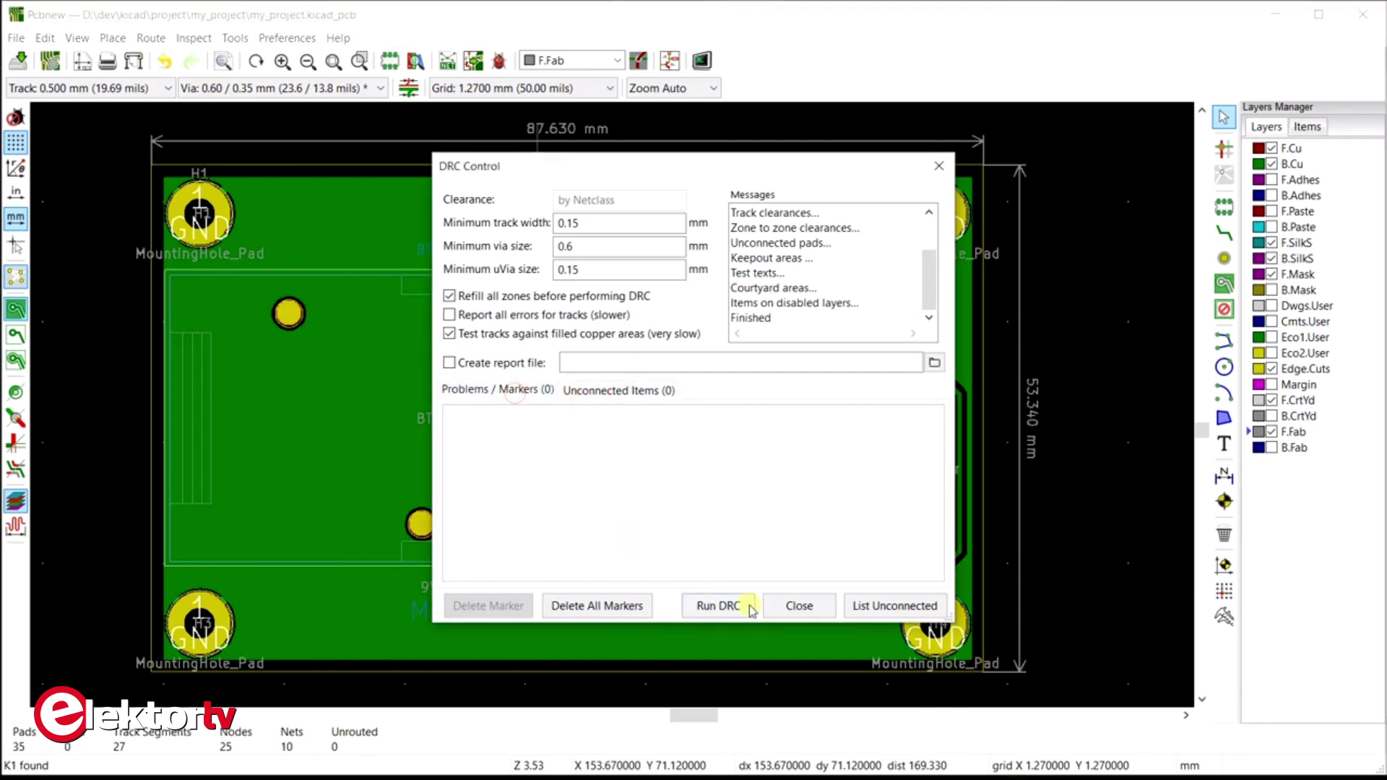
pyautogui.click(798, 605)
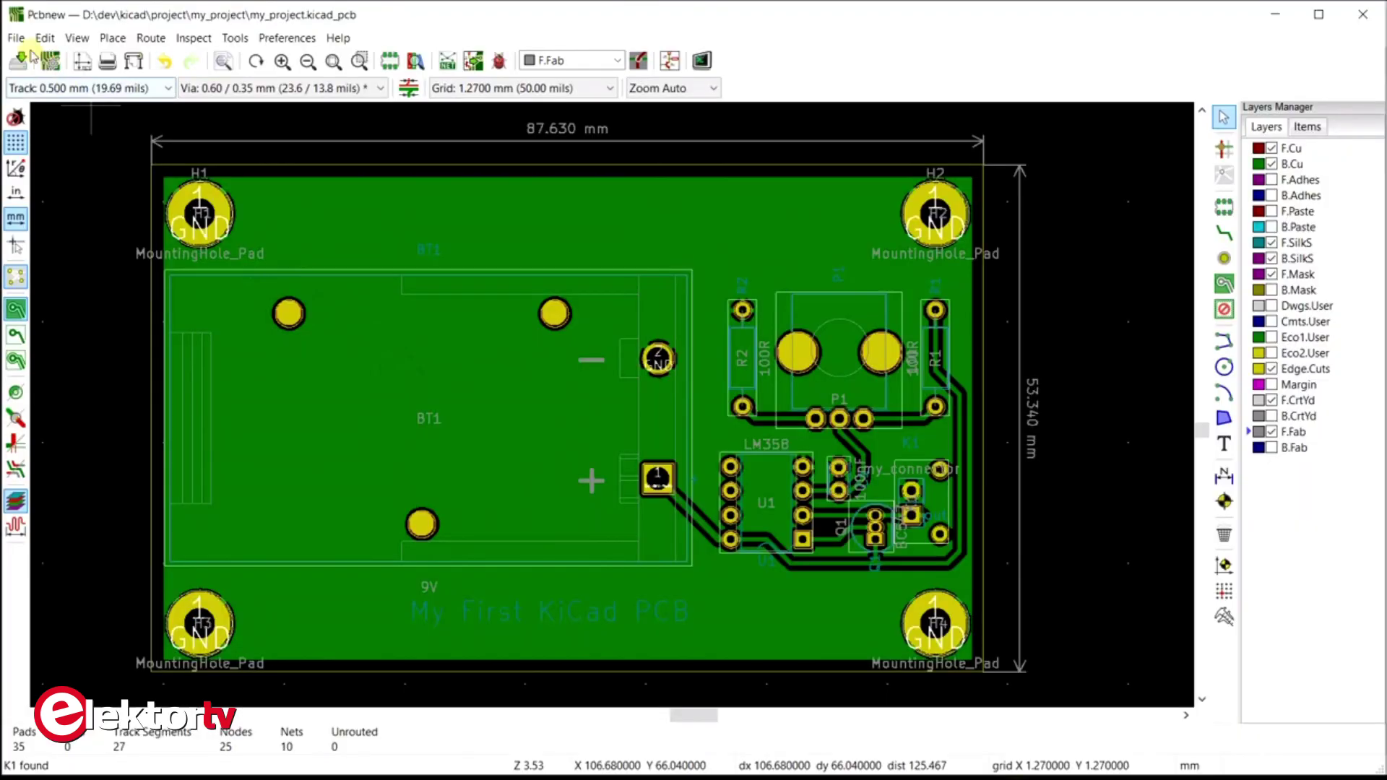
pyautogui.click(16, 38)
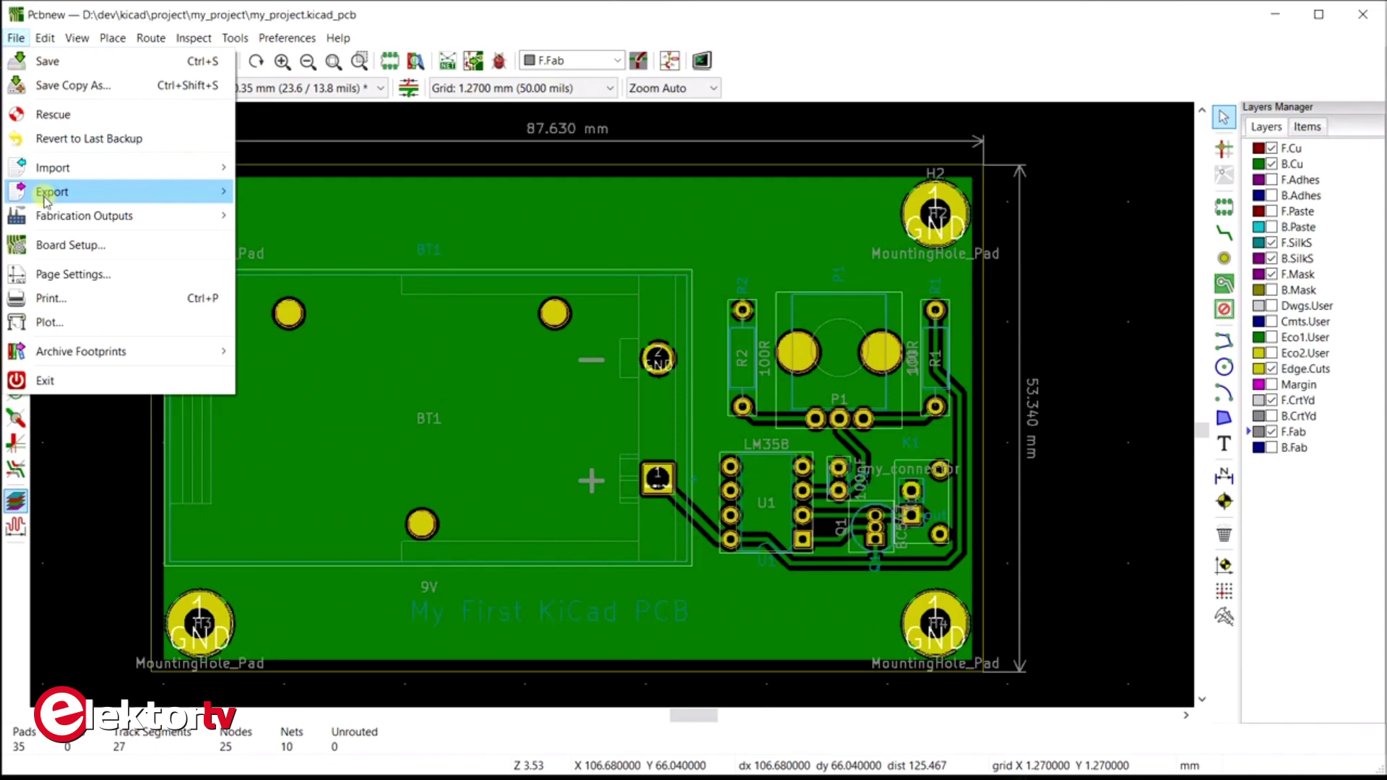
# Plot the selected layers as Gerber files, producing the my_project-job.gbrjob job file
pyautogui.moveTo(47, 219)
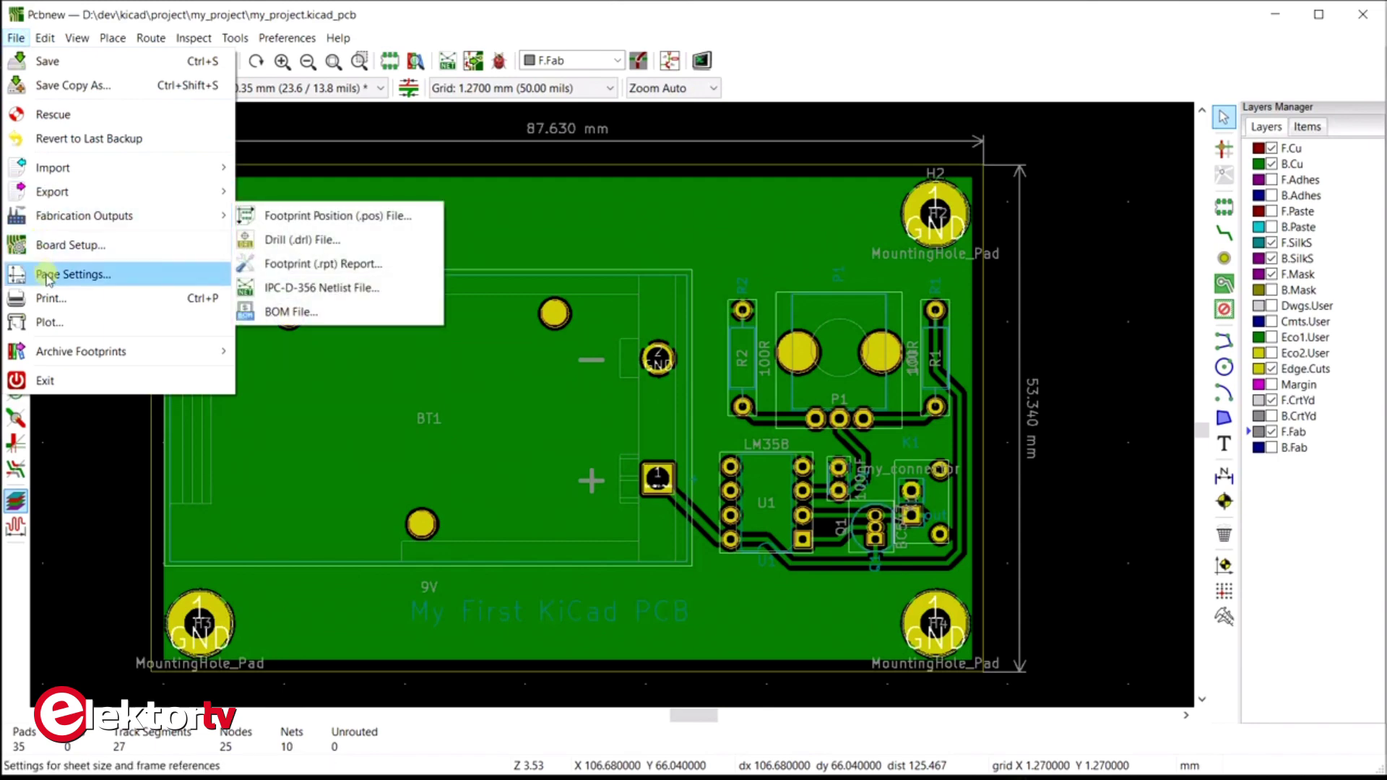
pyautogui.click(45, 322)
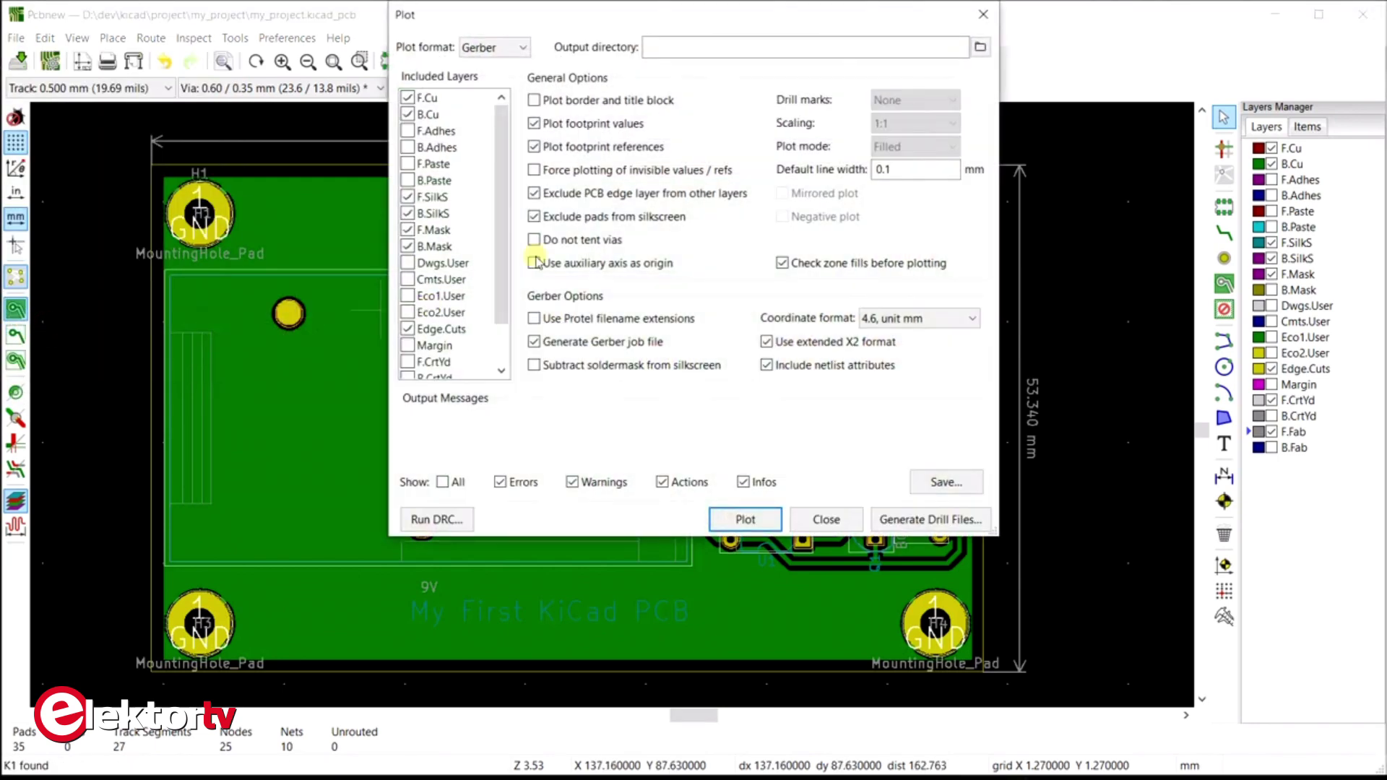
pyautogui.moveTo(653, 14); pyautogui.dragTo(642, 91)
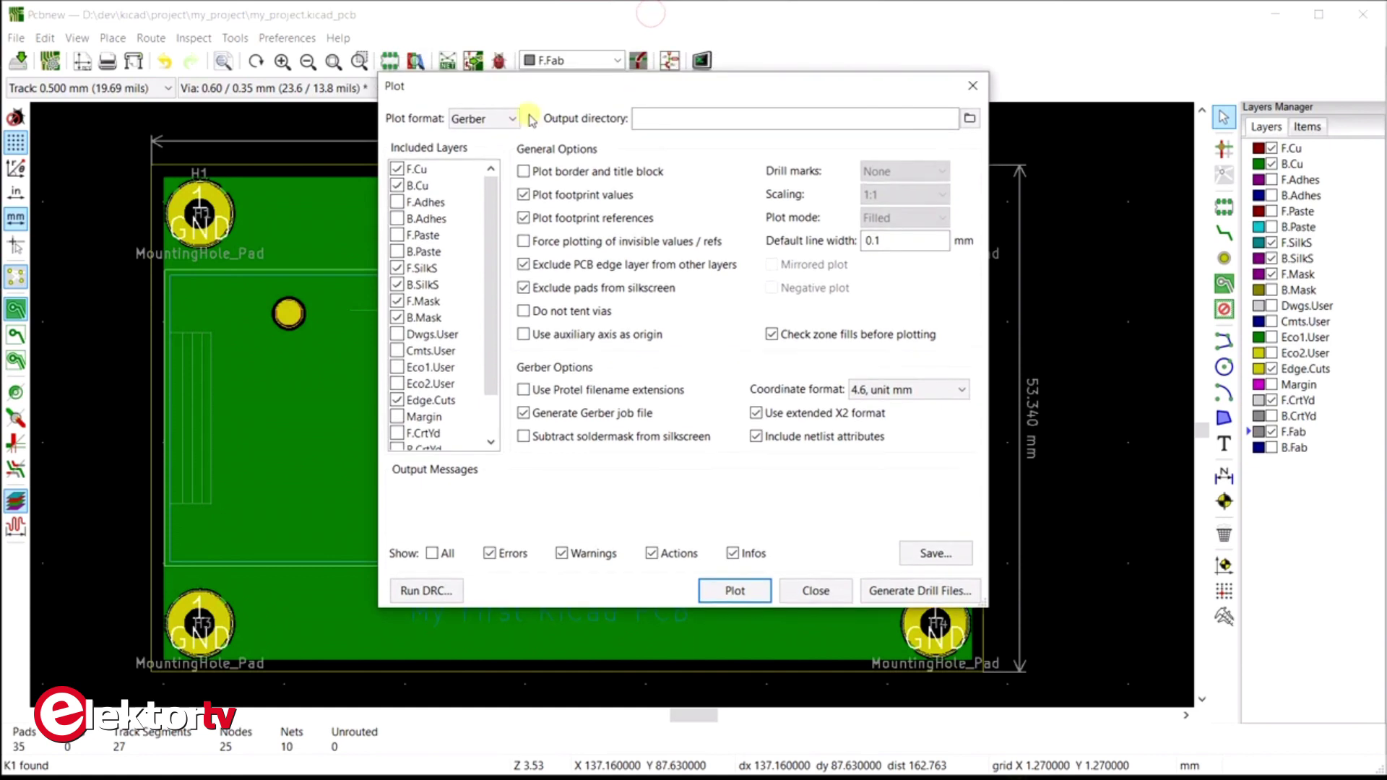
pyautogui.click(508, 118)
pyautogui.click(508, 119)
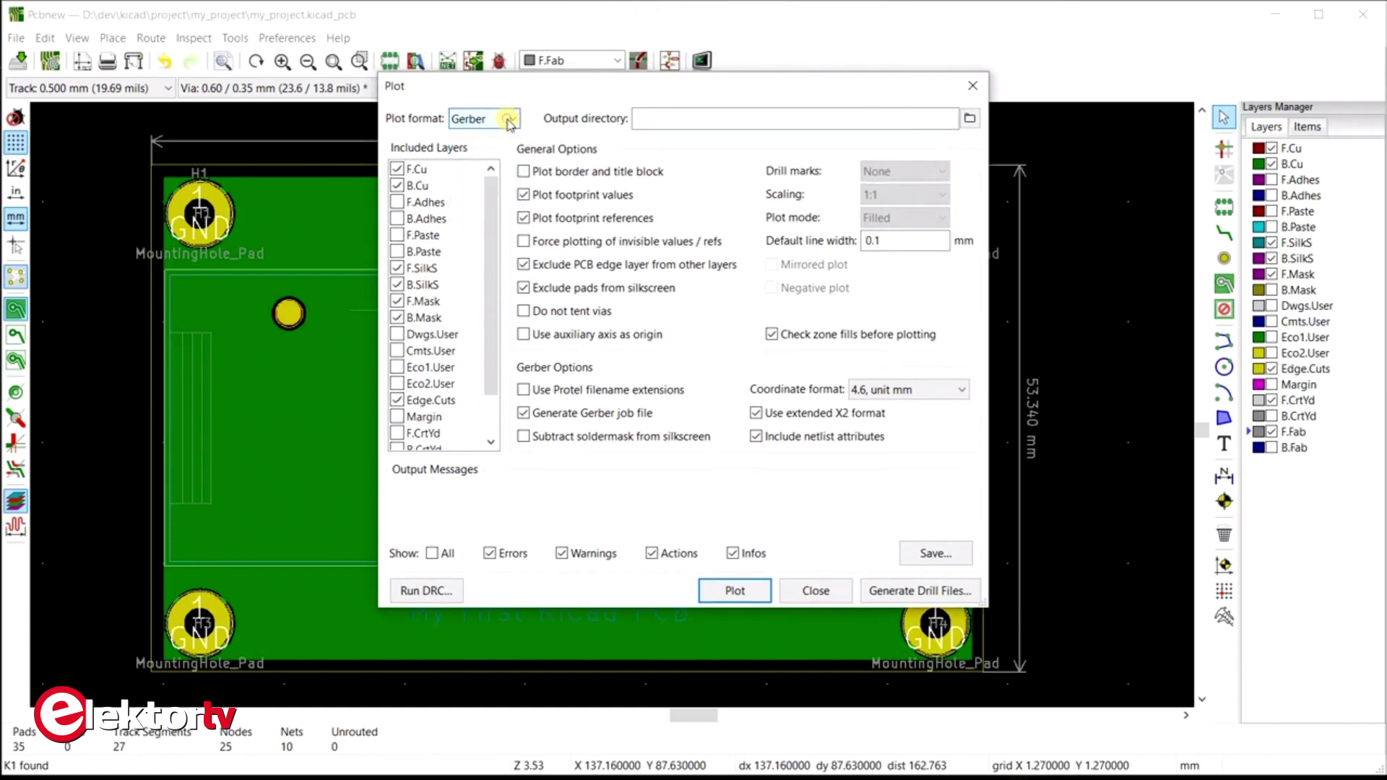
pyautogui.click(508, 119)
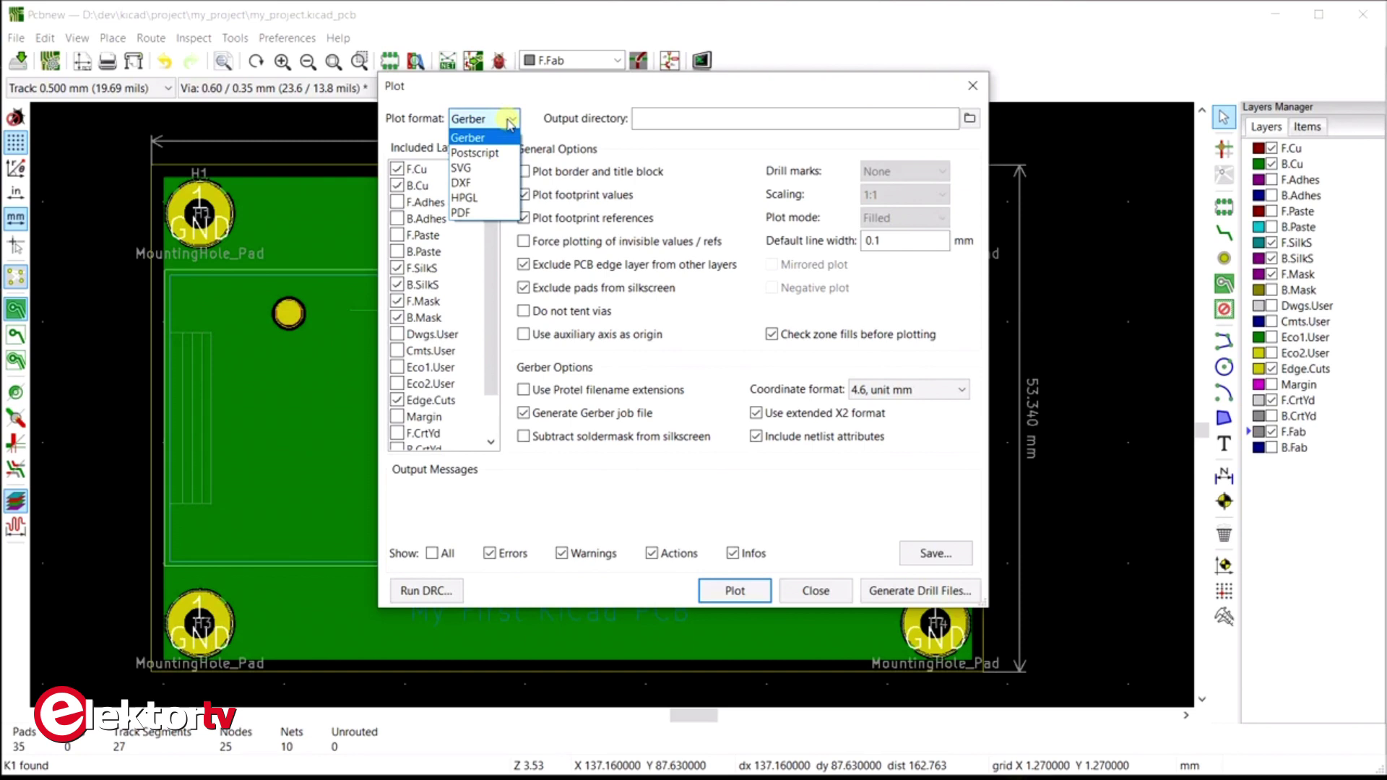
pyautogui.click(509, 123)
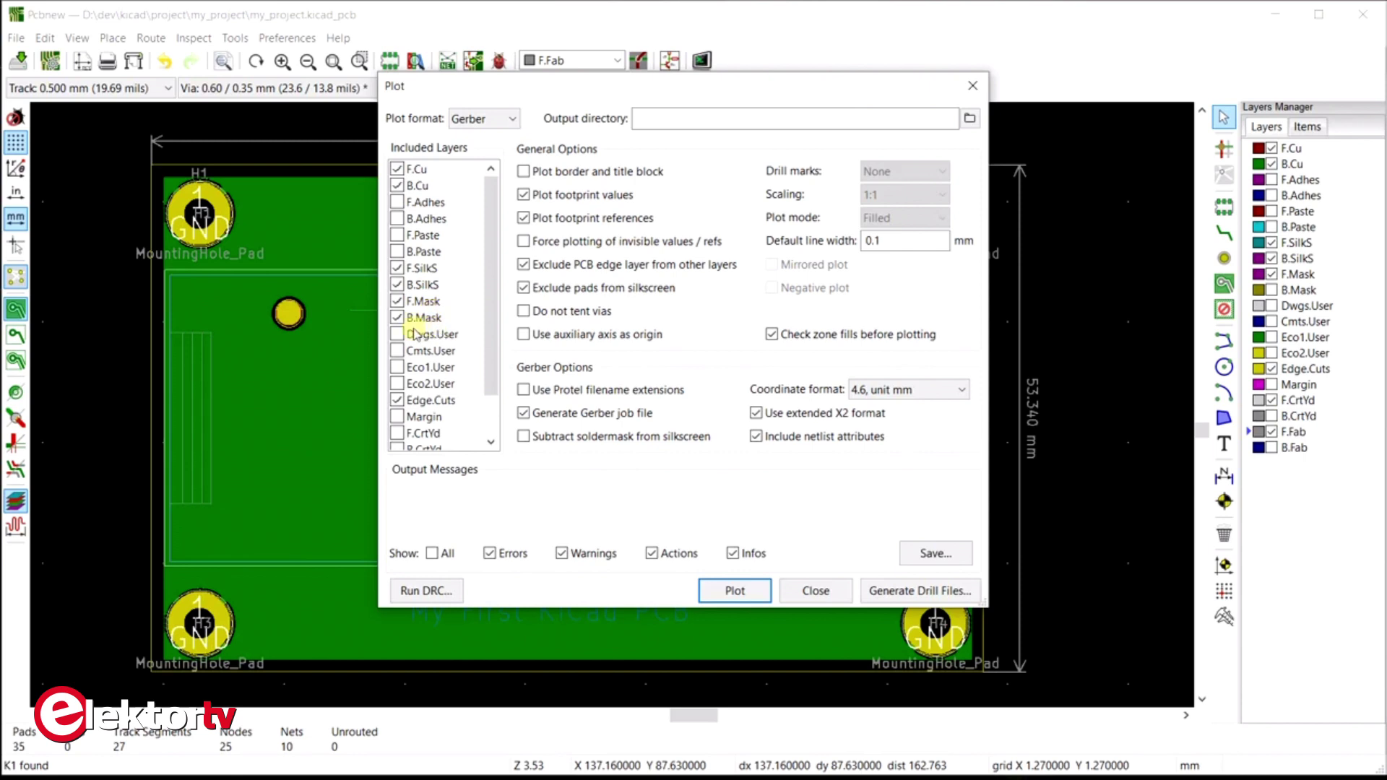
pyautogui.scroll(-1, 417, 341)
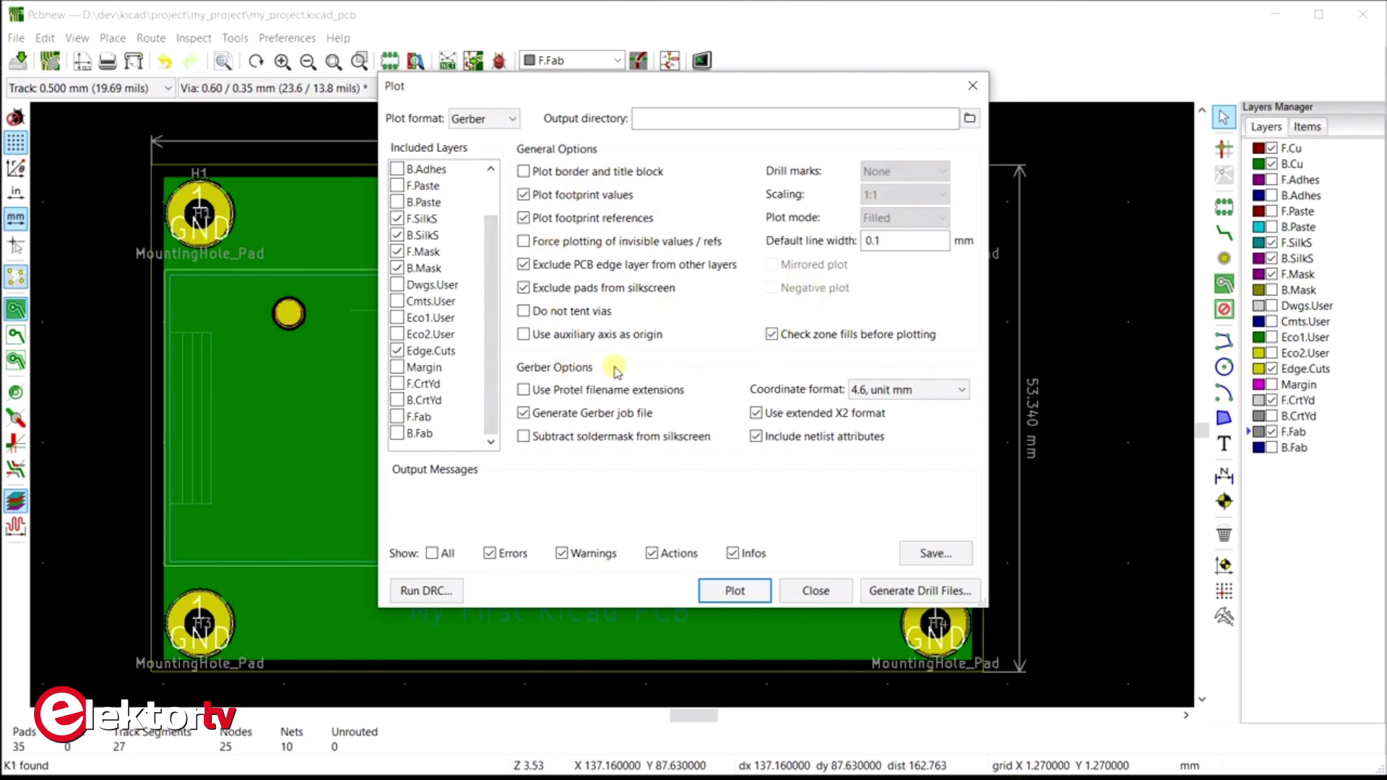
pyautogui.moveTo(838, 419)
pyautogui.click(733, 592)
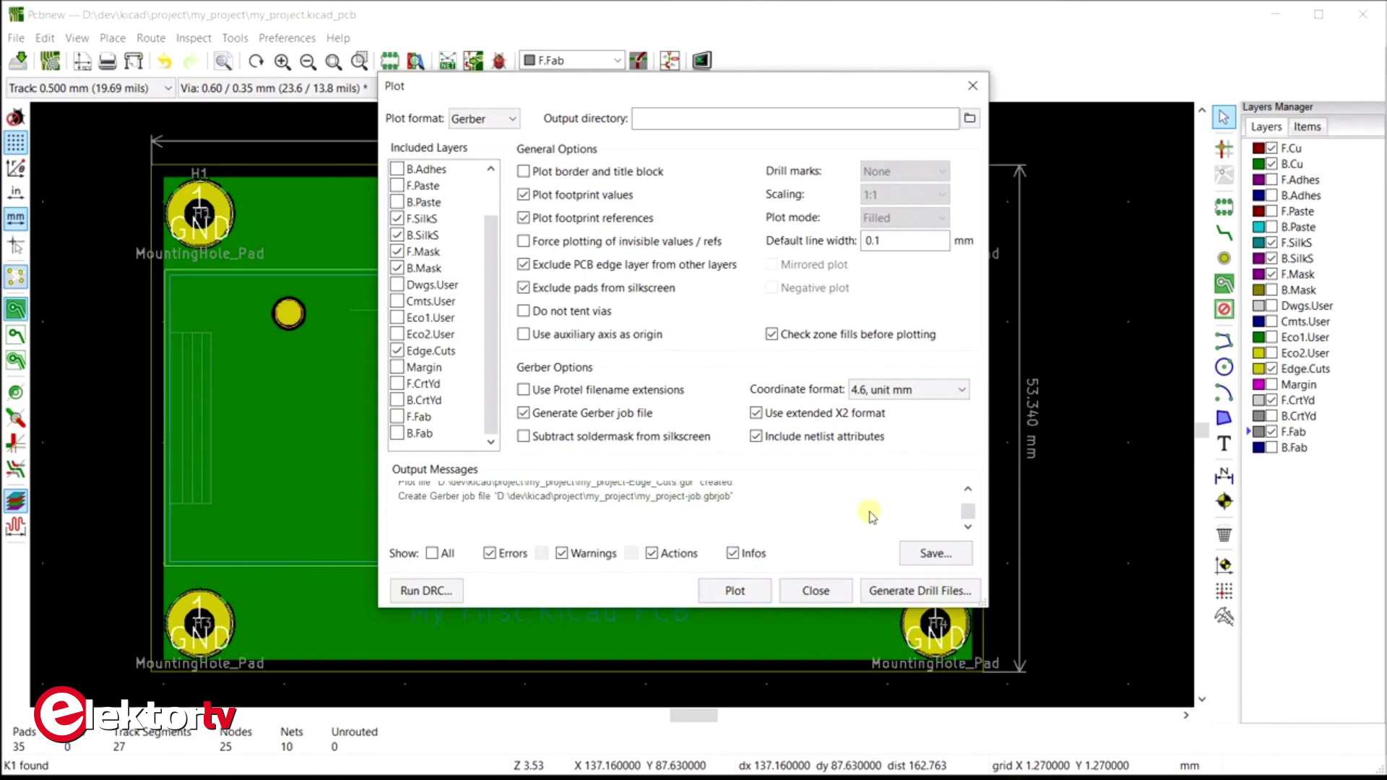
pyautogui.click(915, 592)
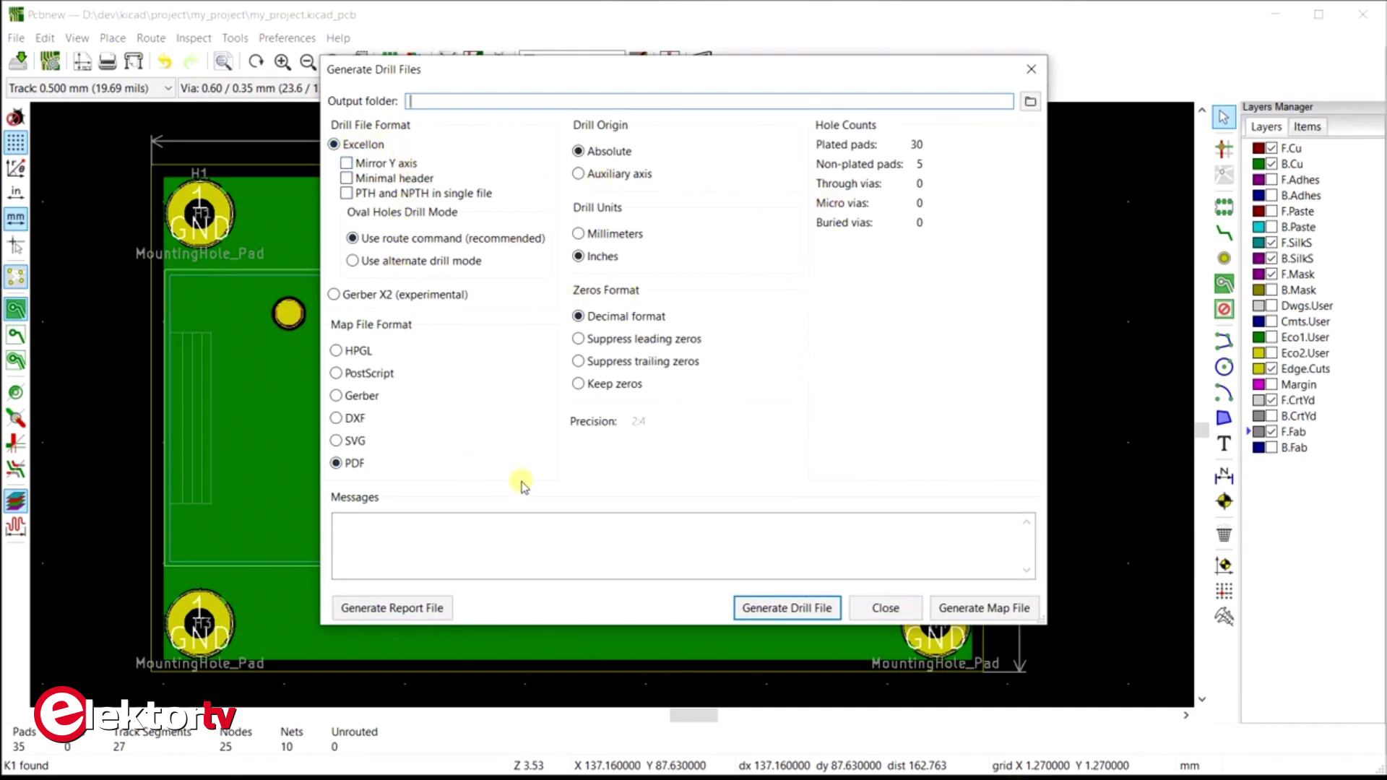
# Generate my_project-PTH.drl, my_project-NPTH.drl and a PDF drill map, then return to Plot
pyautogui.click(803, 616)
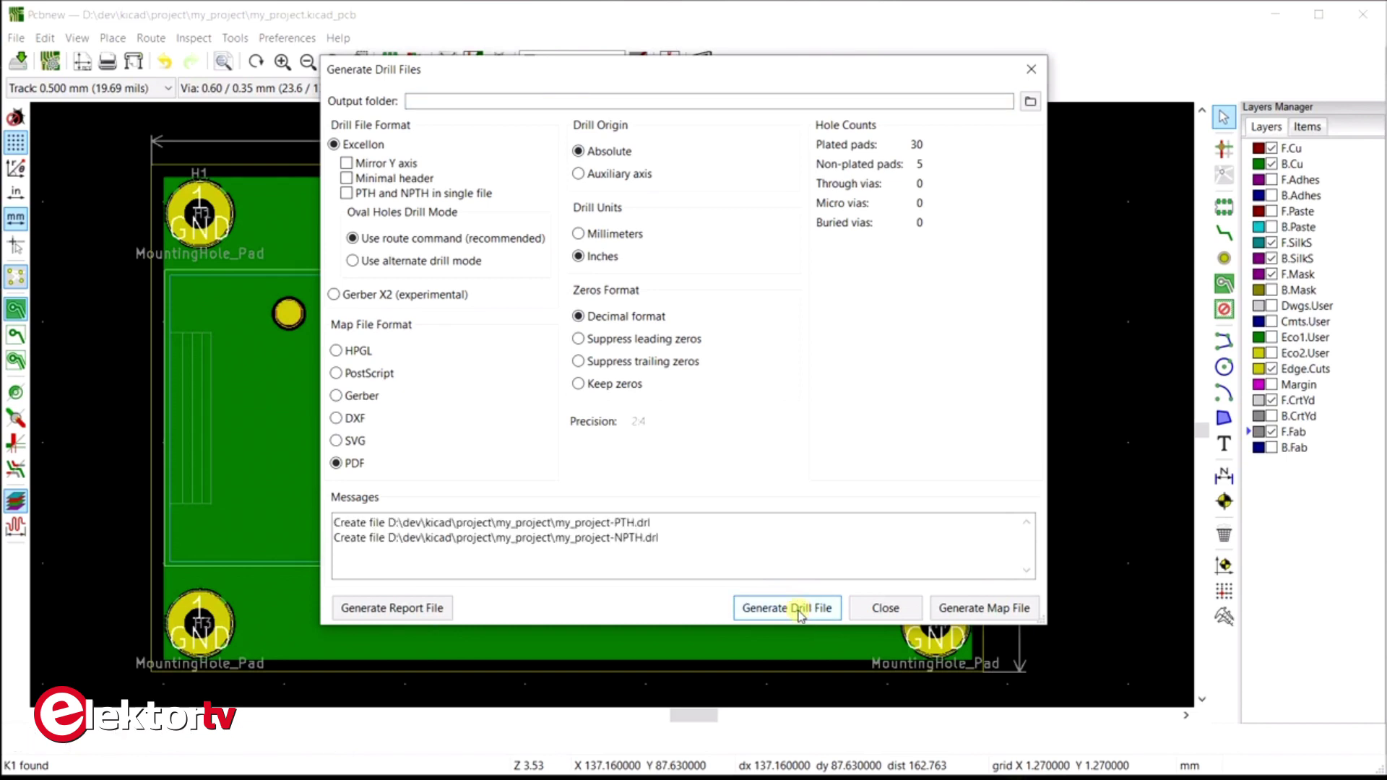
pyautogui.click(974, 610)
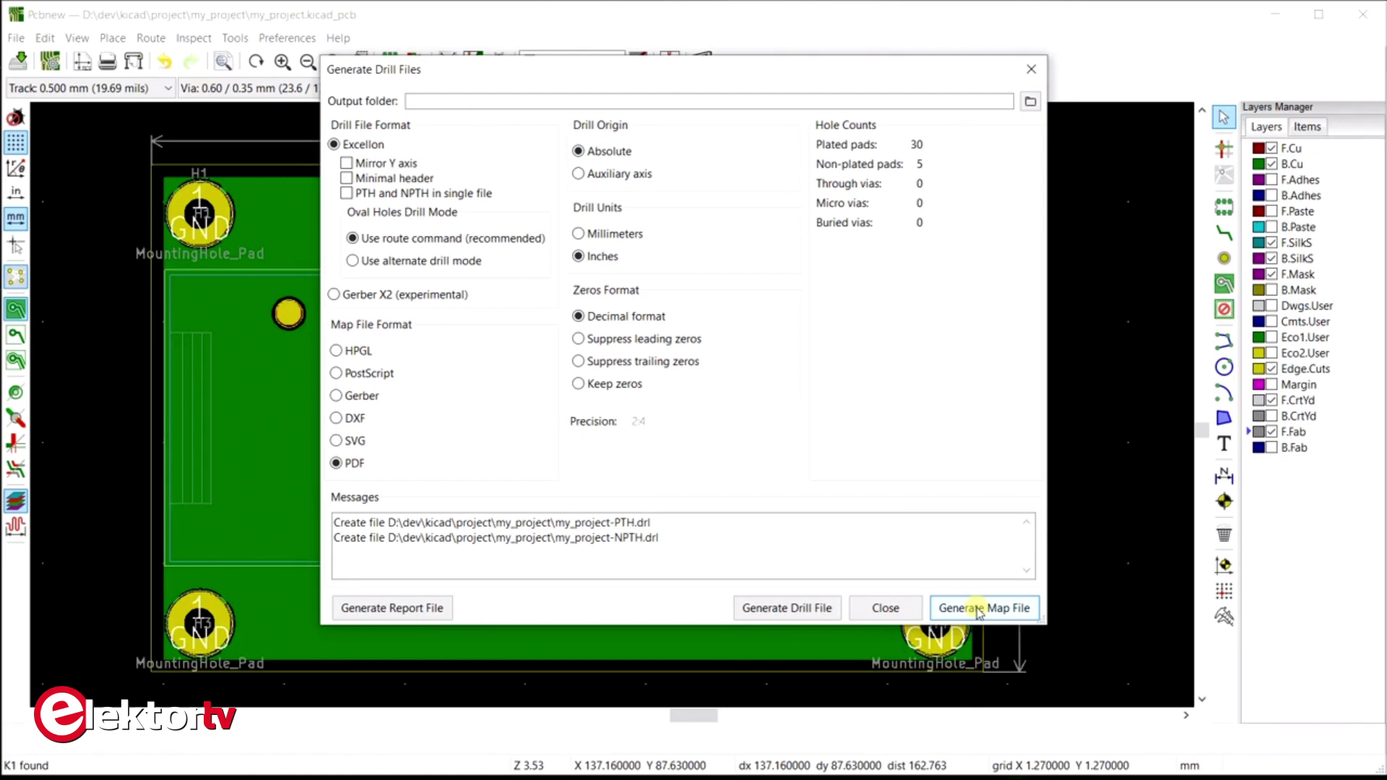
pyautogui.click(895, 608)
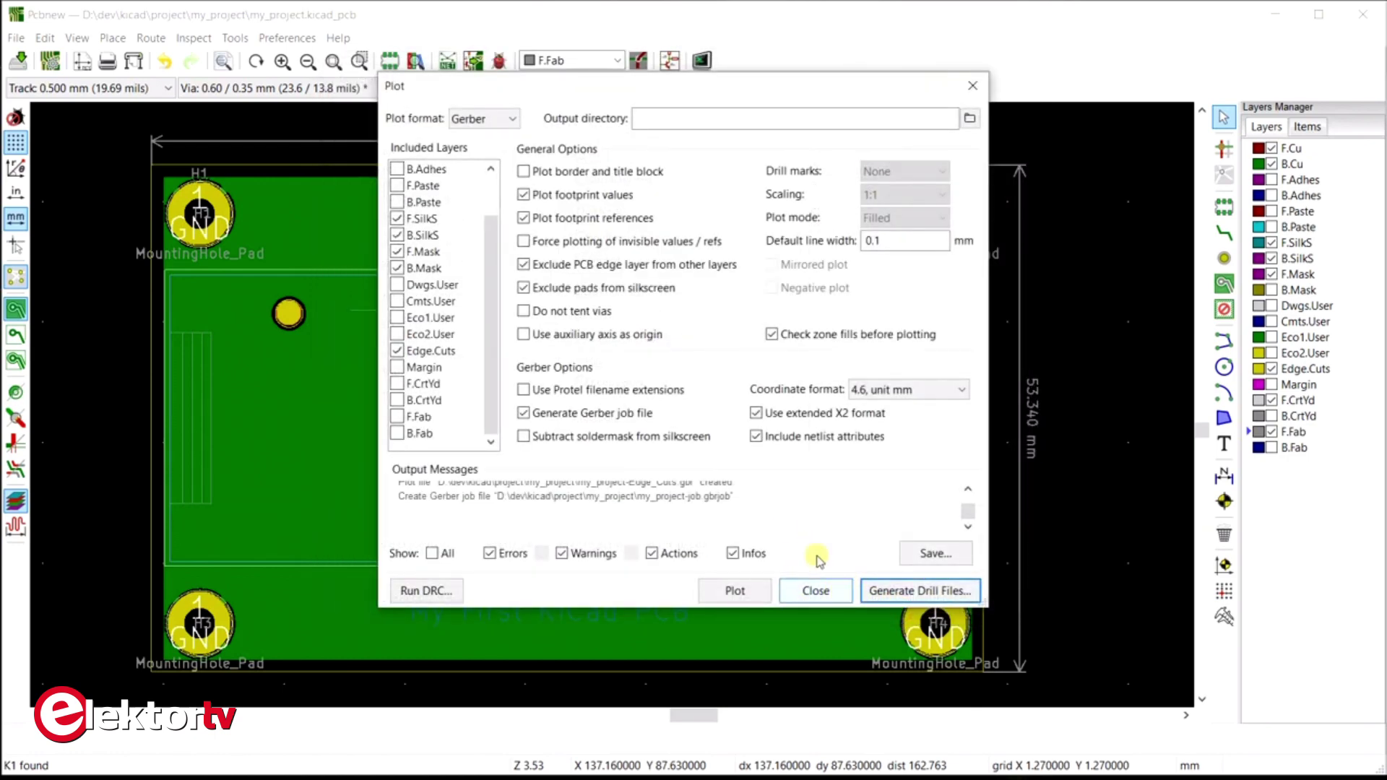
# Plot the F.Fab layer in PDF format, producing my_project-F_Fab.pdf
pyautogui.click(511, 119)
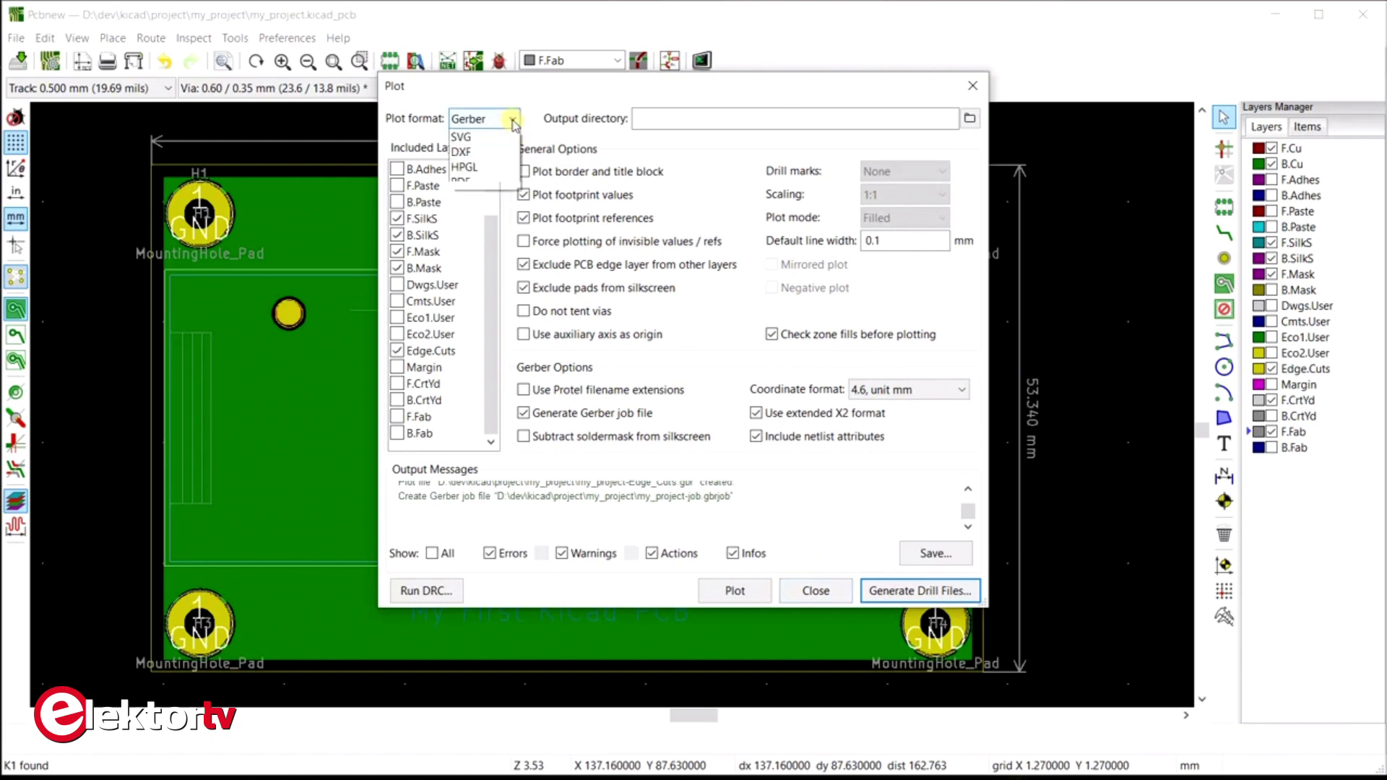
pyautogui.click(481, 213)
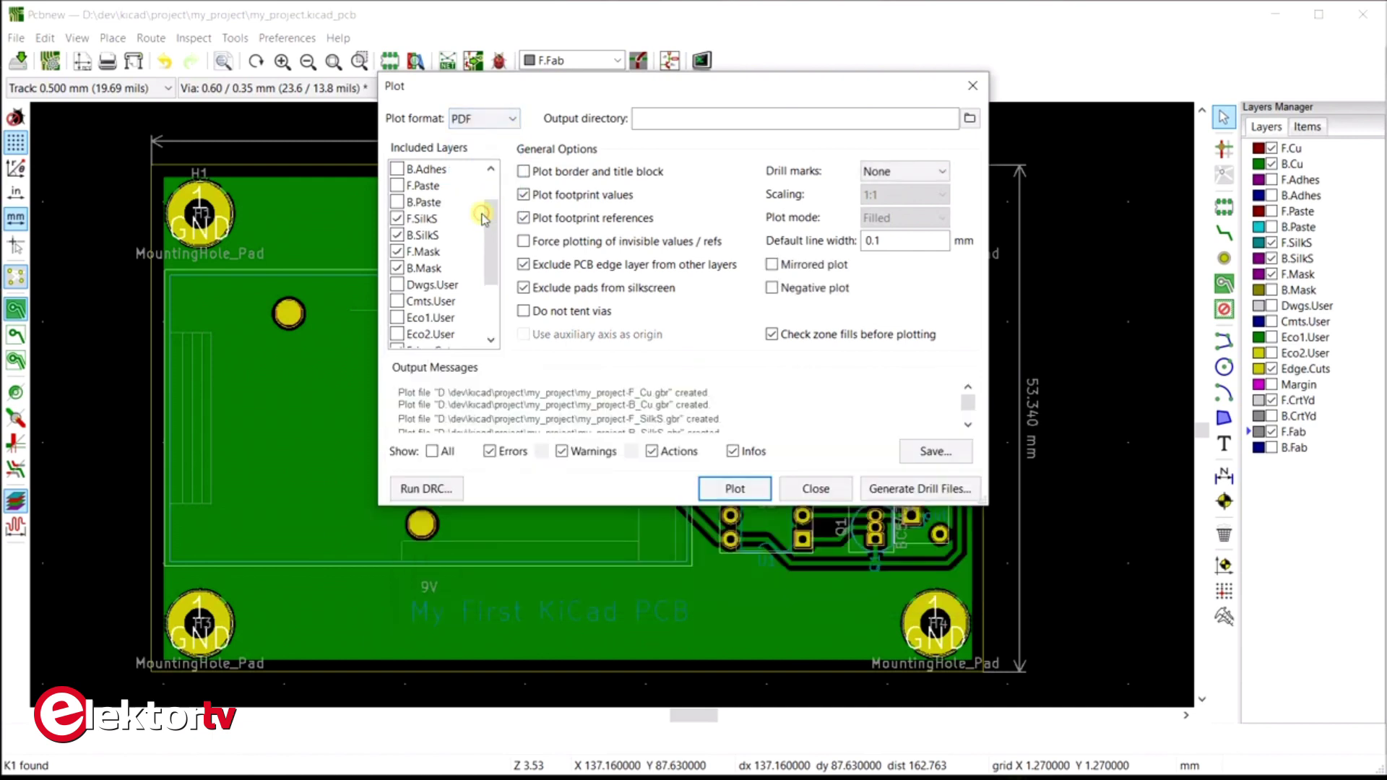
pyautogui.scroll(-2, 463, 328)
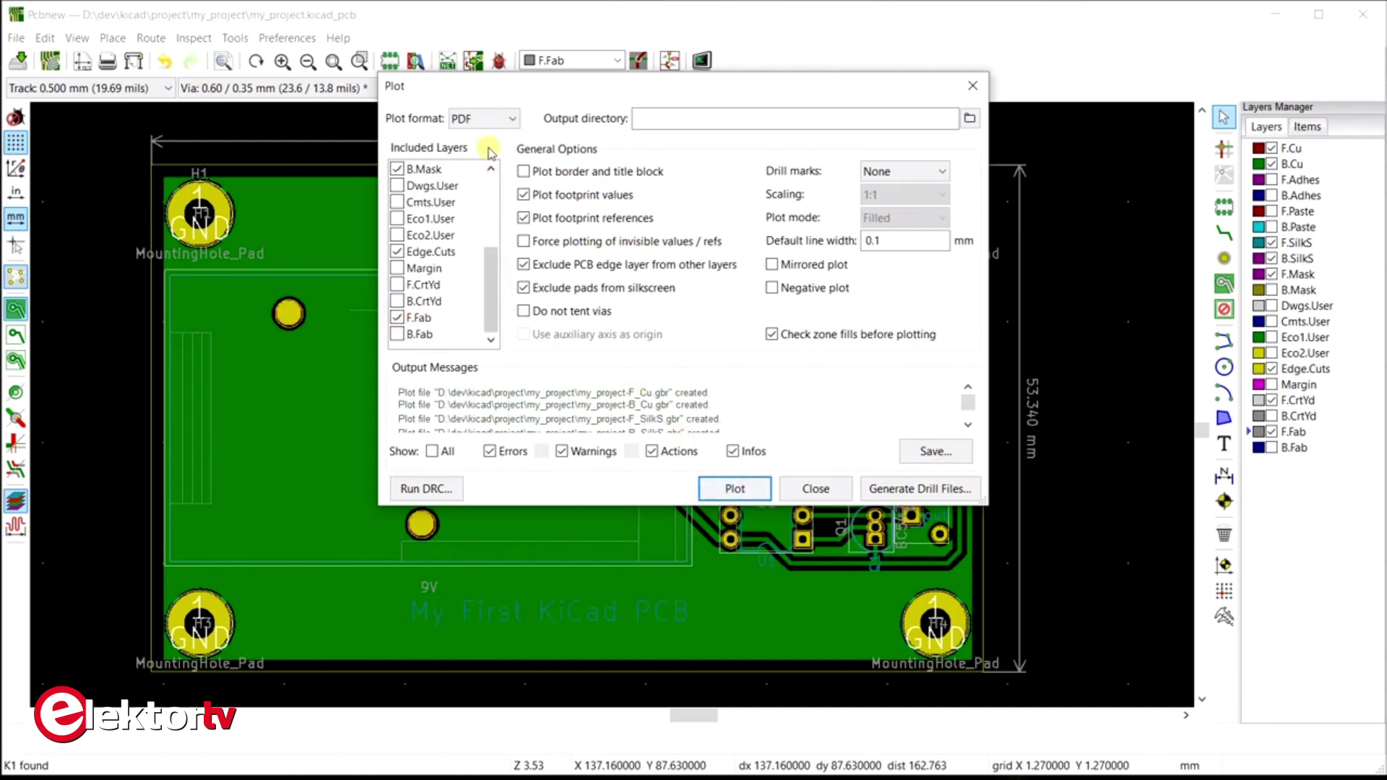
pyautogui.click(723, 494)
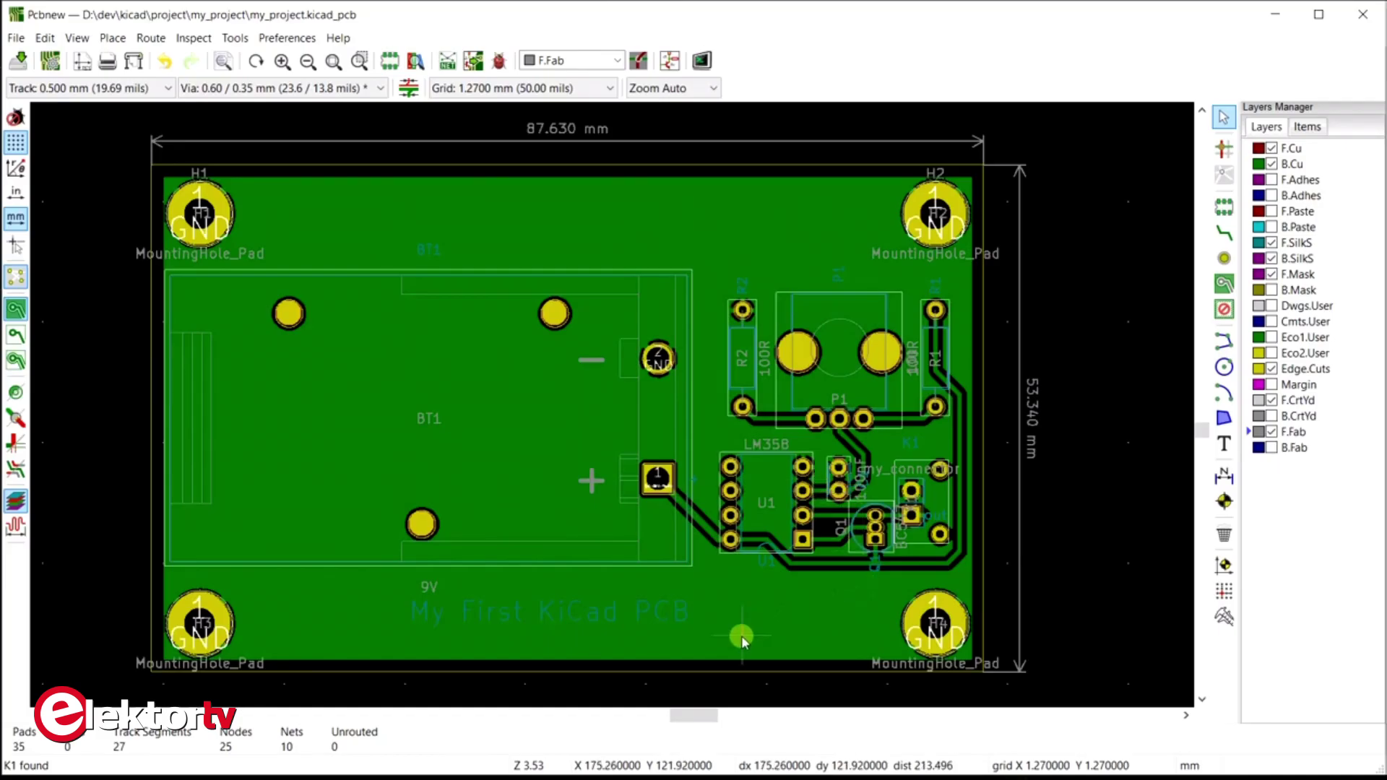
# Launch GerbView and load the my_project Gerber files from B_Cu to F_SilkS plus the job file, dismissing the error report
pyautogui.click(449, 778)
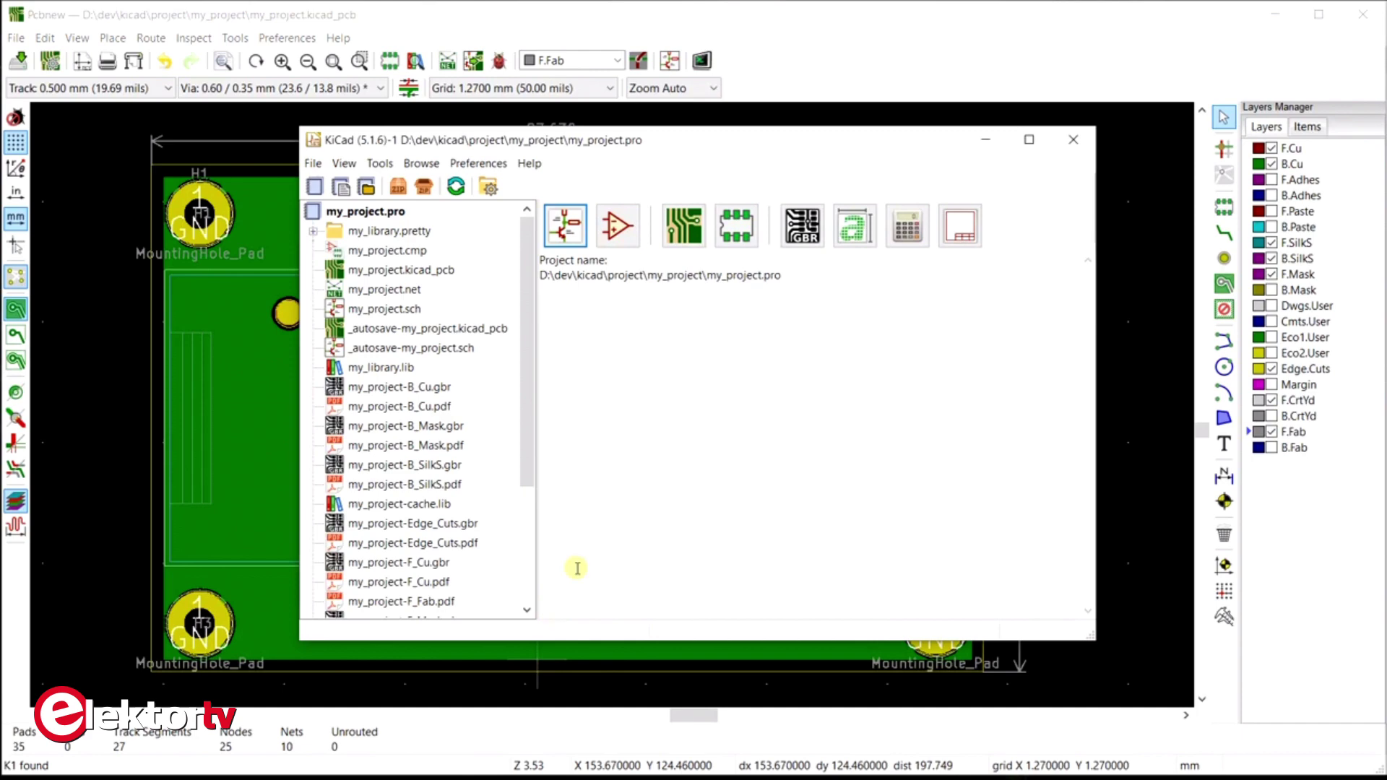
pyautogui.click(804, 230)
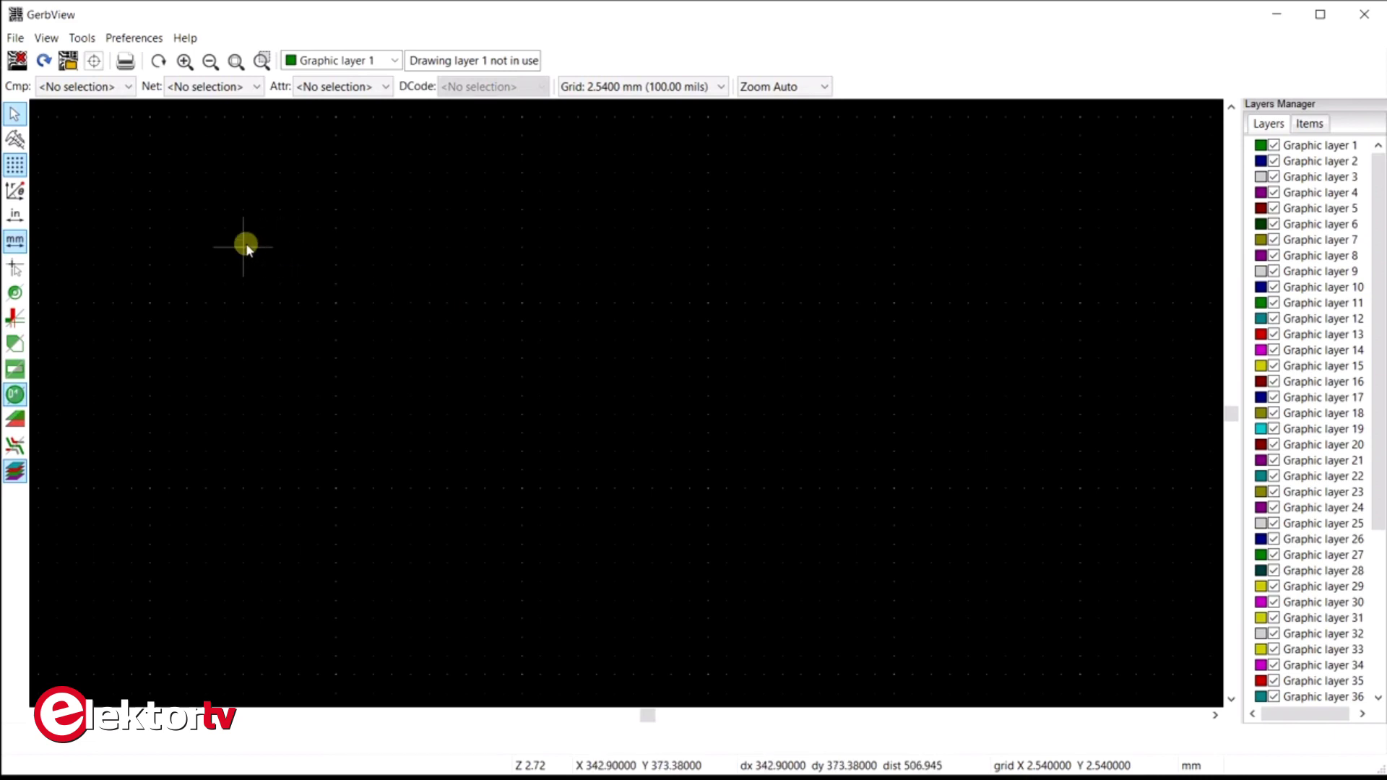
pyautogui.click(15, 37)
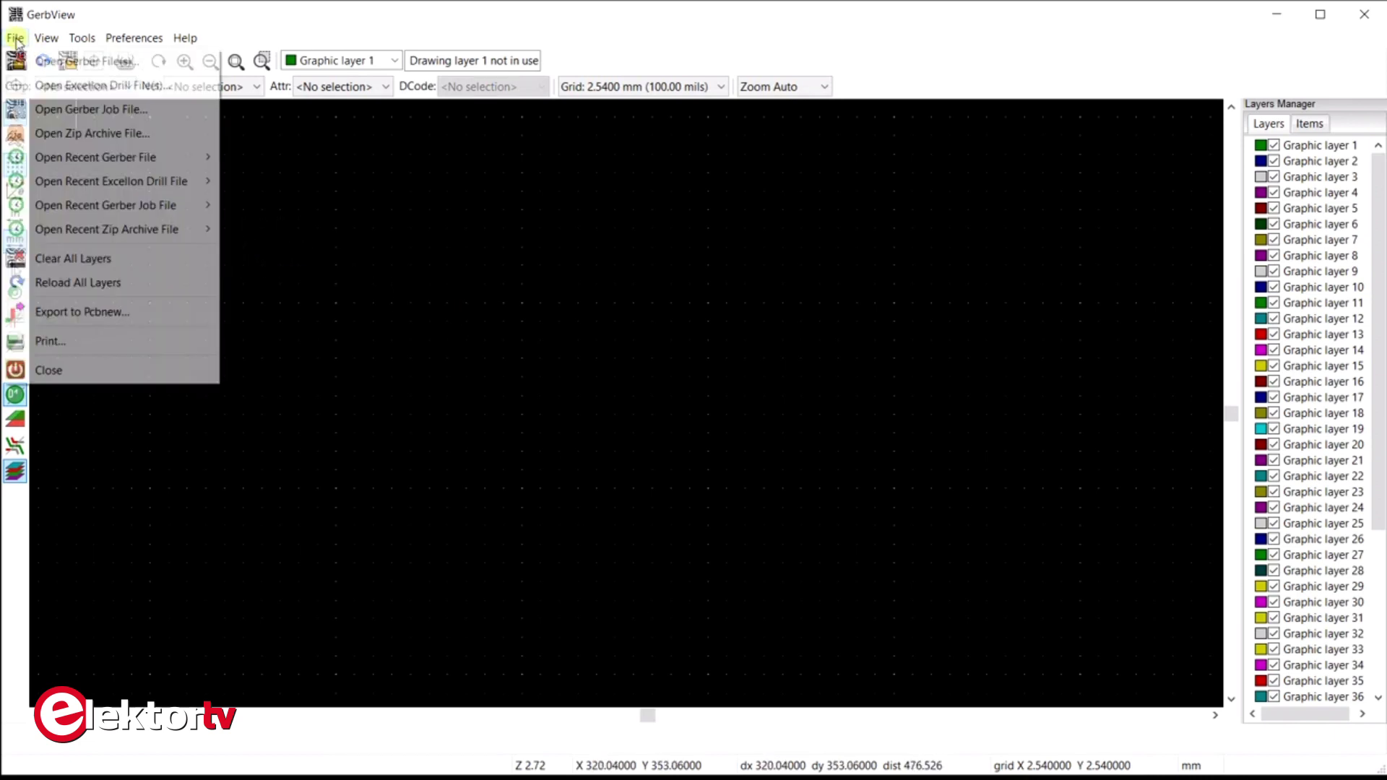
pyautogui.click(49, 64)
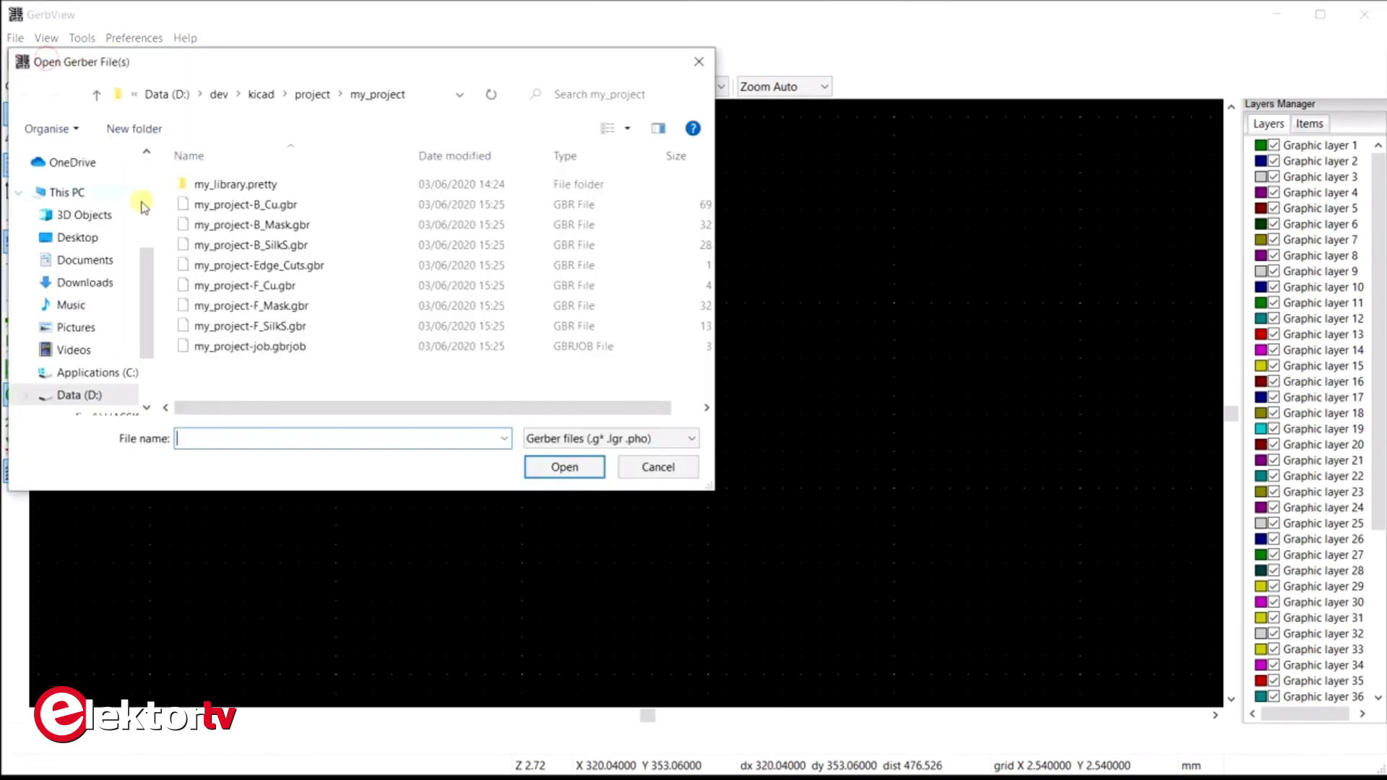
pyautogui.click(285, 204)
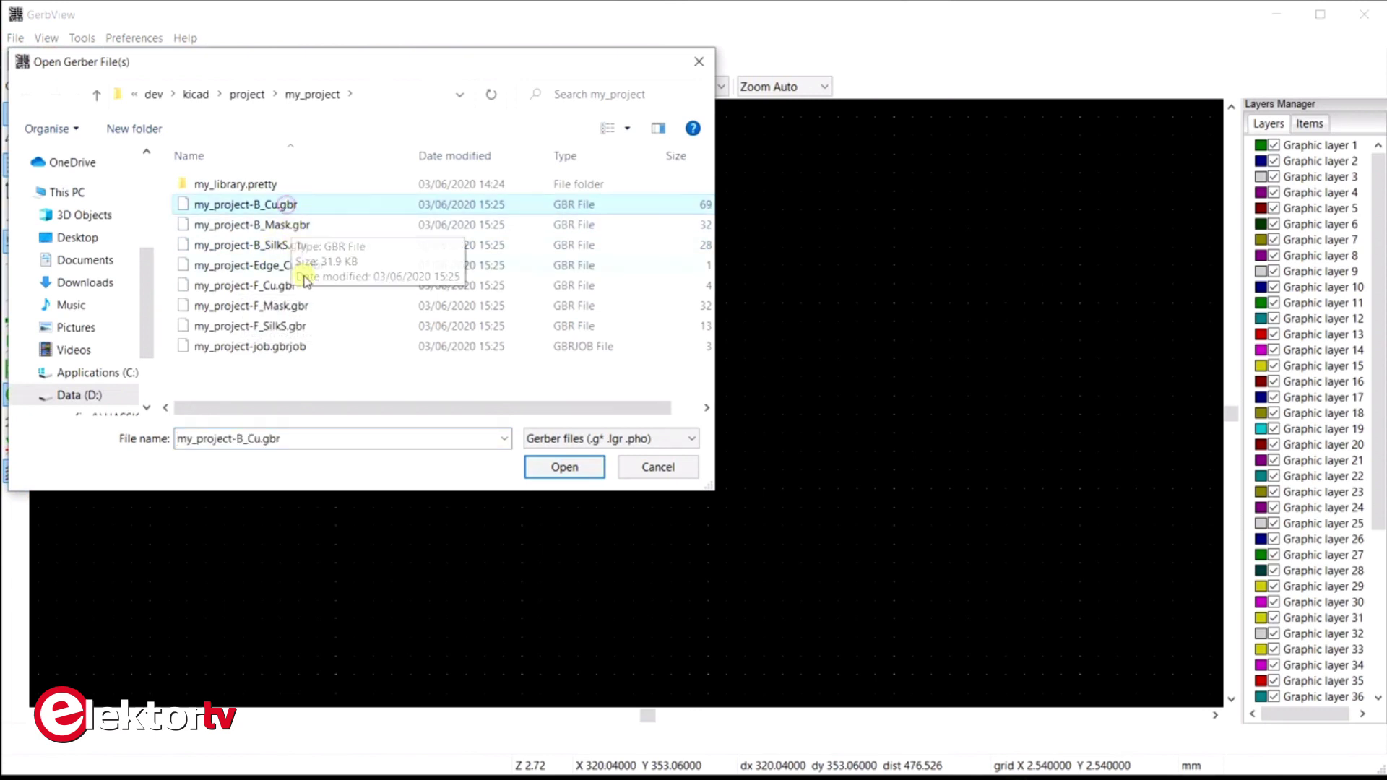
pyautogui.keyDown('shift'); pyautogui.click(285, 326); pyautogui.keyUp('shift')
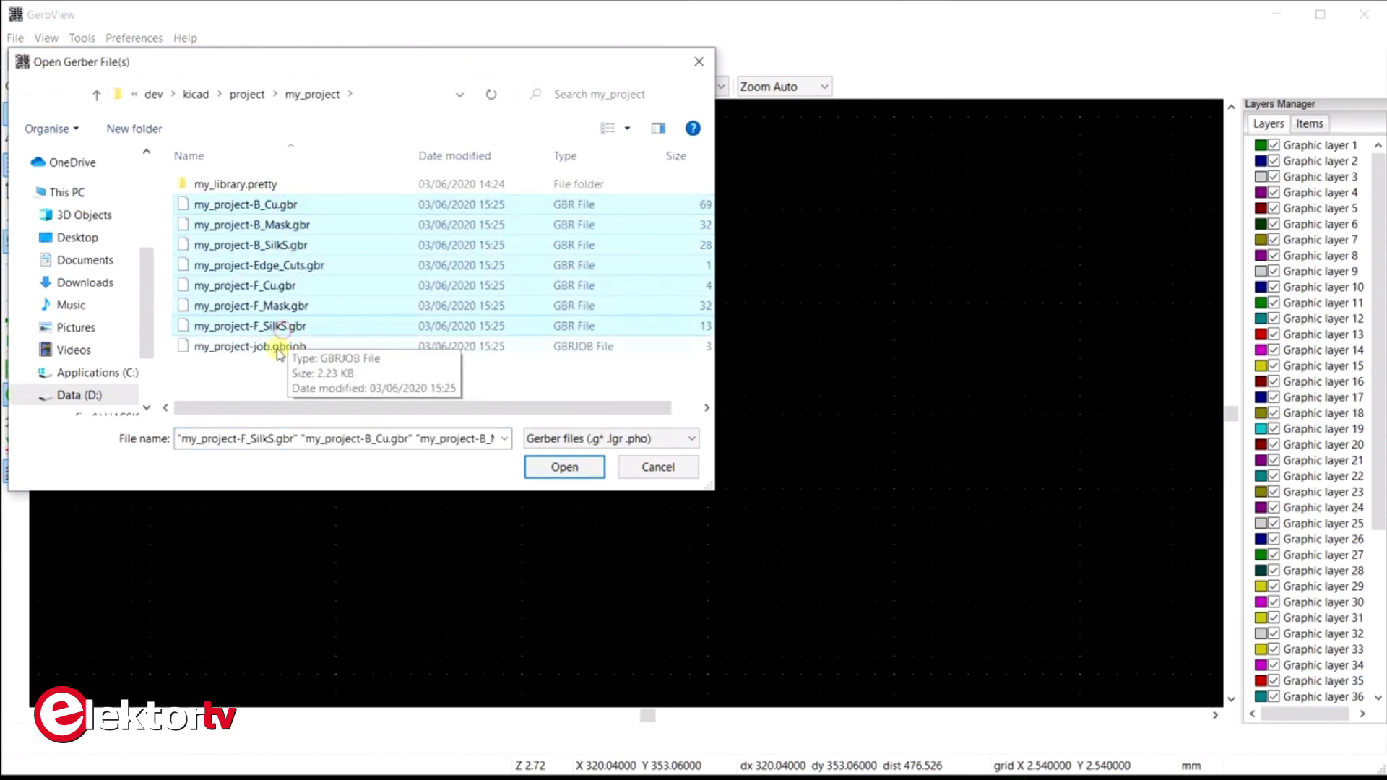
pyautogui.keyDown('shift'); pyautogui.click(277, 347); pyautogui.keyUp('shift')
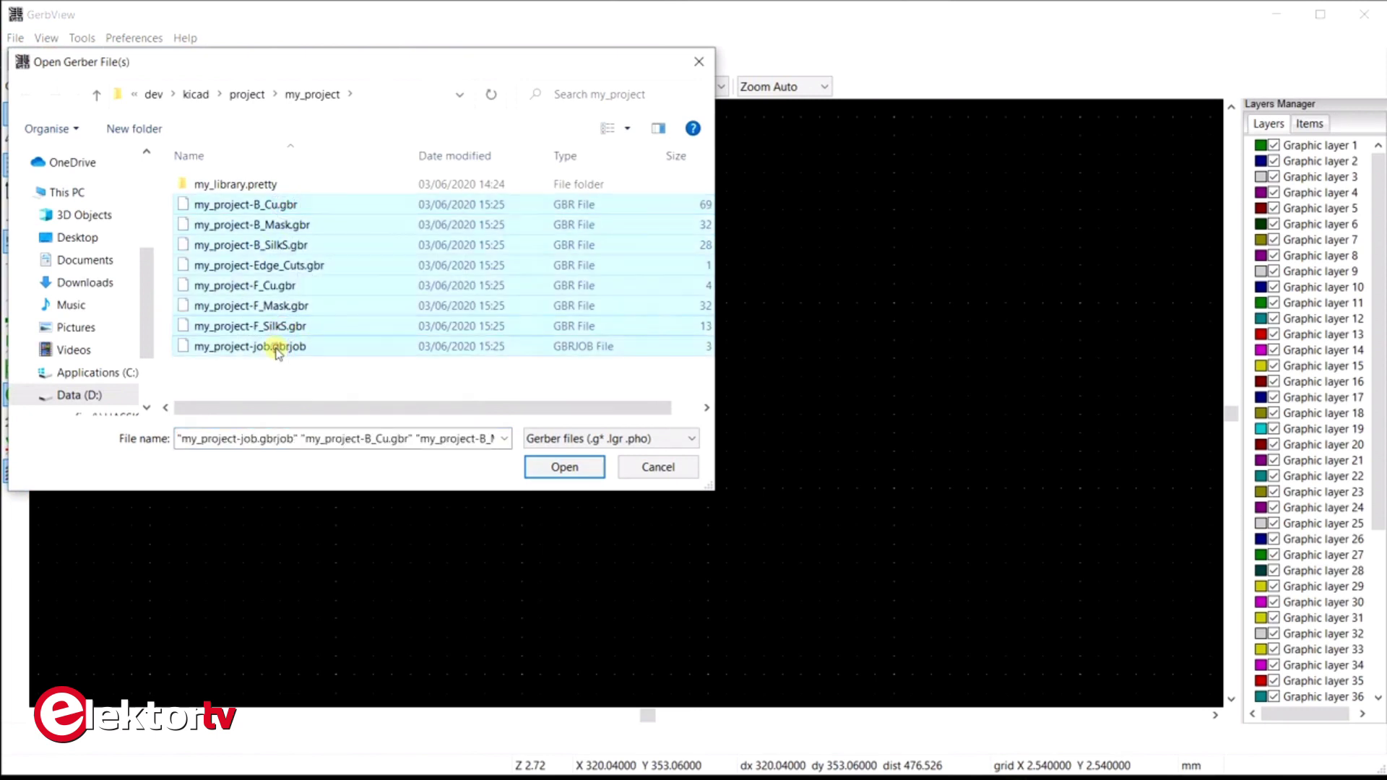
pyautogui.click(564, 468)
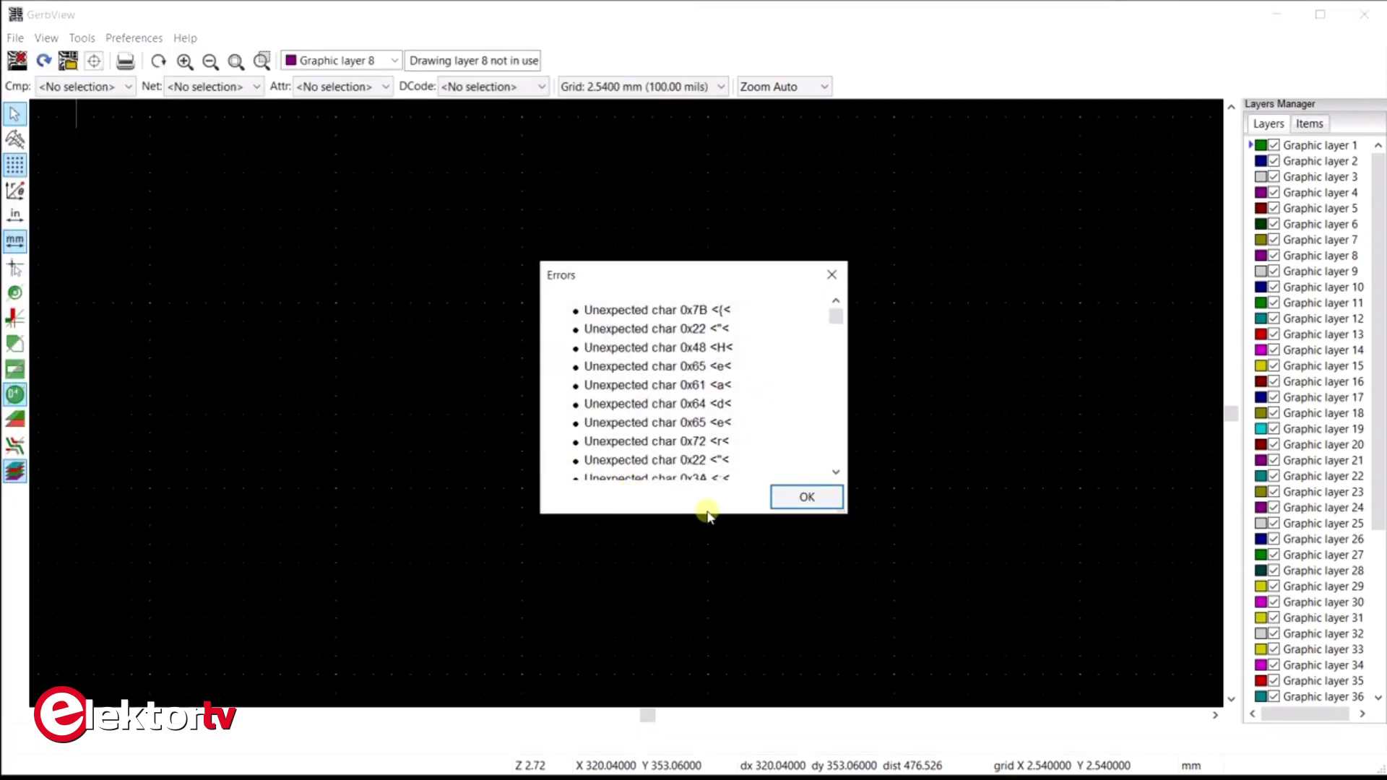
pyautogui.click(806, 497)
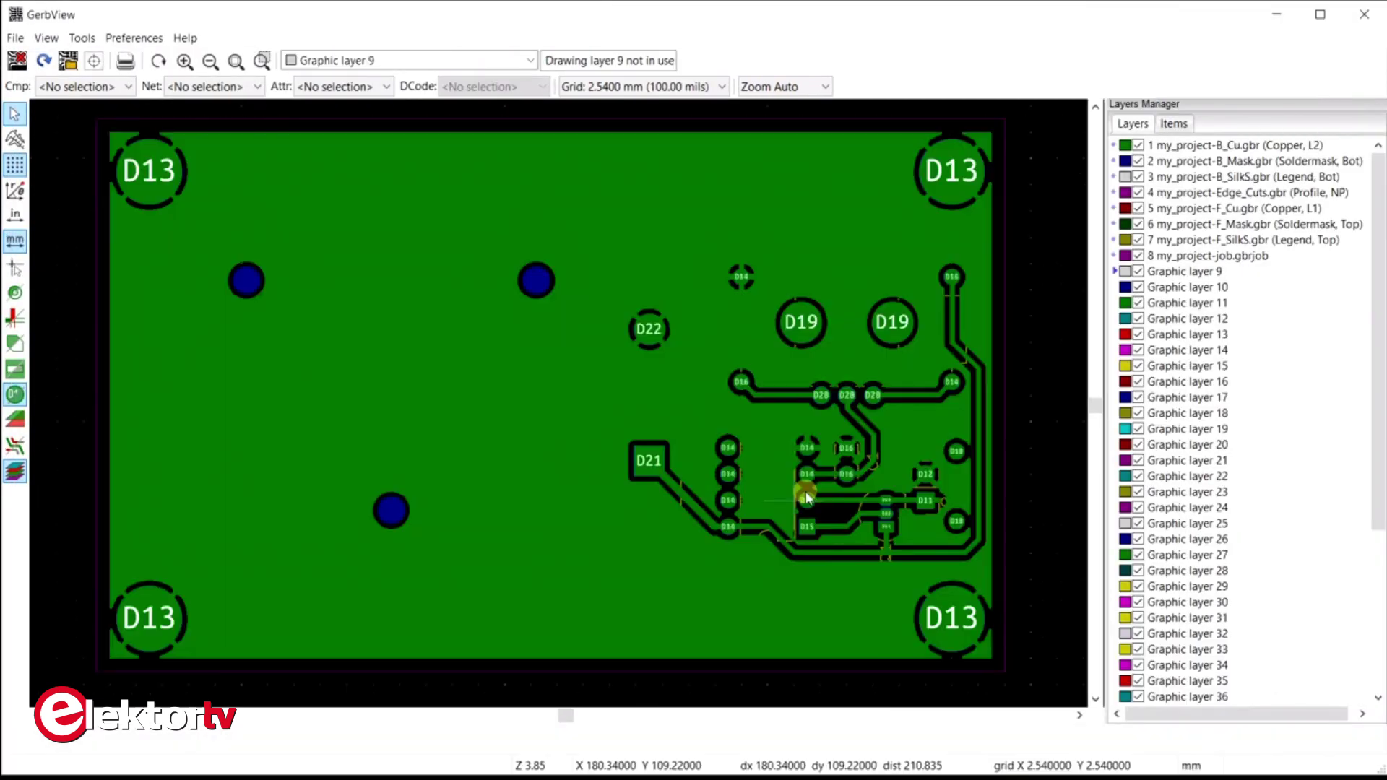
# Hide and show the B_Mask, B_Cu, F_Cu, F_SilkS and B_SilkS layers to inspect each one
pyautogui.click(1138, 162)
pyautogui.click(1138, 161)
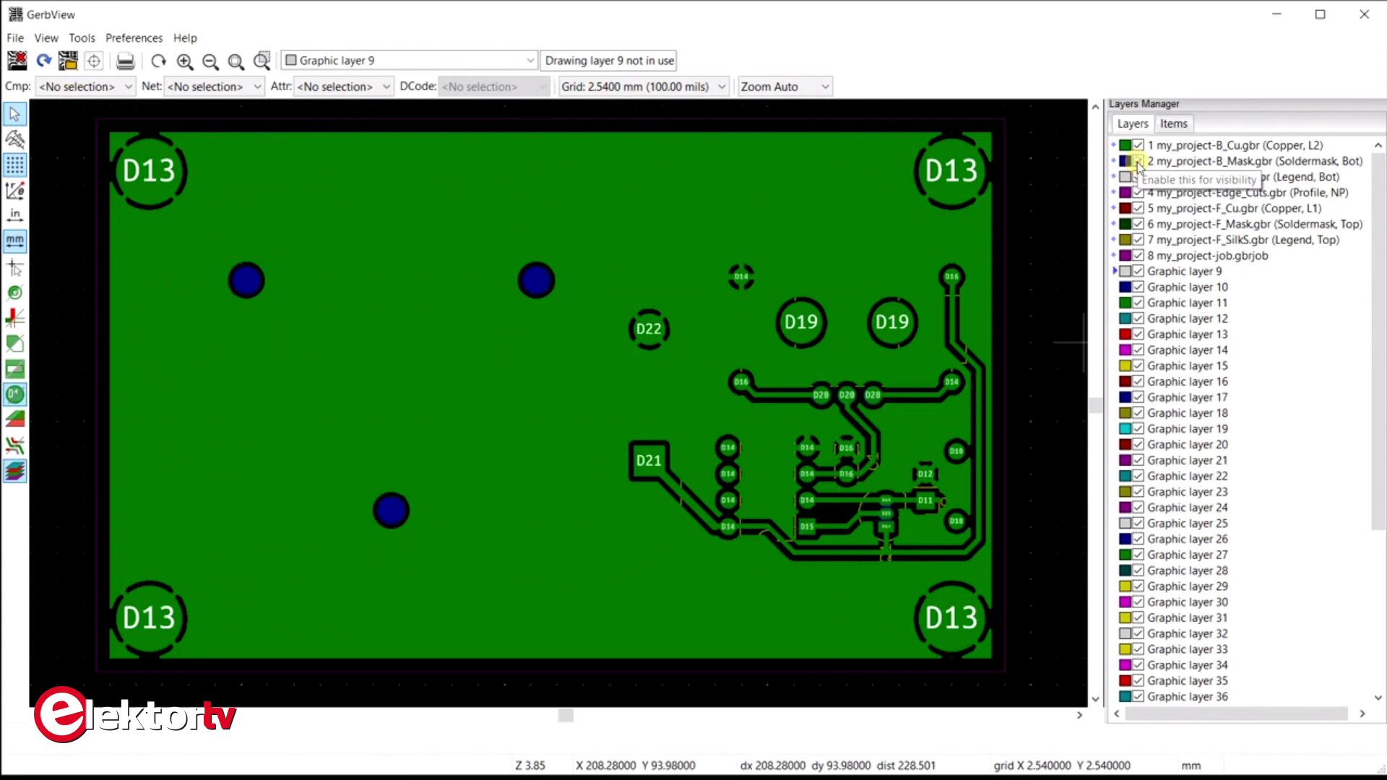
pyautogui.click(1138, 145)
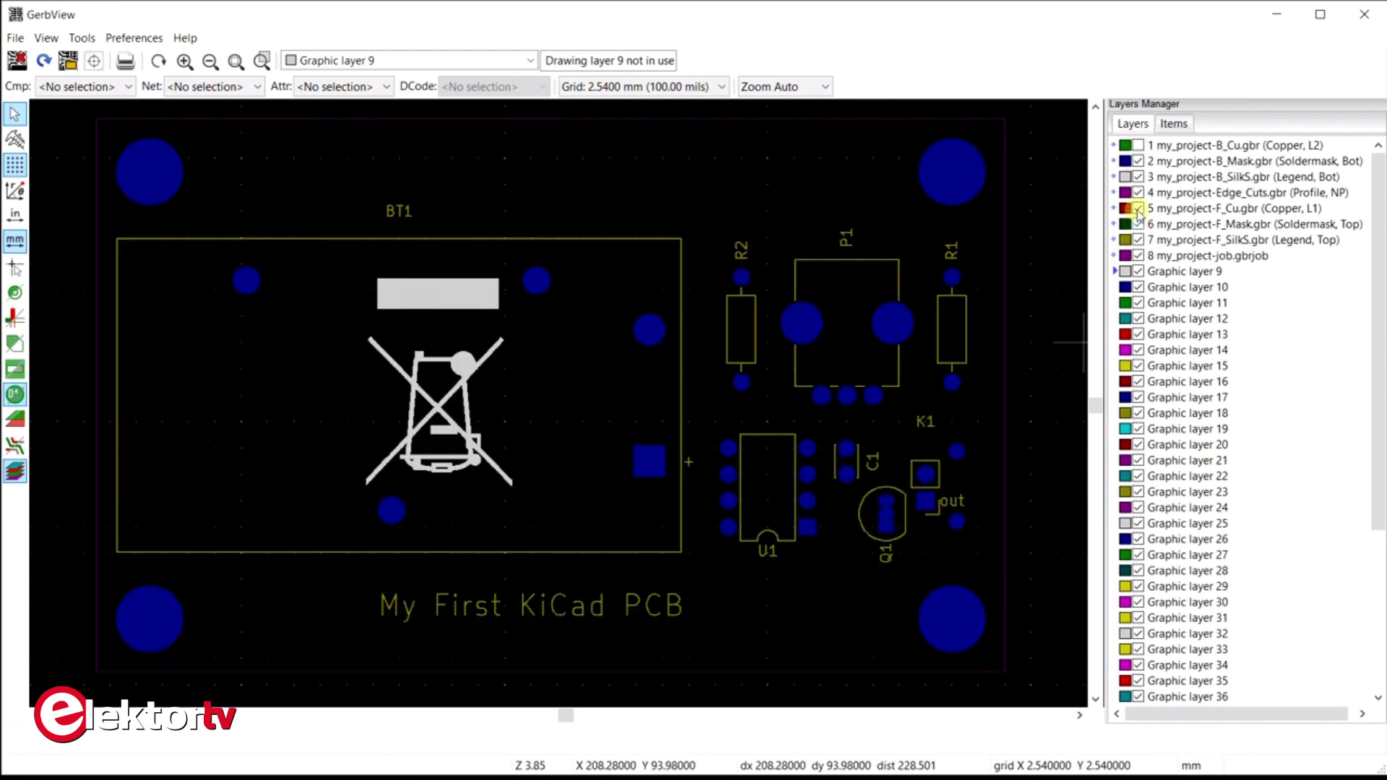
pyautogui.click(1138, 162)
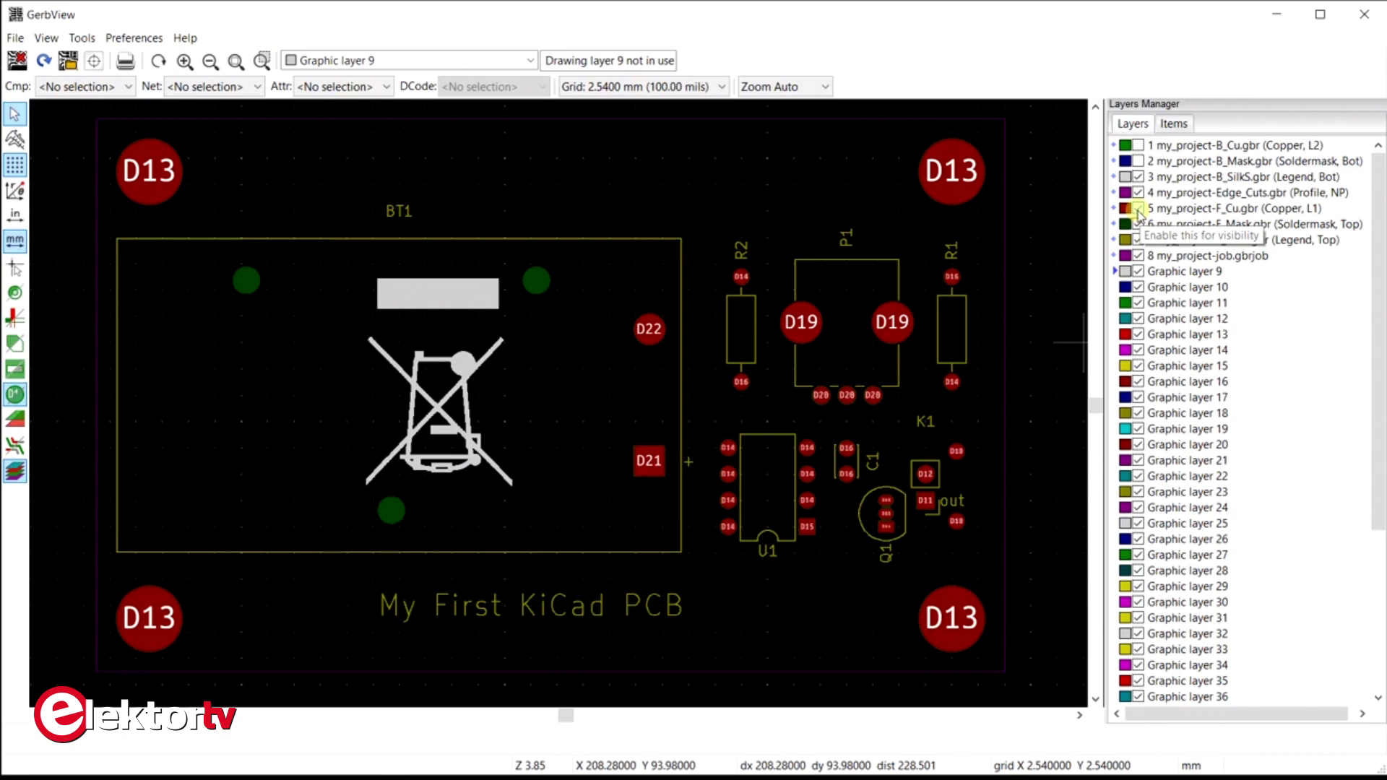
pyautogui.click(1138, 209)
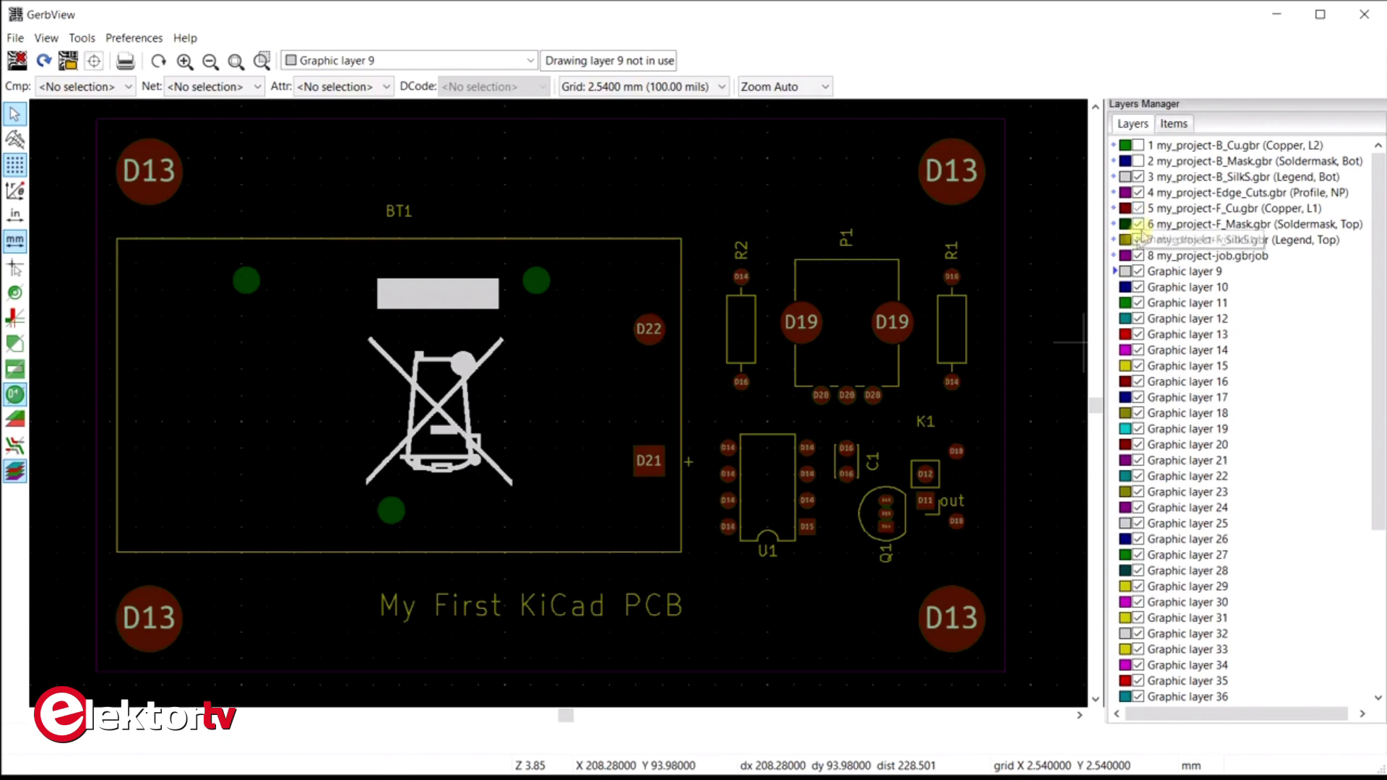
pyautogui.click(1138, 240)
pyautogui.click(1139, 239)
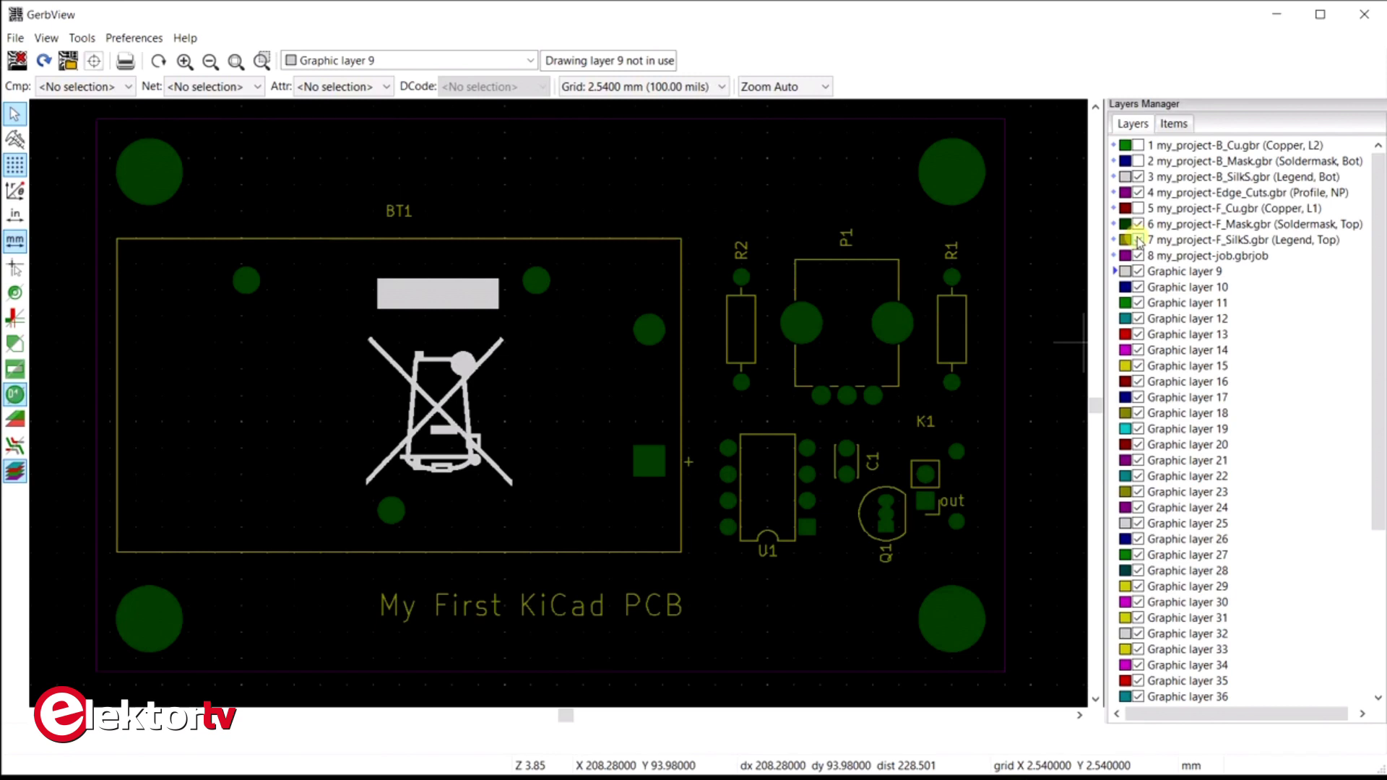
pyautogui.click(1139, 177)
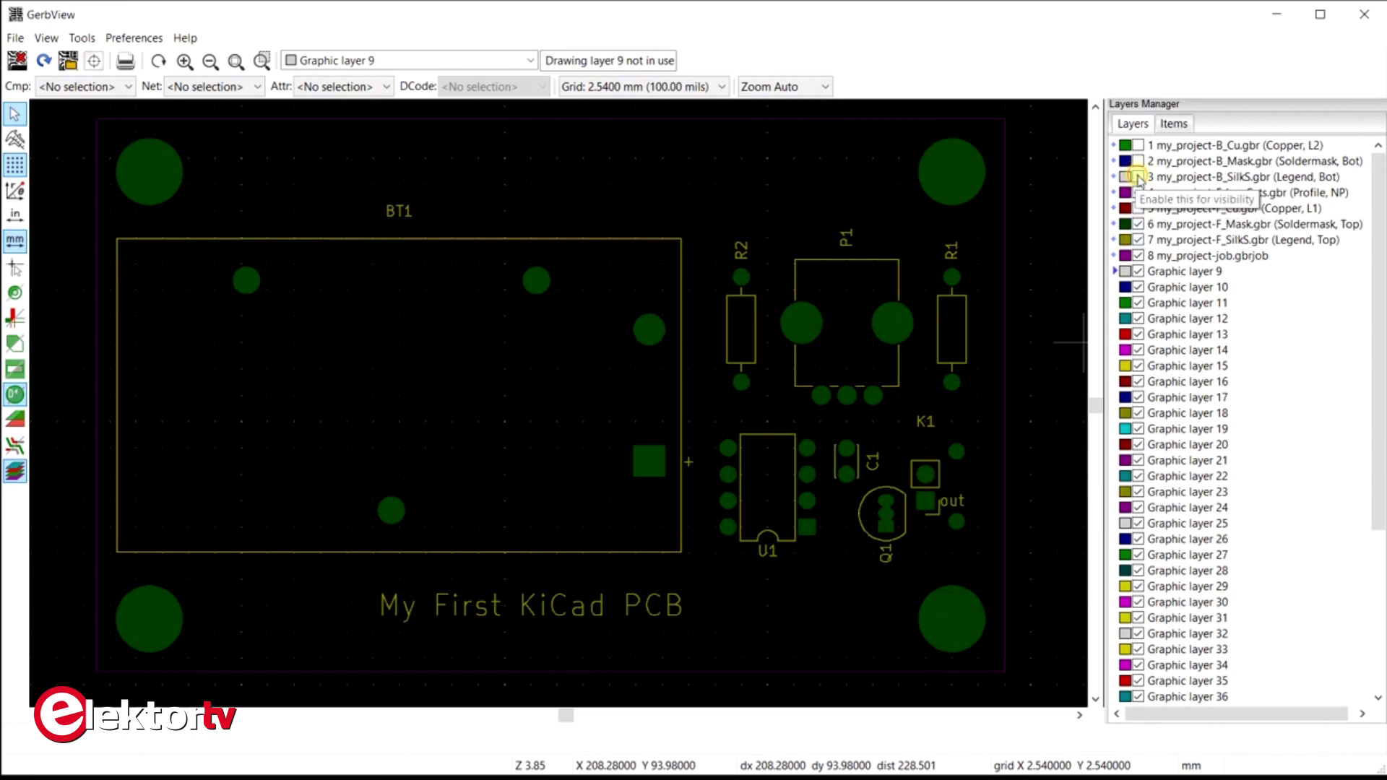
pyautogui.click(1138, 177)
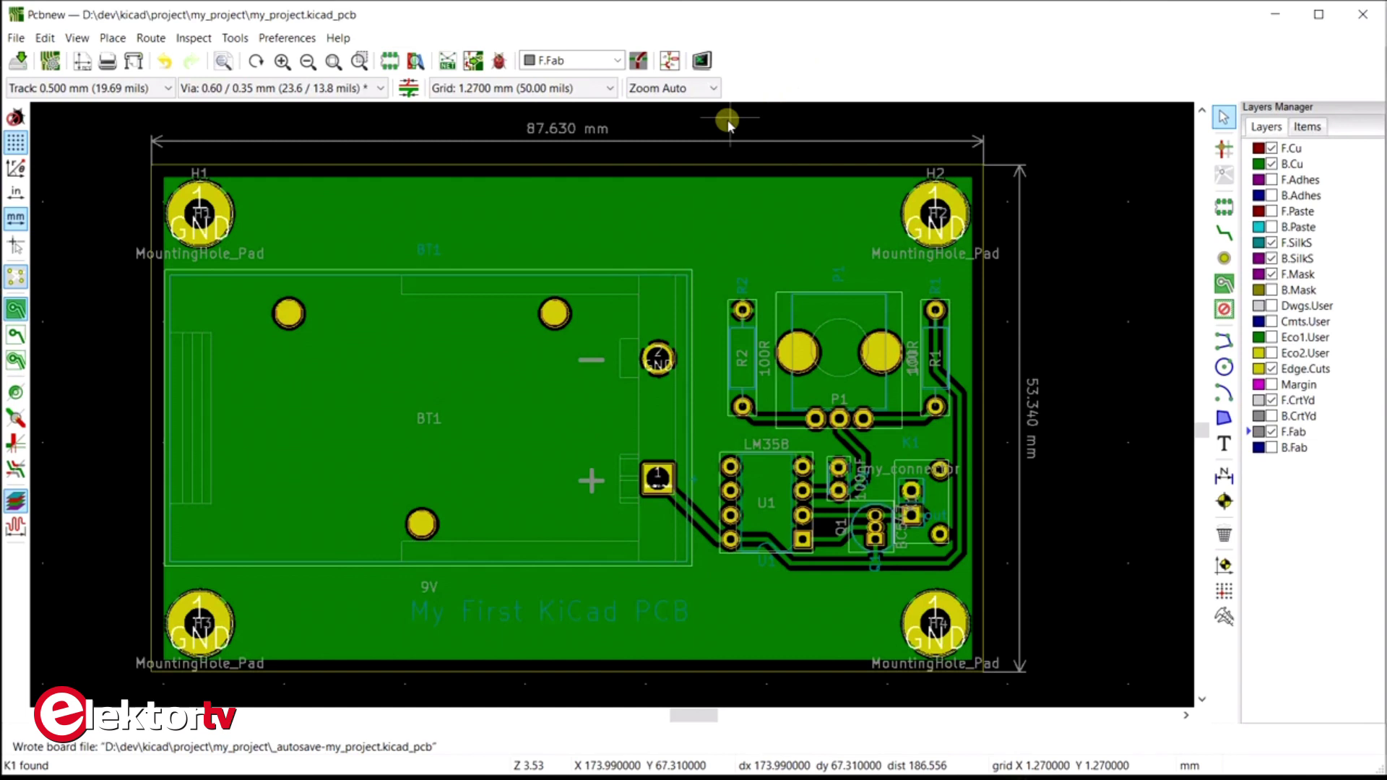
# Export the bill of materials from Fabrication Outputs as my_project.csv
pyautogui.click(15, 39)
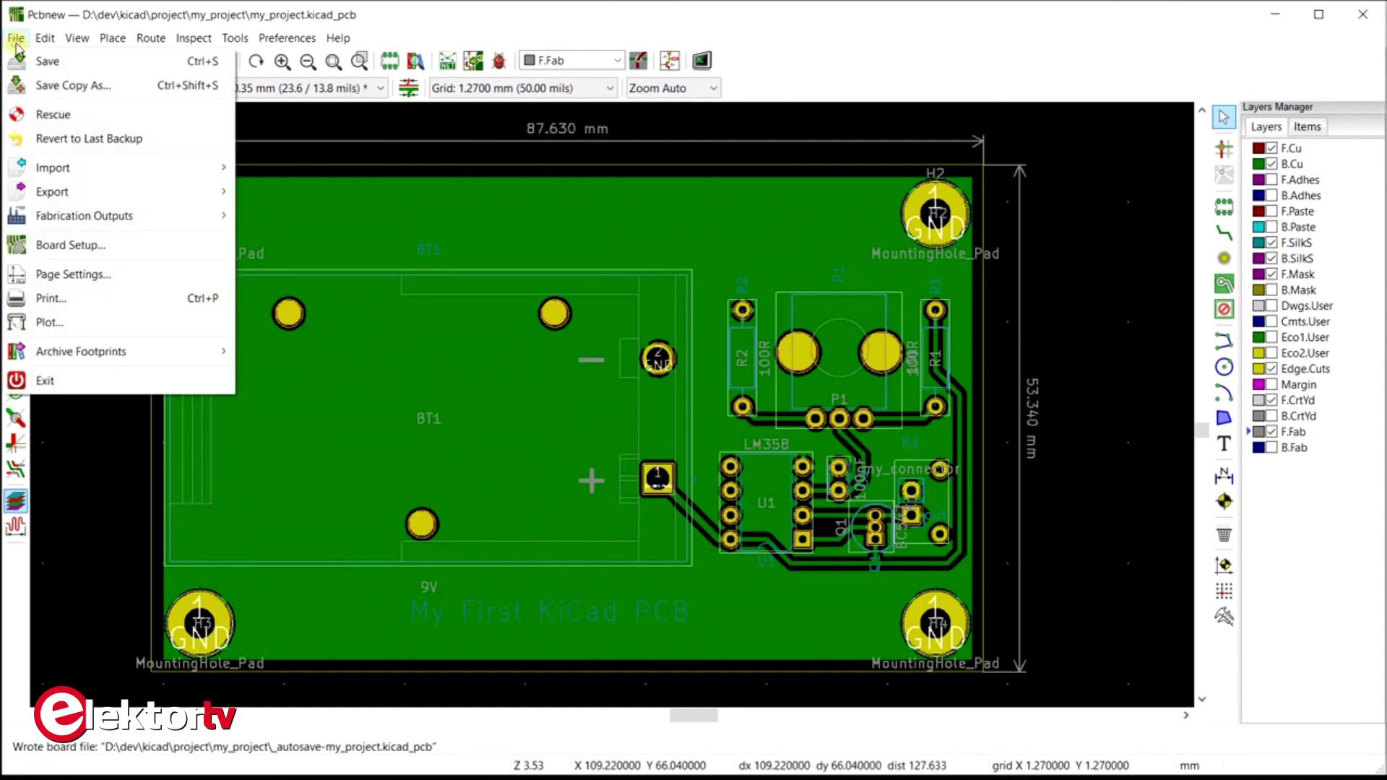
pyautogui.moveTo(108, 217)
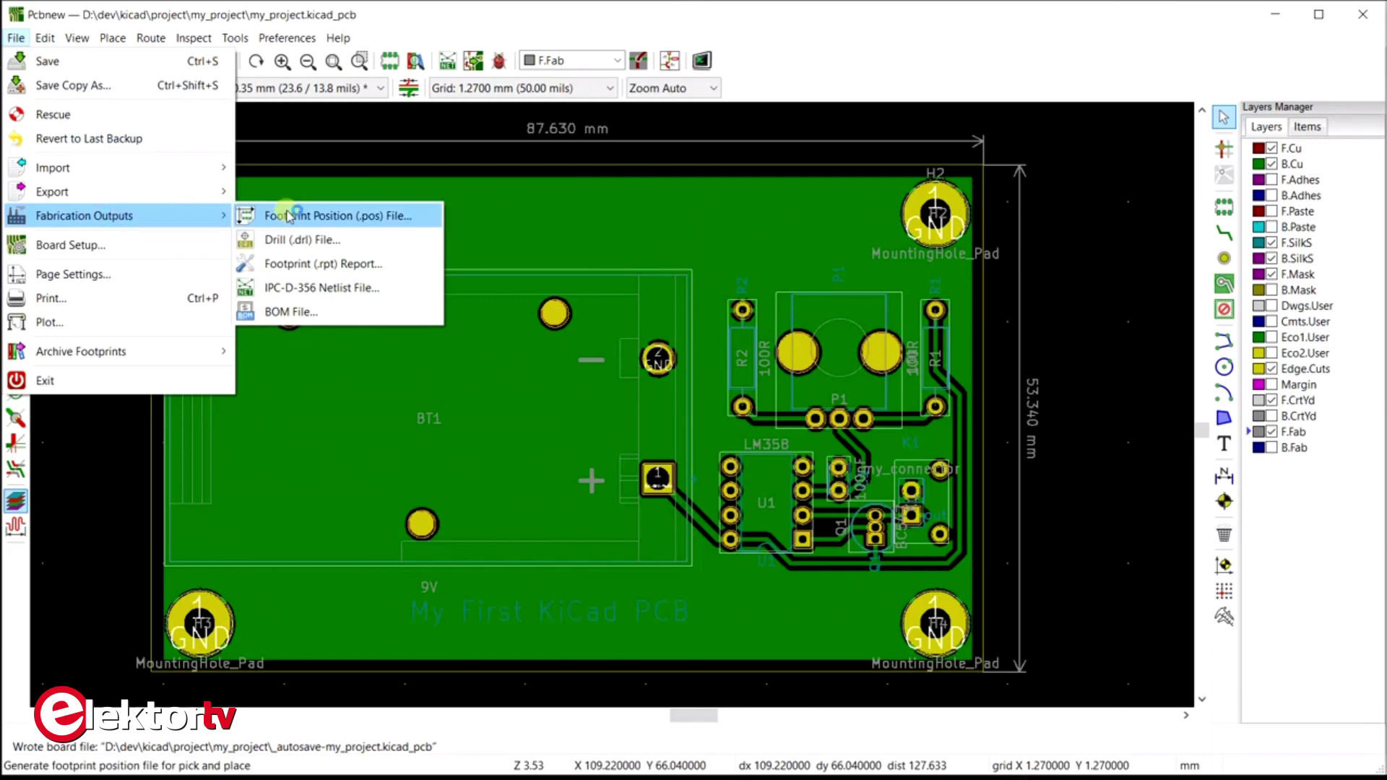
pyautogui.click(287, 312)
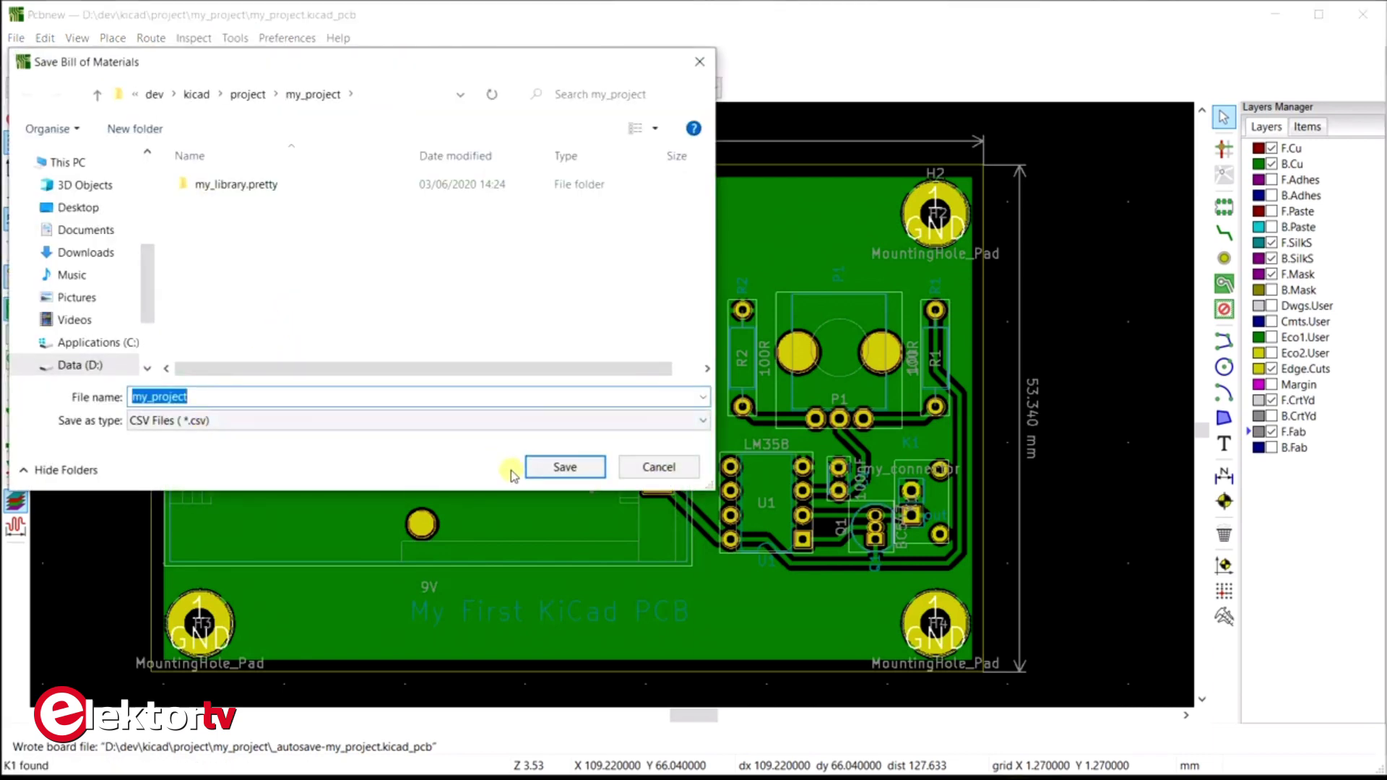
pyautogui.click(553, 469)
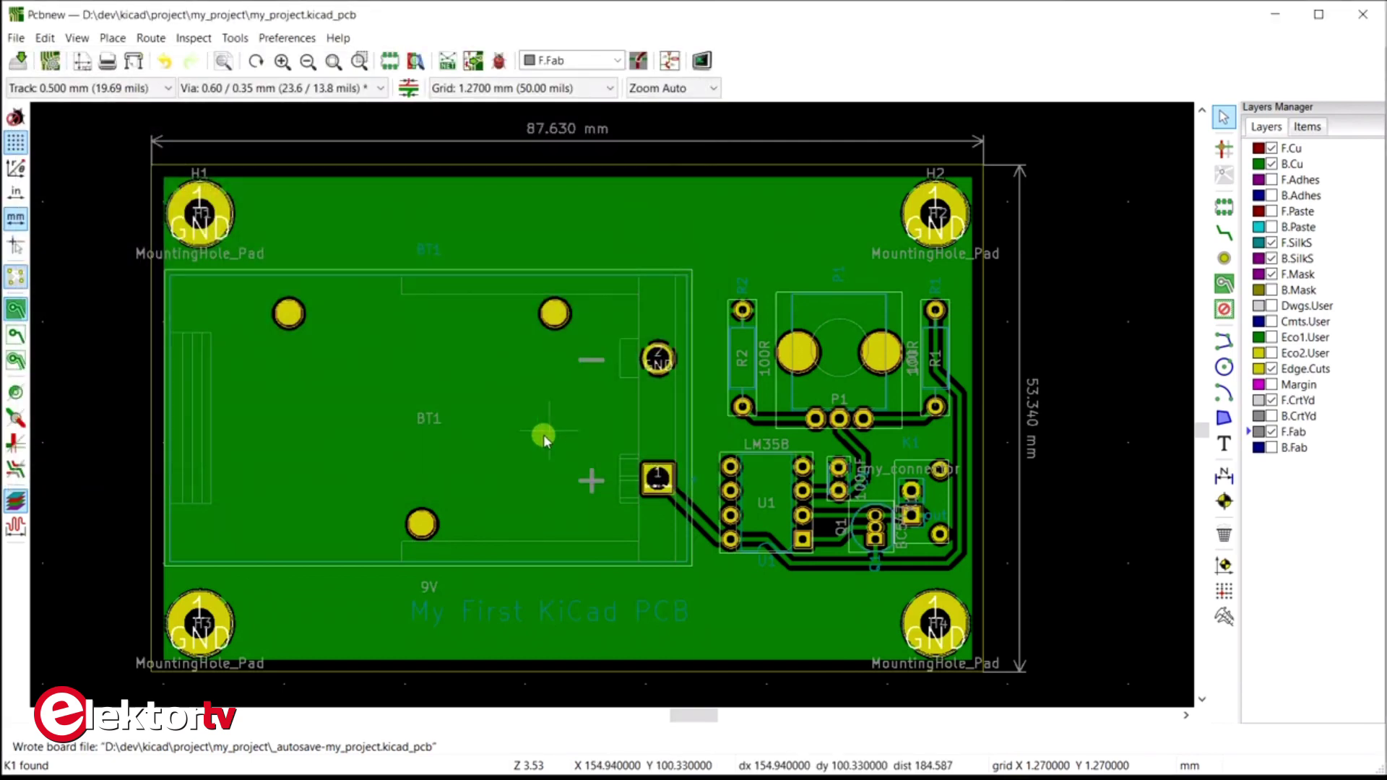
# Display the File > Fabrication Outputs submenu listing the board's production file options
pyautogui.click(13, 39)
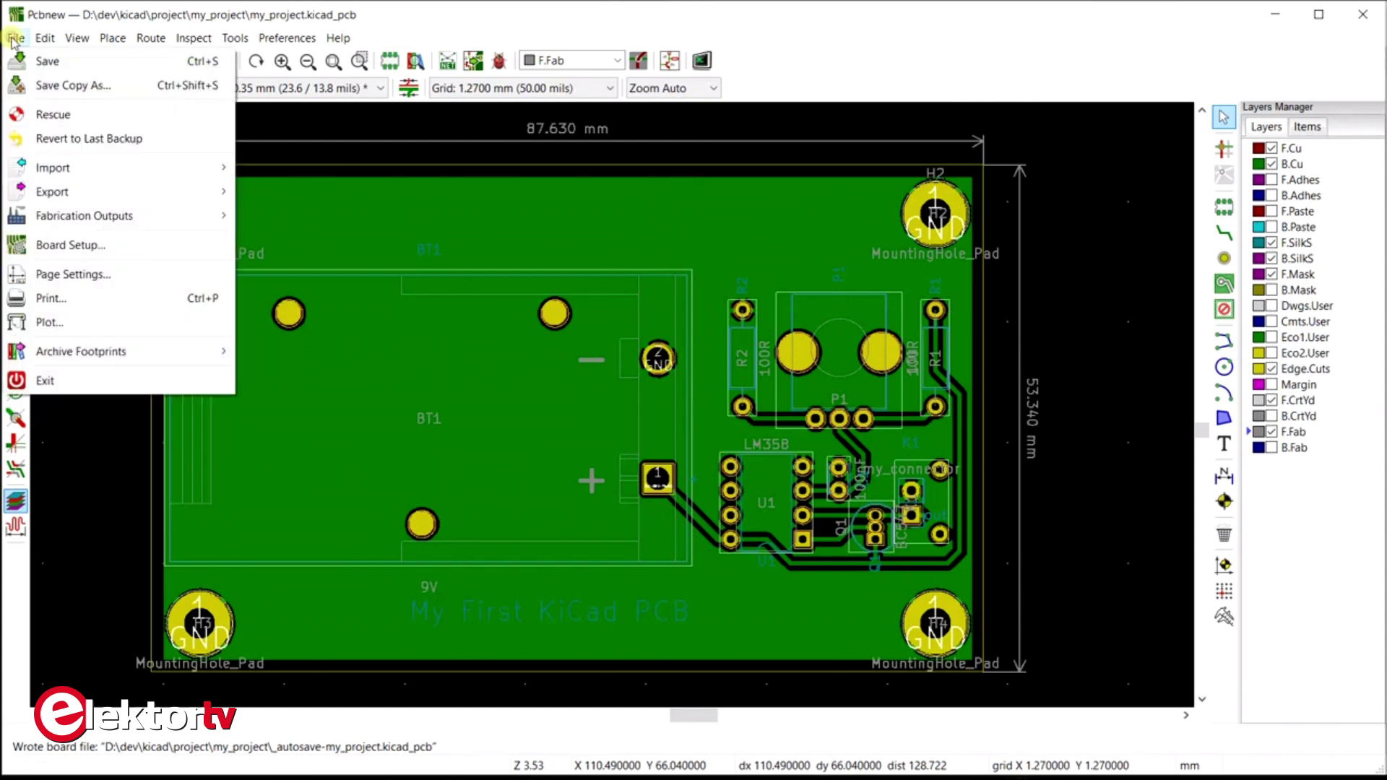
pyautogui.moveTo(130, 215)
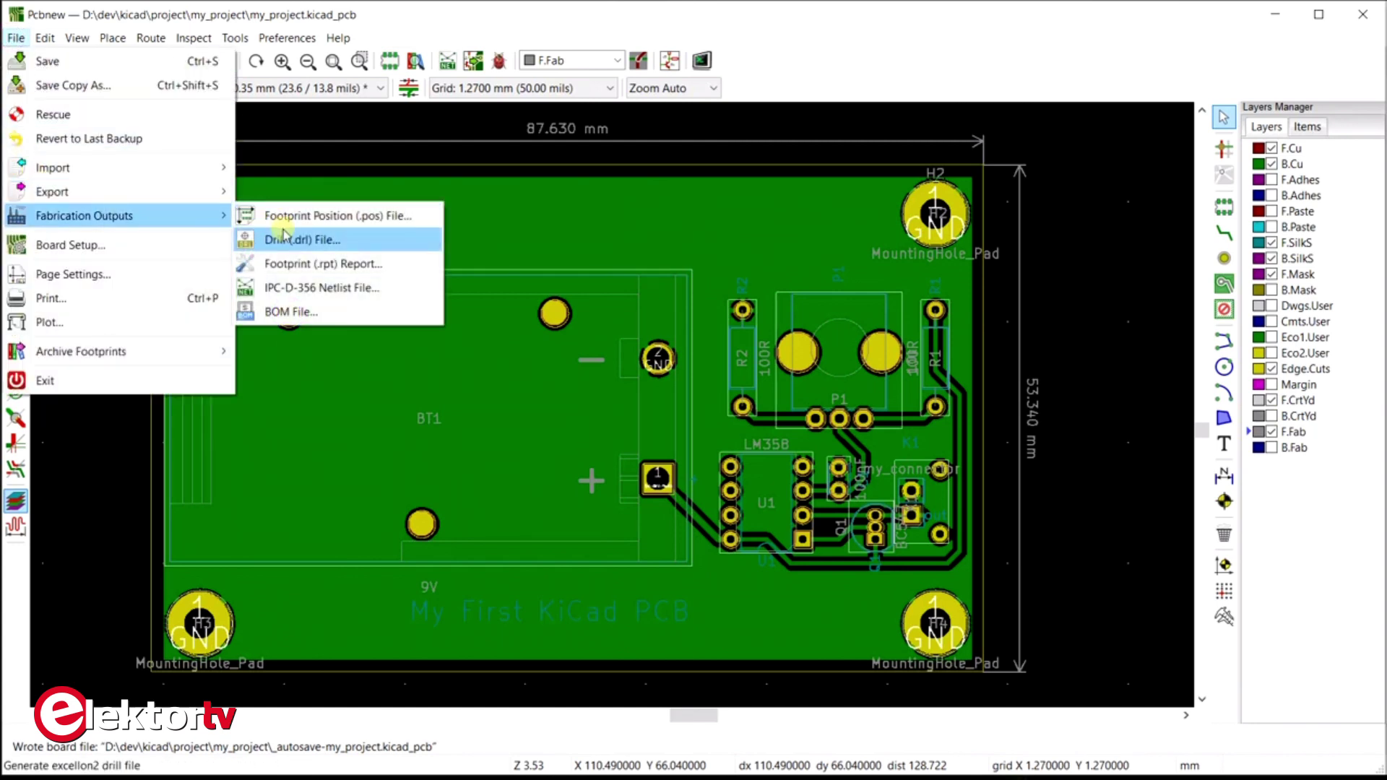